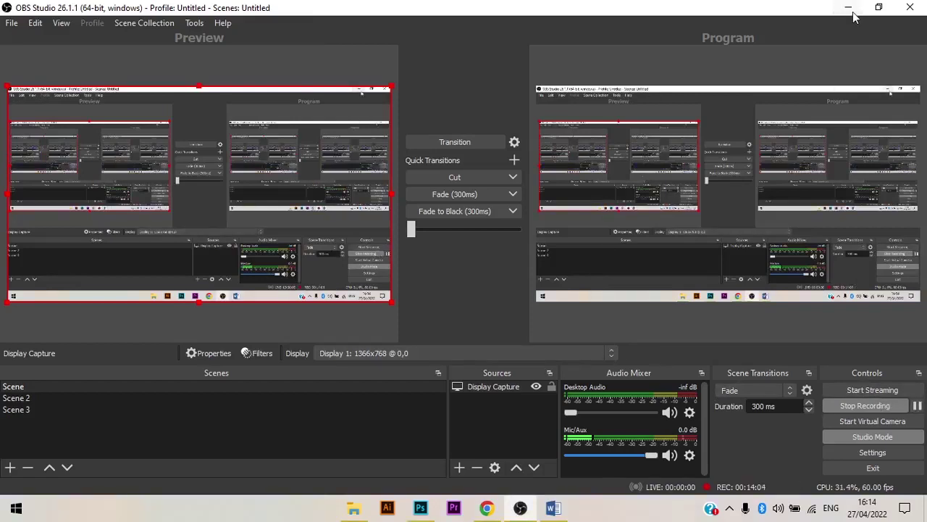
Step: Minimize OBS Studio to bring up the konsep packaging.docx document and dismiss the notification covering it
{"action": "left_click", "coordinate": [848, 7]}
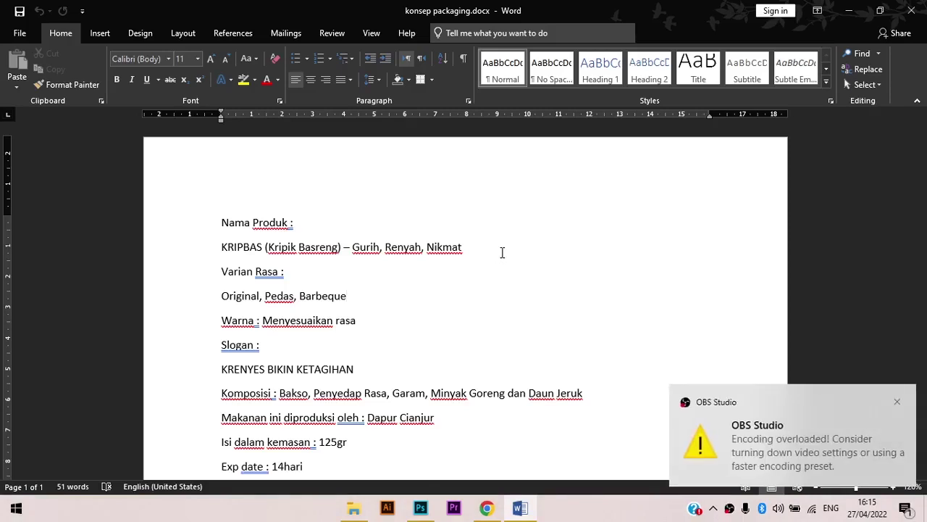
{"action": "left_click", "coordinate": [899, 410]}
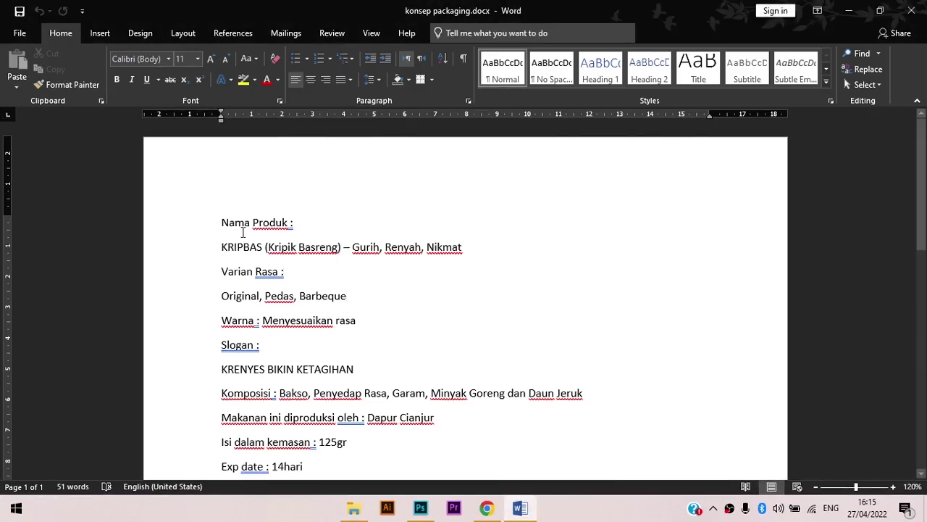
{"action": "left_click", "coordinate": [243, 231]}
{"action": "left_click", "coordinate": [729, 508]}
{"action": "left_click", "coordinate": [617, 514]}
{"action": "left_click", "coordinate": [617, 336]}
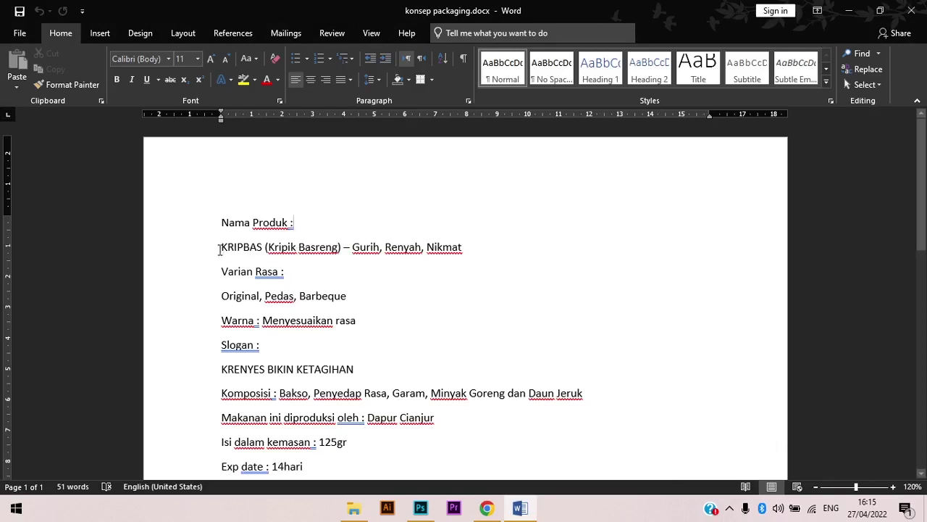
Step: Examine the packaging brief's product name, flavour variants, colour, slogan, composition, producer, net content and expiry lines
{"action": "left_click_drag", "start_coordinate": [224, 248], "coordinate": [470, 242]}
{"action": "left_click", "coordinate": [435, 283]}
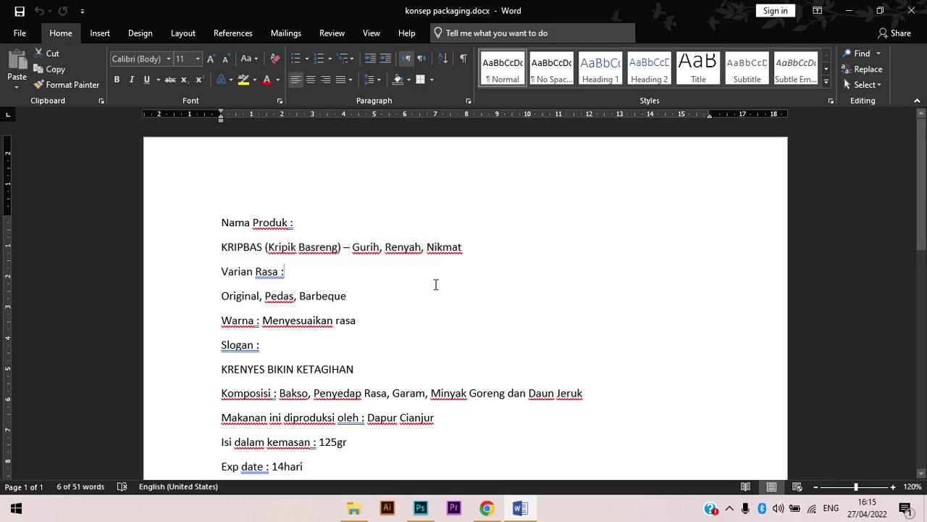
{"action": "scroll", "coordinate": [216, 282], "scroll_direction": "down", "scroll_amount": 1}
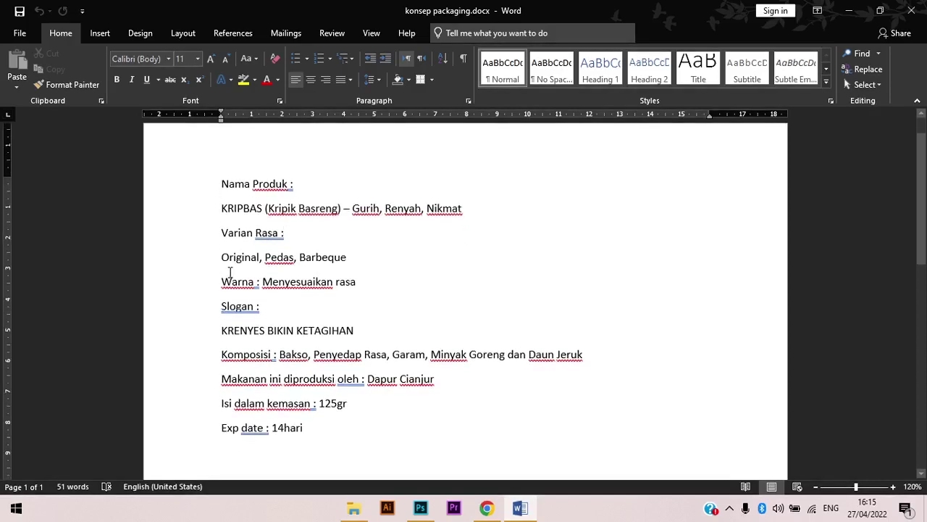
{"action": "double_click", "coordinate": [282, 265]}
{"action": "left_click", "coordinate": [322, 281]}
{"action": "left_click_drag", "start_coordinate": [247, 253], "coordinate": [224, 260]}
{"action": "left_click", "coordinate": [227, 274]}
{"action": "left_click_drag", "start_coordinate": [269, 263], "coordinate": [301, 262]}
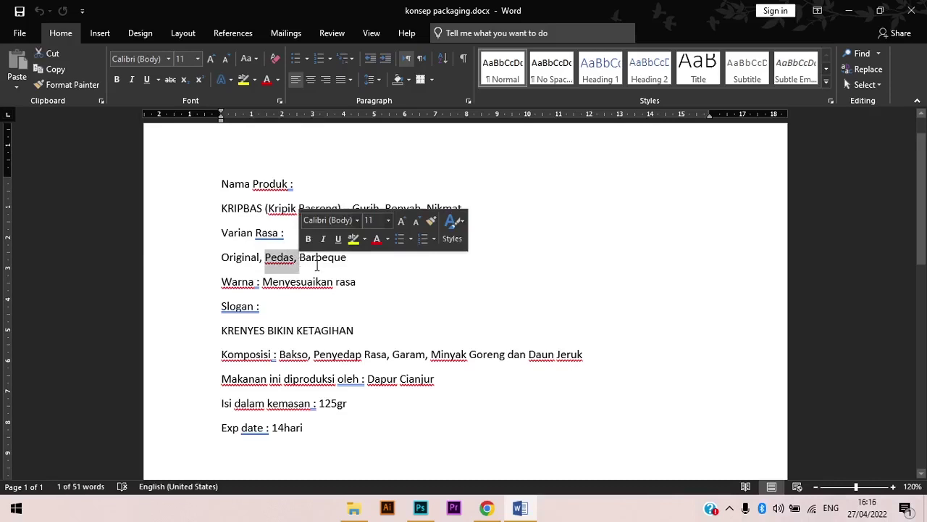
{"action": "left_click", "coordinate": [317, 263]}
{"action": "double_click", "coordinate": [312, 261]}
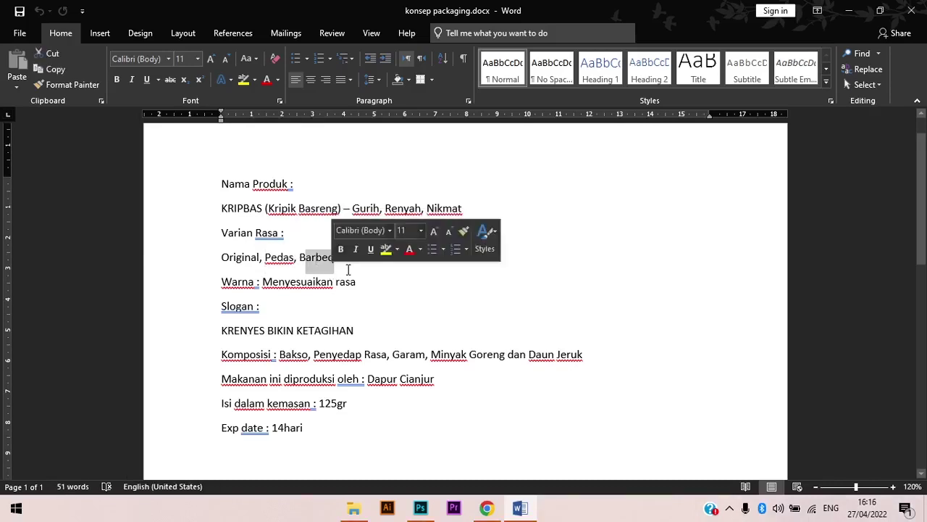
{"action": "left_click", "coordinate": [340, 283]}
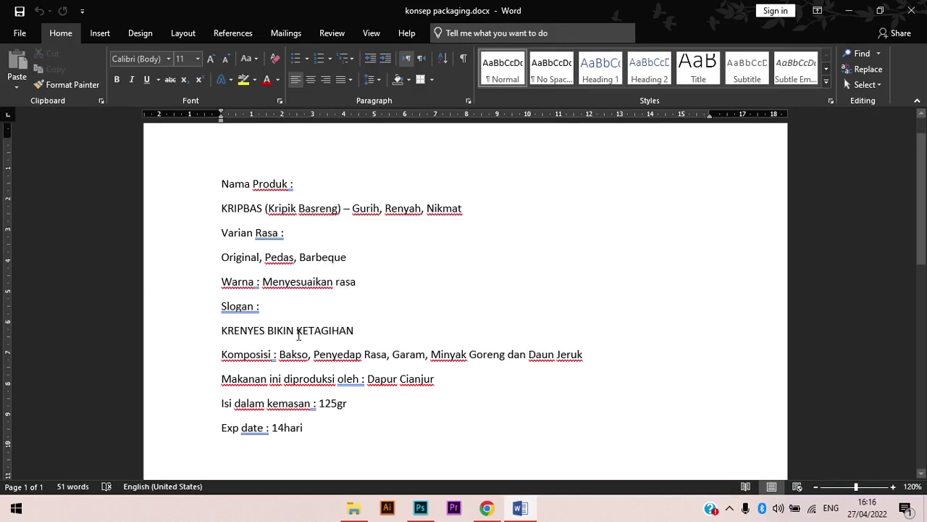
{"action": "scroll", "coordinate": [298, 335], "scroll_direction": "down", "scroll_amount": 2}
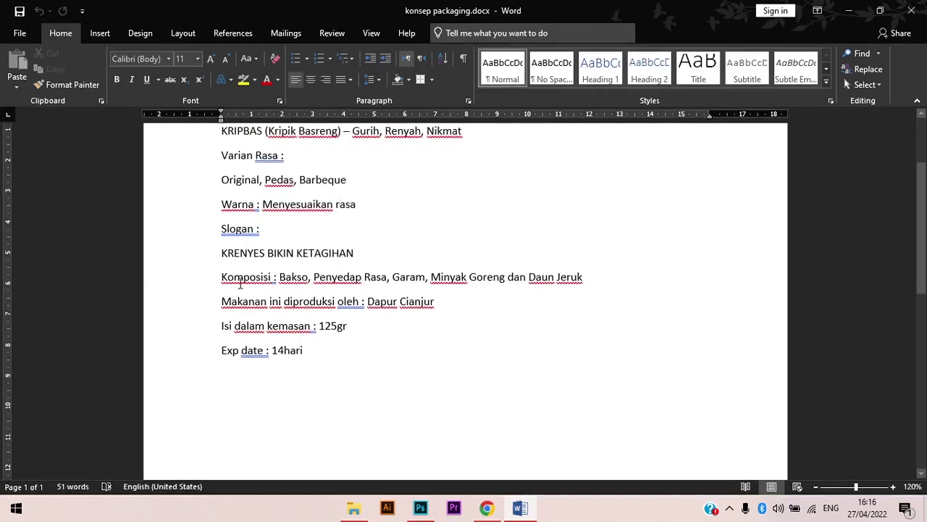
{"action": "left_click_drag", "start_coordinate": [249, 283], "coordinate": [380, 322]}
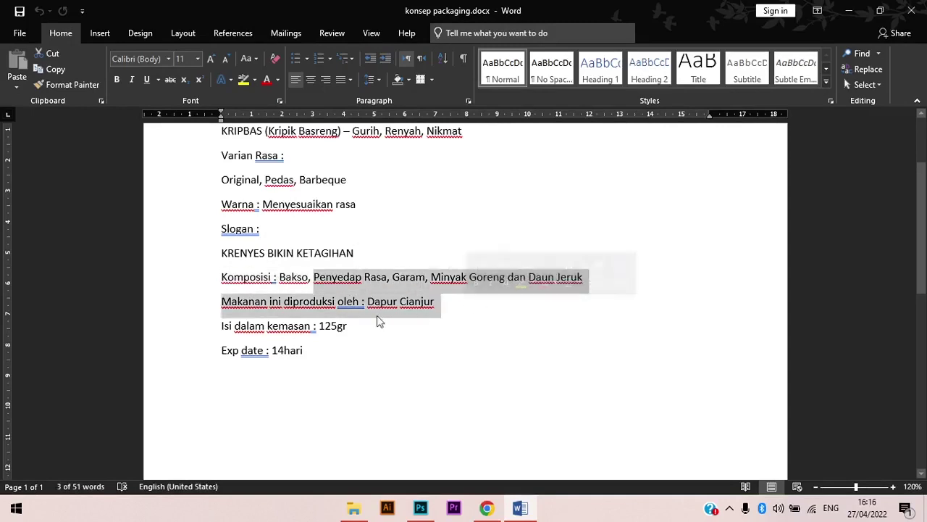
{"action": "left_click", "coordinate": [248, 303]}
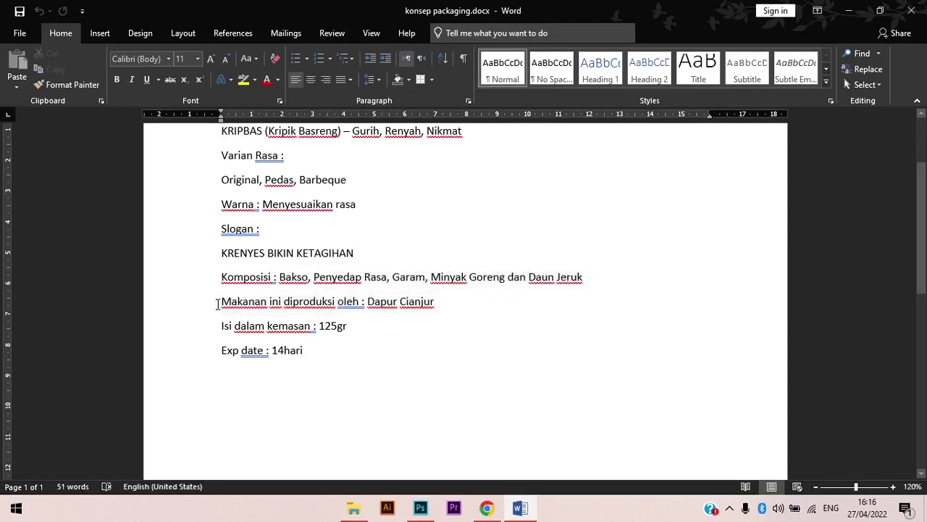
{"action": "scroll", "coordinate": [217, 303], "scroll_direction": "down", "scroll_amount": 2}
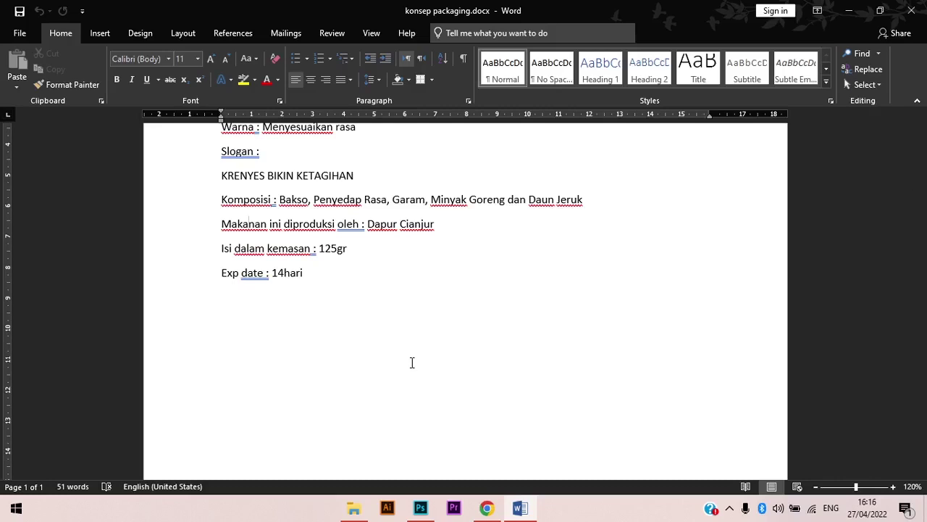
{"action": "scroll", "coordinate": [378, 316], "scroll_direction": "up", "scroll_amount": 5}
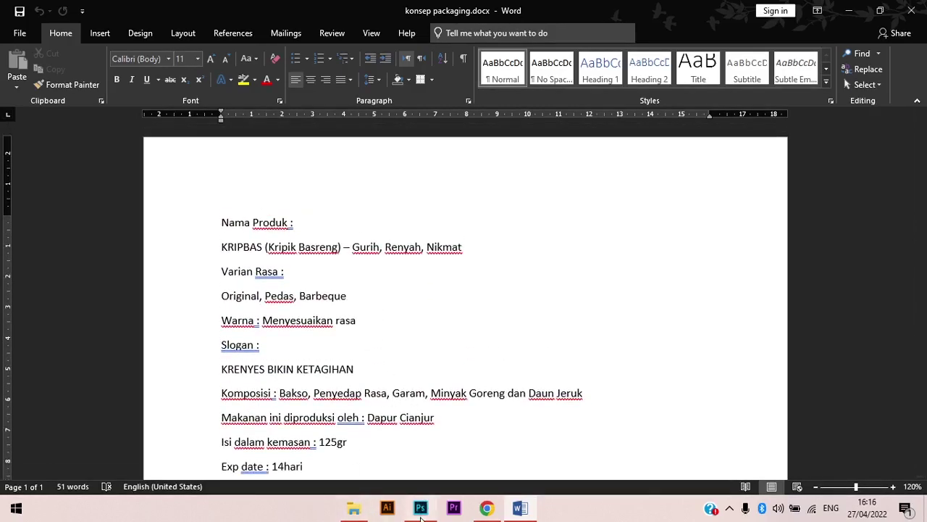
Step: Switch to Photoshop, hide the MOCKUP text layer and open the contents of the Design (Edit This) smart object
{"action": "mouse_move", "coordinate": [420, 510]}
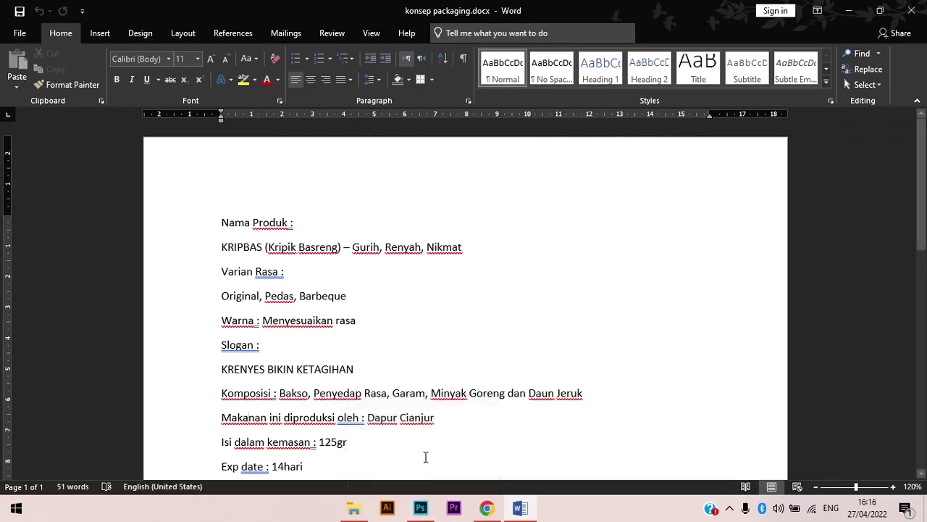
{"action": "left_click", "coordinate": [427, 516]}
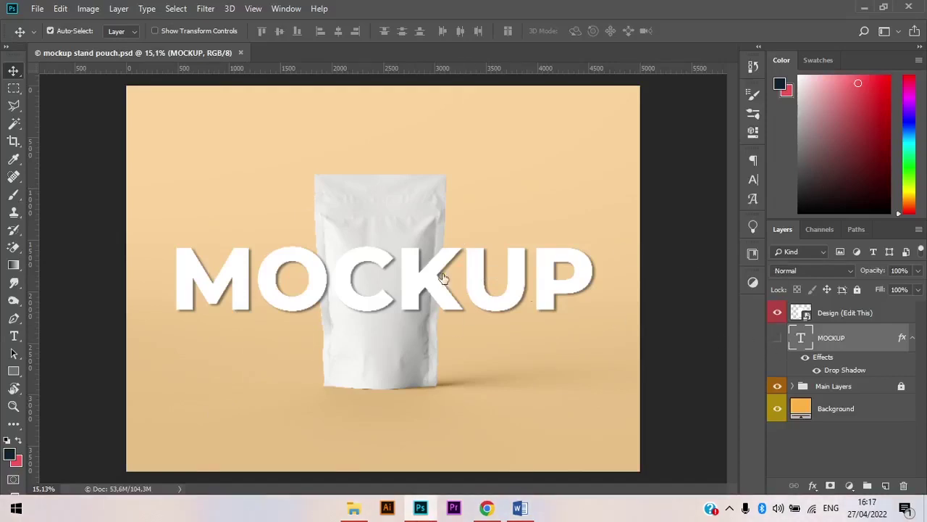
{"action": "left_click", "coordinate": [777, 338]}
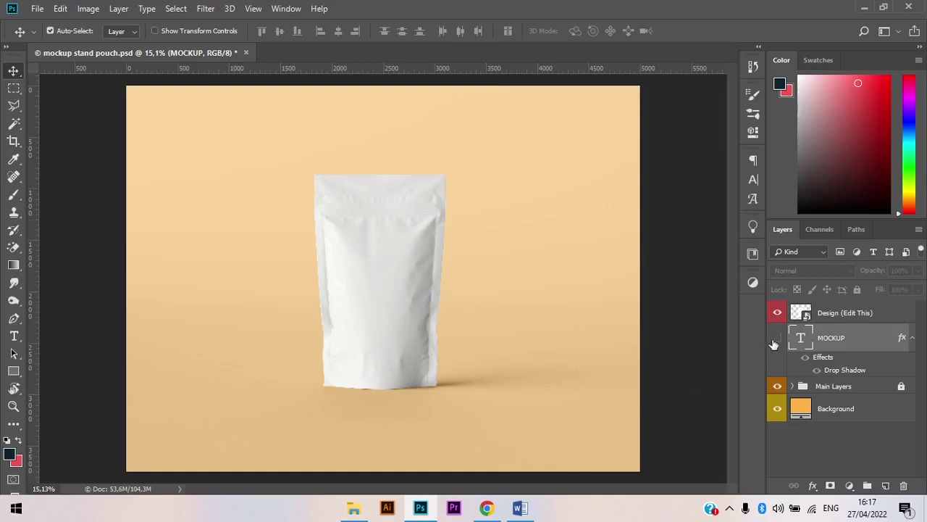
{"action": "left_click", "coordinate": [823, 320]}
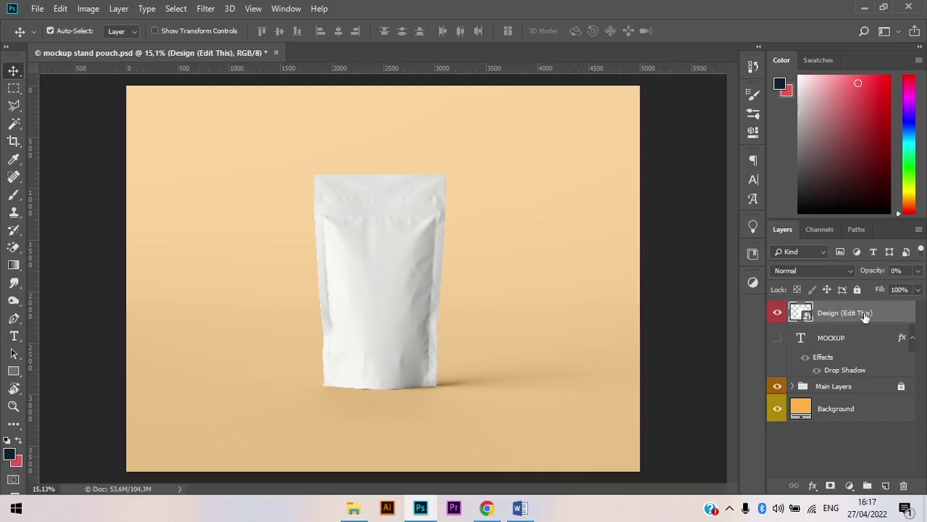
{"action": "double_click", "coordinate": [802, 313]}
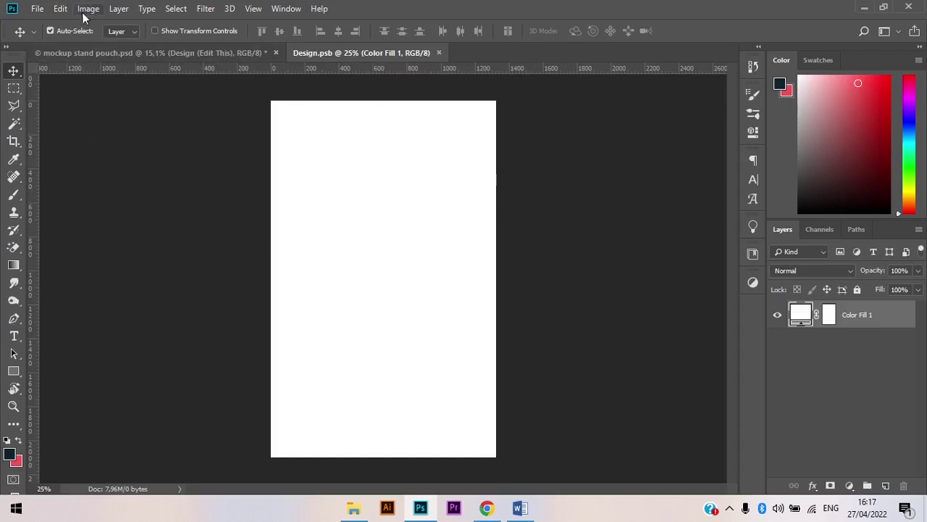
Step: Start opening existing files and browse to the bahan folder inside Documents
{"action": "left_click", "coordinate": [42, 8]}
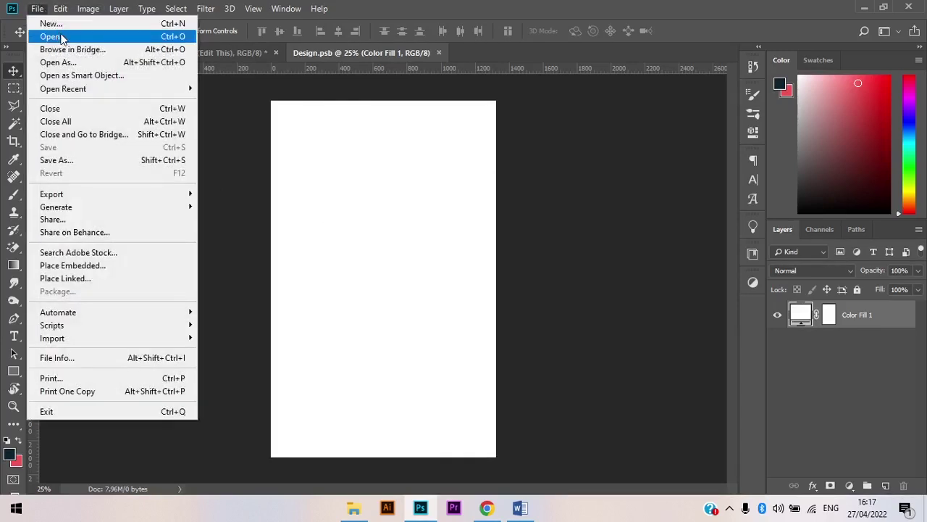
{"action": "left_click", "coordinate": [62, 37]}
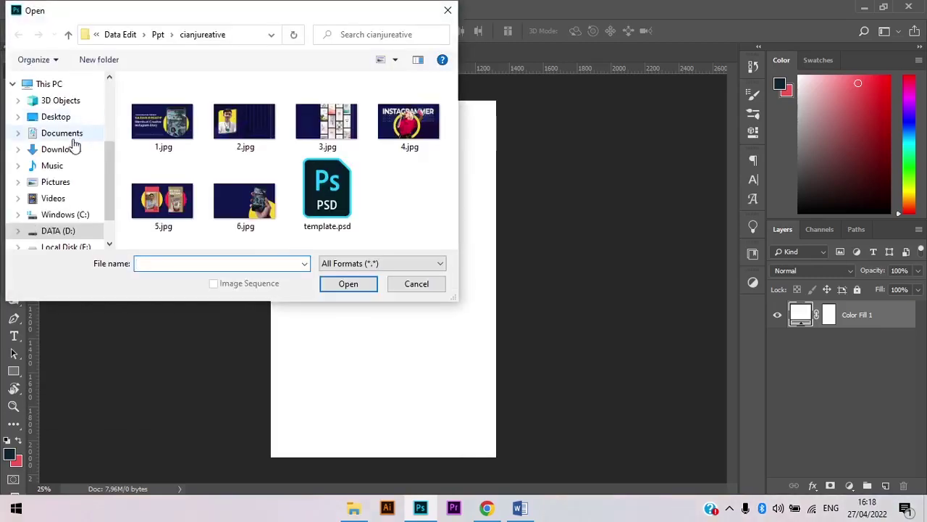
{"action": "scroll", "coordinate": [138, 109], "scroll_direction": "down", "scroll_amount": 1}
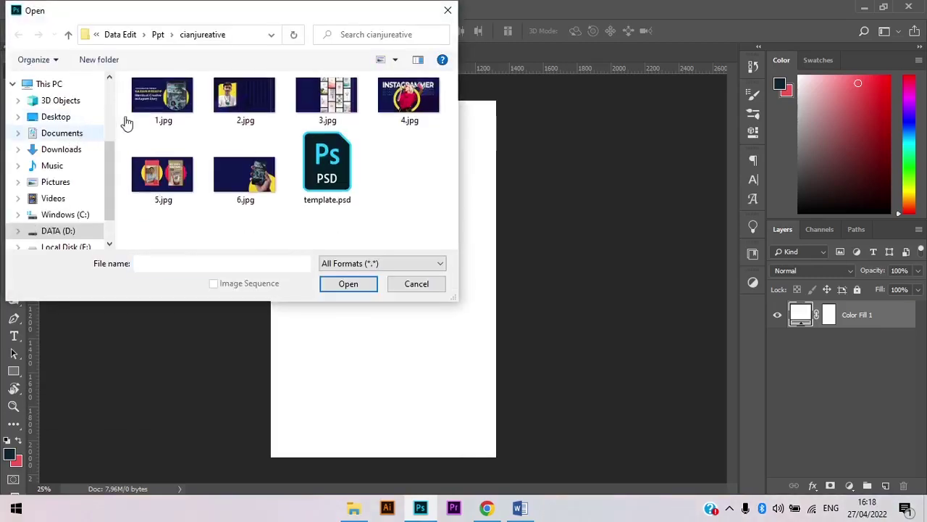
{"action": "left_click", "coordinate": [46, 136]}
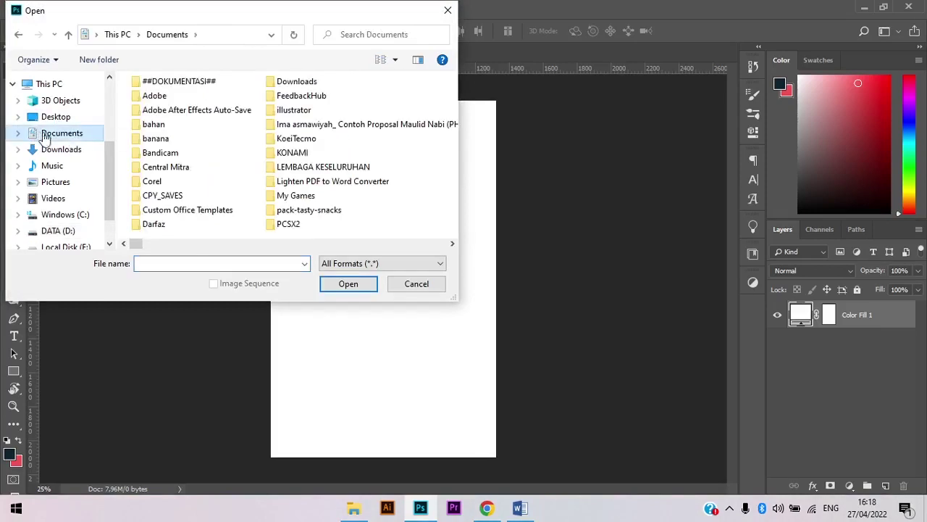
{"action": "double_click", "coordinate": [156, 125]}
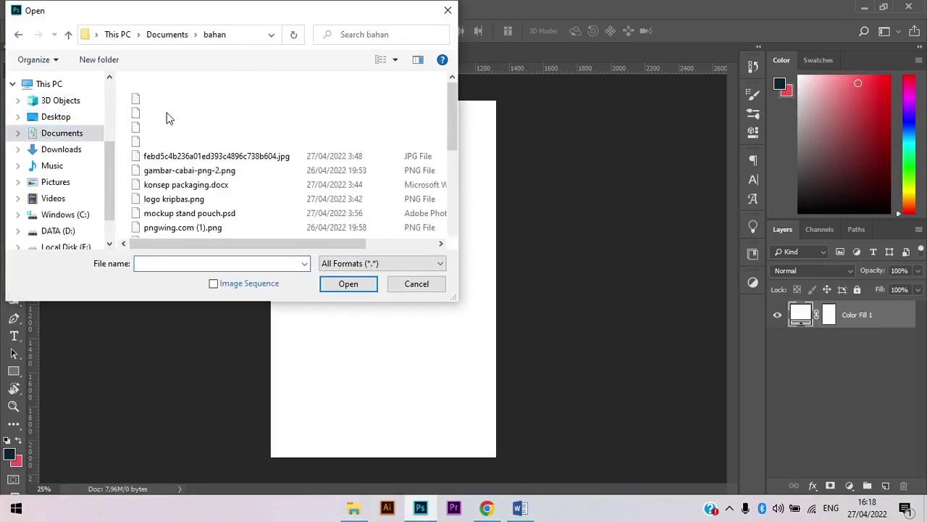
{"action": "scroll", "coordinate": [281, 121], "scroll_direction": "down", "scroll_amount": 1}
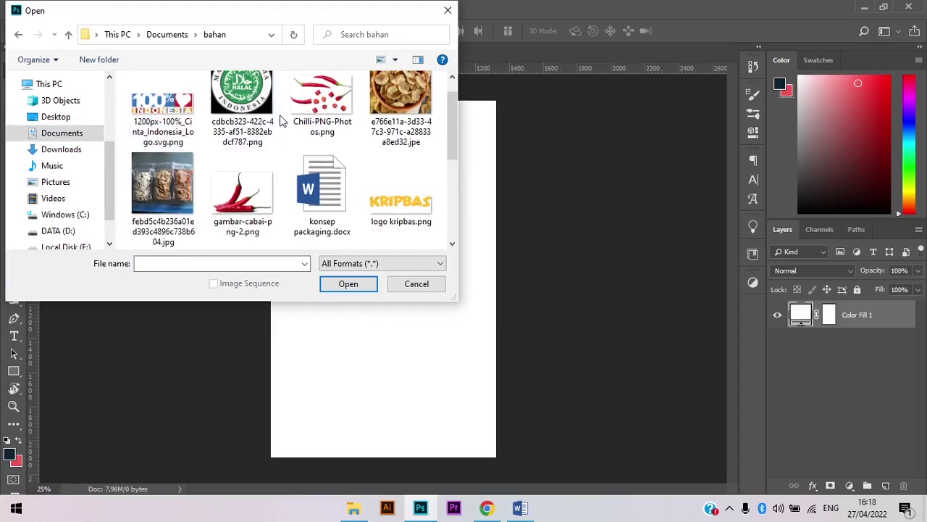
{"action": "scroll", "coordinate": [281, 121], "scroll_direction": "down", "scroll_amount": 5}
{"action": "scroll", "coordinate": [280, 118], "scroll_direction": "up", "scroll_amount": 3}
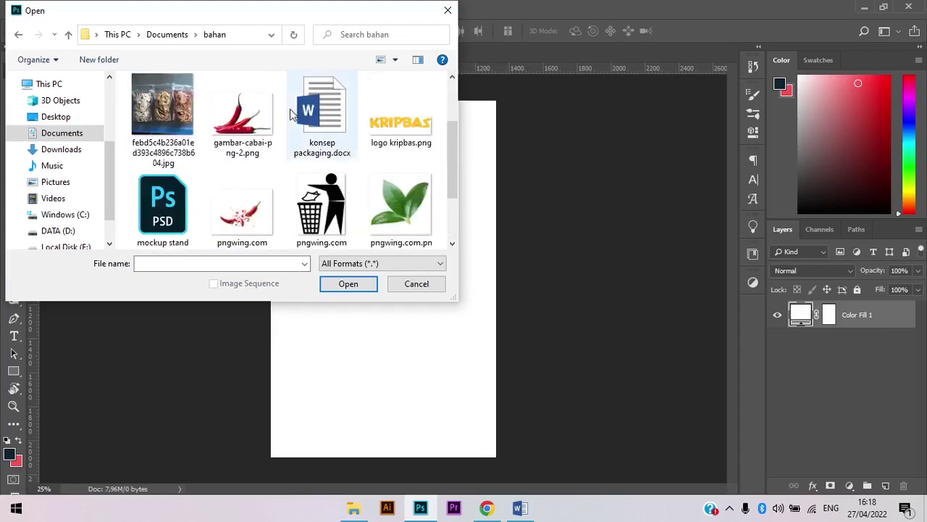
Step: Open logo kripbas.png together with the photo of a bowl of chips from the bahan folder, dismissing any error message
{"action": "left_click", "coordinate": [411, 131]}
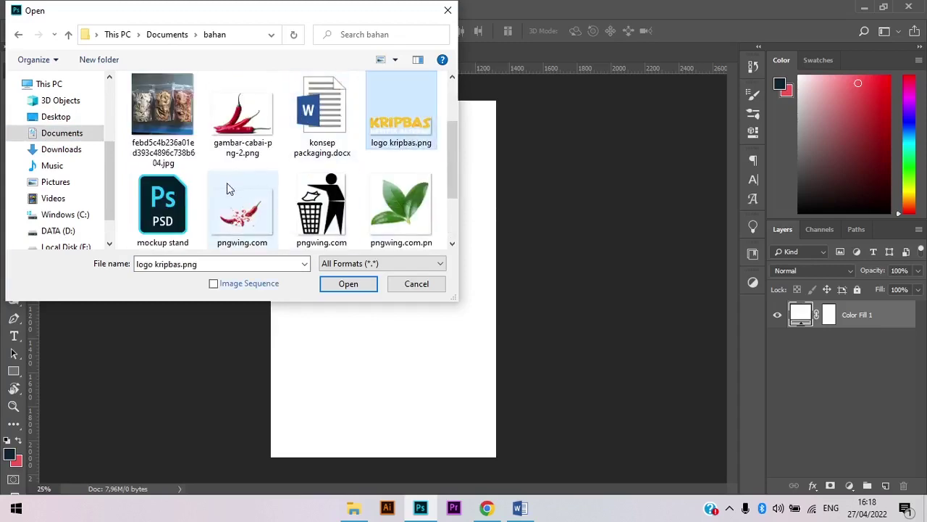
{"action": "scroll", "coordinate": [227, 182], "scroll_direction": "down", "scroll_amount": 3}
{"action": "scroll", "coordinate": [227, 182], "scroll_direction": "up", "scroll_amount": 5}
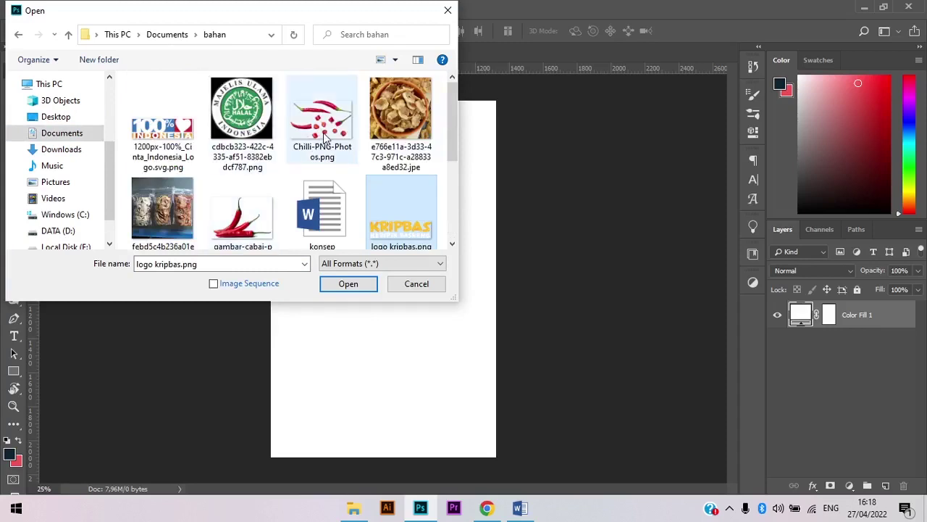
{"action": "left_click", "coordinate": [399, 102], "text": "ctrl"}
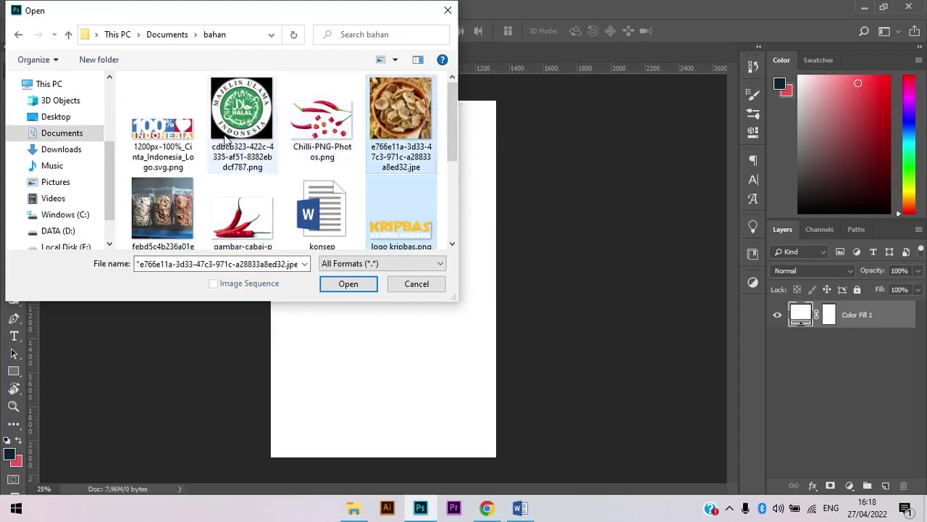
{"action": "scroll", "coordinate": [336, 147], "scroll_direction": "down", "scroll_amount": 1}
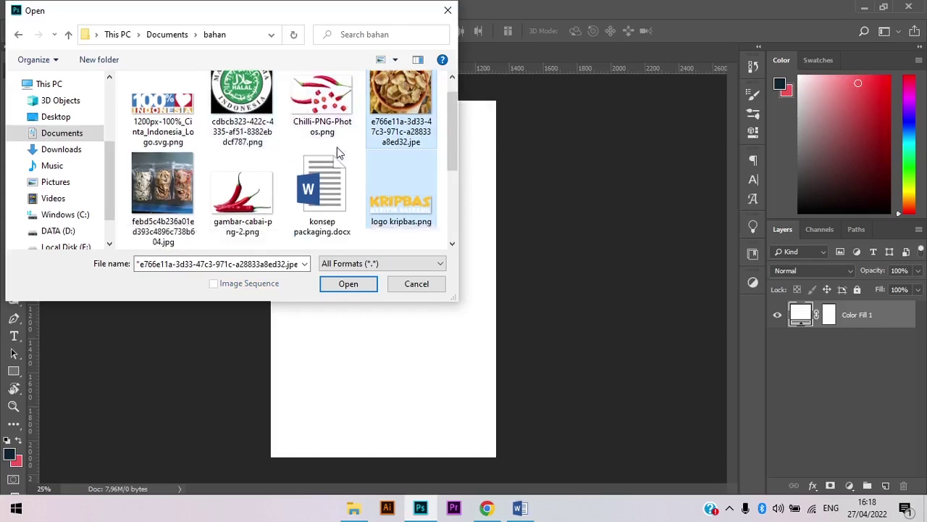
{"action": "scroll", "coordinate": [334, 173], "scroll_direction": "down", "scroll_amount": 5}
{"action": "scroll", "coordinate": [326, 166], "scroll_direction": "up", "scroll_amount": 3}
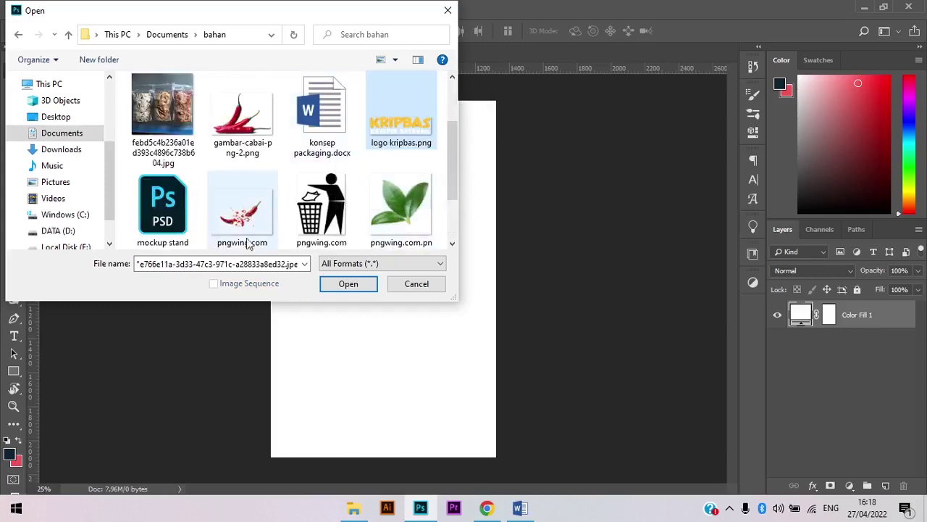
{"action": "scroll", "coordinate": [337, 174], "scroll_direction": "up", "scroll_amount": 3}
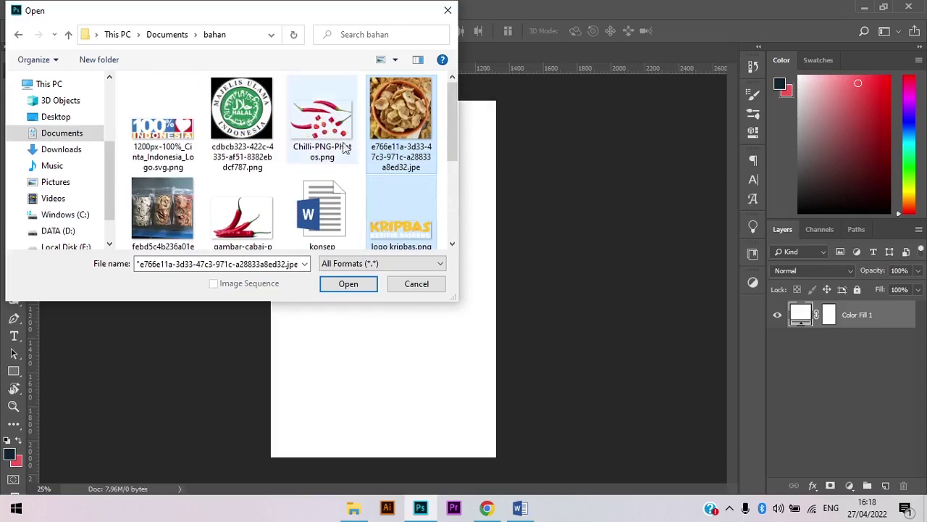
{"action": "scroll", "coordinate": [374, 208], "scroll_direction": "down", "scroll_amount": 3}
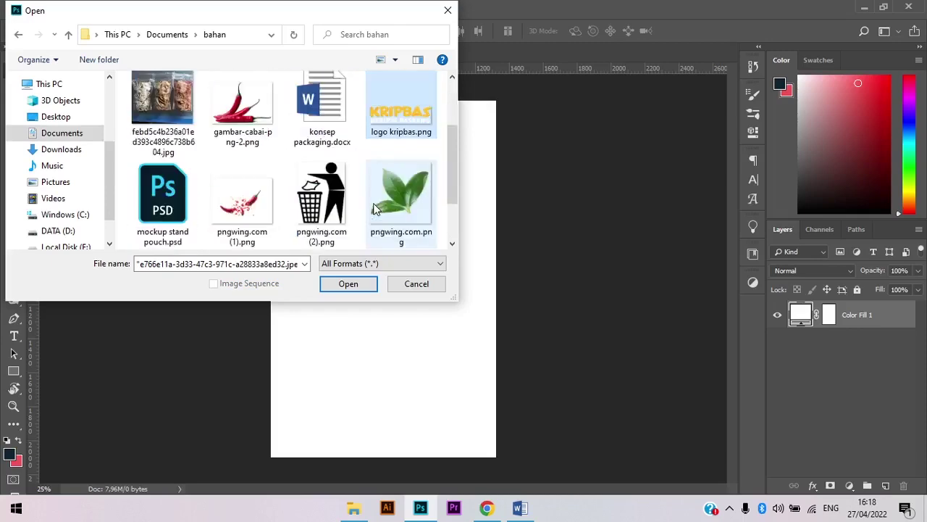
{"action": "left_click", "coordinate": [360, 286]}
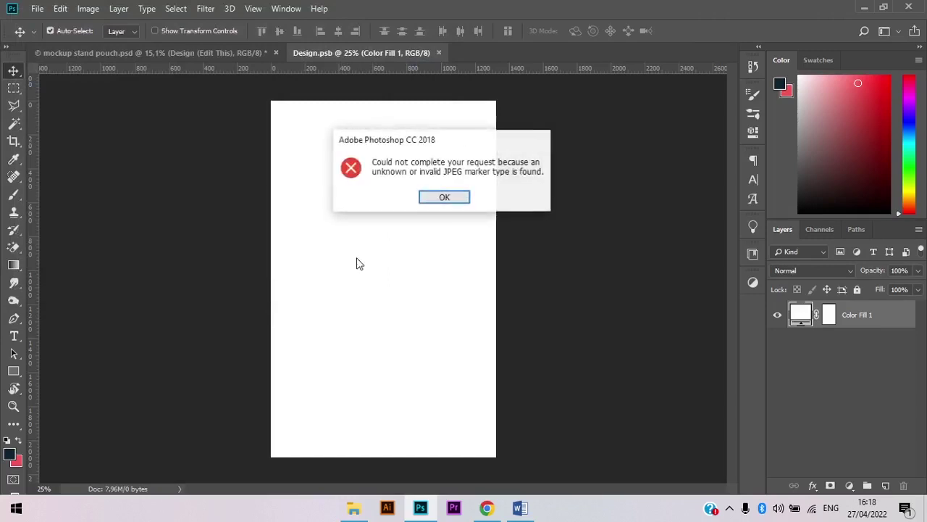
{"action": "left_click", "coordinate": [445, 198]}
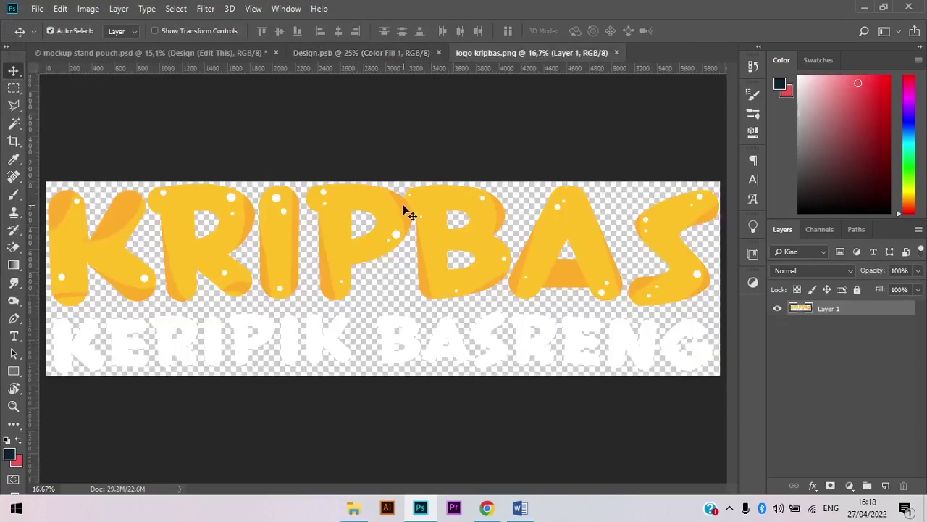
{"action": "key", "text": "ctrl"}
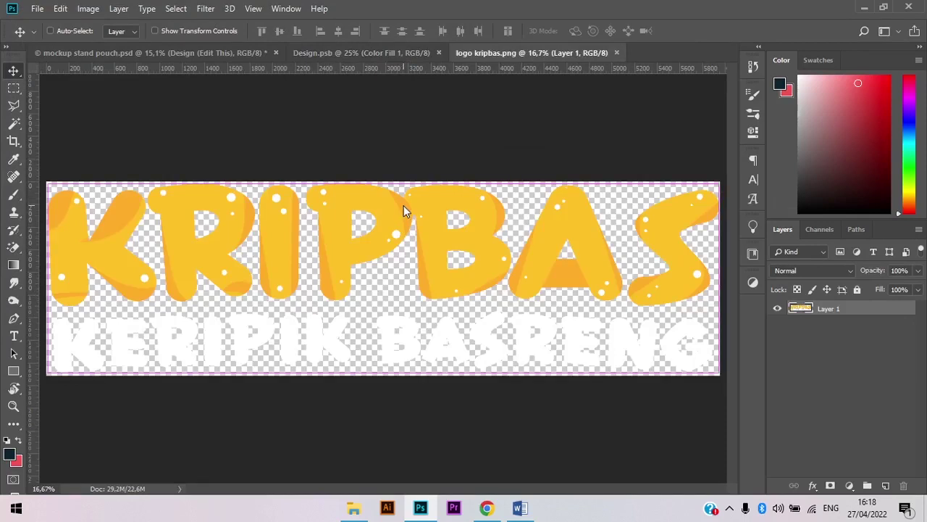
Step: Change the bowl of chips photo's file extension from .jpe to .jpeg in the bahan folder and try to open it
{"action": "key", "text": "ctrl+o"}
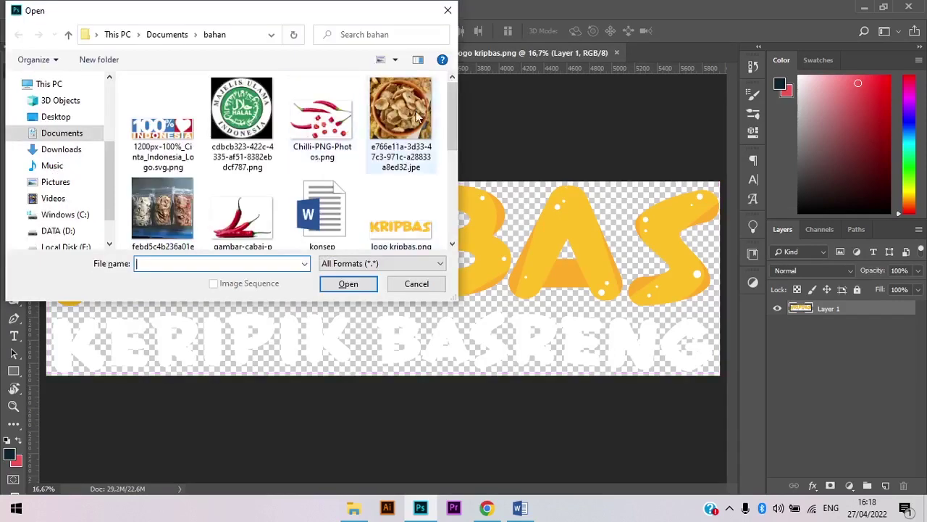
{"action": "left_click", "coordinate": [418, 170]}
{"action": "left_click", "coordinate": [418, 170]}
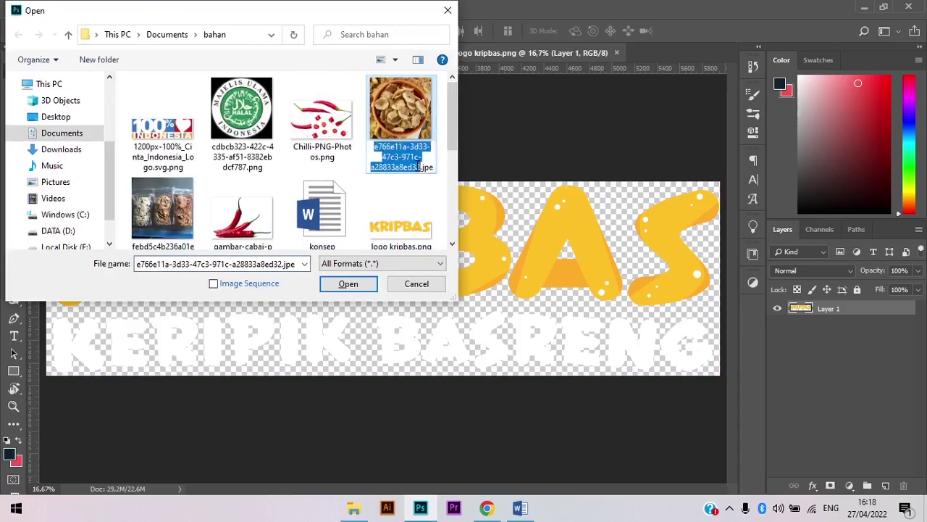
{"action": "left_click", "coordinate": [433, 168]}
{"action": "type", "text": "g"}
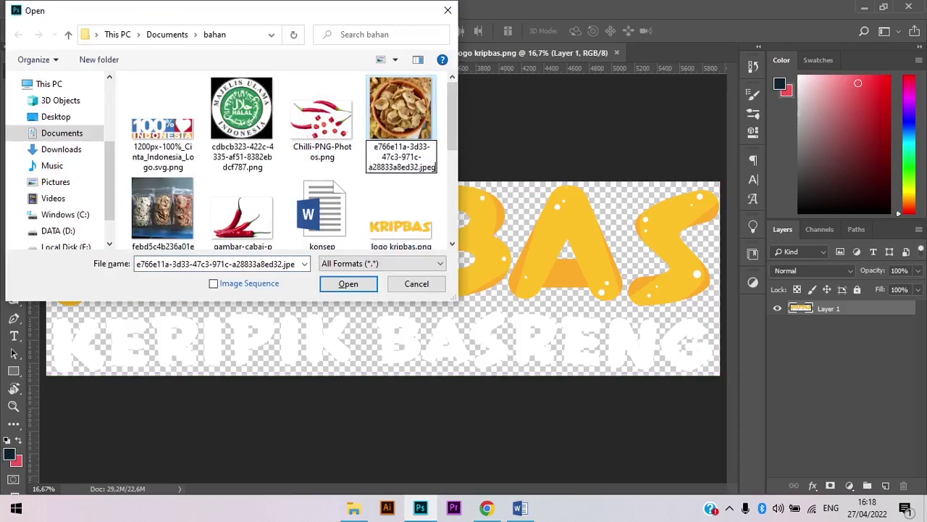
{"action": "key", "text": "Return"}
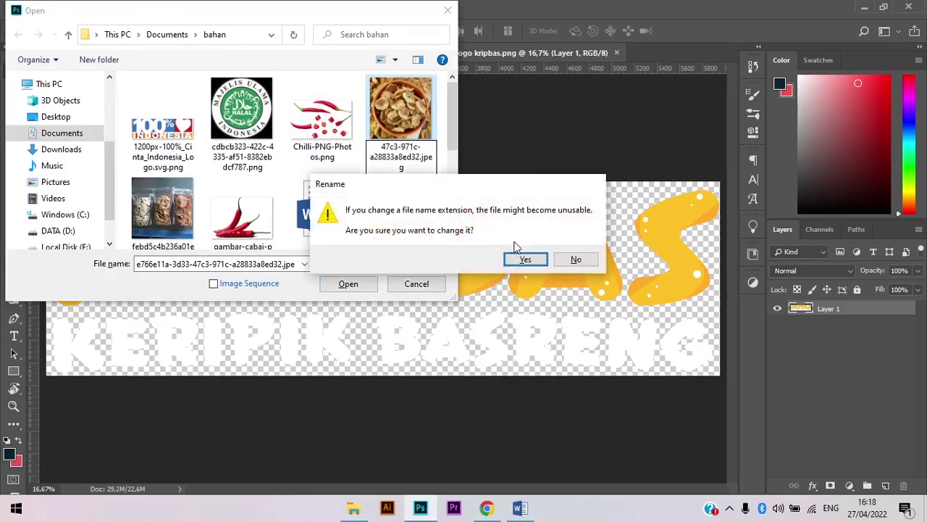
{"action": "left_click", "coordinate": [525, 259]}
{"action": "double_click", "coordinate": [404, 107]}
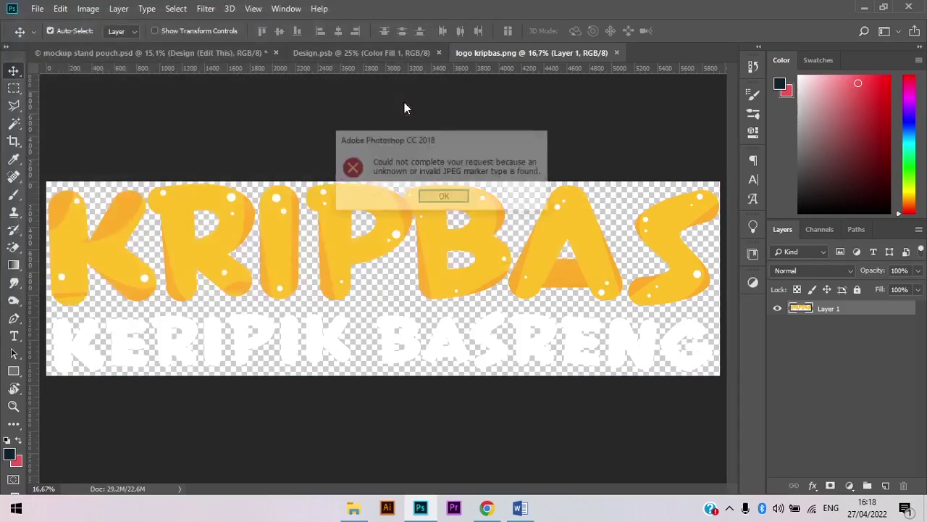
{"action": "left_click", "coordinate": [452, 198]}
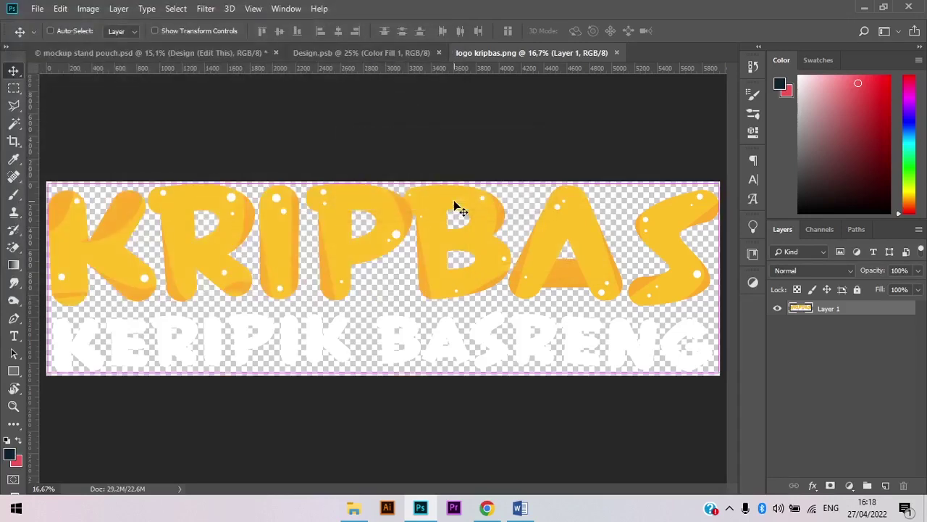
Step: Open the .jpeg bowl of chips photo from the bahan folder for editing in Paint
{"action": "key", "text": "ctrl+o"}
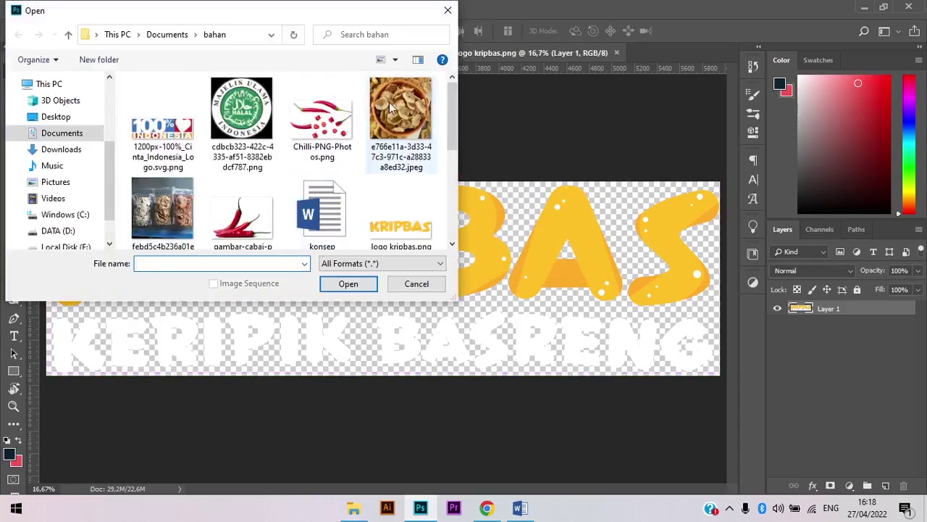
{"action": "left_click", "coordinate": [395, 114]}
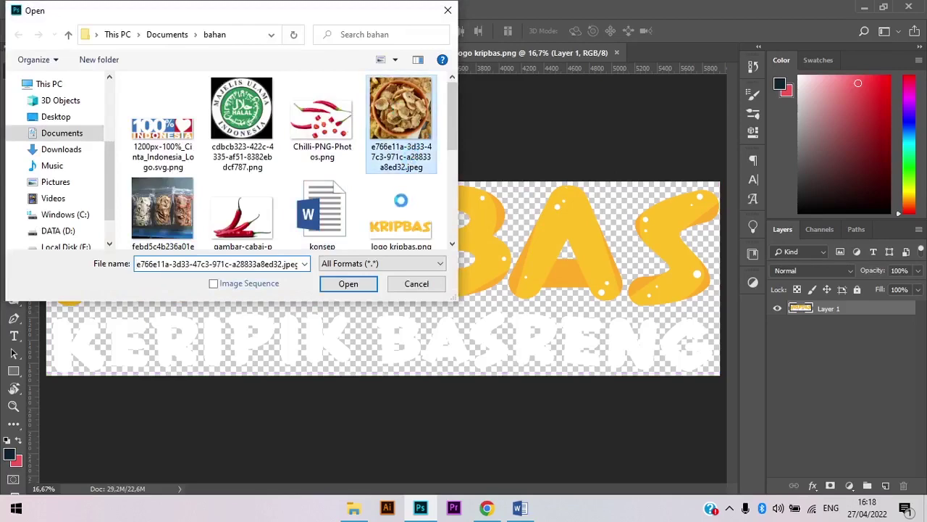
{"action": "right_click", "coordinate": [387, 163]}
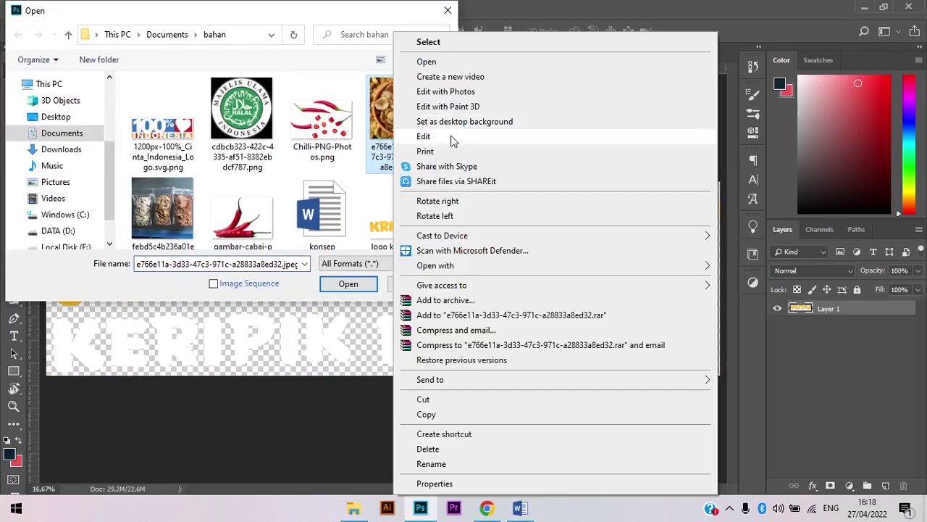
{"action": "left_click", "coordinate": [452, 140]}
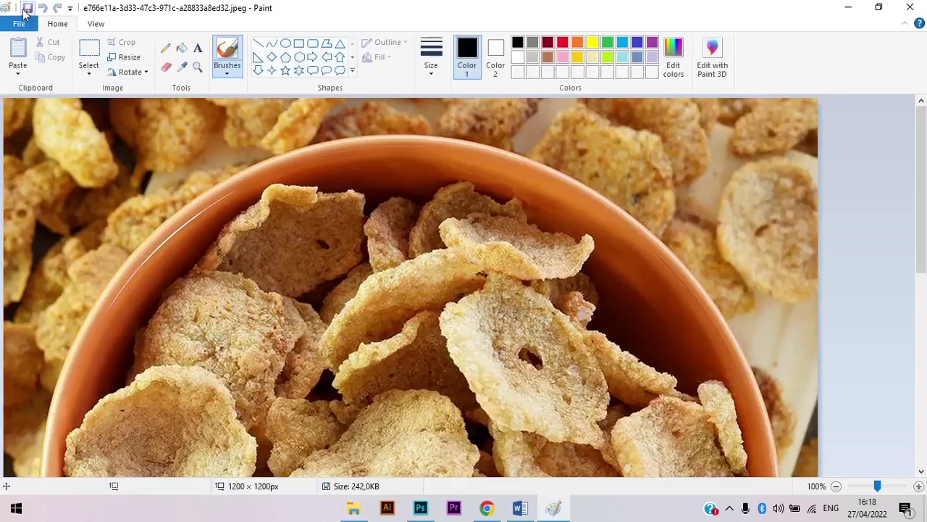
Step: Save the photo as a JPEG copy in the bahan folder inside Documents, accepting any prompt
{"action": "left_click", "coordinate": [26, 9]}
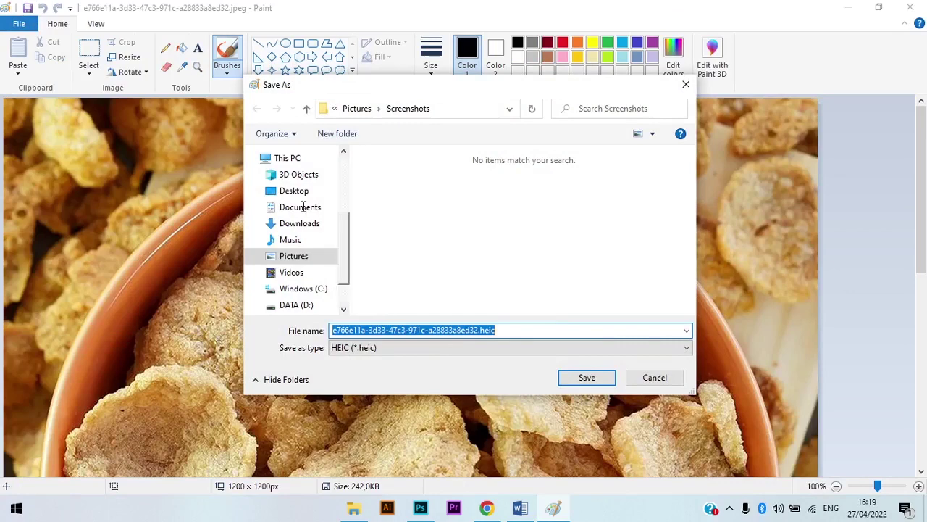
{"action": "left_click", "coordinate": [279, 209]}
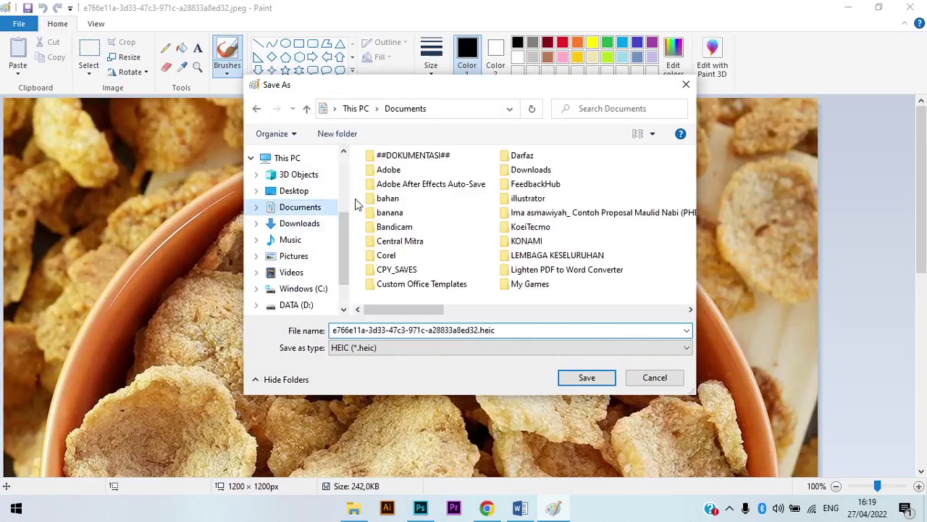
{"action": "double_click", "coordinate": [391, 205]}
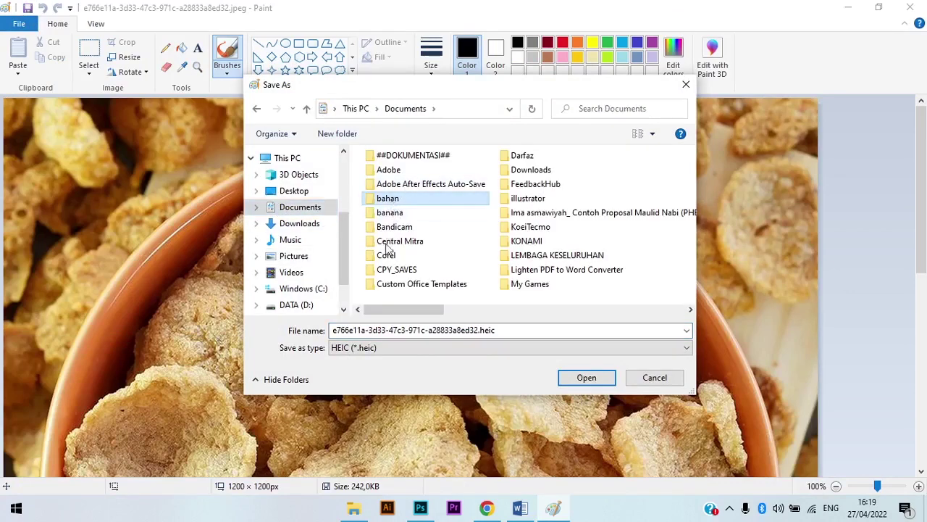
{"action": "left_click", "coordinate": [384, 347]}
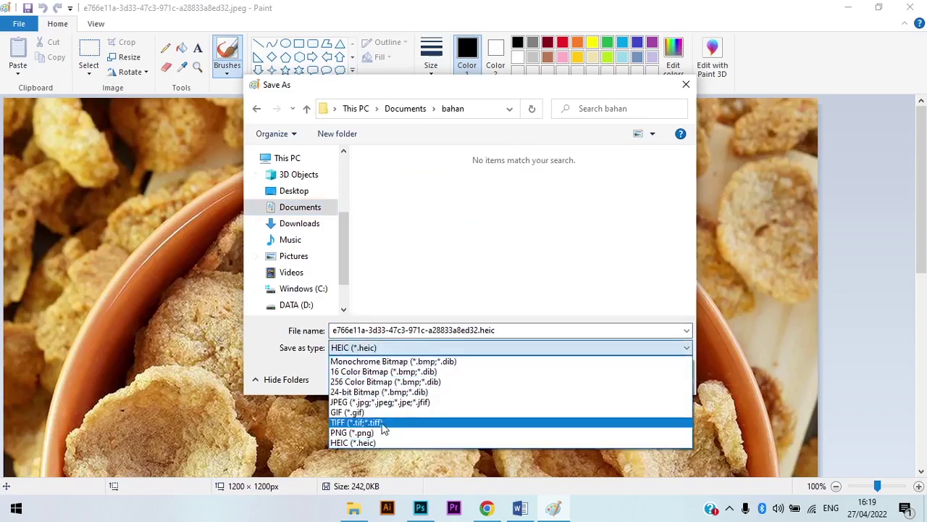
{"action": "left_click", "coordinate": [435, 402]}
{"action": "left_click", "coordinate": [585, 379]}
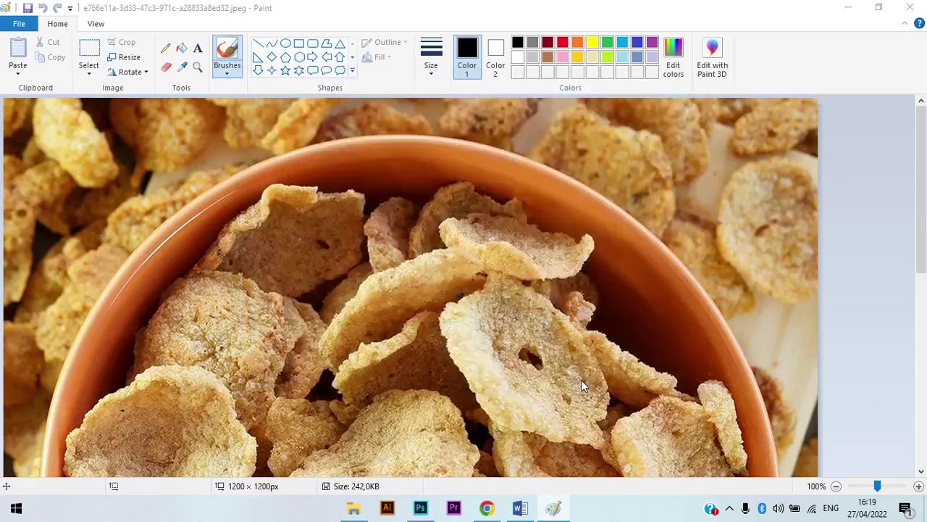
{"action": "left_click", "coordinate": [506, 282]}
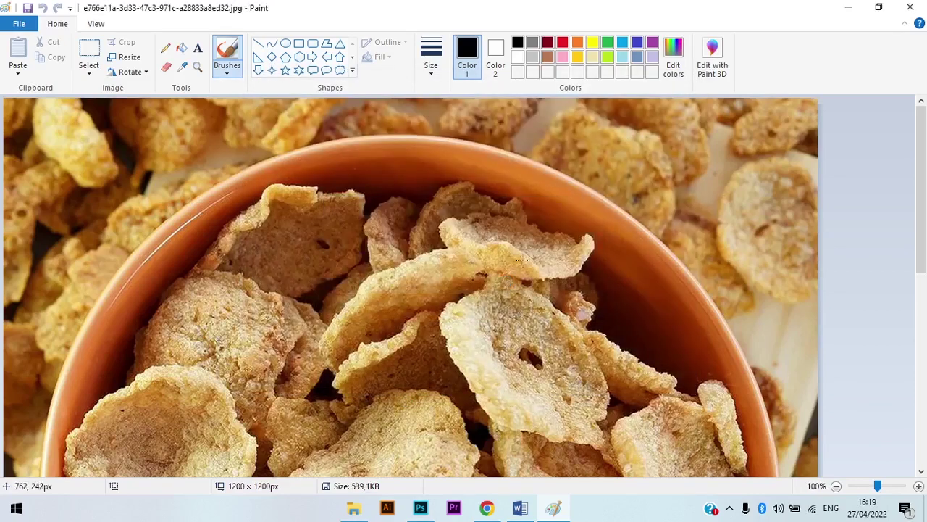
Step: Close Paint and open the newly saved .jpg copy of the chips photo in Photoshop
{"action": "left_click", "coordinate": [909, 7]}
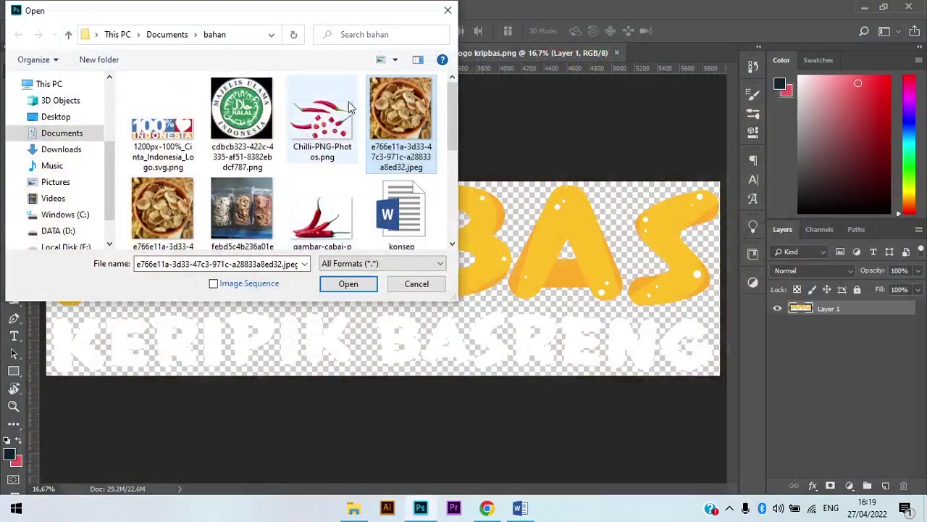
{"action": "left_click", "coordinate": [232, 211]}
{"action": "double_click", "coordinate": [181, 196]}
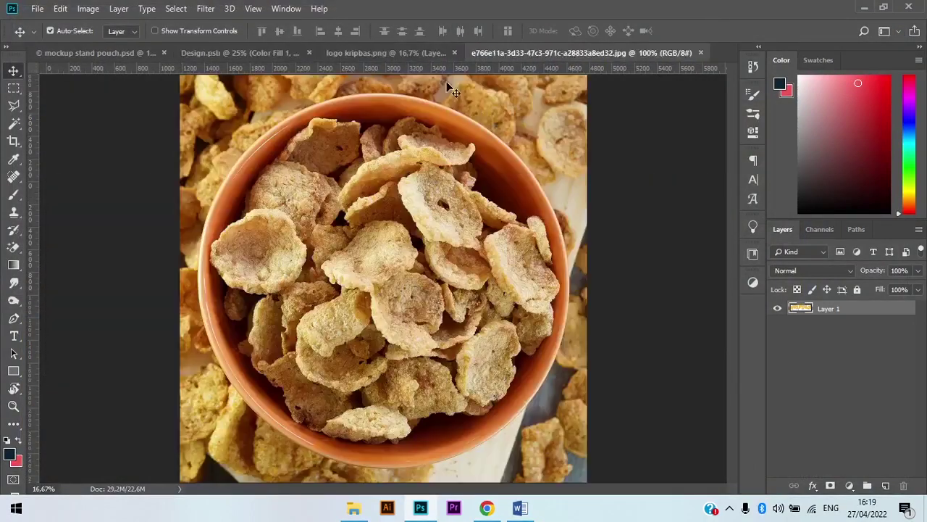
Step: Copy the KRIPBAS logo from logo kripbas.png into Design.psb and scale it proportionally to about 18.25%
{"action": "left_click", "coordinate": [379, 52]}
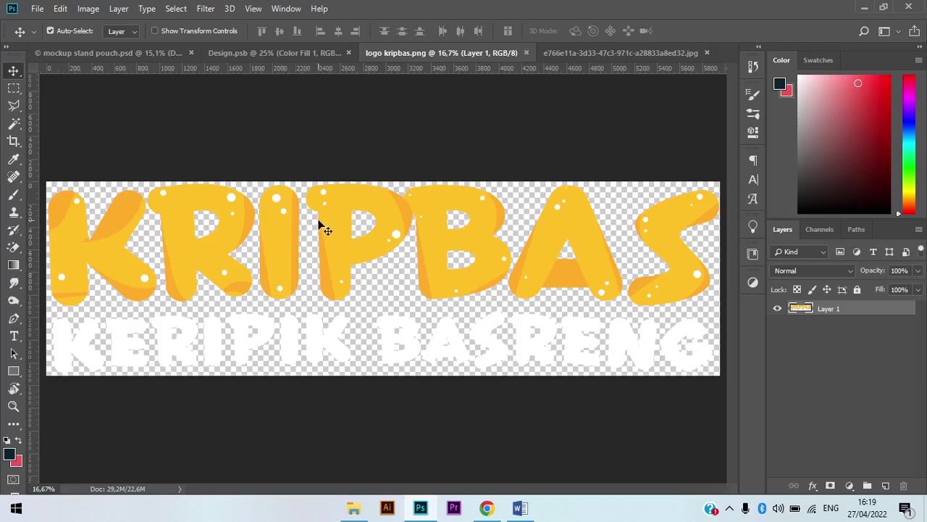
{"action": "left_click_drag", "start_coordinate": [319, 224], "coordinate": [340, 201]}
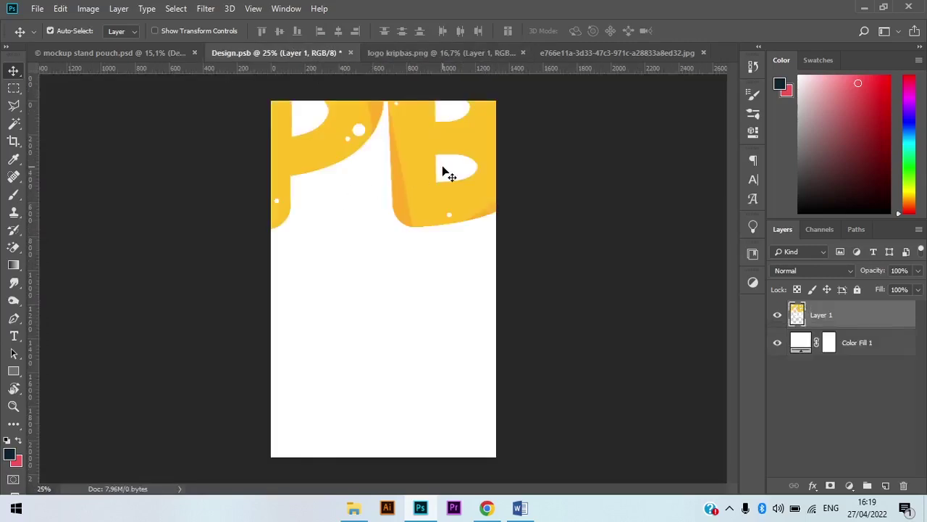
{"action": "key", "text": "ctrl+t"}
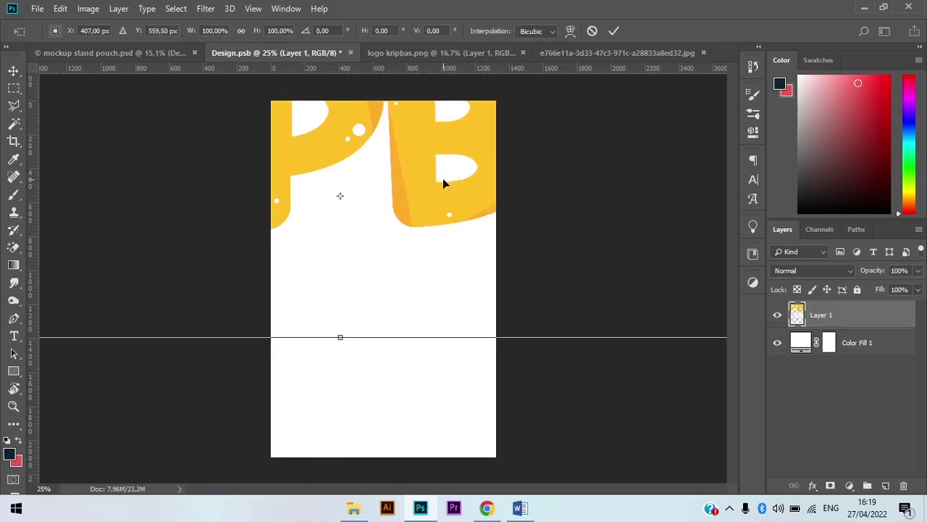
{"action": "key", "text": "ctrl+0"}
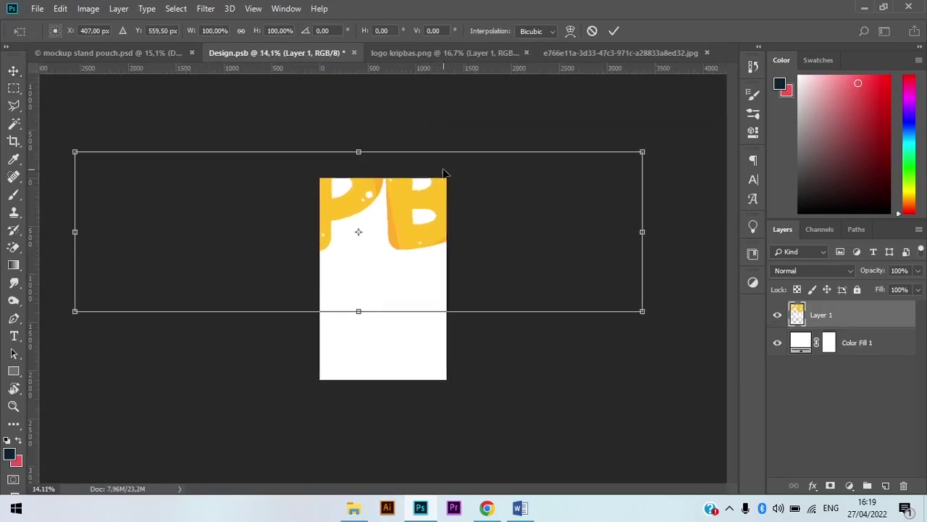
{"action": "scroll", "coordinate": [443, 170], "scroll_direction": "down", "scroll_amount": 1}
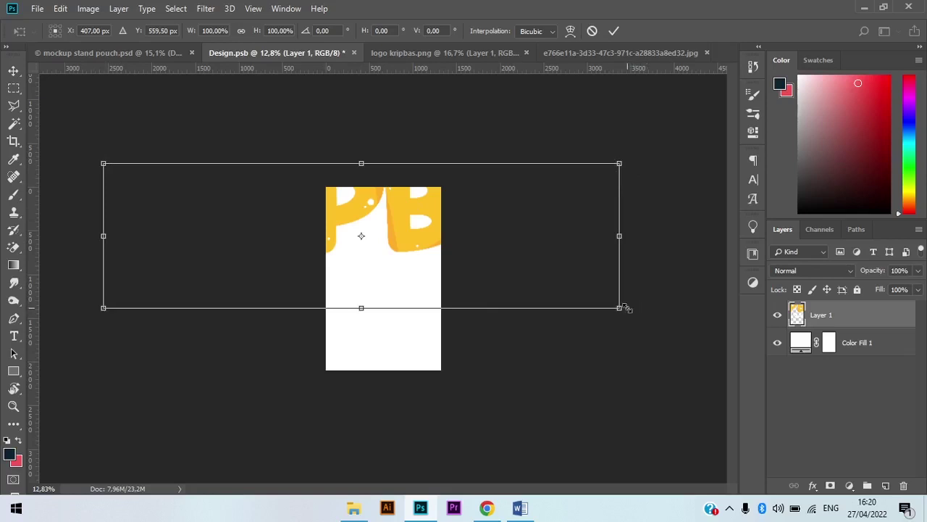
{"action": "left_click_drag", "start_coordinate": [620, 309], "coordinate": [191, 214]}
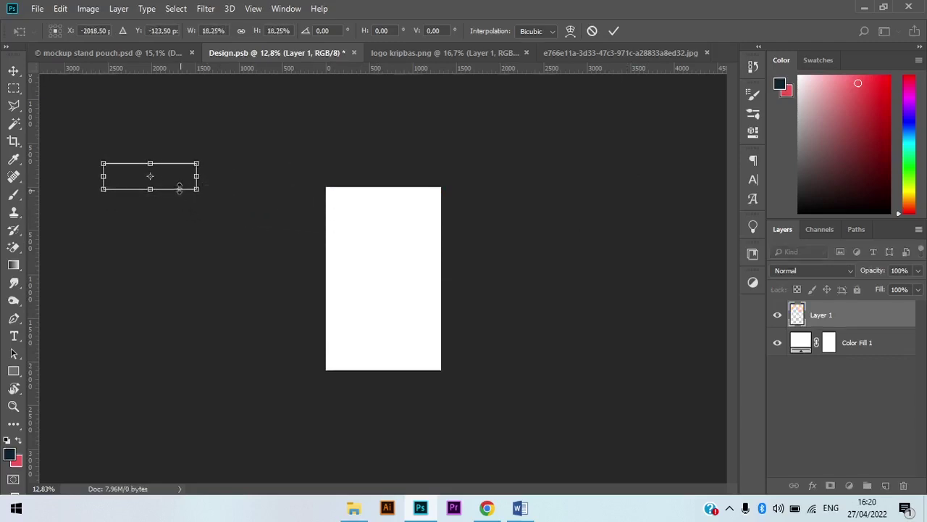
Step: Place the logo horizontally centred in the upper part of the design, at about X 662.5 px and Y 419.5 px, and apply the transform
{"action": "left_click_drag", "start_coordinate": [181, 181], "coordinate": [424, 223]}
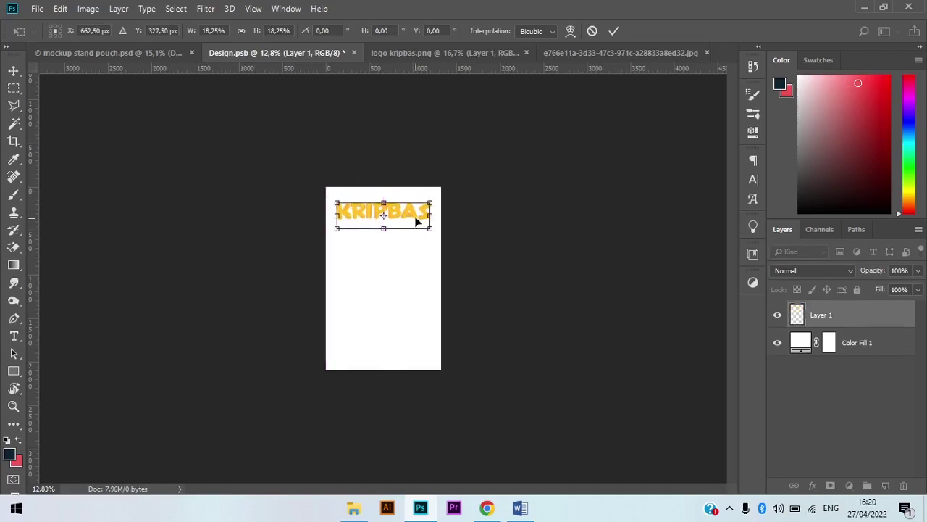
{"action": "key", "text": "ctrl+0"}
{"action": "left_click_drag", "start_coordinate": [436, 154], "coordinate": [437, 171]}
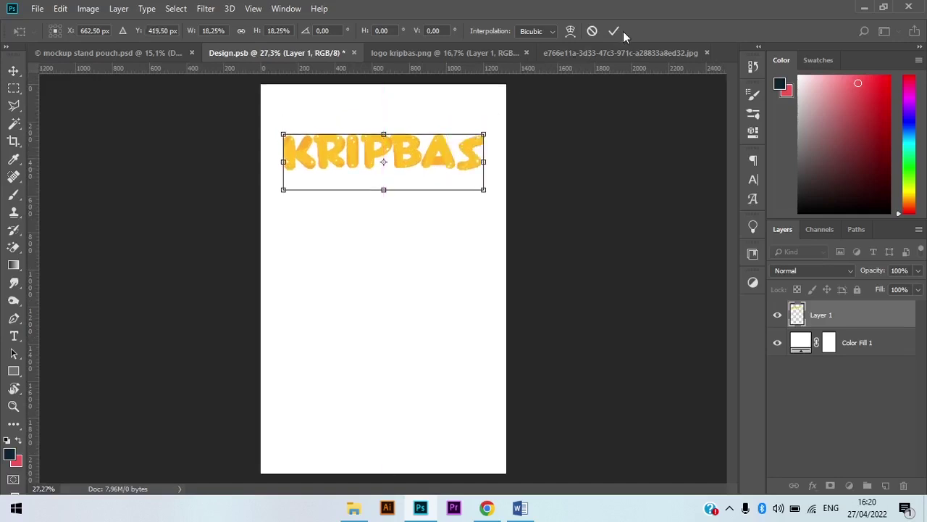
{"action": "left_click", "coordinate": [613, 31]}
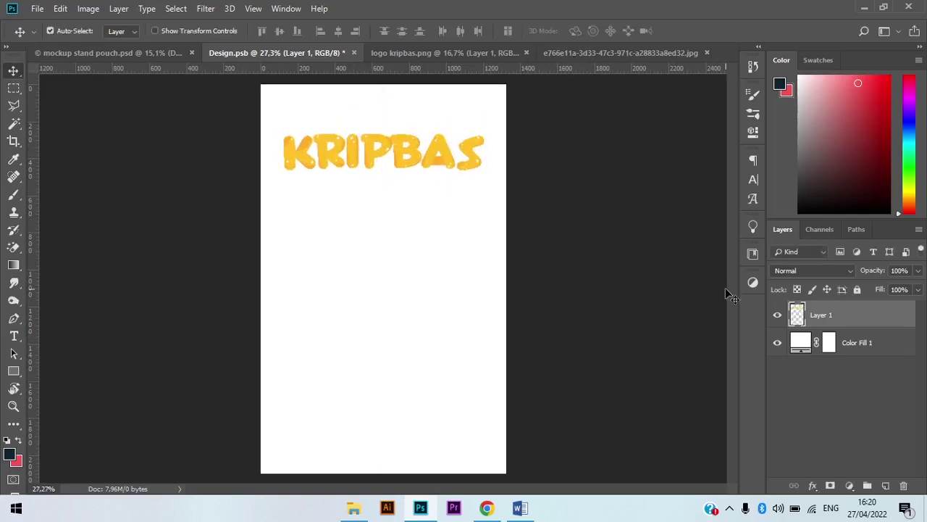
Step: Draw a dark navy rectangle of about 1396 × 1544 px directly above the Color Fill 1 layer, covering the upper part of the design
{"action": "left_click", "coordinate": [846, 347]}
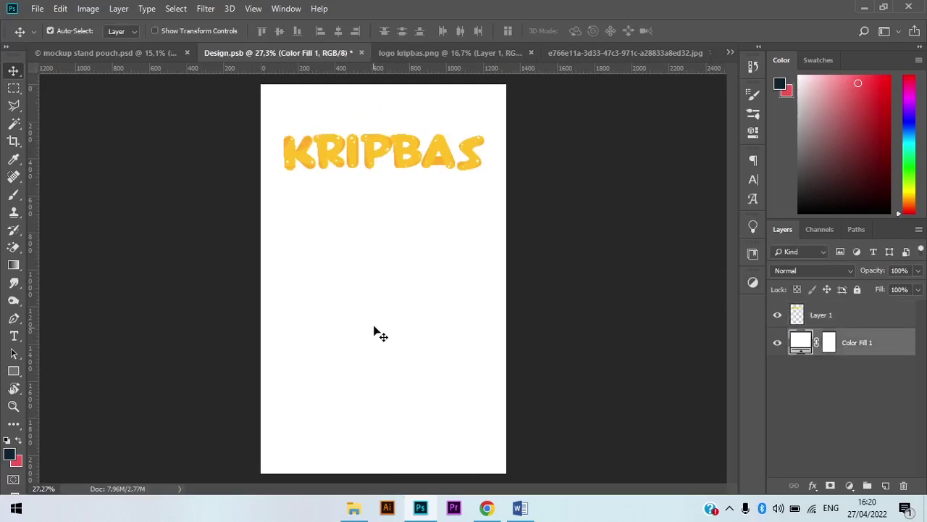
{"action": "left_click", "coordinate": [13, 371]}
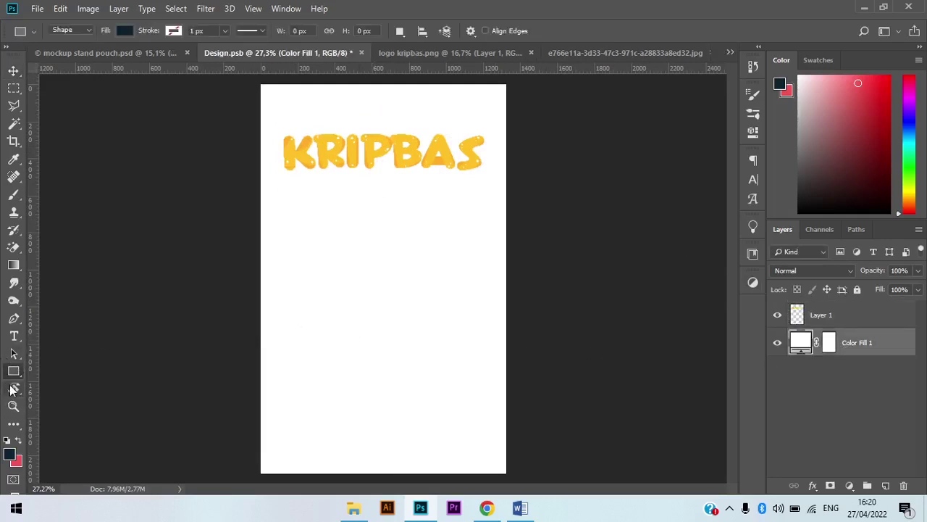
{"action": "scroll", "coordinate": [331, 154], "scroll_direction": "down", "scroll_amount": 2}
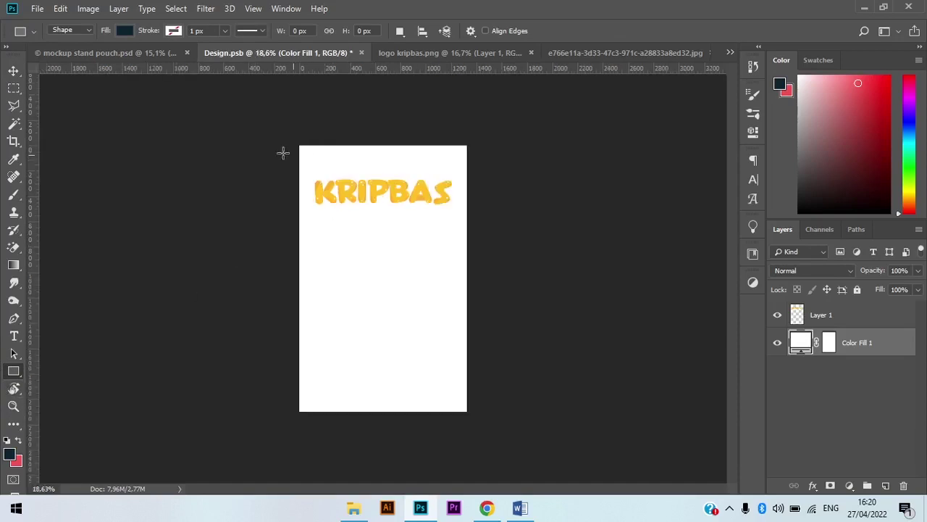
{"action": "left_click_drag", "start_coordinate": [293, 141], "coordinate": [470, 337]}
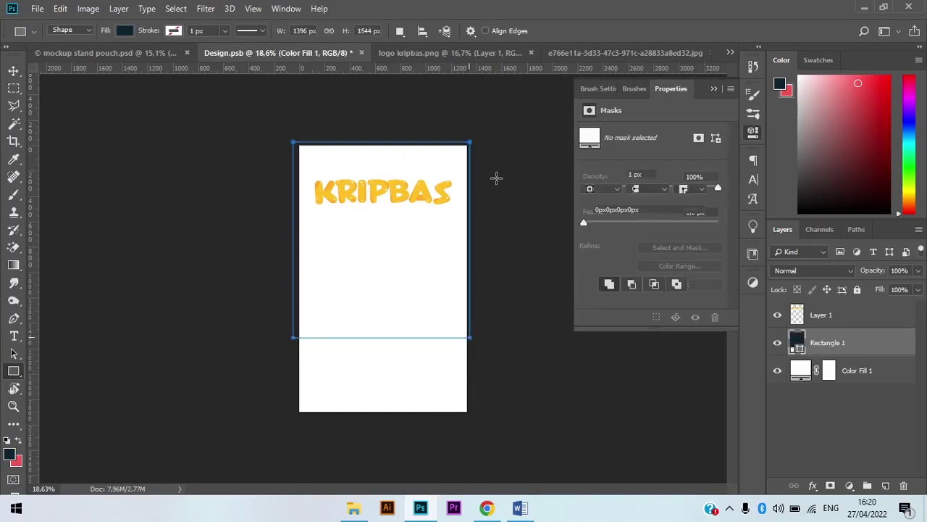
Step: Change the rectangle's fill from solid colour to a linear gradient using the navy-to-pink preset
{"action": "scroll", "coordinate": [432, 197], "scroll_direction": "up", "scroll_amount": 2}
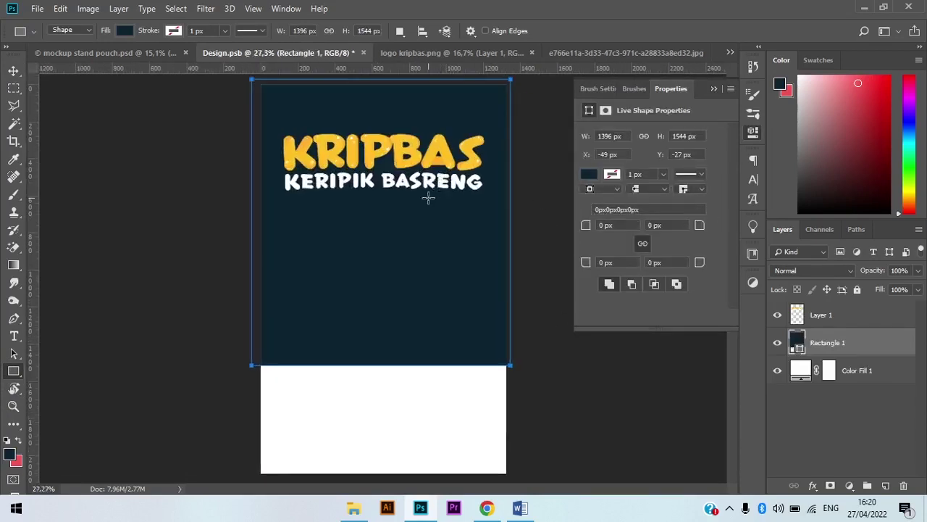
{"action": "scroll", "coordinate": [428, 197], "scroll_direction": "up", "scroll_amount": 3}
{"action": "scroll", "coordinate": [428, 197], "scroll_direction": "down", "scroll_amount": 4}
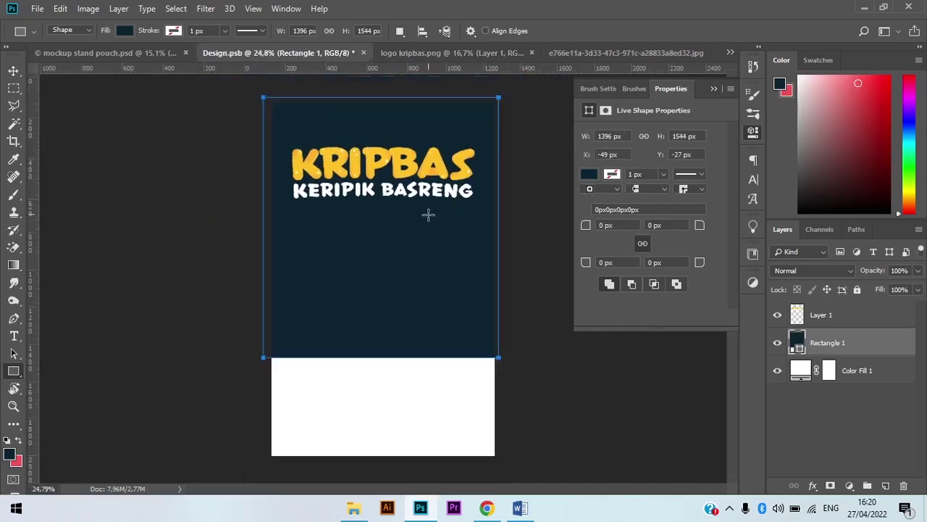
{"action": "scroll", "coordinate": [428, 215], "scroll_direction": "down", "scroll_amount": 1}
{"action": "scroll", "coordinate": [428, 214], "scroll_direction": "up", "scroll_amount": 2}
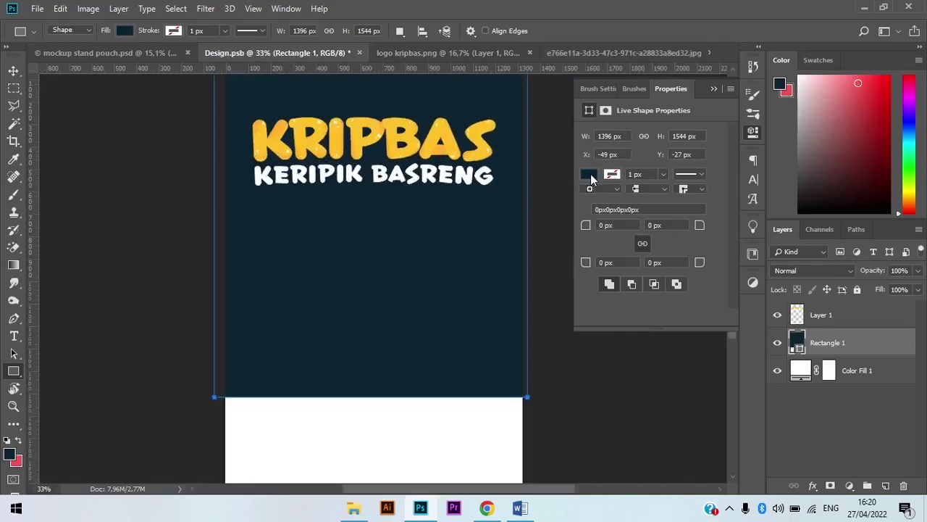
{"action": "left_click", "coordinate": [590, 175]}
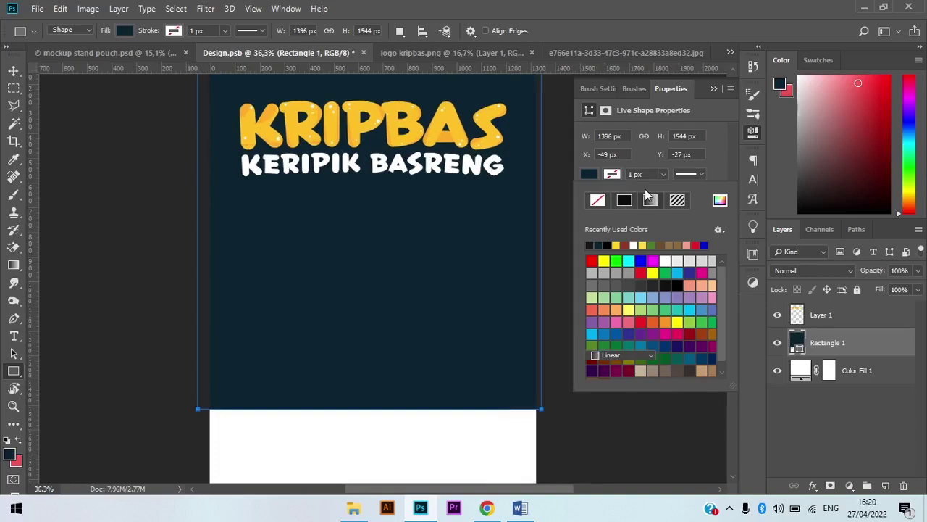
{"action": "left_click", "coordinate": [645, 206]}
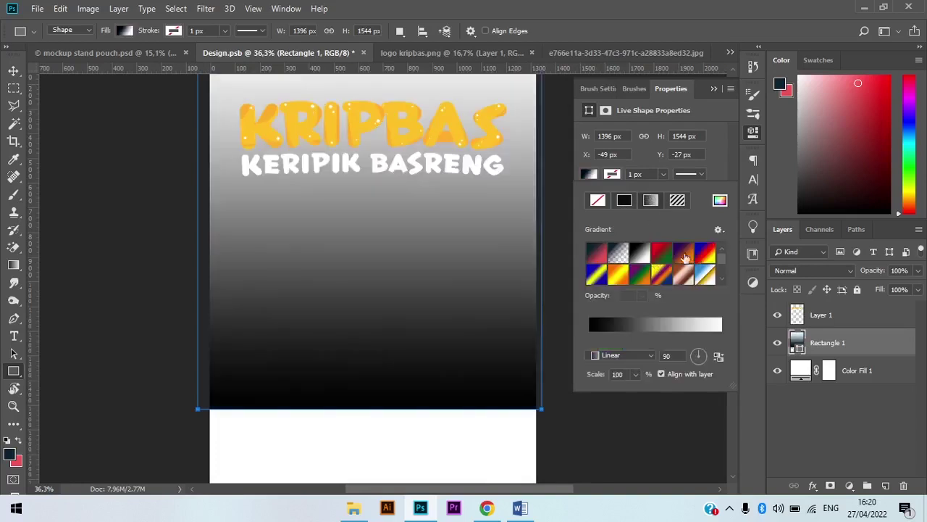
{"action": "scroll", "coordinate": [604, 258], "scroll_direction": "down", "scroll_amount": 2}
{"action": "scroll", "coordinate": [603, 255], "scroll_direction": "up", "scroll_amount": 2}
{"action": "left_click", "coordinate": [597, 252]}
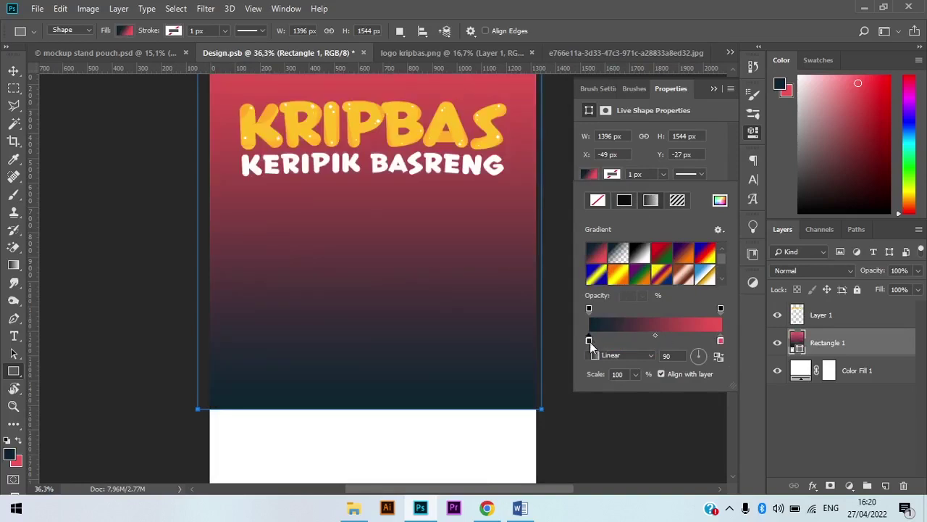
Step: Recolour the gradient's dark navy stop to a bright orange with a hue of 28°
{"action": "double_click", "coordinate": [590, 341]}
{"action": "left_click", "coordinate": [649, 424]}
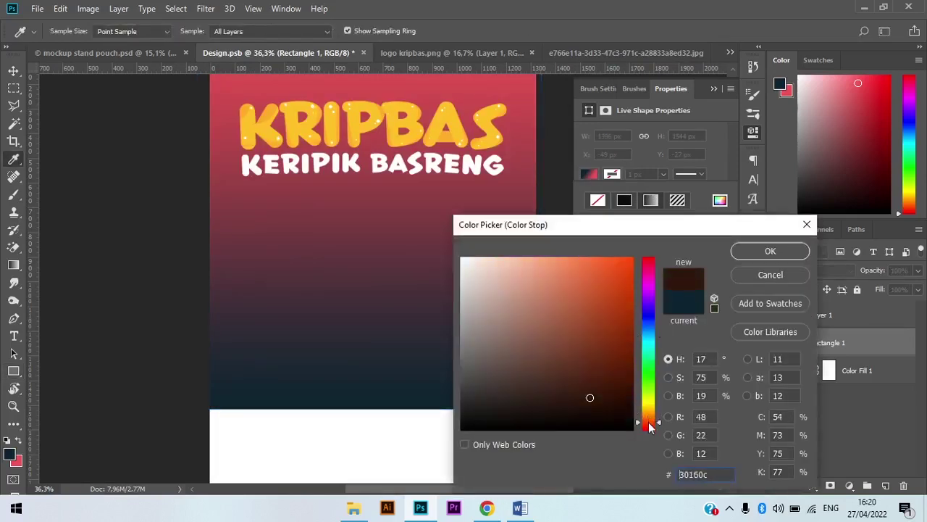
{"action": "mouse_move", "coordinate": [599, 340]}
{"action": "left_mouse_down"}
{"action": "mouse_move", "coordinate": [594, 269]}
{"action": "mouse_move", "coordinate": [569, 257]}
{"action": "left_mouse_up"}
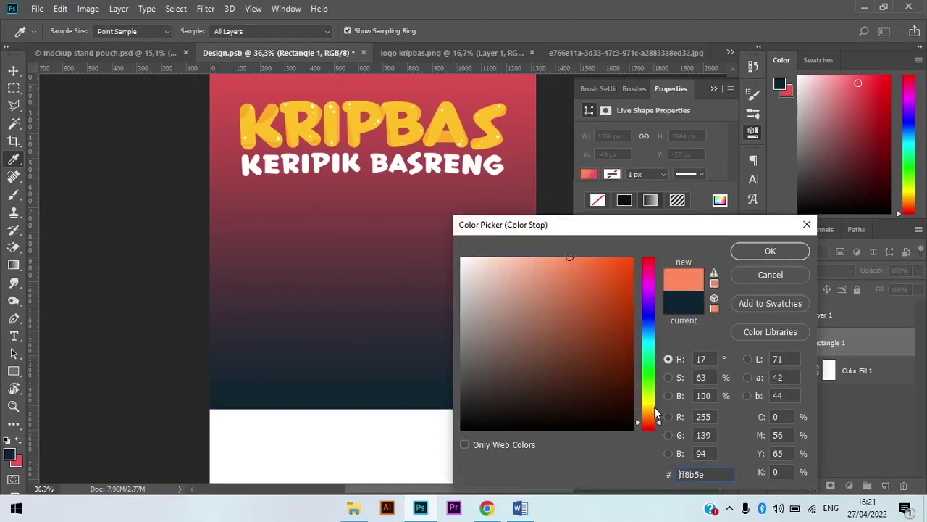
{"action": "mouse_move", "coordinate": [656, 414]}
{"action": "left_mouse_down"}
{"action": "mouse_move", "coordinate": [655, 401]}
{"action": "mouse_move", "coordinate": [655, 427]}
{"action": "left_mouse_up"}
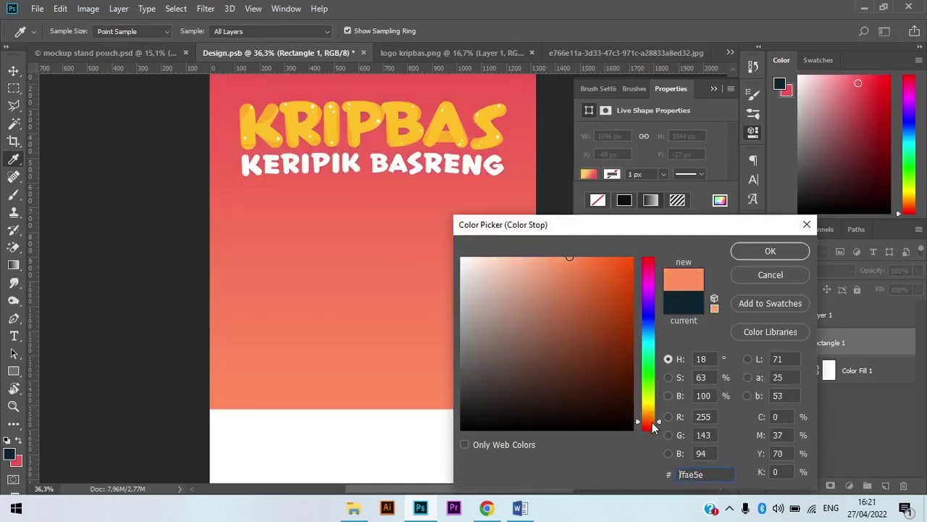
{"action": "left_click_drag", "start_coordinate": [590, 275], "coordinate": [598, 258]}
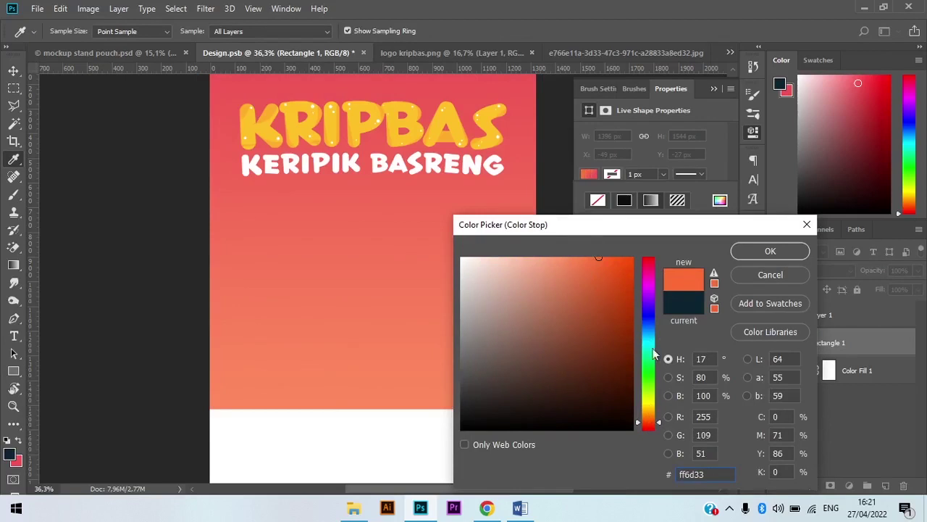
{"action": "left_click_drag", "start_coordinate": [654, 423], "coordinate": [652, 421]}
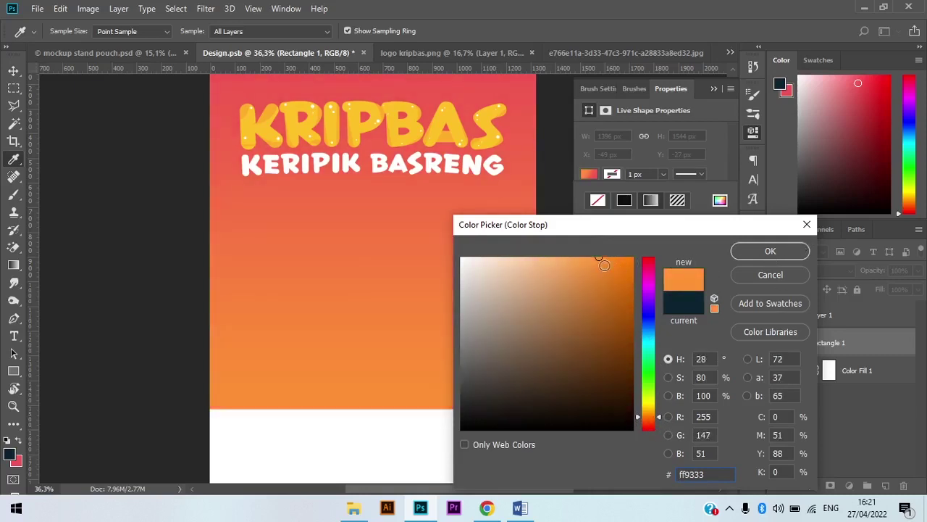
{"action": "mouse_move", "coordinate": [600, 262]}
{"action": "left_mouse_down"}
{"action": "mouse_move", "coordinate": [590, 269]}
{"action": "mouse_move", "coordinate": [609, 253]}
{"action": "left_mouse_up"}
{"action": "left_click", "coordinate": [791, 251]}
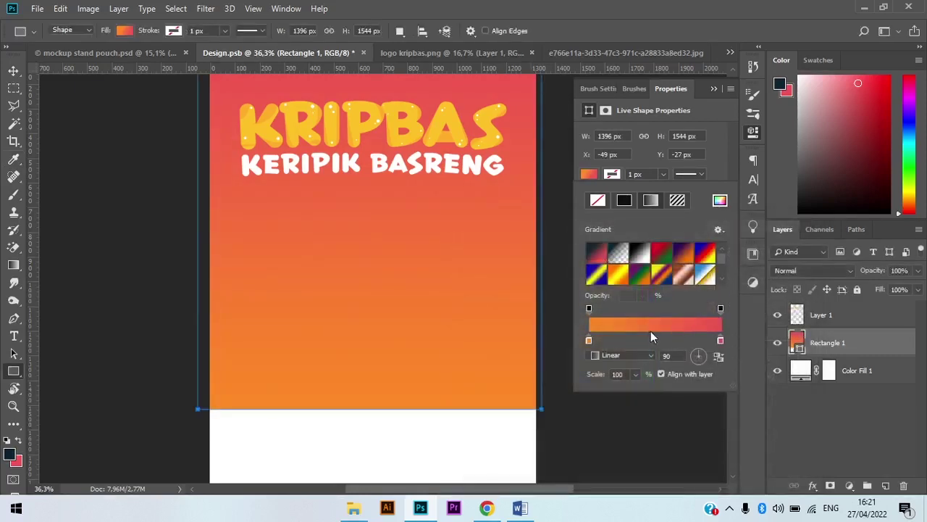
Step: Recolour the gradient's pink stop to bright red #ff2324 and close the shape properties
{"action": "left_click", "coordinate": [588, 341]}
{"action": "double_click", "coordinate": [720, 341]}
{"action": "left_click", "coordinate": [610, 256]}
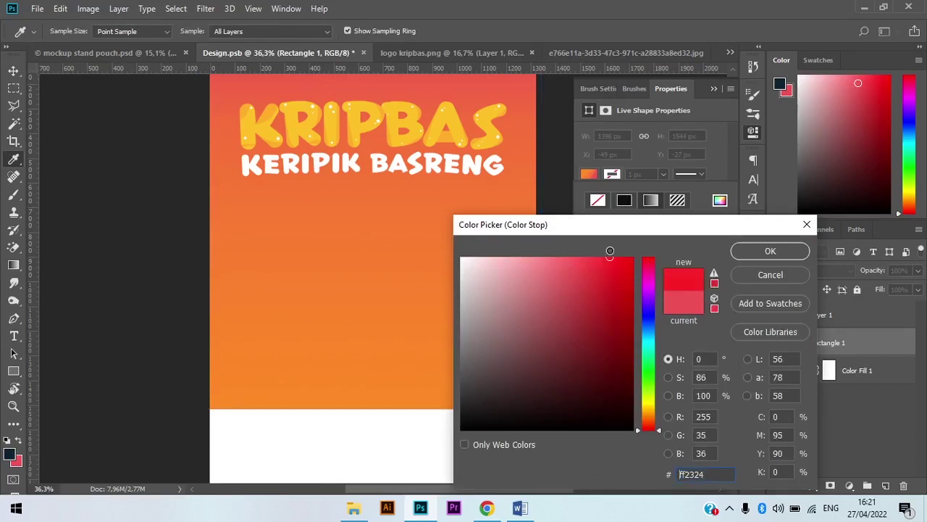
{"action": "left_click", "coordinate": [766, 252]}
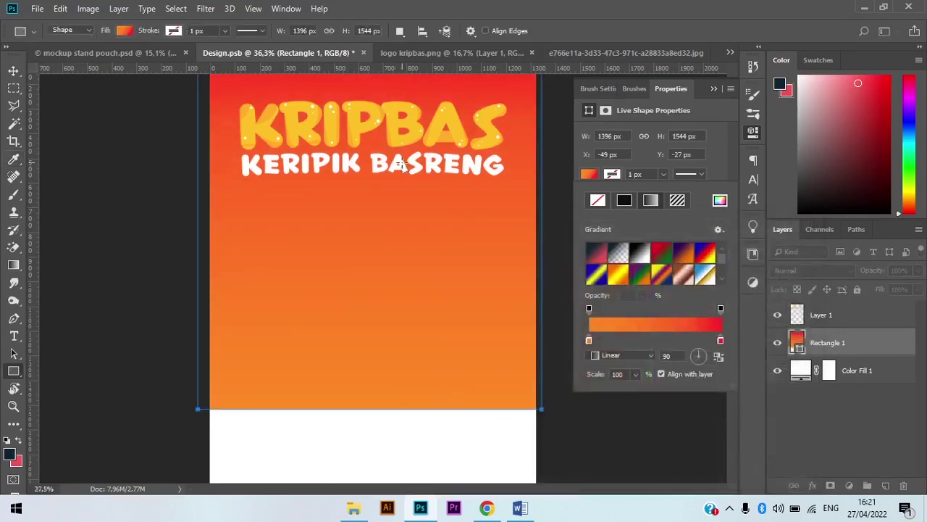
{"action": "key", "text": "ctrl+minus"}
{"action": "scroll", "coordinate": [412, 154], "scroll_direction": "up", "scroll_amount": 3}
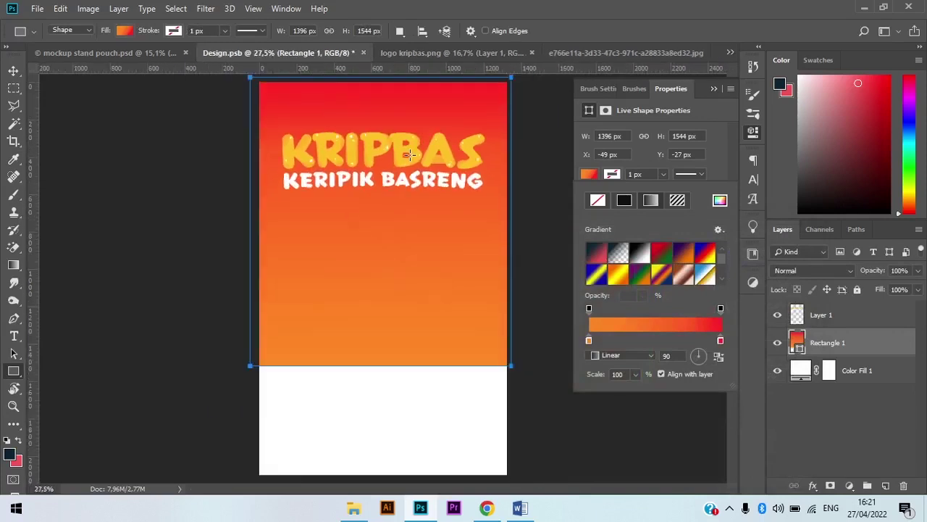
{"action": "scroll", "coordinate": [417, 157], "scroll_direction": "down", "scroll_amount": 3}
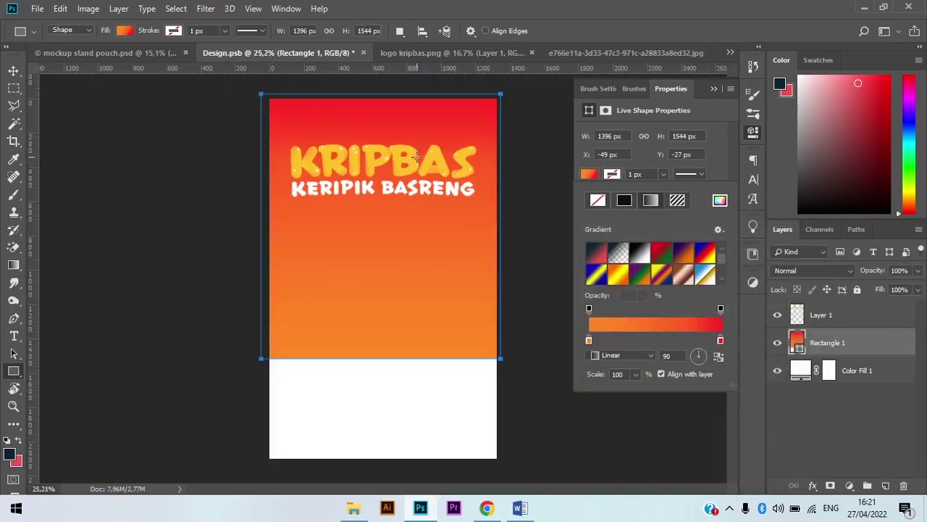
{"action": "left_click", "coordinate": [714, 88]}
Step: Move the KRIPBAS logo slightly higher and duplicate it in place, leaving the original Layer 1 selected
{"action": "key", "text": "v"}
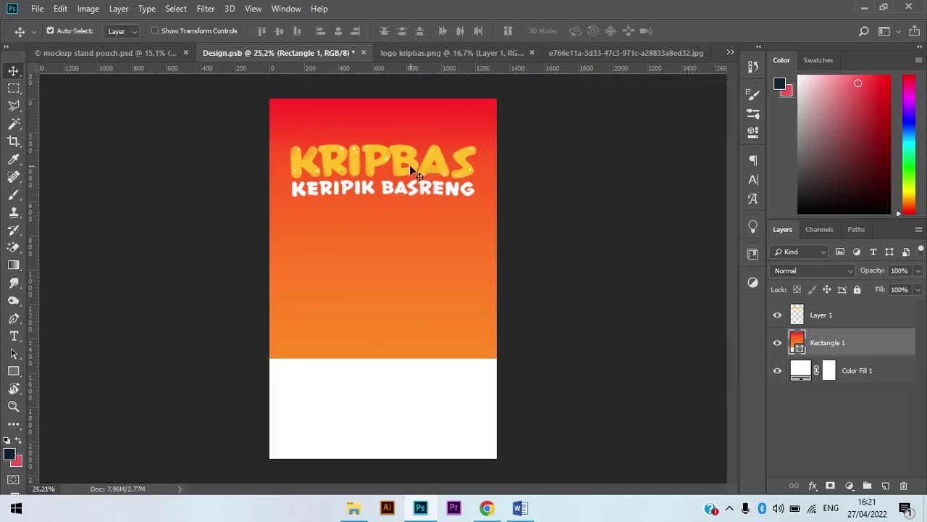
{"action": "left_click_drag", "start_coordinate": [400, 157], "coordinate": [397, 150]}
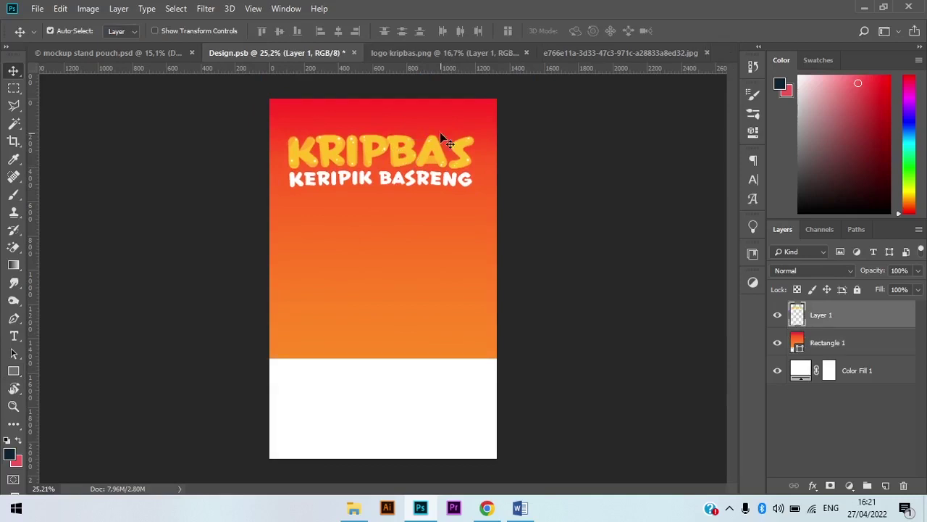
{"action": "left_click_drag", "start_coordinate": [440, 132], "coordinate": [440, 131], "text": "alt"}
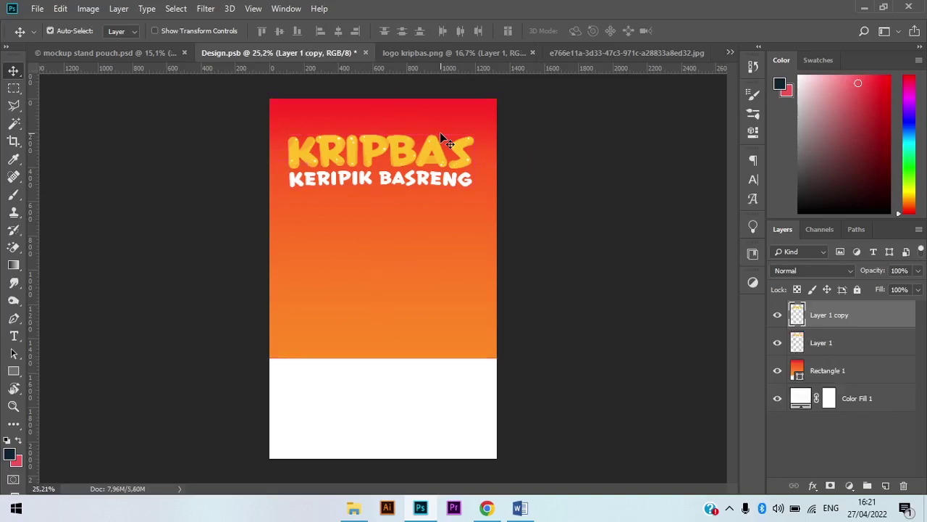
{"action": "left_click", "coordinate": [840, 346]}
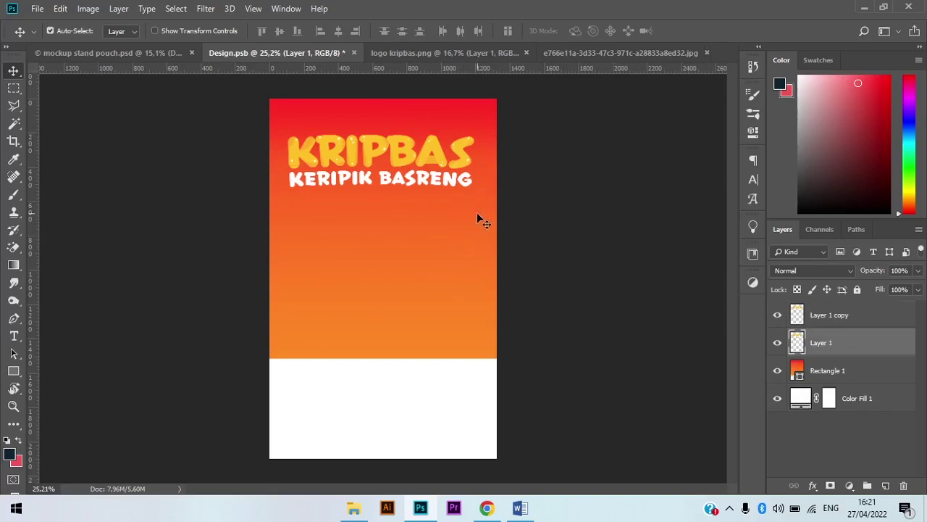
{"action": "key", "text": "ctrl"}
{"action": "left_click_drag", "start_coordinate": [418, 206], "coordinate": [500, 244]}
{"action": "key", "text": "ctrl+z"}
Step: Offset Layer 1 slightly down and to the right beneath its copy as a shadow for the logo
{"action": "key", "text": "ctrl"}
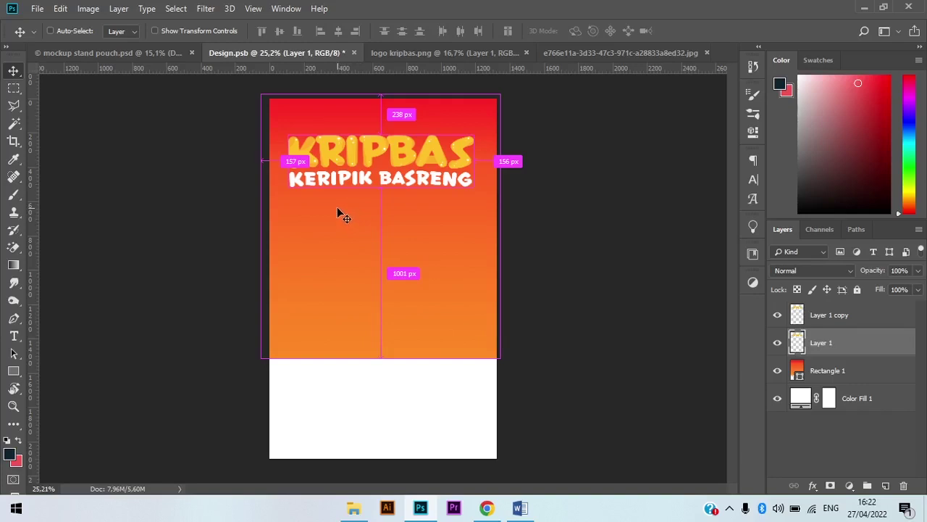
{"action": "mouse_move", "coordinate": [366, 196]}
{"action": "left_mouse_down"}
{"action": "mouse_move", "coordinate": [371, 214]}
{"action": "mouse_move", "coordinate": [362, 222]}
{"action": "mouse_move", "coordinate": [354, 210]}
{"action": "mouse_move", "coordinate": [358, 196]}
{"action": "mouse_move", "coordinate": [385, 225]}
{"action": "mouse_move", "coordinate": [340, 197]}
{"action": "mouse_move", "coordinate": [366, 212]}
{"action": "mouse_move", "coordinate": [334, 264]}
{"action": "mouse_move", "coordinate": [381, 251]}
{"action": "mouse_move", "coordinate": [372, 208]}
{"action": "left_mouse_up"}
{"action": "scroll", "coordinate": [427, 153], "scroll_direction": "up", "scroll_amount": 2}
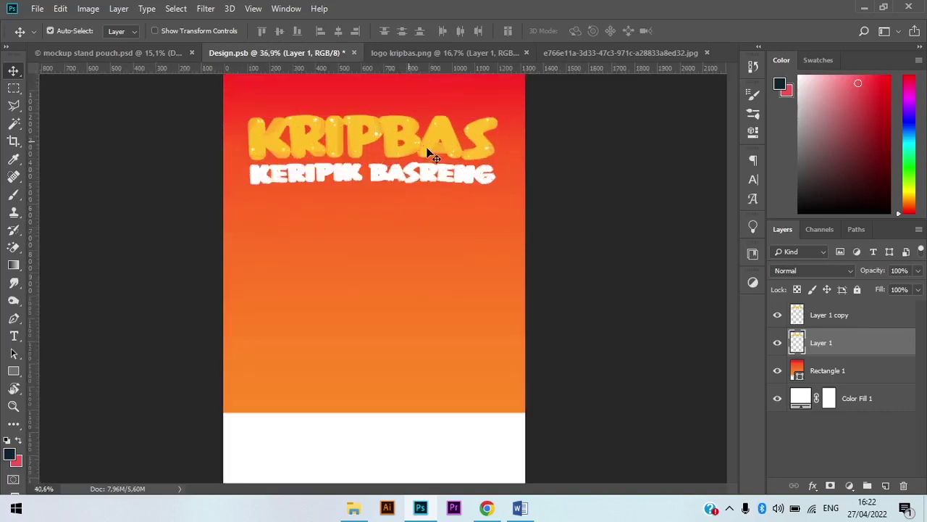
{"action": "scroll", "coordinate": [427, 153], "scroll_direction": "up", "scroll_amount": 4}
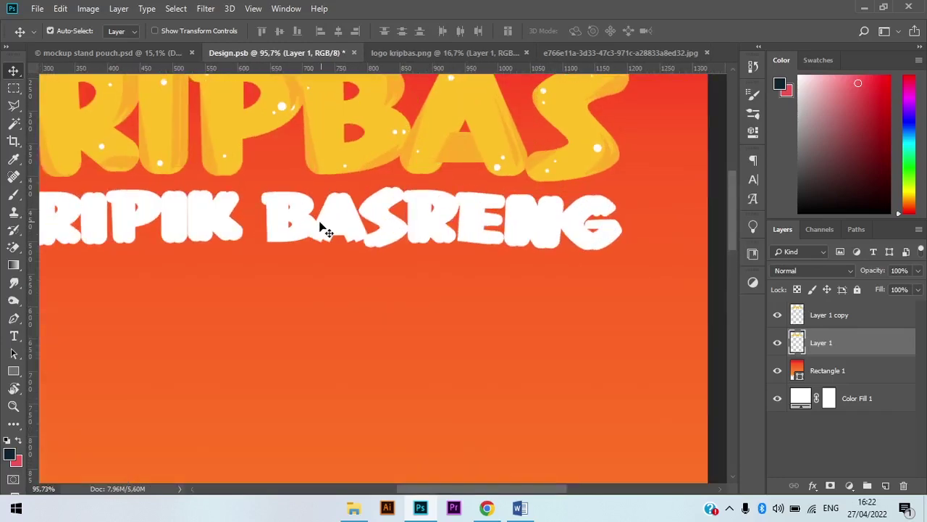
{"action": "left_click_drag", "start_coordinate": [285, 253], "coordinate": [289, 259]}
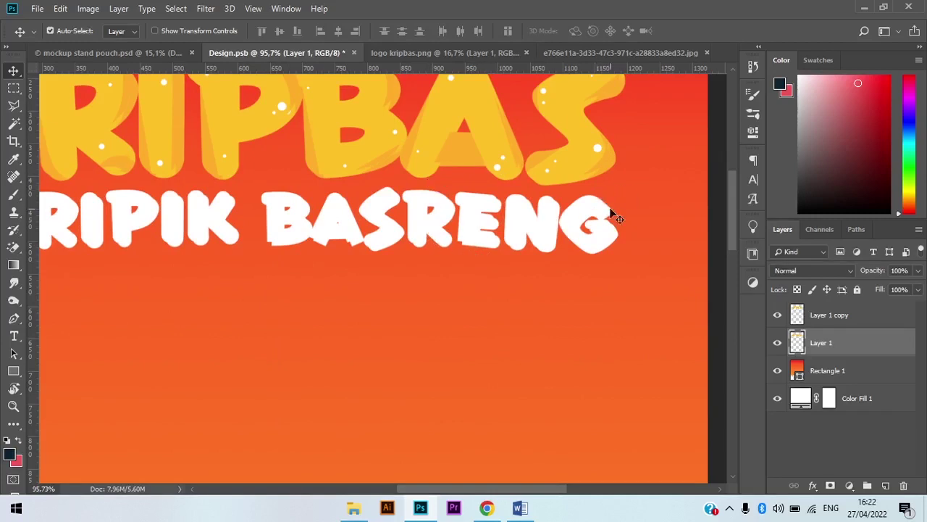
{"action": "scroll", "coordinate": [614, 268], "scroll_direction": "down", "scroll_amount": 5}
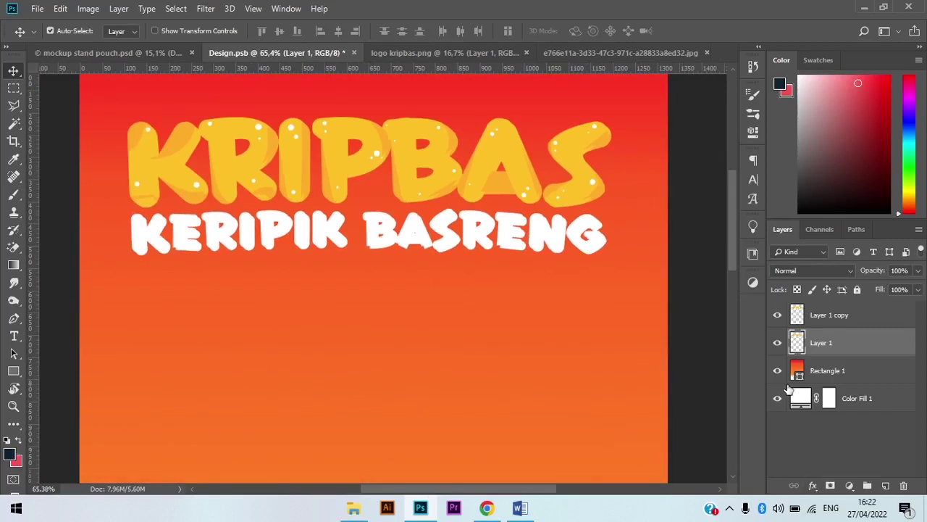
Step: Apply a dark brown #47200d Color Overlay to Layer 1 with Normal blend mode and 100% opacity
{"action": "left_click", "coordinate": [812, 487]}
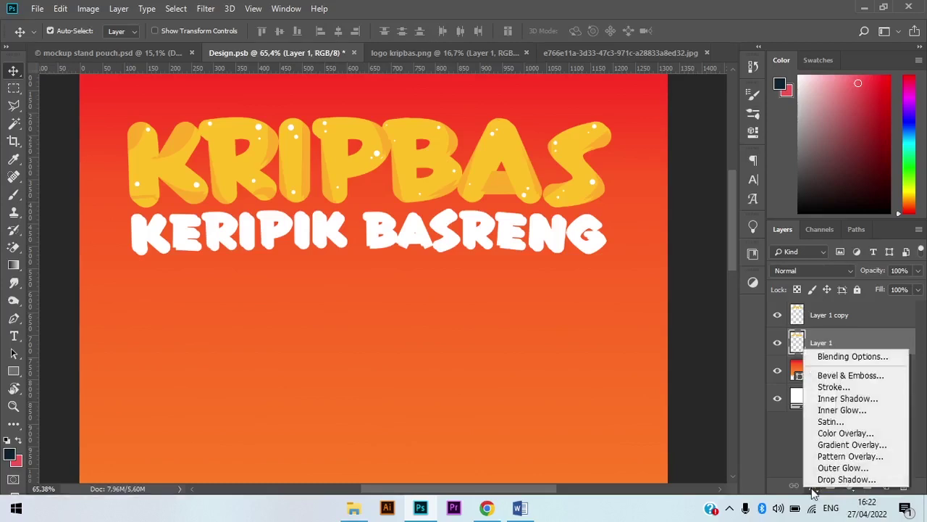
{"action": "left_click", "coordinate": [846, 433]}
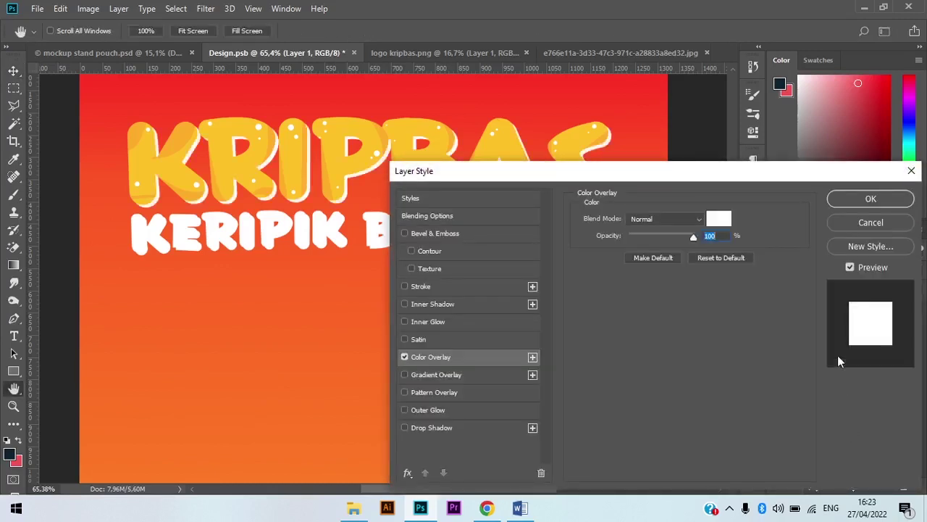
{"action": "left_click", "coordinate": [718, 226]}
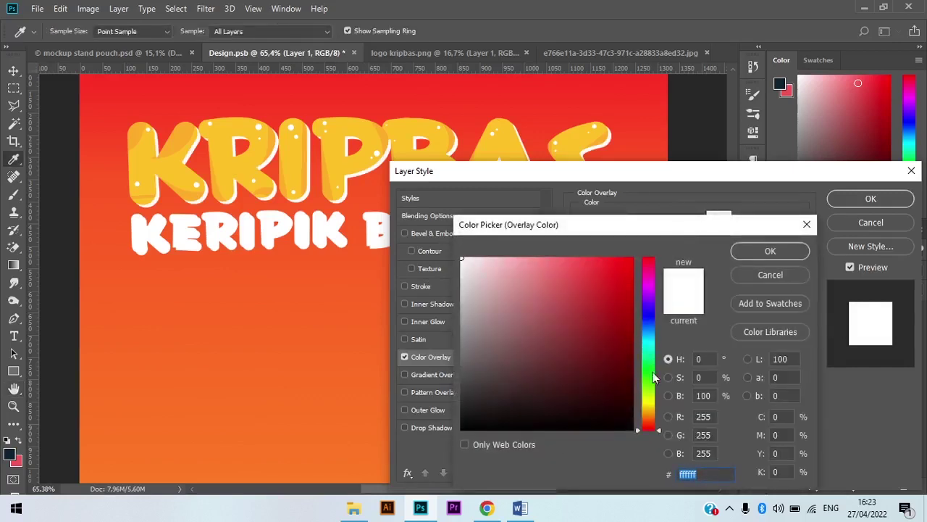
{"action": "left_click", "coordinate": [649, 418]}
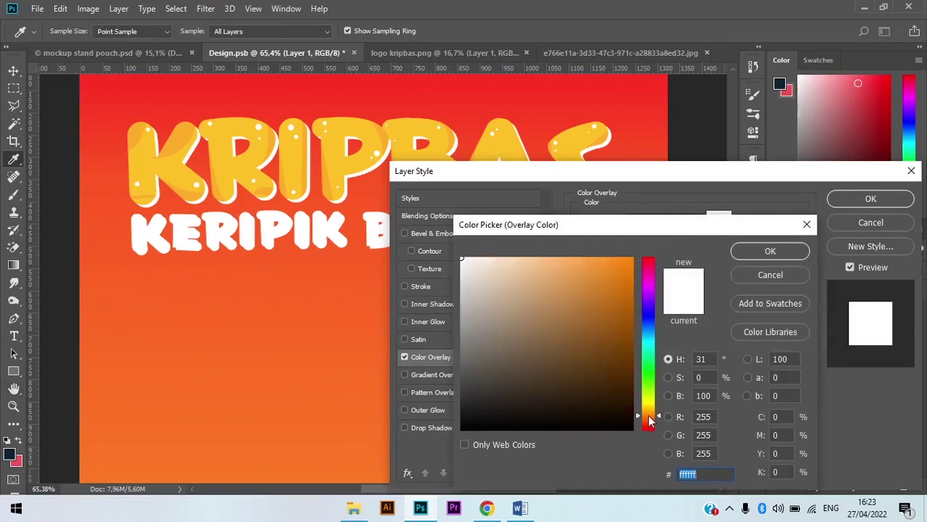
{"action": "left_click_drag", "start_coordinate": [649, 420], "coordinate": [649, 414]}
{"action": "left_click", "coordinate": [565, 389]}
{"action": "mouse_move", "coordinate": [565, 390]}
{"action": "left_mouse_down"}
{"action": "mouse_move", "coordinate": [589, 355]}
{"action": "mouse_move", "coordinate": [590, 370]}
{"action": "mouse_move", "coordinate": [605, 355]}
{"action": "mouse_move", "coordinate": [599, 346]}
{"action": "mouse_move", "coordinate": [578, 368]}
{"action": "mouse_move", "coordinate": [605, 394]}
{"action": "mouse_move", "coordinate": [565, 383]}
{"action": "left_mouse_up"}
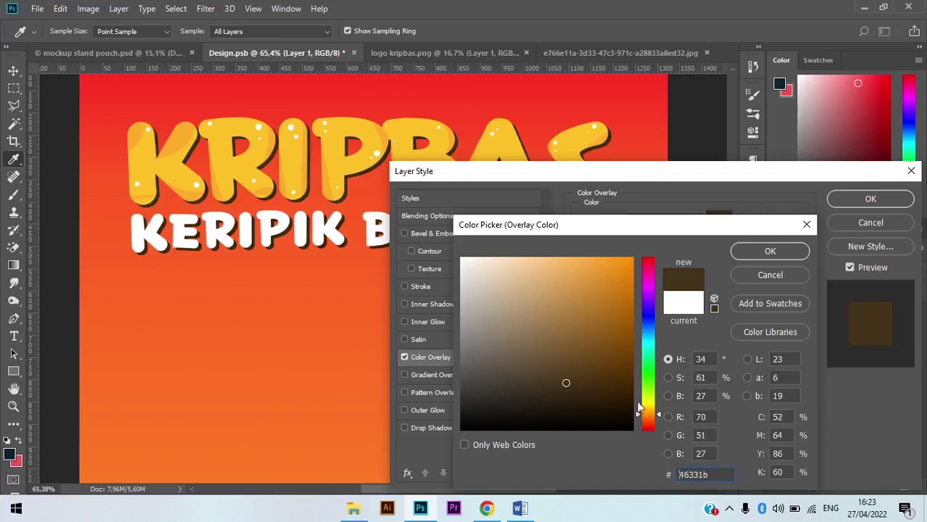
{"action": "left_click", "coordinate": [654, 422]}
{"action": "left_click", "coordinate": [655, 423]}
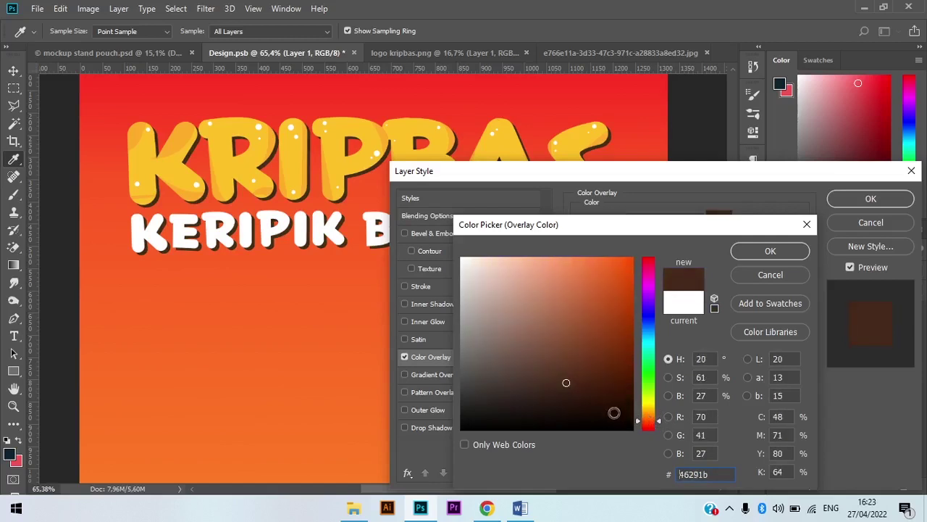
{"action": "left_click", "coordinate": [602, 382]}
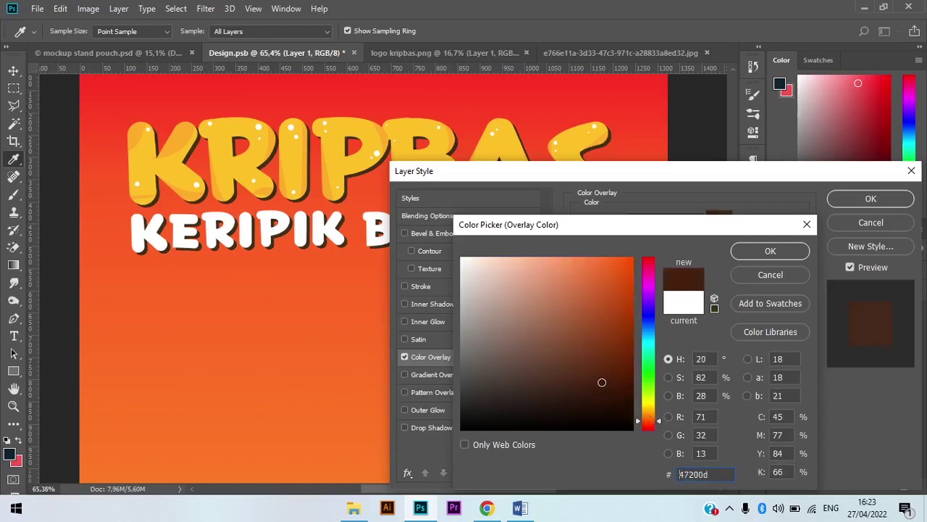
{"action": "left_click", "coordinate": [769, 251]}
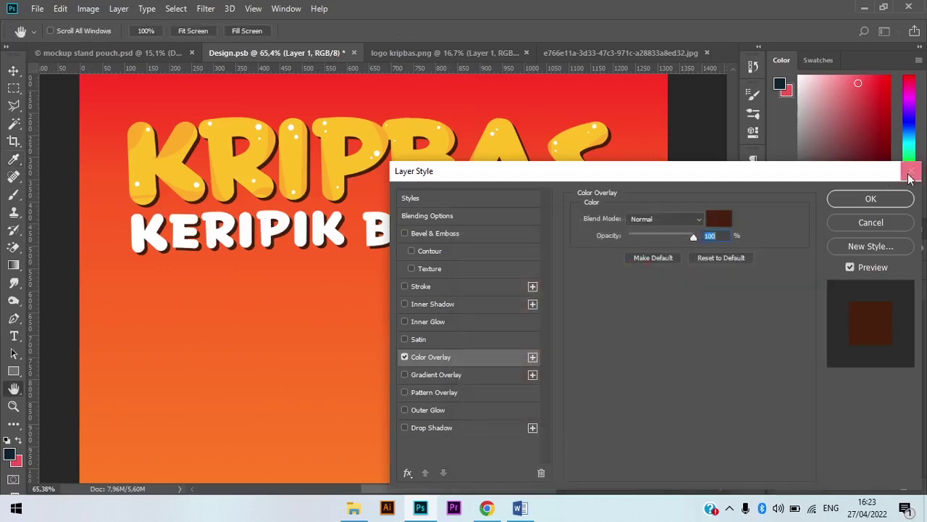
{"action": "key", "text": "Return"}
Step: Shift the brown logo shadow on Layer 1 a little further down and to the right
{"action": "key", "text": "v"}
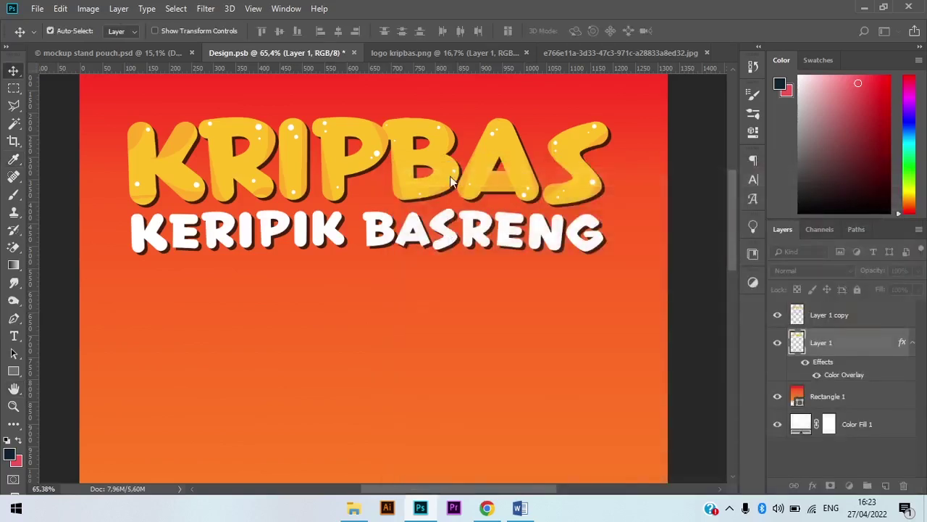
{"action": "left_click_drag", "start_coordinate": [311, 208], "coordinate": [316, 215]}
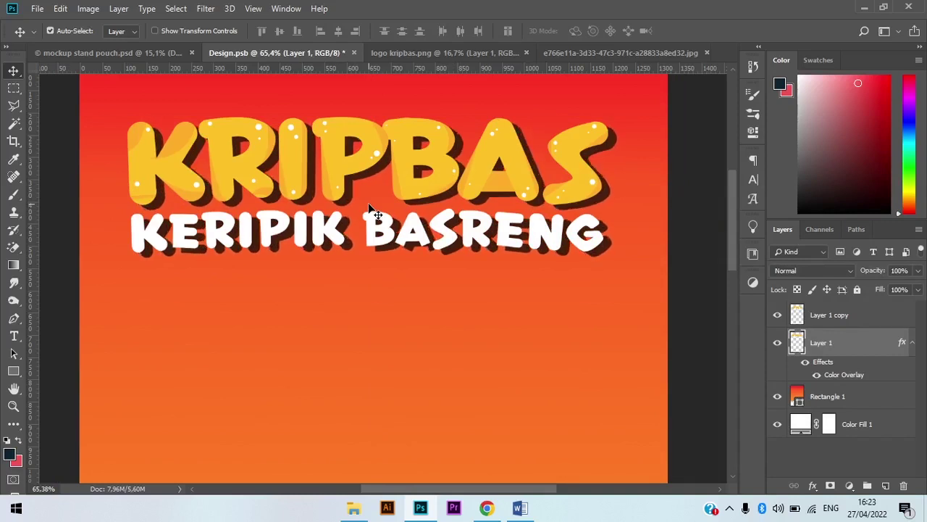
Step: Nudge the brown shadow on Layer 1 up and to the left so it sits closer beneath the KRIPBAS logo
{"action": "key", "text": "Right"}
{"action": "key", "text": "Right"}
{"action": "key", "text": "Right"}
{"action": "key", "text": "Right"}
{"action": "key", "text": "Right"}
{"action": "key", "text": "Right"}
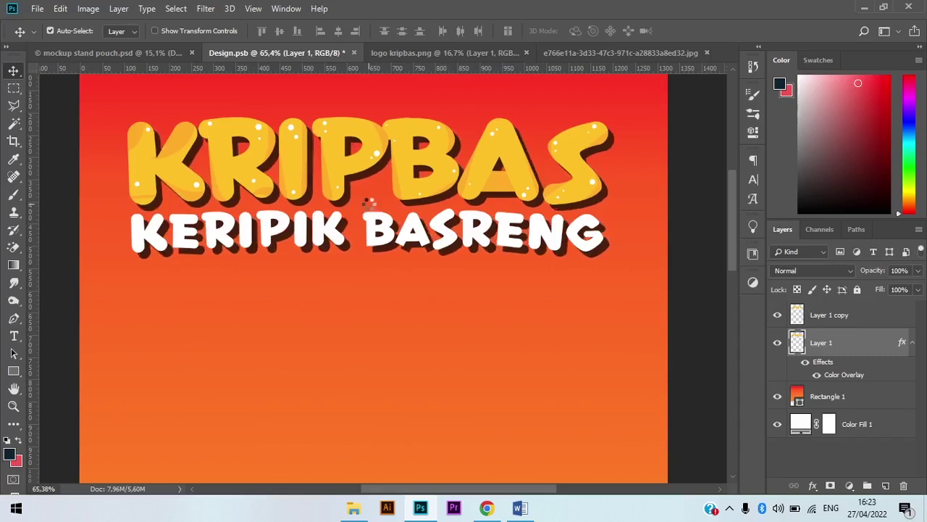
{"action": "key", "text": "Up"}
{"action": "key", "text": "Up"}
{"action": "key", "text": "Up"}
{"action": "key", "text": "Up"}
{"action": "key", "text": "Left"}
{"action": "key", "text": "Left"}
{"action": "key", "text": "Left"}
{"action": "key", "text": "Left"}
{"action": "key", "text": "Left"}
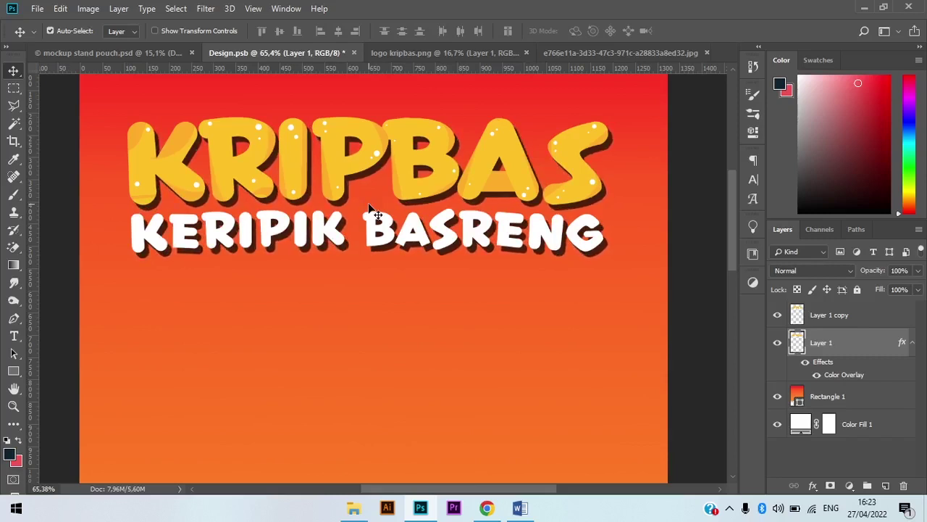
Step: Check the tagline after the product name in the Word brief konsep packaging.docx, then return to the Photoshop design
{"action": "scroll", "coordinate": [369, 210], "scroll_direction": "down", "scroll_amount": 2}
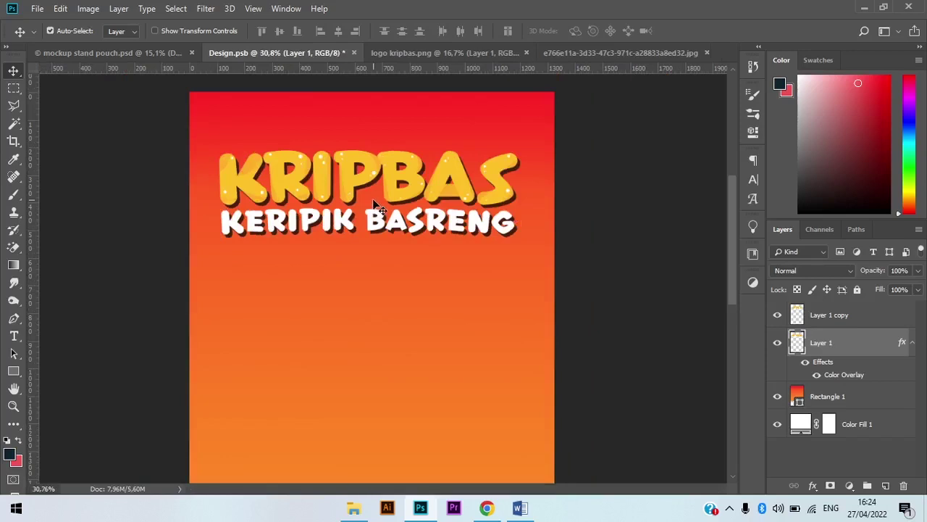
{"action": "scroll", "coordinate": [395, 184], "scroll_direction": "down", "scroll_amount": 2}
{"action": "scroll", "coordinate": [404, 190], "scroll_direction": "down", "scroll_amount": 1}
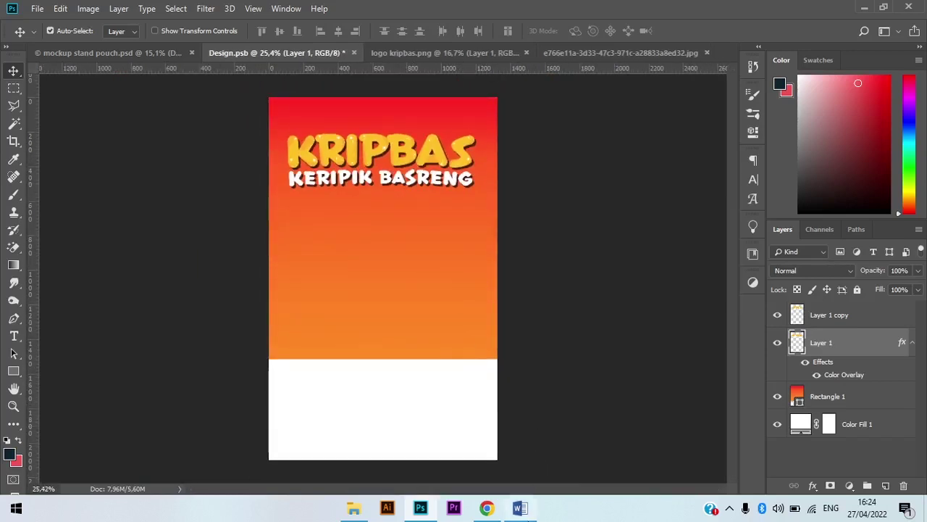
{"action": "left_click", "coordinate": [521, 507]}
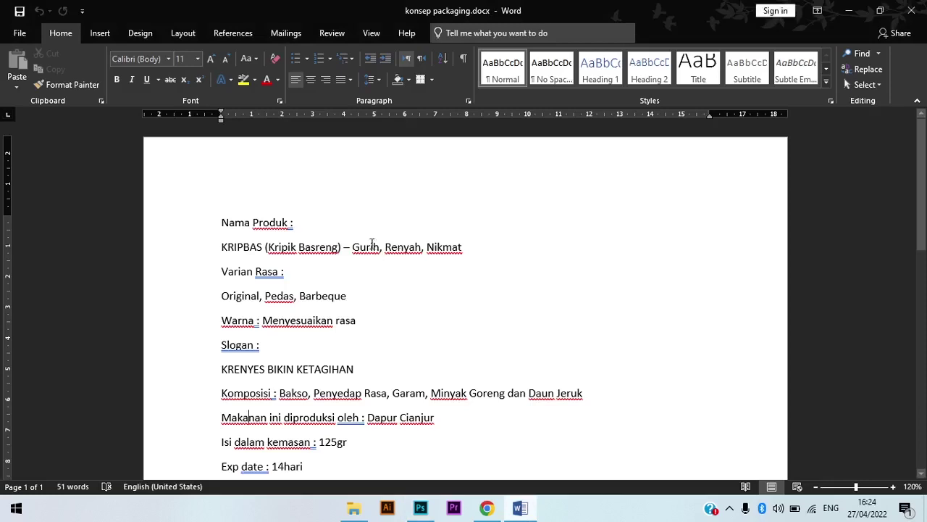
{"action": "left_click_drag", "start_coordinate": [352, 247], "coordinate": [462, 247]}
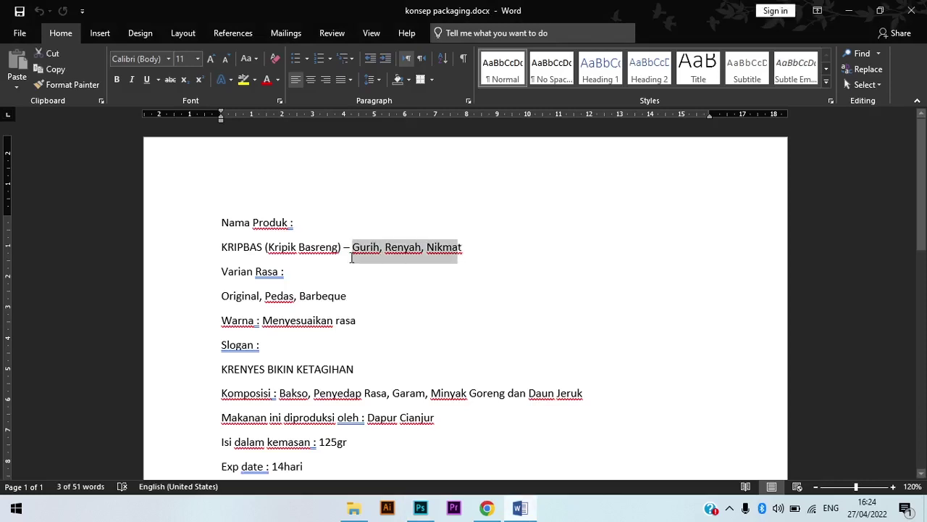
{"action": "key", "text": "alt+Tab"}
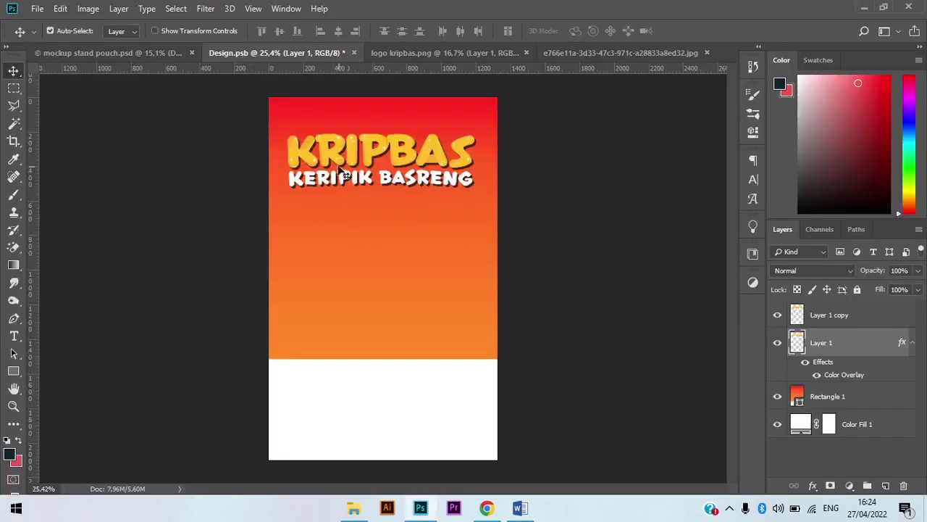
Step: Draw a rectangle about 1072 px wide and 56 px high below the KERIPIK BASRENG text, spanning the logo's width
{"action": "scroll", "coordinate": [341, 173], "scroll_direction": "up", "scroll_amount": 2}
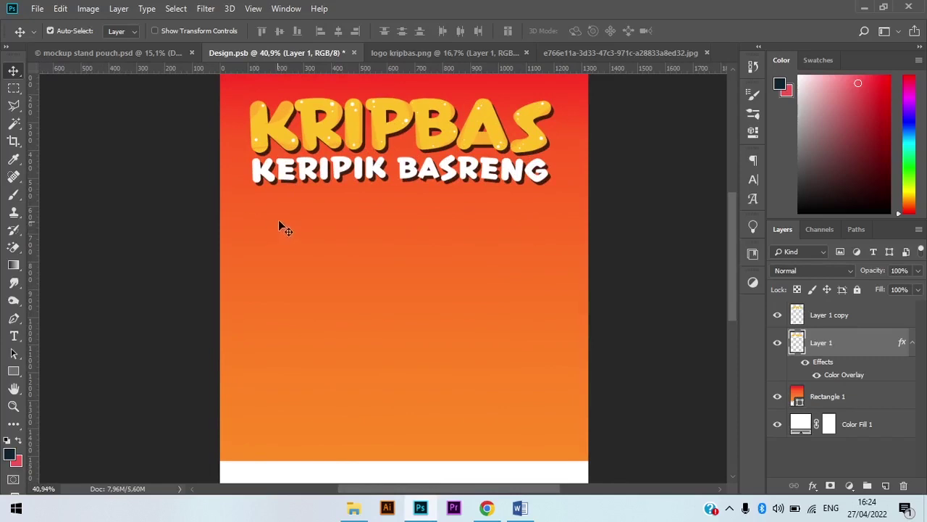
{"action": "key", "text": "u"}
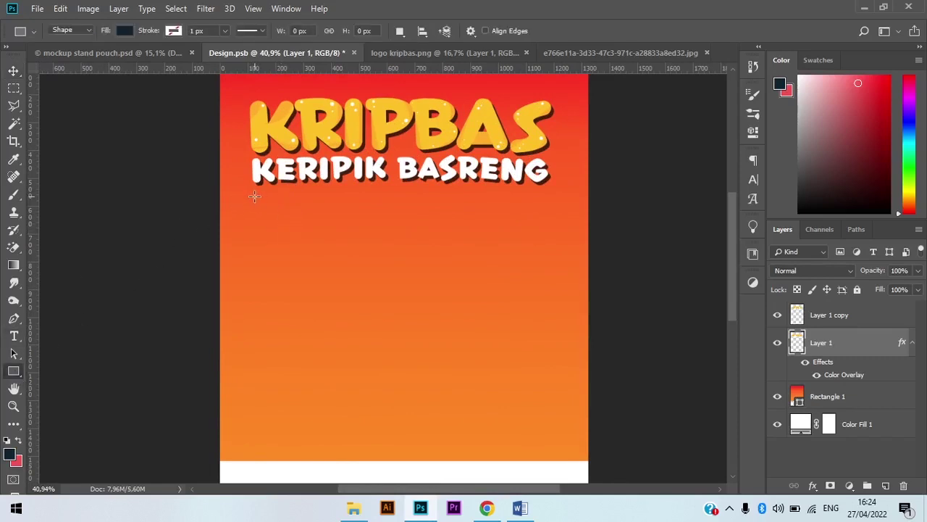
{"action": "left_click_drag", "start_coordinate": [253, 196], "coordinate": [549, 210]}
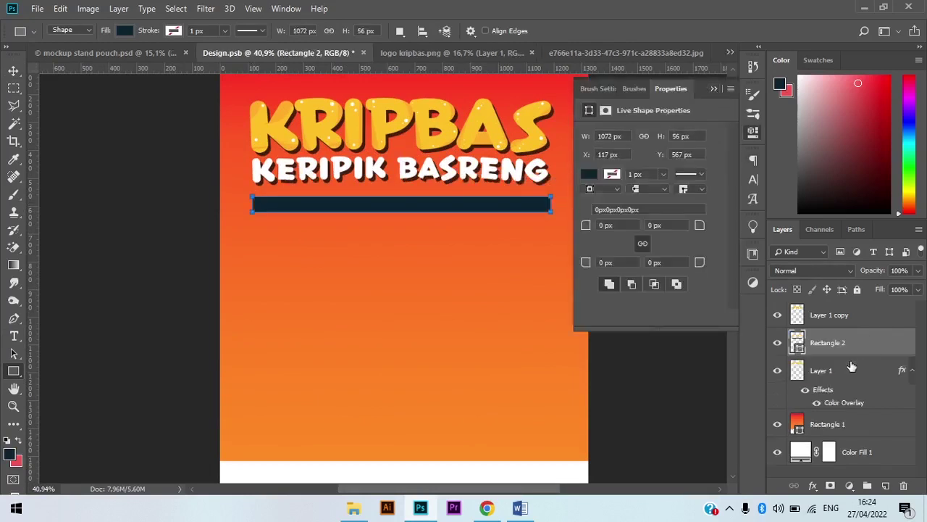
Step: Fill the new rectangle below the logo with dark brown #47200d, sampled from the logo's shadow
{"action": "double_click", "coordinate": [798, 342]}
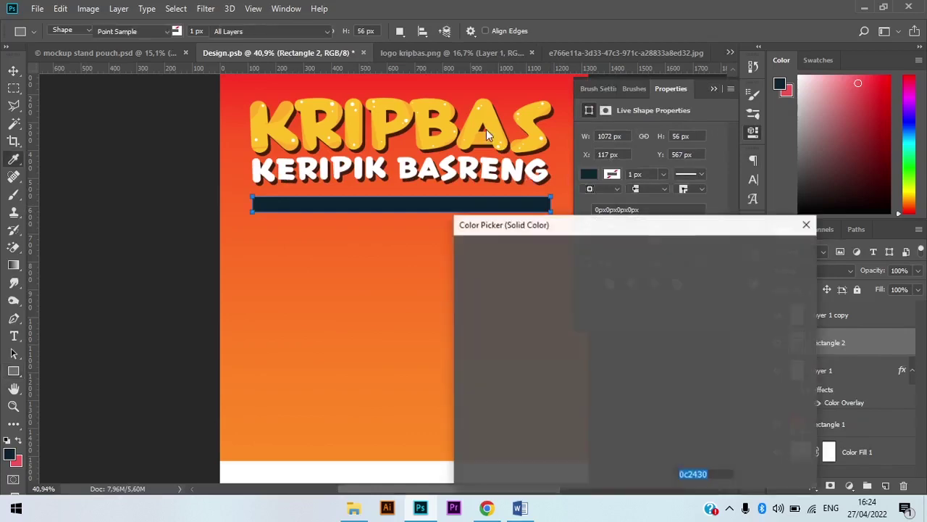
{"action": "left_click", "coordinate": [489, 138]}
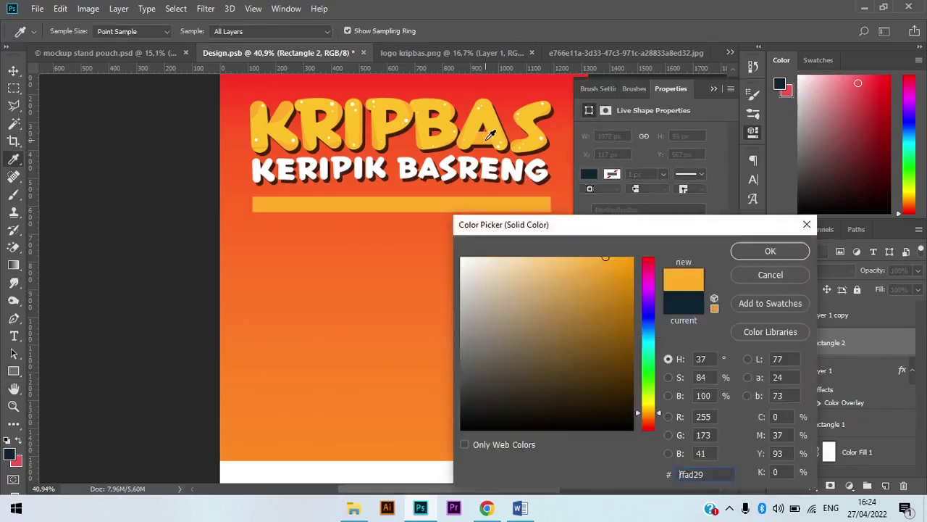
{"action": "left_click", "coordinate": [420, 129]}
{"action": "left_click", "coordinate": [427, 140]}
{"action": "left_click", "coordinate": [438, 143]}
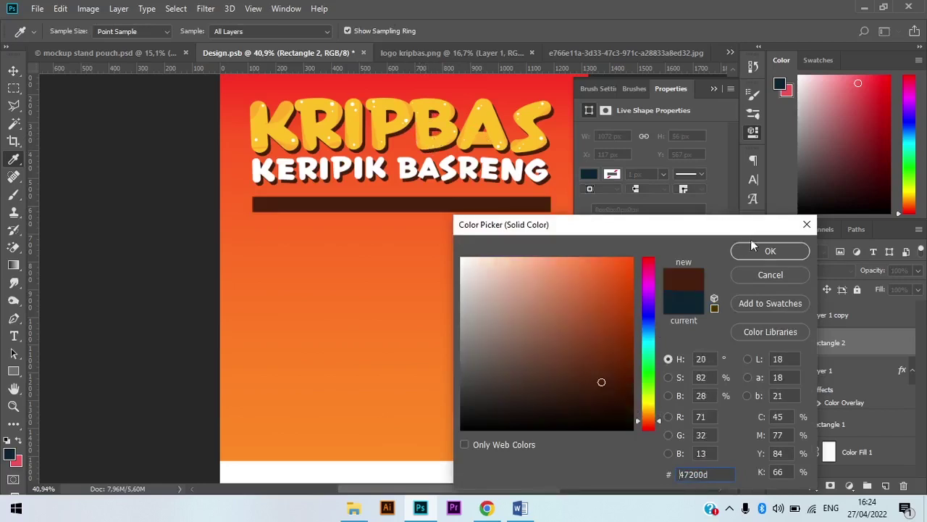
{"action": "left_click", "coordinate": [716, 88]}
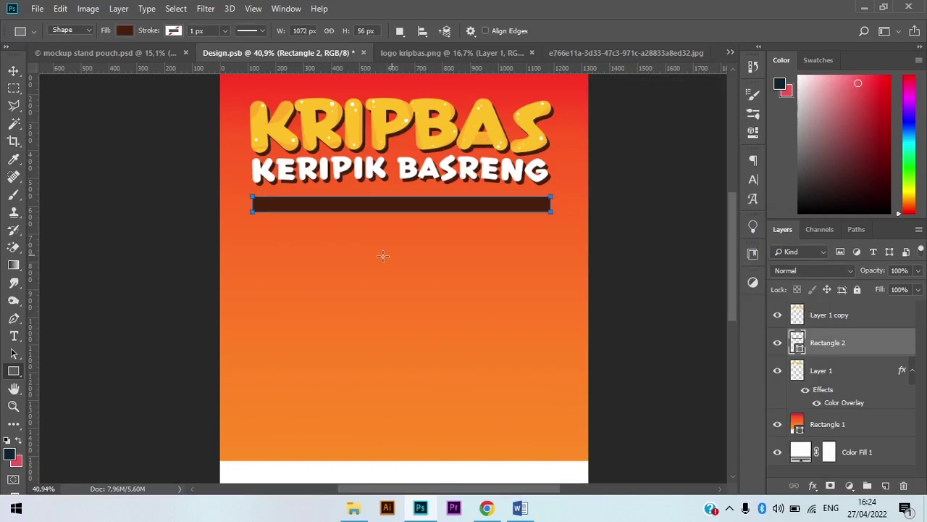
{"action": "key", "text": "ctrl+t"}
{"action": "mouse_move", "coordinate": [365, 150]}
{"action": "left_mouse_down"}
{"action": "mouse_move", "coordinate": [384, 164]}
{"action": "mouse_move", "coordinate": [364, 154]}
{"action": "left_mouse_up"}
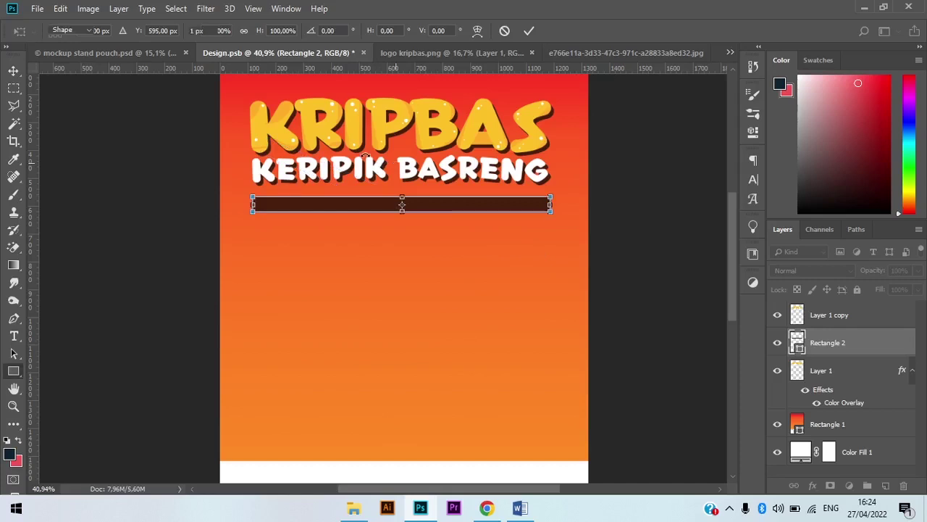
{"action": "key", "text": "Return"}
Step: Bend the brown bar into a gentle upward arch beneath the logo using a custom Warp transform
{"action": "left_click_drag", "start_coordinate": [309, 154], "coordinate": [438, 148]}
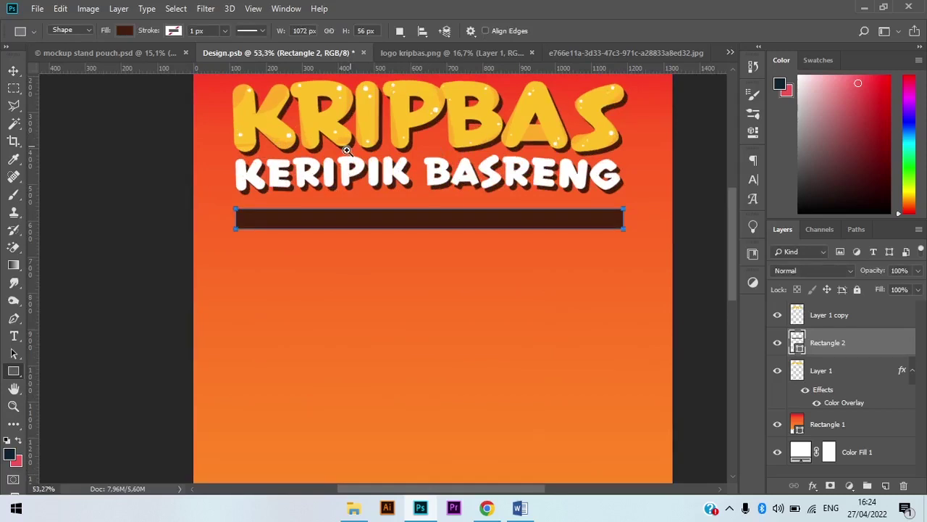
{"action": "key", "text": "v"}
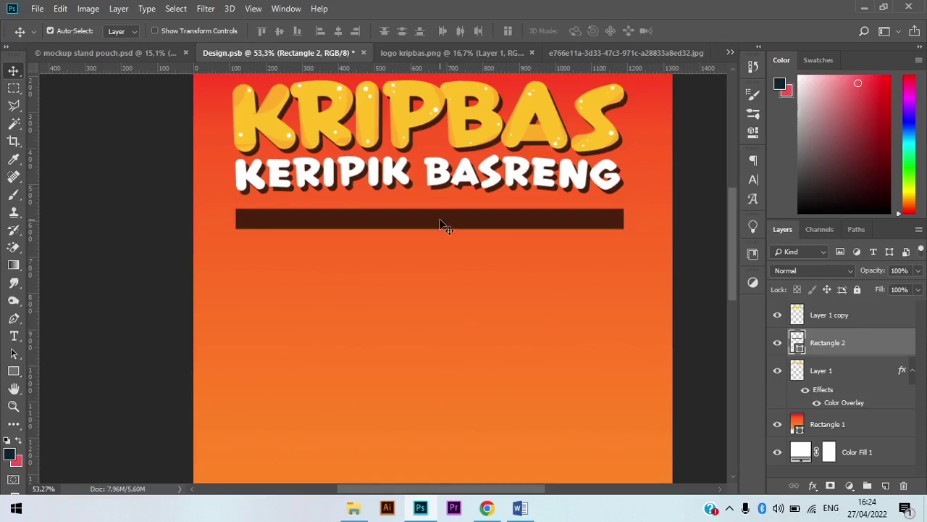
{"action": "left_click_drag", "start_coordinate": [439, 219], "coordinate": [314, 261]}
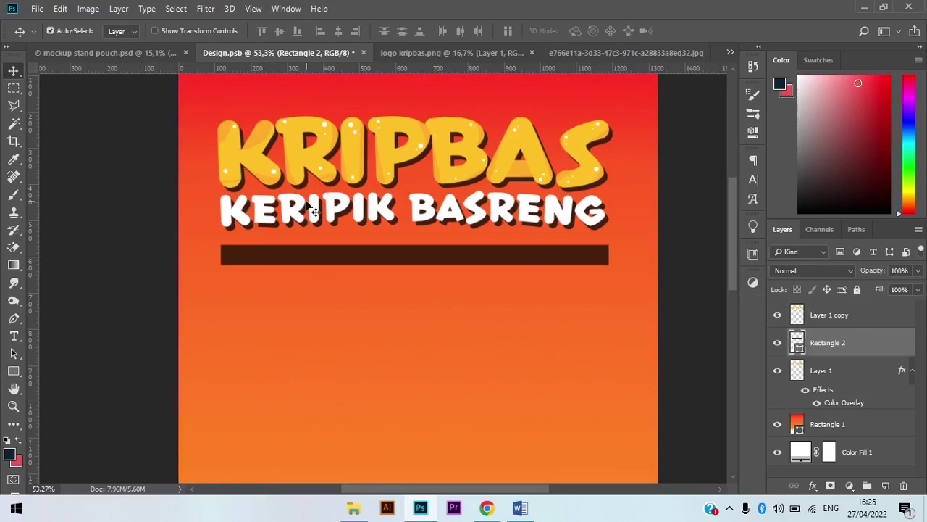
{"action": "key", "text": "ctrl+t"}
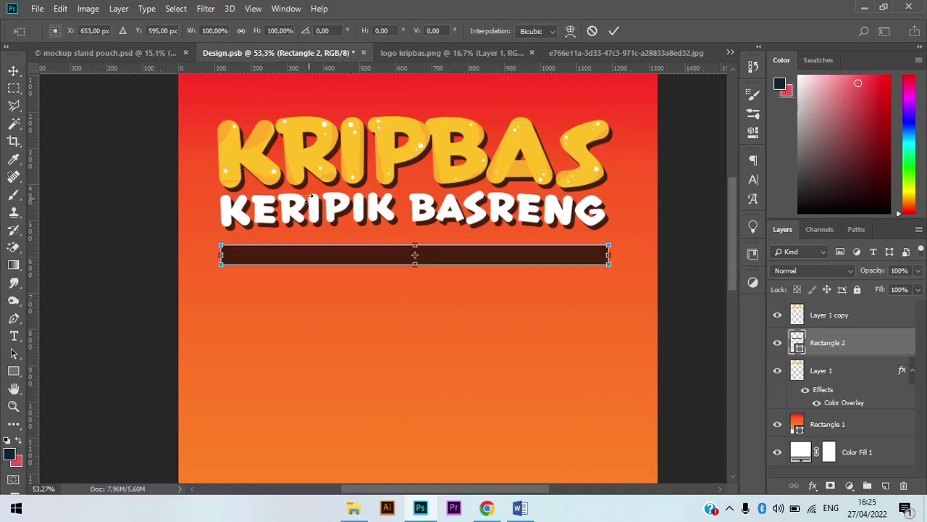
{"action": "right_click", "coordinate": [371, 265]}
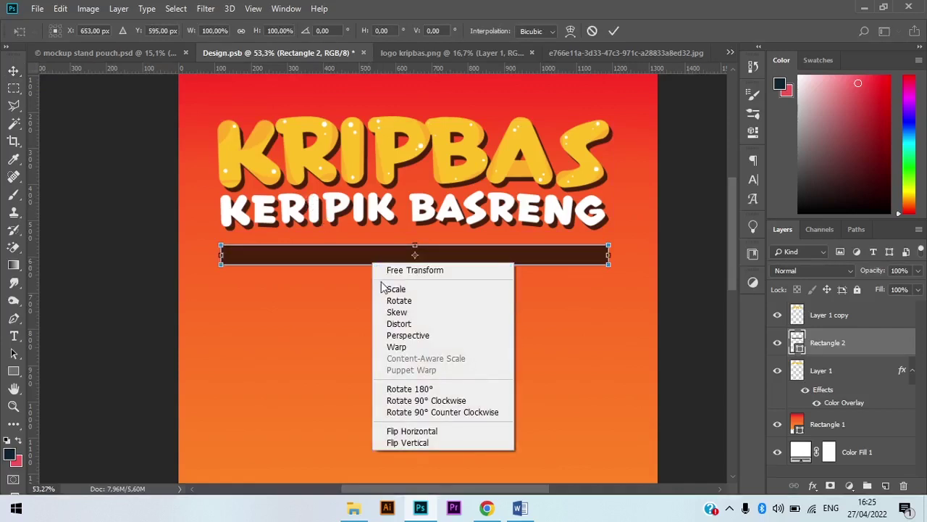
{"action": "left_click", "coordinate": [415, 348]}
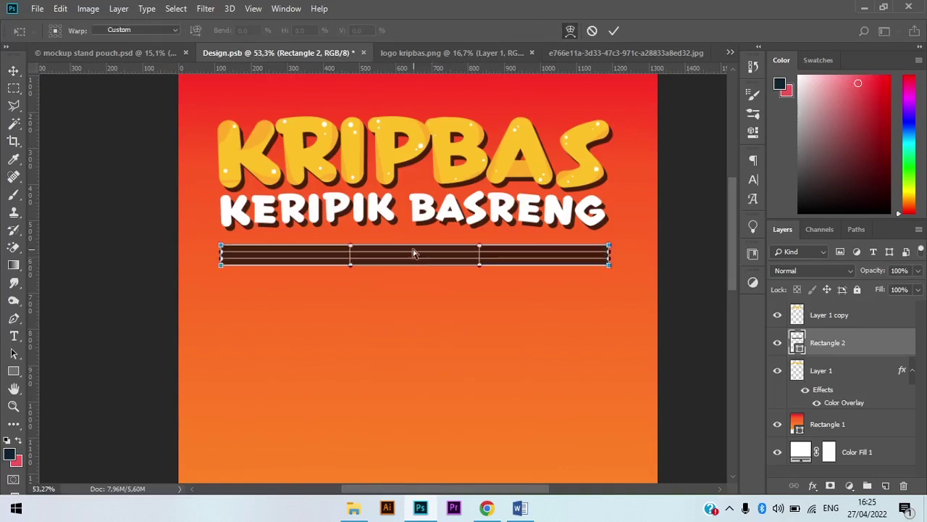
{"action": "mouse_move", "coordinate": [413, 252]}
{"action": "left_mouse_down"}
{"action": "mouse_move", "coordinate": [410, 244]}
{"action": "mouse_move", "coordinate": [418, 257]}
{"action": "left_mouse_up"}
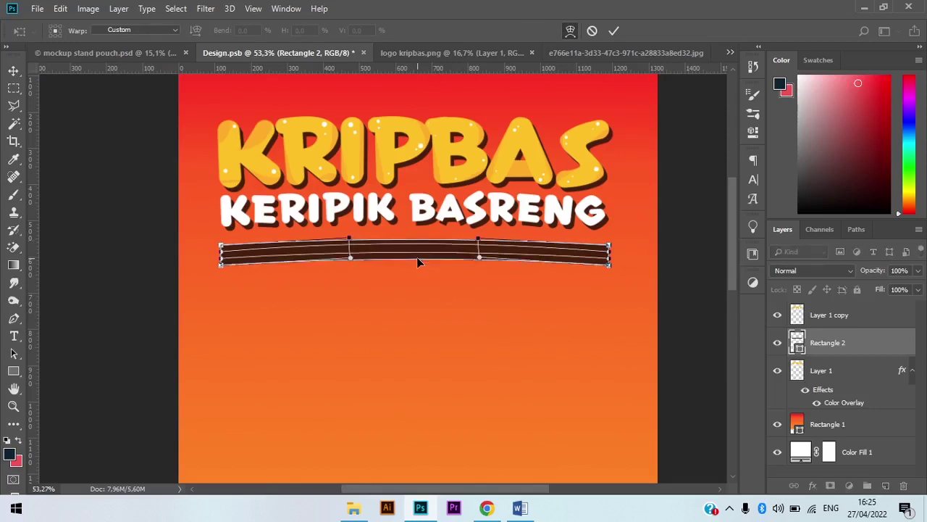
{"action": "scroll", "coordinate": [416, 257], "scroll_direction": "up", "scroll_amount": 3}
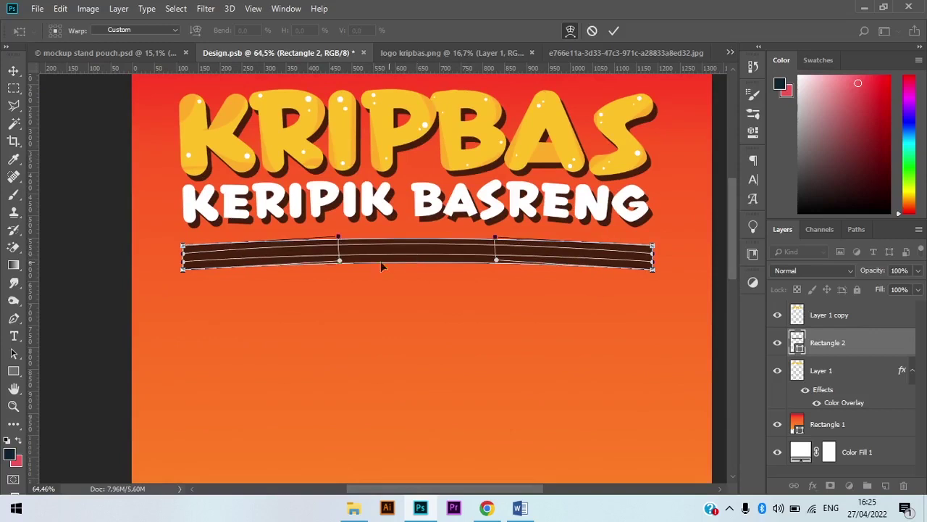
{"action": "left_click_drag", "start_coordinate": [372, 260], "coordinate": [374, 255]}
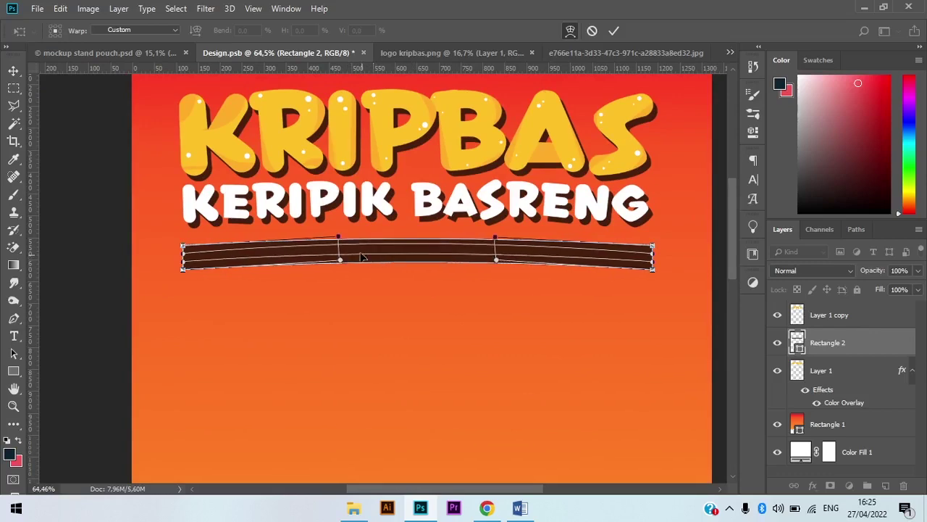
Step: Raise the two inner warp handles on the bar's upper edge slightly to accentuate the arch, and apply the warp
{"action": "scroll", "coordinate": [360, 234], "scroll_direction": "up", "scroll_amount": 1}
{"action": "scroll", "coordinate": [360, 234], "scroll_direction": "up", "scroll_amount": 3}
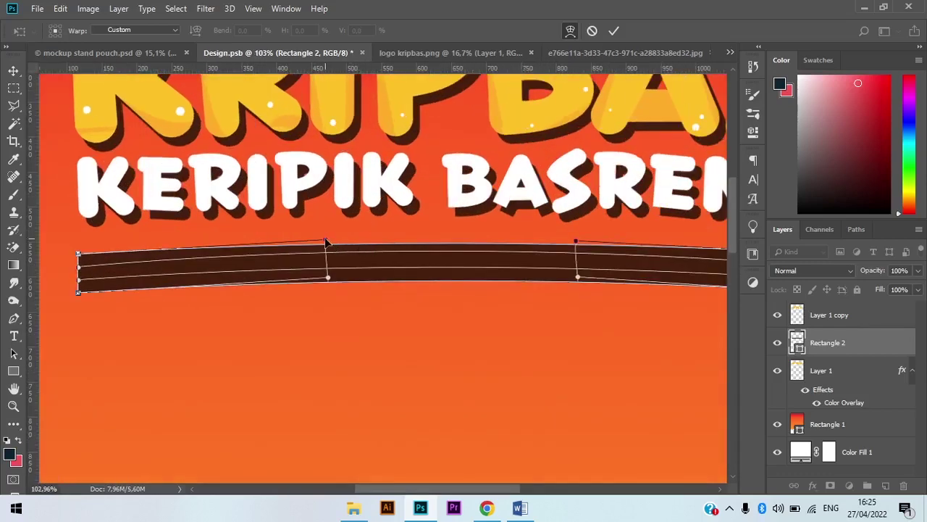
{"action": "left_click_drag", "start_coordinate": [325, 240], "coordinate": [326, 233]}
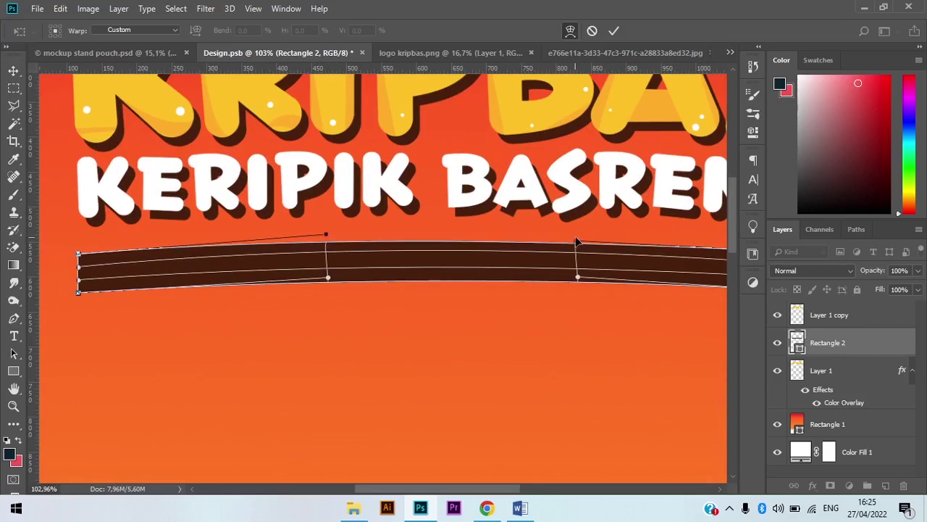
{"action": "left_click_drag", "start_coordinate": [578, 244], "coordinate": [577, 237]}
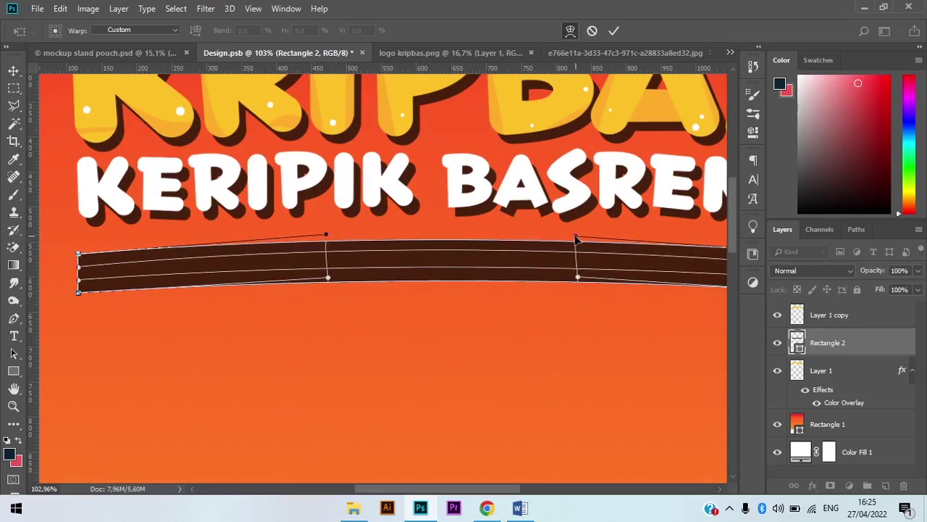
{"action": "scroll", "coordinate": [471, 269], "scroll_direction": "down", "scroll_amount": 2}
{"action": "key", "text": "Return"}
Step: Move the arched brown bar up to Y 571 px, closer beneath the KERIPIK BASRENG text
{"action": "key", "text": "ctrl+t"}
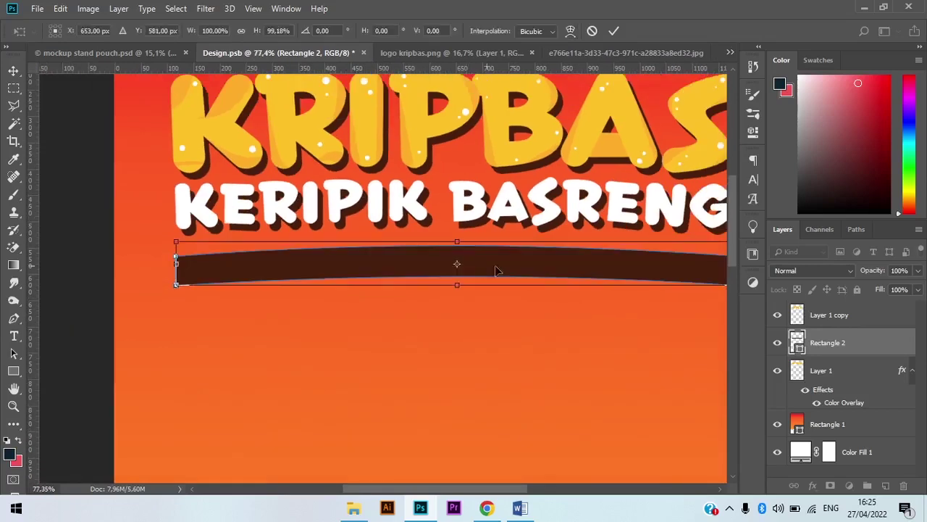
{"action": "left_click_drag", "start_coordinate": [529, 271], "coordinate": [527, 259]}
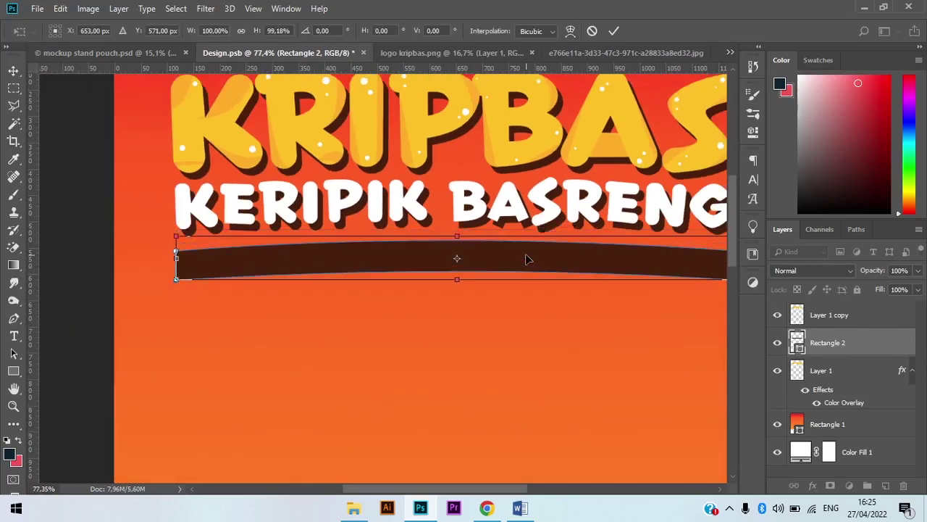
{"action": "scroll", "coordinate": [528, 259], "scroll_direction": "down", "scroll_amount": 3}
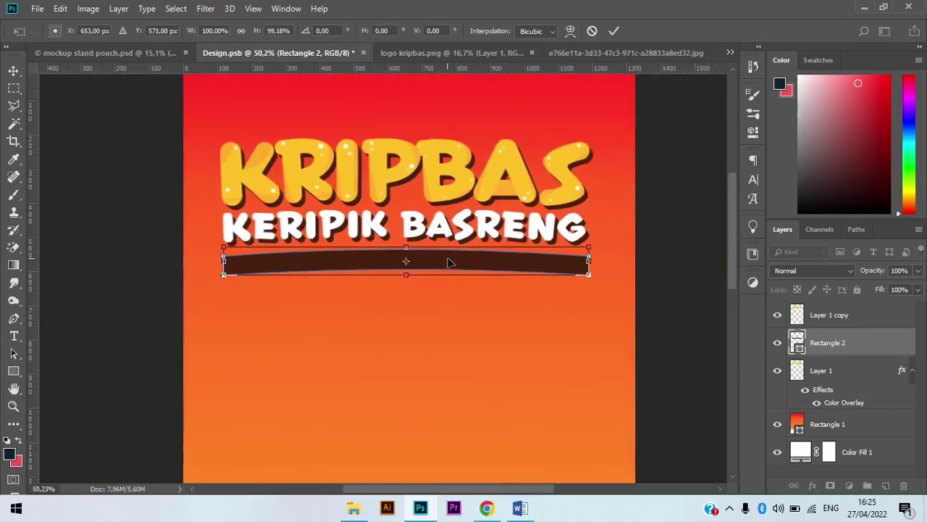
{"action": "left_click", "coordinate": [614, 31]}
Step: Start a new text line in the orange area below the arched brown bar with the Type tool
{"action": "scroll", "coordinate": [353, 265], "scroll_direction": "up", "scroll_amount": 2}
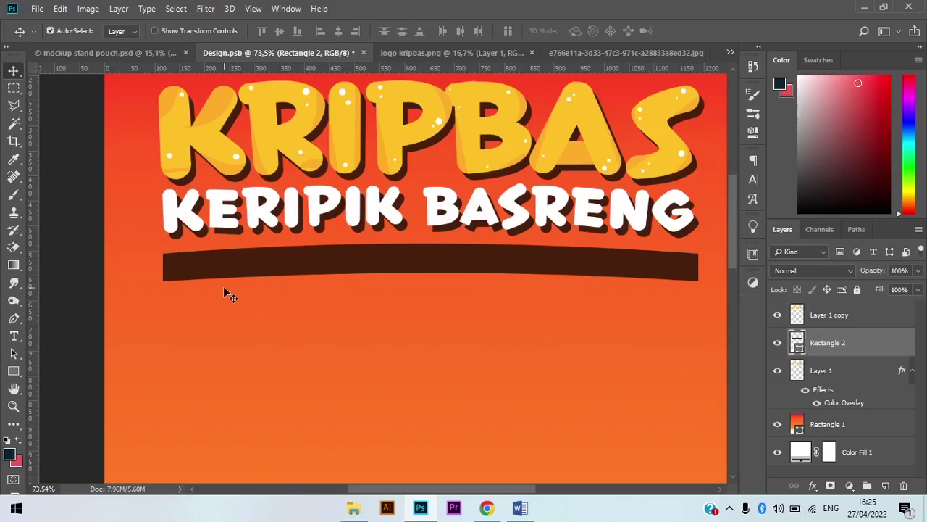
{"action": "scroll", "coordinate": [223, 290], "scroll_direction": "down", "scroll_amount": 3}
{"action": "scroll", "coordinate": [371, 159], "scroll_direction": "up", "scroll_amount": 1}
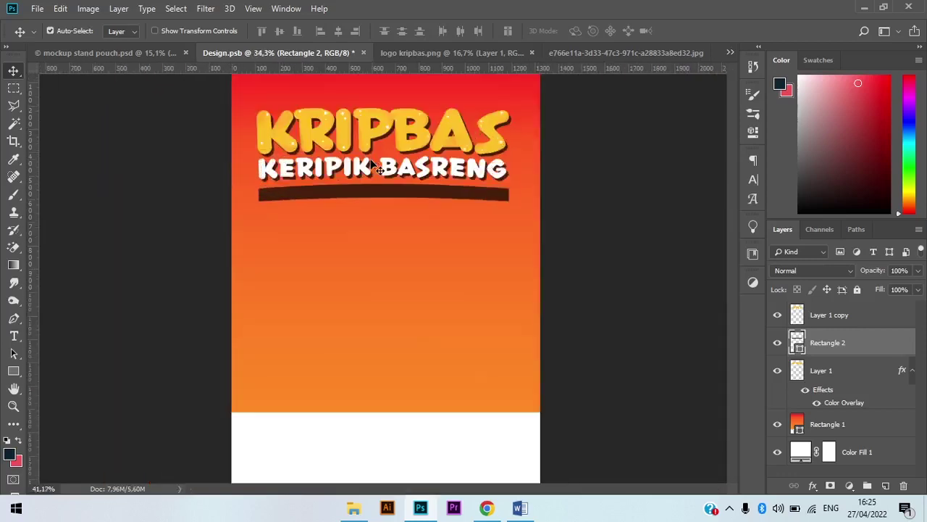
{"action": "scroll", "coordinate": [371, 161], "scroll_direction": "down", "scroll_amount": 4}
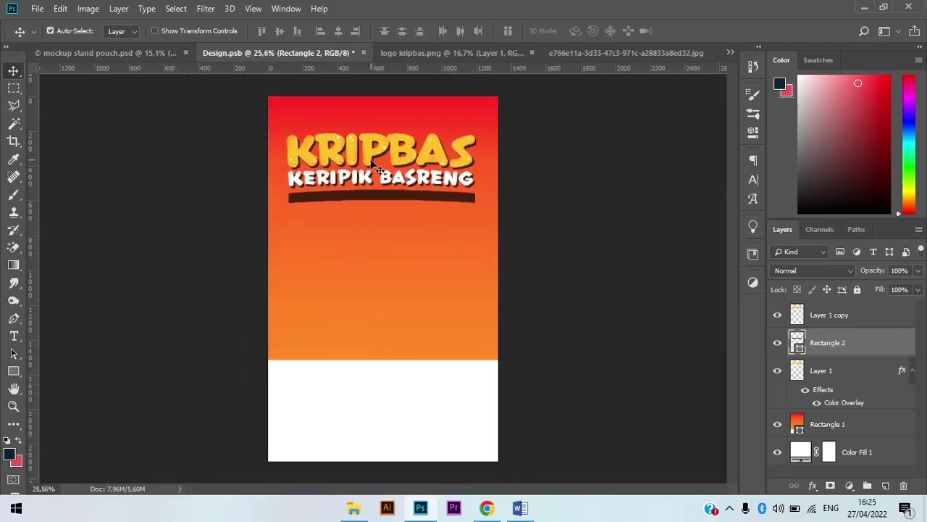
{"action": "scroll", "coordinate": [362, 189], "scroll_direction": "up", "scroll_amount": 4}
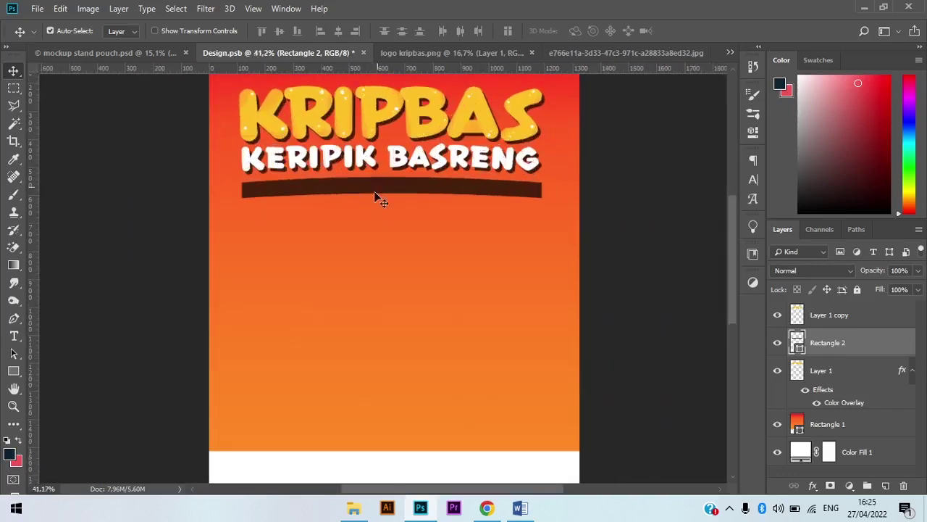
{"action": "scroll", "coordinate": [384, 218], "scroll_direction": "up", "scroll_amount": 2}
{"action": "key", "text": "t"}
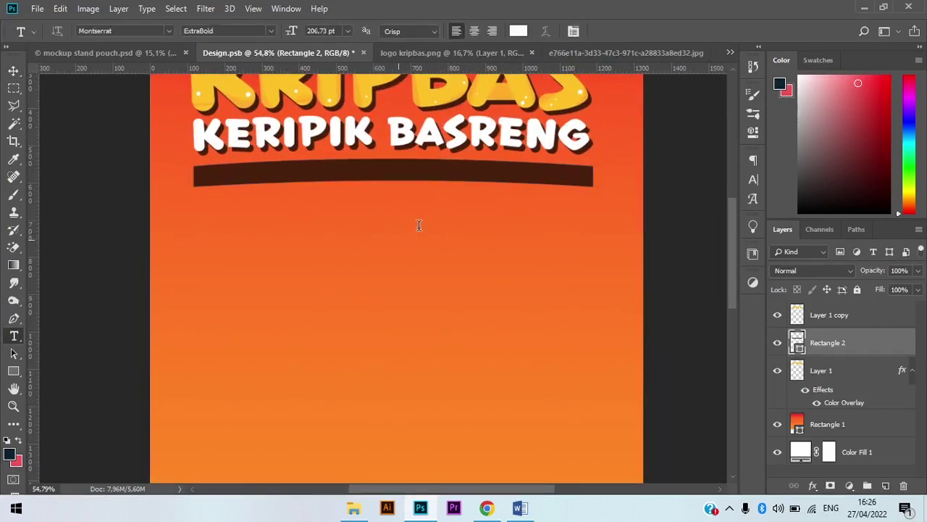
{"action": "left_click", "coordinate": [398, 239]}
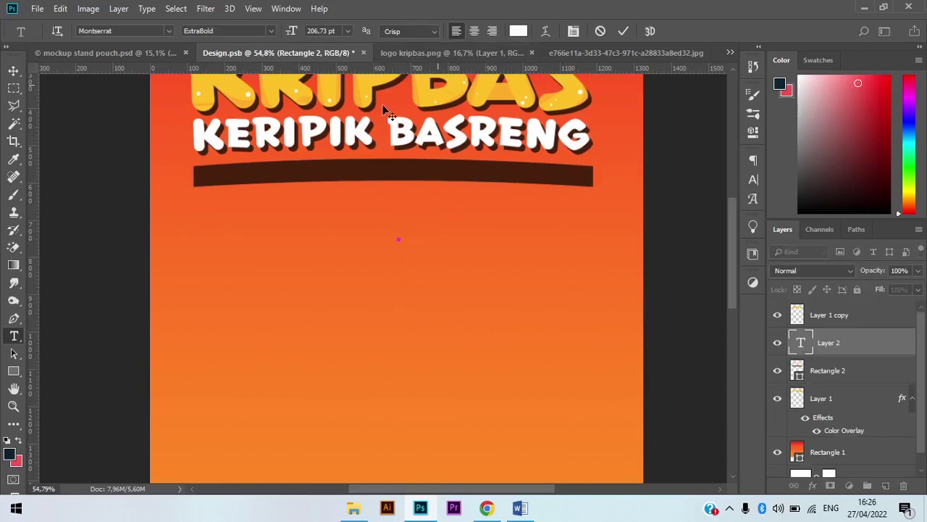
Step: Copy the selected tagline "Gurih, Renyah, Nikmat" from konsep packaging.docx in Word and paste it into the new text line in Photoshop
{"action": "key", "text": "alt+Tab"}
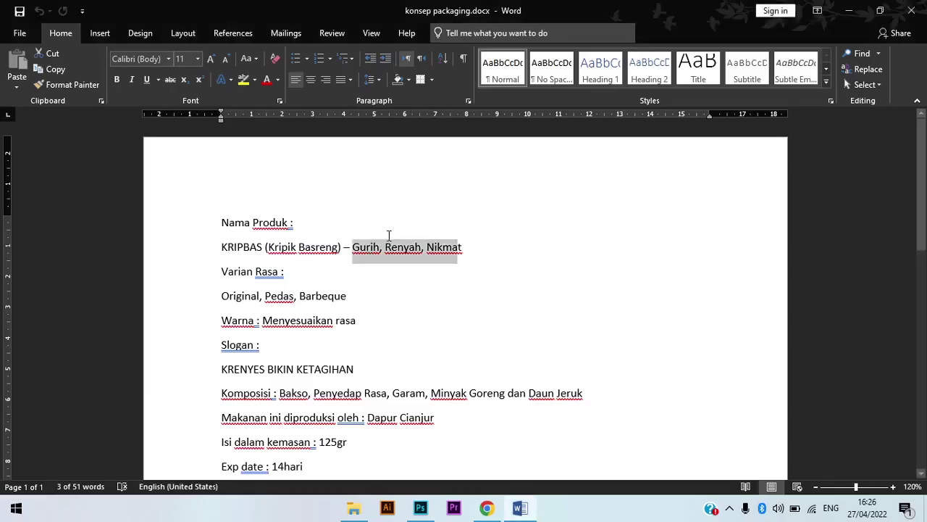
{"action": "key", "text": "ctrl+c"}
{"action": "key", "text": "alt+Tab"}
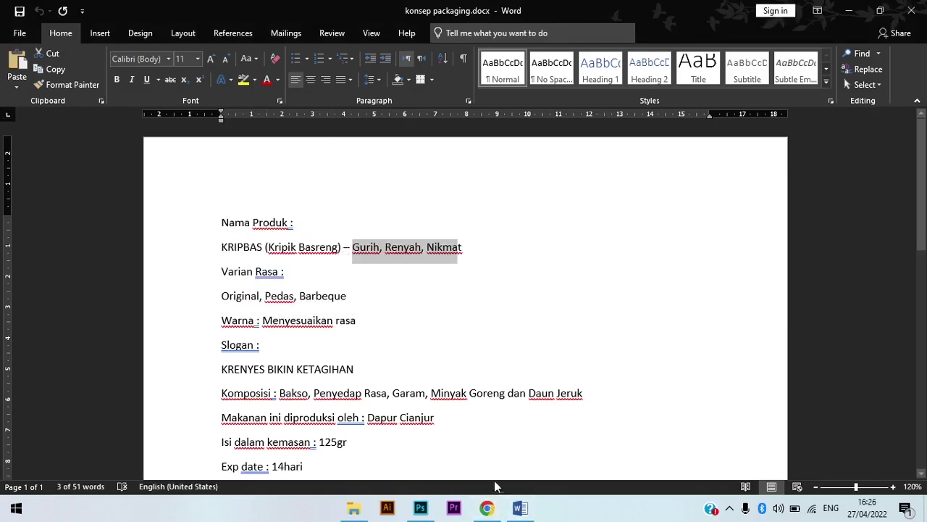
{"action": "left_click", "coordinate": [534, 254]}
{"action": "left_click", "coordinate": [520, 507]}
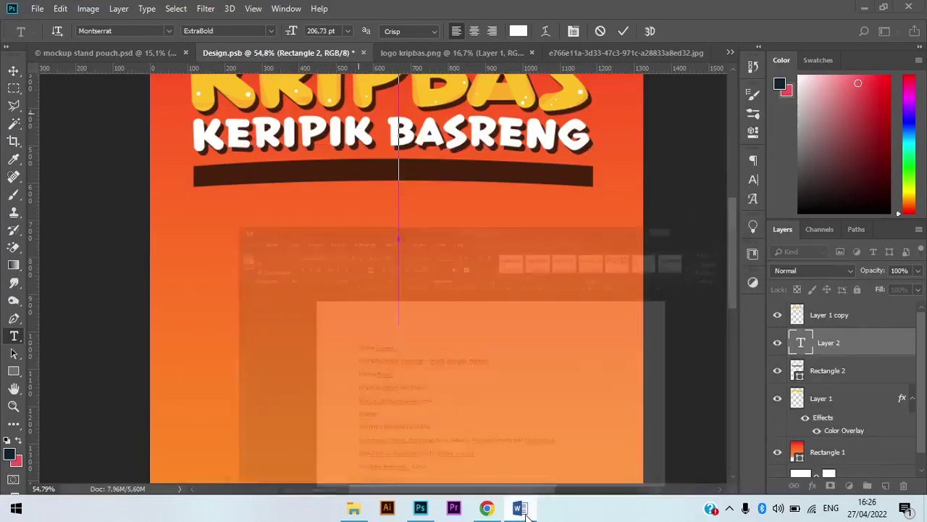
{"action": "left_click", "coordinate": [401, 205]}
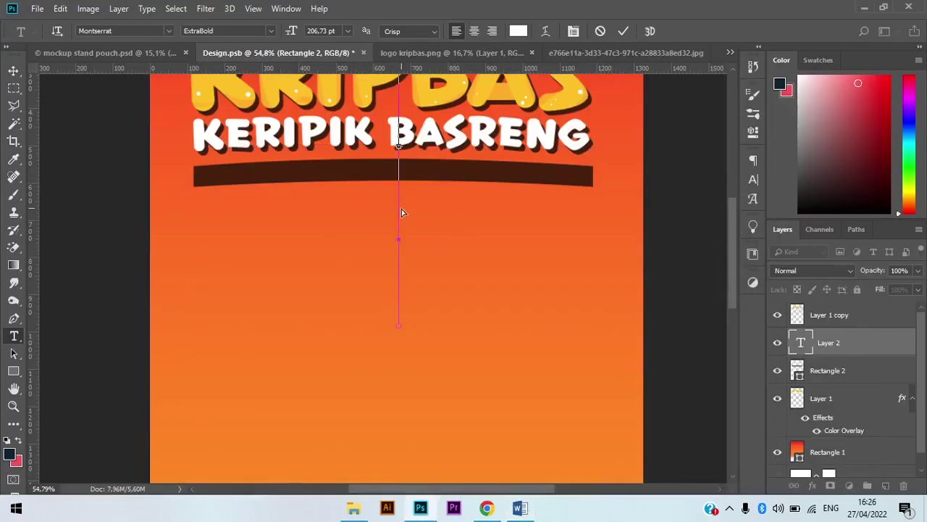
{"action": "key", "text": "ctrl+v"}
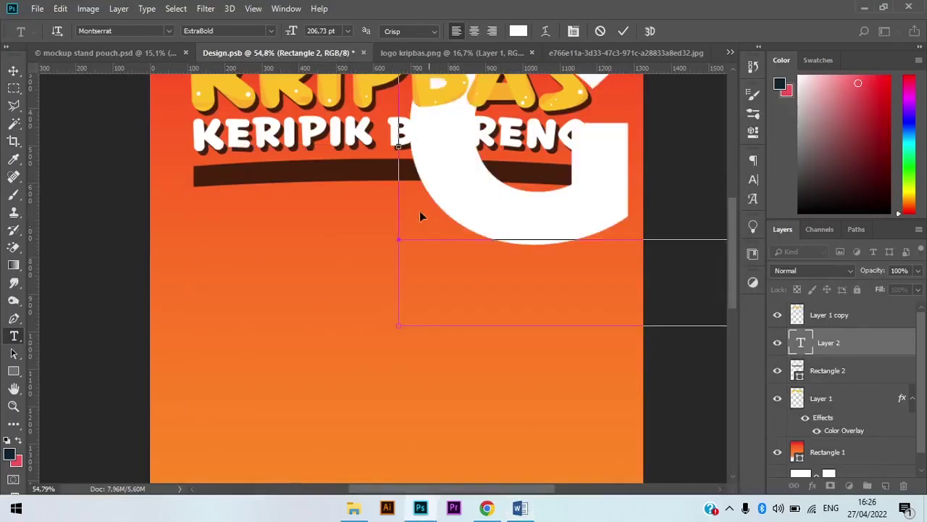
Step: Reduce the whole pasted tagline to 12,73 pt and set its Montserrat style to Bold
{"action": "key", "text": "ctrl+a"}
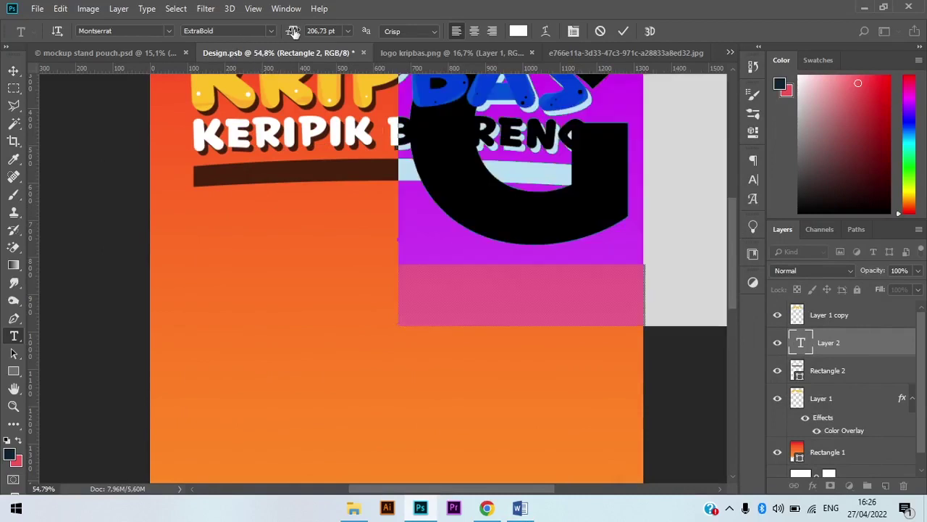
{"action": "left_click_drag", "start_coordinate": [293, 32], "coordinate": [163, 36]}
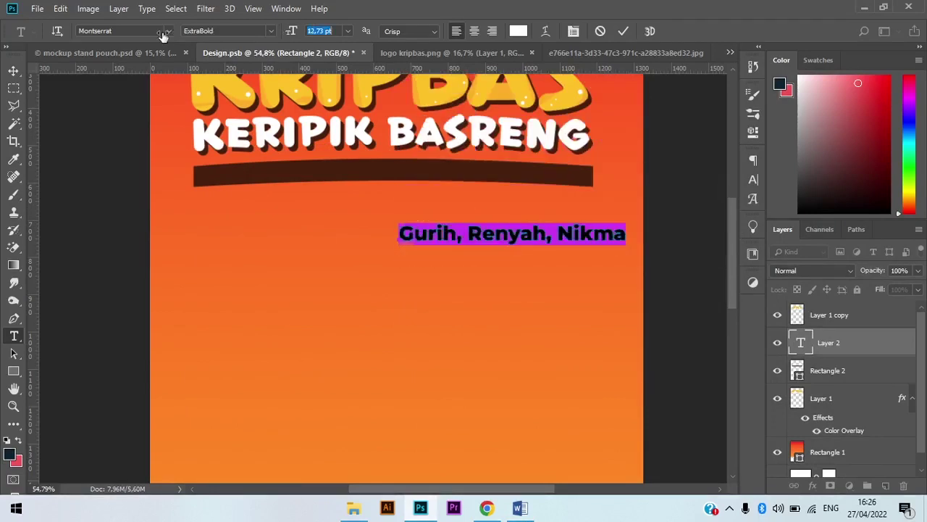
{"action": "left_click", "coordinate": [270, 31]}
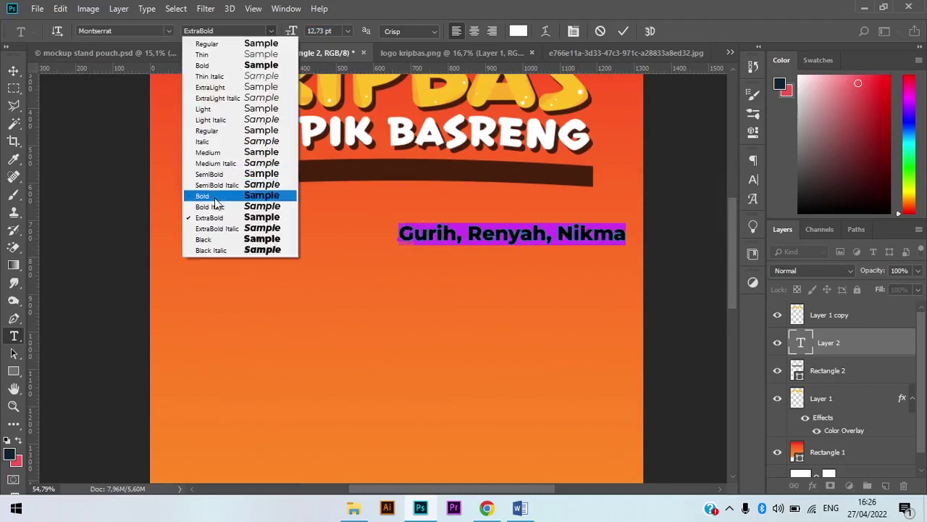
{"action": "left_click", "coordinate": [214, 196]}
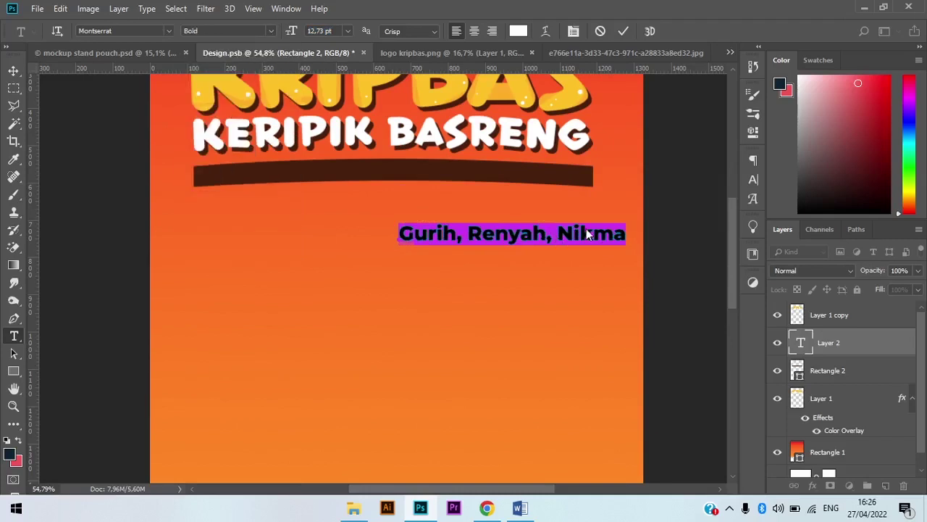
Step: Complete the tagline's last word as "Nikmat" and move the text up onto the middle of the brown bar
{"action": "left_click", "coordinate": [623, 235]}
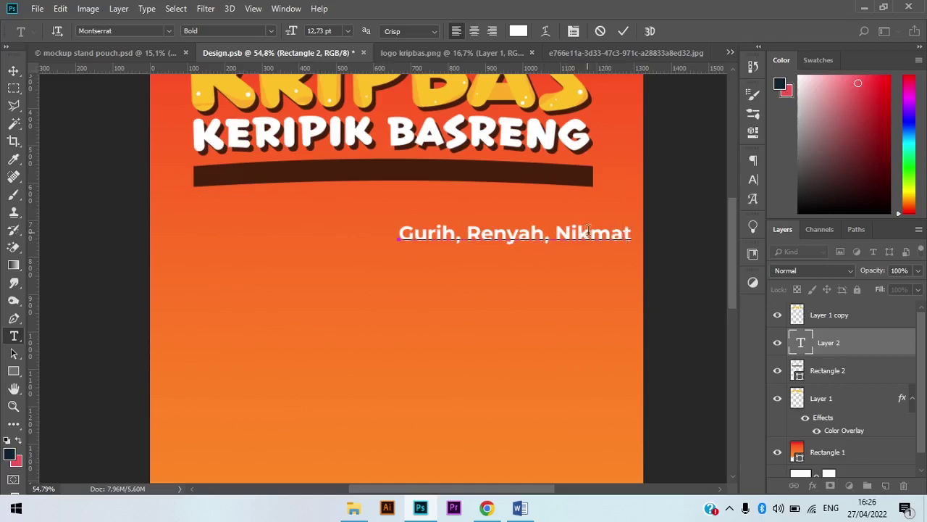
{"action": "left_click_drag", "start_coordinate": [598, 233], "coordinate": [481, 172]}
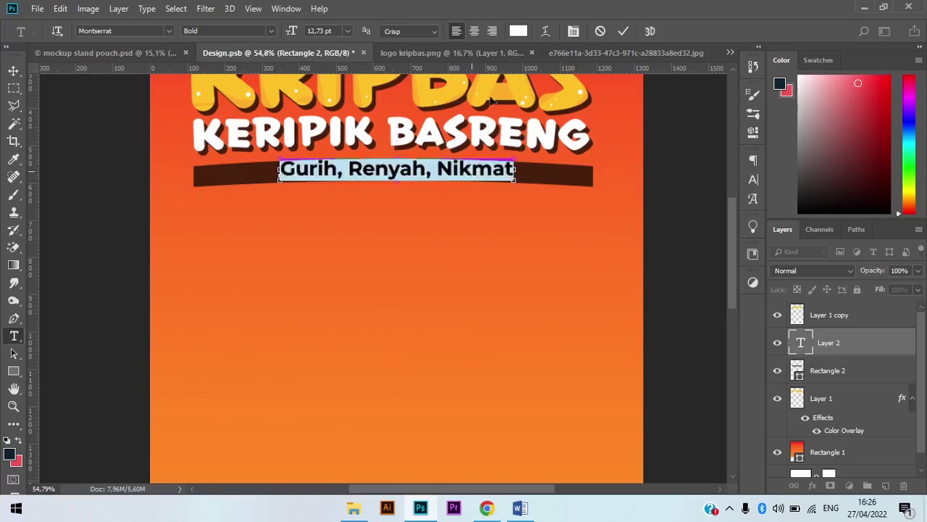
Step: Change the whole tagline's font to Poppins Bold
{"action": "key", "text": "ctrl+a"}
{"action": "left_click", "coordinate": [130, 31]}
{"action": "left_click", "coordinate": [169, 32]}
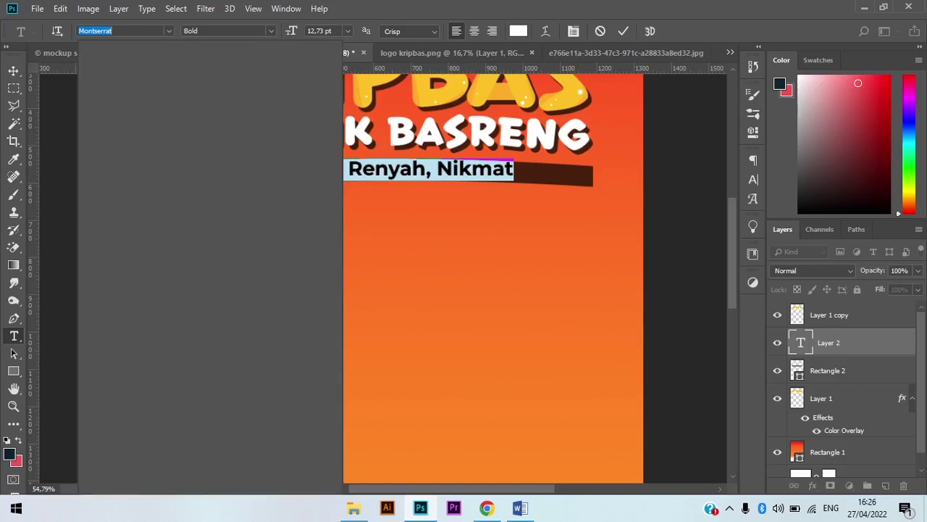
{"action": "type", "text": "poppi"}
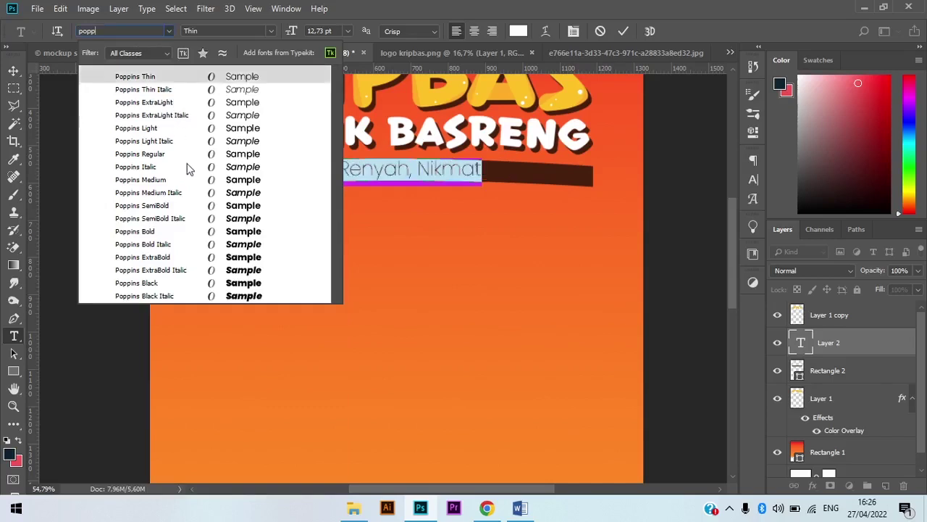
{"action": "key", "text": "Down"}
{"action": "key", "text": "Down"}
{"action": "key", "text": "Down"}
{"action": "key", "text": "Down"}
{"action": "key", "text": "Down"}
{"action": "key", "text": "Down"}
{"action": "key", "text": "Down"}
{"action": "key", "text": "Down"}
{"action": "key", "text": "Down"}
{"action": "key", "text": "Down"}
{"action": "key", "text": "Down"}
{"action": "key", "text": "Down"}
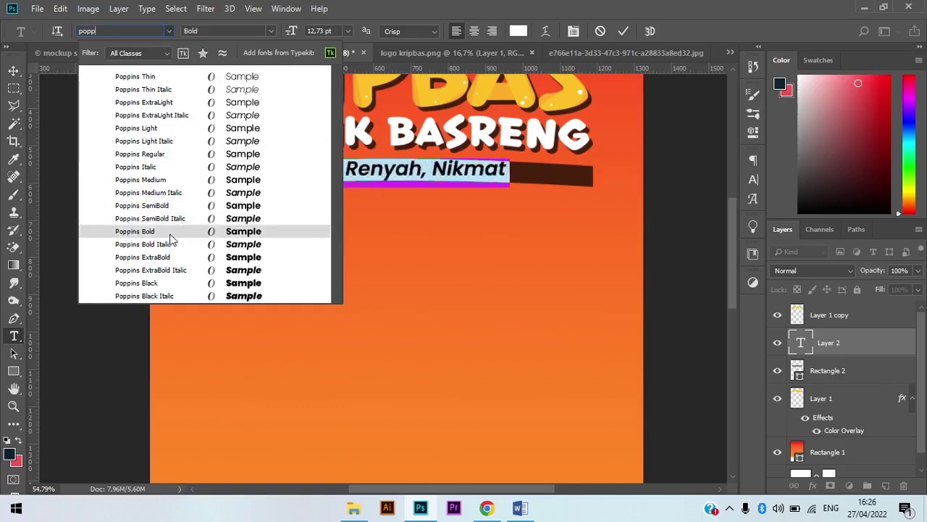
{"action": "left_click", "coordinate": [168, 236]}
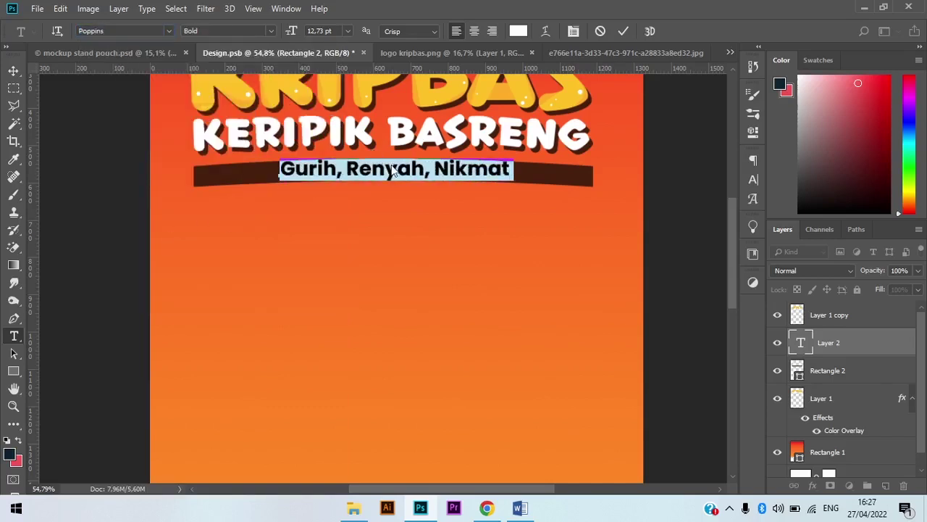
{"action": "left_click", "coordinate": [482, 164]}
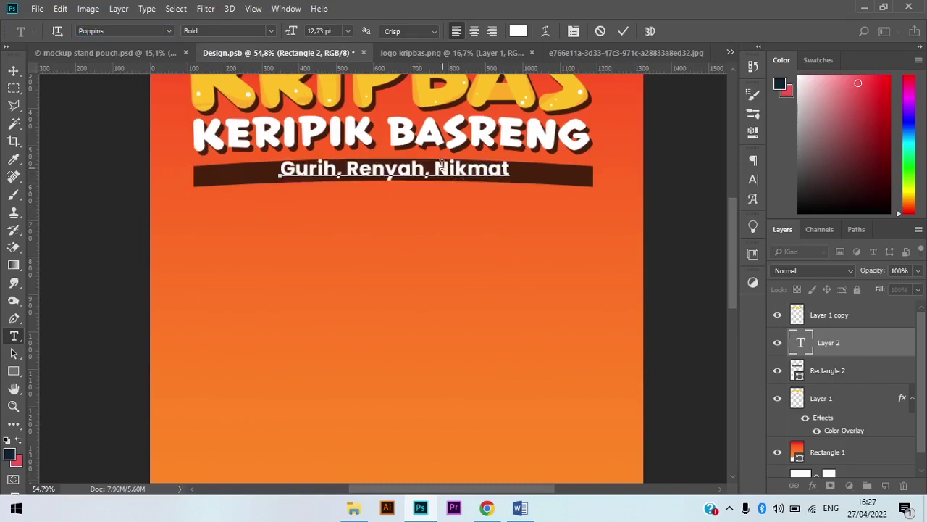
Step: Widen the letter spacing of the whole tagline by setting its tracking to 80
{"action": "key", "text": "ctrl+a"}
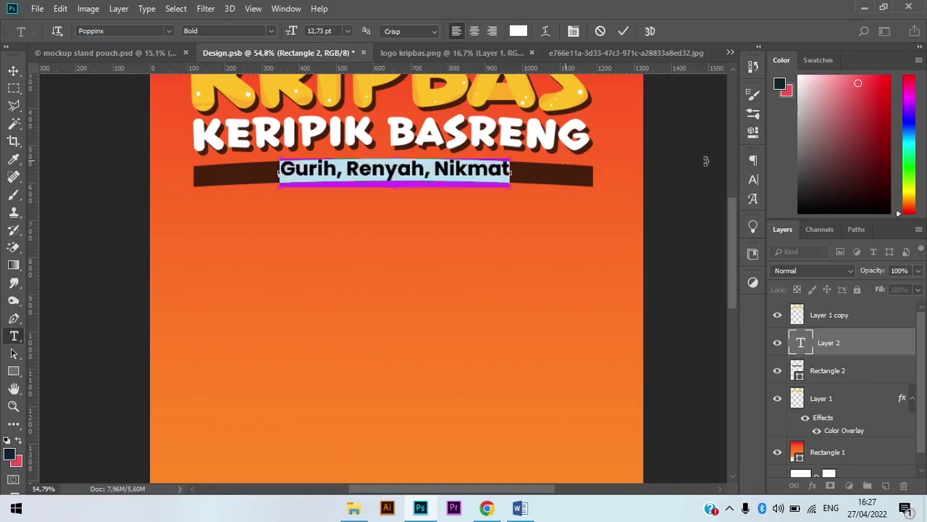
{"action": "left_click", "coordinate": [754, 179]}
{"action": "left_click_drag", "start_coordinate": [681, 208], "coordinate": [676, 208]}
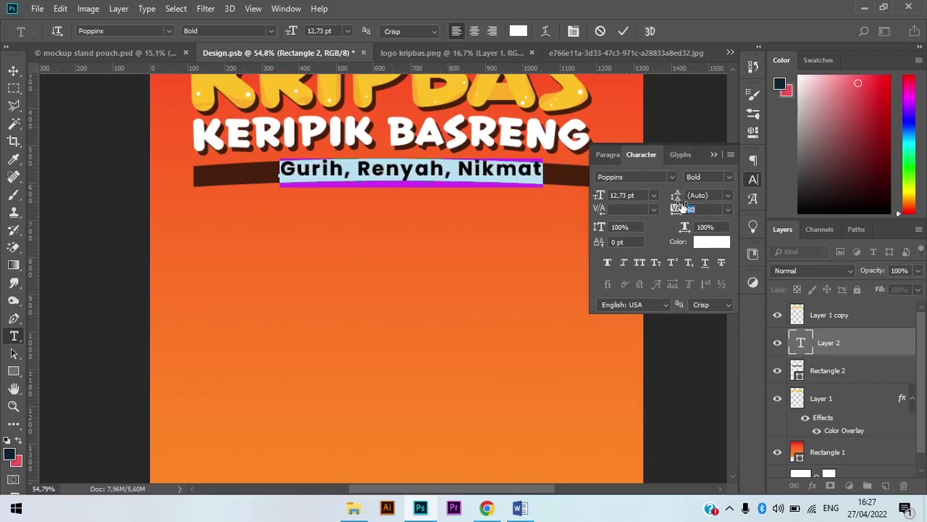
{"action": "left_click", "coordinate": [443, 170]}
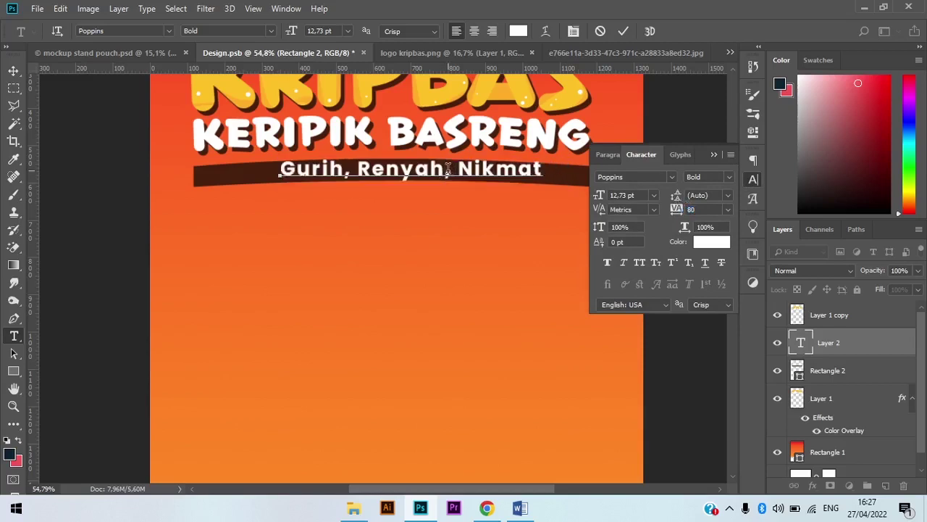
Step: Replace both commas in the tagline with vertical bars so it reads "Gurih | Renyah | Nikmat"
{"action": "left_click_drag", "start_coordinate": [351, 169], "coordinate": [344, 169]}
{"action": "type", "text": "|"}
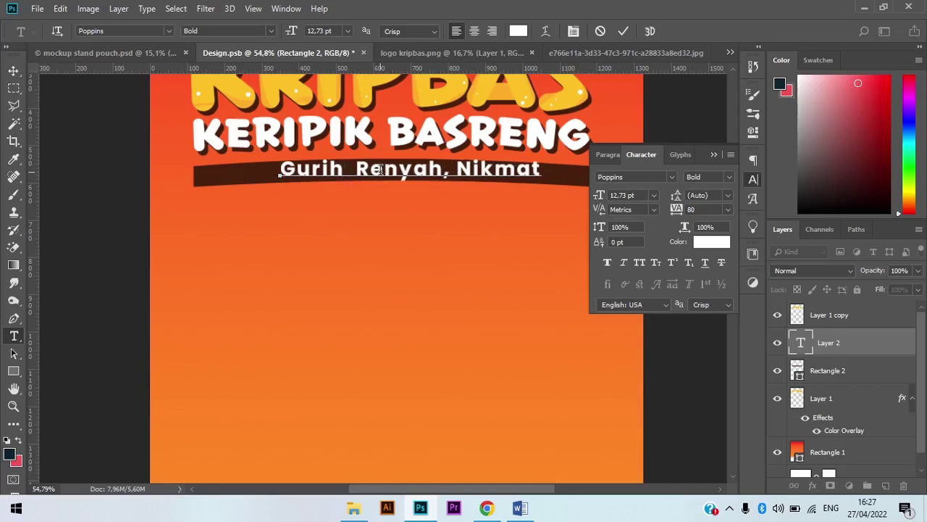
{"action": "key", "text": "ctrl"}
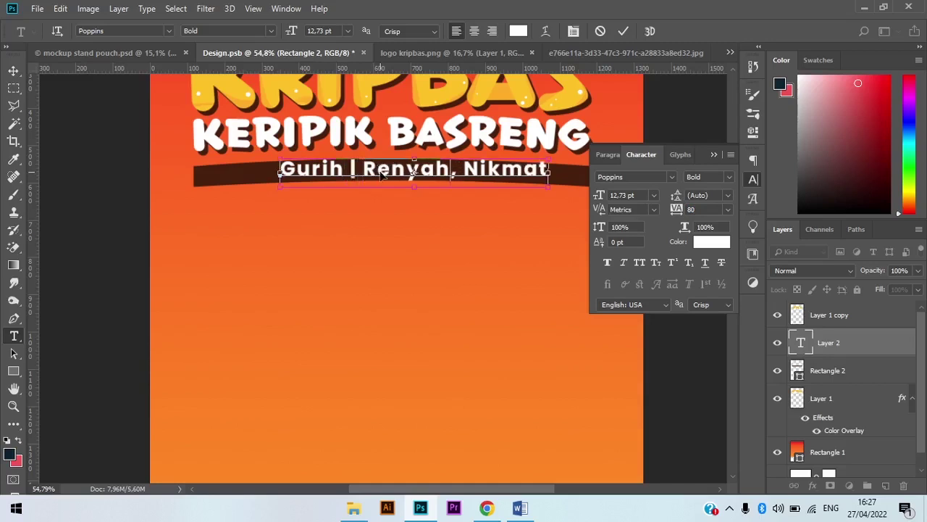
{"action": "key", "text": "BackSpace"}
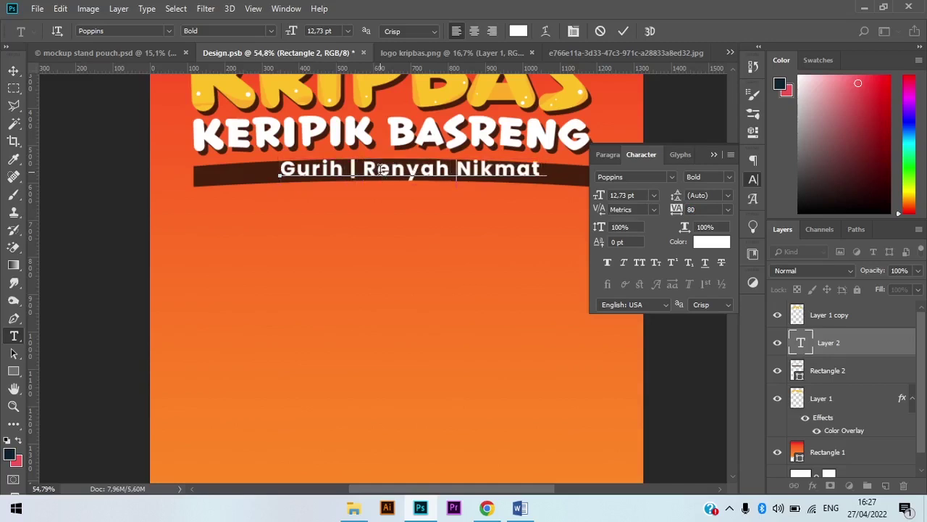
{"action": "type", "text": "|"}
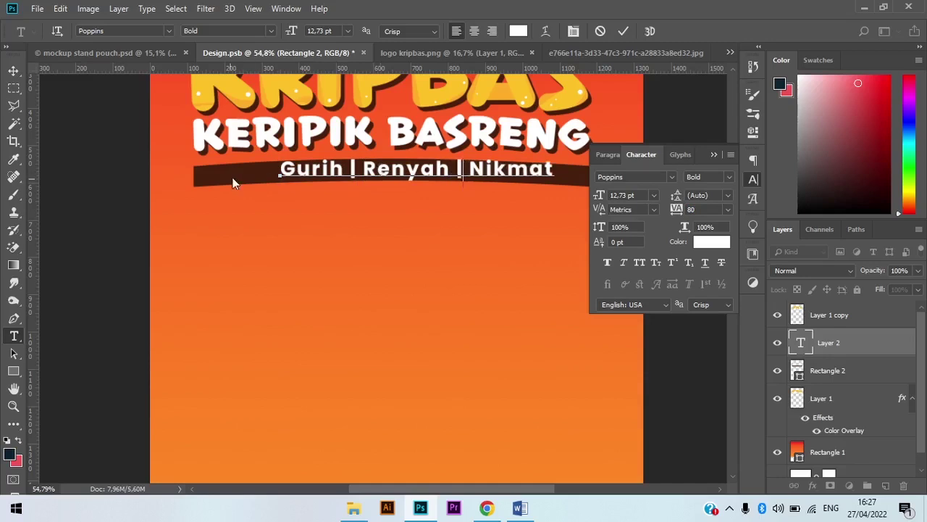
Step: Reduce the font size of the whole tagline to 10,73 pt
{"action": "scroll", "coordinate": [411, 162], "scroll_direction": "up", "scroll_amount": 1}
{"action": "key", "text": "ctrl+a"}
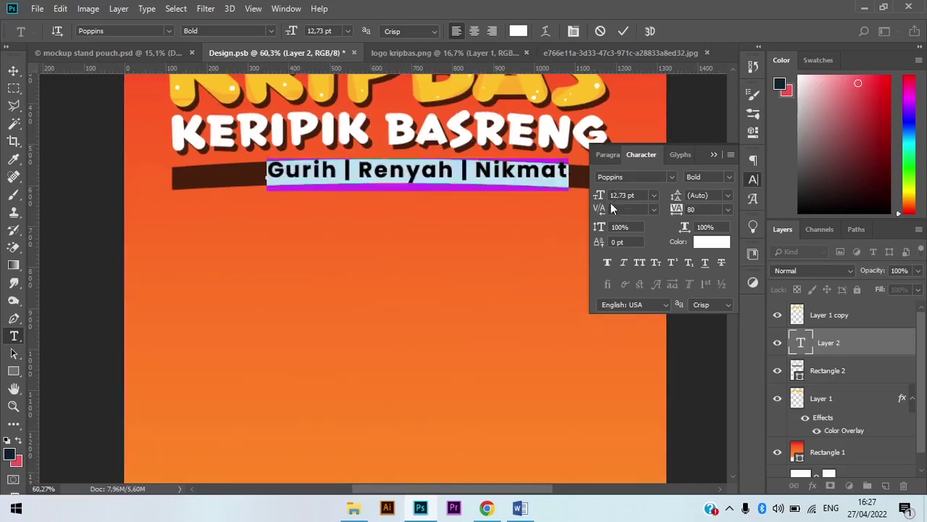
{"action": "left_click_drag", "start_coordinate": [610, 197], "coordinate": [607, 197]}
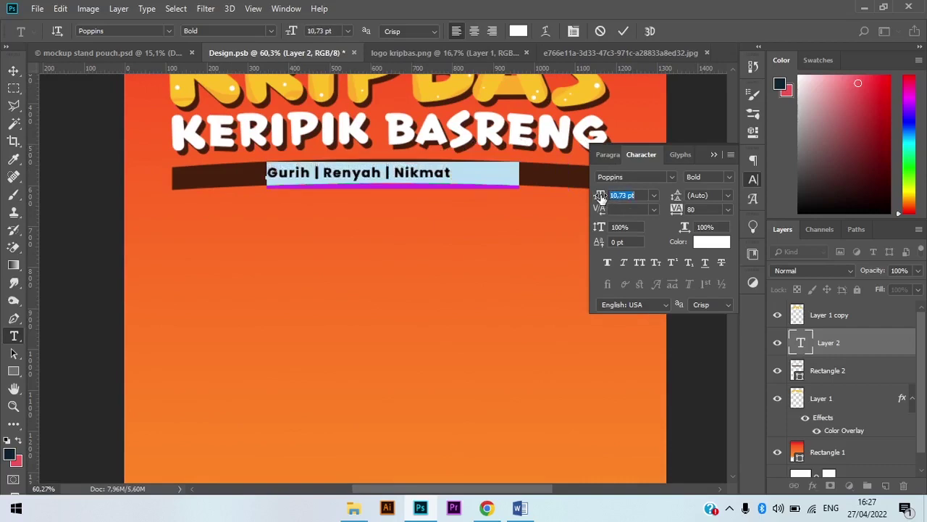
{"action": "left_click", "coordinate": [422, 160]}
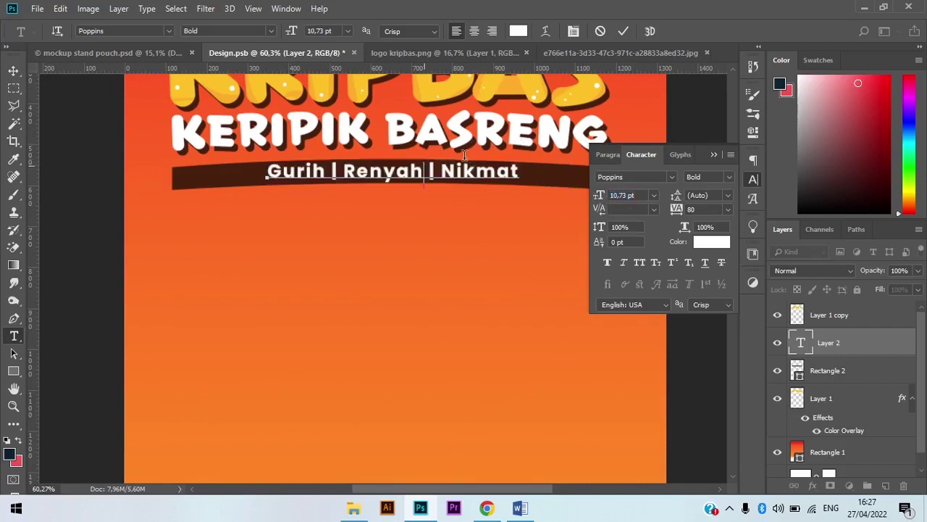
Step: Warp the whole tagline with a horizontal Arc style at +1% bend
{"action": "key", "text": "ctrl+a"}
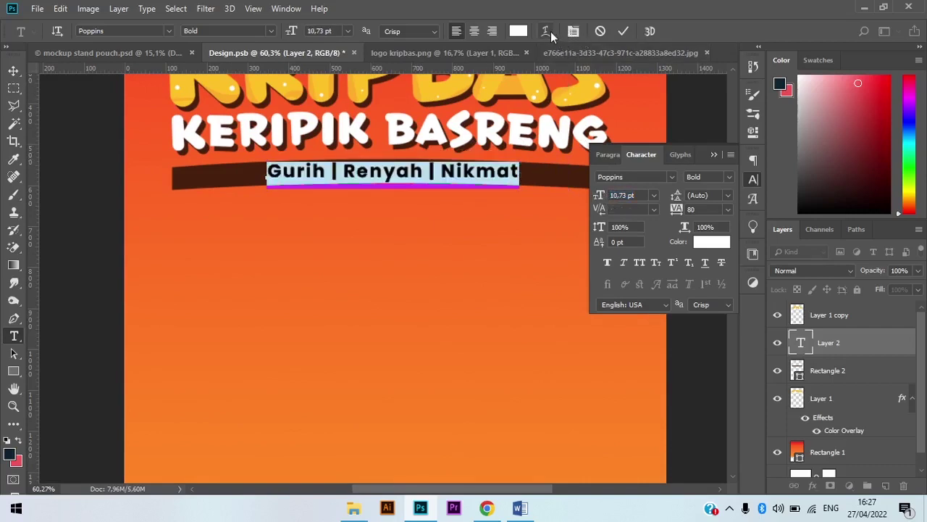
{"action": "left_click", "coordinate": [549, 30]}
{"action": "left_click", "coordinate": [628, 94]}
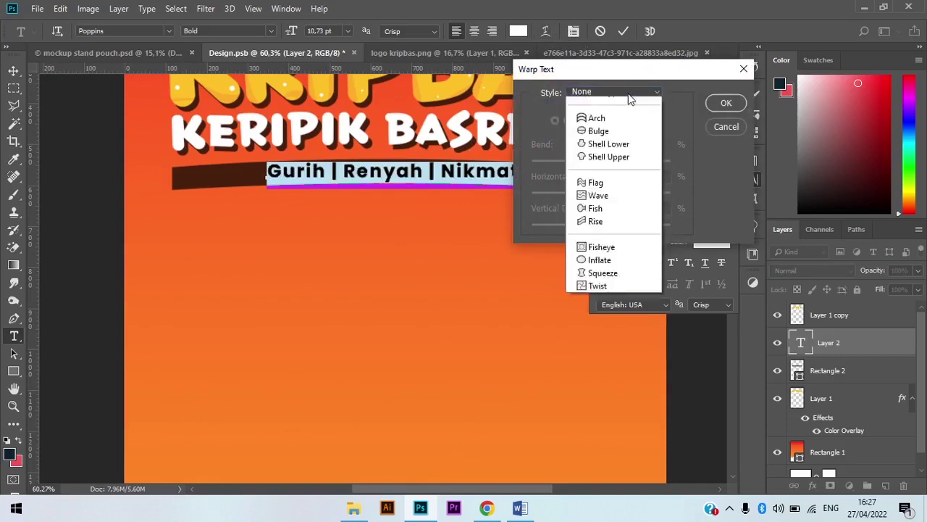
{"action": "left_click", "coordinate": [603, 124]}
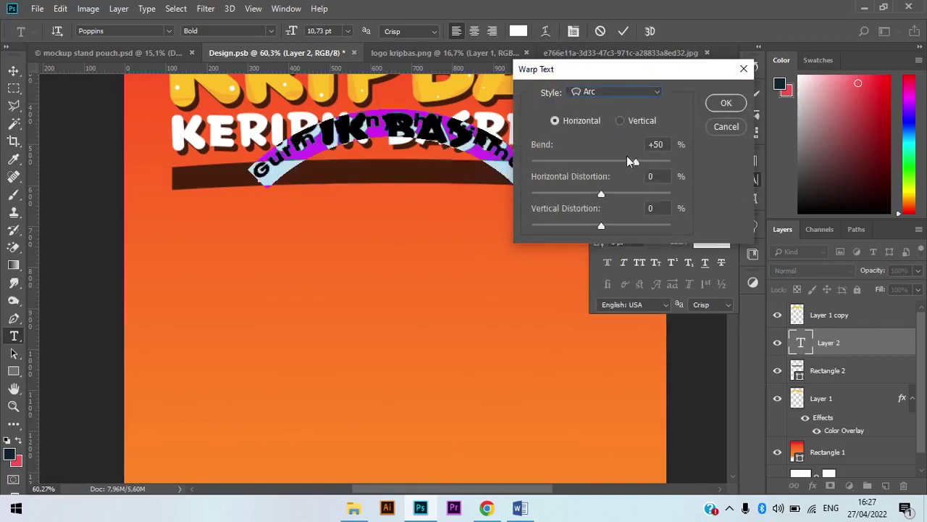
{"action": "left_click_drag", "start_coordinate": [626, 156], "coordinate": [602, 162]}
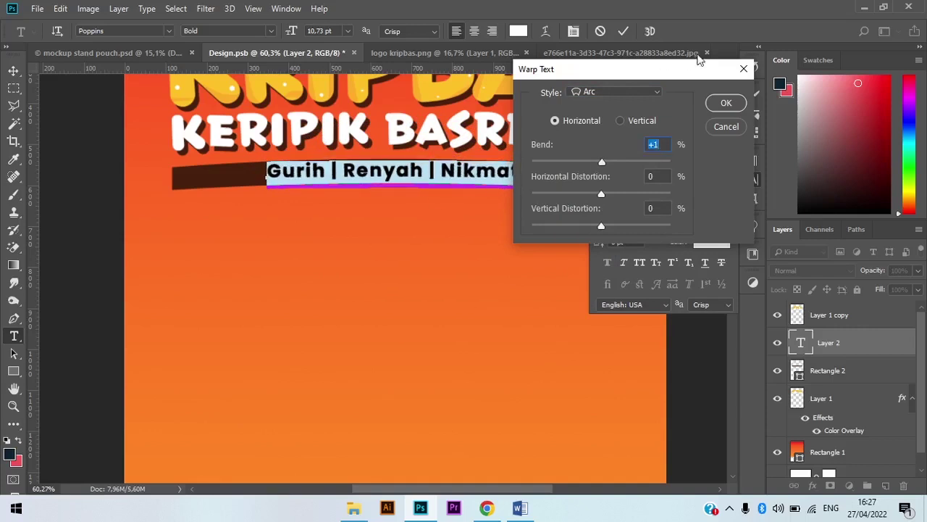
{"action": "left_click", "coordinate": [723, 102]}
Step: Change the whole tagline's font weight to Poppins Regular
{"action": "left_click", "coordinate": [398, 177]}
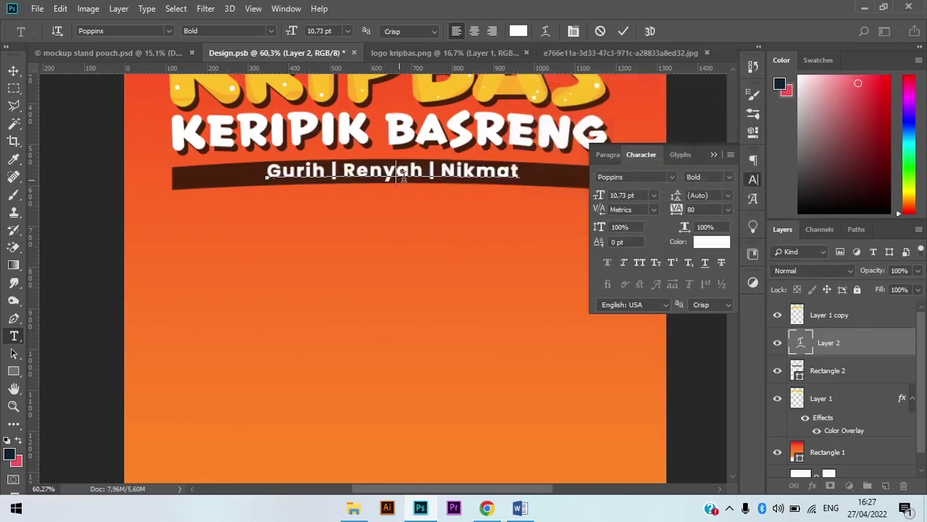
{"action": "scroll", "coordinate": [400, 178], "scroll_direction": "up", "scroll_amount": 3}
{"action": "left_click_drag", "start_coordinate": [439, 177], "coordinate": [424, 170]}
{"action": "scroll", "coordinate": [439, 171], "scroll_direction": "up", "scroll_amount": 5}
{"action": "key", "text": "ctrl+a"}
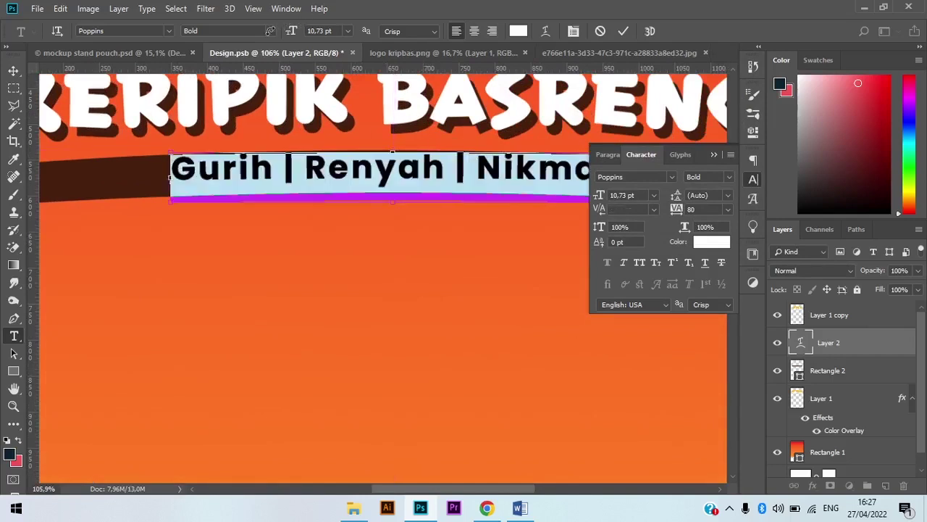
{"action": "left_click", "coordinate": [271, 31]}
{"action": "left_click", "coordinate": [207, 109]}
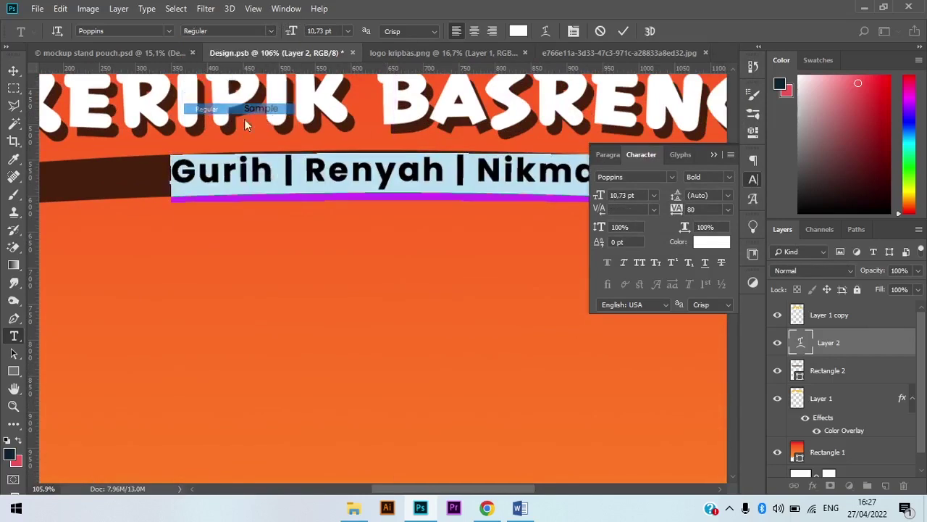
Step: Move the tagline about 10 px right and 5 px down within the brown bar and commit the text edit
{"action": "left_click", "coordinate": [475, 165]}
{"action": "left_click_drag", "start_coordinate": [476, 165], "coordinate": [489, 173]}
{"action": "key", "text": "ctrl+Up"}
{"action": "key", "text": "ctrl+Up"}
{"action": "key", "text": "ctrl+Up"}
{"action": "key", "text": "ctrl+Up"}
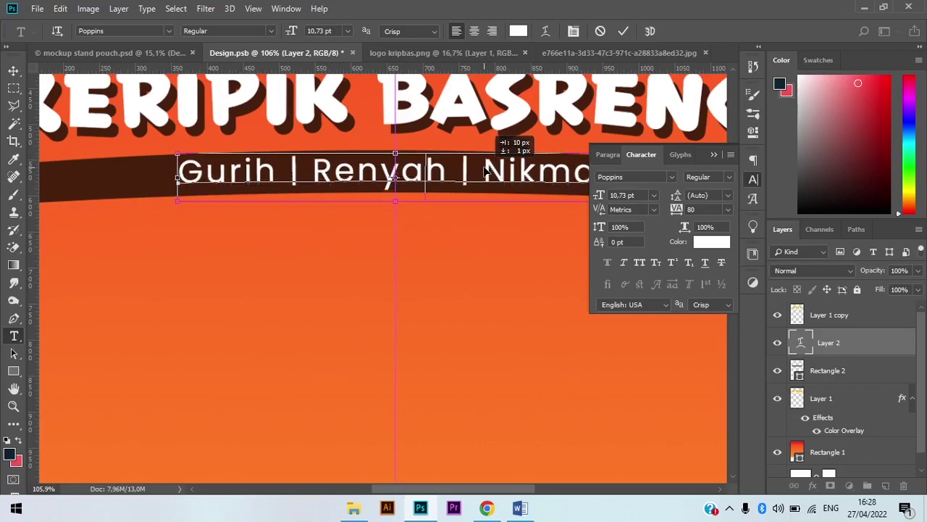
{"action": "key", "text": "ctrl+Down"}
{"action": "key", "text": "ctrl+Down"}
{"action": "key", "text": "ctrl+Down"}
{"action": "key", "text": "ctrl+Down"}
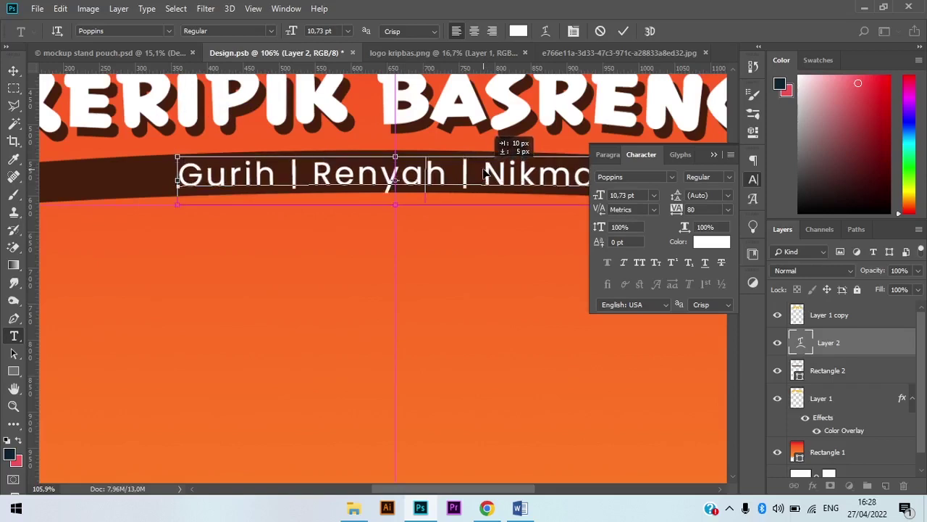
{"action": "left_click", "coordinate": [624, 31]}
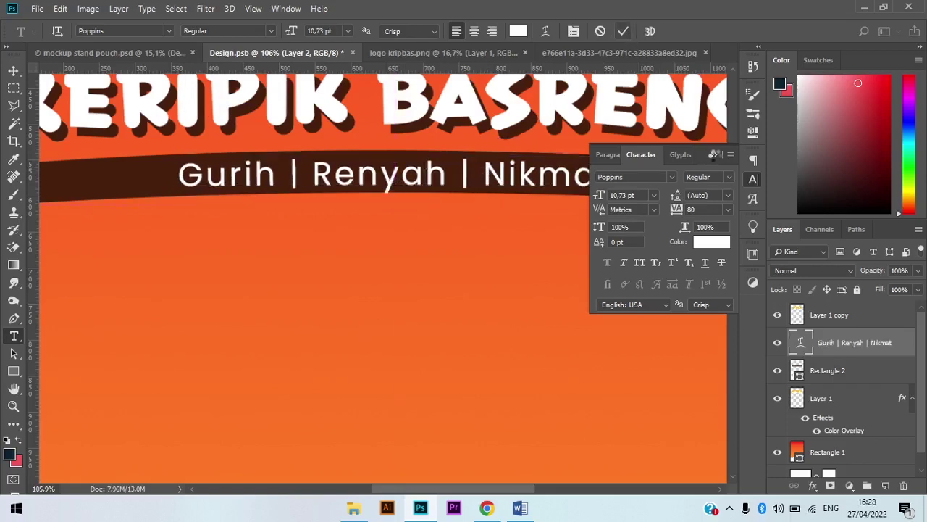
{"action": "left_click", "coordinate": [714, 153]}
{"action": "scroll", "coordinate": [444, 180], "scroll_direction": "down", "scroll_amount": 10}
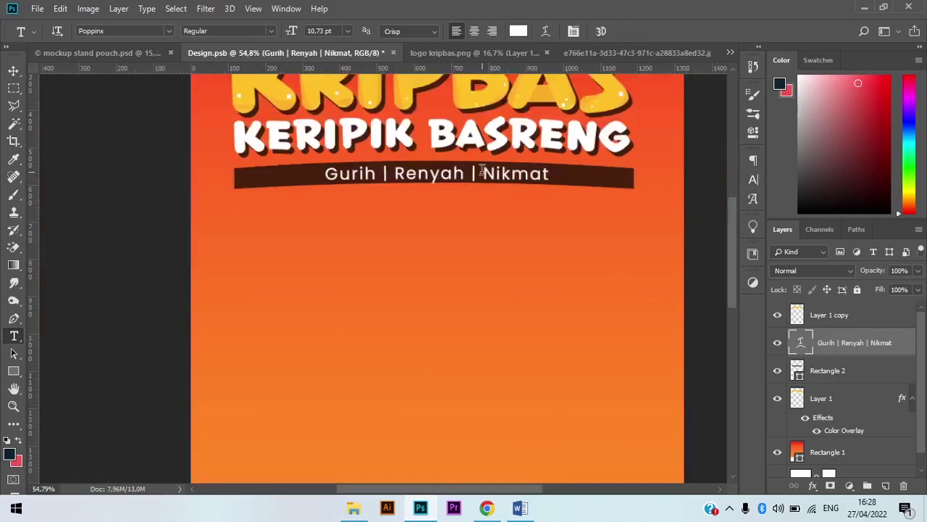
{"action": "scroll", "coordinate": [371, 161], "scroll_direction": "up", "scroll_amount": 3}
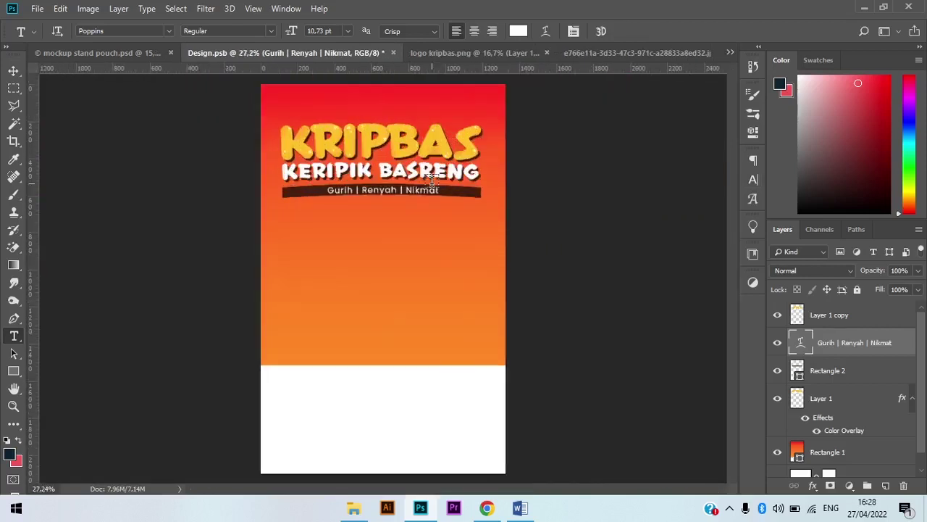
{"action": "scroll", "coordinate": [371, 161], "scroll_direction": "down", "scroll_amount": 3}
{"action": "scroll", "coordinate": [391, 181], "scroll_direction": "up", "scroll_amount": 2}
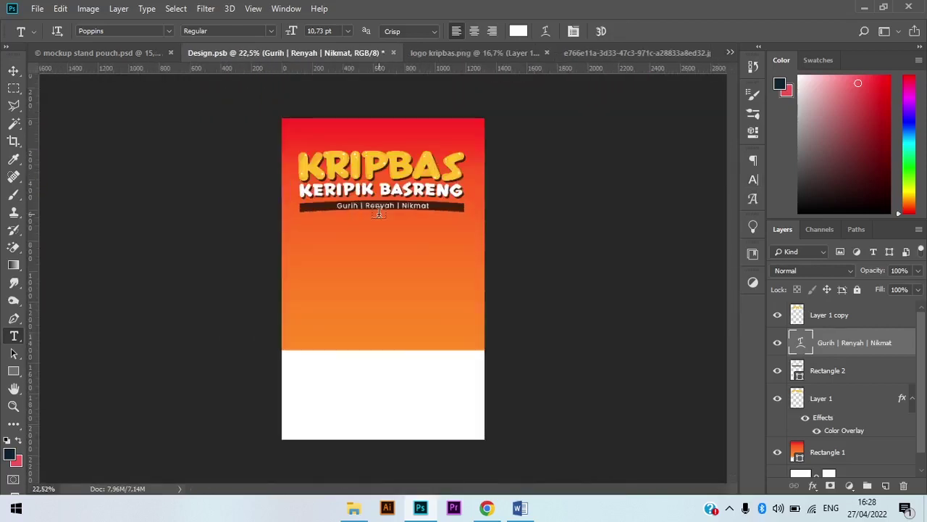
{"action": "scroll", "coordinate": [409, 188], "scroll_direction": "down", "scroll_amount": 1}
{"action": "scroll", "coordinate": [391, 273], "scroll_direction": "up", "scroll_amount": 1}
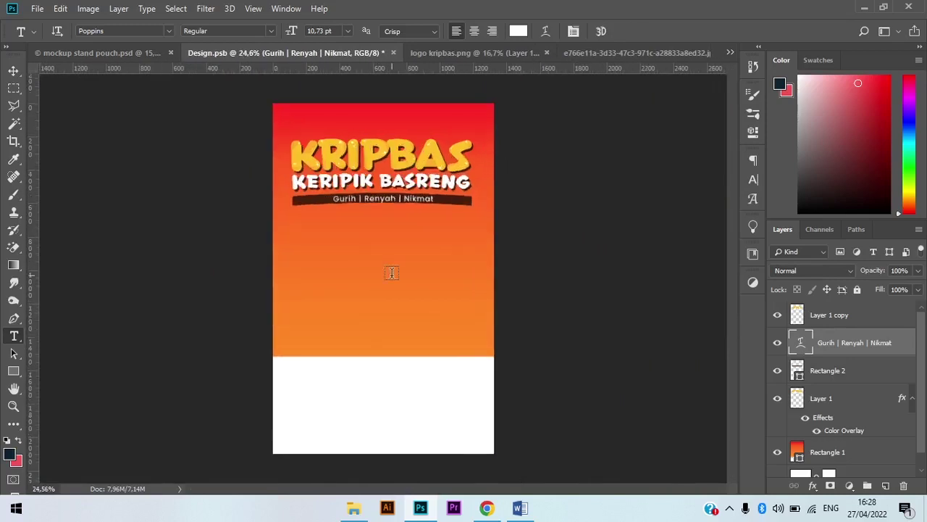
Step: Copy the photo of the chip bowl from its open JPG document into Design.psb and place it below the tagline
{"action": "key", "text": "v"}
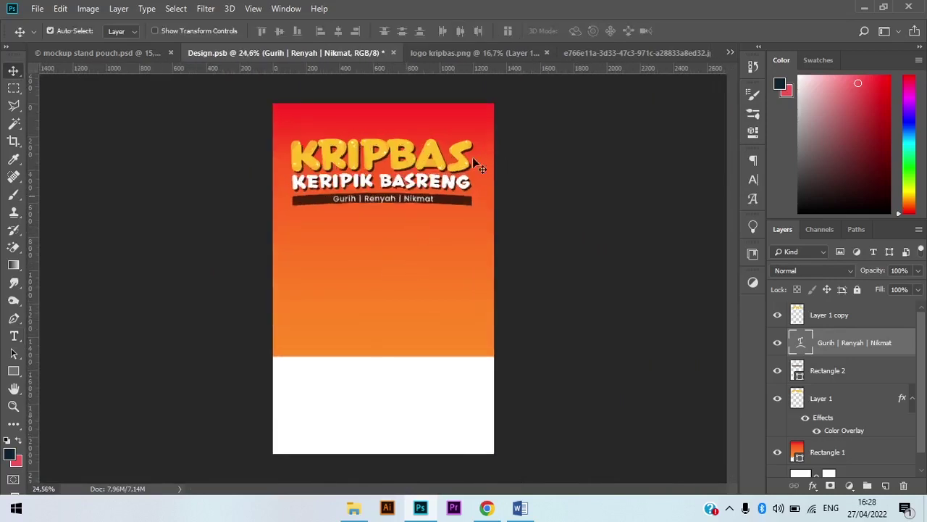
{"action": "left_click", "coordinate": [592, 52]}
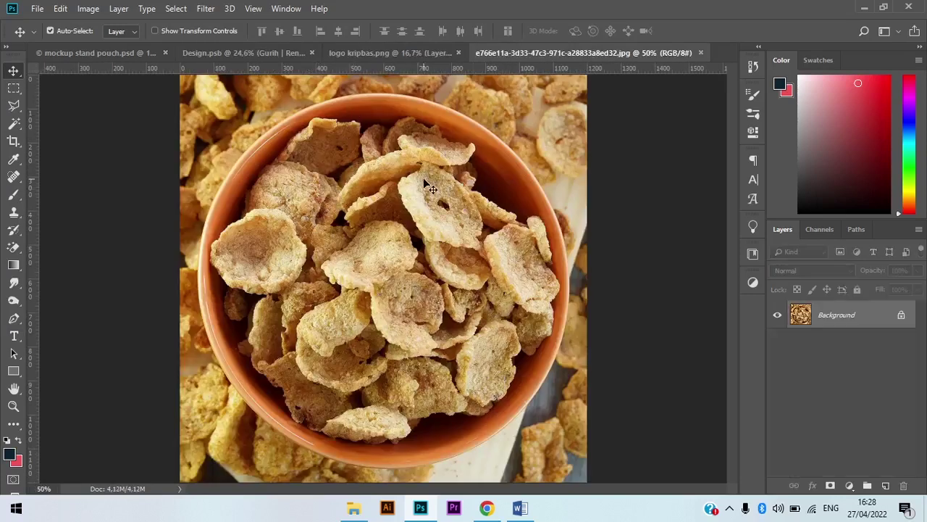
{"action": "left_click", "coordinate": [387, 51]}
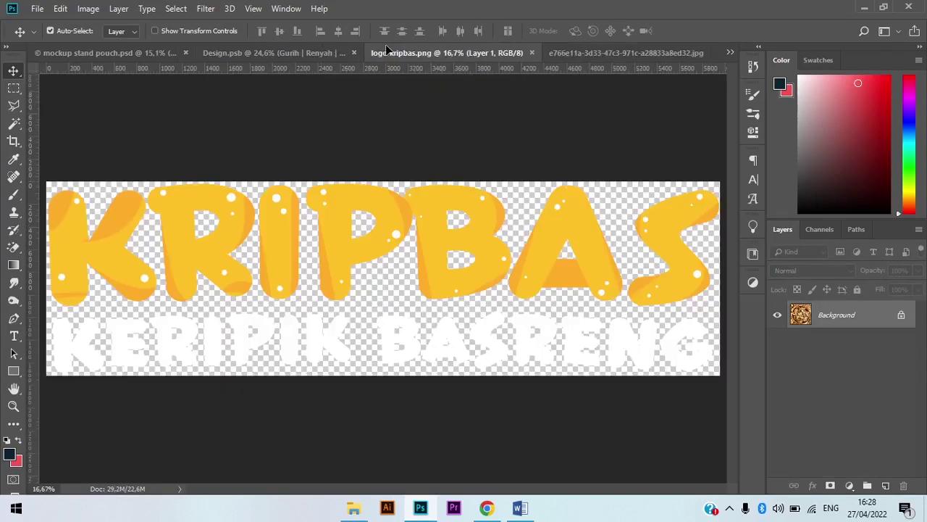
{"action": "left_click", "coordinate": [289, 51]}
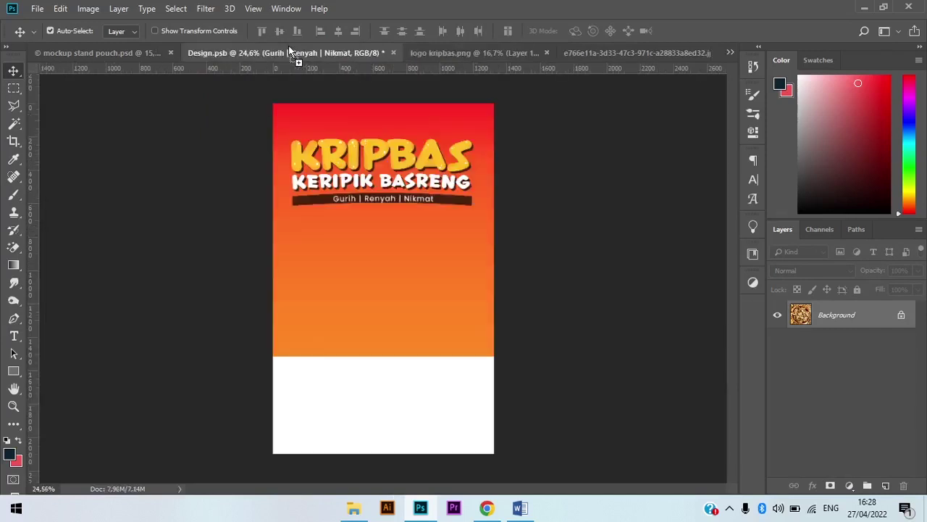
{"action": "left_click_drag", "start_coordinate": [288, 50], "coordinate": [374, 315]}
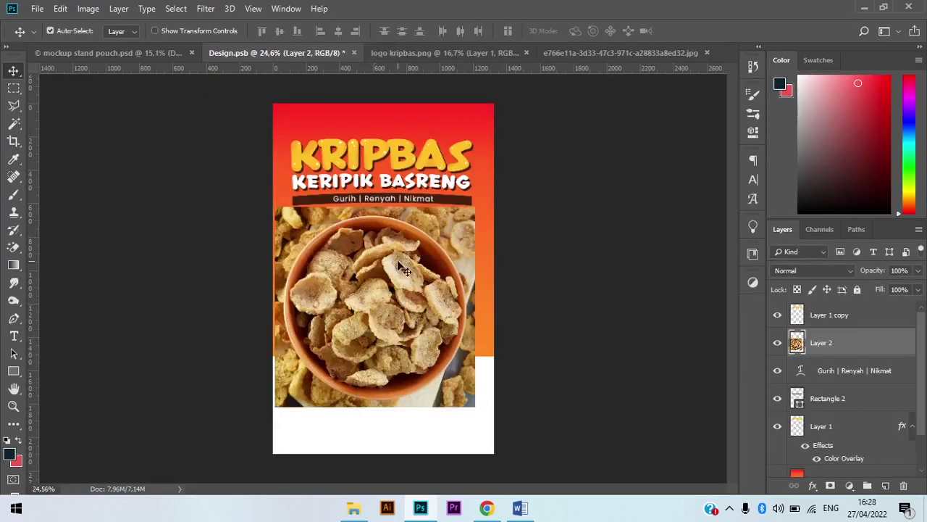
{"action": "left_click_drag", "start_coordinate": [397, 262], "coordinate": [405, 309]}
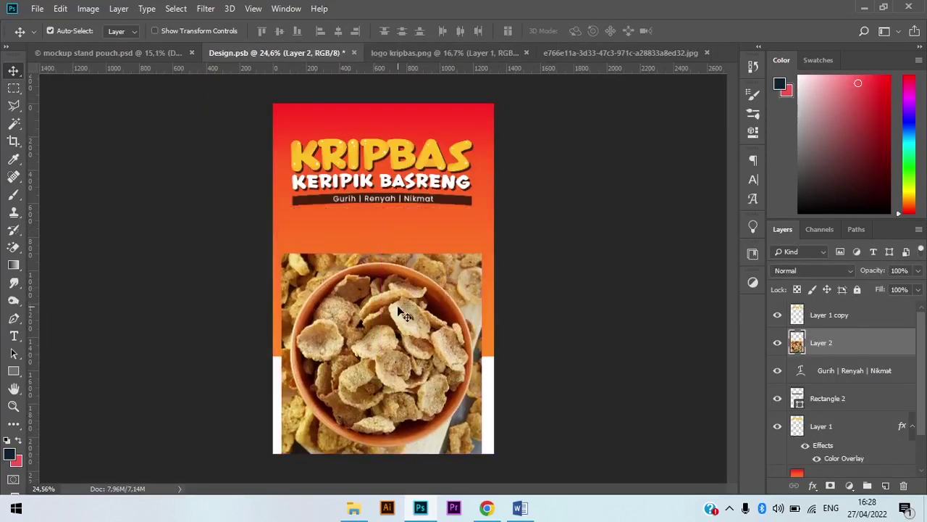
Step: Shift the bowl photo slightly upward, closer to the tagline, leaving a narrow white strip beneath it
{"action": "scroll", "coordinate": [393, 290], "scroll_direction": "up", "scroll_amount": 2}
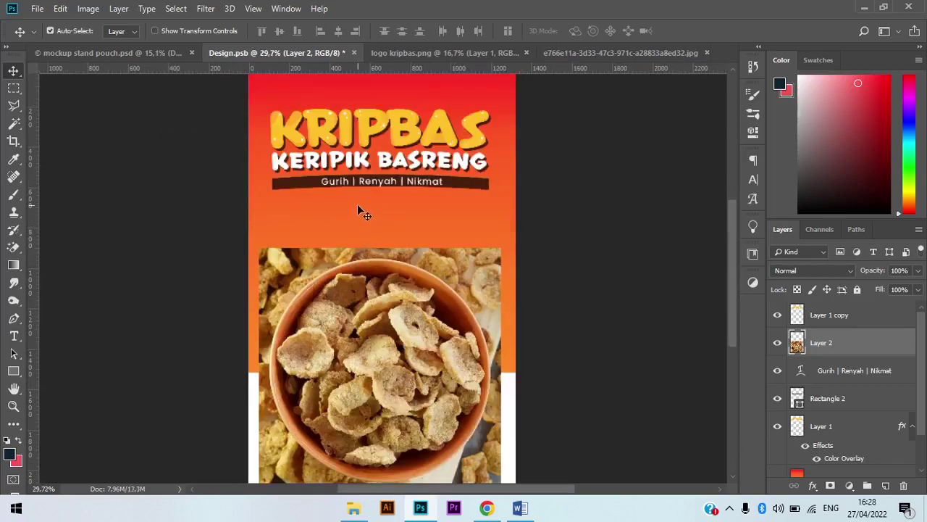
{"action": "scroll", "coordinate": [392, 305], "scroll_direction": "down", "scroll_amount": 1}
{"action": "scroll", "coordinate": [393, 315], "scroll_direction": "up", "scroll_amount": 2}
{"action": "scroll", "coordinate": [386, 319], "scroll_direction": "down", "scroll_amount": 3}
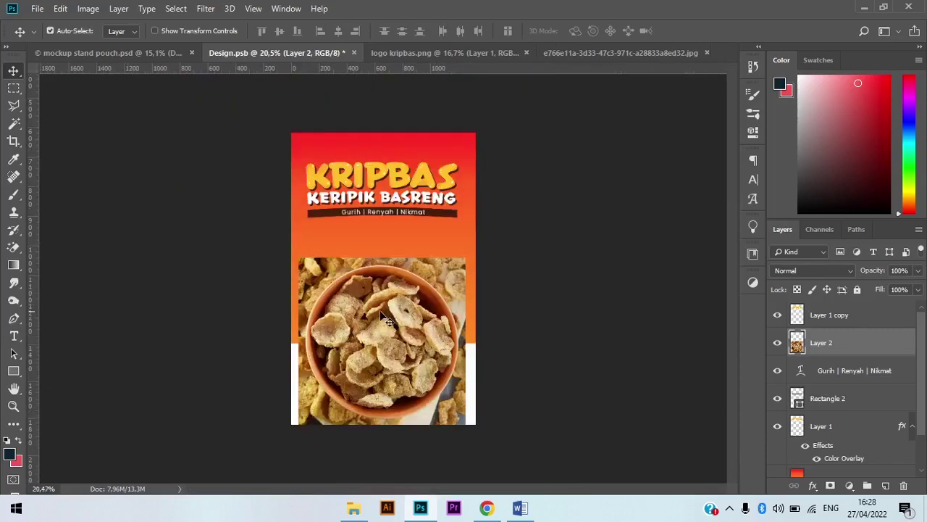
{"action": "scroll", "coordinate": [372, 316], "scroll_direction": "up", "scroll_amount": 1}
{"action": "scroll", "coordinate": [372, 316], "scroll_direction": "down", "scroll_amount": 1}
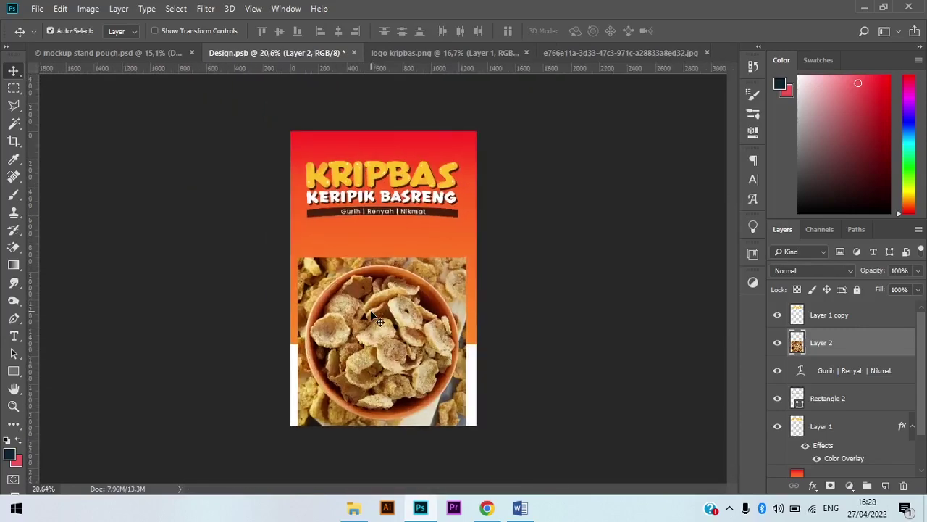
{"action": "left_click_drag", "start_coordinate": [372, 317], "coordinate": [366, 301]}
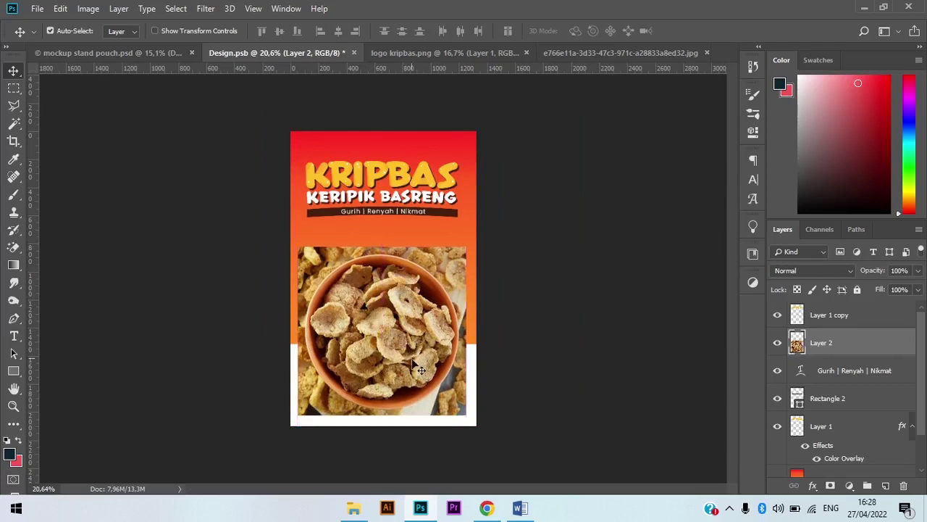
Step: Start a Pen path at the top of the bowl's rim, curve it along the upper-left edge and shorten the outgoing handle
{"action": "scroll", "coordinate": [419, 386], "scroll_direction": "up", "scroll_amount": 1}
{"action": "scroll", "coordinate": [419, 386], "scroll_direction": "up", "scroll_amount": 4}
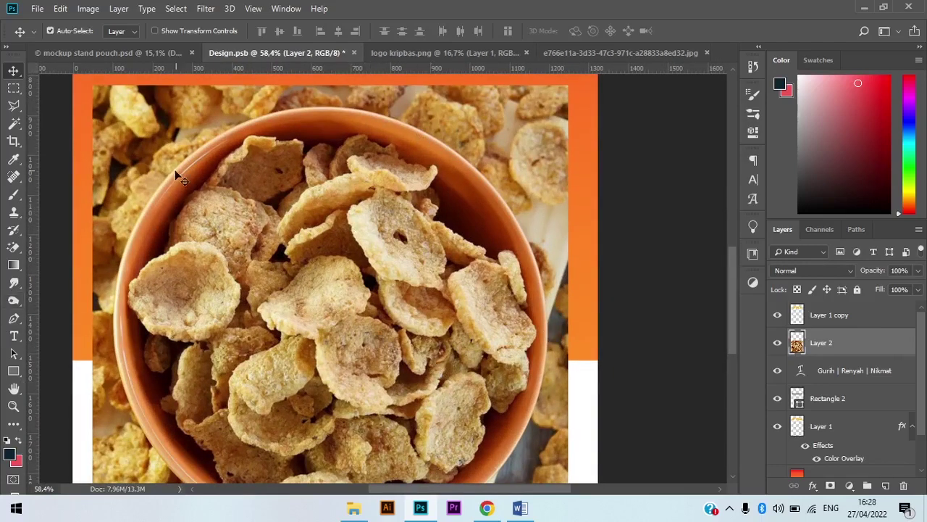
{"action": "key", "text": "p"}
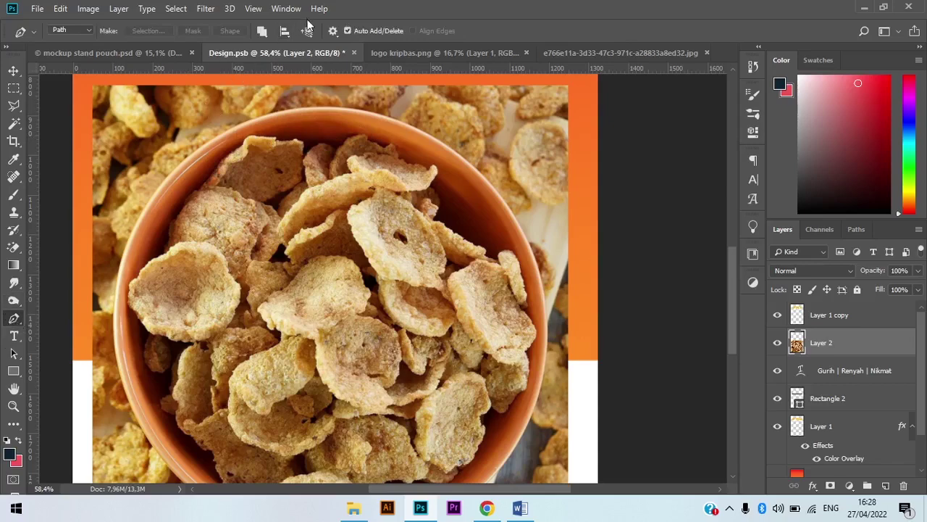
{"action": "scroll", "coordinate": [330, 109], "scroll_direction": "up", "scroll_amount": 1}
{"action": "scroll", "coordinate": [330, 108], "scroll_direction": "up", "scroll_amount": 5}
{"action": "left_click_drag", "start_coordinate": [304, 108], "coordinate": [431, 132]}
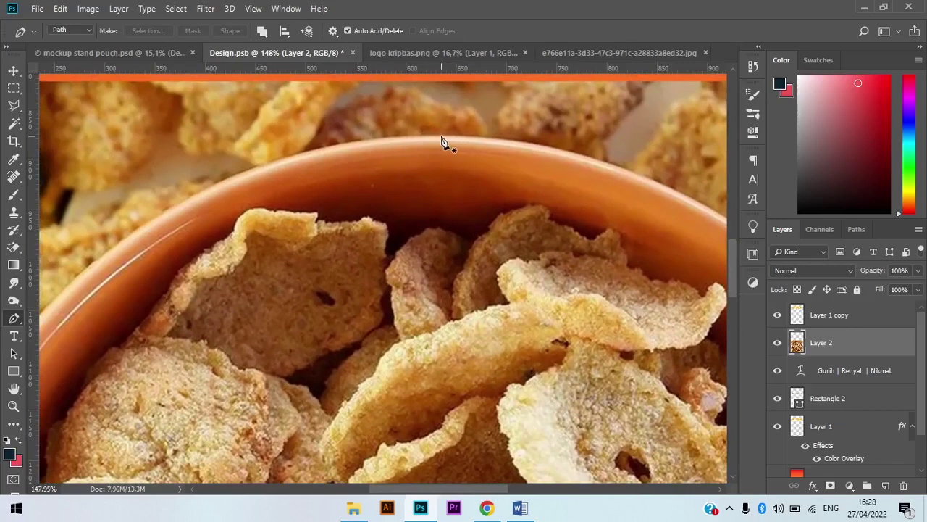
{"action": "left_click", "coordinate": [445, 141]}
{"action": "left_click_drag", "start_coordinate": [79, 285], "coordinate": [224, 248]}
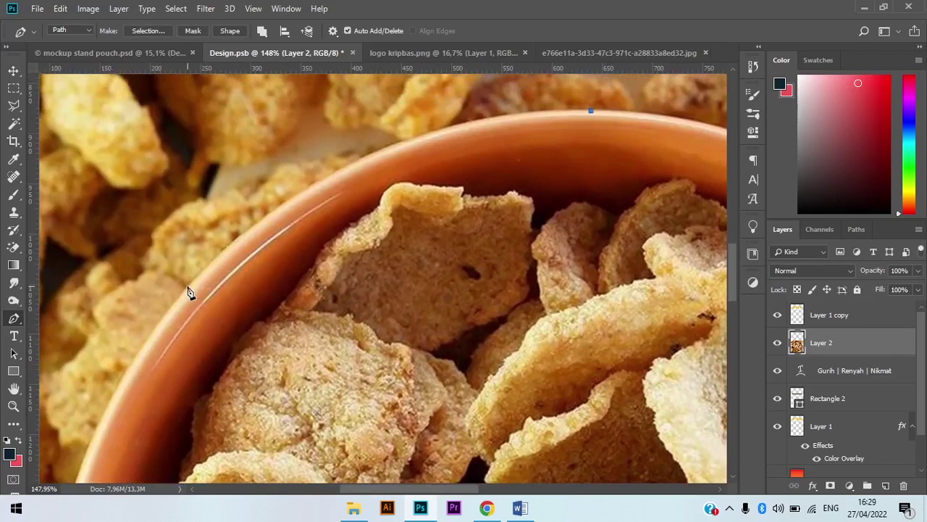
{"action": "left_click_drag", "start_coordinate": [187, 287], "coordinate": [61, 484]}
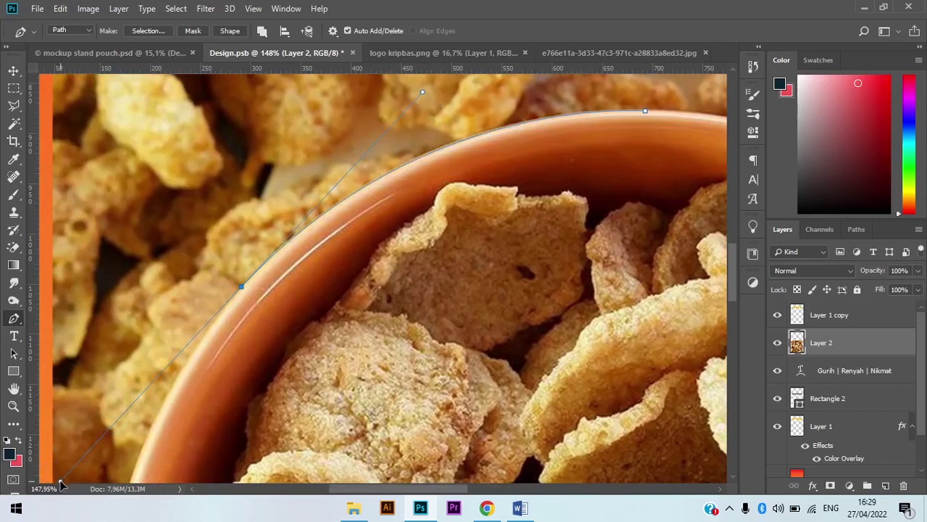
{"action": "left_click_drag", "start_coordinate": [60, 481], "coordinate": [213, 324]}
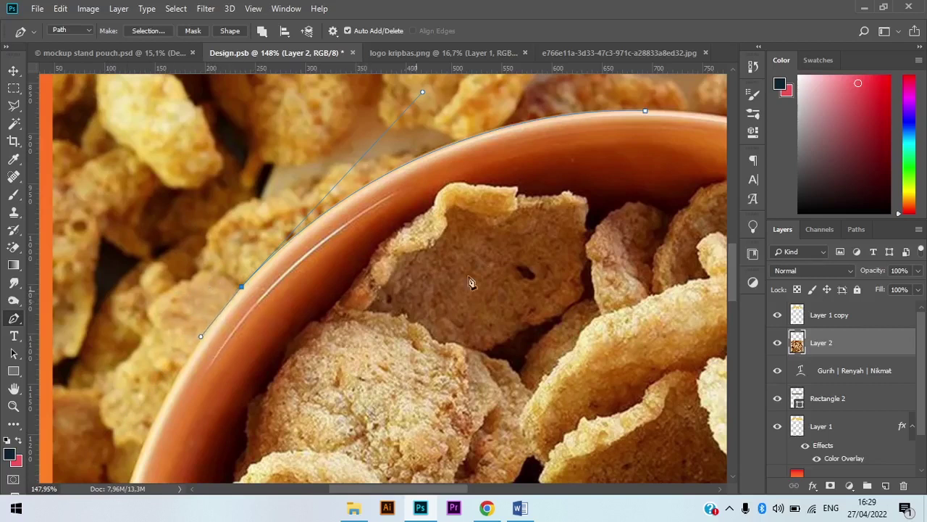
Step: Continue the path with a curved anchor at the bowl's leftmost edge and shorten its outgoing handle
{"action": "left_click_drag", "start_coordinate": [731, 278], "coordinate": [733, 307]}
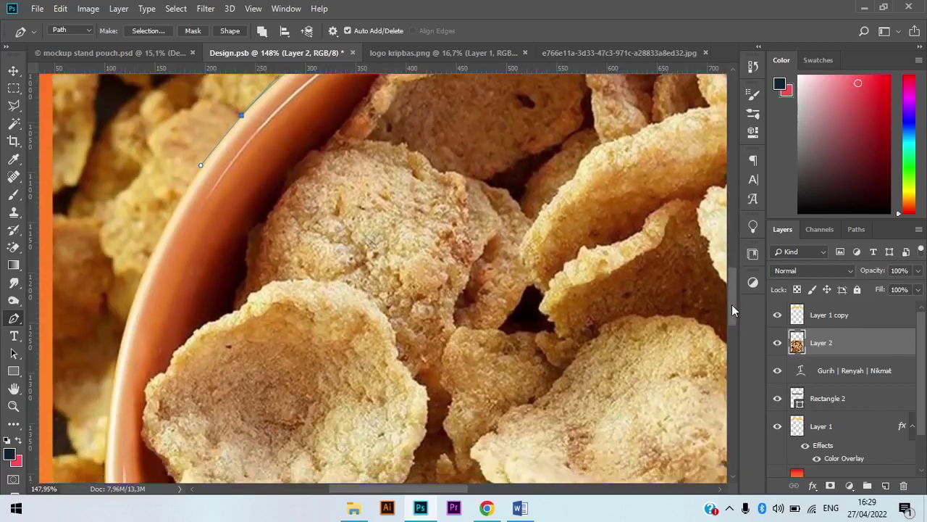
{"action": "scroll", "coordinate": [390, 256], "scroll_direction": "down", "scroll_amount": 3}
{"action": "left_click_drag", "start_coordinate": [254, 294], "coordinate": [258, 238]}
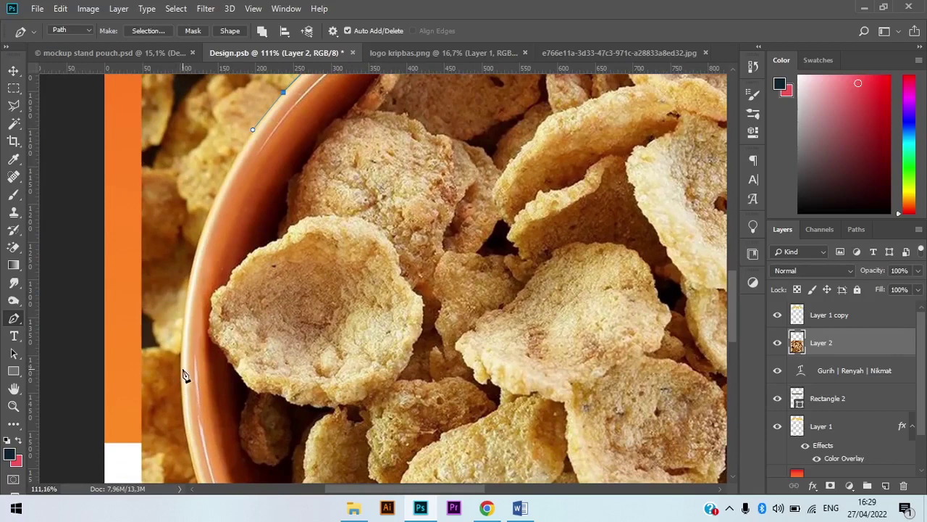
{"action": "left_click_drag", "start_coordinate": [180, 367], "coordinate": [180, 455]}
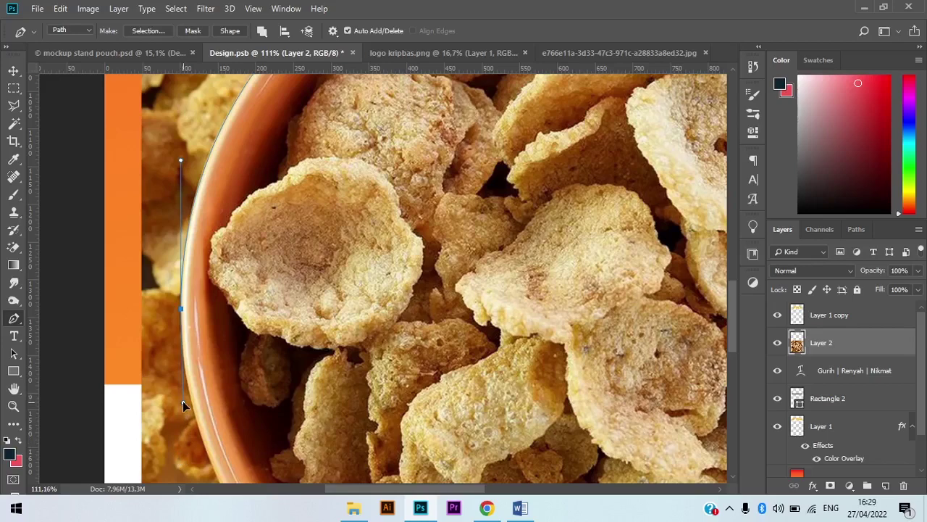
{"action": "left_click_drag", "start_coordinate": [256, 408], "coordinate": [149, 189]}
Step: Continue the path with curved anchors on the bowl's lower-left and lower-right edges, shortening the outgoing handle of the lower-left one
{"action": "scroll", "coordinate": [189, 258], "scroll_direction": "down", "scroll_amount": 2}
{"action": "scroll", "coordinate": [217, 326], "scroll_direction": "up", "scroll_amount": 1}
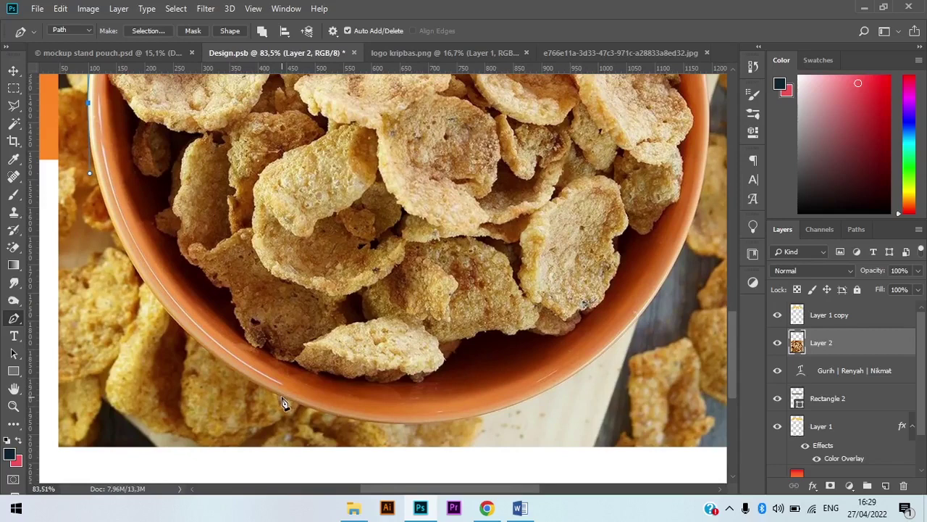
{"action": "left_click_drag", "start_coordinate": [281, 397], "coordinate": [450, 484]}
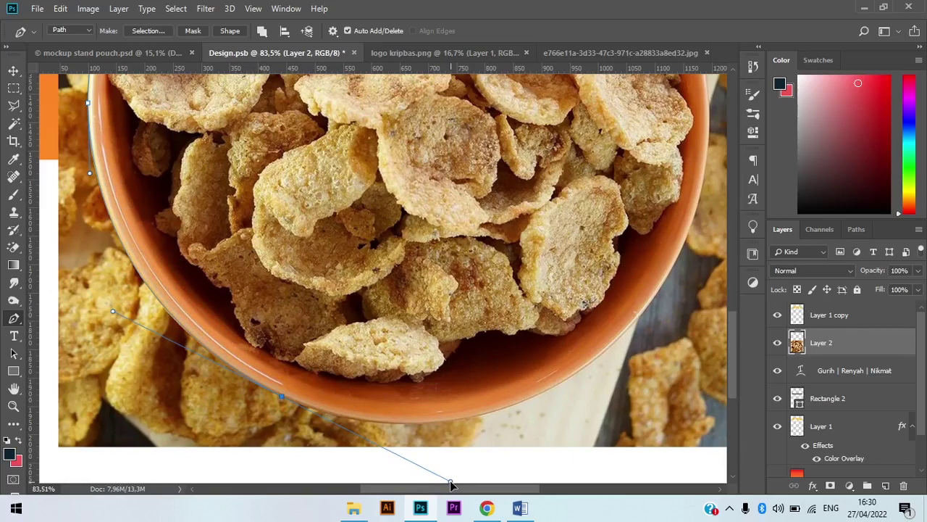
{"action": "left_click_drag", "start_coordinate": [449, 483], "coordinate": [363, 430]}
{"action": "left_click_drag", "start_coordinate": [580, 348], "coordinate": [497, 370]}
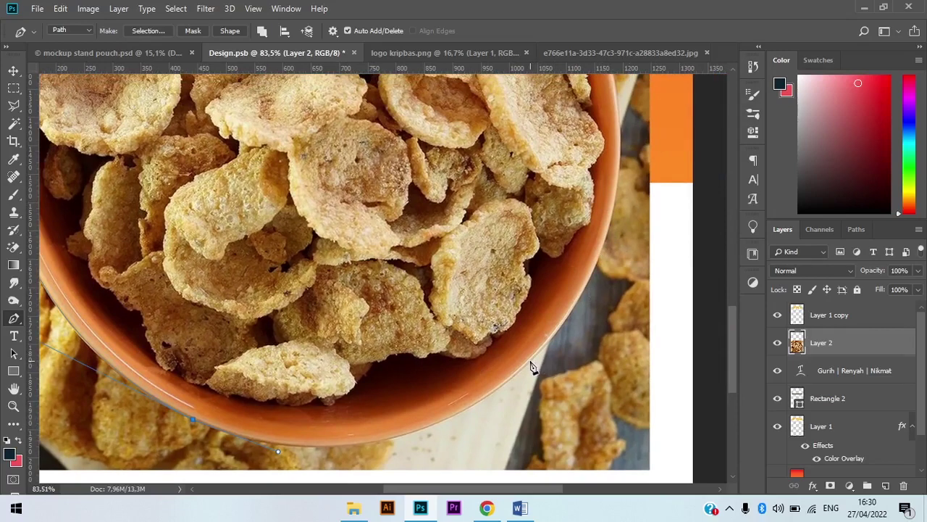
{"action": "left_click_drag", "start_coordinate": [530, 359], "coordinate": [578, 316]}
Step: Add a curved anchor at the bowl's rightmost edge and shorten its outgoing handle to follow the rim
{"action": "scroll", "coordinate": [585, 261], "scroll_direction": "up", "scroll_amount": 6}
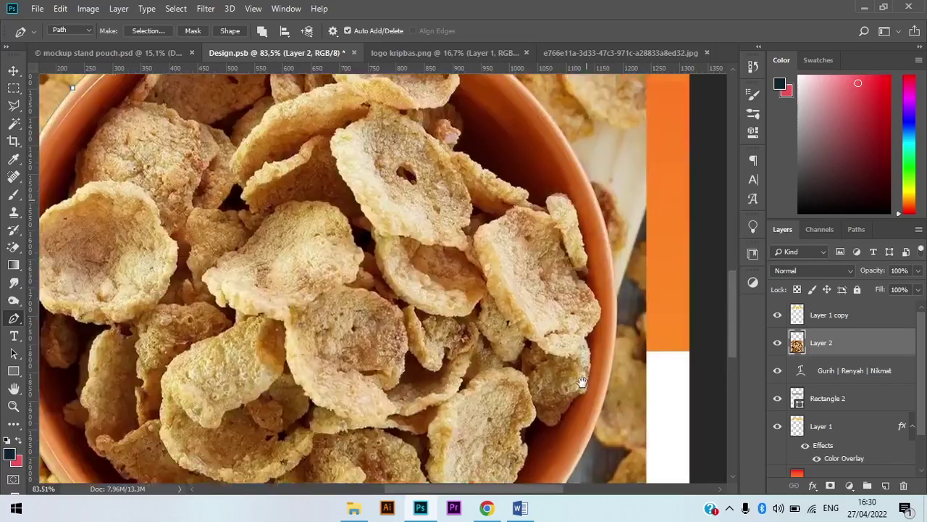
{"action": "scroll", "coordinate": [605, 307], "scroll_direction": "down", "scroll_amount": 2}
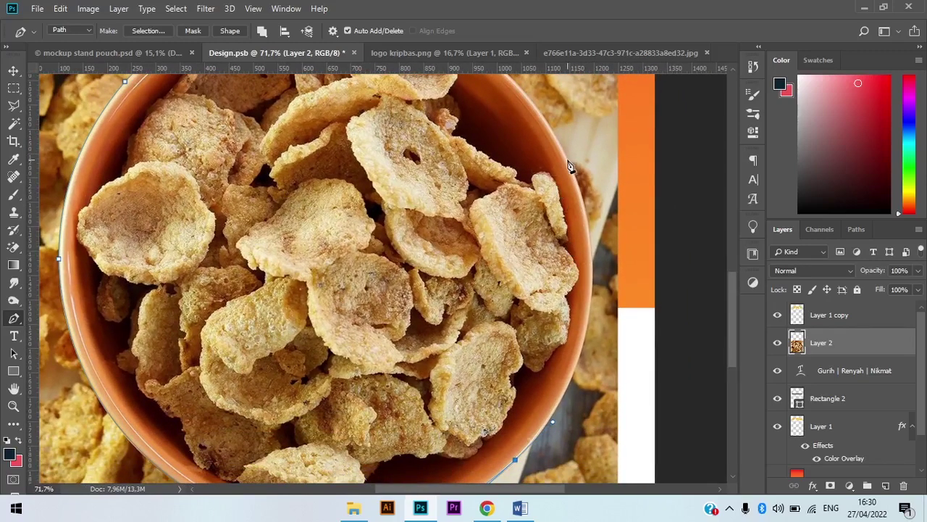
{"action": "left_click_drag", "start_coordinate": [568, 163], "coordinate": [521, 62]}
{"action": "key", "text": "ctrl+z"}
{"action": "left_click_drag", "start_coordinate": [582, 376], "coordinate": [556, 269]}
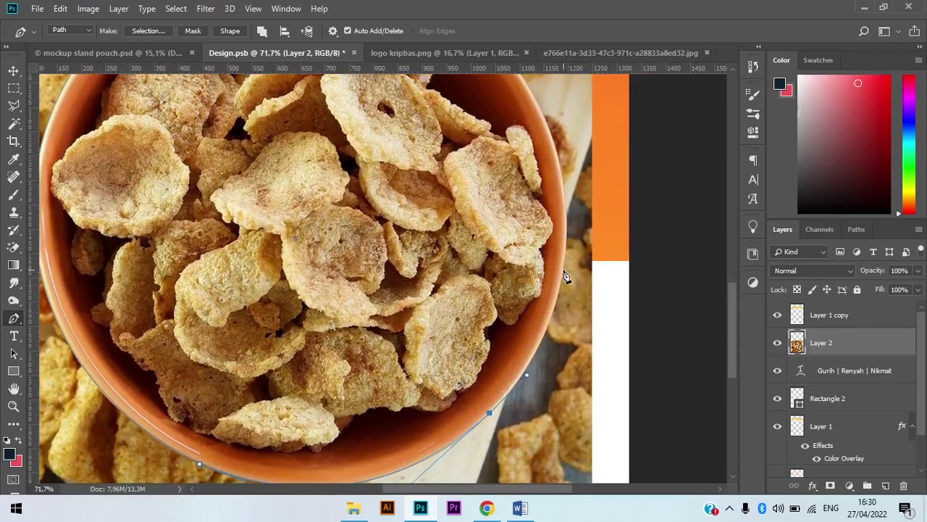
{"action": "left_click_drag", "start_coordinate": [564, 269], "coordinate": [575, 210]}
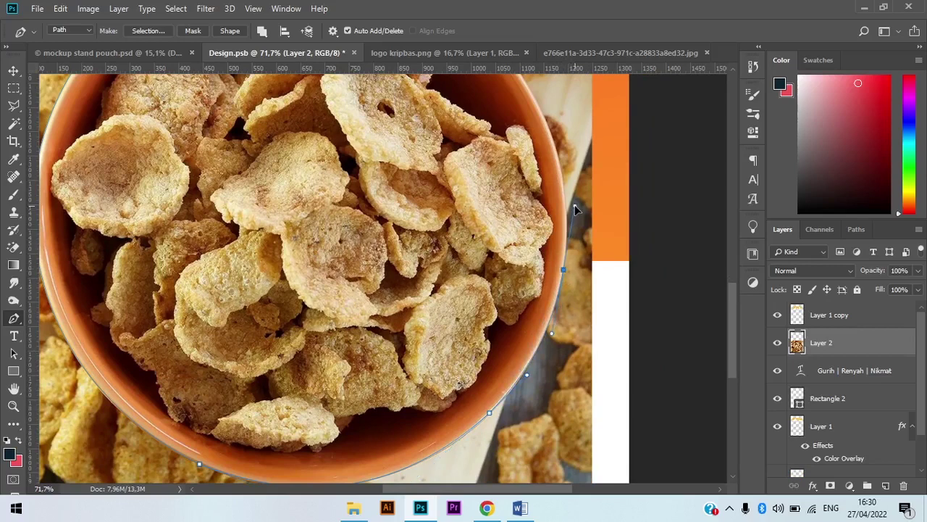
{"action": "left_click_drag", "start_coordinate": [574, 211], "coordinate": [567, 225]}
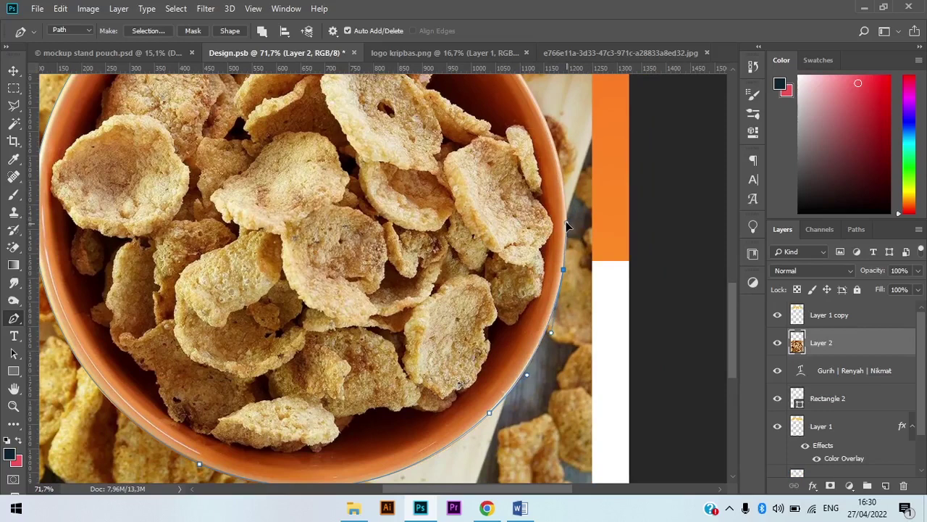
Step: Add a curved anchor on the bowl's upper-right rim, shorten its outgoing handle and close the path at the starting anchor
{"action": "scroll", "coordinate": [525, 204], "scroll_direction": "up", "scroll_amount": 5}
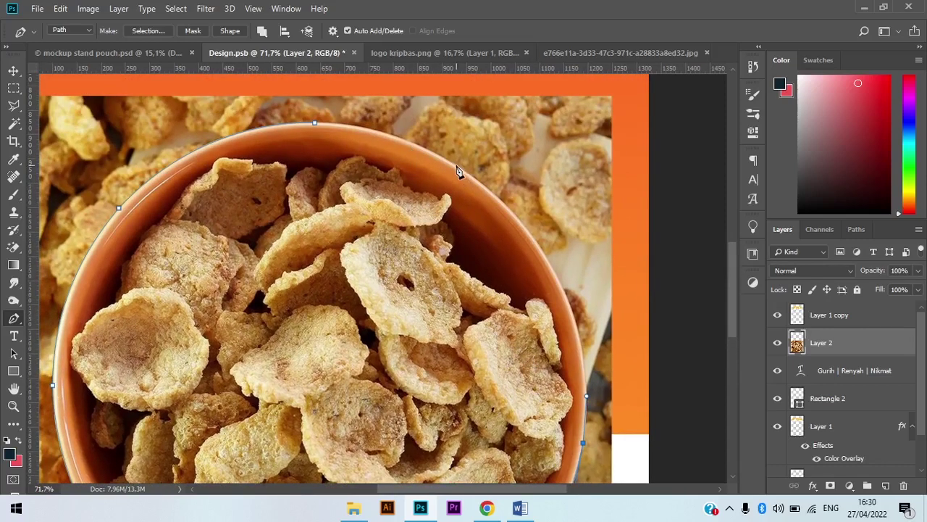
{"action": "left_click_drag", "start_coordinate": [454, 164], "coordinate": [305, 113]}
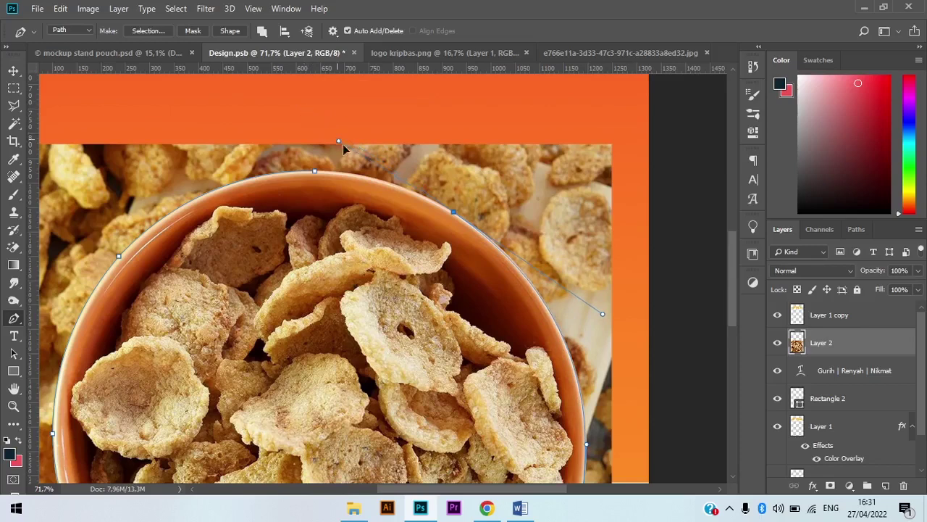
{"action": "left_click_drag", "start_coordinate": [343, 148], "coordinate": [426, 195]}
{"action": "left_click", "coordinate": [312, 173]}
{"action": "left_click_drag", "start_coordinate": [287, 174], "coordinate": [254, 172]}
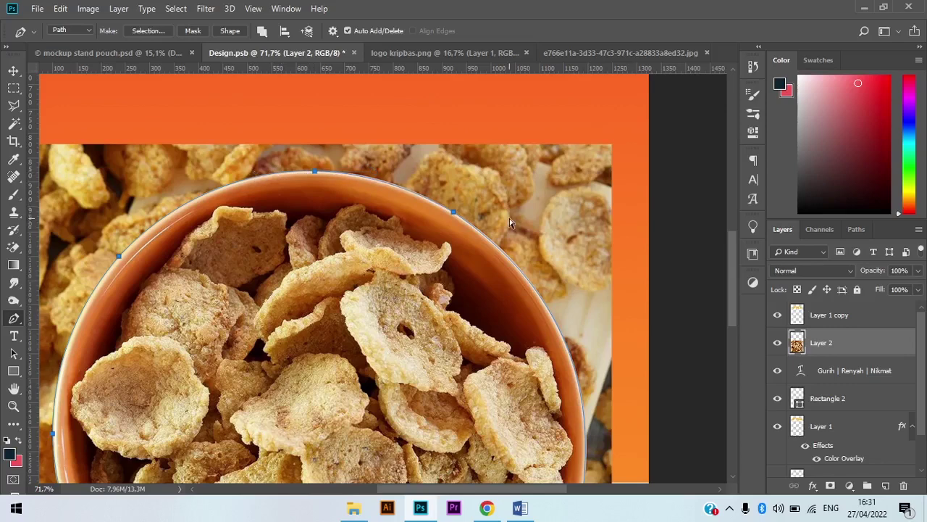
Step: Convert the closed bowl path into a new anti-aliased selection with a 0-pixel feather radius
{"action": "left_click_drag", "start_coordinate": [480, 202], "coordinate": [375, 212]}
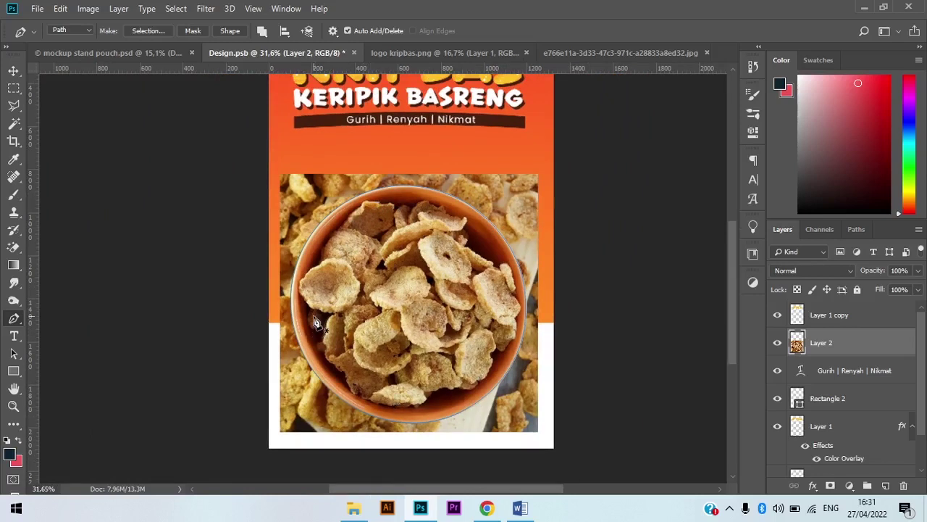
{"action": "left_click", "coordinate": [142, 30]}
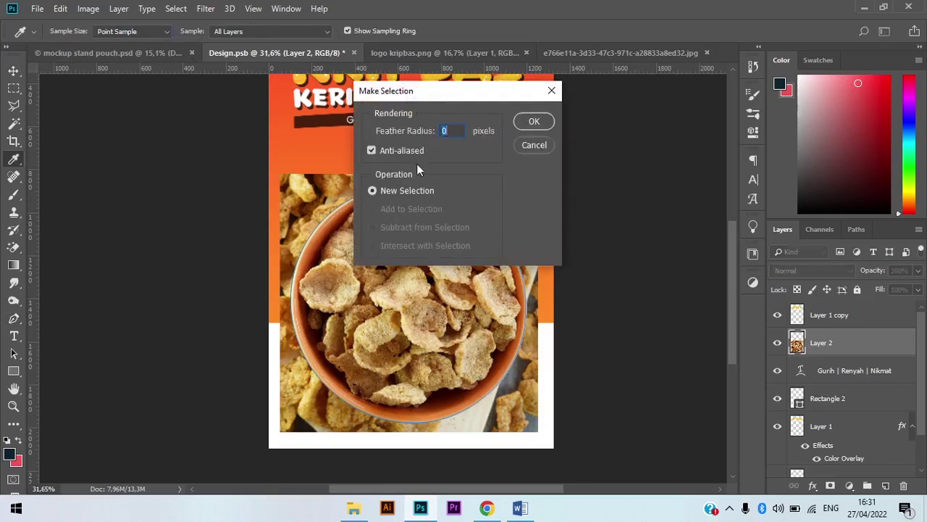
{"action": "left_click", "coordinate": [533, 122]}
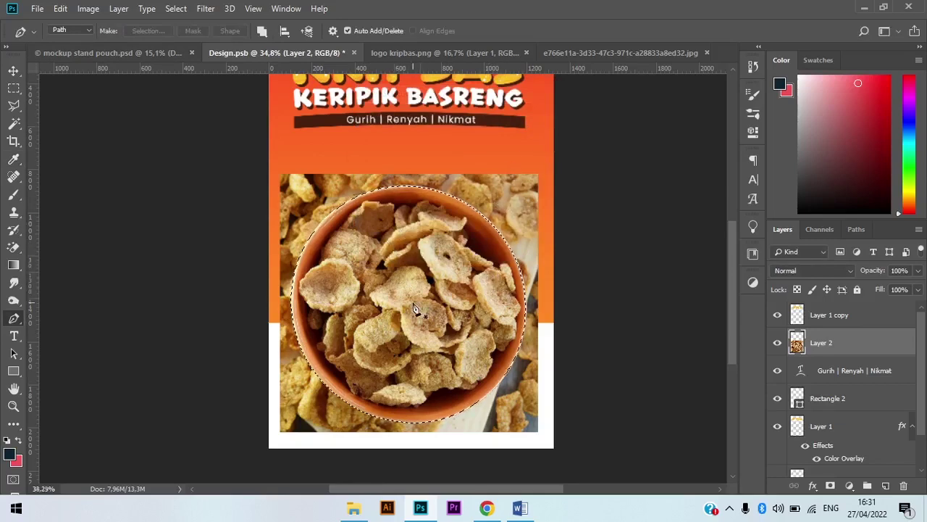
Step: Copy the selected bowl onto its own layer and delete the original uncropped photo layer
{"action": "scroll", "coordinate": [427, 297], "scroll_direction": "up", "scroll_amount": 3}
{"action": "scroll", "coordinate": [436, 288], "scroll_direction": "down", "scroll_amount": 1}
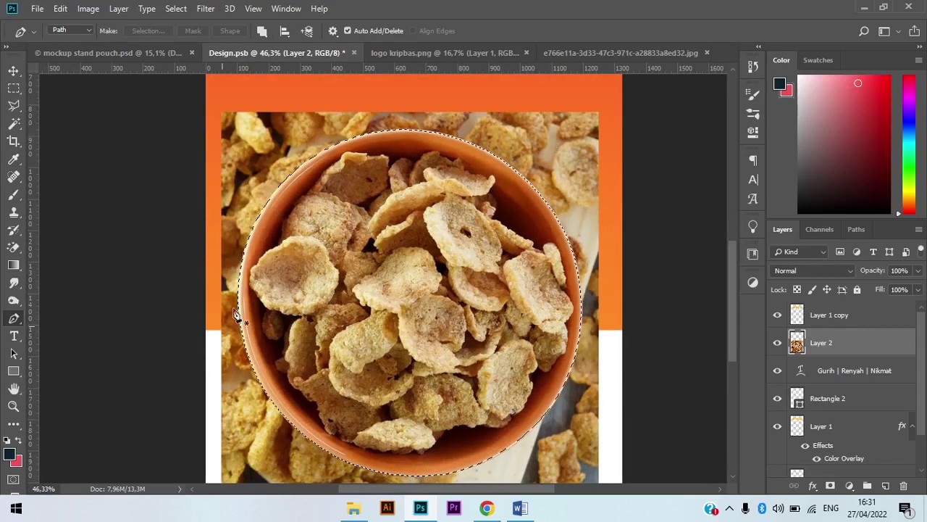
{"action": "scroll", "coordinate": [255, 288], "scroll_direction": "down", "scroll_amount": 3}
{"action": "scroll", "coordinate": [258, 289], "scroll_direction": "up", "scroll_amount": 1}
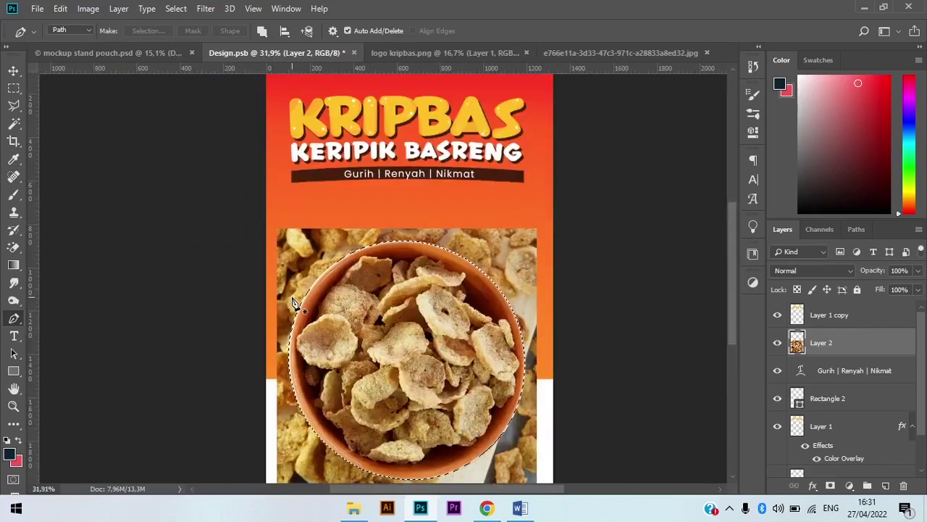
{"action": "scroll", "coordinate": [293, 303], "scroll_direction": "down", "scroll_amount": 1}
{"action": "scroll", "coordinate": [286, 335], "scroll_direction": "up", "scroll_amount": 2}
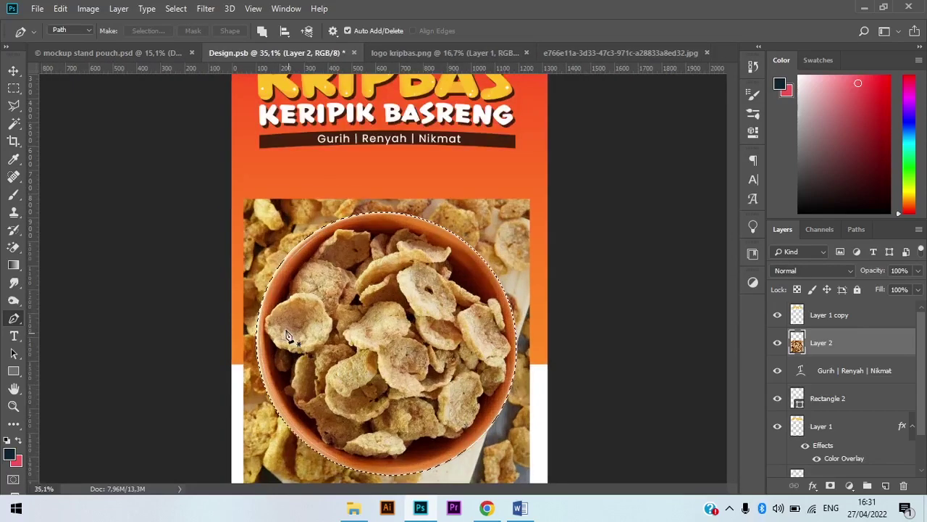
{"action": "scroll", "coordinate": [381, 290], "scroll_direction": "down", "scroll_amount": 1}
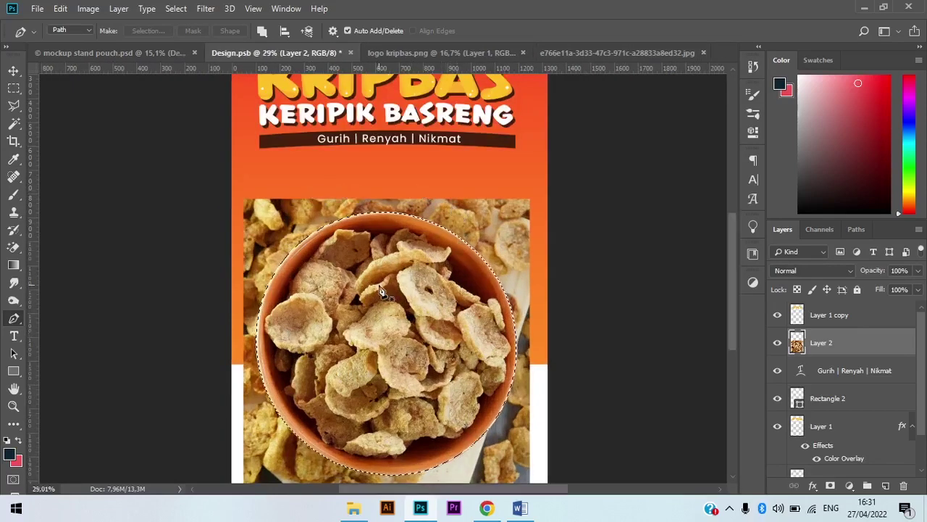
{"action": "scroll", "coordinate": [381, 289], "scroll_direction": "down", "scroll_amount": 1}
{"action": "key", "text": "ctrl+j"}
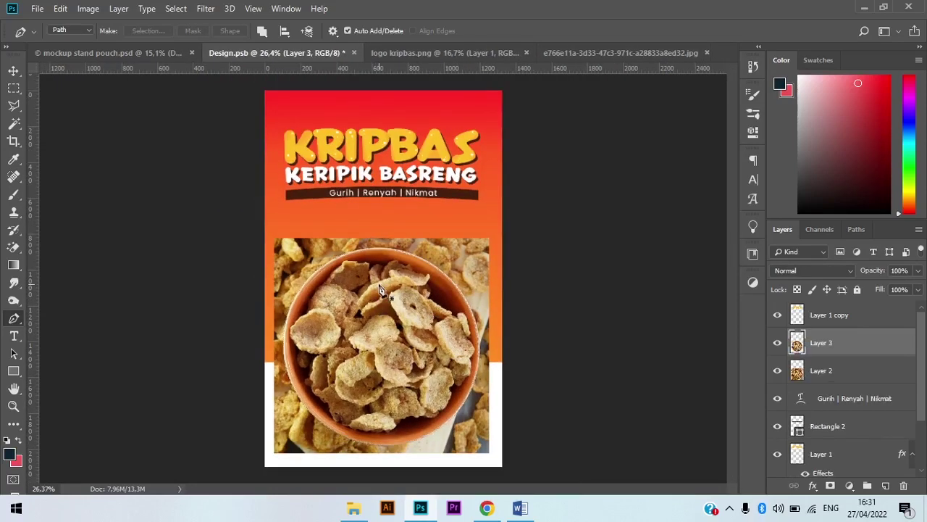
{"action": "left_click", "coordinate": [826, 379]}
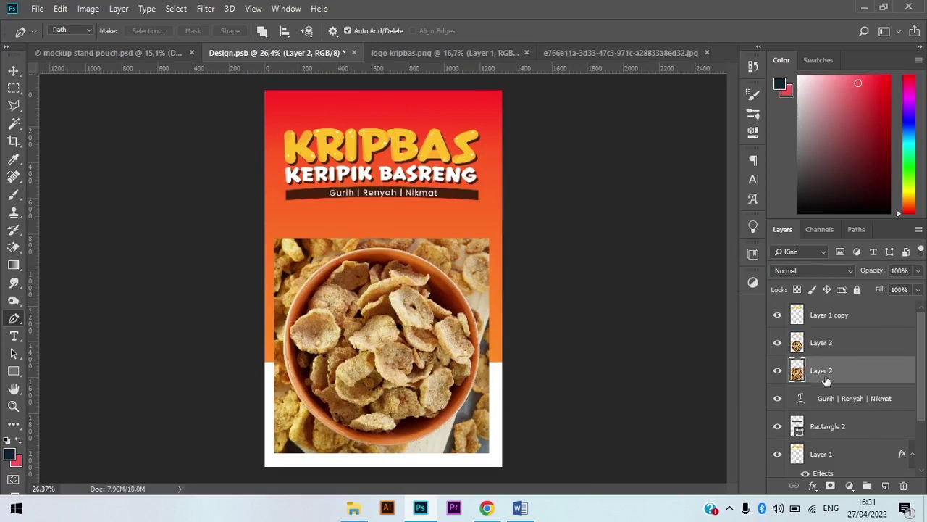
{"action": "key", "text": "Delete"}
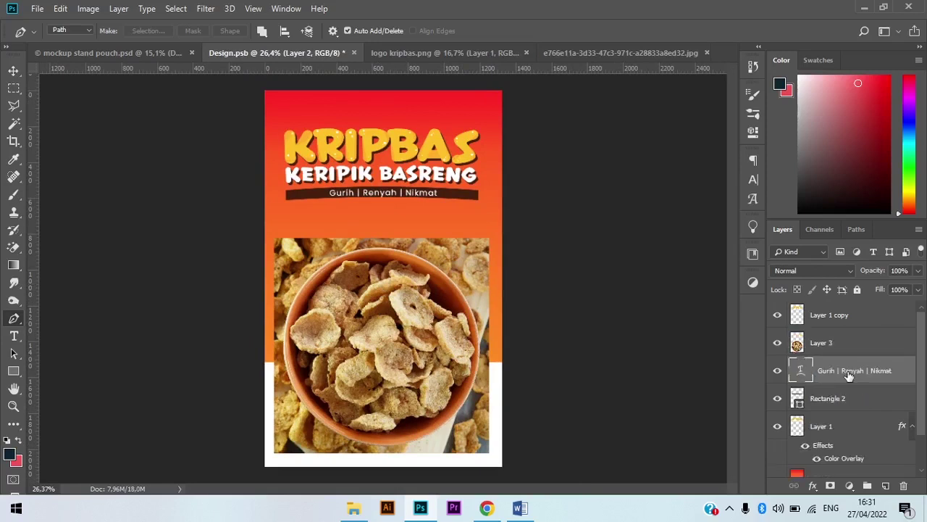
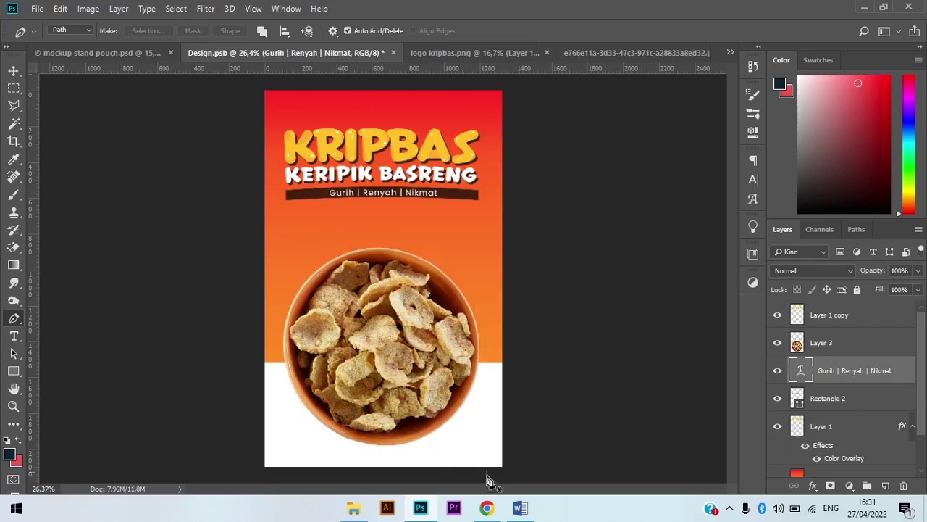
Step: Switch to Word and review the slogan and remaining product text in konsep packaging.docx
{"action": "left_click", "coordinate": [529, 511]}
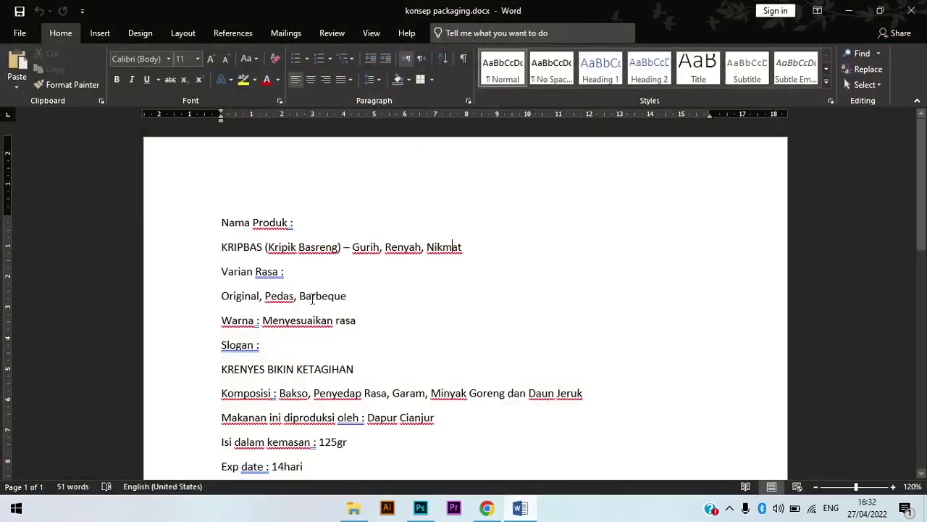
{"action": "scroll", "coordinate": [273, 330], "scroll_direction": "down", "scroll_amount": 2}
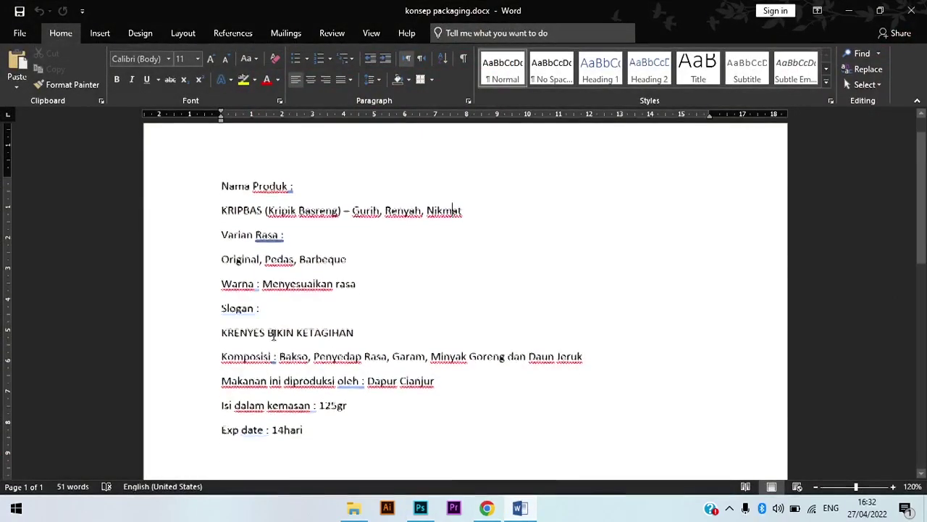
{"action": "left_click_drag", "start_coordinate": [221, 293], "coordinate": [354, 297]}
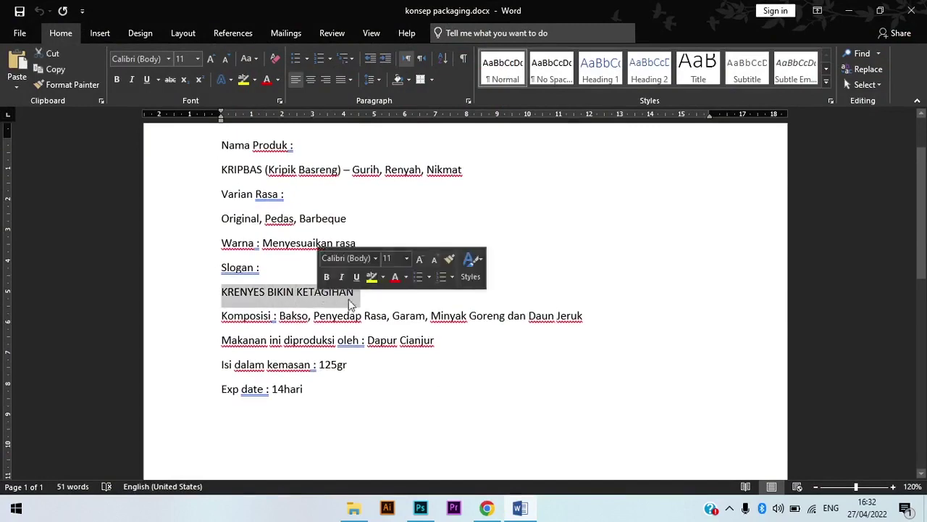
{"action": "left_click", "coordinate": [371, 336]}
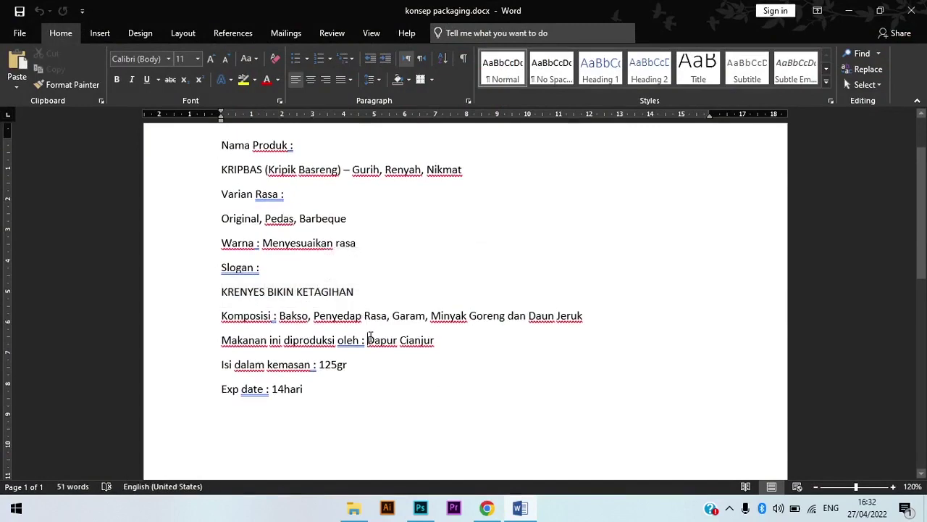
Step: Switch back to Photoshop and move the cut-out bowl up closer to the tagline bar, centred horizontally on the design
{"action": "key", "text": "alt+Tab"}
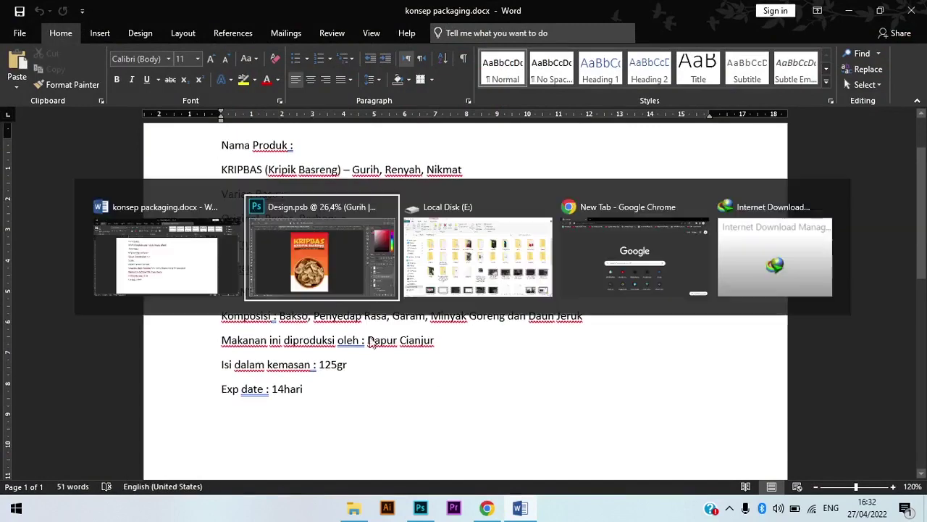
{"action": "key", "text": "v"}
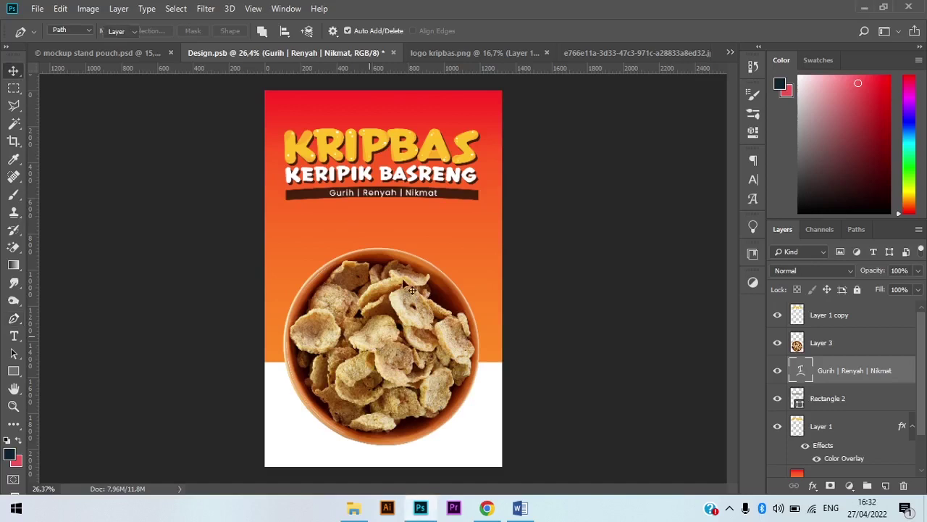
{"action": "left_click_drag", "start_coordinate": [378, 310], "coordinate": [384, 286]}
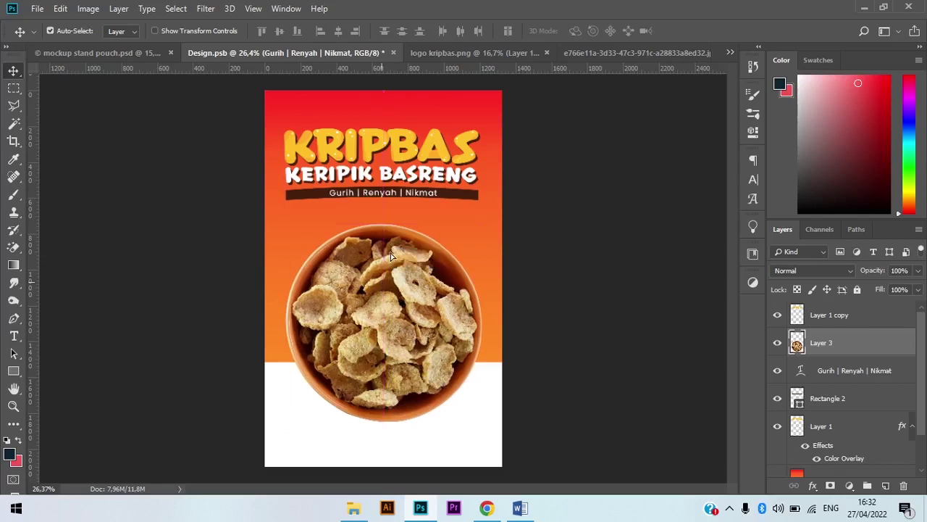
Step: Add a black Multiply drop shadow to the bowl layer with 69% opacity, keeping a 47 px distance and 24 px size
{"action": "left_click", "coordinate": [814, 487]}
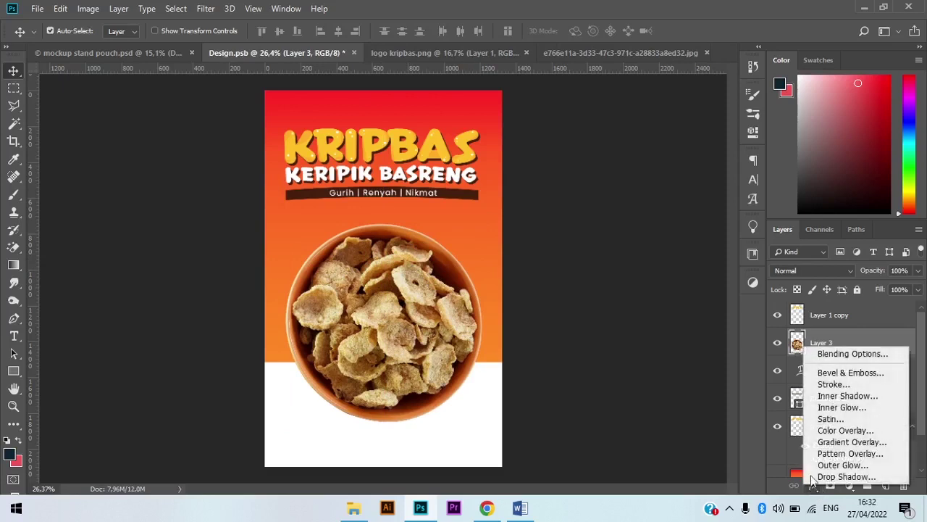
{"action": "left_click", "coordinate": [771, 464]}
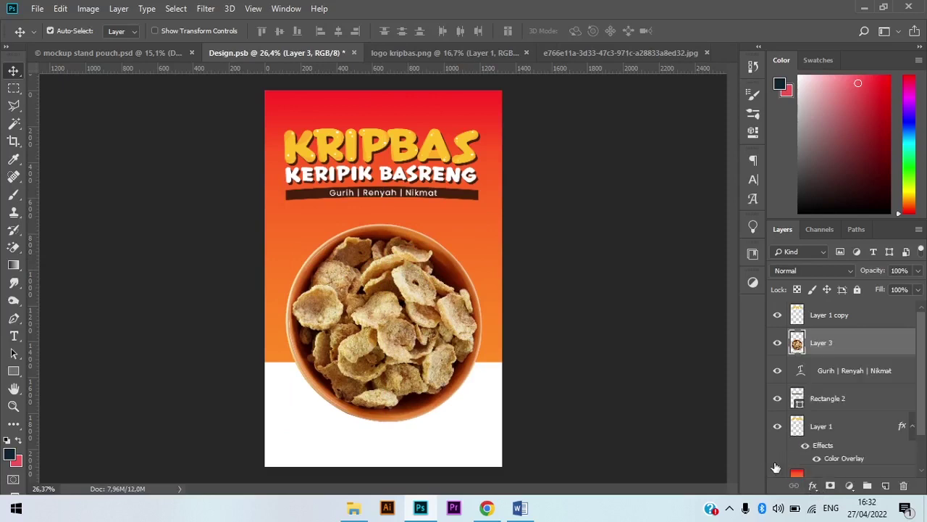
{"action": "left_click", "coordinate": [813, 487]}
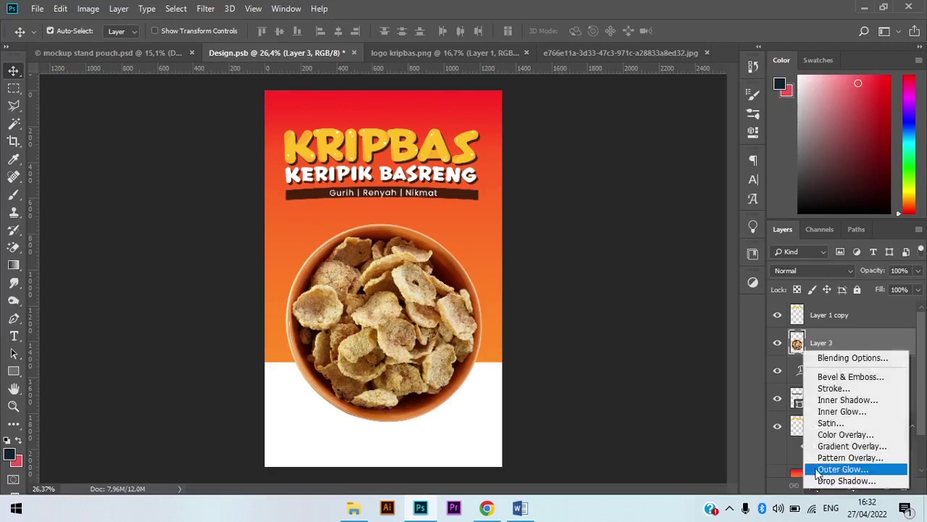
{"action": "left_click", "coordinate": [790, 467]}
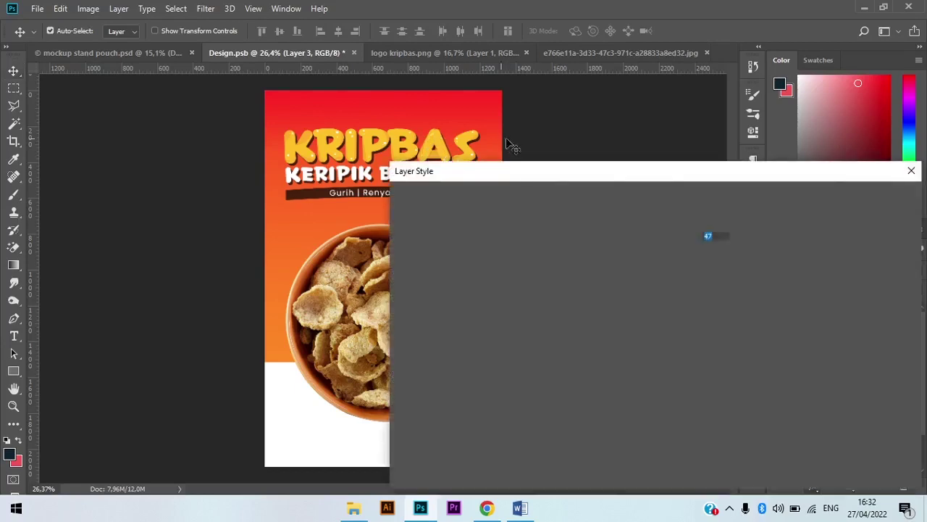
{"action": "left_click_drag", "start_coordinate": [522, 176], "coordinate": [643, 164]}
{"action": "left_click_drag", "start_coordinate": [391, 362], "coordinate": [399, 384]}
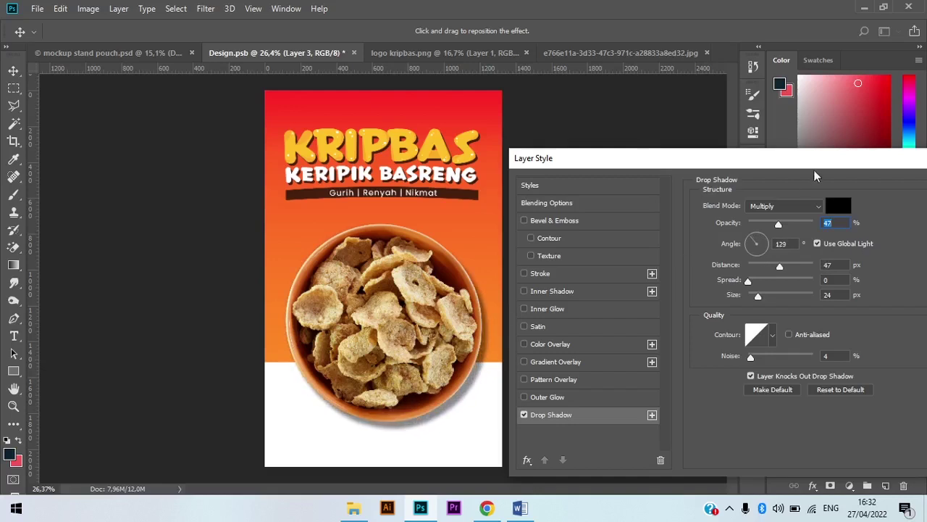
{"action": "left_click_drag", "start_coordinate": [790, 226], "coordinate": [792, 225]}
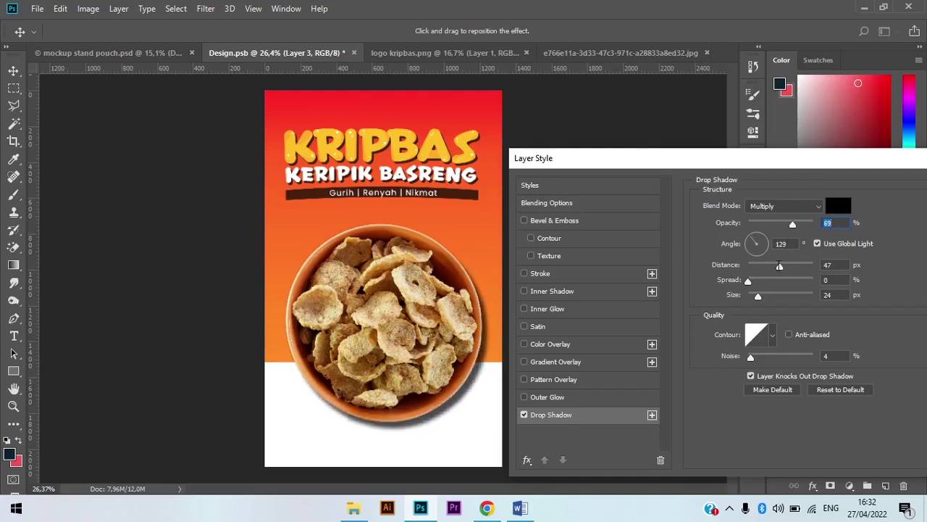
{"action": "mouse_move", "coordinate": [761, 300]}
{"action": "left_mouse_down"}
{"action": "mouse_move", "coordinate": [773, 300]}
{"action": "mouse_move", "coordinate": [751, 300]}
{"action": "mouse_move", "coordinate": [759, 300]}
{"action": "left_mouse_up"}
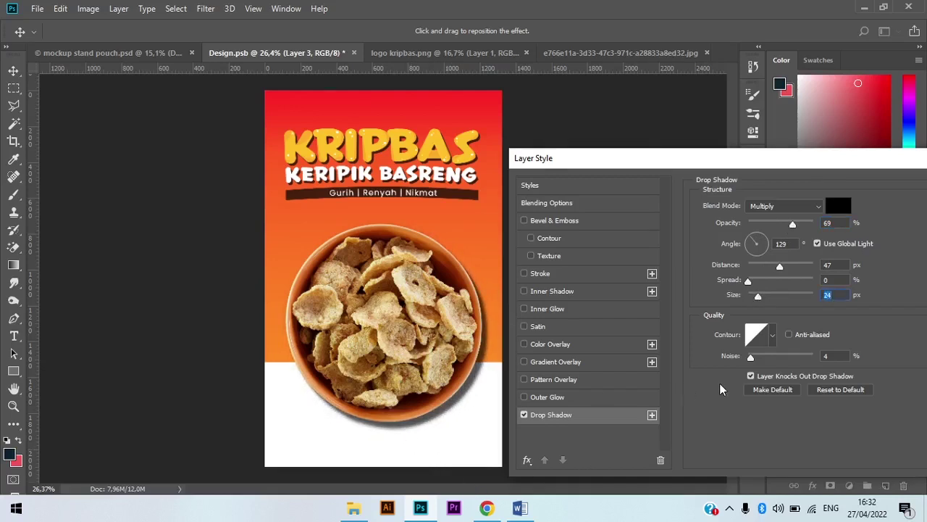
Step: Set the bowl shadow's opacity to 75% and its size to 43 px, and apply the layer style
{"action": "left_click_drag", "start_coordinate": [751, 362], "coordinate": [755, 360]}
{"action": "left_click_drag", "start_coordinate": [793, 224], "coordinate": [796, 224]}
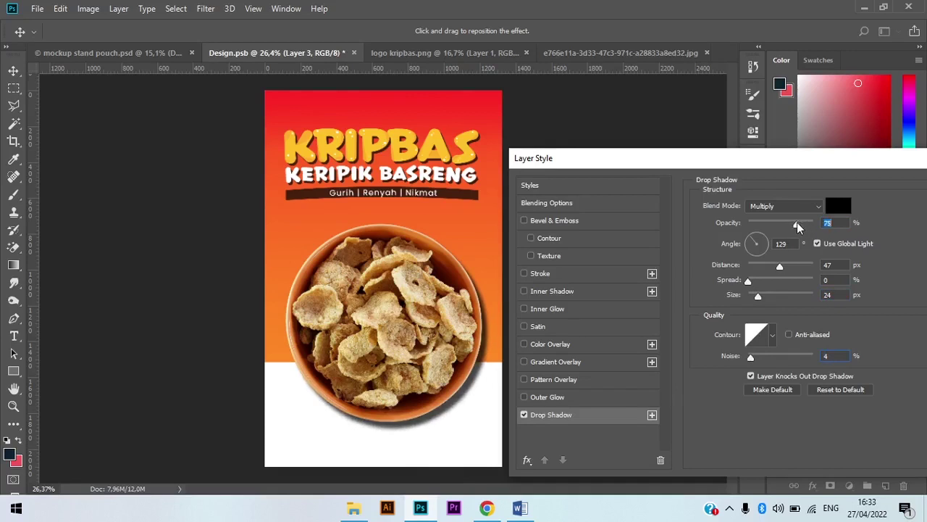
{"action": "left_click_drag", "start_coordinate": [758, 295], "coordinate": [763, 298]}
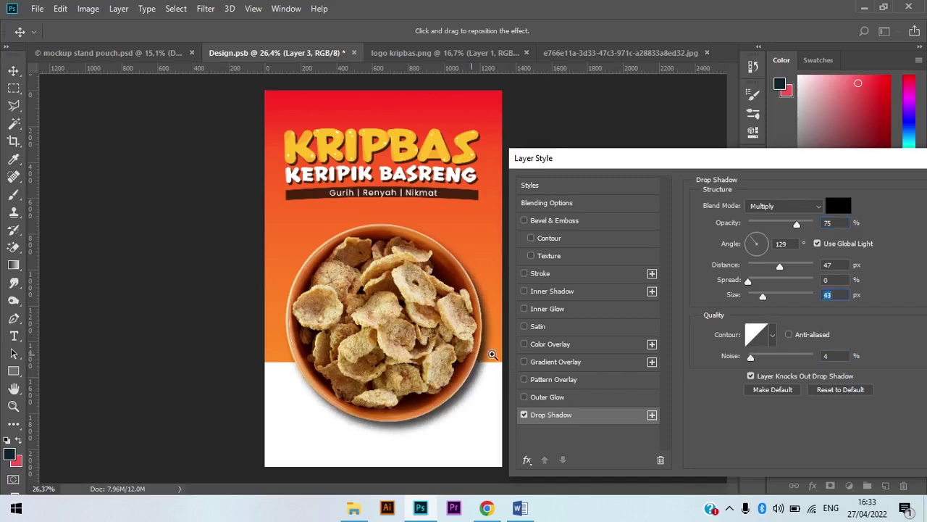
{"action": "left_click_drag", "start_coordinate": [492, 354], "coordinate": [291, 158]}
{"action": "scroll", "coordinate": [300, 217], "scroll_direction": "down", "scroll_amount": 3}
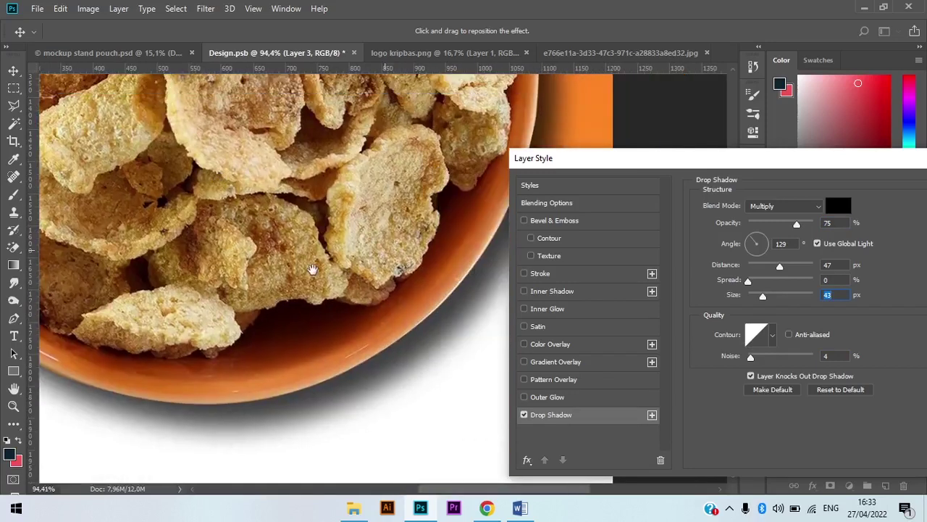
{"action": "left_click_drag", "start_coordinate": [457, 265], "coordinate": [398, 266]}
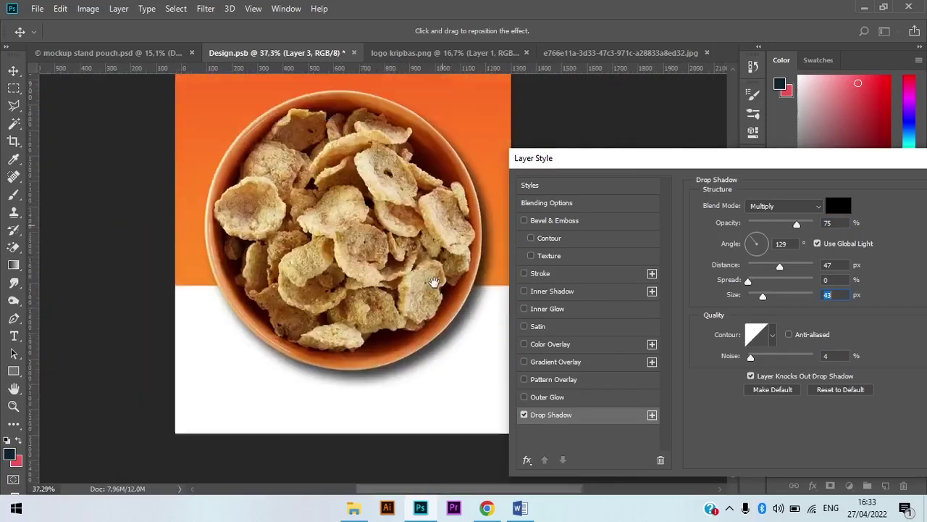
{"action": "left_click_drag", "start_coordinate": [690, 158], "coordinate": [362, 162]}
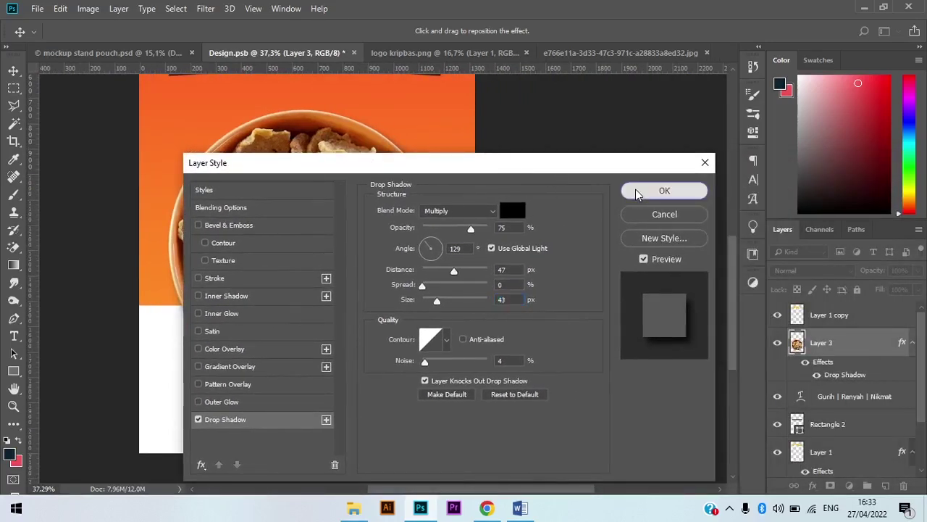
{"action": "left_click", "coordinate": [635, 190]}
Step: Switch to Word to review the slogan line in konsep packaging.docx, and return to the Photoshop design
{"action": "scroll", "coordinate": [398, 239], "scroll_direction": "down", "scroll_amount": 1}
{"action": "scroll", "coordinate": [398, 239], "scroll_direction": "down", "scroll_amount": 3}
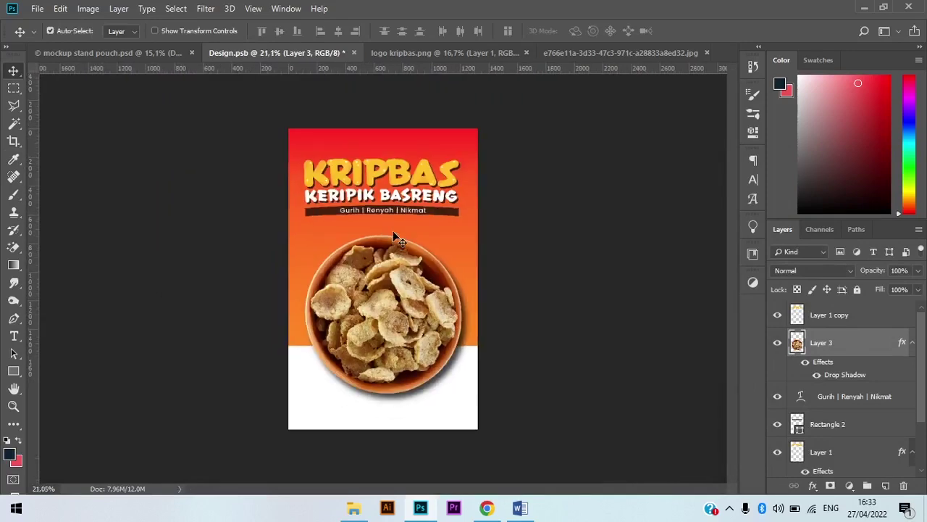
{"action": "scroll", "coordinate": [357, 312], "scroll_direction": "up", "scroll_amount": 1}
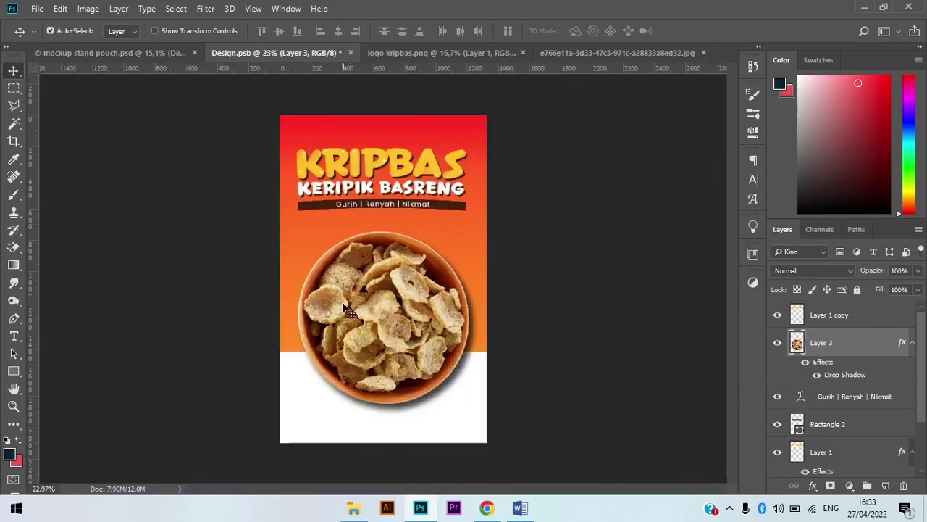
{"action": "scroll", "coordinate": [409, 339], "scroll_direction": "up", "scroll_amount": 1}
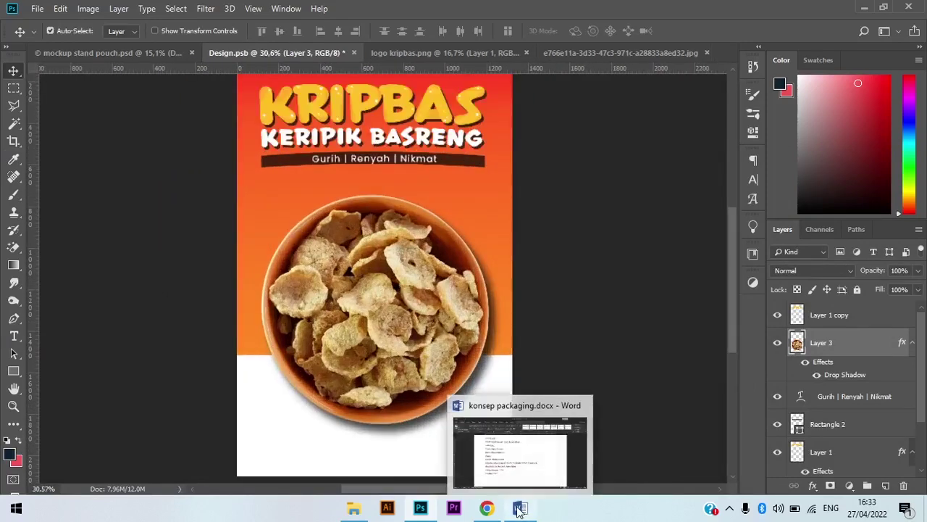
{"action": "left_click", "coordinate": [521, 509]}
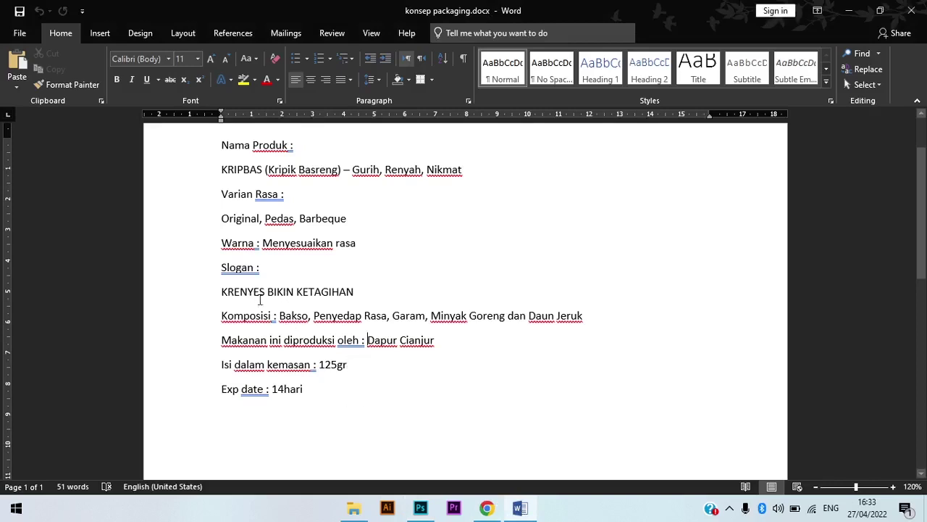
{"action": "left_click_drag", "start_coordinate": [219, 292], "coordinate": [354, 292]}
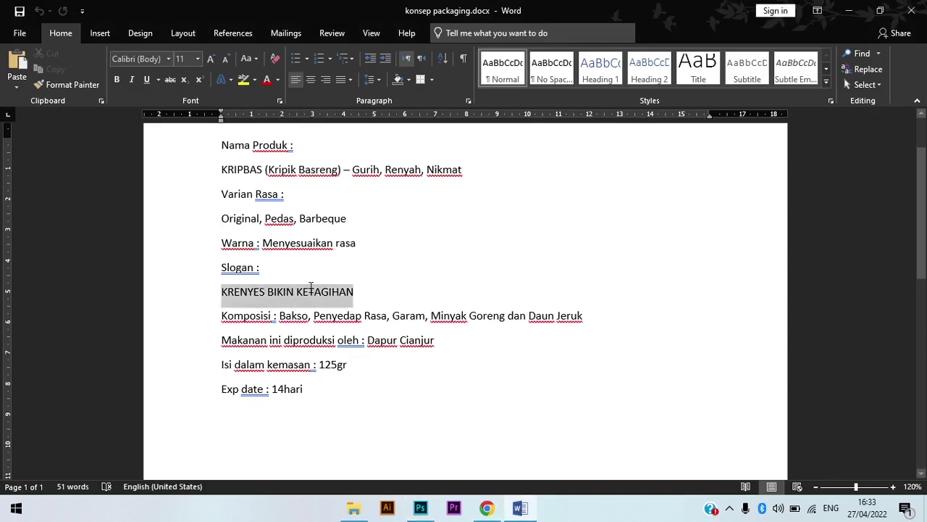
{"action": "left_click", "coordinate": [376, 320]}
{"action": "key", "text": "alt+Tab"}
{"action": "scroll", "coordinate": [376, 323], "scroll_direction": "down", "scroll_amount": 1}
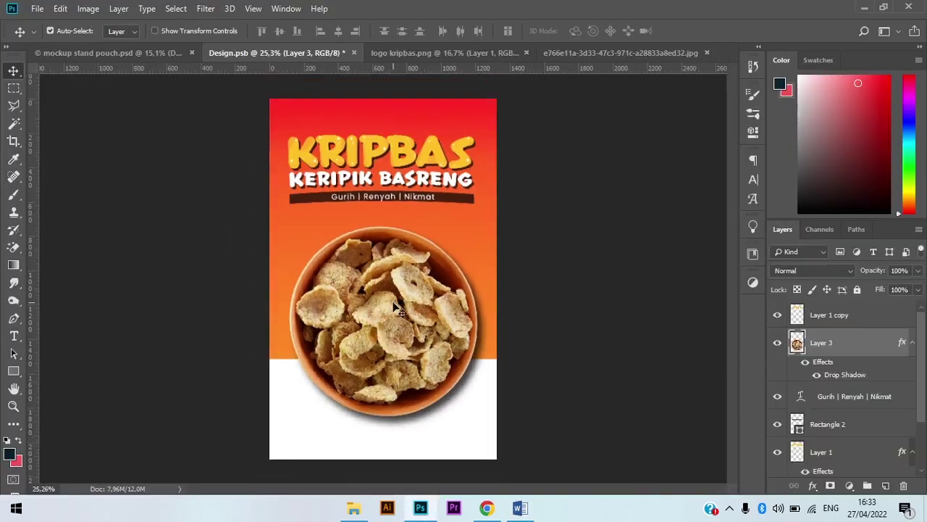
Step: Copy the slogan KRENYES BIKIN KETAGIHAN from the Word document and paste it as a new text layer over the bowl in Photoshop
{"action": "scroll", "coordinate": [375, 355], "scroll_direction": "up", "scroll_amount": 1}
{"action": "key", "text": "t"}
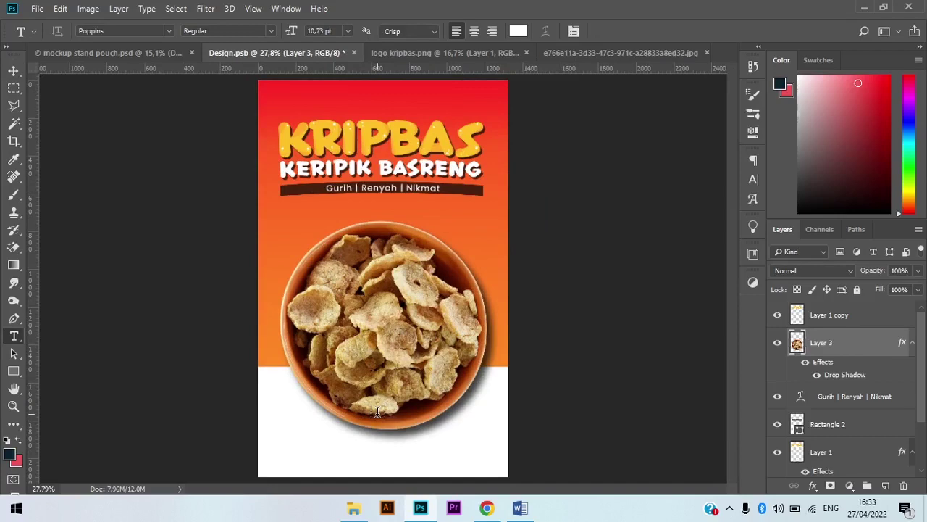
{"action": "left_click", "coordinate": [519, 507]}
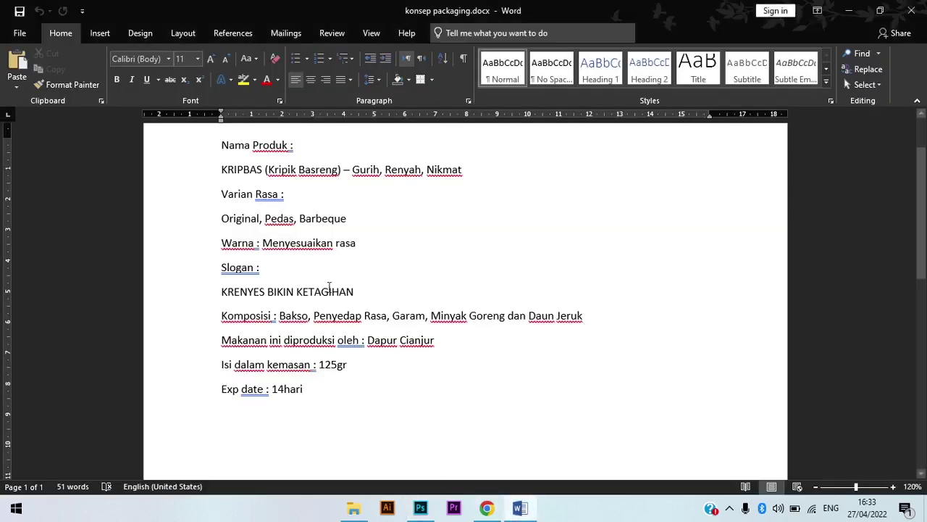
{"action": "left_click_drag", "start_coordinate": [360, 291], "coordinate": [221, 292]}
{"action": "key", "text": "ctrl+c"}
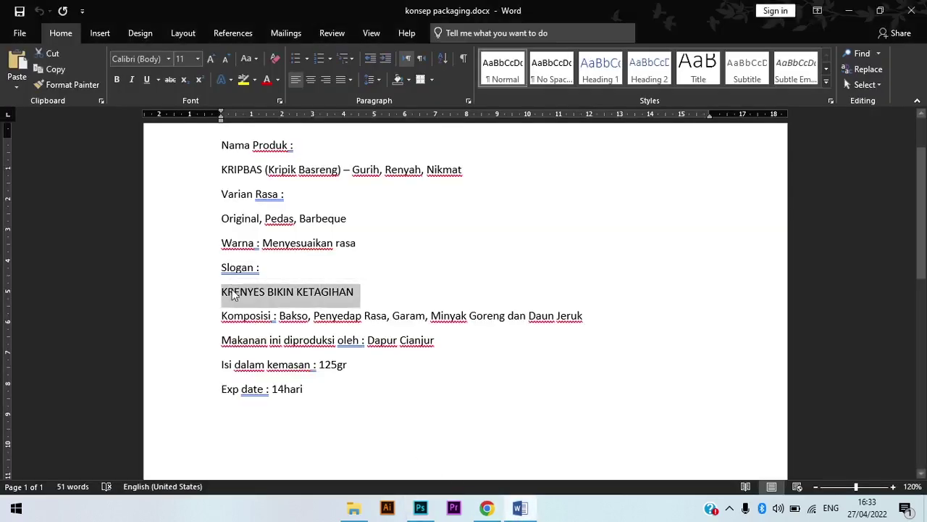
{"action": "key", "text": "alt+Tab"}
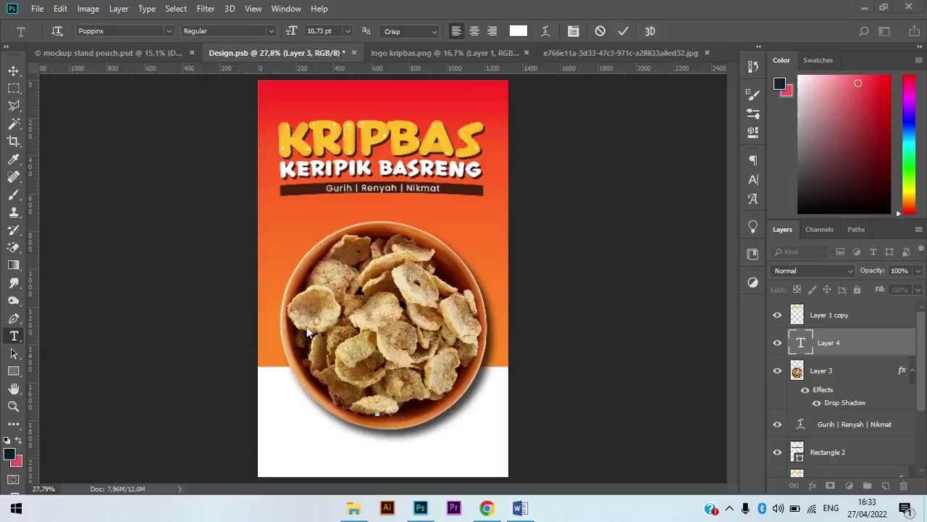
{"action": "key", "text": "ctrl+v"}
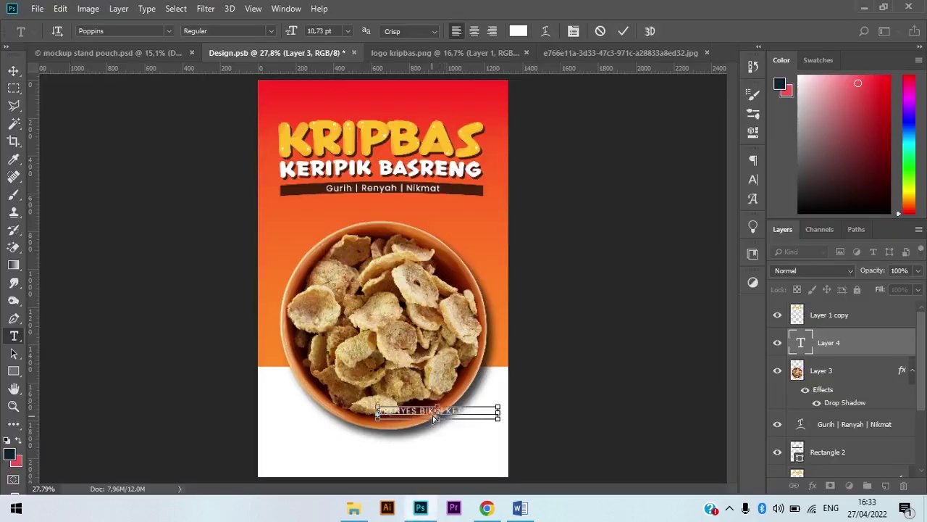
Step: Change the font of the whole slogan text to Krabby Patty Regular
{"action": "key", "text": "ctrl+a"}
{"action": "left_click", "coordinate": [154, 31]}
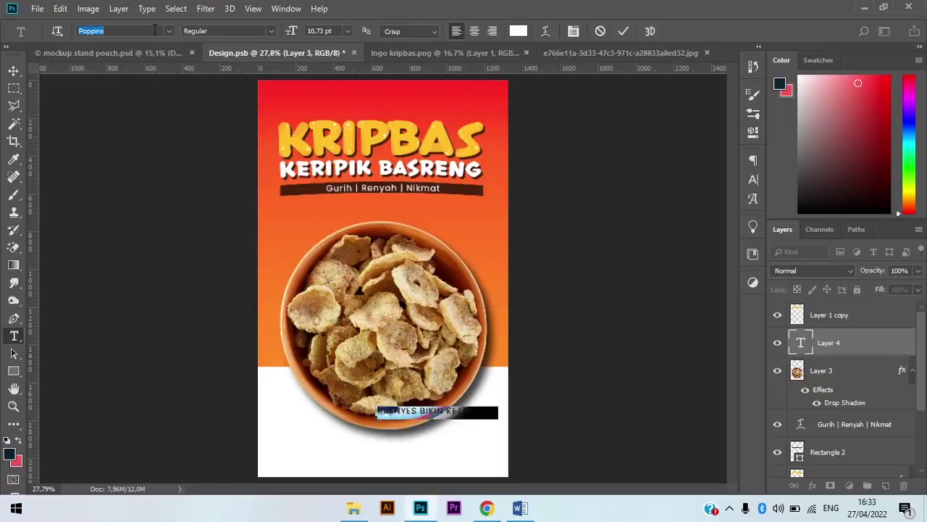
{"action": "type", "text": "kra"}
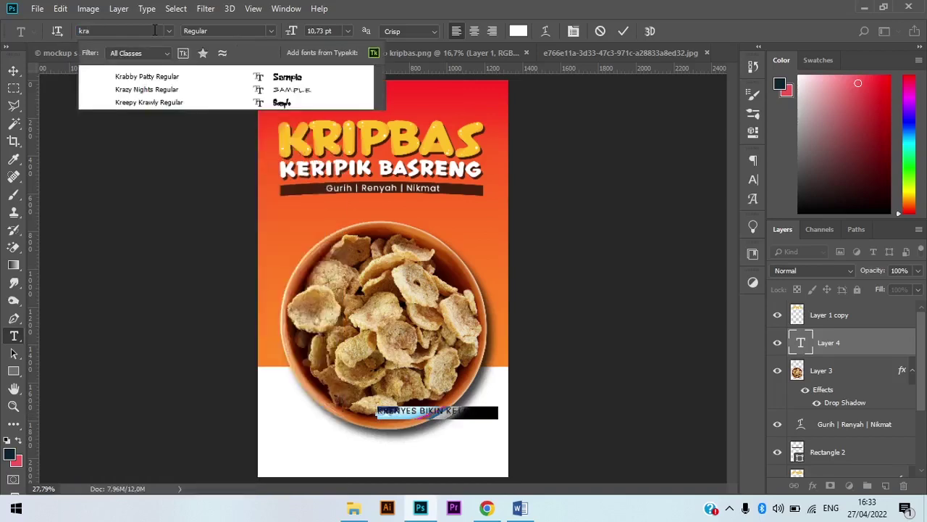
{"action": "left_click", "coordinate": [266, 76]}
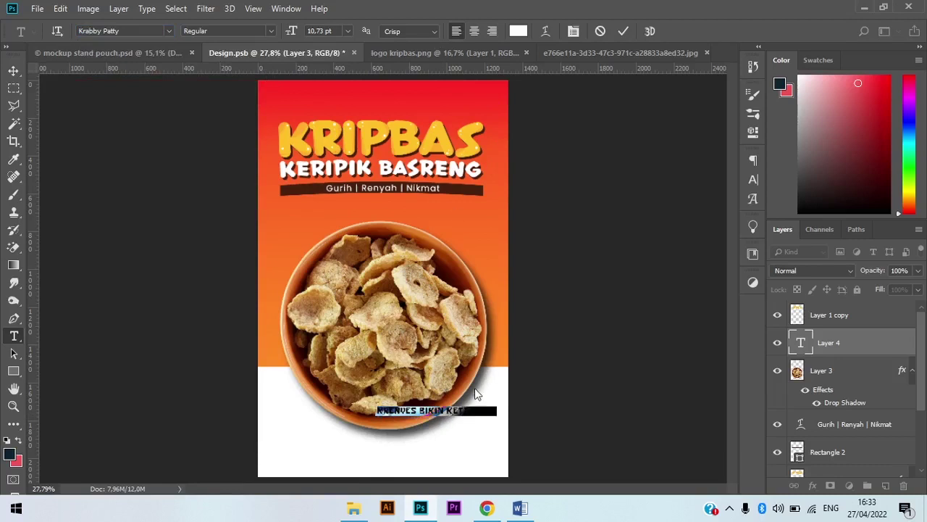
Step: Break the slogan into two lines after BIKIN and centre-align the text
{"action": "left_click", "coordinate": [421, 409]}
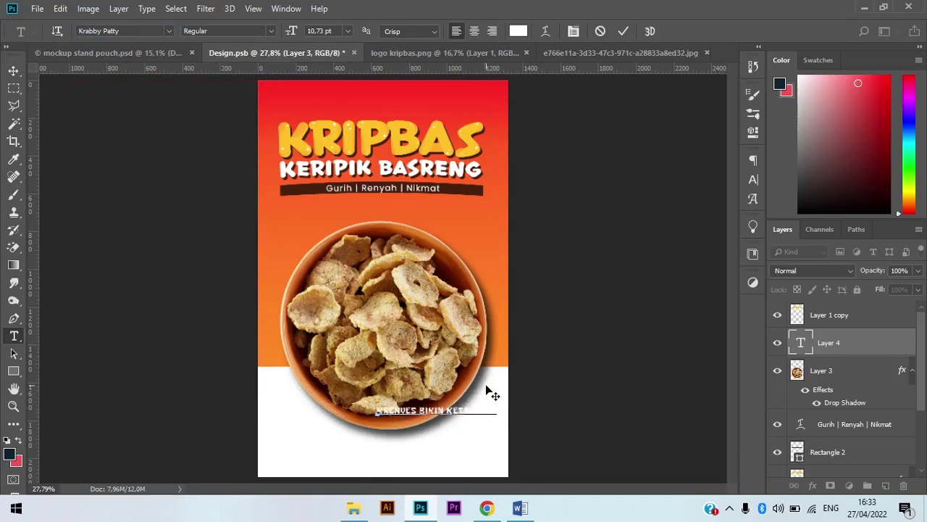
{"action": "key", "text": "Return"}
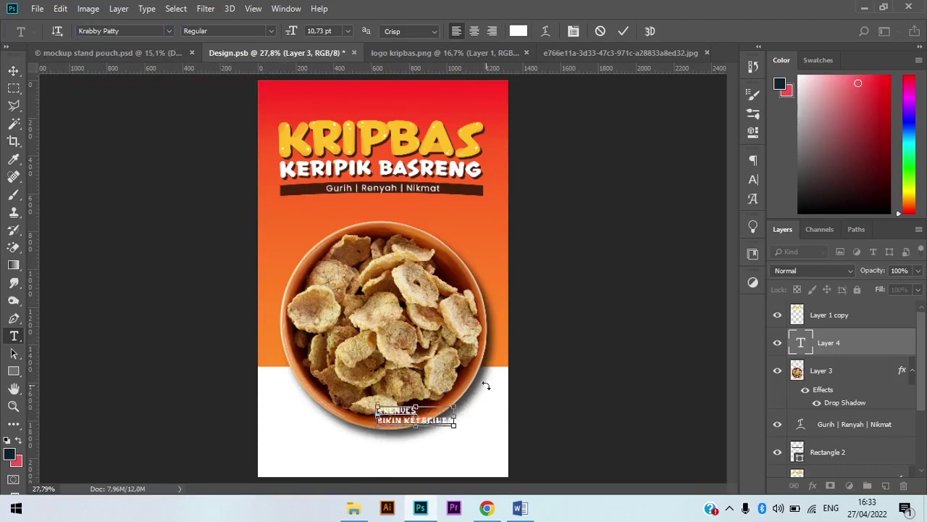
{"action": "key", "text": "BackSpace"}
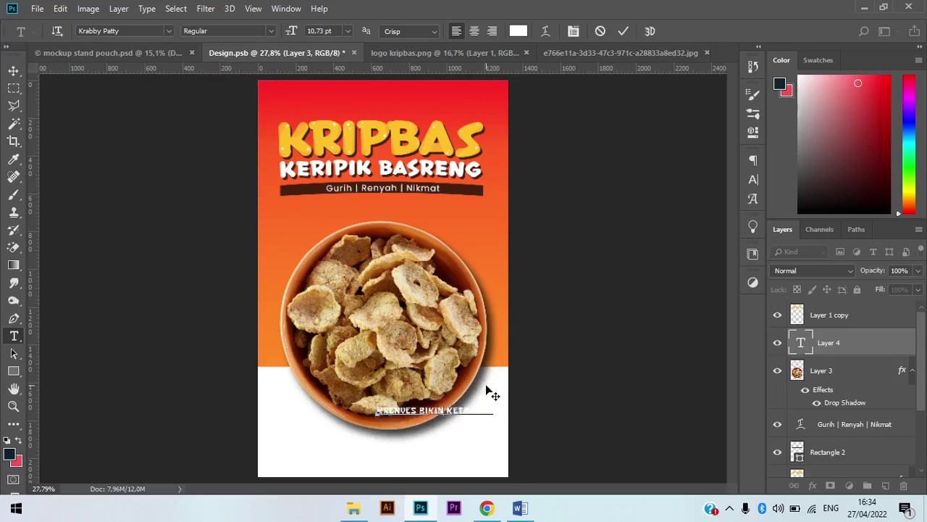
{"action": "key", "text": "Return"}
{"action": "key", "text": "ctrl+a"}
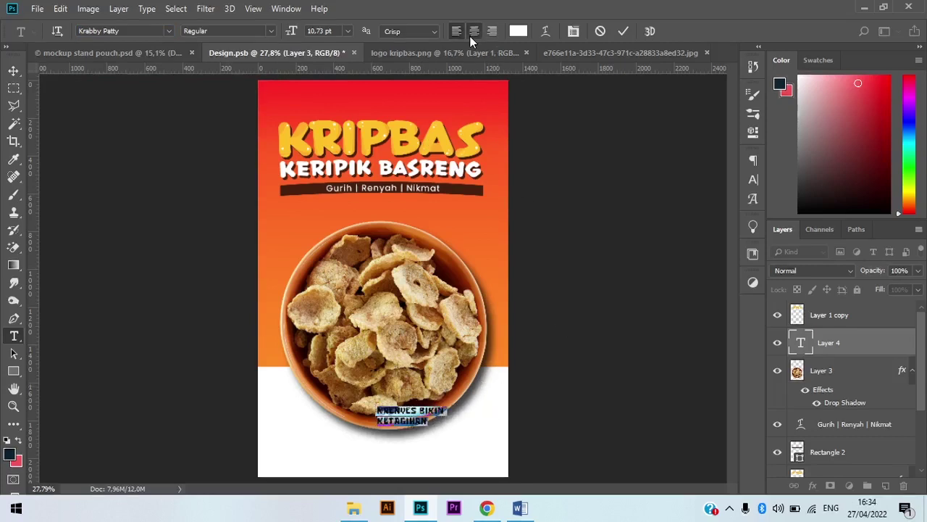
{"action": "left_click", "coordinate": [471, 34]}
Step: Set the slogan's tracking to 0 and size to 26,73 pt, and move it up just below the tagline bar
{"action": "left_click", "coordinate": [756, 178]}
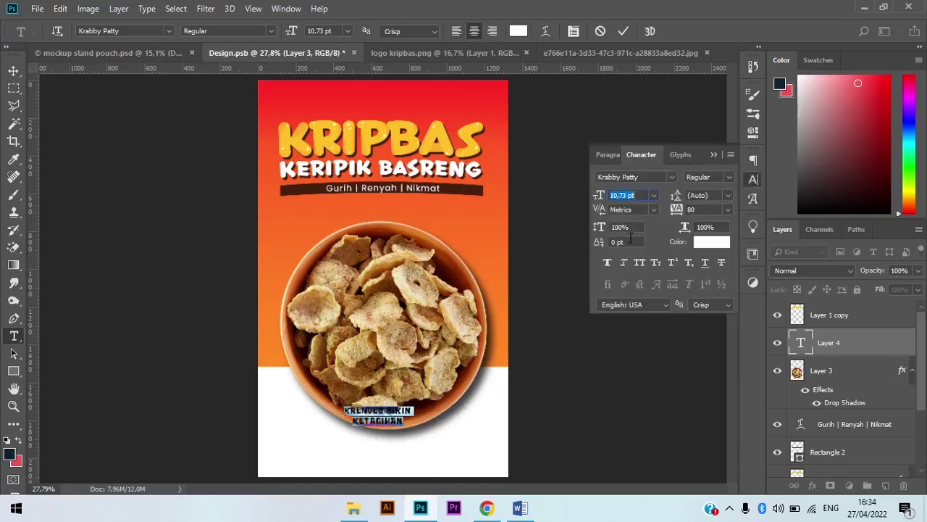
{"action": "left_click", "coordinate": [727, 209]}
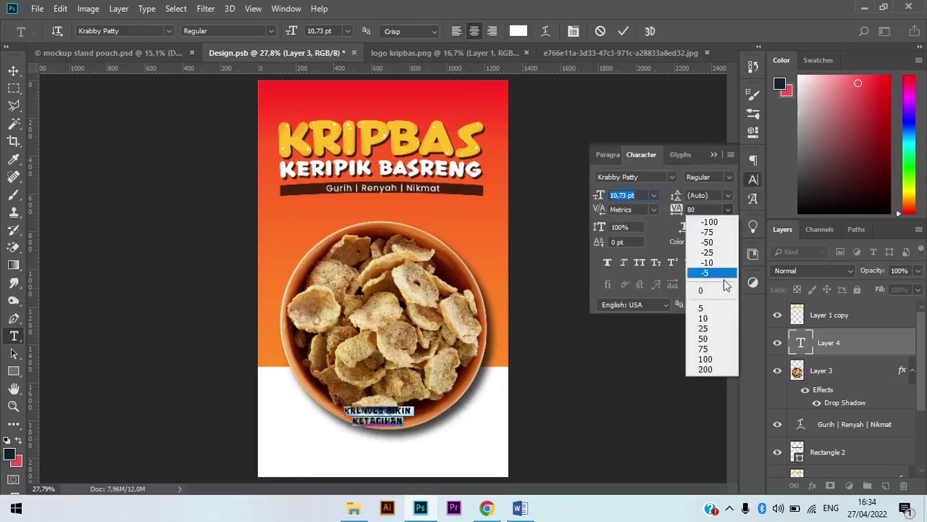
{"action": "left_click", "coordinate": [727, 288]}
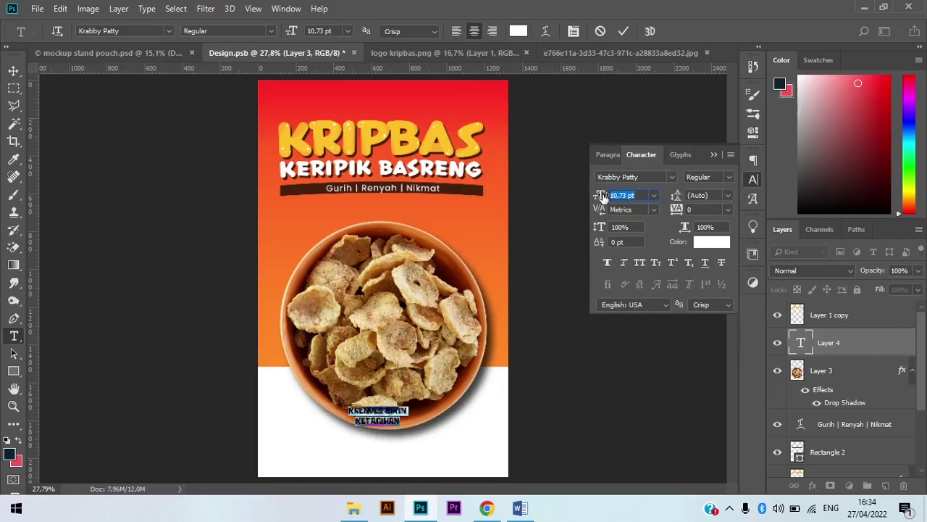
{"action": "left_click_drag", "start_coordinate": [600, 195], "coordinate": [614, 197]}
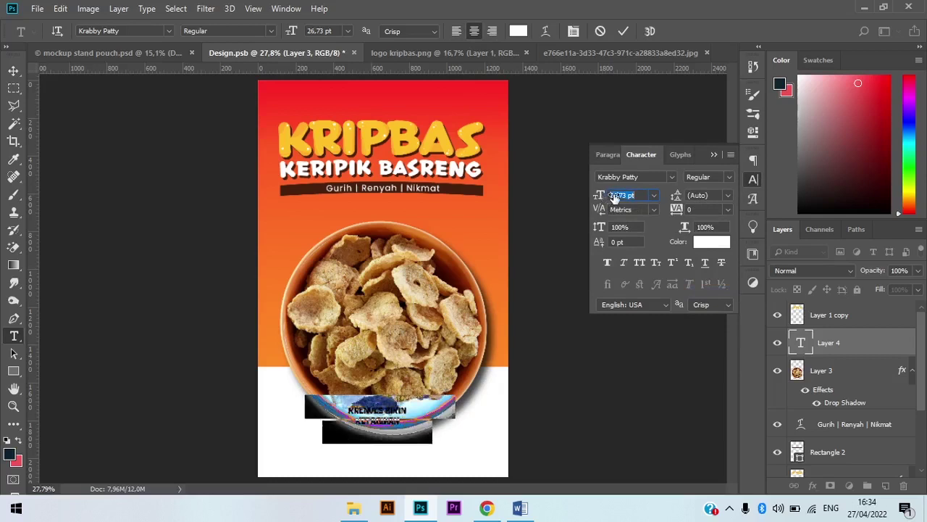
{"action": "left_click", "coordinate": [411, 414]}
{"action": "left_click_drag", "start_coordinate": [432, 411], "coordinate": [431, 225]}
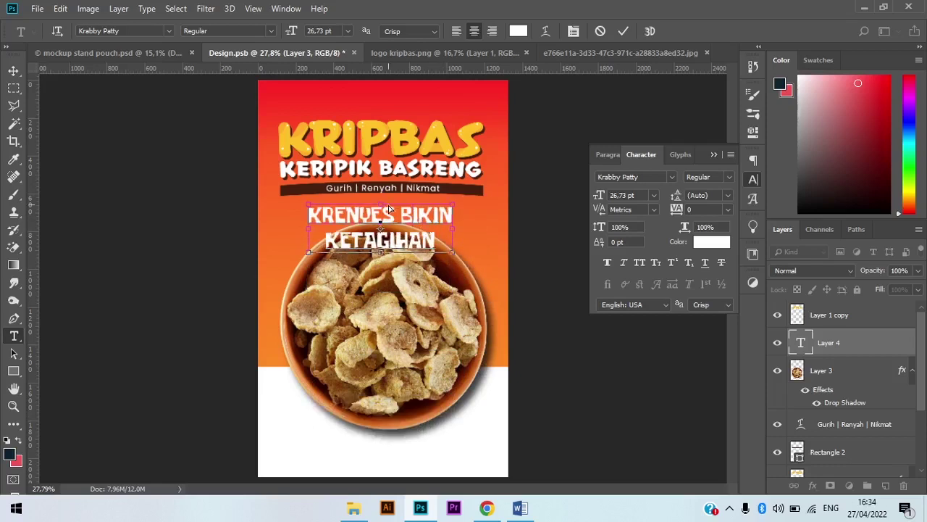
Step: Select the whole slogan text and preview the Poppins and Quicksand font styles on it
{"action": "key", "text": "ctrl+a"}
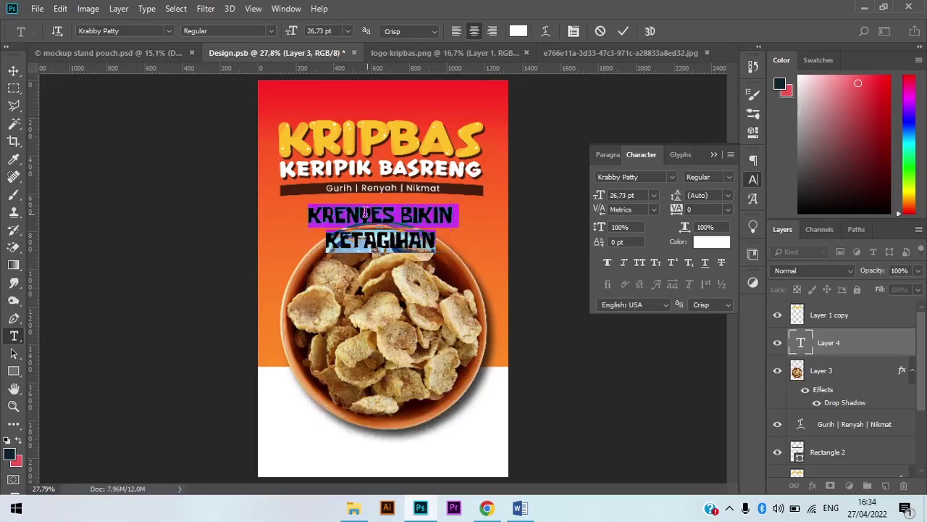
{"action": "left_click", "coordinate": [144, 30]}
{"action": "type", "text": "pop"}
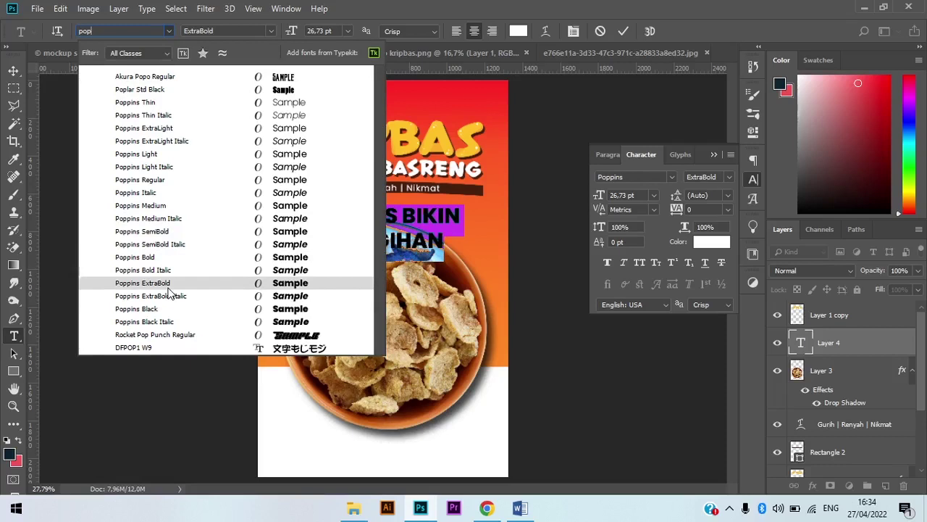
{"action": "left_click", "coordinate": [142, 27]}
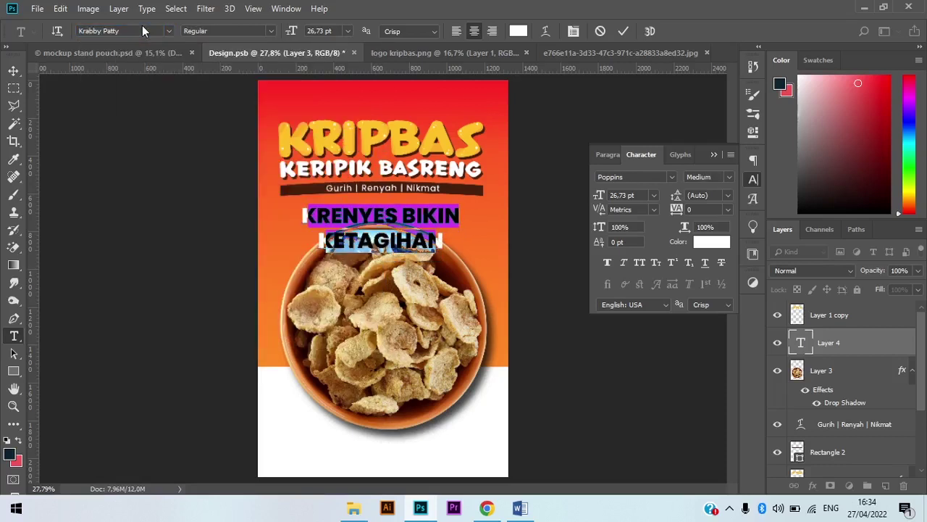
{"action": "left_click", "coordinate": [139, 29]}
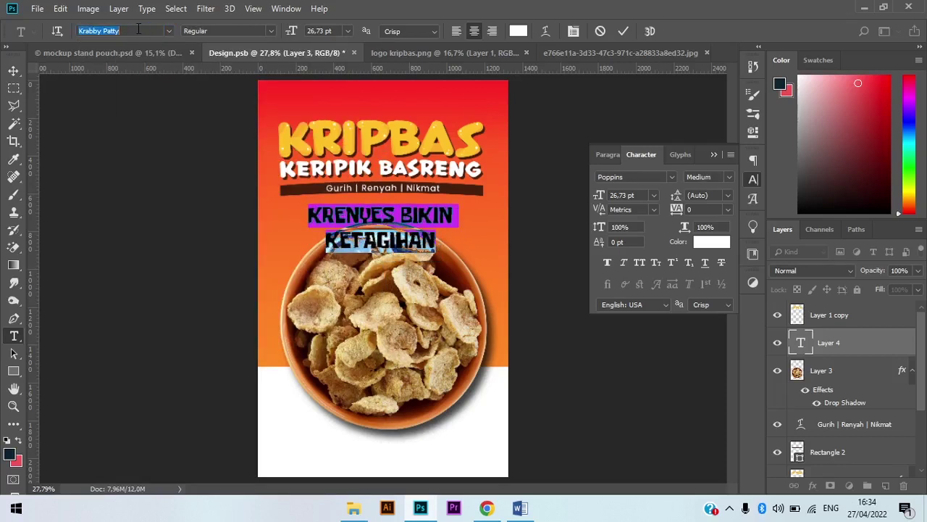
{"action": "type", "text": "qui"}
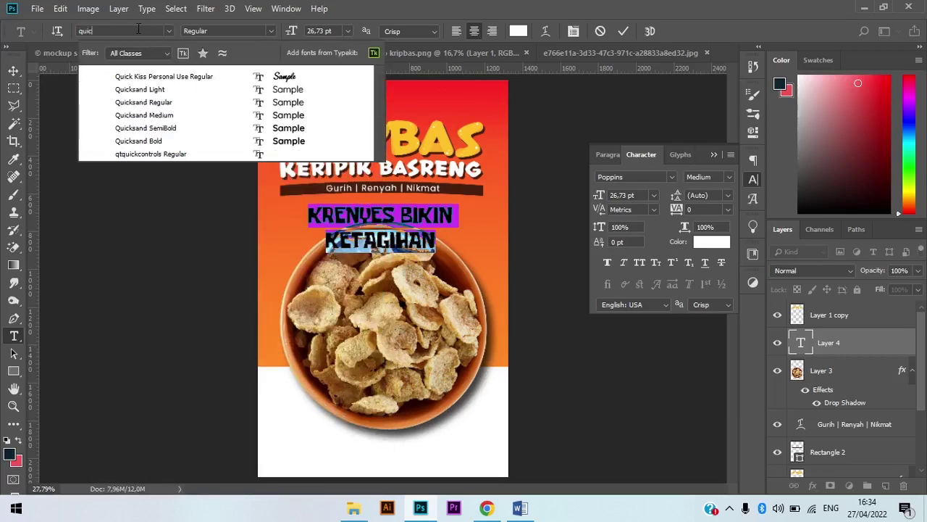
{"action": "type", "text": "c"}
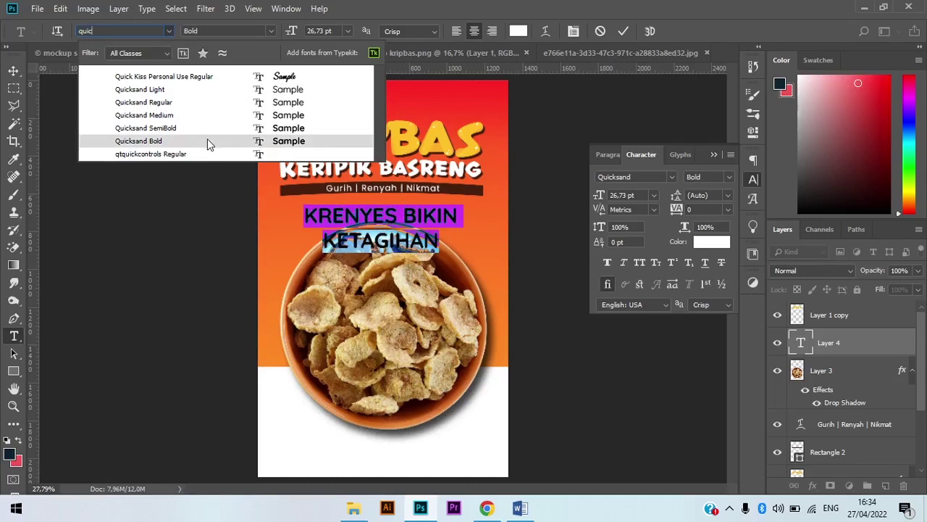
{"action": "key", "text": "Up"}
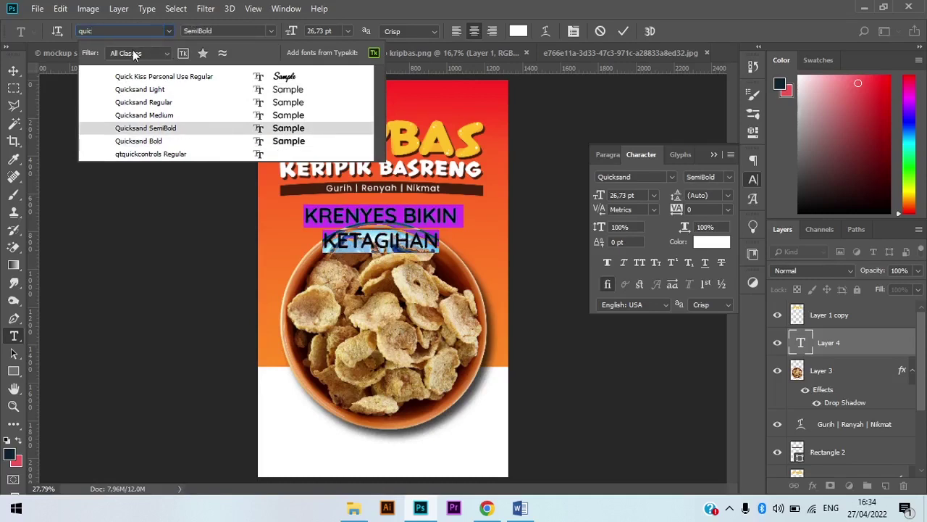
{"action": "left_click", "coordinate": [132, 53]}
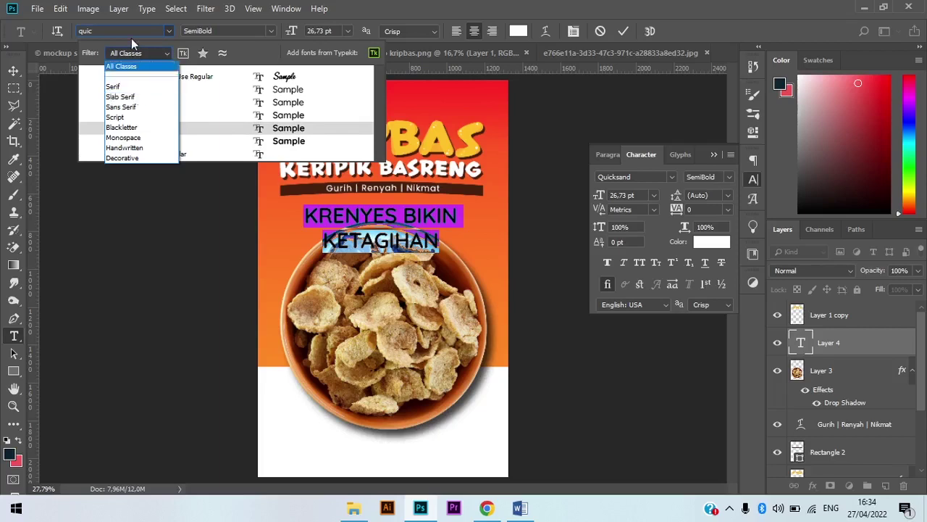
{"action": "left_click", "coordinate": [132, 39]}
{"action": "left_click", "coordinate": [131, 29]}
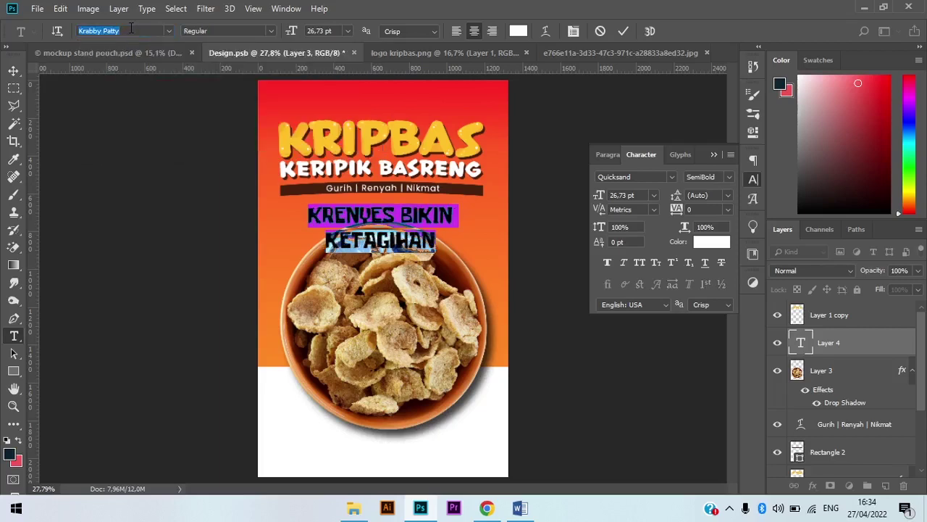
Step: Browse the installed fonts and change the slogan's font to Berlin Sans FB Demi Bold
{"action": "left_click", "coordinate": [171, 32]}
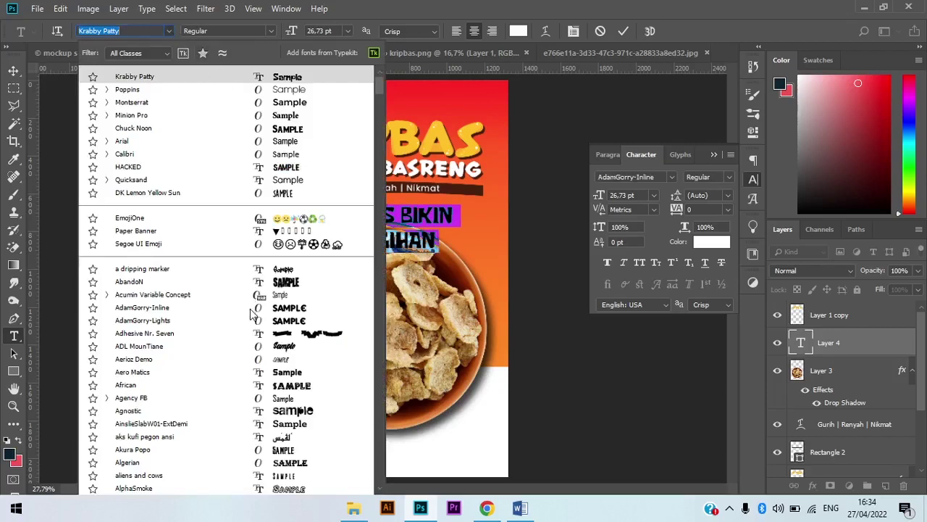
{"action": "scroll", "coordinate": [252, 313], "scroll_direction": "down", "scroll_amount": 2}
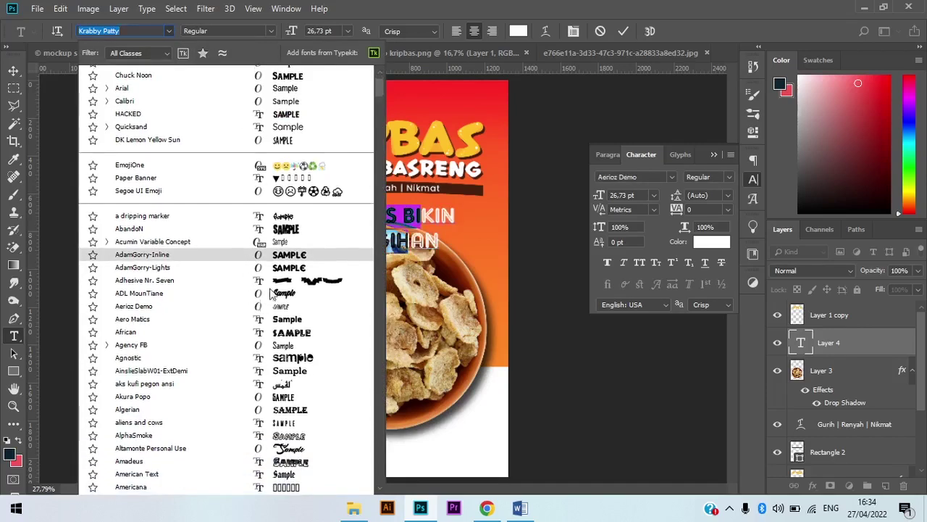
{"action": "scroll", "coordinate": [265, 304], "scroll_direction": "down", "scroll_amount": 3}
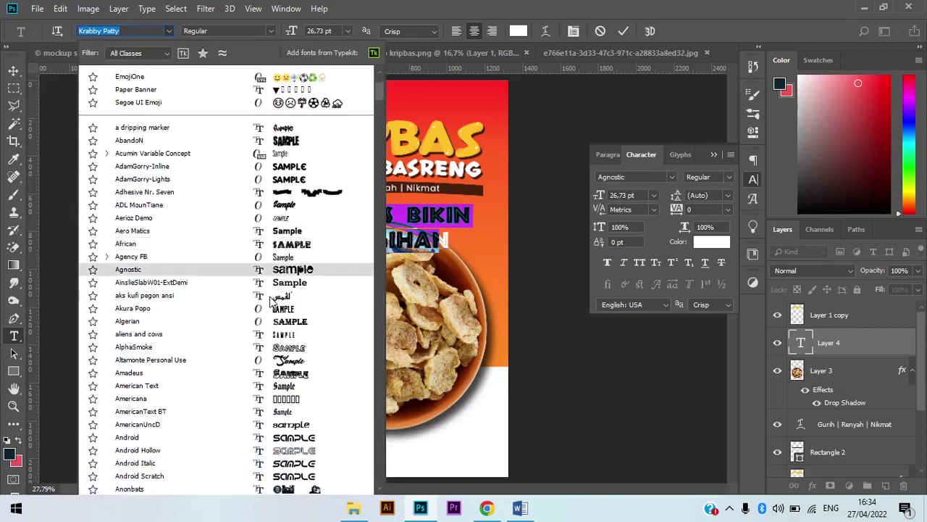
{"action": "scroll", "coordinate": [272, 297], "scroll_direction": "down", "scroll_amount": 3}
{"action": "scroll", "coordinate": [272, 303], "scroll_direction": "down", "scroll_amount": 10}
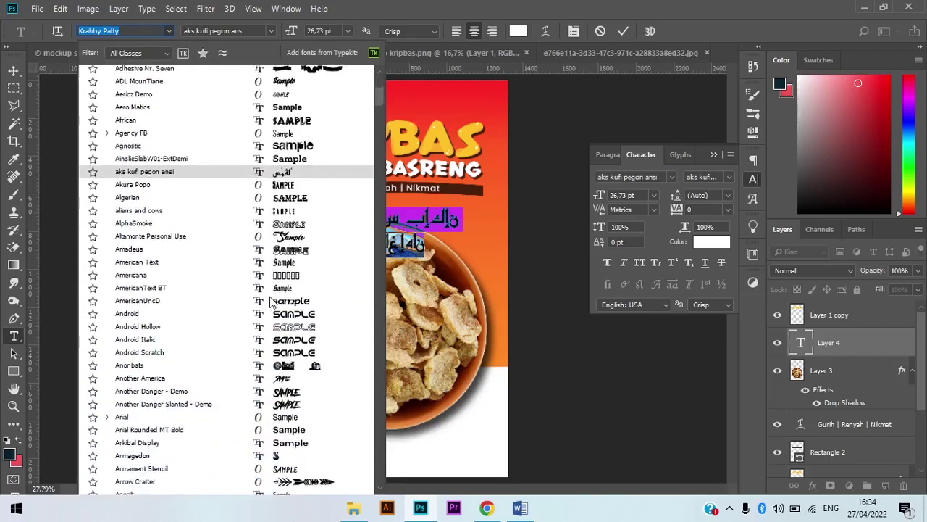
{"action": "scroll", "coordinate": [272, 303], "scroll_direction": "down", "scroll_amount": 6}
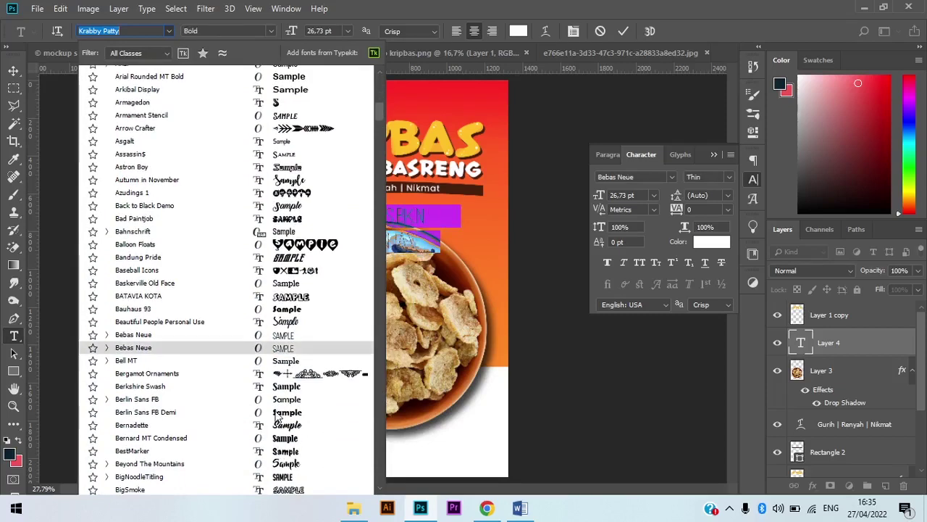
{"action": "left_click", "coordinate": [278, 415]}
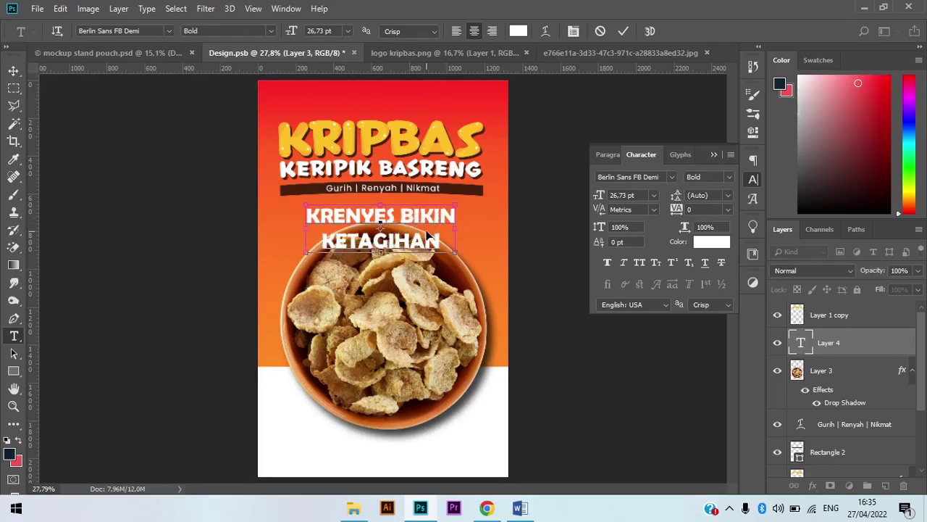
Step: Move the slogan down over the bowl's lower edge and set its size to 32,73 pt with 27,4 pt leading
{"action": "left_click_drag", "start_coordinate": [428, 235], "coordinate": [424, 422]}
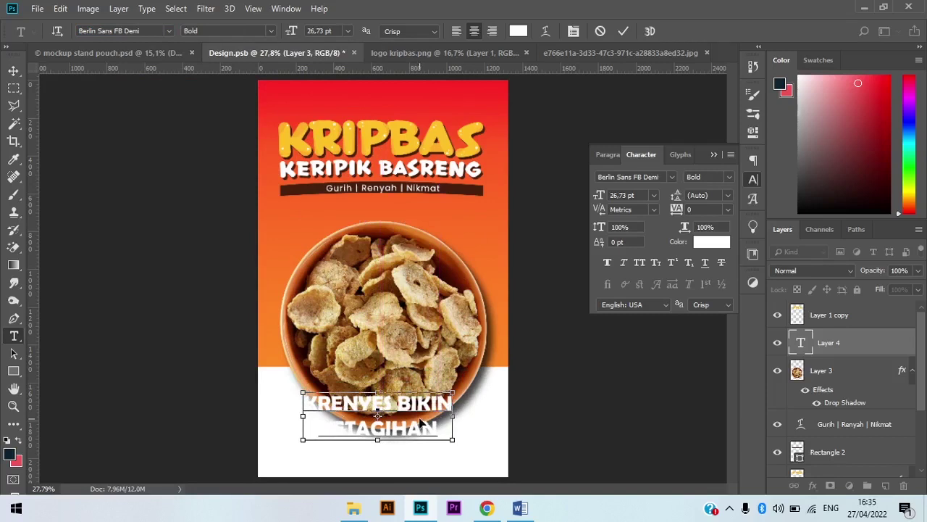
{"action": "key", "text": "ctrl+a"}
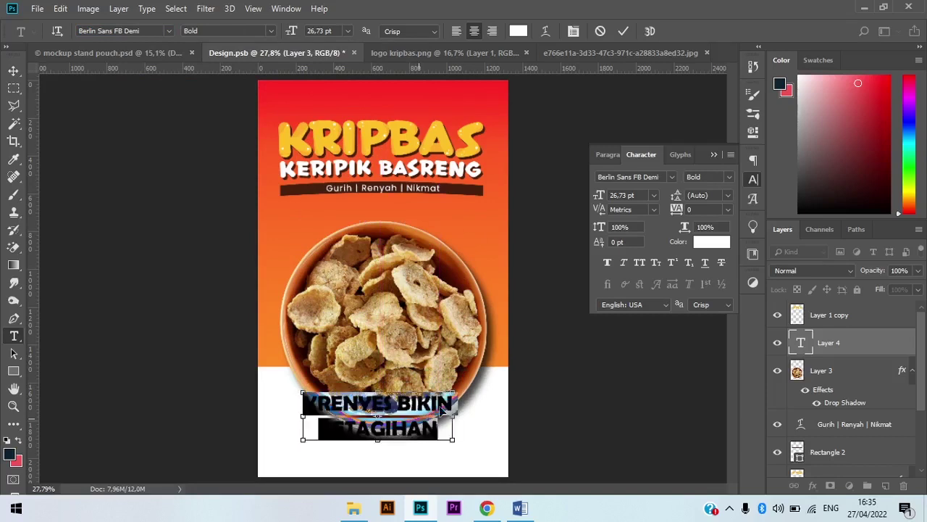
{"action": "left_click_drag", "start_coordinate": [679, 196], "coordinate": [673, 197]}
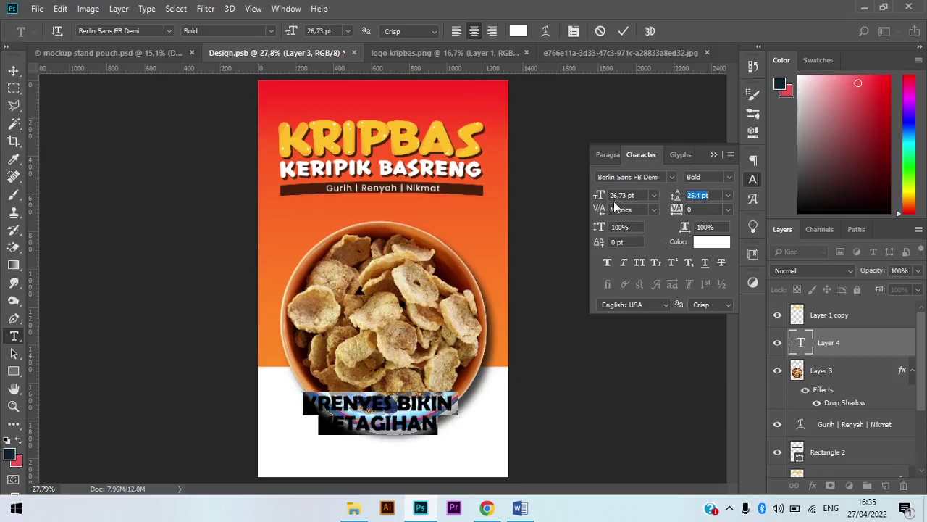
{"action": "left_click_drag", "start_coordinate": [600, 196], "coordinate": [607, 197]}
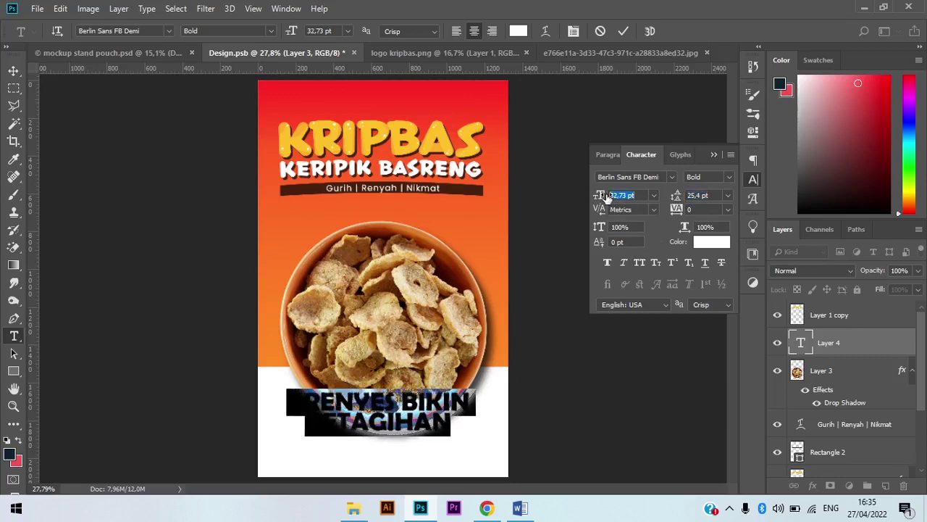
{"action": "left_click_drag", "start_coordinate": [674, 197], "coordinate": [676, 197]}
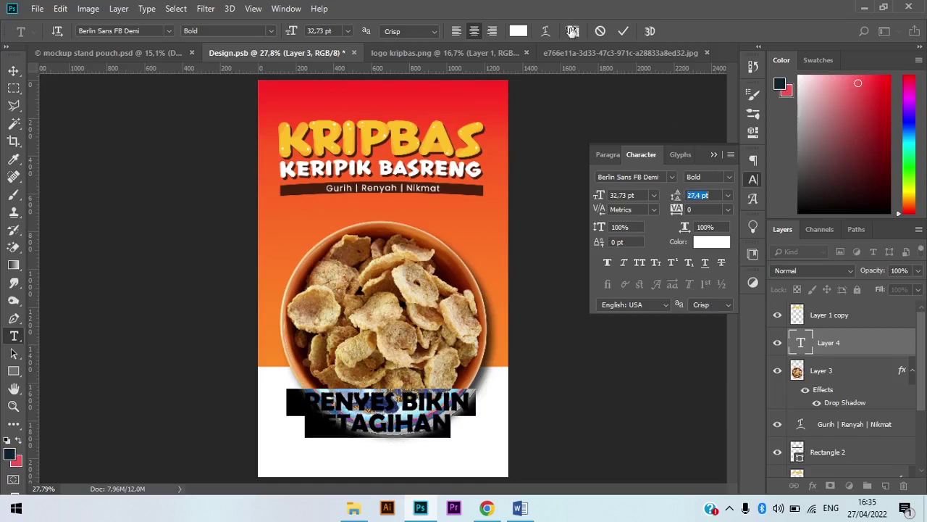
Step: Warp the slogan with a horizontal Arc at 3% bend and commit the text edit
{"action": "left_click", "coordinate": [549, 31]}
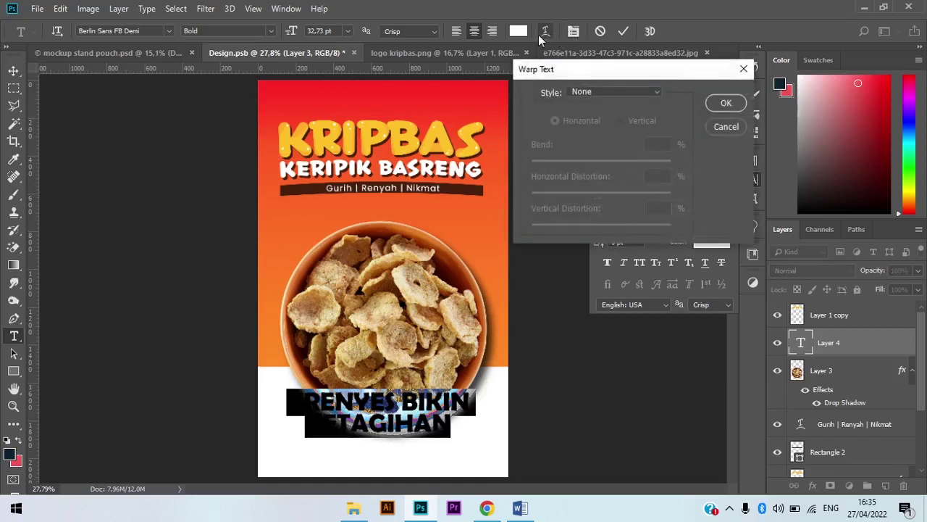
{"action": "left_click", "coordinate": [610, 97]}
{"action": "left_click", "coordinate": [600, 129]}
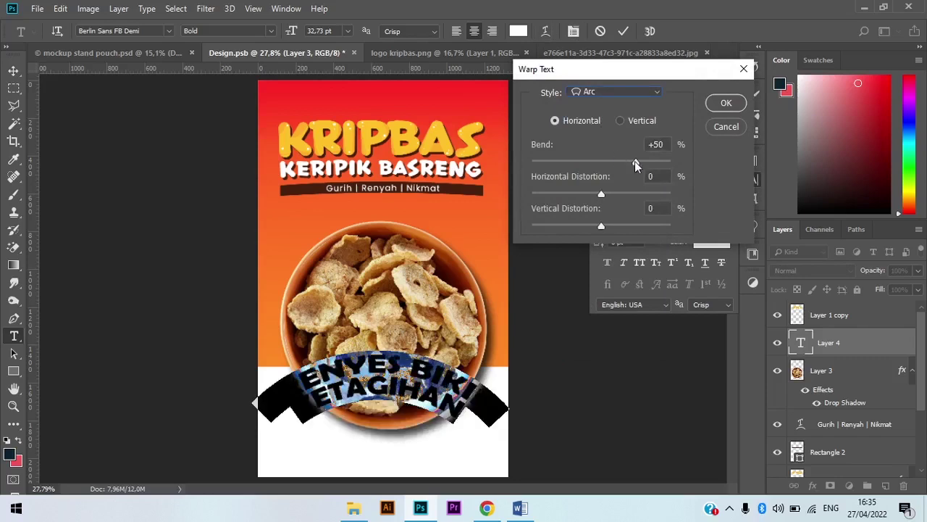
{"action": "left_click_drag", "start_coordinate": [636, 161], "coordinate": [604, 164]}
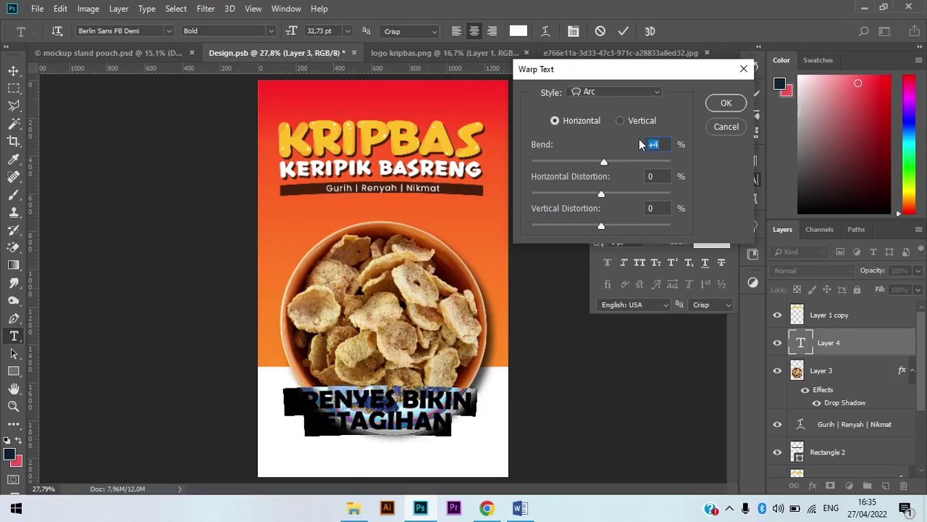
{"action": "type", "text": "3"}
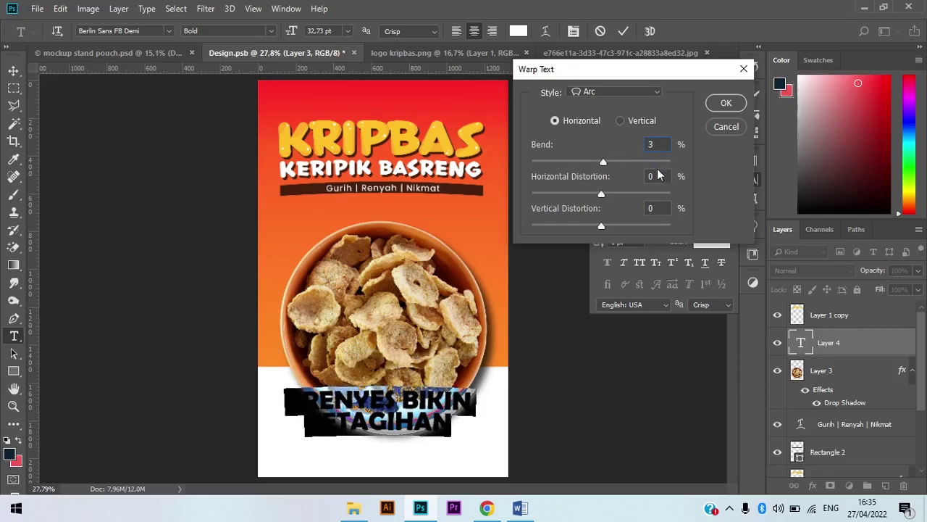
{"action": "left_click", "coordinate": [724, 103]}
{"action": "left_click", "coordinate": [444, 423]}
{"action": "scroll", "coordinate": [413, 419], "scroll_direction": "up", "scroll_amount": 4}
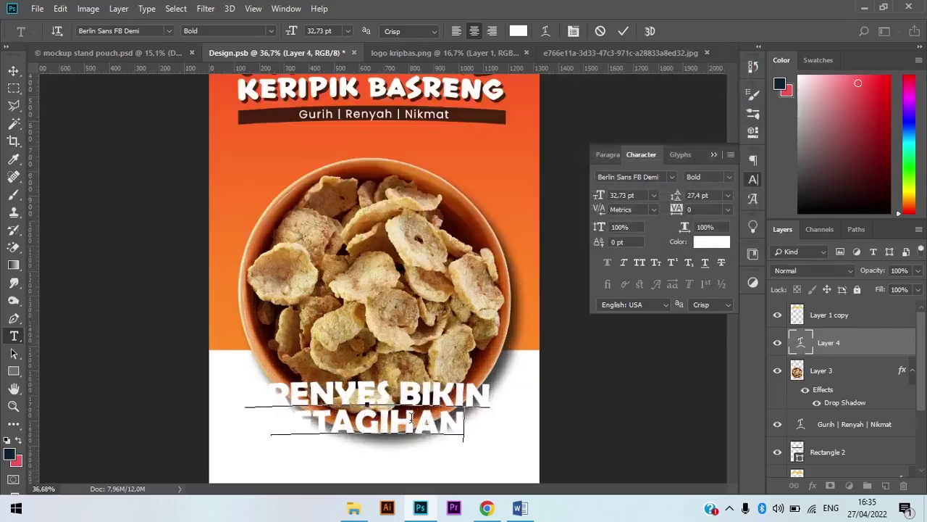
{"action": "scroll", "coordinate": [412, 419], "scroll_direction": "down", "scroll_amount": 2}
{"action": "scroll", "coordinate": [412, 418], "scroll_direction": "up", "scroll_amount": 1}
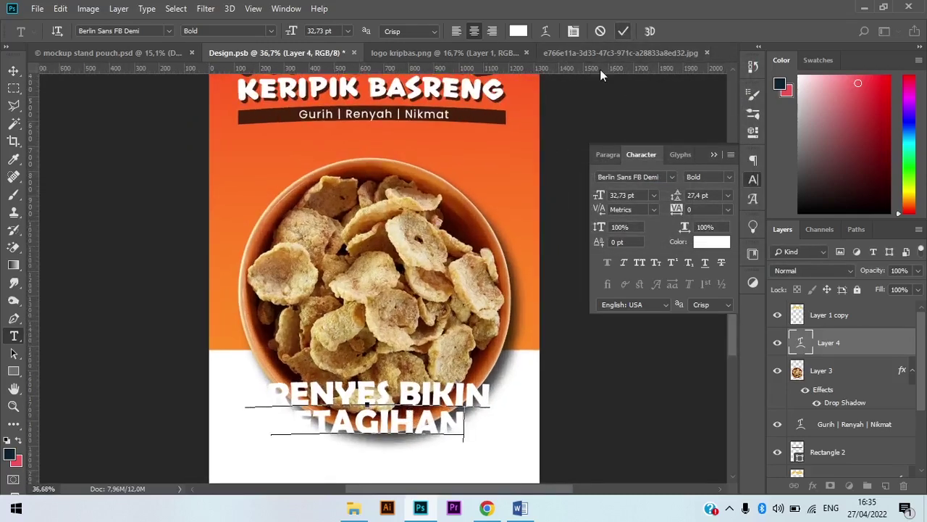
{"action": "left_click", "coordinate": [623, 31]}
Step: Move the slogan slightly down and recolour it dark brown 47200d, sampled from the tagline bar
{"action": "key", "text": "v"}
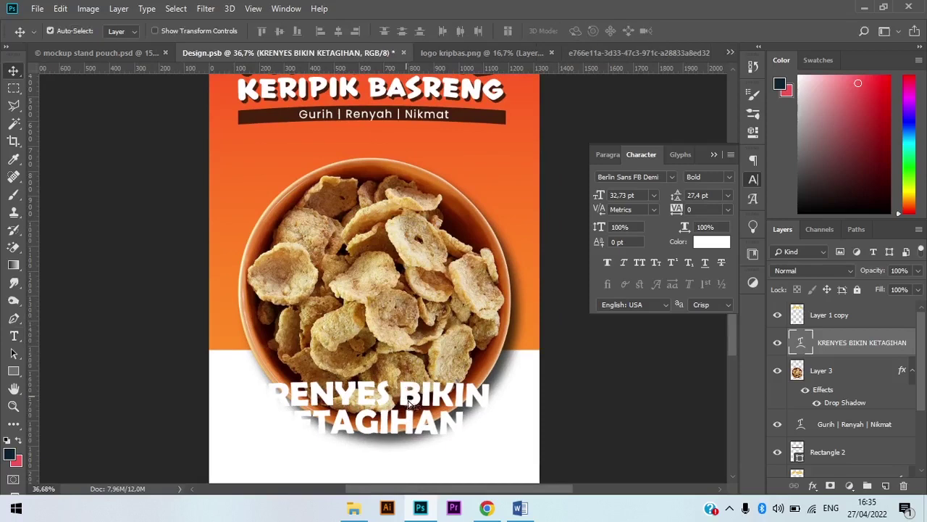
{"action": "left_click_drag", "start_coordinate": [409, 403], "coordinate": [417, 414]}
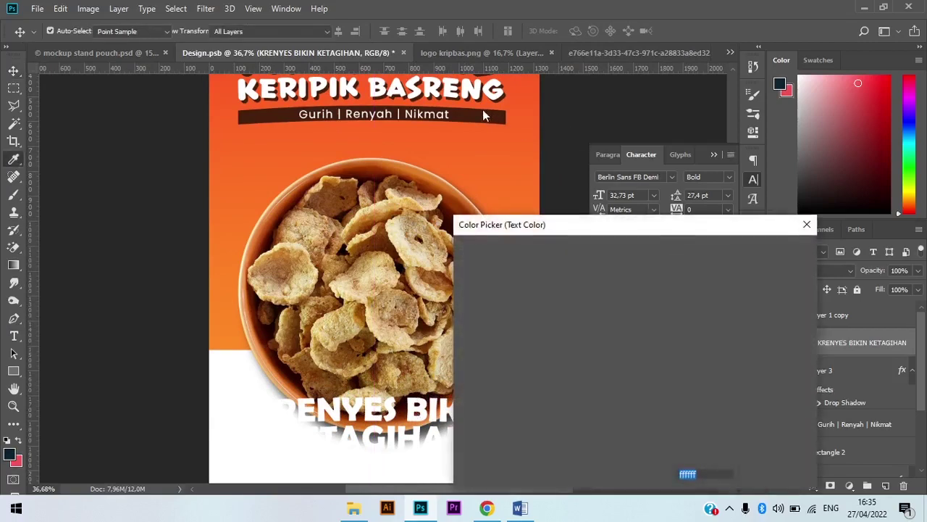
{"action": "left_click", "coordinate": [484, 116]}
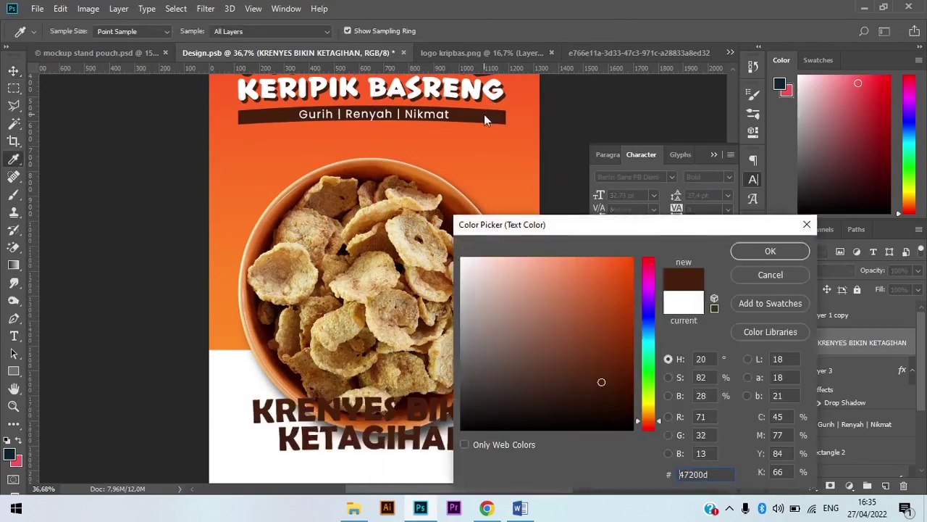
{"action": "left_click", "coordinate": [770, 252]}
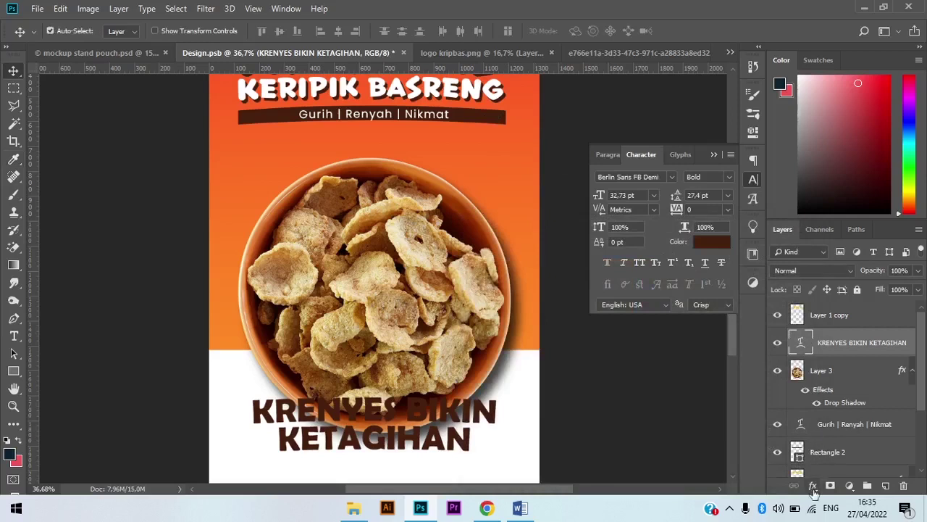
Step: Add a Stroke effect to the KRENYES BIKIN KETAGIHAN slogan with the colour set to white ffffff
{"action": "left_click", "coordinate": [814, 485]}
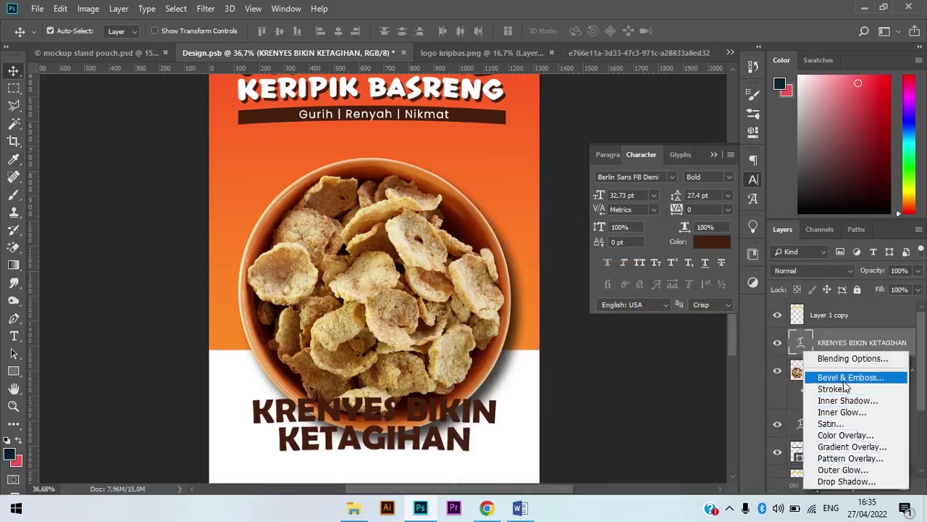
{"action": "key", "text": "Escape"}
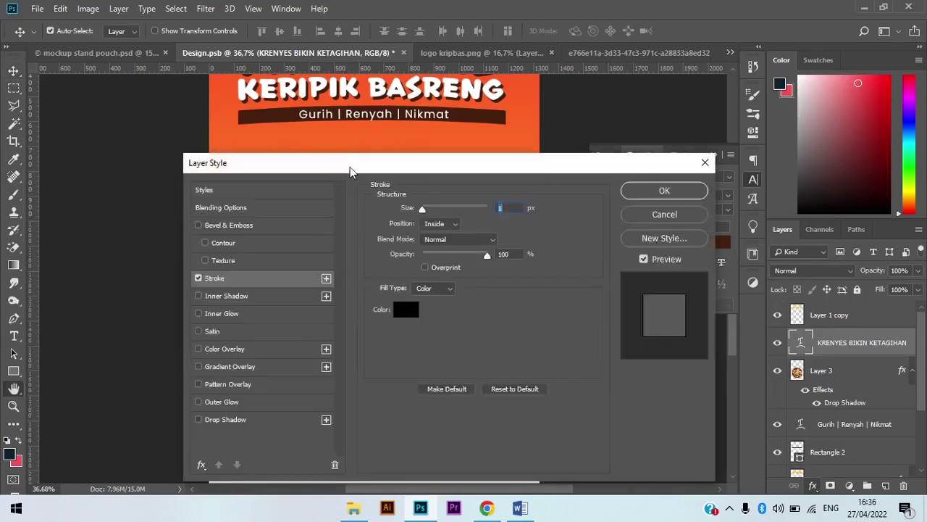
{"action": "left_click_drag", "start_coordinate": [350, 164], "coordinate": [616, 119]}
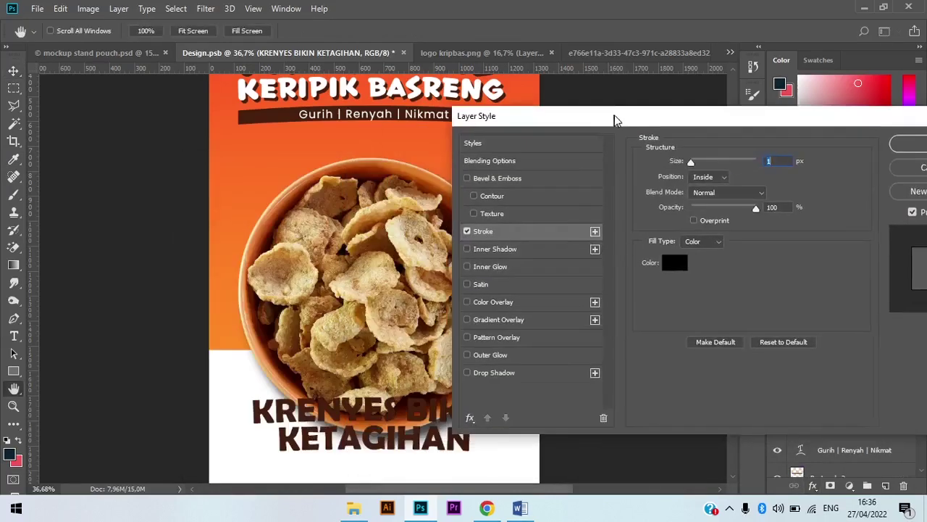
{"action": "left_click", "coordinate": [674, 262]}
{"action": "left_click", "coordinate": [232, 371]}
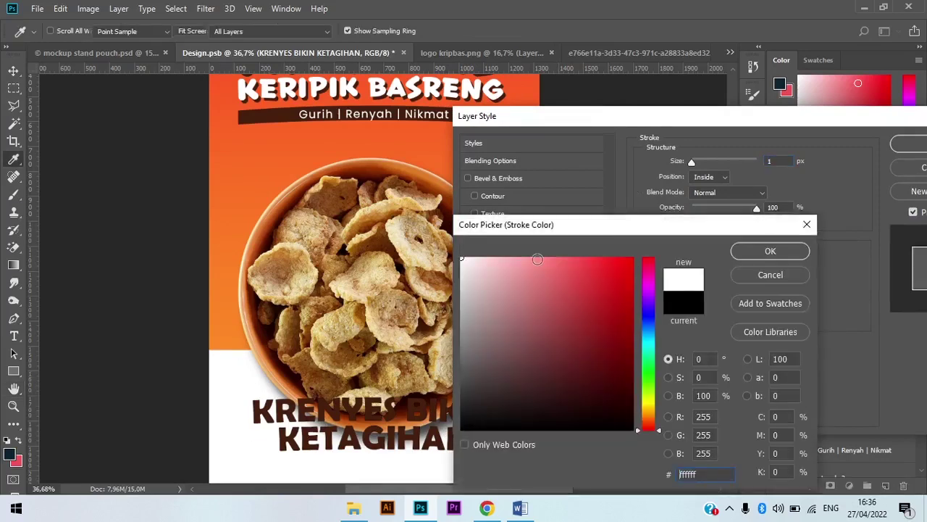
{"action": "left_click", "coordinate": [770, 251]}
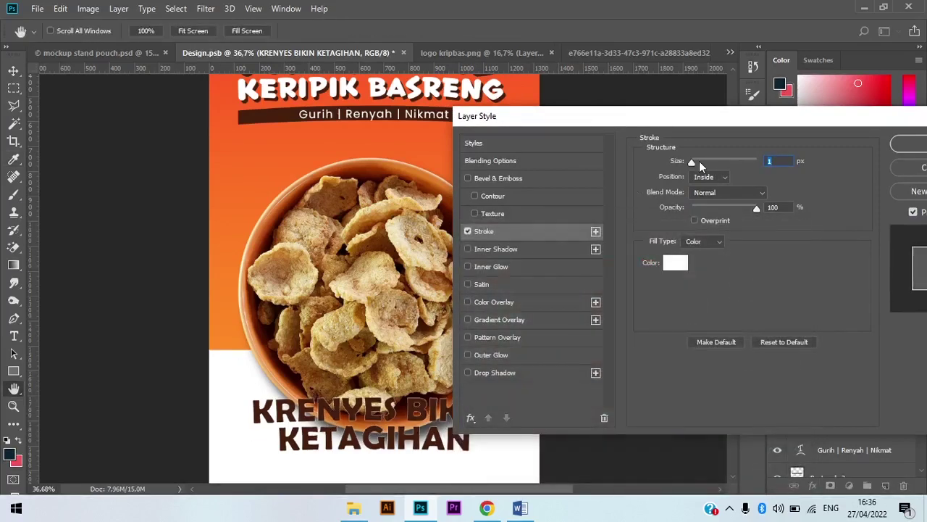
Step: Set the slogan's stroke position to Outside and its size to 27 px
{"action": "left_click_drag", "start_coordinate": [699, 161], "coordinate": [691, 161]}
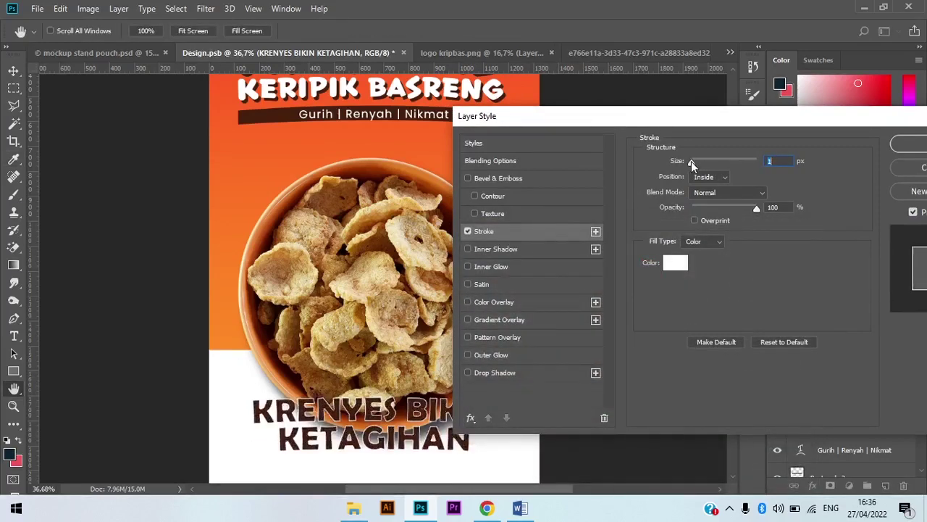
{"action": "left_click", "coordinate": [714, 179]}
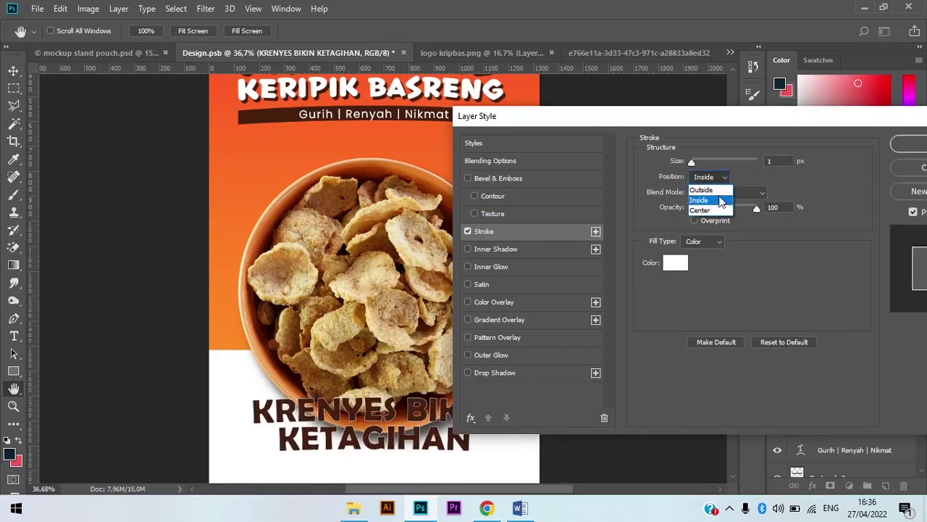
{"action": "left_click", "coordinate": [709, 190]}
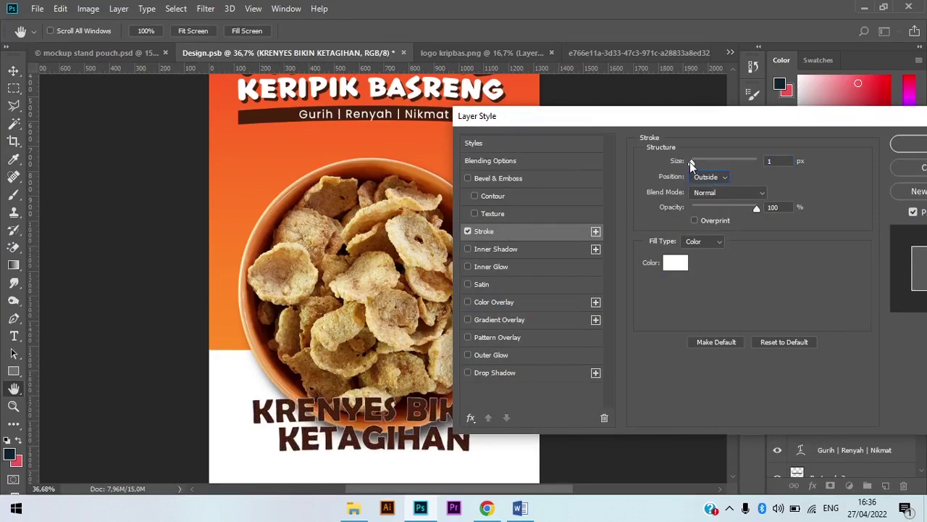
{"action": "left_click_drag", "start_coordinate": [689, 161], "coordinate": [702, 158]}
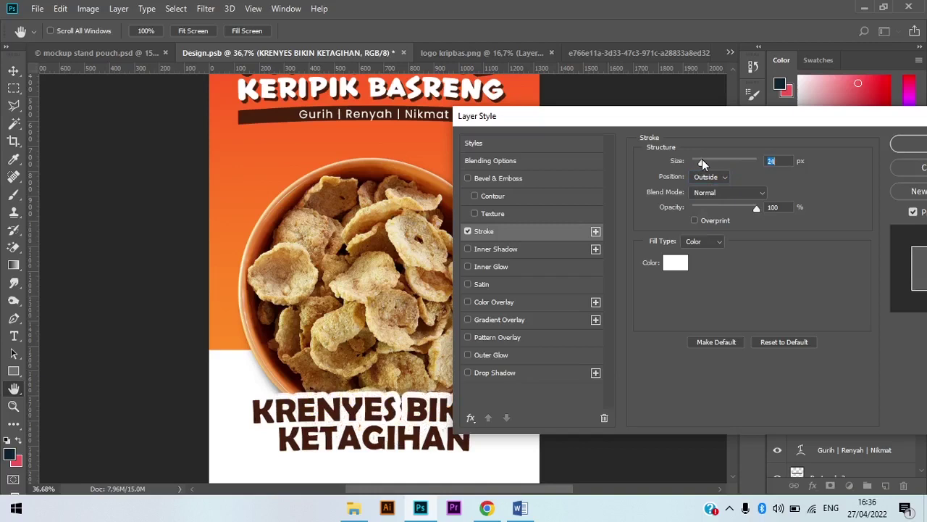
{"action": "left_click_drag", "start_coordinate": [701, 158], "coordinate": [702, 158]}
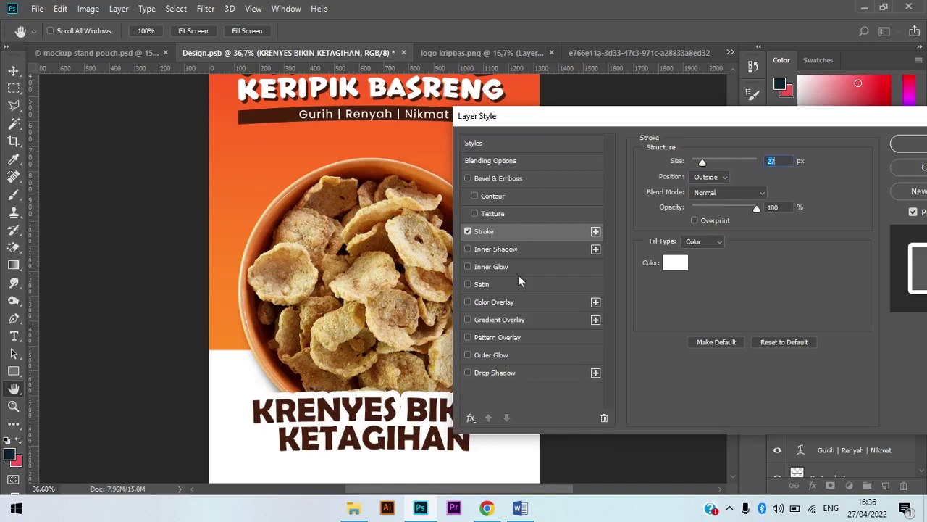
Step: Try a Drop Shadow on the slogan with 21 px size, 144° angle and 50 px distance, and discard the slogan's new effects
{"action": "left_click", "coordinate": [494, 373]}
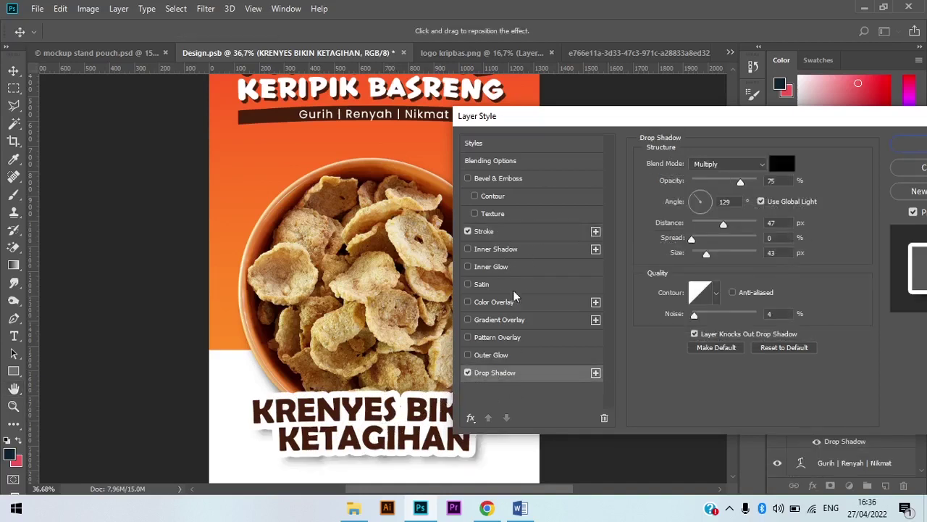
{"action": "left_click_drag", "start_coordinate": [708, 252], "coordinate": [704, 253]}
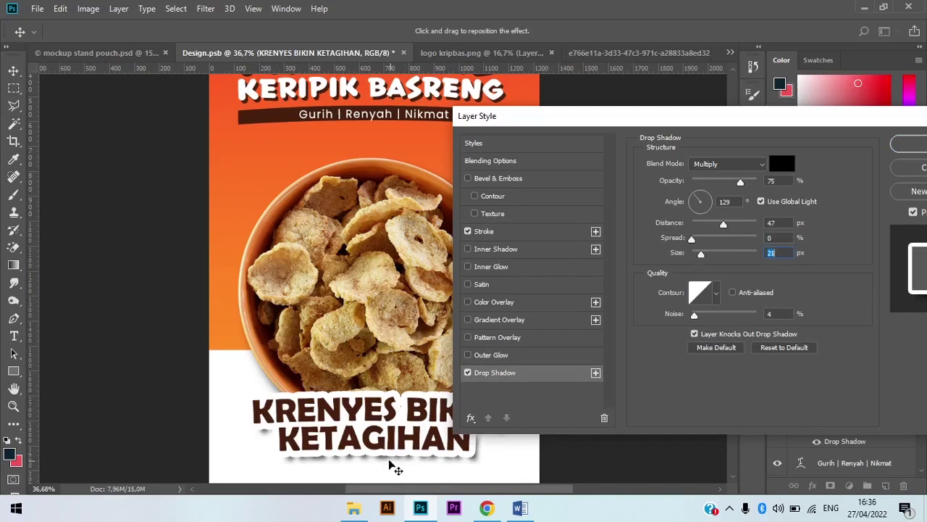
{"action": "left_click_drag", "start_coordinate": [393, 463], "coordinate": [397, 461]}
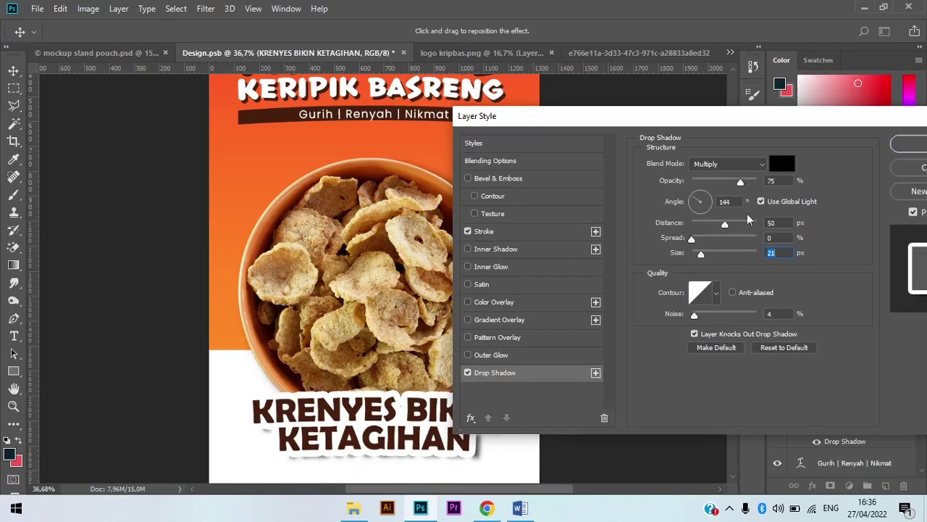
{"action": "left_click", "coordinate": [467, 373]}
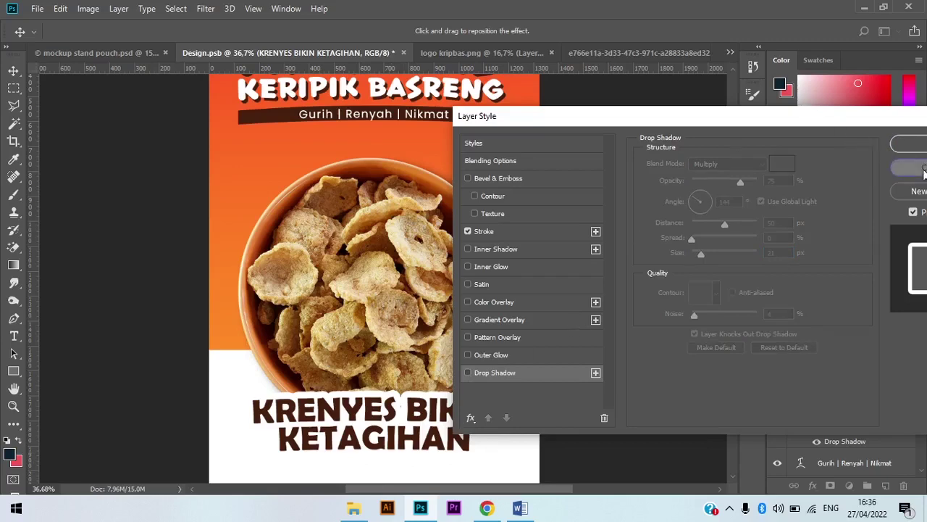
{"action": "left_click", "coordinate": [910, 144]}
{"action": "scroll", "coordinate": [553, 413], "scroll_direction": "down", "scroll_amount": 2}
{"action": "key", "text": "ctrl+z"}
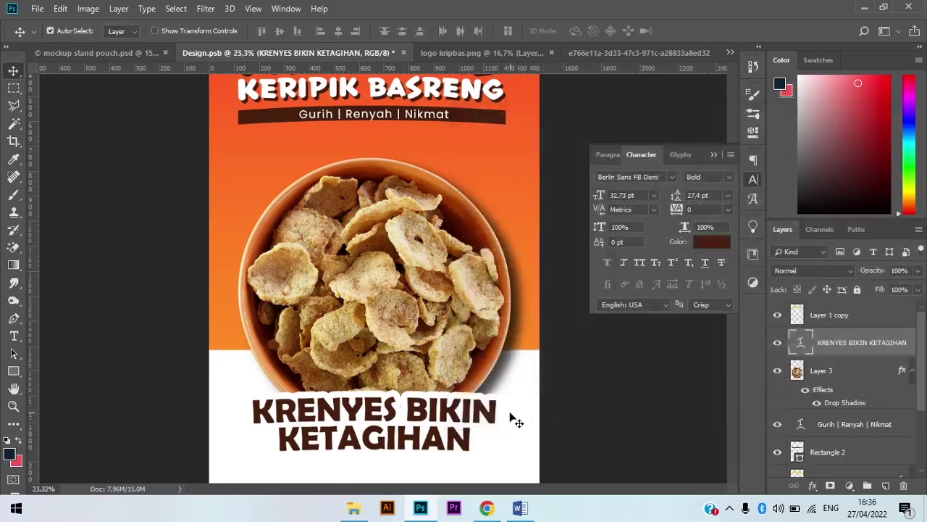
Step: Apply a white Stroke effect to the KRENYES BIKIN KETAGIHAN slogan with its position set to Outside
{"action": "scroll", "coordinate": [495, 420], "scroll_direction": "up", "scroll_amount": 1}
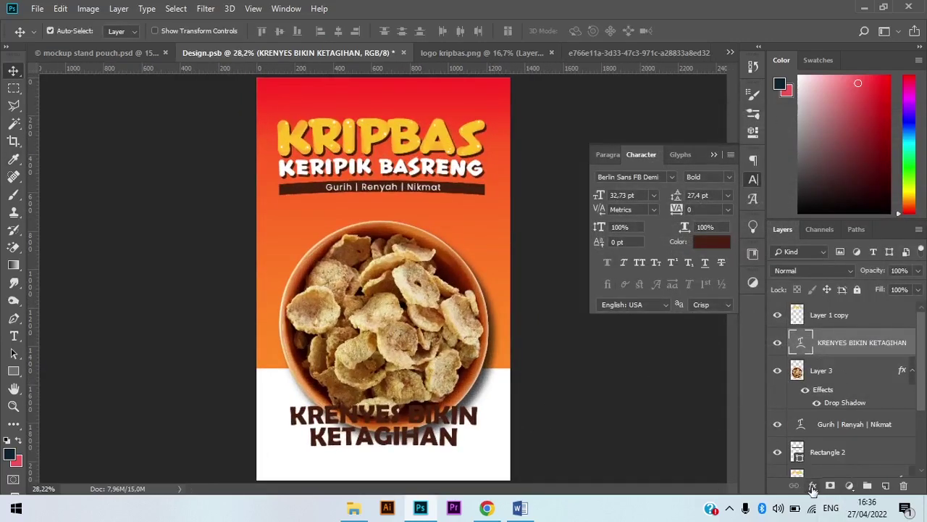
{"action": "left_click", "coordinate": [814, 486]}
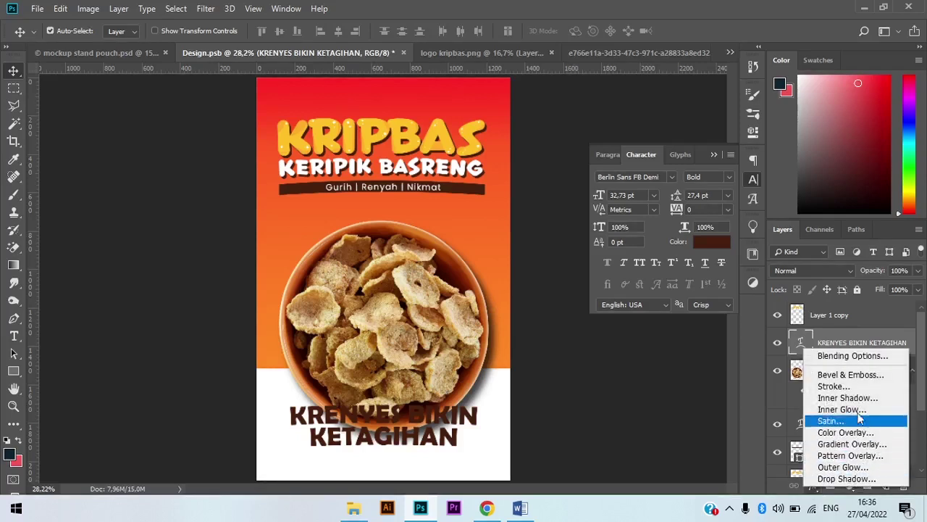
{"action": "left_click", "coordinate": [837, 386]}
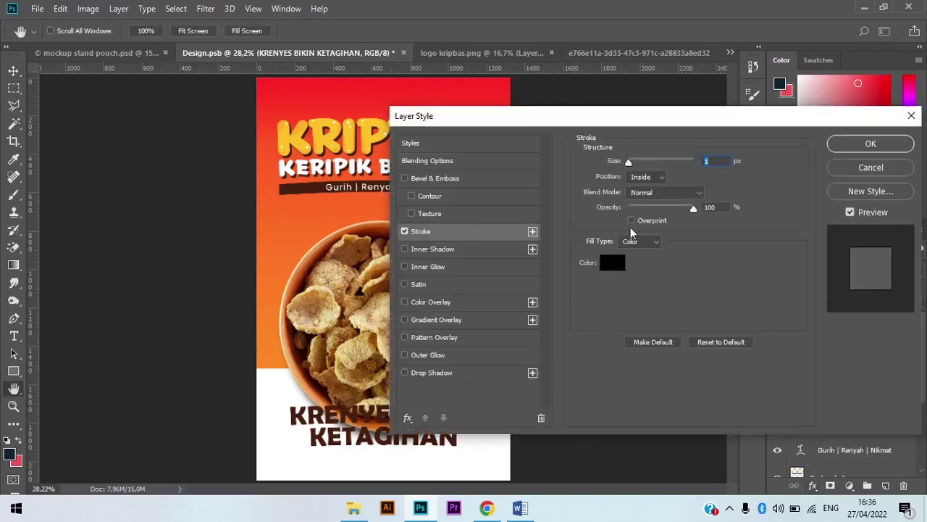
{"action": "left_click", "coordinate": [616, 263]}
{"action": "type", "text": "ffffff"}
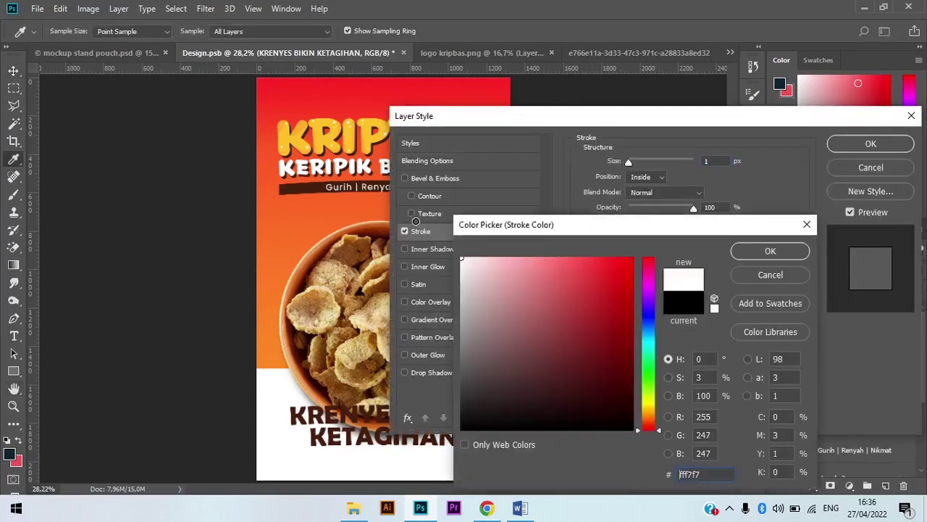
{"action": "left_click", "coordinate": [770, 250]}
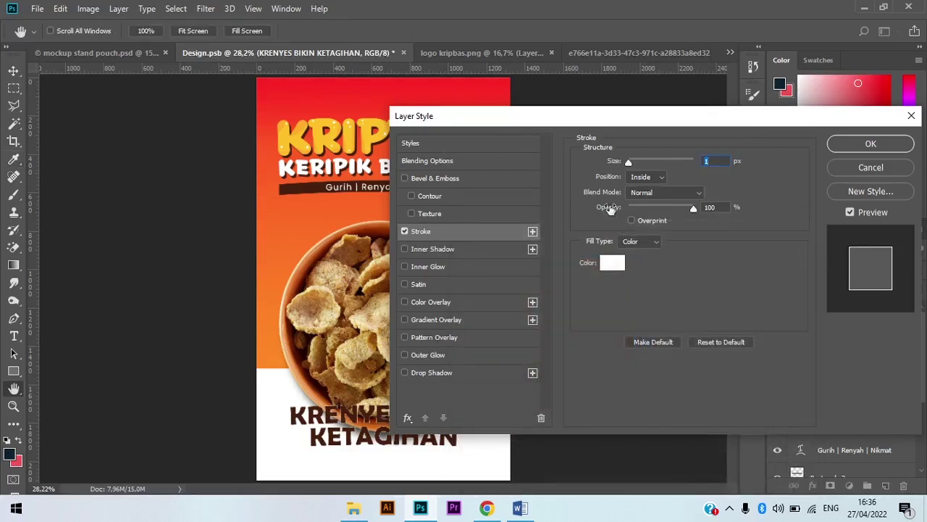
{"action": "left_click", "coordinate": [653, 177]}
{"action": "left_click", "coordinate": [643, 181]}
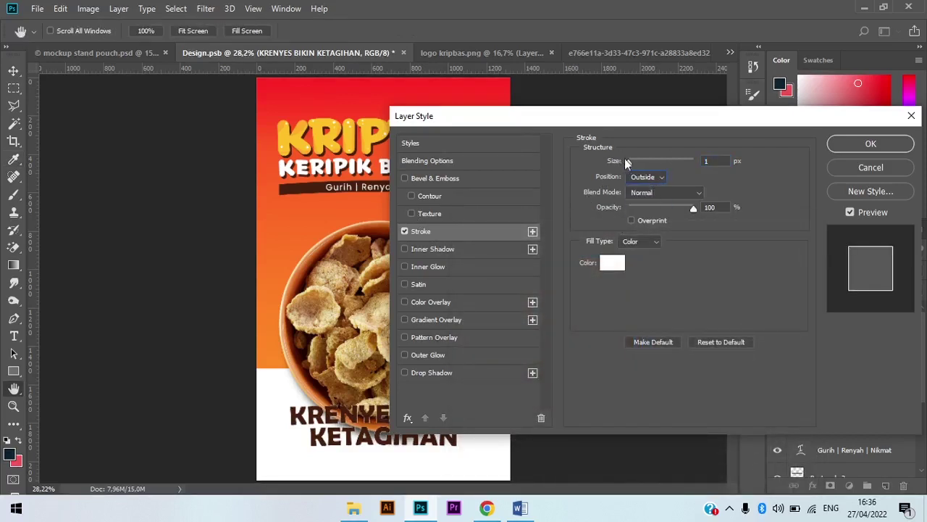
Step: Set the white outside stroke on the KRENYES BIKIN KETAGIHAN slogan to 27 px
{"action": "left_click_drag", "start_coordinate": [631, 164], "coordinate": [640, 166]}
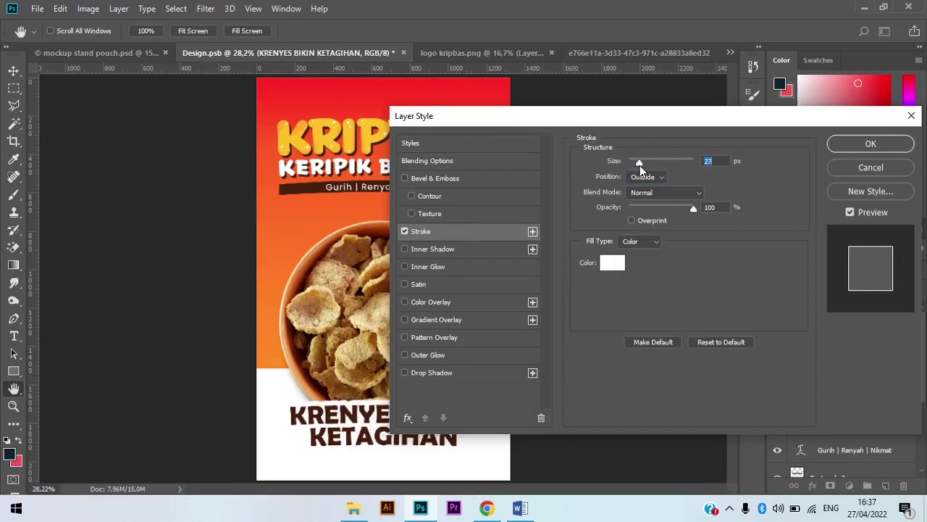
{"action": "mouse_move", "coordinate": [620, 119]}
{"action": "left_mouse_down"}
{"action": "mouse_move", "coordinate": [703, 48]}
{"action": "mouse_move", "coordinate": [631, 67]}
{"action": "left_mouse_up"}
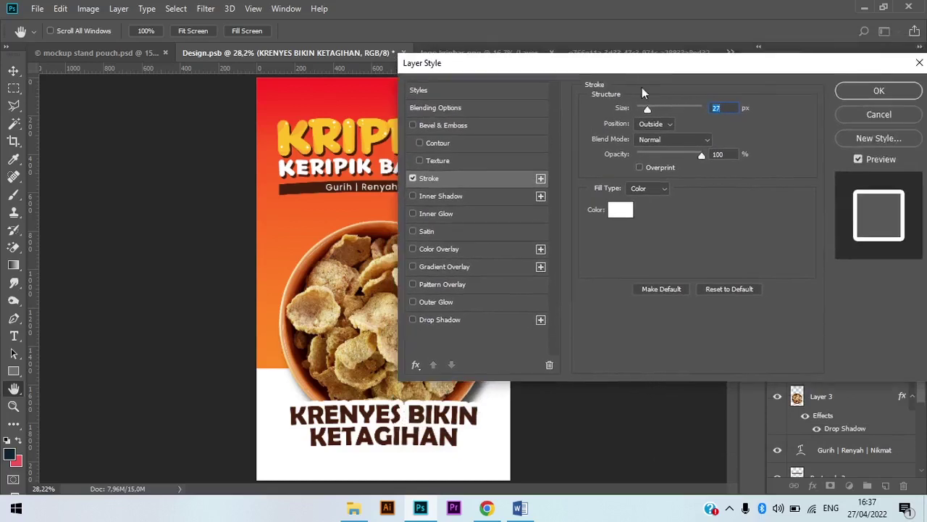
{"action": "left_click_drag", "start_coordinate": [648, 107], "coordinate": [648, 109]}
Step: Add a drop shadow to the slogan without global light: 50% opacity, 97° angle, 51 px distance and 29 px size
{"action": "left_click", "coordinate": [450, 319]}
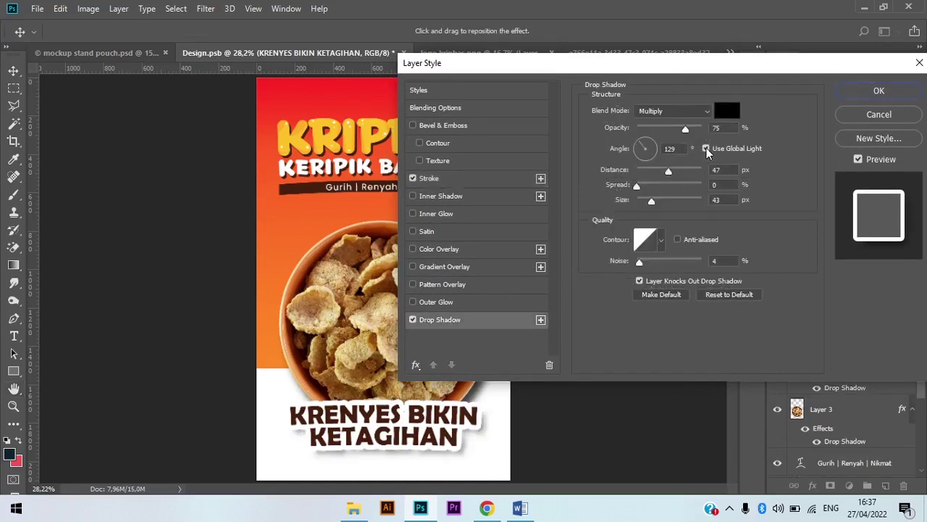
{"action": "left_click", "coordinate": [707, 148]}
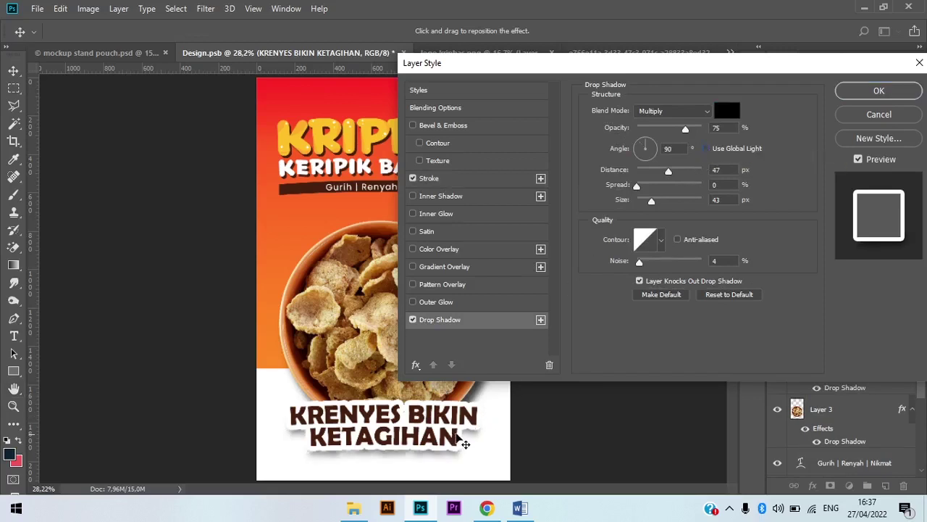
{"action": "left_click_drag", "start_coordinate": [456, 433], "coordinate": [465, 446]}
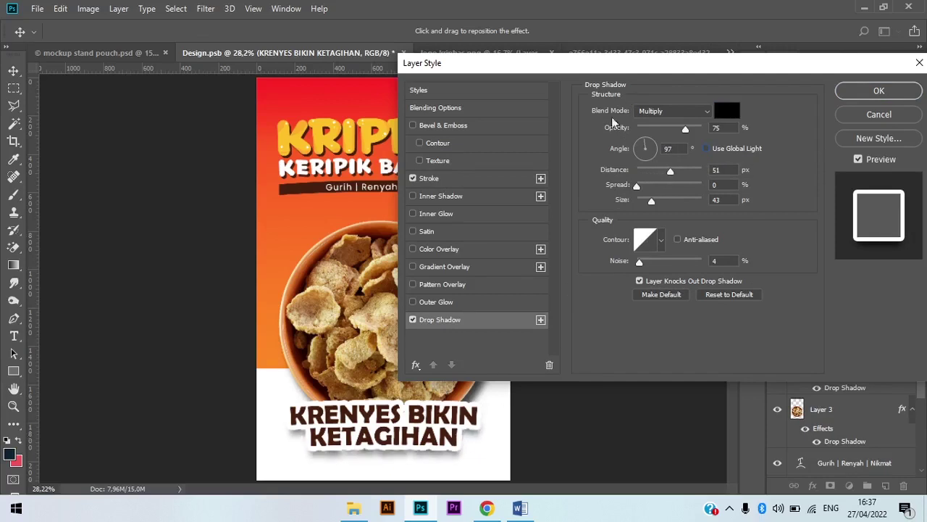
{"action": "left_click_drag", "start_coordinate": [651, 201], "coordinate": [649, 201]}
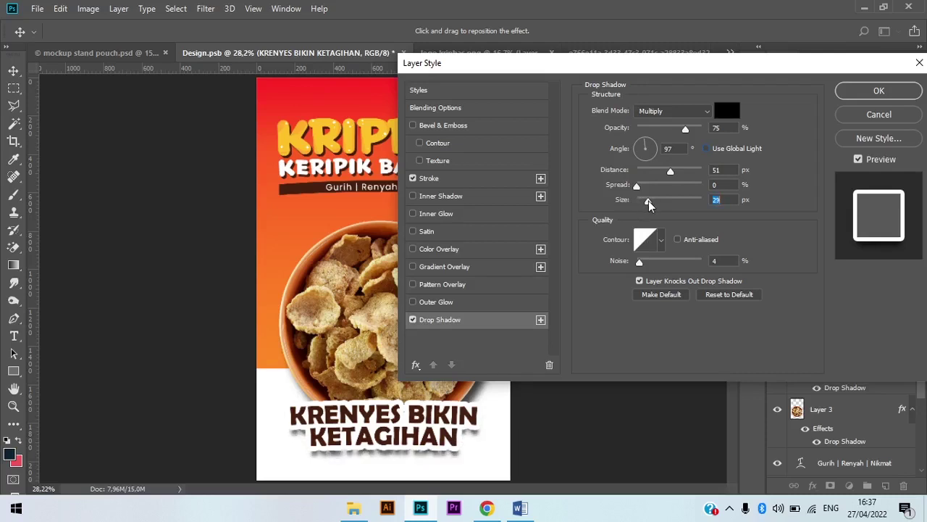
{"action": "left_click", "coordinate": [664, 129]}
{"action": "left_click_drag", "start_coordinate": [665, 130], "coordinate": [670, 131]}
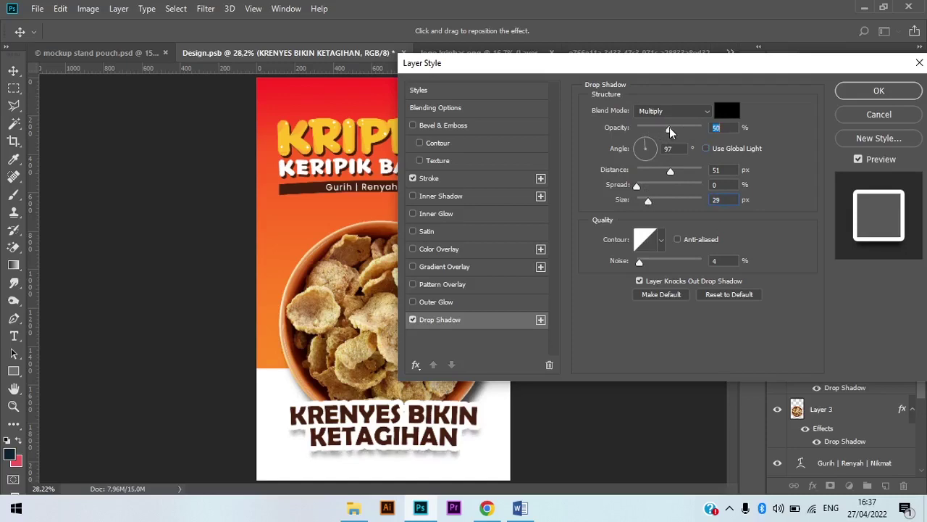
{"action": "left_click", "coordinate": [888, 92]}
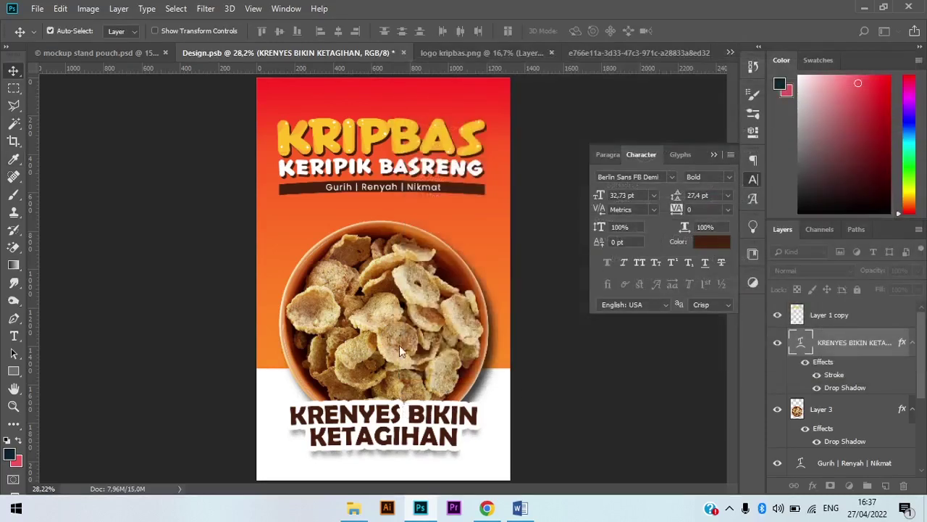
Step: Move the chips bowl slightly up, keeping it centred on the design, and reselect the slogan layer
{"action": "left_click_drag", "start_coordinate": [414, 305], "coordinate": [404, 291]}
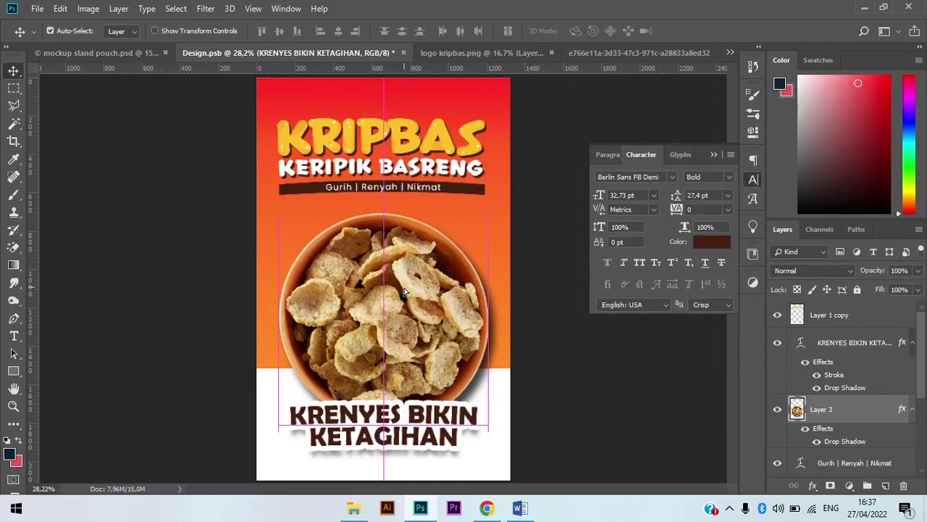
{"action": "left_click_drag", "start_coordinate": [426, 427], "coordinate": [426, 427]}
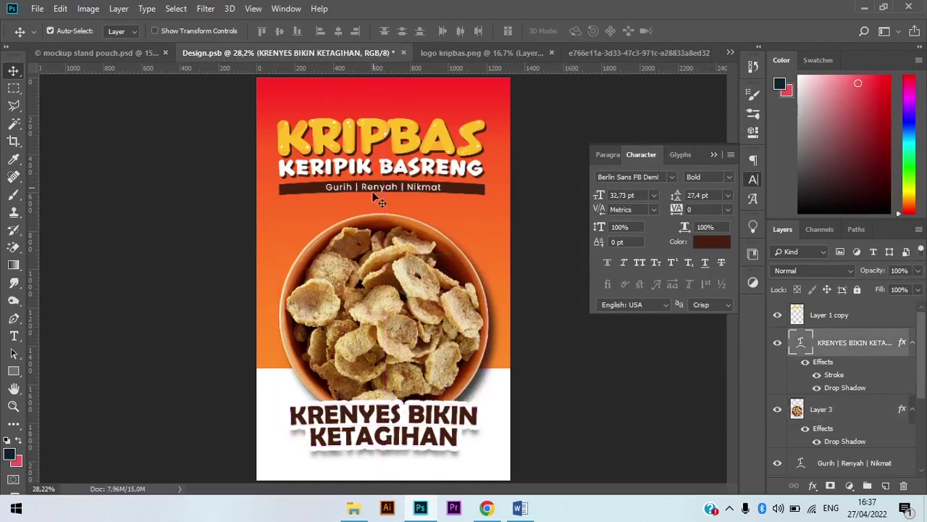
Step: Add a layer mask to the orange gradient rectangle and reset the colours to default black and white
{"action": "scroll", "coordinate": [377, 200], "scroll_direction": "down", "scroll_amount": 3}
{"action": "scroll", "coordinate": [306, 341], "scroll_direction": "down", "scroll_amount": 2}
{"action": "scroll", "coordinate": [319, 341], "scroll_direction": "up", "scroll_amount": 4}
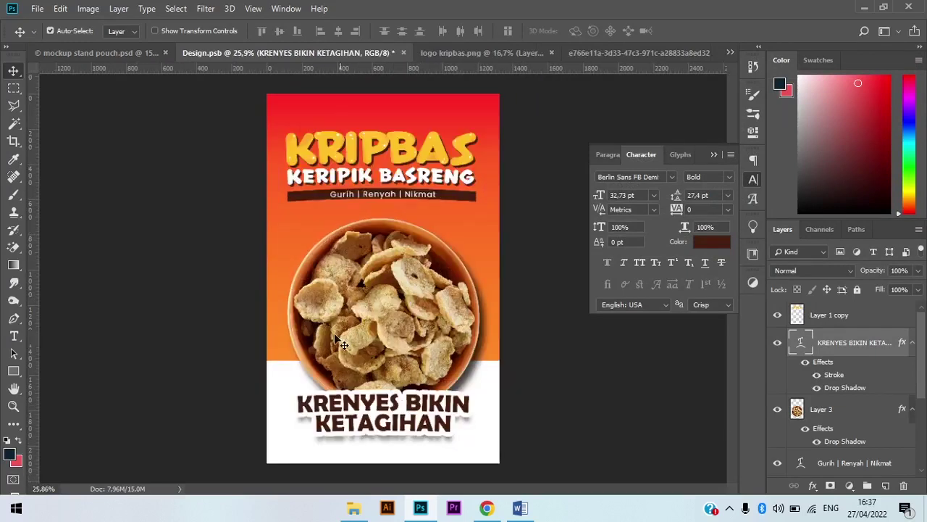
{"action": "left_click", "coordinate": [302, 214]}
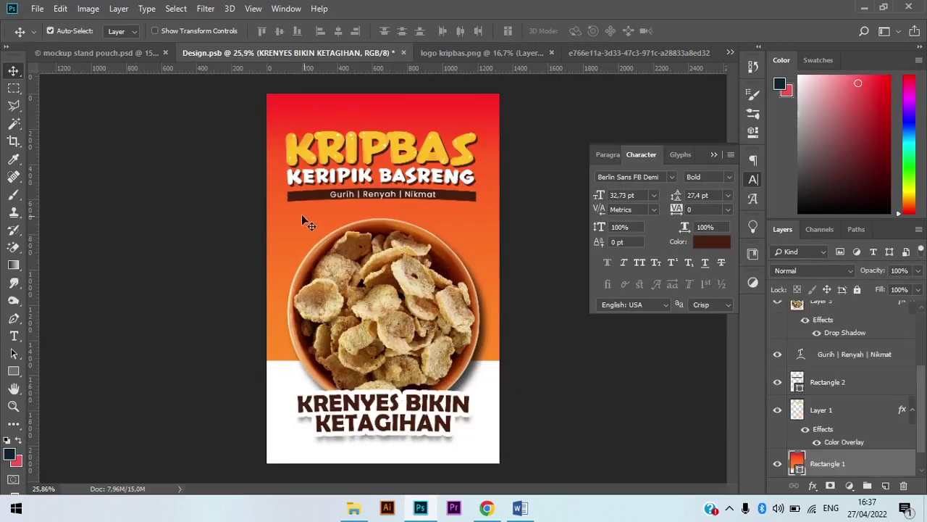
{"action": "left_click", "coordinate": [830, 485]}
{"action": "key", "text": "d"}
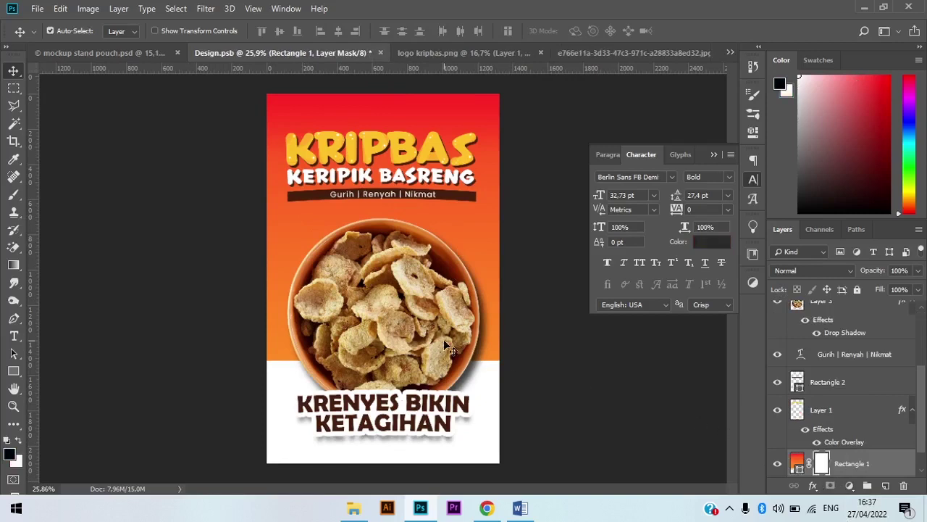
Step: Choose the 800 px rough stroke brush preset and tilt its tip slightly so the stroke rises to the right
{"action": "key", "text": "b"}
{"action": "right_click", "coordinate": [444, 341]}
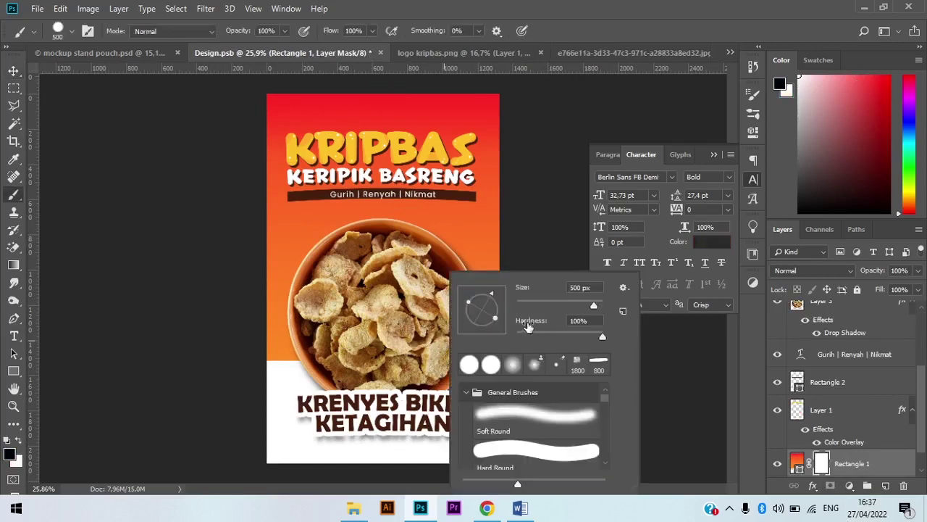
{"action": "left_click", "coordinate": [465, 392]}
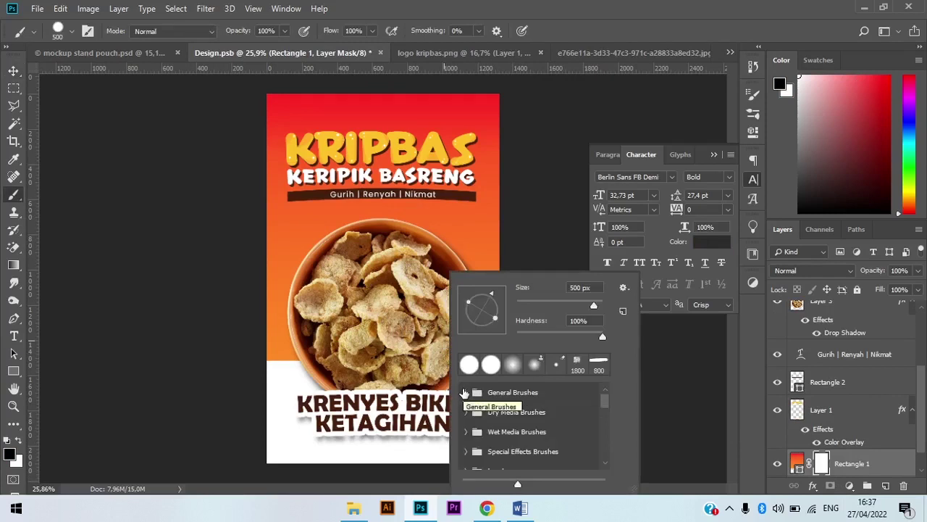
{"action": "left_click", "coordinate": [598, 368]}
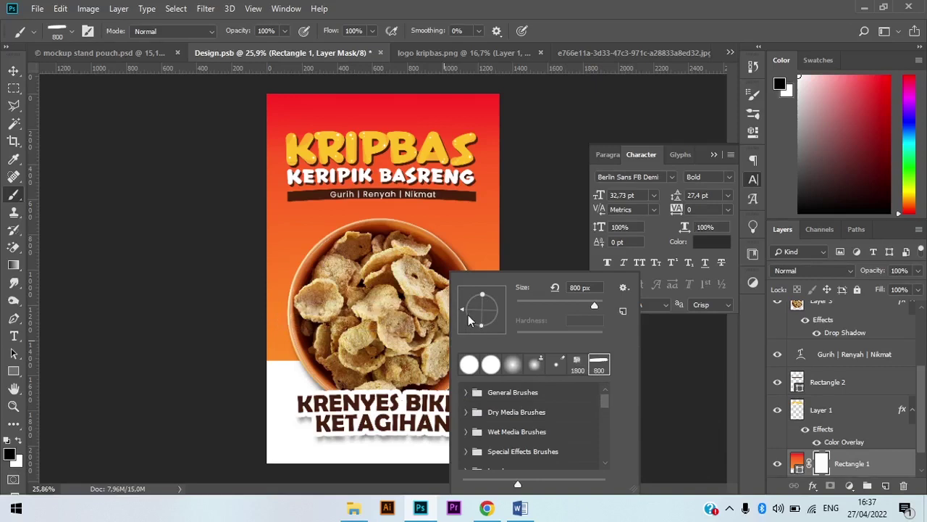
{"action": "left_click_drag", "start_coordinate": [463, 327], "coordinate": [464, 319]}
{"action": "left_click_drag", "start_coordinate": [464, 319], "coordinate": [461, 313]}
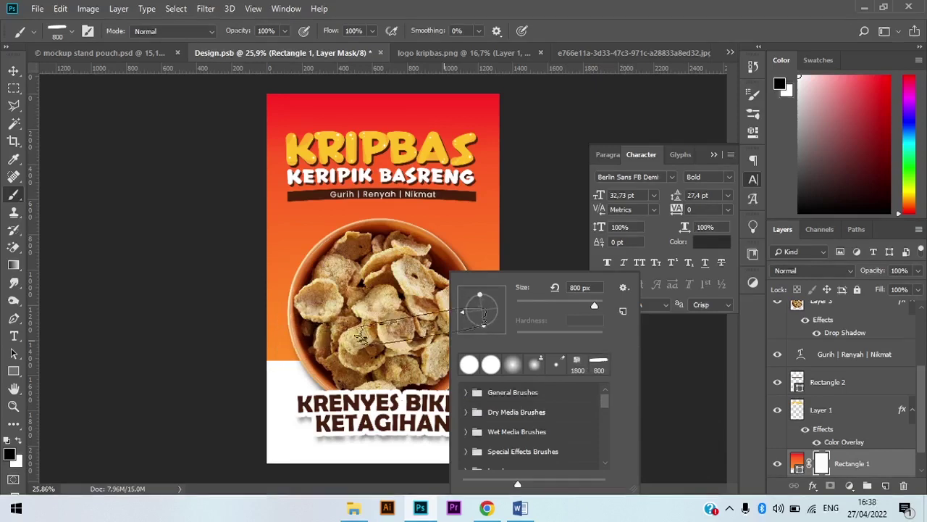
Step: Enlarge the rough stroke brush to 3500 px so that it spans the full width of the design
{"action": "left_click_drag", "start_coordinate": [594, 305], "coordinate": [606, 305]}
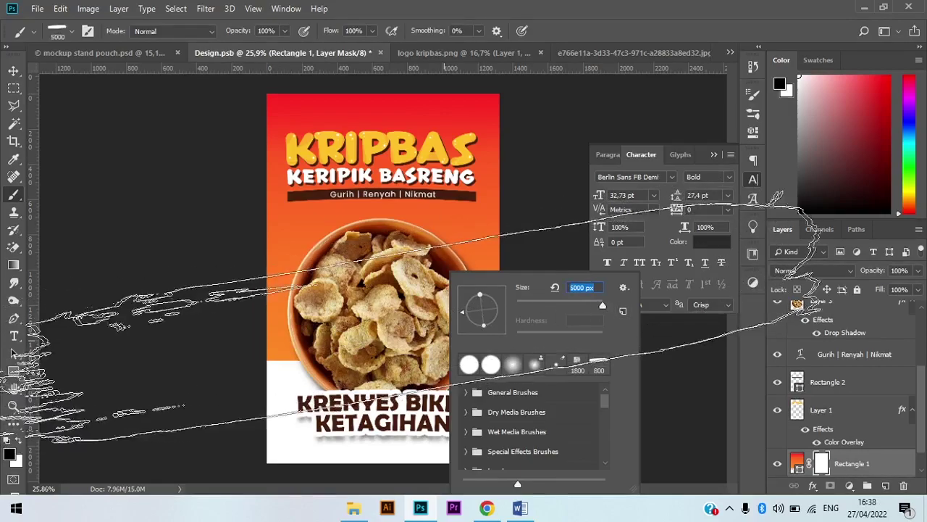
{"action": "key", "text": "Return"}
{"action": "key", "text": "bracketleft"}
{"action": "key", "text": "bracketleft"}
{"action": "key", "text": "bracketleft"}
{"action": "key", "text": "bracketleft"}
{"action": "key", "text": "bracketleft"}
{"action": "key", "text": "bracketleft"}
{"action": "key", "text": "bracketleft"}
{"action": "key", "text": "bracketleft"}
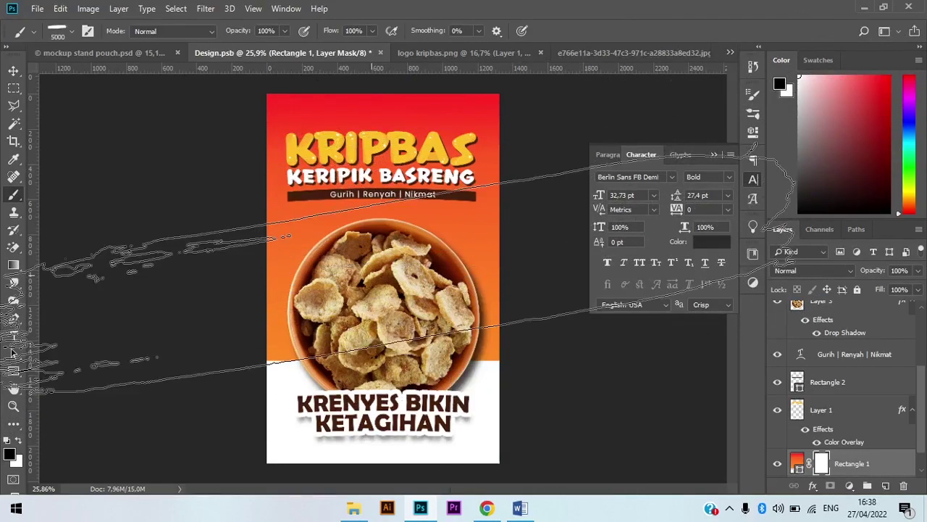
{"action": "key", "text": "bracketleft"}
{"action": "key", "text": "bracketleft"}
{"action": "key", "text": "bracketleft"}
{"action": "key", "text": "bracketleft"}
{"action": "key", "text": "bracketleft"}
{"action": "key", "text": "bracketleft"}
{"action": "key", "text": "bracketleft"}
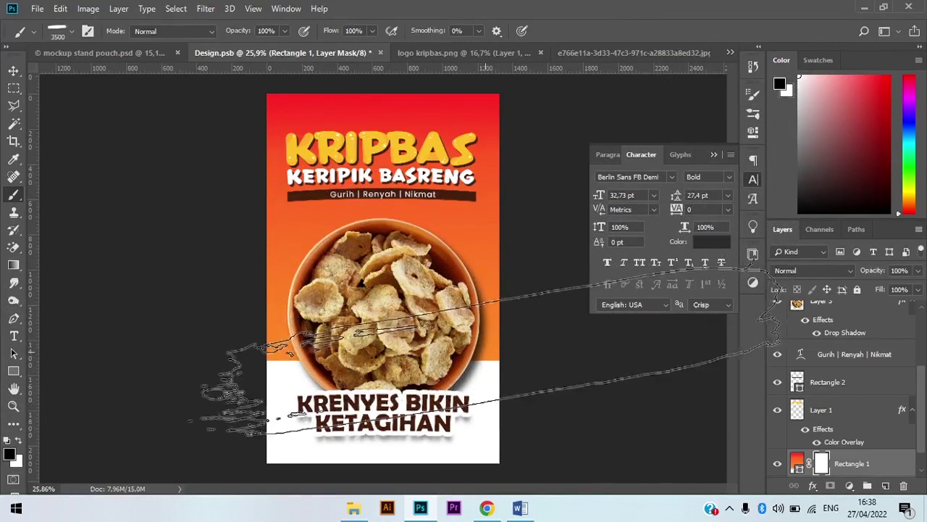
Step: Stamp black on the orange rectangle's mask to give its lower edge a slanted brushed look, undo the excess stamp, and collapse the character settings
{"action": "left_click", "coordinate": [491, 351]}
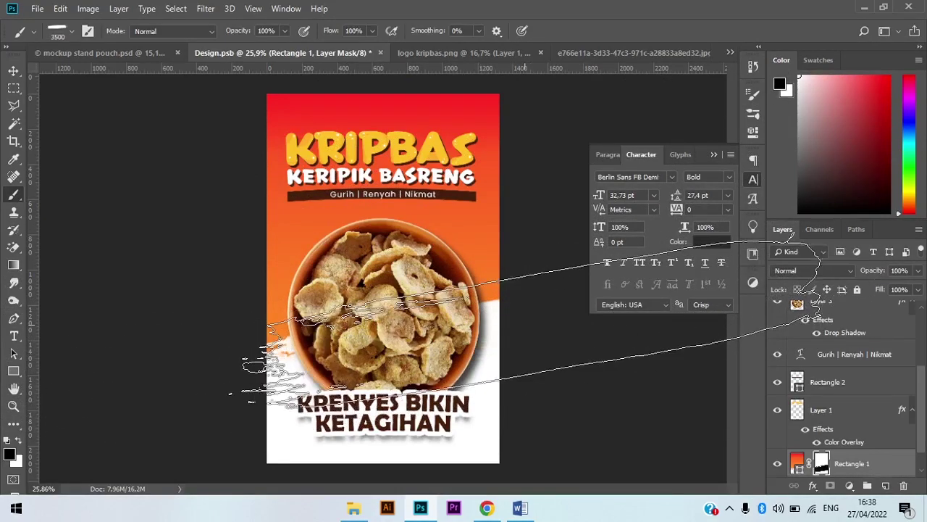
{"action": "left_click", "coordinate": [493, 326]}
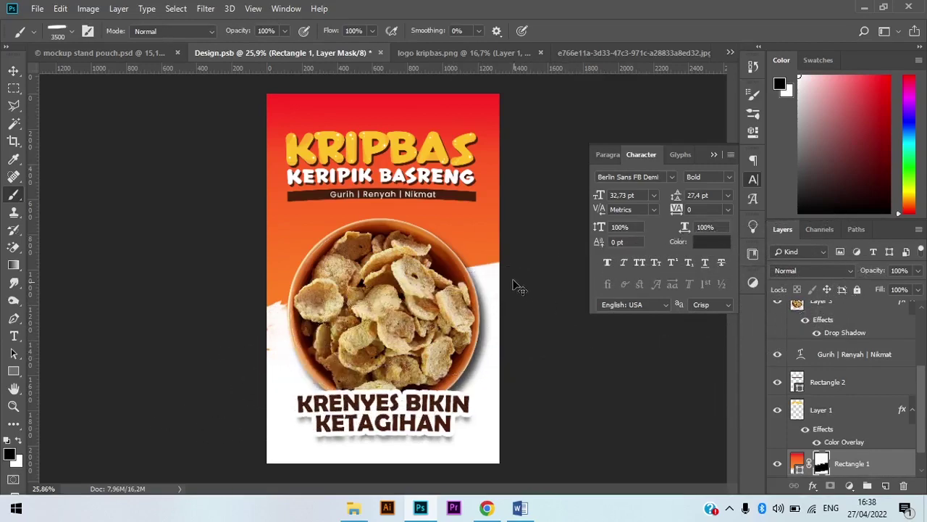
{"action": "key", "text": "ctrl+z"}
{"action": "left_click", "coordinate": [715, 154]}
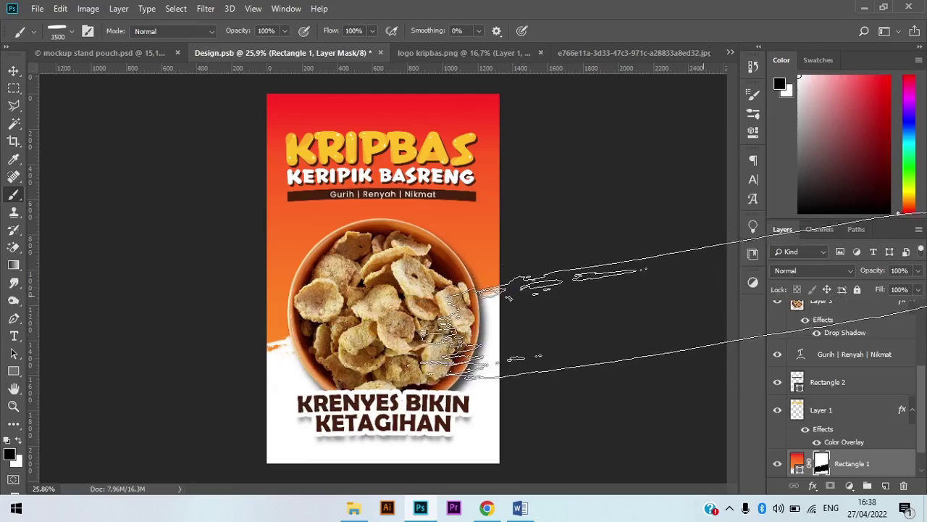
{"action": "scroll", "coordinate": [427, 359], "scroll_direction": "up", "scroll_amount": 4}
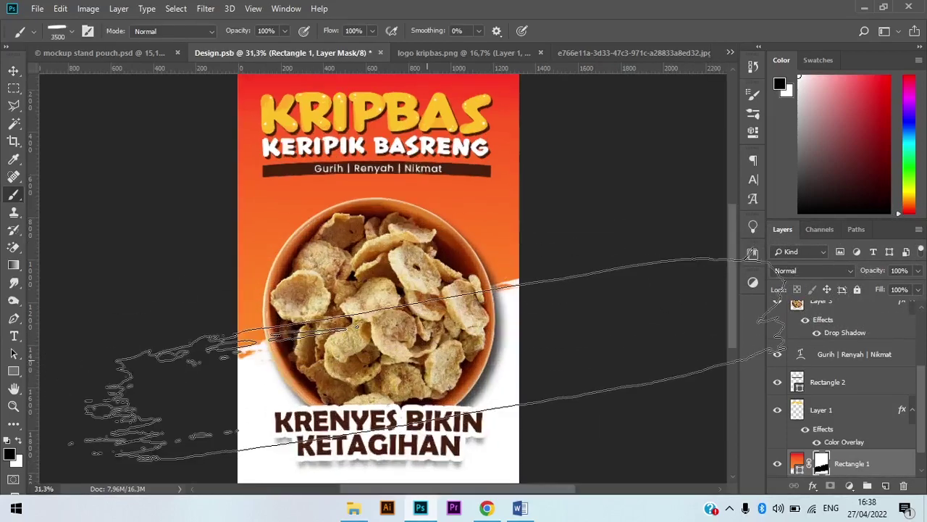
{"action": "scroll", "coordinate": [430, 355], "scroll_direction": "down", "scroll_amount": 2}
{"action": "key", "text": "v"}
{"action": "scroll", "coordinate": [497, 320], "scroll_direction": "down", "scroll_amount": 2}
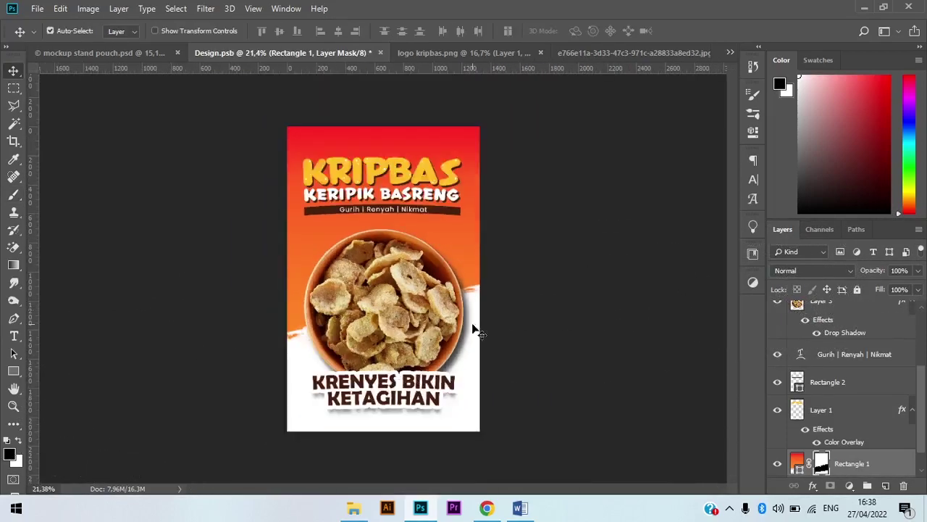
{"action": "scroll", "coordinate": [429, 351], "scroll_direction": "up", "scroll_amount": 2}
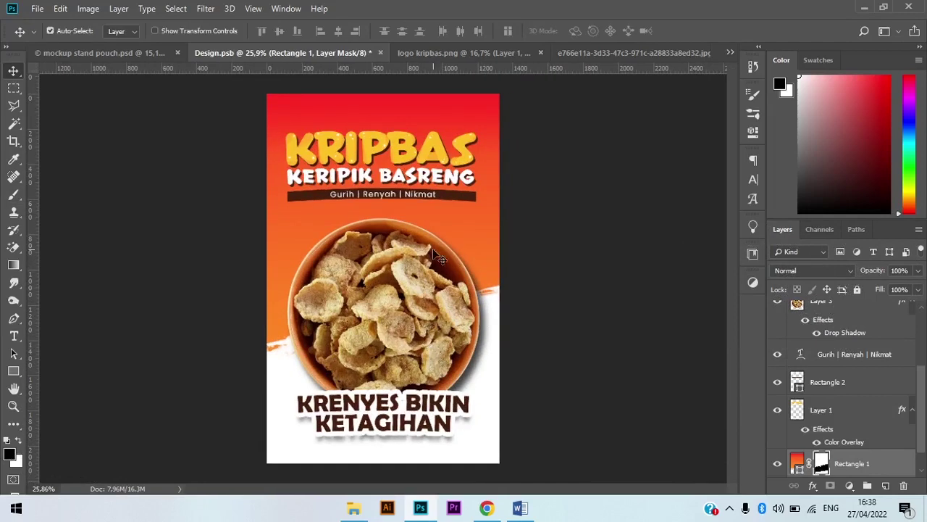
{"action": "scroll", "coordinate": [410, 324], "scroll_direction": "up", "scroll_amount": 1}
{"action": "scroll", "coordinate": [410, 326], "scroll_direction": "down", "scroll_amount": 1}
Step: Switch to konsep packaging.docx in Word, look up the net contents of the package, and return to Photoshop
{"action": "left_click", "coordinate": [520, 507]}
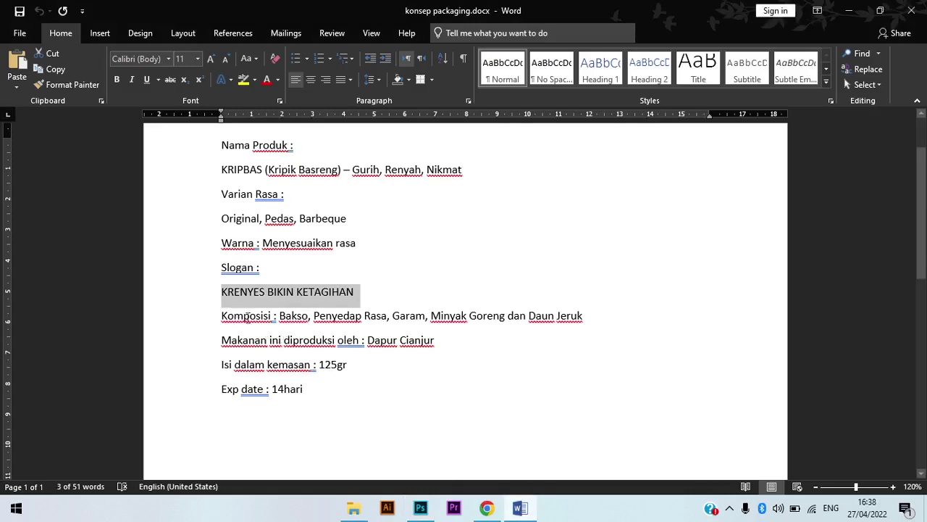
{"action": "left_click", "coordinate": [303, 321]}
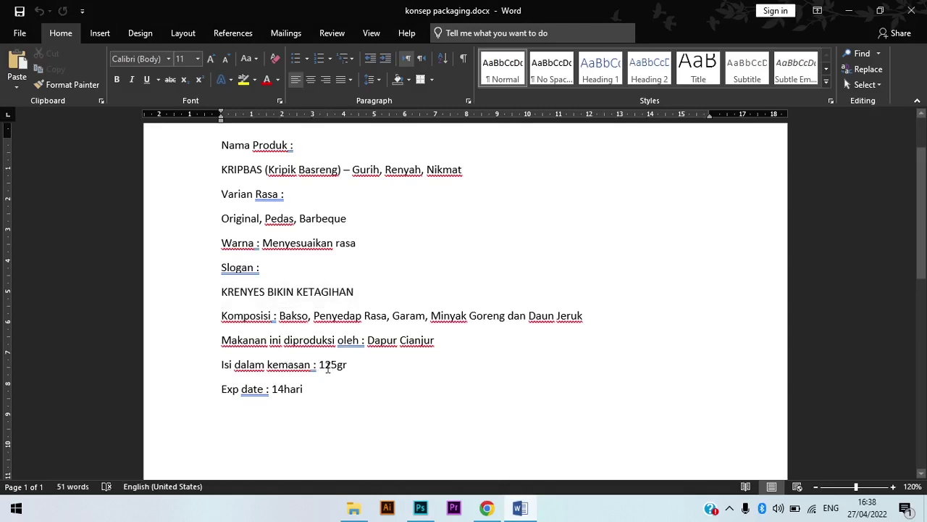
{"action": "double_click", "coordinate": [334, 365]}
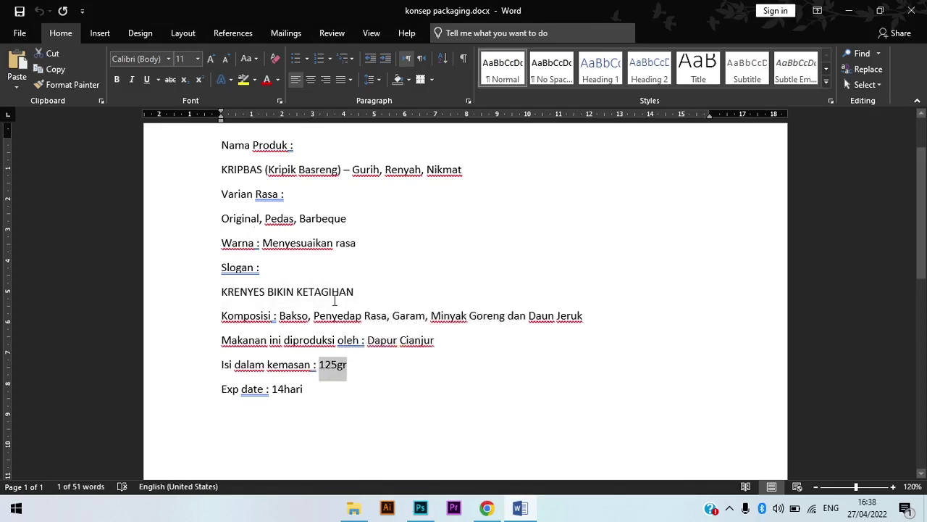
{"action": "key", "text": "alt+Tab"}
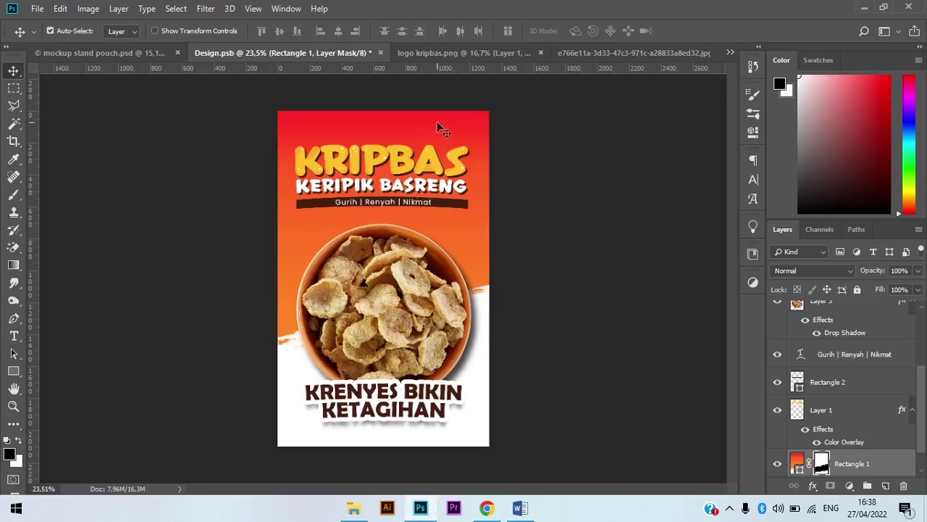
Step: Move the chips bowl slightly down behind the slogan, and shift the bowl and slogan up together
{"action": "scroll", "coordinate": [410, 342], "scroll_direction": "up", "scroll_amount": 1}
{"action": "left_click_drag", "start_coordinate": [384, 262], "coordinate": [384, 294]}
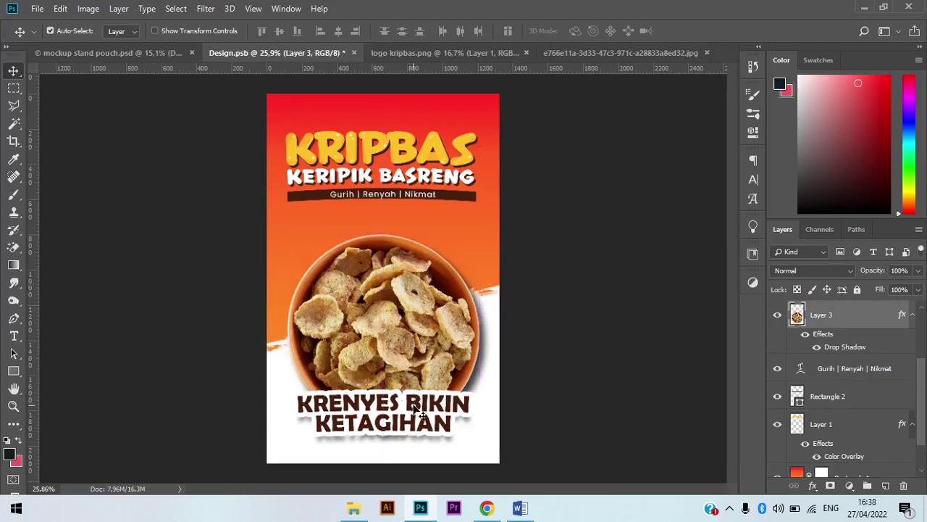
{"action": "left_click_drag", "start_coordinate": [411, 337], "coordinate": [404, 319]}
Step: Add the text "Netto : 125gr" in the white area at the design's lower left, below the slogan
{"action": "scroll", "coordinate": [334, 451], "scroll_direction": "up", "scroll_amount": 5}
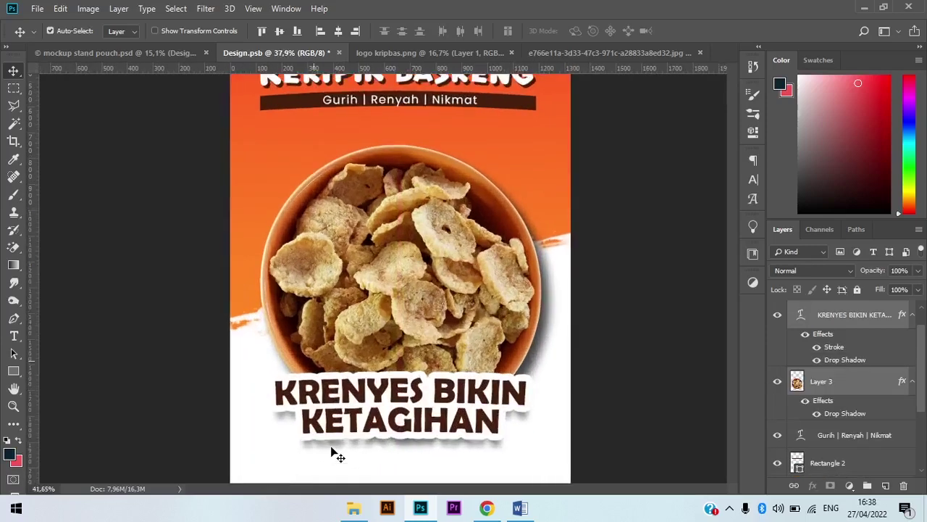
{"action": "scroll", "coordinate": [308, 330], "scroll_direction": "down", "scroll_amount": 2}
{"action": "scroll", "coordinate": [308, 329], "scroll_direction": "down", "scroll_amount": 1}
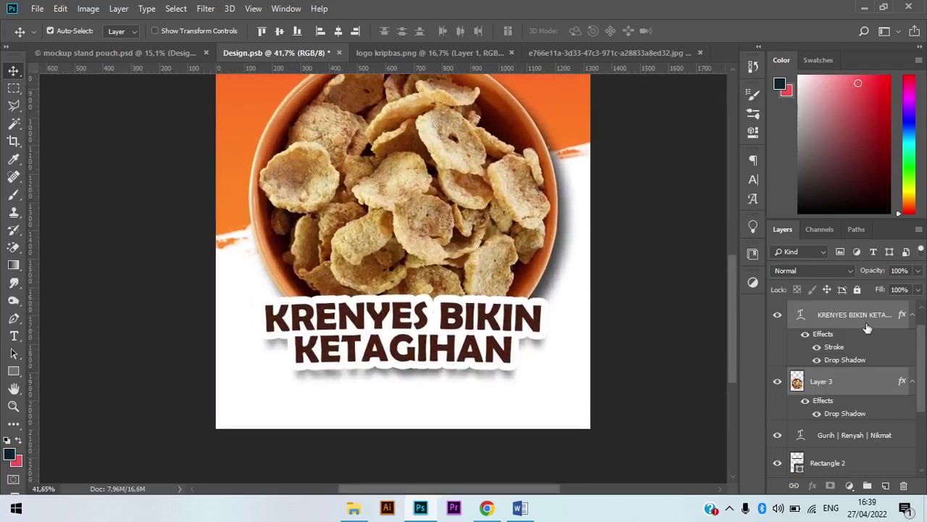
{"action": "left_click", "coordinate": [387, 405]}
{"action": "key", "text": "t"}
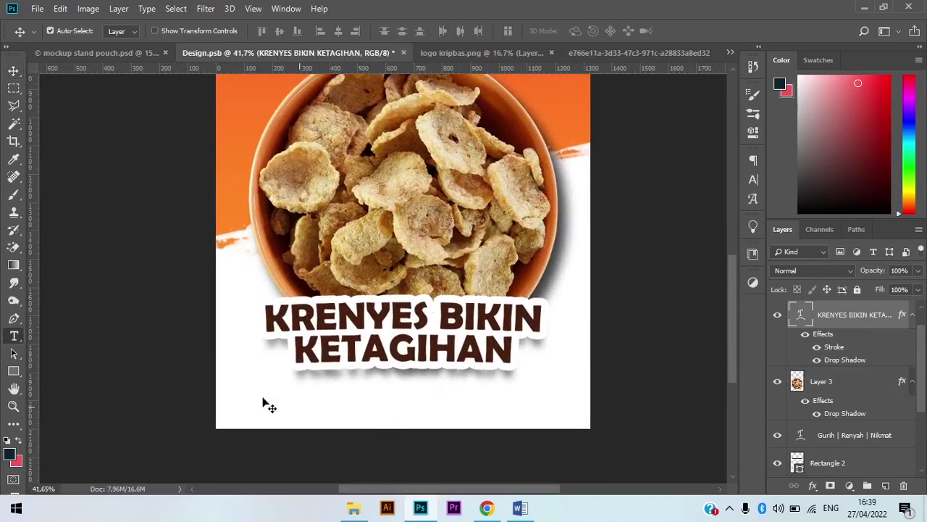
{"action": "left_click", "coordinate": [249, 399]}
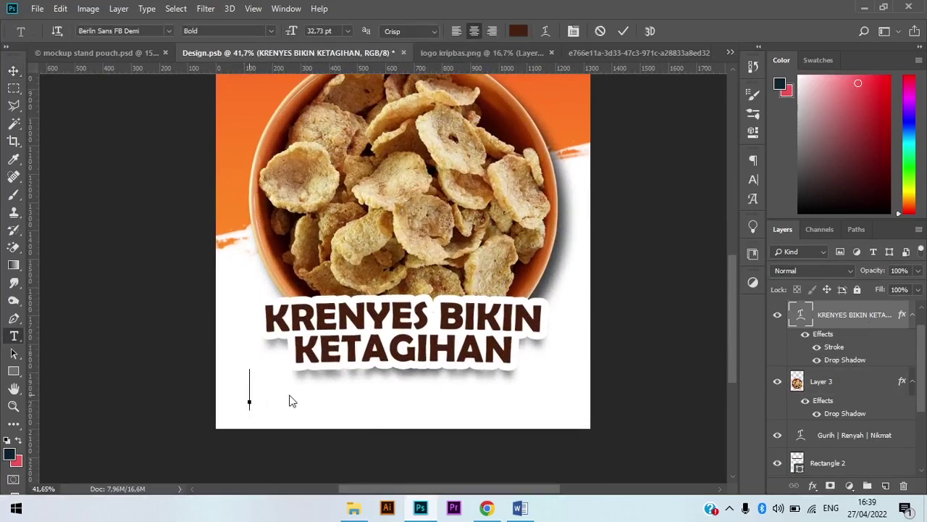
{"action": "type", "text": "N"}
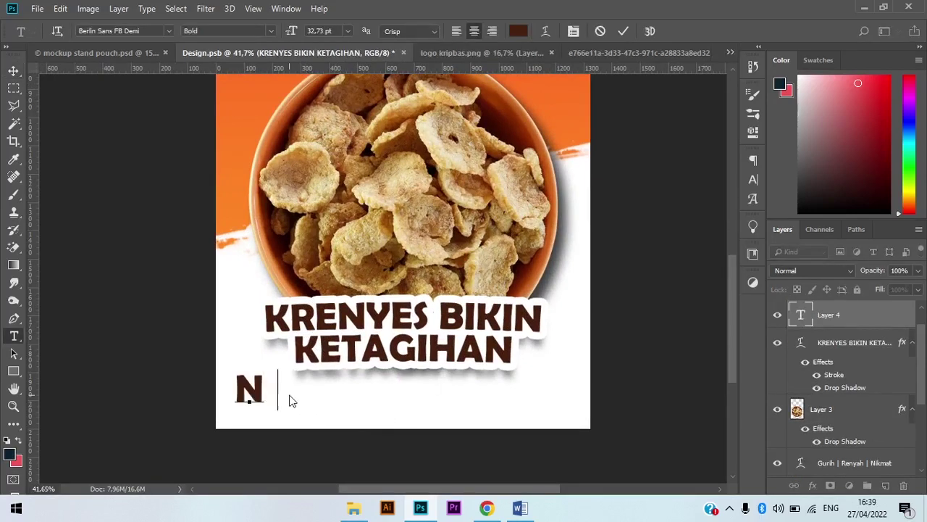
{"action": "type", "text": "wtt"}
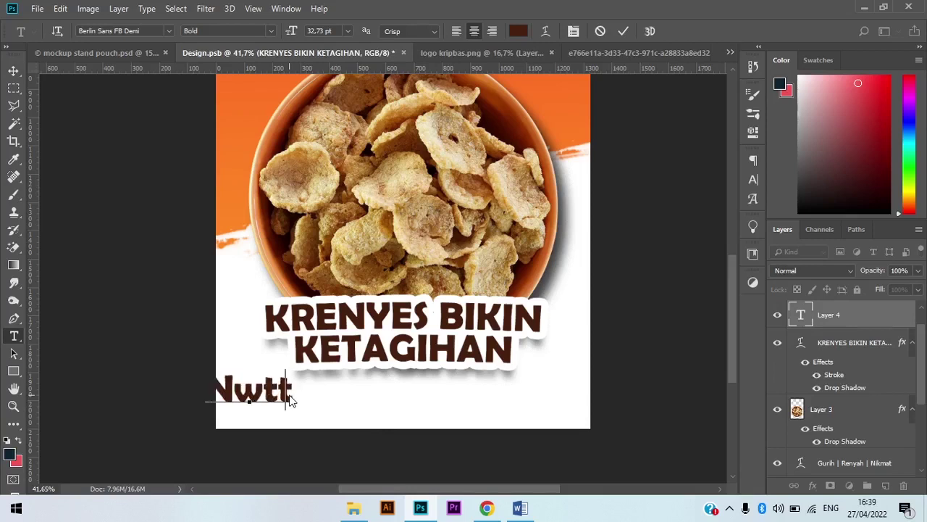
{"action": "key", "text": "BackSpace"}
{"action": "key", "text": "BackSpace"}
{"action": "key", "text": "BackSpace"}
{"action": "type", "text": "etto"}
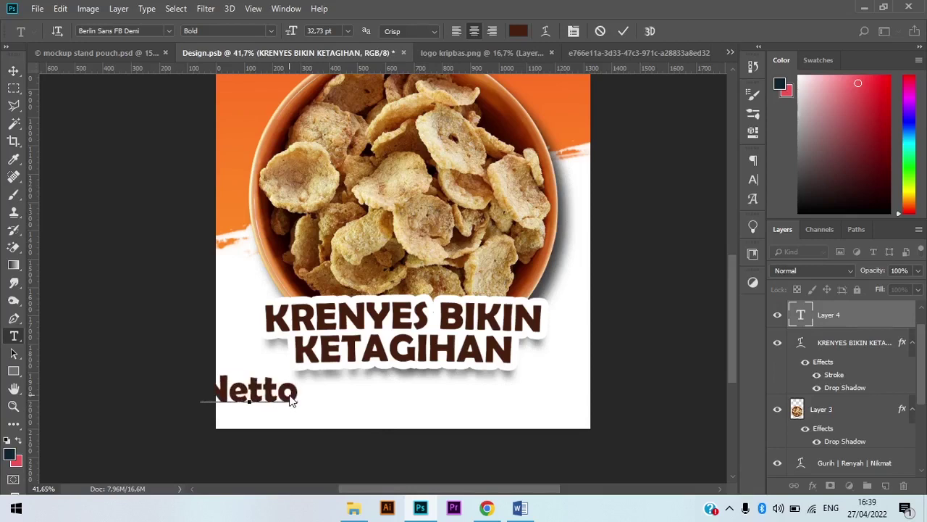
{"action": "type", "text": " :"}
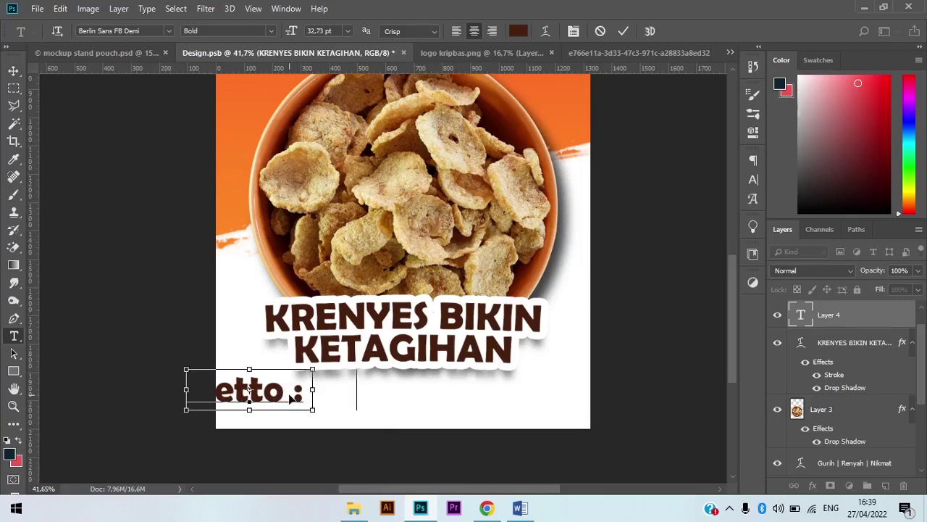
{"action": "type", "text": " 125gr"}
Step: Reduce the Netto text to 8,73 pt and shift it slightly right, away from the design's left edge
{"action": "key", "text": "ctrl+a"}
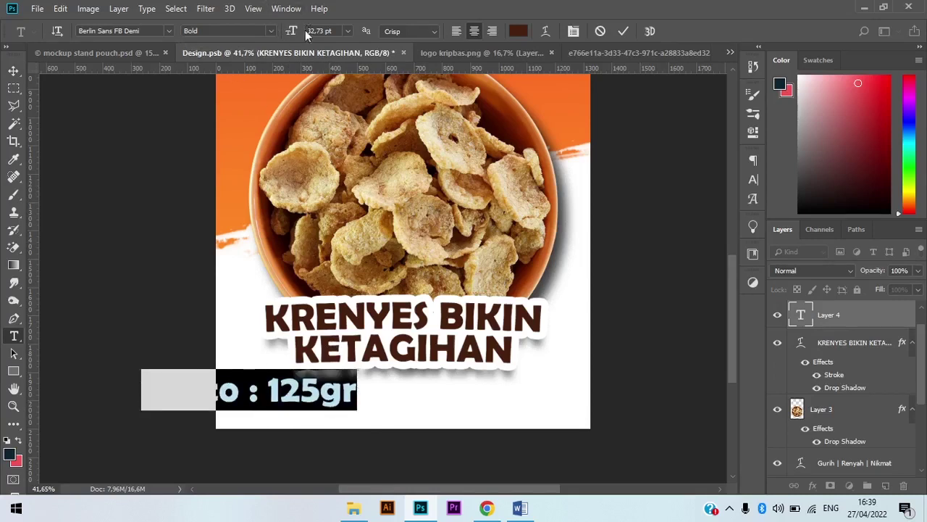
{"action": "left_click_drag", "start_coordinate": [307, 31], "coordinate": [285, 33]}
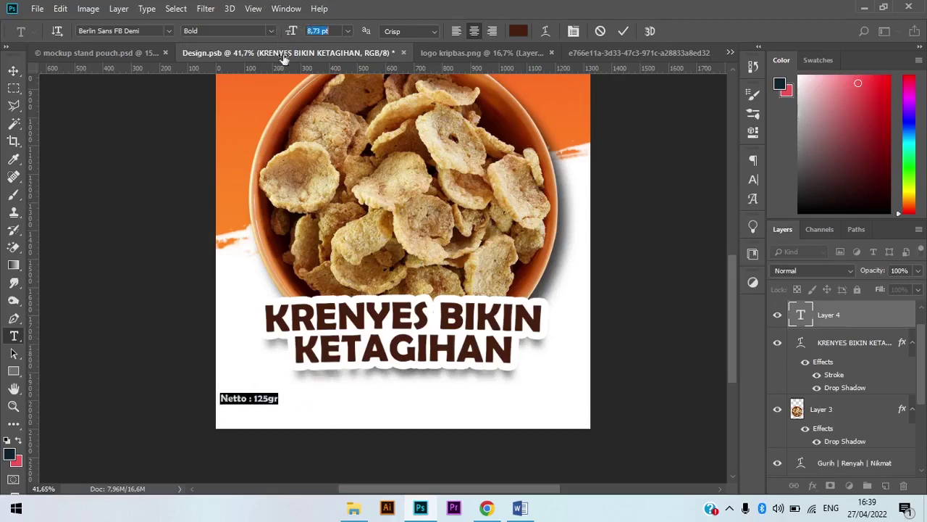
{"action": "left_click", "coordinate": [247, 394]}
{"action": "scroll", "coordinate": [262, 396], "scroll_direction": "up", "scroll_amount": 2}
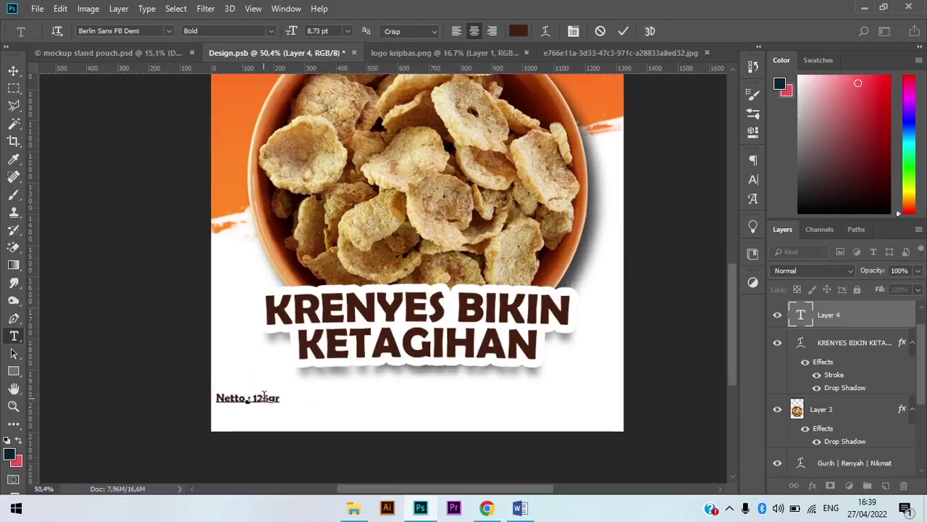
{"action": "left_click_drag", "start_coordinate": [267, 404], "coordinate": [297, 407]}
{"action": "left_click", "coordinate": [623, 31]}
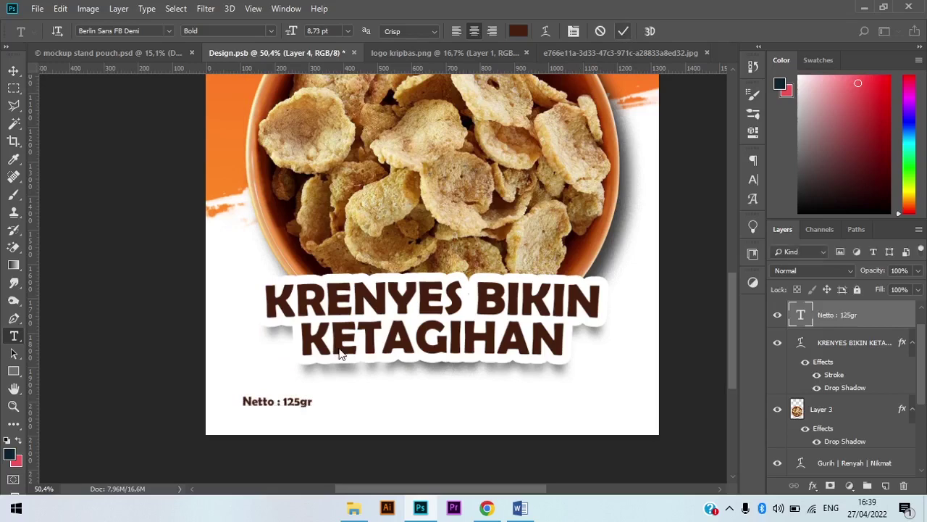
Step: Change the colour of the Netto text to near-black #141414
{"action": "scroll", "coordinate": [345, 413], "scroll_direction": "down", "scroll_amount": 8}
{"action": "scroll", "coordinate": [335, 436], "scroll_direction": "down", "scroll_amount": 2}
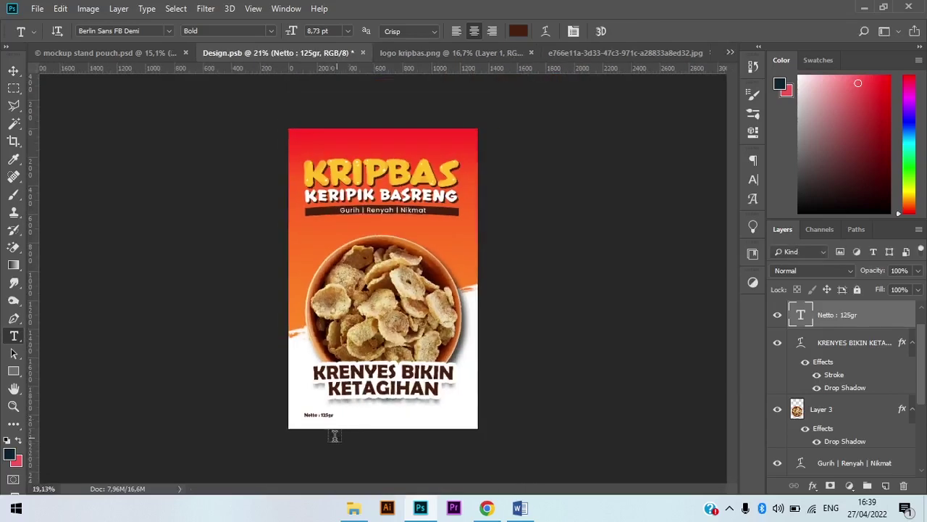
{"action": "scroll", "coordinate": [335, 438], "scroll_direction": "up", "scroll_amount": 3}
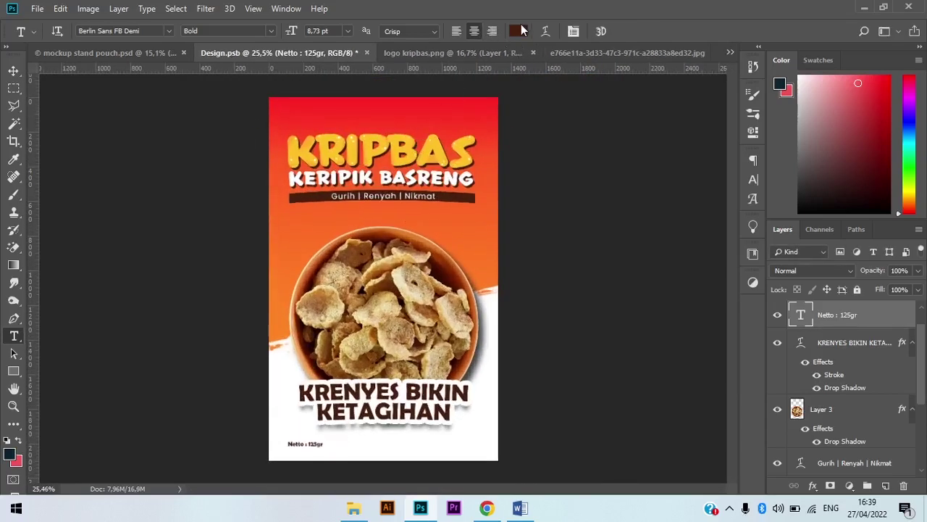
{"action": "left_click", "coordinate": [520, 31]}
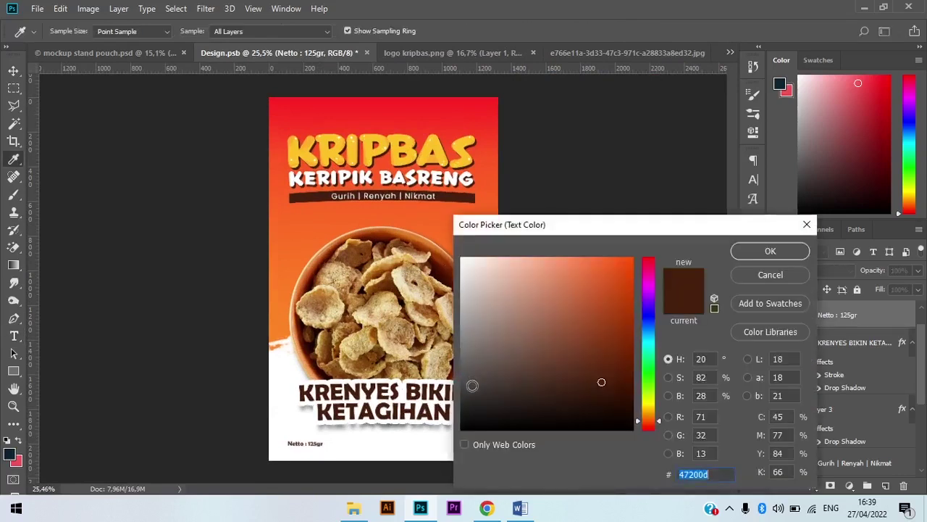
{"action": "type", "text": "333333"}
{"action": "left_click", "coordinate": [465, 409]}
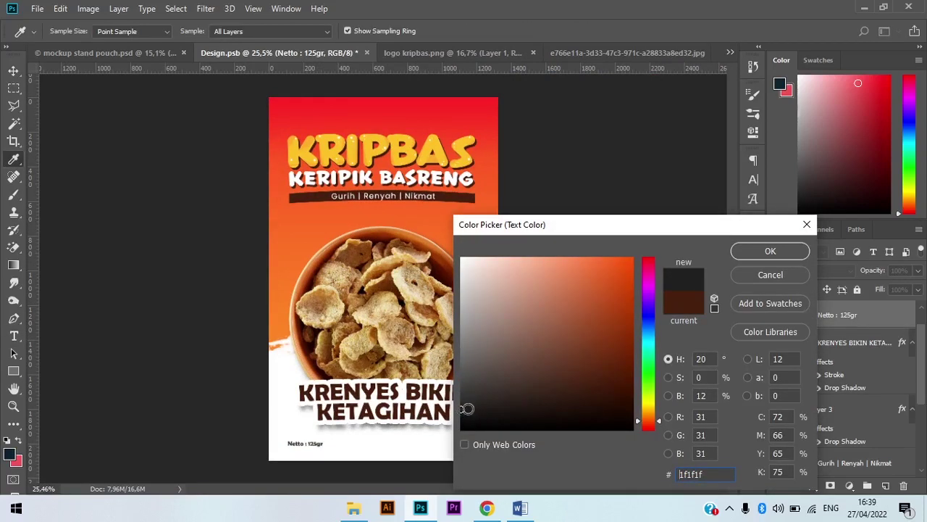
{"action": "left_click_drag", "start_coordinate": [468, 409], "coordinate": [461, 416]}
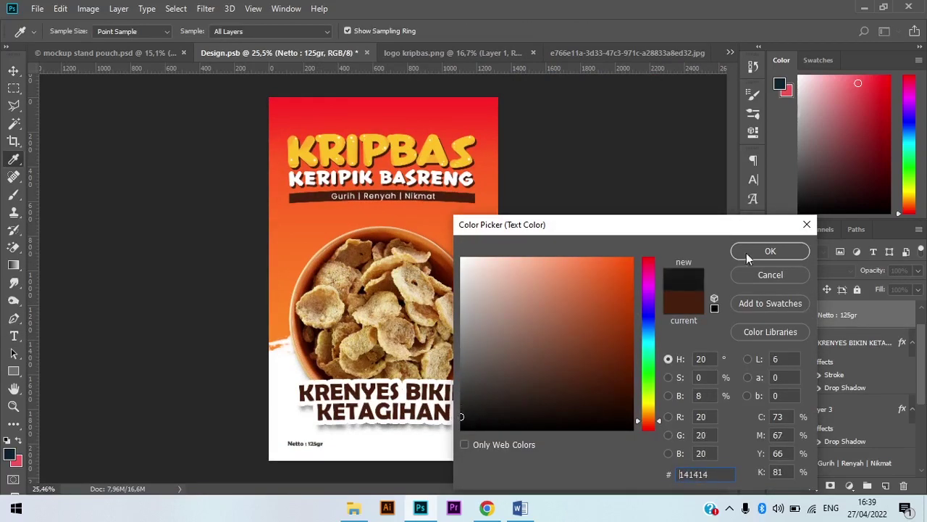
{"action": "left_click", "coordinate": [769, 251]}
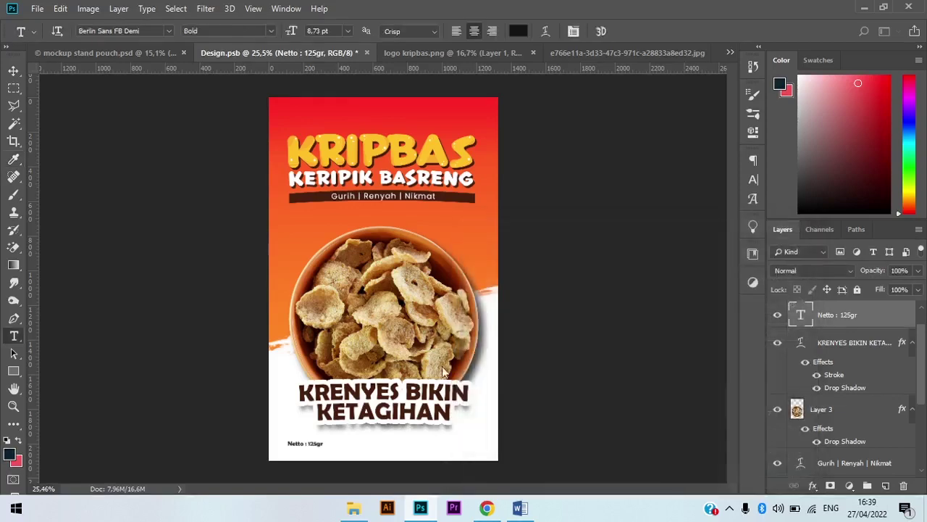
Step: Switch to konsep packaging.docx in Word, review the packaging information, and return to Photoshop
{"action": "key", "text": "alt+Tab"}
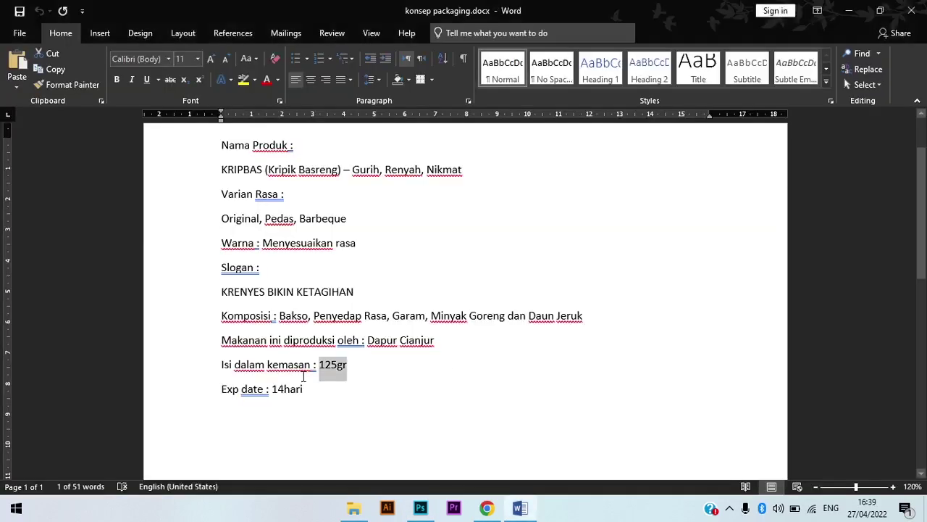
{"action": "key", "text": "alt+Tab"}
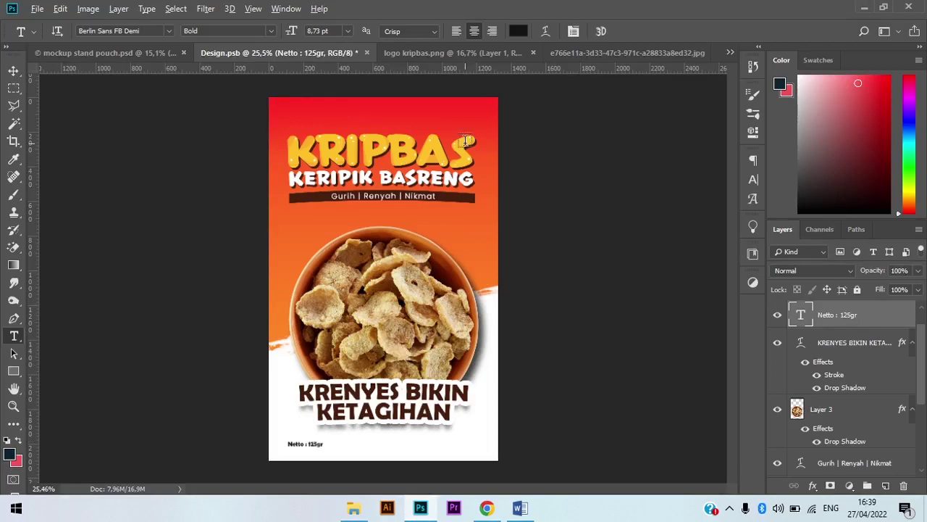
{"action": "key", "text": "v"}
{"action": "left_click", "coordinate": [253, 8]}
{"action": "left_click", "coordinate": [503, 6]}
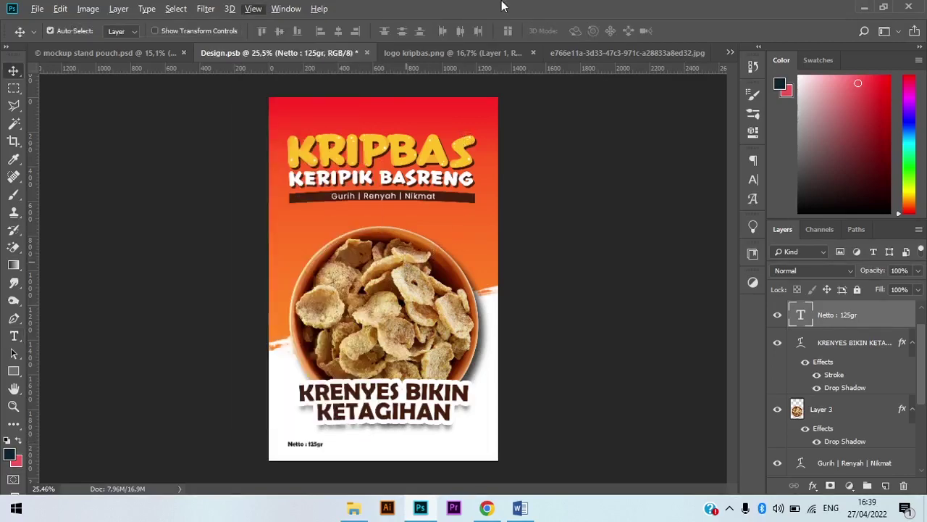
{"action": "key", "text": "ctrl"}
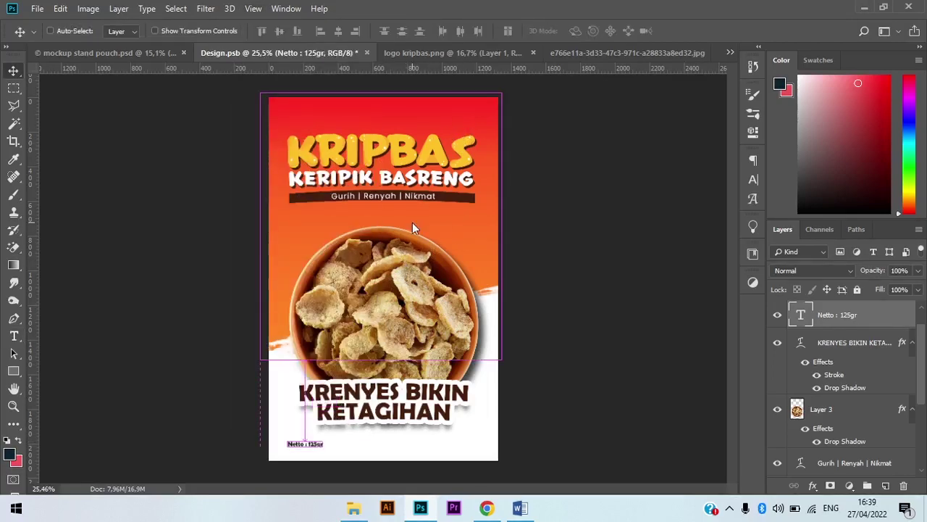
Step: Open the Majelis Ulama Indonesia halal logo, cdbcb323-422c-4335-af51-8382ebdcf787.png, from the bahan folder
{"action": "key", "text": "ctrl+o"}
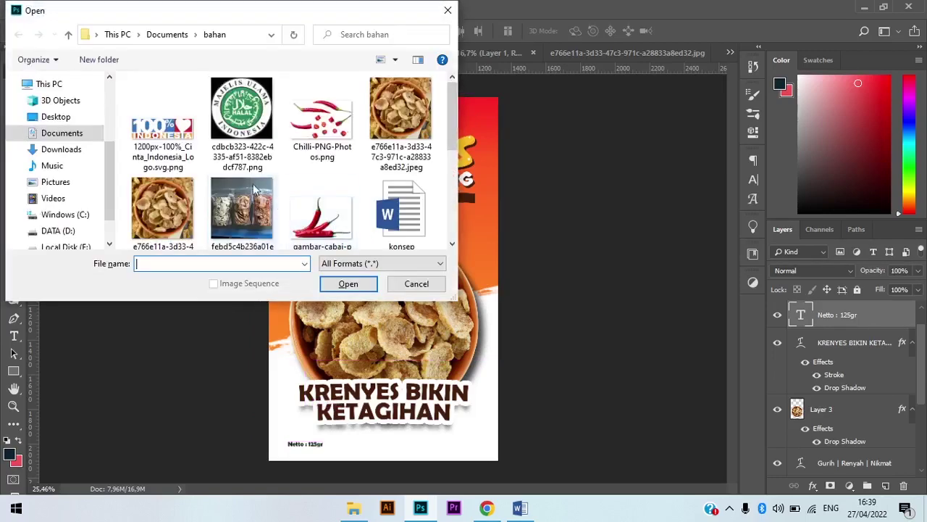
{"action": "scroll", "coordinate": [275, 147], "scroll_direction": "down", "scroll_amount": 1}
{"action": "scroll", "coordinate": [274, 148], "scroll_direction": "down", "scroll_amount": 2}
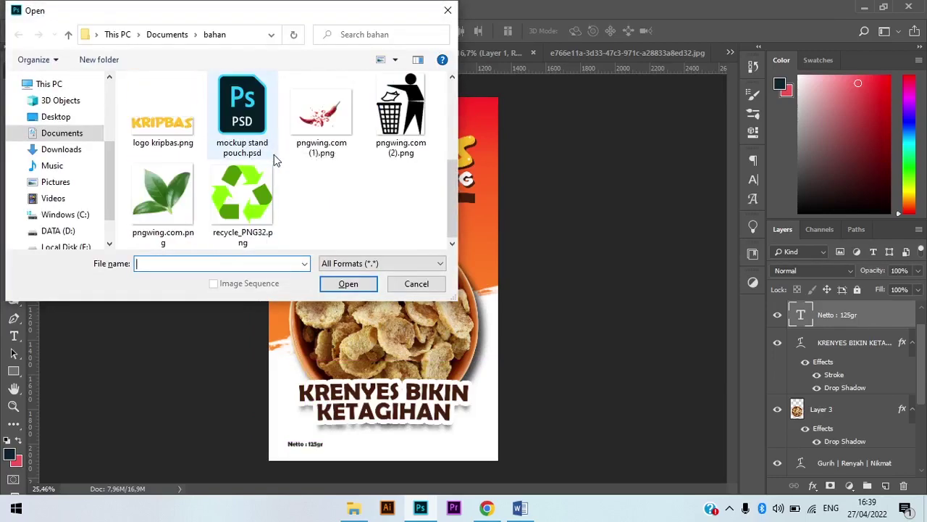
{"action": "scroll", "coordinate": [274, 155], "scroll_direction": "up", "scroll_amount": 1}
{"action": "scroll", "coordinate": [272, 166], "scroll_direction": "down", "scroll_amount": 1}
{"action": "scroll", "coordinate": [272, 166], "scroll_direction": "up", "scroll_amount": 3}
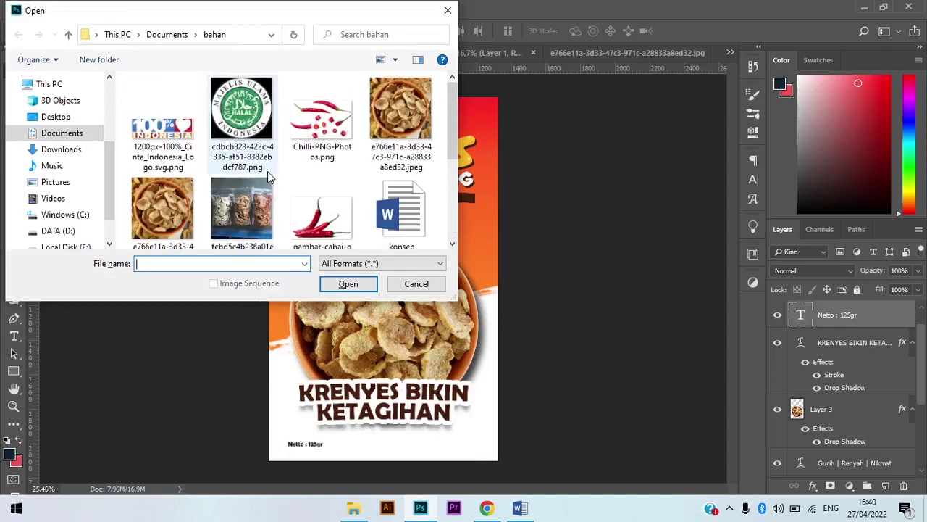
{"action": "scroll", "coordinate": [282, 172], "scroll_direction": "down", "scroll_amount": 2}
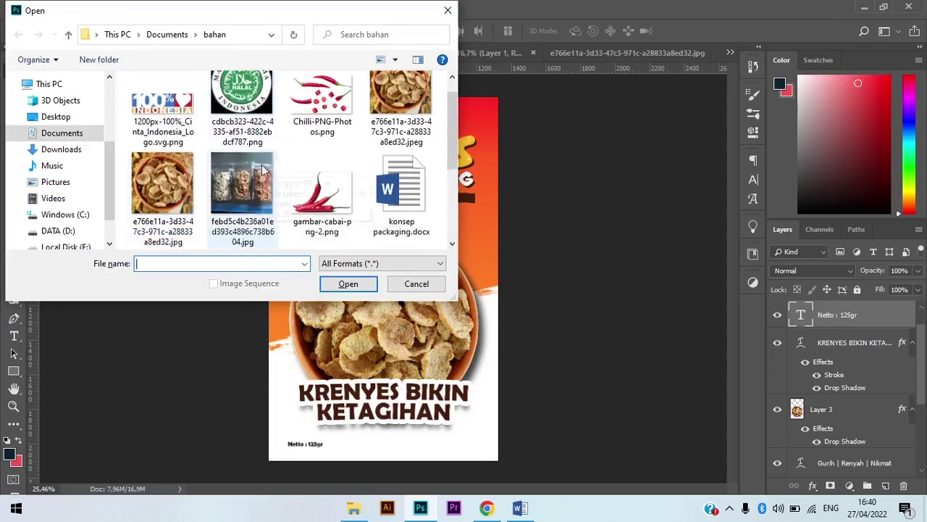
{"action": "scroll", "coordinate": [304, 174], "scroll_direction": "down", "scroll_amount": 2}
{"action": "scroll", "coordinate": [339, 165], "scroll_direction": "up", "scroll_amount": 3}
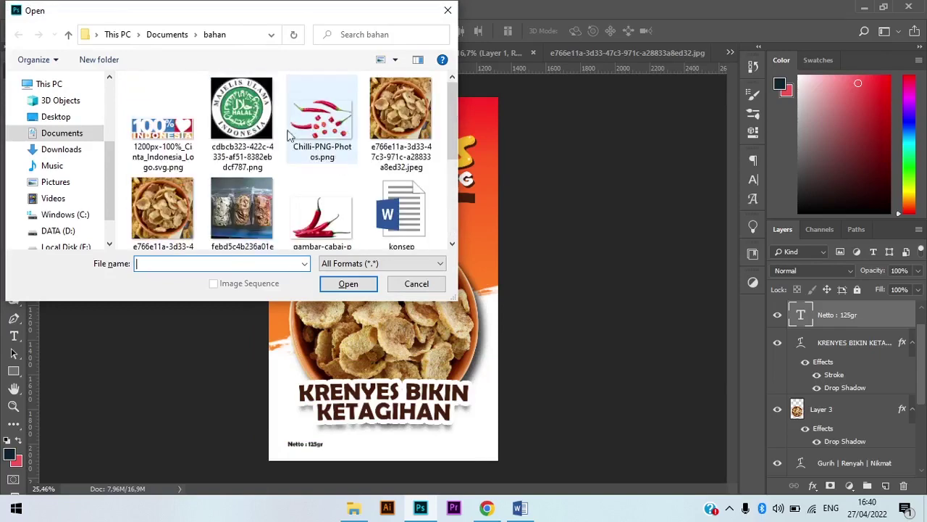
{"action": "double_click", "coordinate": [242, 109]}
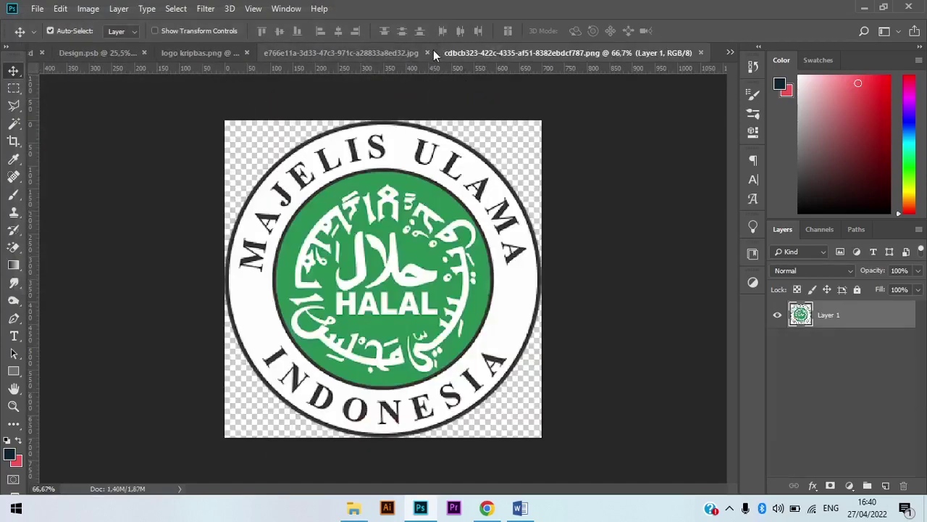
Step: Close the chips photo and logo kripbas.png documents, and copy the halal logo into Design.psb over the bowl
{"action": "left_click", "coordinate": [428, 52]}
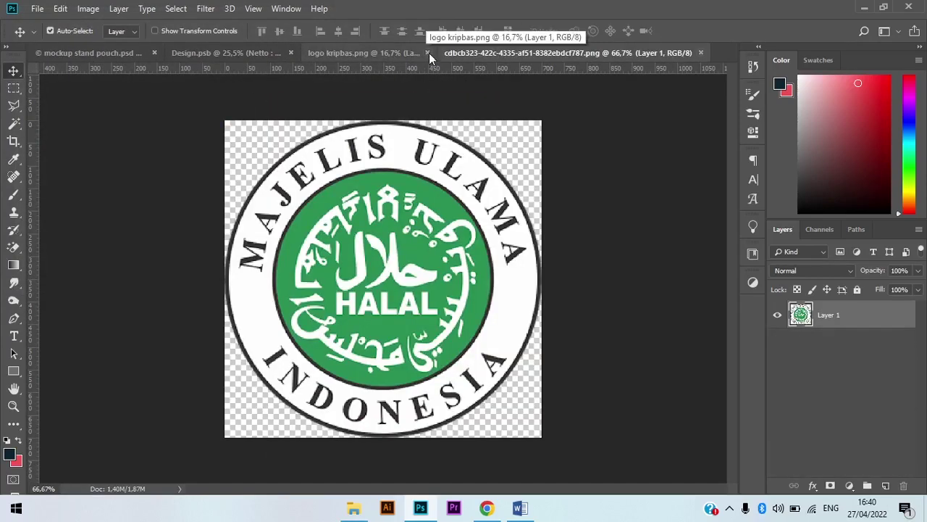
{"action": "left_click", "coordinate": [428, 52]}
{"action": "left_click_drag", "start_coordinate": [371, 160], "coordinate": [388, 288]}
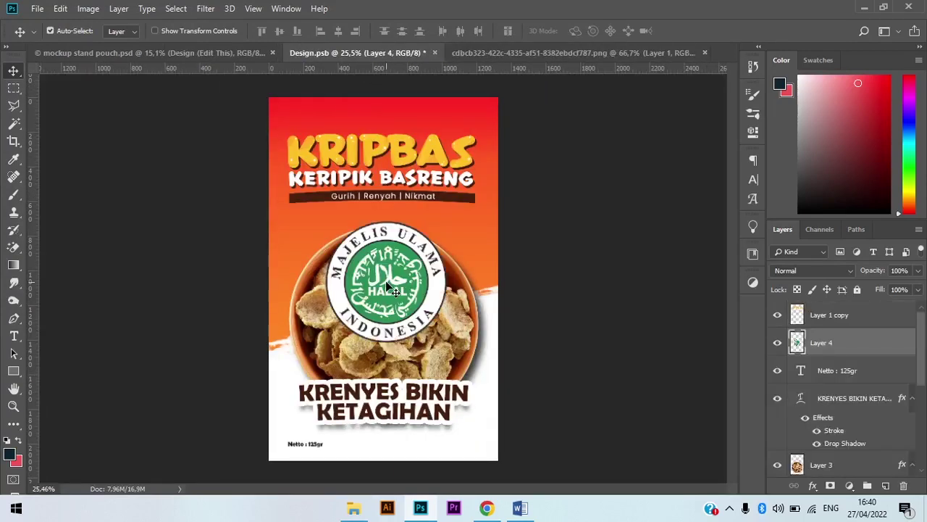
Step: Scale the halal logo to 28,14%, place it over the right end of the slogan, and apply the transformation
{"action": "scroll", "coordinate": [392, 288], "scroll_direction": "up", "scroll_amount": 2}
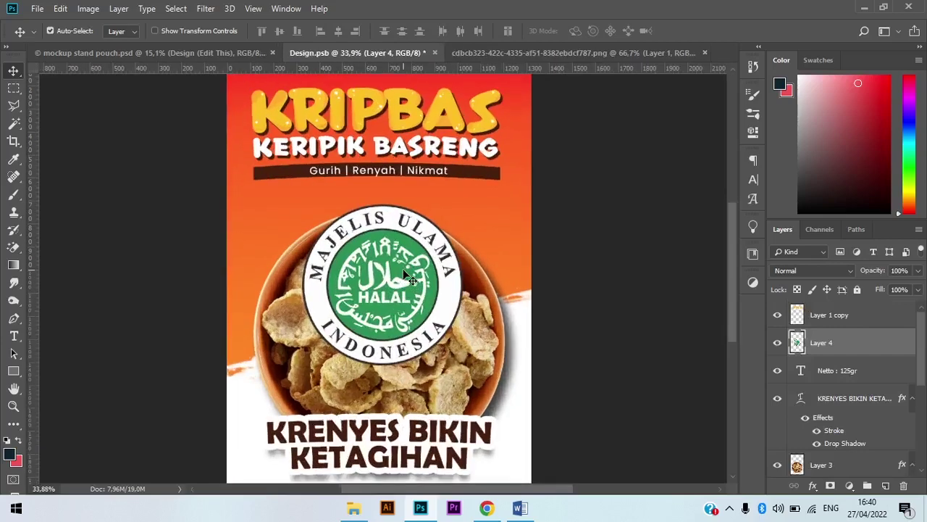
{"action": "key", "text": "ctrl+t"}
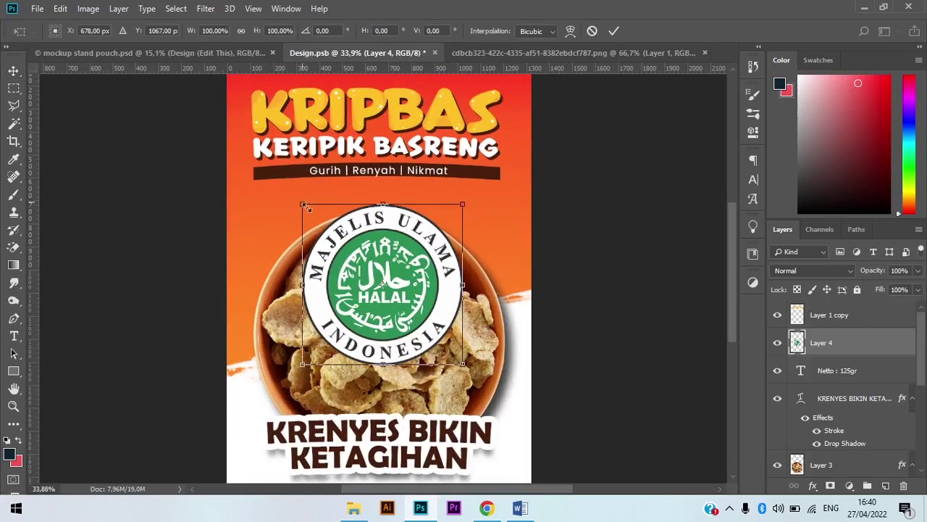
{"action": "left_click_drag", "start_coordinate": [305, 207], "coordinate": [438, 270]}
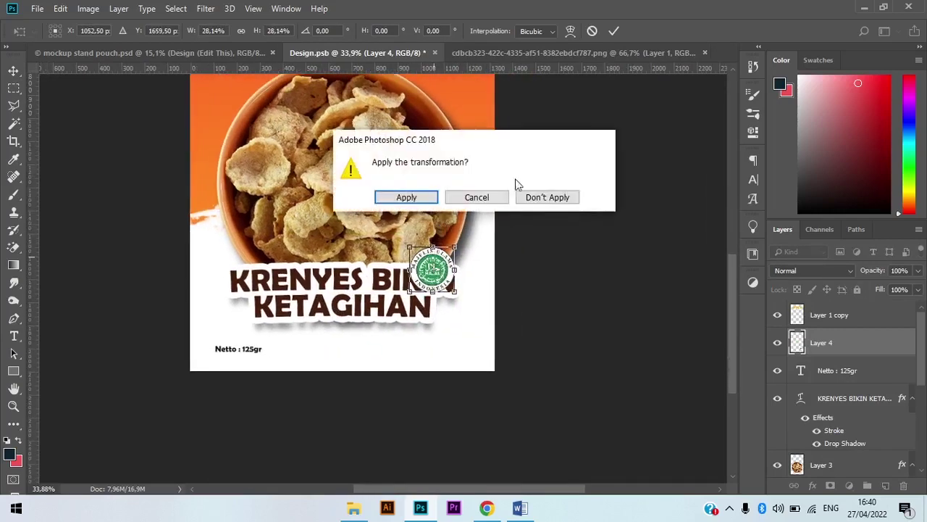
{"action": "left_click", "coordinate": [425, 198]}
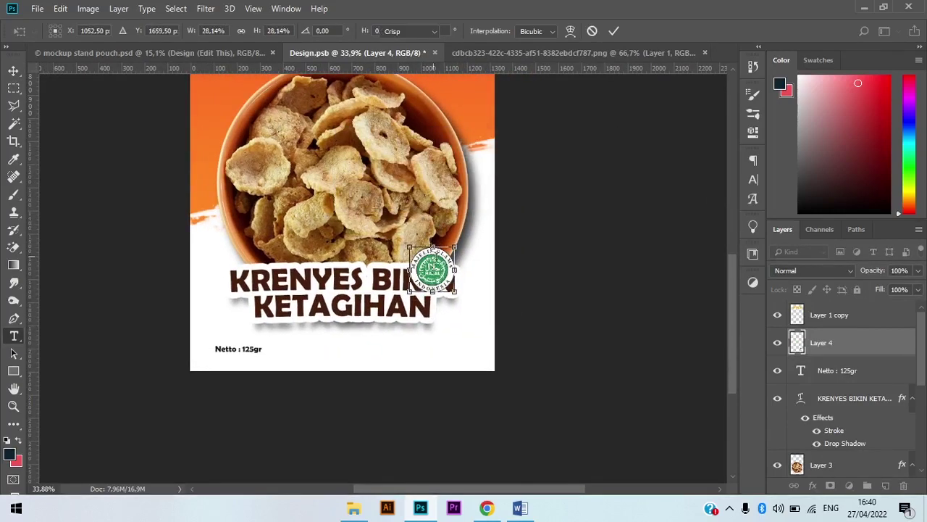
{"action": "key", "text": "v"}
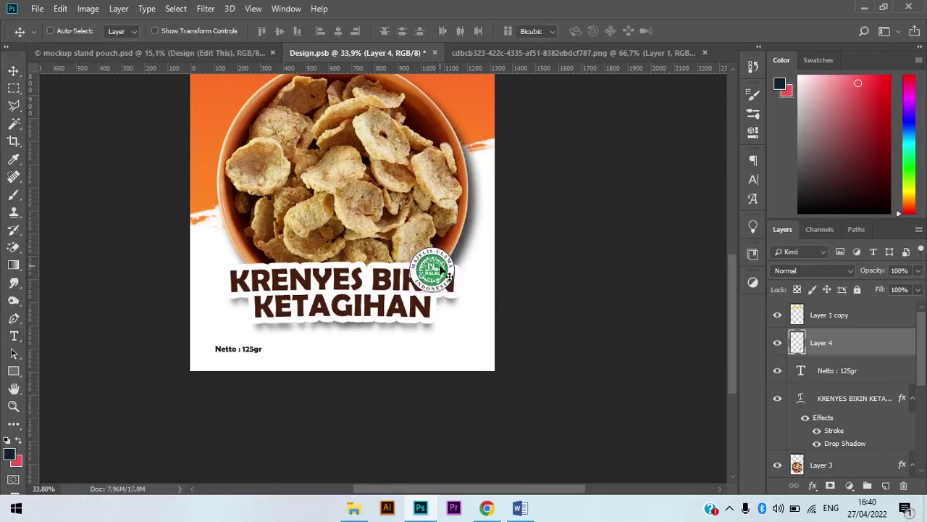
Step: Scale the halal logo to 65,48%, place it in the label's lower-right corner opposite the Netto text, and apply the transformation
{"action": "key", "text": "ctrl+t"}
{"action": "left_click_drag", "start_coordinate": [442, 263], "coordinate": [447, 328]}
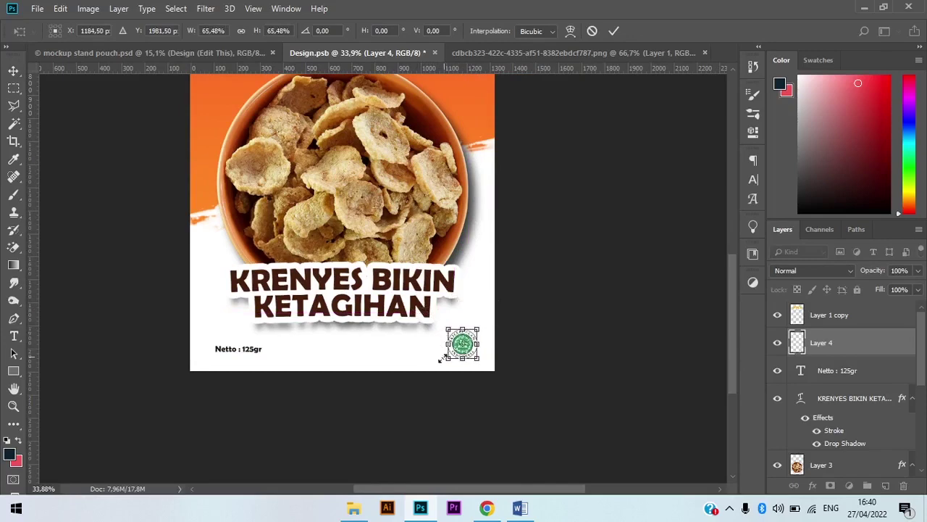
{"action": "scroll", "coordinate": [450, 373], "scroll_direction": "up", "scroll_amount": 1}
{"action": "scroll", "coordinate": [454, 376], "scroll_direction": "up", "scroll_amount": 2}
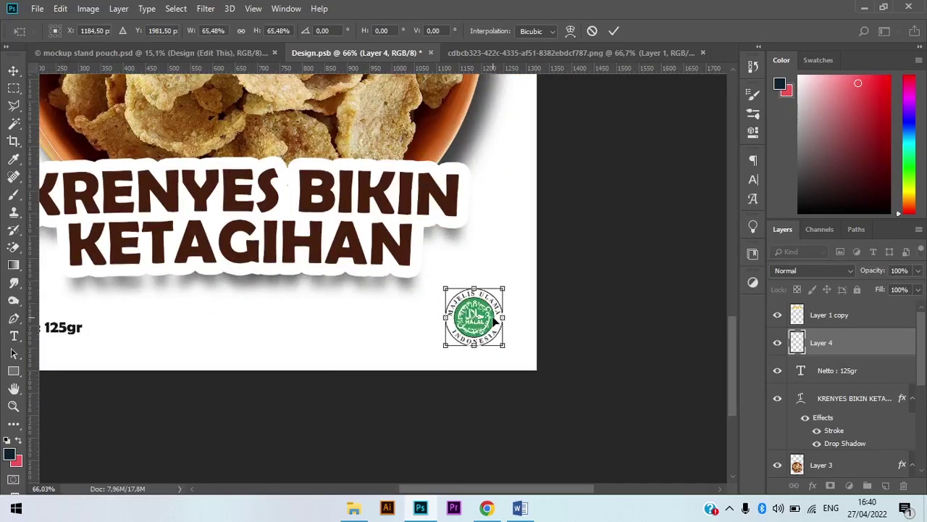
{"action": "left_click_drag", "start_coordinate": [490, 324], "coordinate": [490, 310]}
{"action": "scroll", "coordinate": [471, 304], "scroll_direction": "down", "scroll_amount": 4}
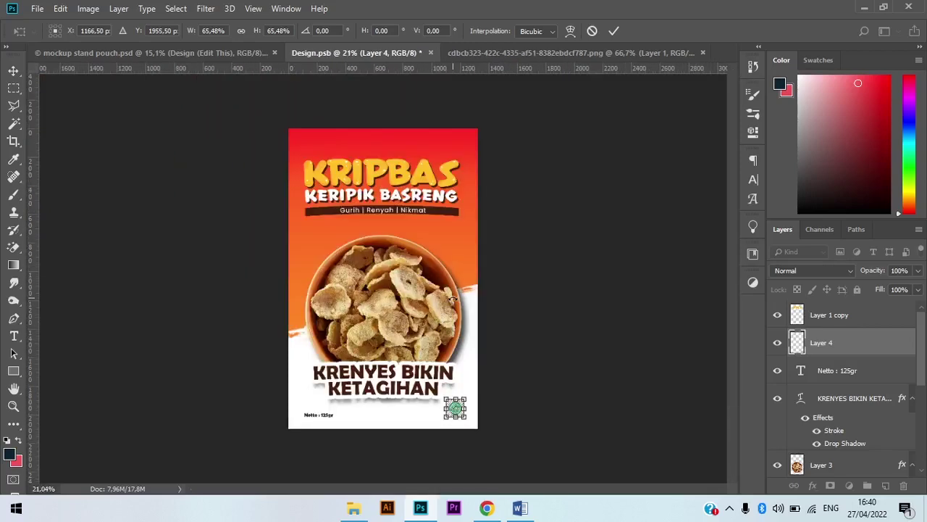
{"action": "key", "text": "ctrl+plus"}
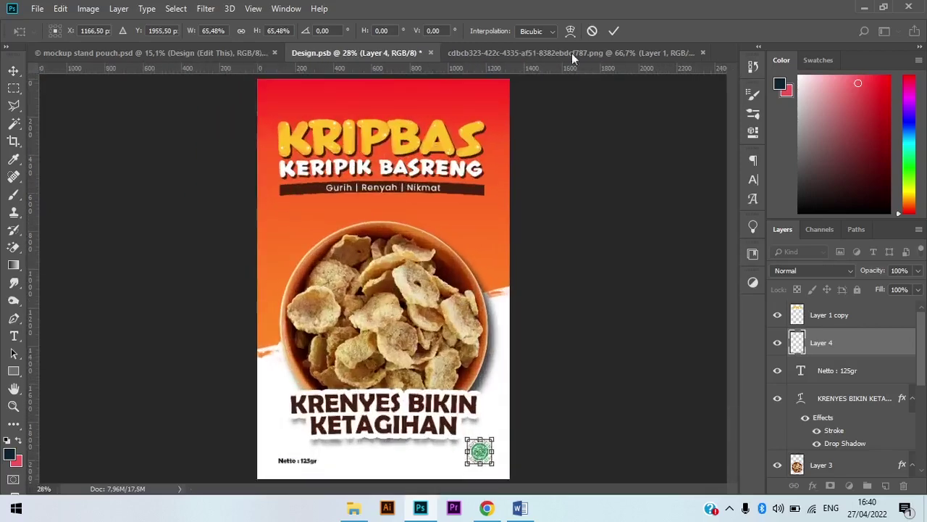
{"action": "left_click", "coordinate": [614, 30]}
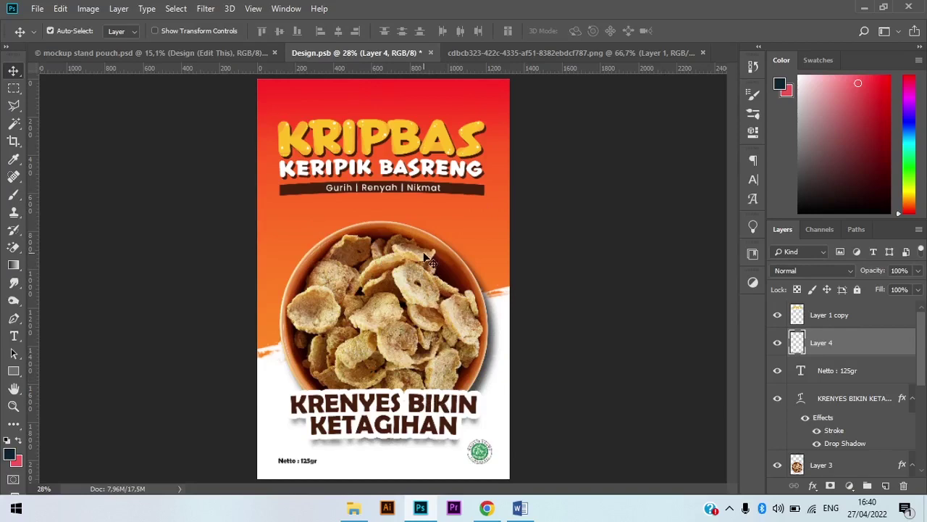
Step: Switch to konsep packaging.docx in Word, check the product details around the slogan, and return to Photoshop
{"action": "key", "text": "alt+Tab"}
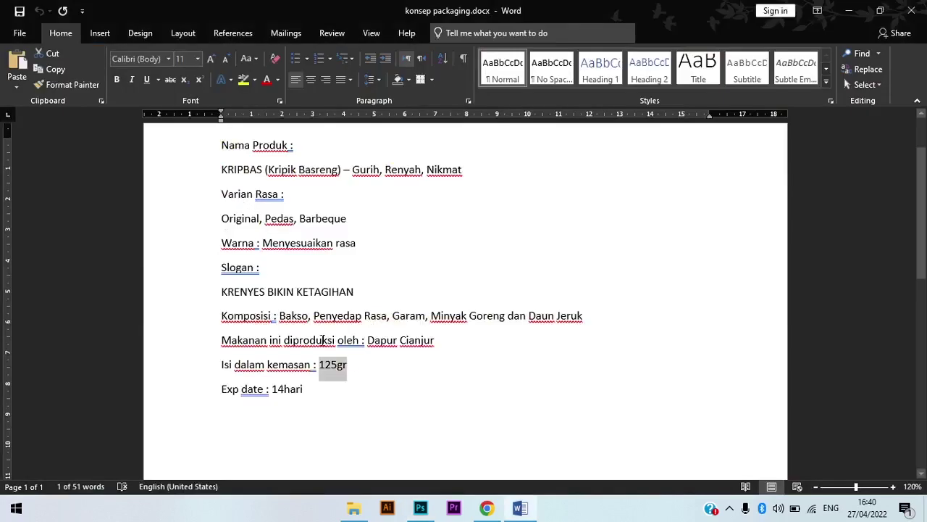
{"action": "left_click", "coordinate": [277, 266]}
{"action": "key", "text": "alt+Tab"}
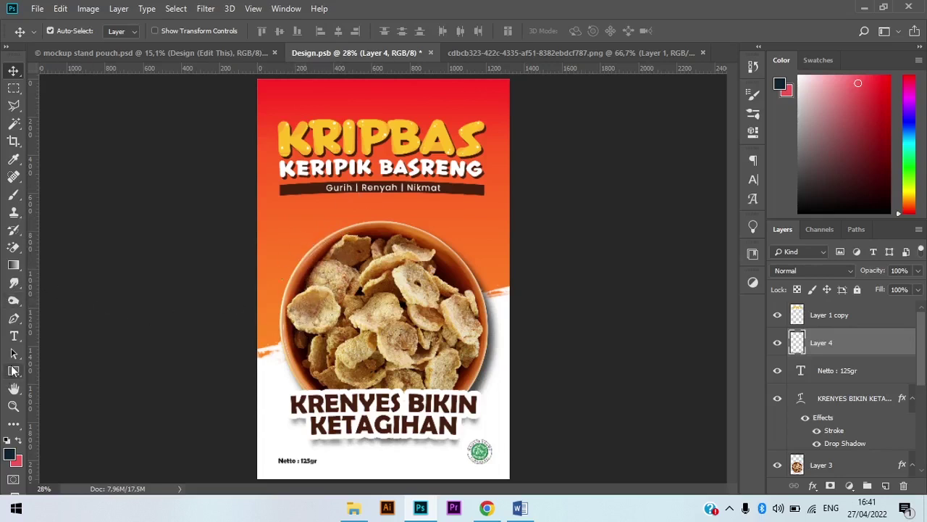
Step: With the Pen tool, draw a curved path from the orange area beside the bowl down into the leftmost large chip
{"action": "left_click", "coordinate": [17, 321]}
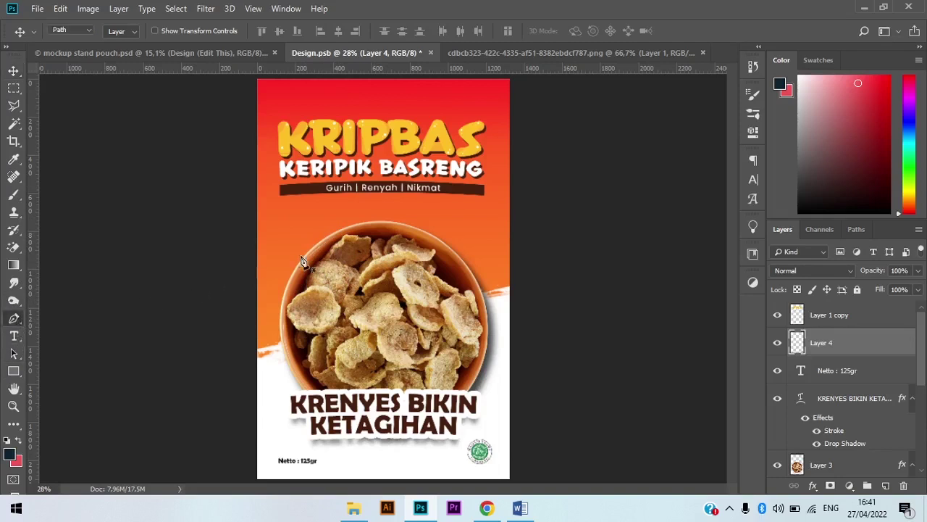
{"action": "left_click", "coordinate": [297, 225]}
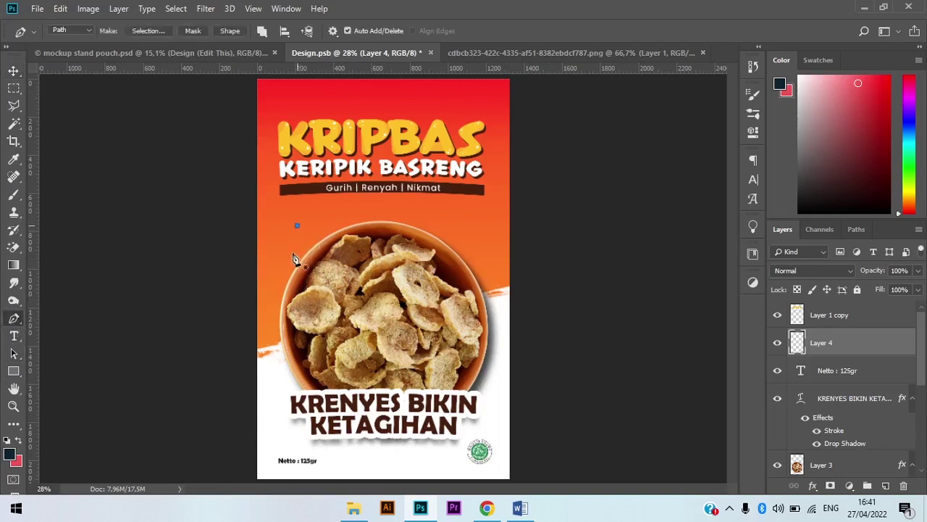
{"action": "left_click_drag", "start_coordinate": [292, 302], "coordinate": [304, 323]}
{"action": "left_click_drag", "start_coordinate": [313, 335], "coordinate": [304, 350]}
{"action": "left_click_drag", "start_coordinate": [255, 216], "coordinate": [307, 330]}
{"action": "left_click", "coordinate": [310, 253]}
{"action": "left_click_drag", "start_coordinate": [308, 321], "coordinate": [320, 368]}
{"action": "left_click_drag", "start_coordinate": [294, 280], "coordinate": [279, 294]}
{"action": "left_click_drag", "start_coordinate": [288, 258], "coordinate": [285, 257]}
{"action": "left_click_drag", "start_coordinate": [307, 323], "coordinate": [306, 316]}
{"action": "left_click_drag", "start_coordinate": [288, 326], "coordinate": [188, 357]}
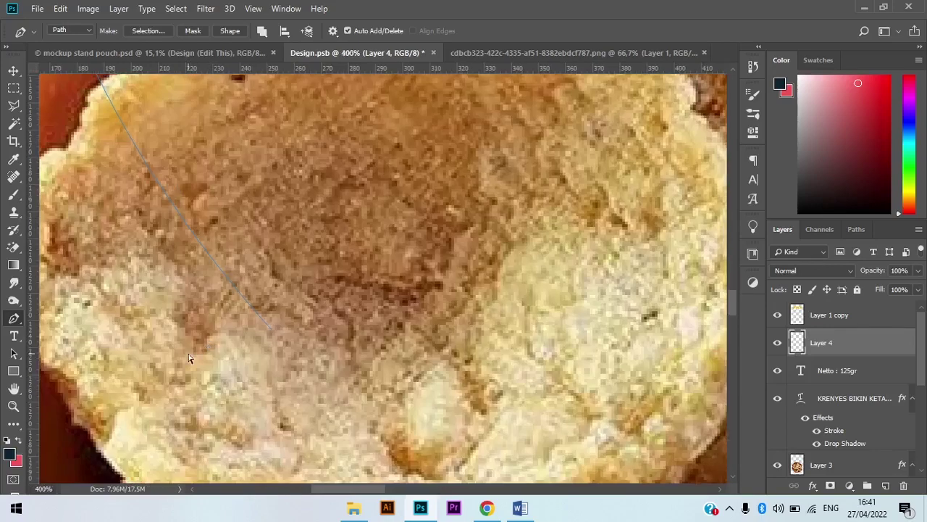
Step: Draw a separate two-segment arrowhead path at the curve's lower end on the leftmost large chip
{"action": "key", "text": "v"}
{"action": "key", "text": "p"}
{"action": "left_click", "coordinate": [206, 346]}
{"action": "left_click", "coordinate": [273, 332]}
{"action": "left_click", "coordinate": [273, 331]}
{"action": "left_click", "coordinate": [273, 265]}
{"action": "left_click_drag", "start_coordinate": [292, 304], "coordinate": [197, 303]}
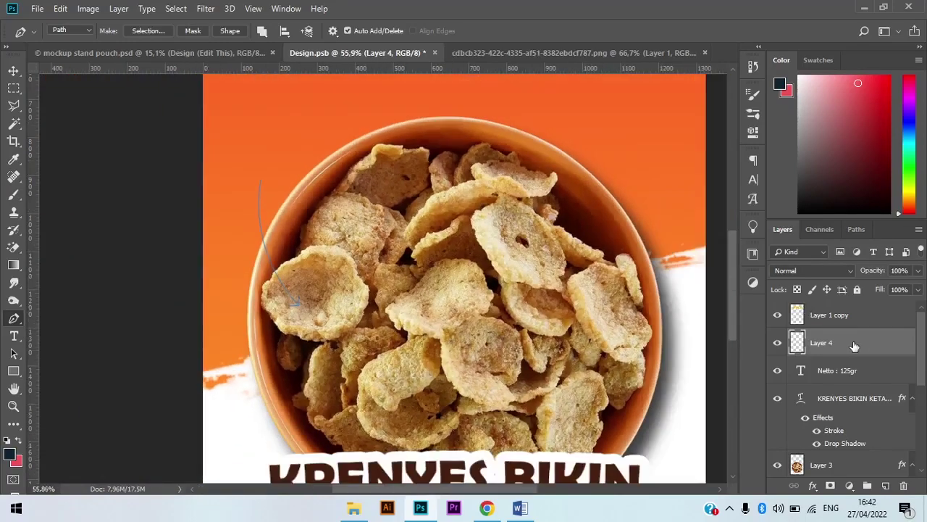
Step: Delete the halal logo's Layer 4 and create a new empty layer above the Netto : 125gr text layer
{"action": "left_click", "coordinate": [782, 344]}
{"action": "key", "text": "Return"}
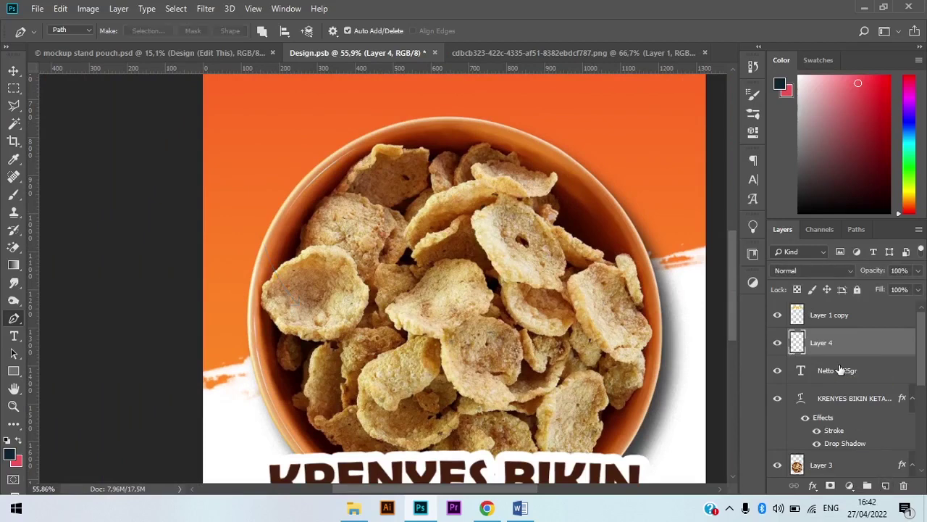
{"action": "left_click_drag", "start_coordinate": [859, 348], "coordinate": [903, 486]}
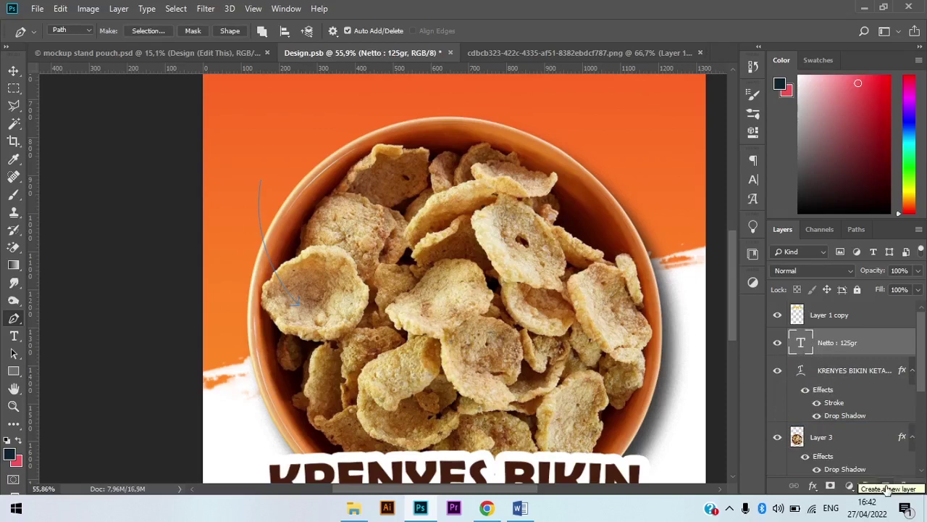
{"action": "left_click", "coordinate": [886, 487]}
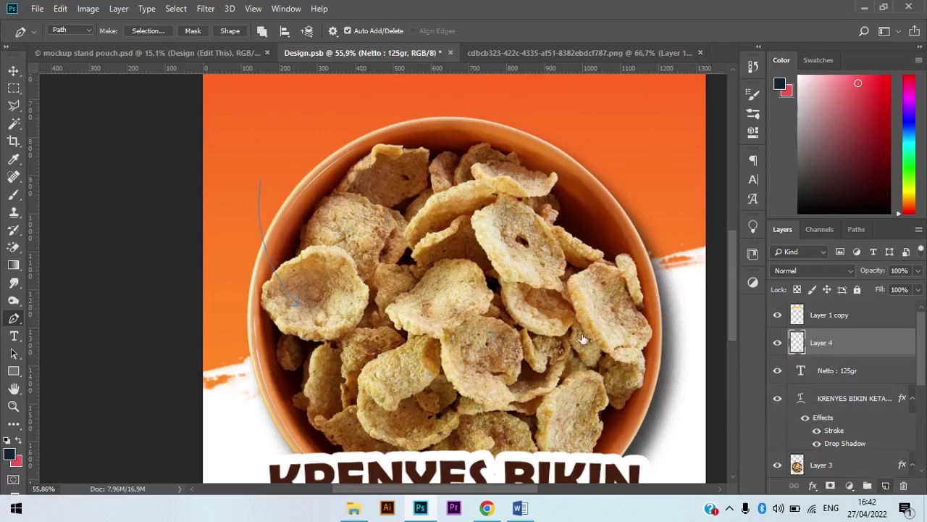
Step: Finish the arrowhead path at its upper end point on the leftmost large chip
{"action": "scroll", "coordinate": [300, 304], "scroll_direction": "up", "scroll_amount": 4}
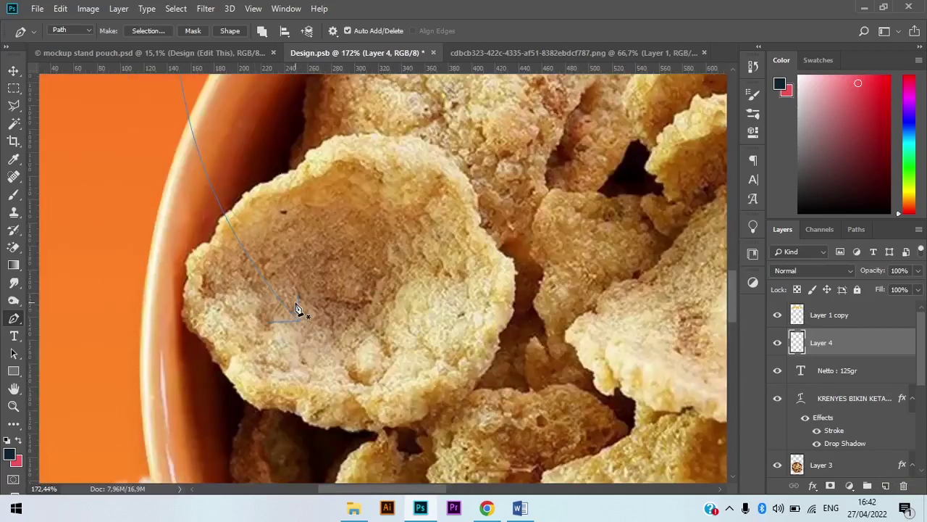
{"action": "scroll", "coordinate": [298, 310], "scroll_direction": "up", "scroll_amount": 2}
{"action": "scroll", "coordinate": [296, 303], "scroll_direction": "up", "scroll_amount": 1}
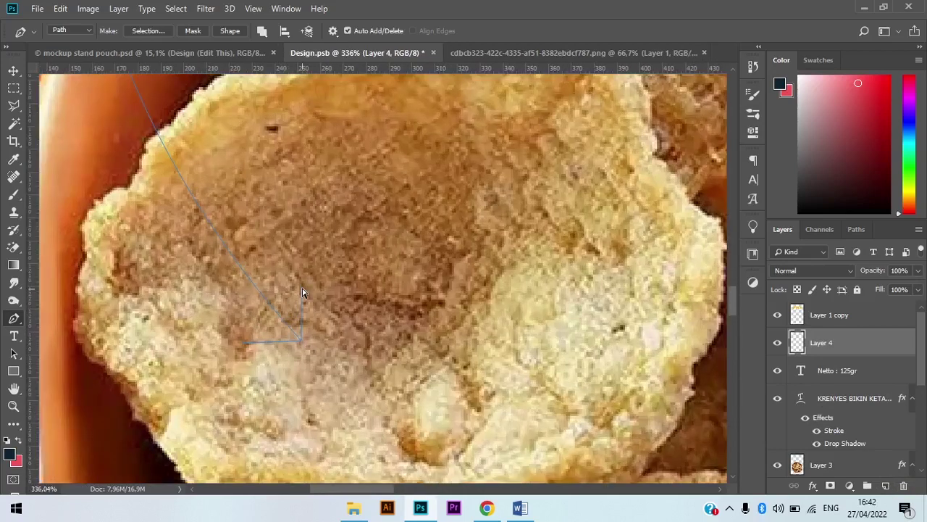
{"action": "left_click", "coordinate": [302, 283]}
{"action": "scroll", "coordinate": [345, 304], "scroll_direction": "down", "scroll_amount": 8}
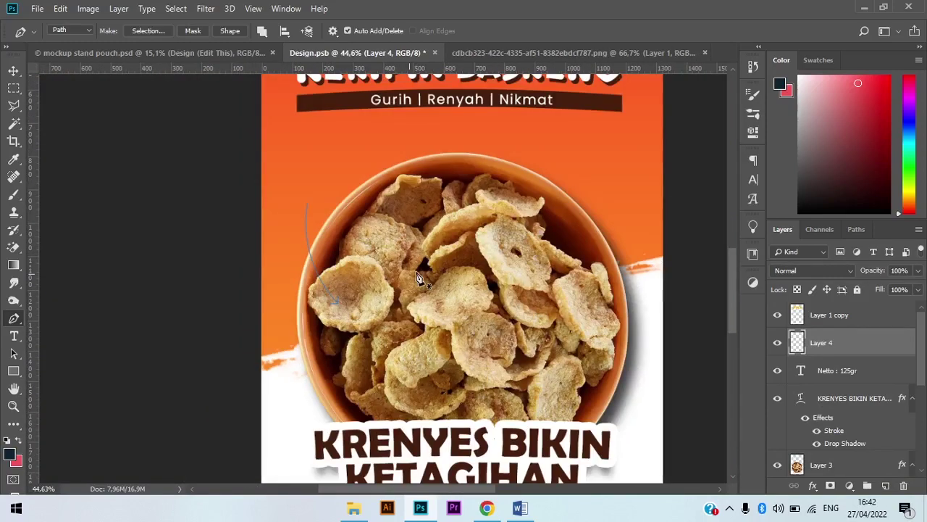
Step: Set the Brush to a hard round tip with a size of 5 px and 100% hardness
{"action": "key", "text": "b"}
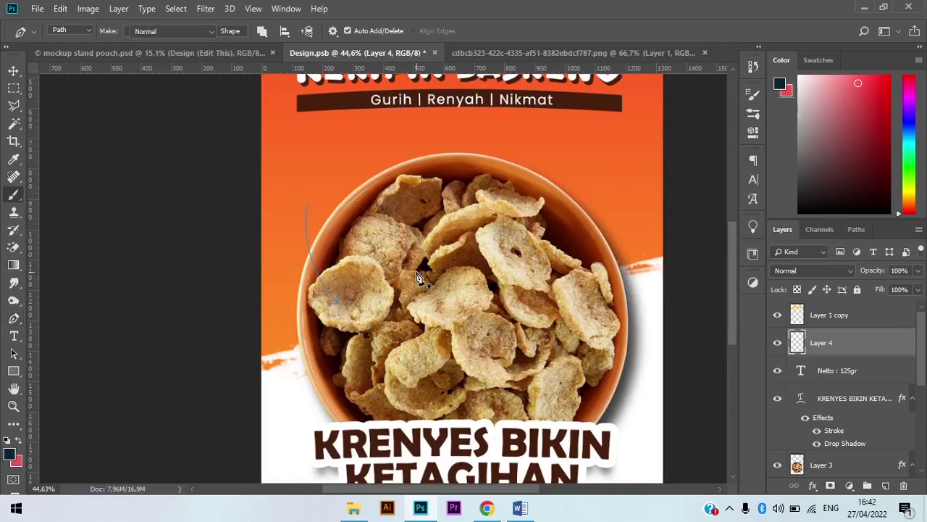
{"action": "right_click", "coordinate": [419, 279]}
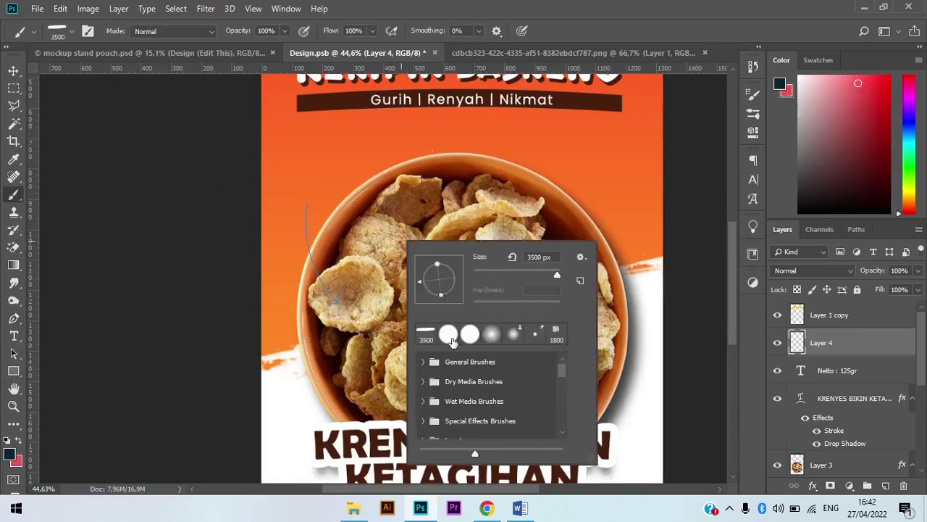
{"action": "left_click", "coordinate": [448, 334]}
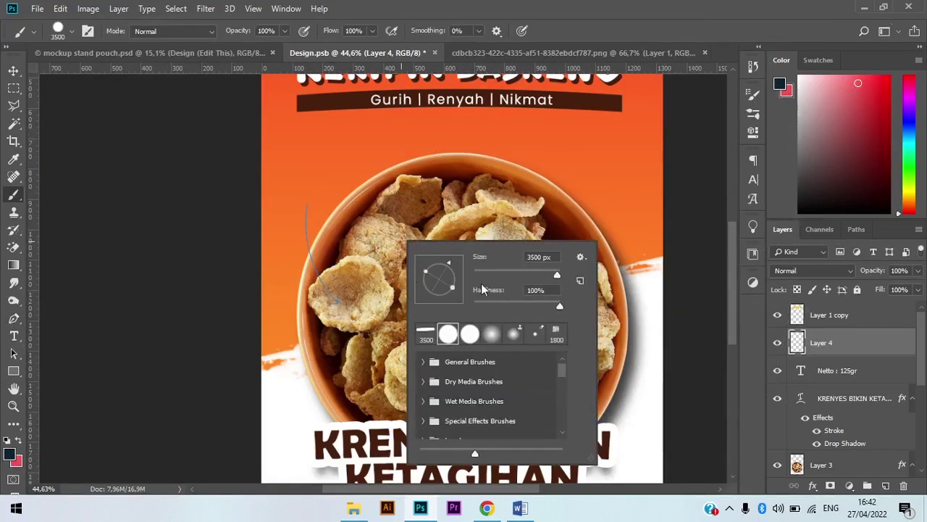
{"action": "left_click_drag", "start_coordinate": [488, 274], "coordinate": [475, 274]}
{"action": "key", "text": "Return"}
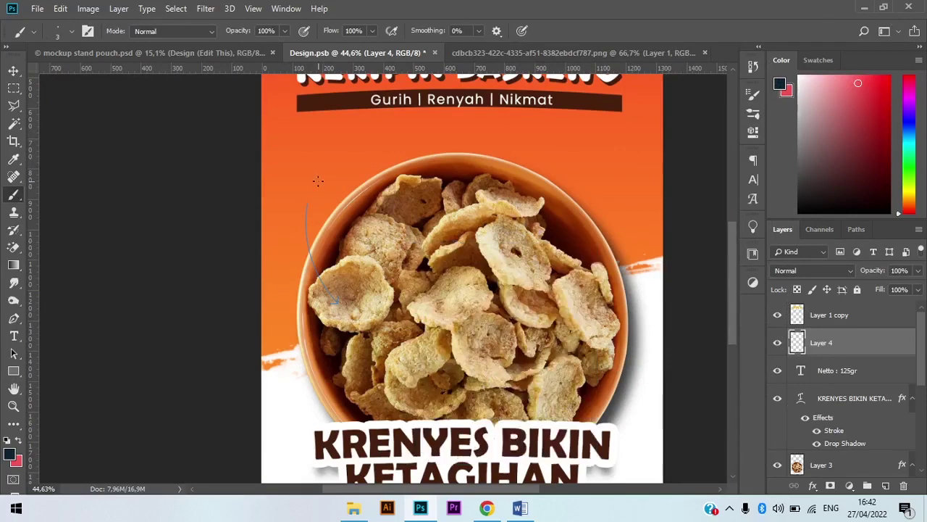
{"action": "scroll", "coordinate": [291, 235], "scroll_direction": "up", "scroll_amount": 5}
{"action": "scroll", "coordinate": [291, 234], "scroll_direction": "up", "scroll_amount": 1}
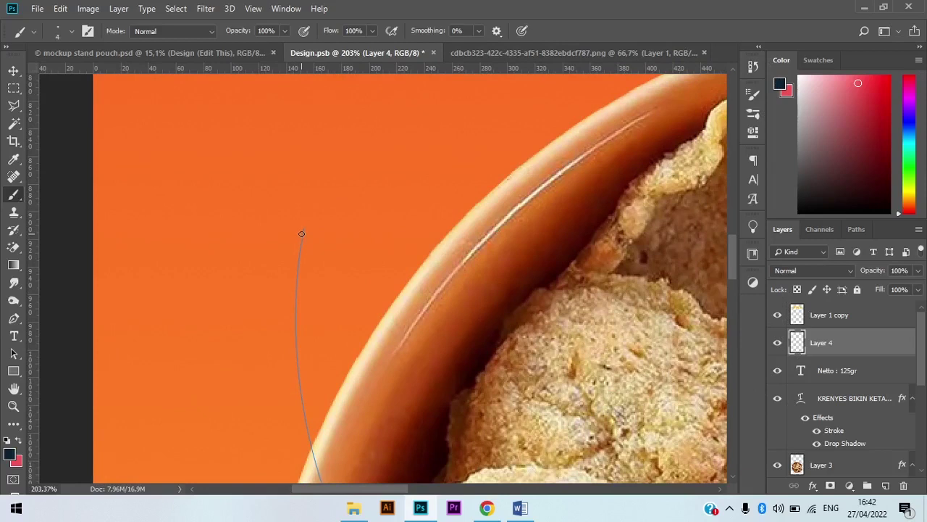
{"action": "right_click", "coordinate": [333, 210]}
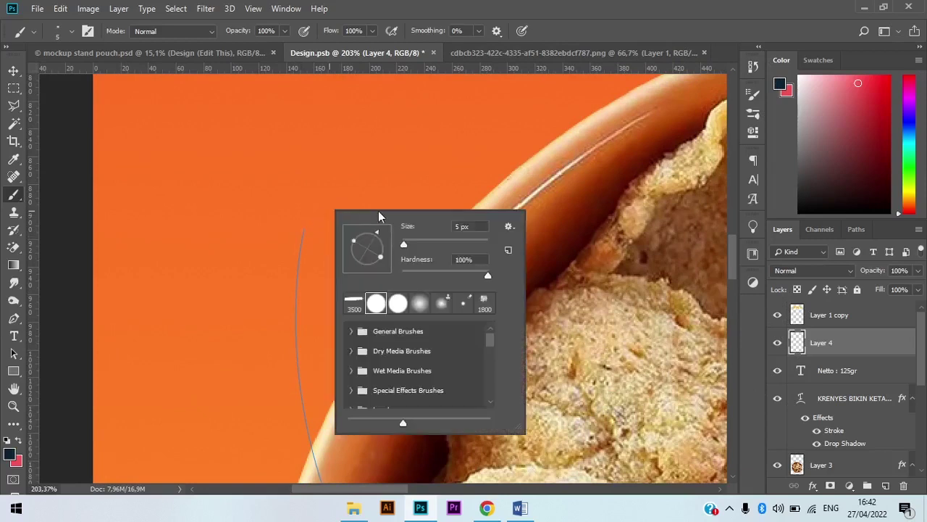
{"action": "key", "text": "Return"}
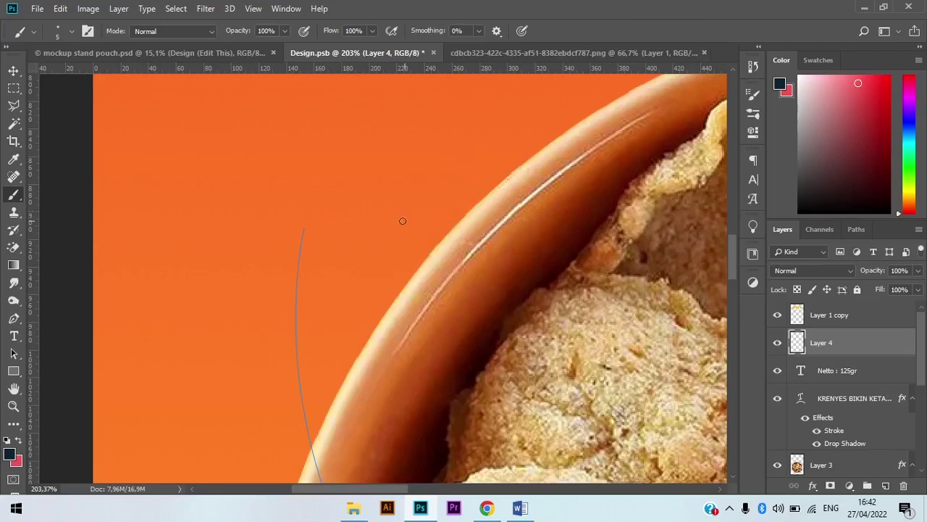
Step: Try stroking the arrow path using the Brush with Simulate Pressure enabled, and undo the stroke
{"action": "scroll", "coordinate": [403, 221], "scroll_direction": "down", "scroll_amount": 14}
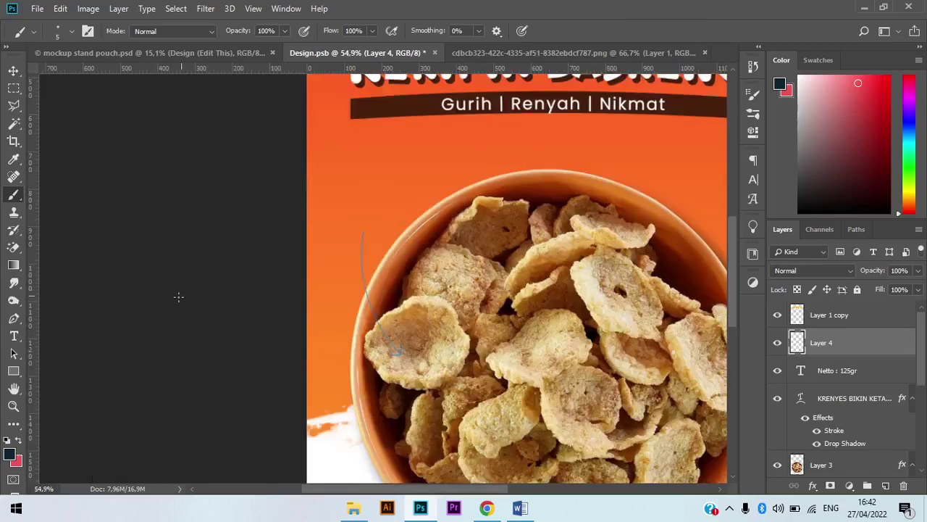
{"action": "left_click", "coordinate": [12, 322]}
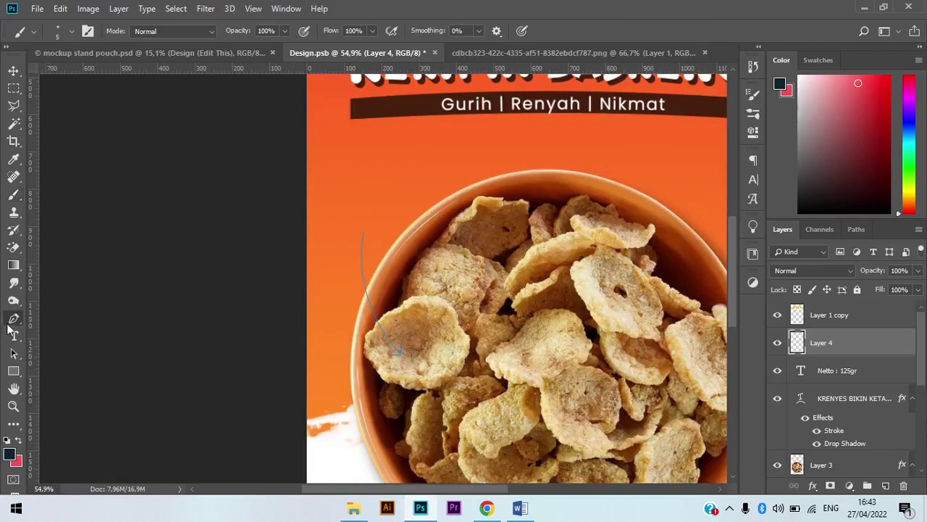
{"action": "right_click", "coordinate": [375, 204]}
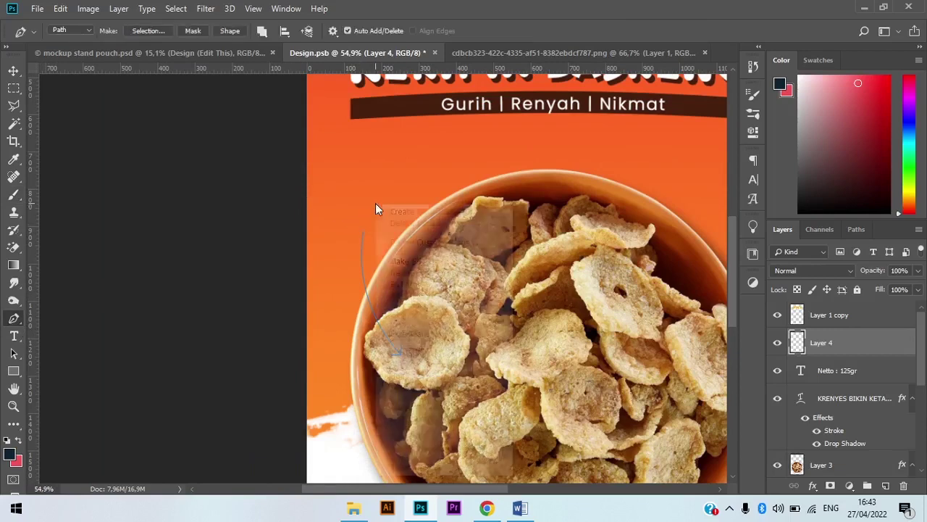
{"action": "left_click", "coordinate": [441, 297]}
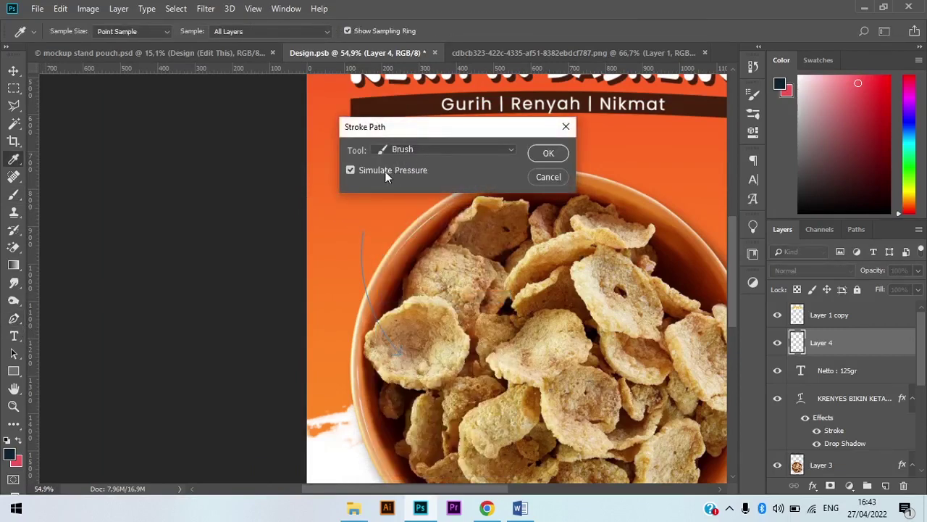
{"action": "left_click", "coordinate": [557, 157]}
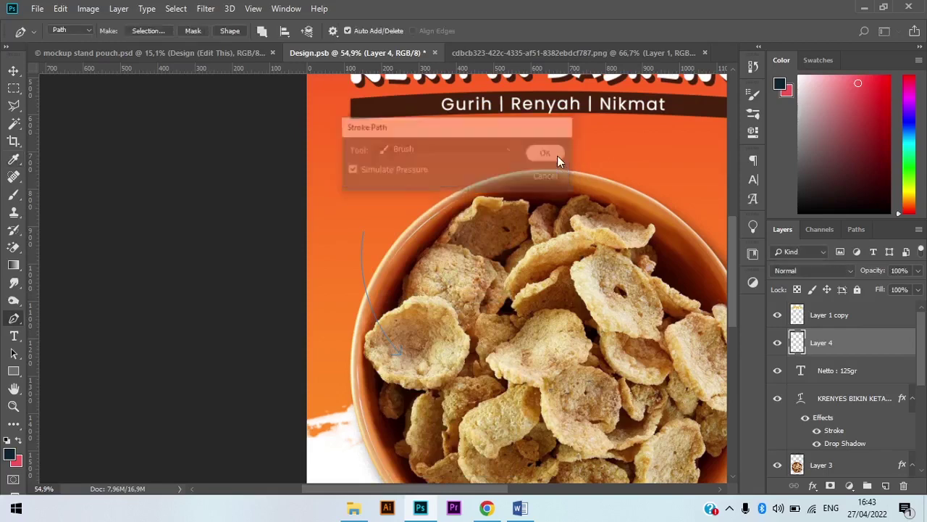
{"action": "scroll", "coordinate": [398, 293], "scroll_direction": "up", "scroll_amount": 2}
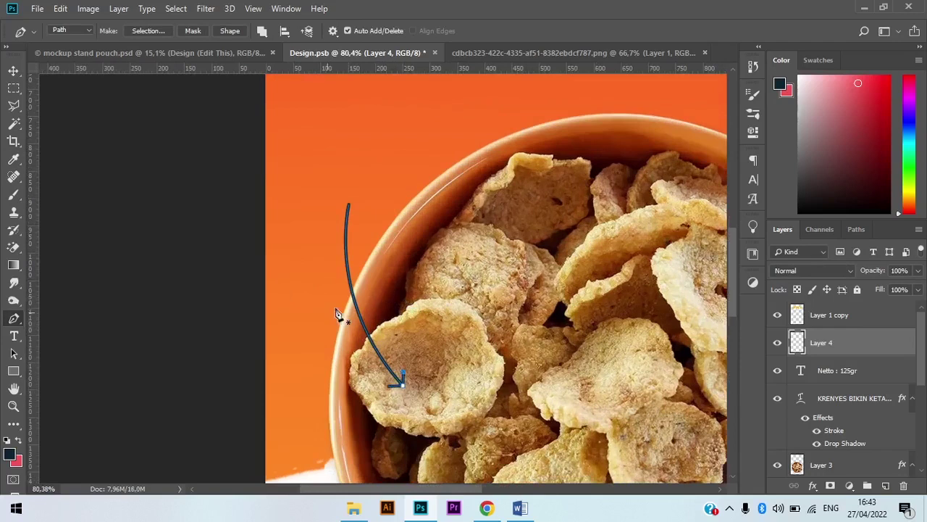
{"action": "key", "text": "ctrl+z"}
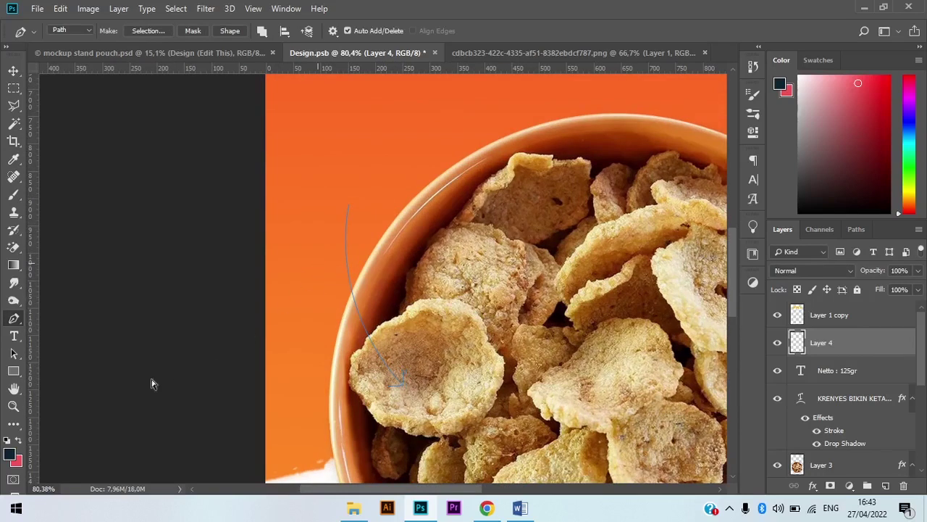
{"action": "left_click", "coordinate": [10, 453]}
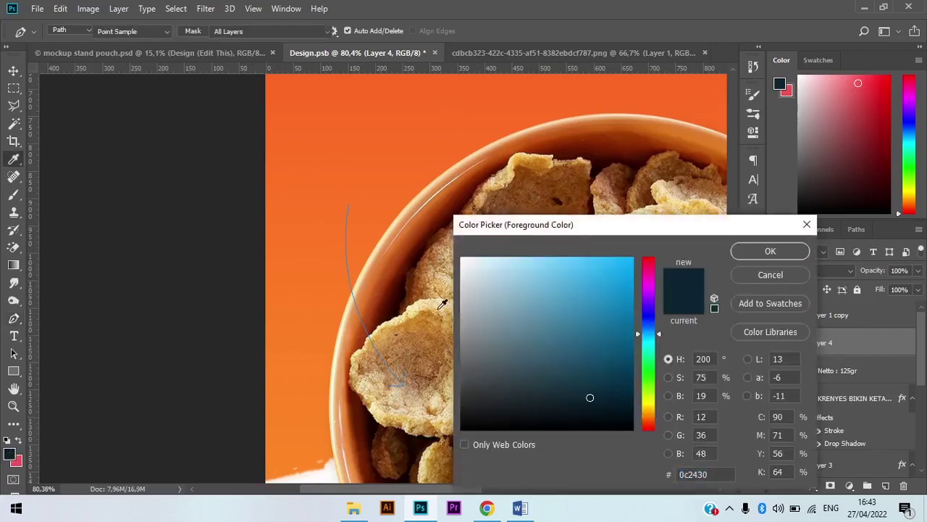
{"action": "type", "text": "ffffff"}
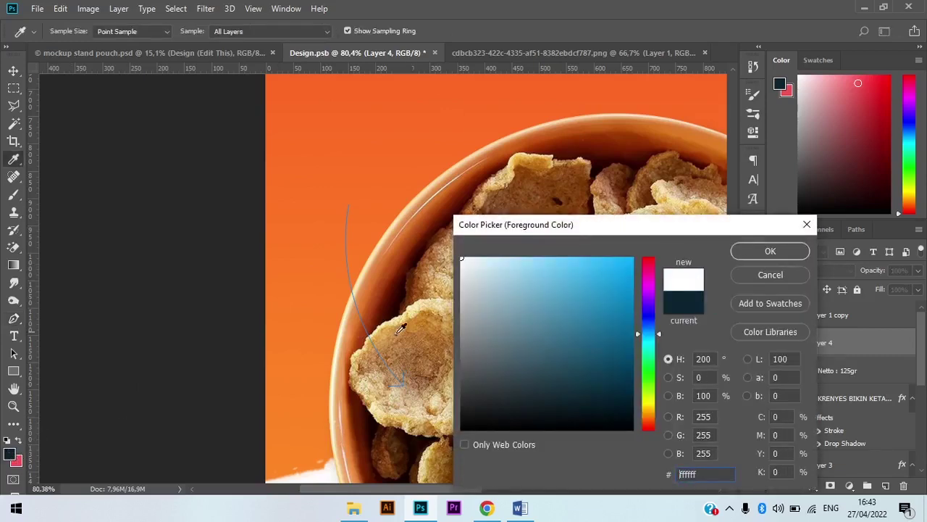
{"action": "left_click", "coordinate": [771, 275]}
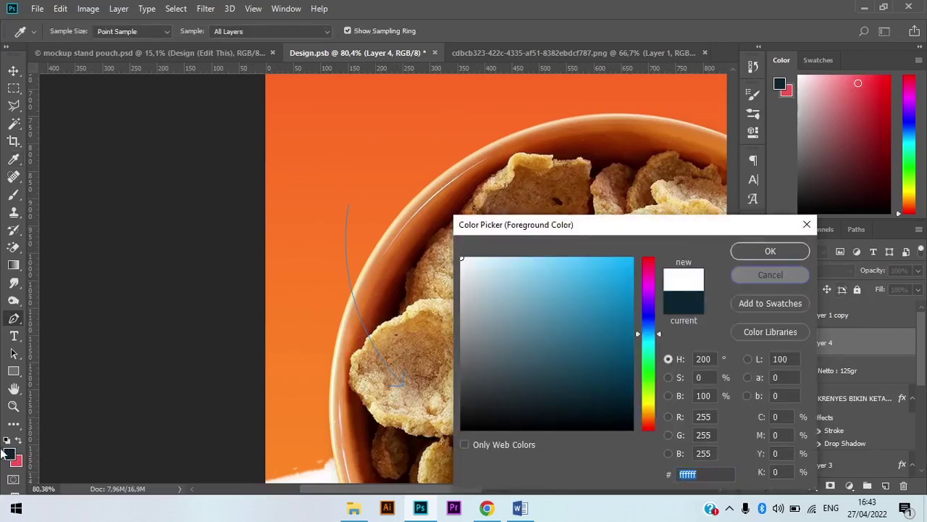
{"action": "key", "text": "Escape"}
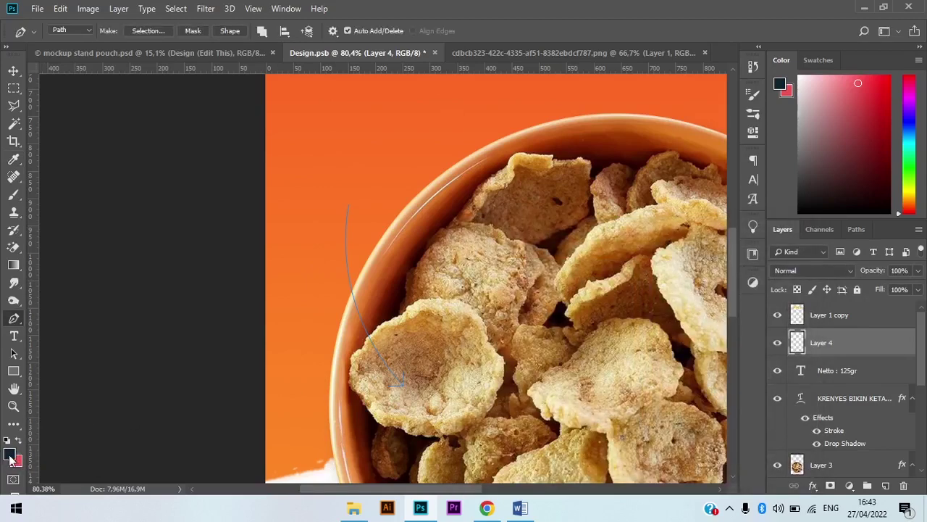
Step: Set the foreground colour to white (ffffff)
{"action": "left_click", "coordinate": [10, 454]}
{"action": "left_click", "coordinate": [558, 278]}
{"action": "left_click", "coordinate": [485, 263]}
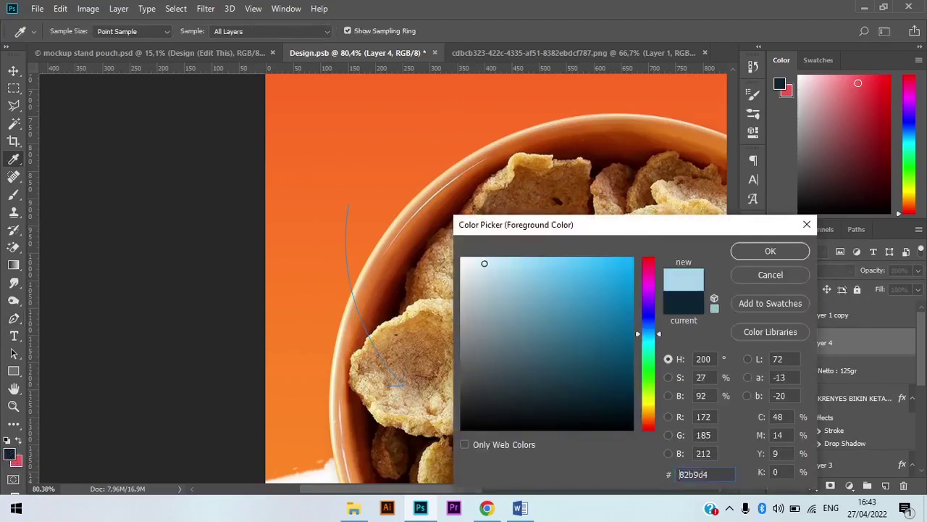
{"action": "left_click_drag", "start_coordinate": [485, 263], "coordinate": [462, 258]}
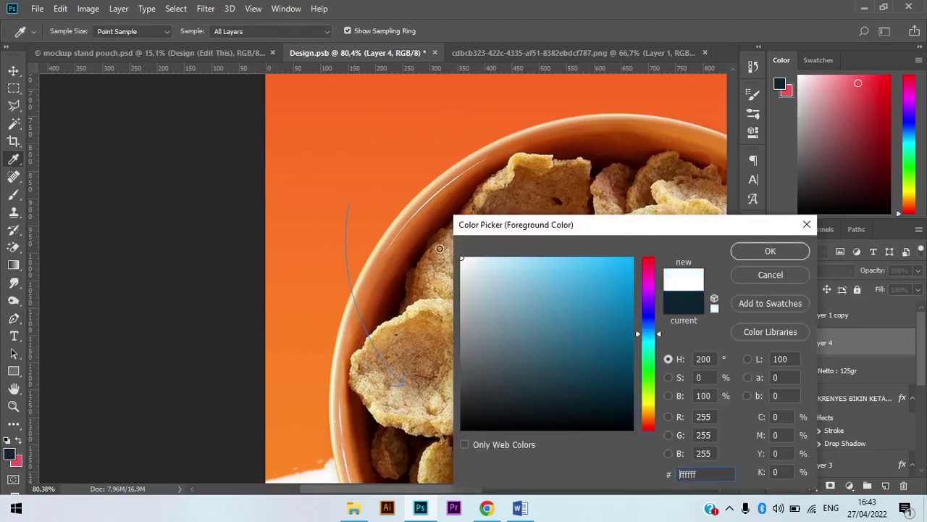
{"action": "left_click", "coordinate": [768, 252]}
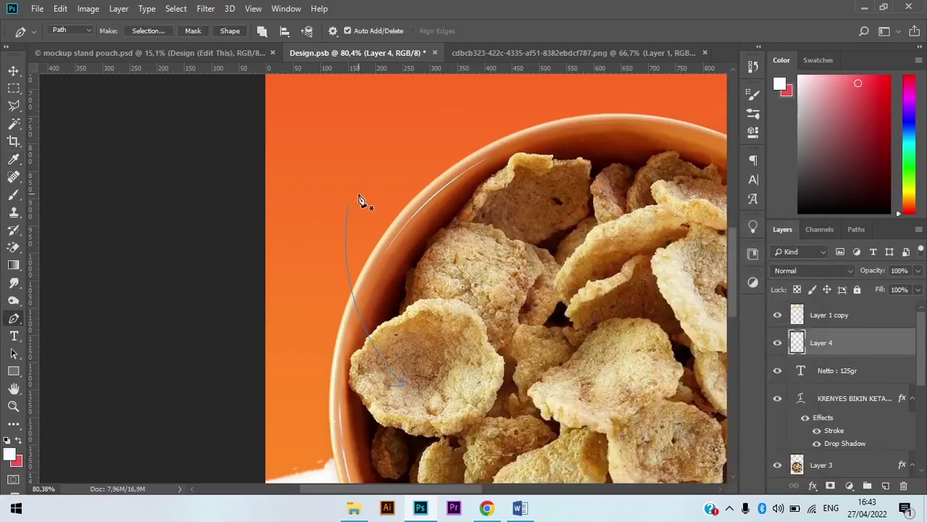
Step: Stroke the arrow path on Layer 4 using the Brush with Simulate Pressure enabled, and dismiss the path outline
{"action": "right_click", "coordinate": [358, 195]}
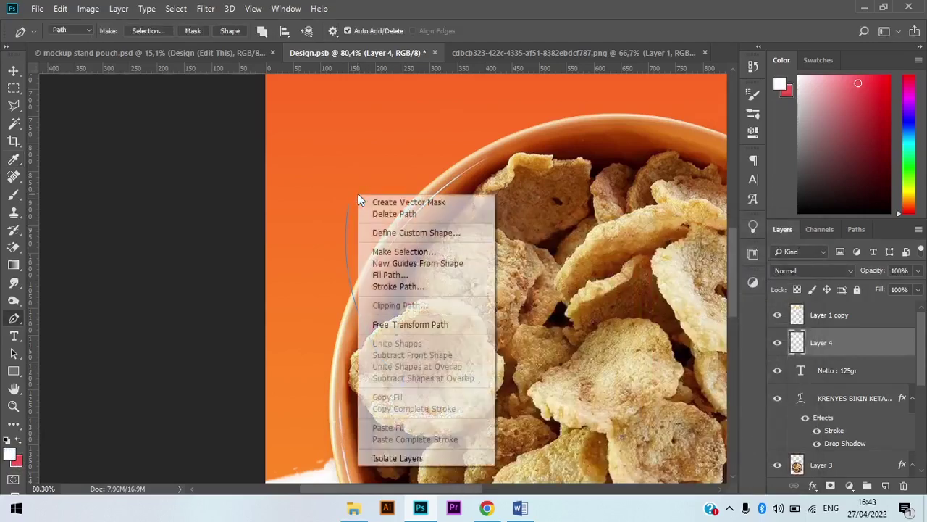
{"action": "left_click", "coordinate": [414, 288]}
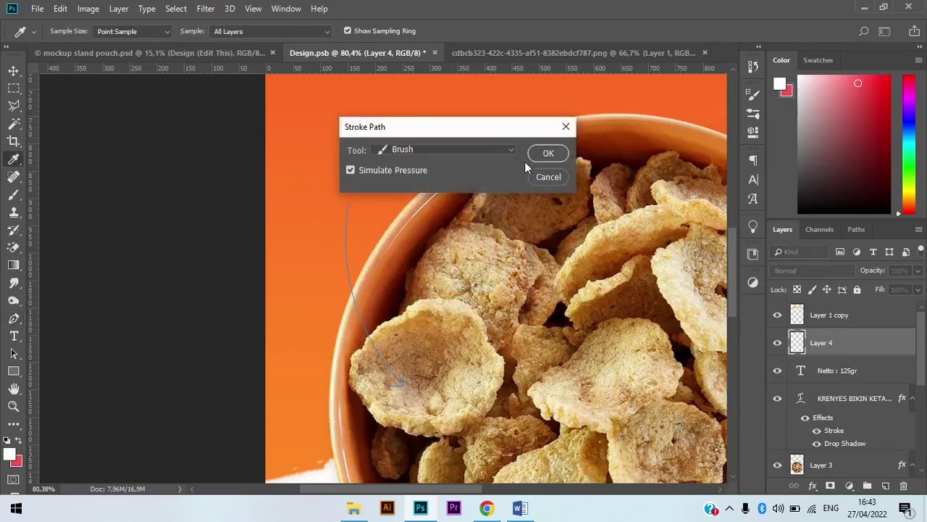
{"action": "left_click", "coordinate": [549, 155]}
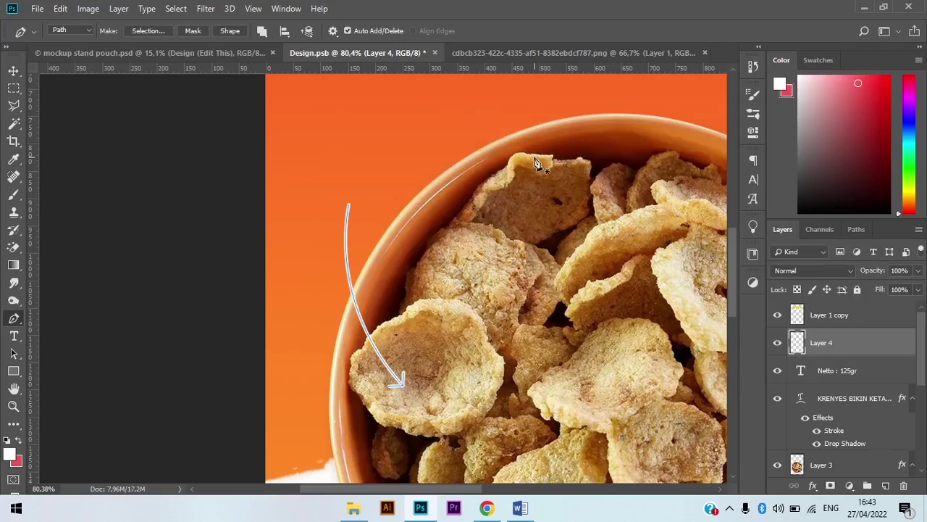
{"action": "scroll", "coordinate": [354, 290], "scroll_direction": "up", "scroll_amount": 1}
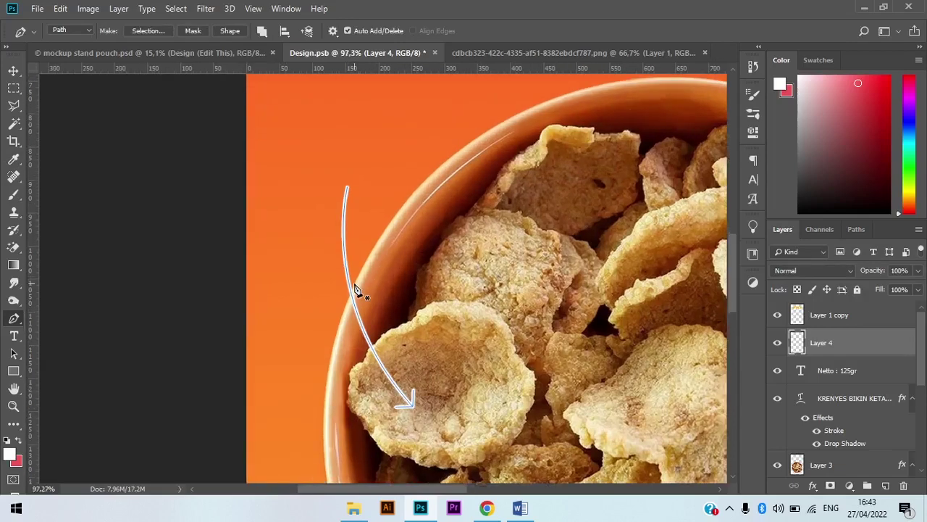
{"action": "scroll", "coordinate": [355, 290], "scroll_direction": "up", "scroll_amount": 2}
{"action": "scroll", "coordinate": [335, 232], "scroll_direction": "up", "scroll_amount": 1}
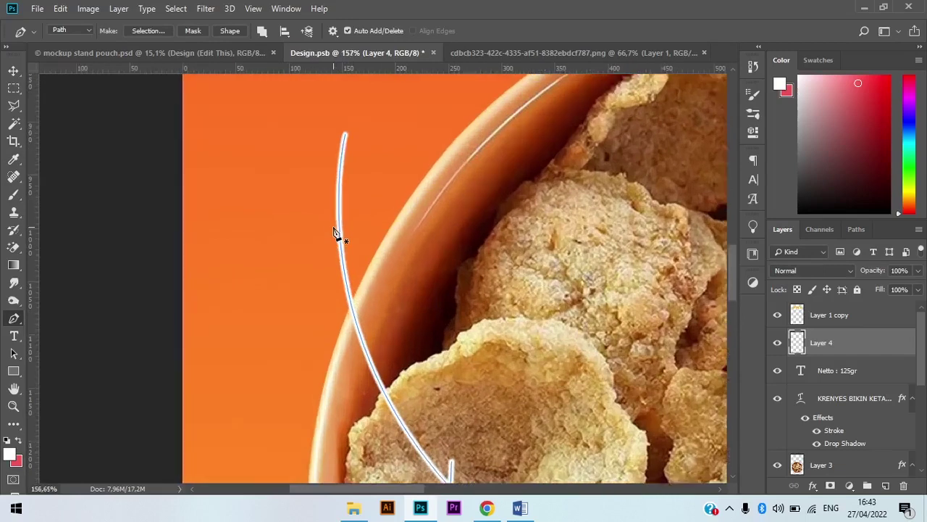
{"action": "scroll", "coordinate": [336, 232], "scroll_direction": "up", "scroll_amount": 1}
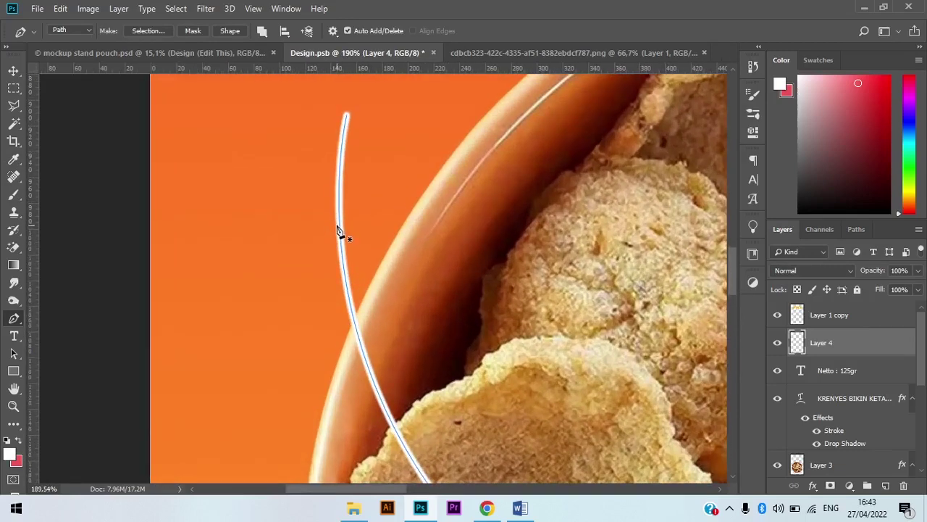
{"action": "scroll", "coordinate": [338, 230], "scroll_direction": "down", "scroll_amount": 3}
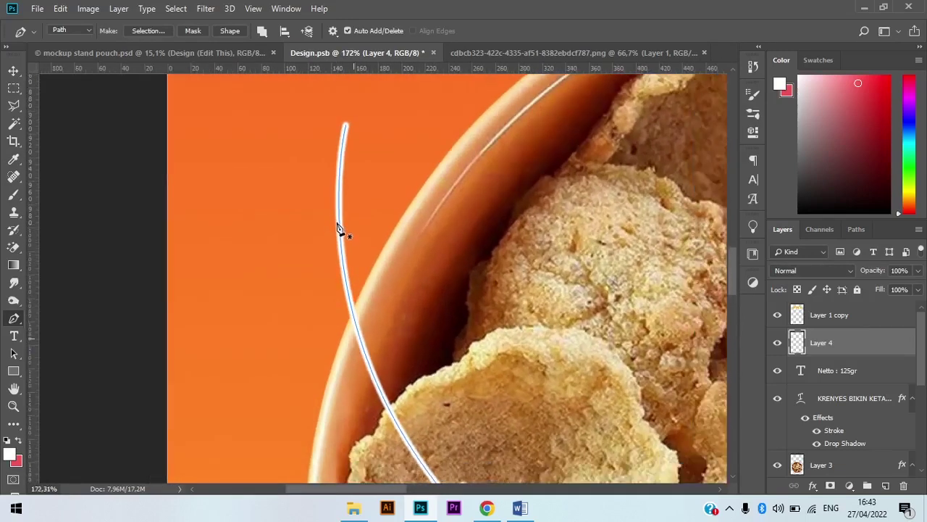
{"action": "scroll", "coordinate": [337, 230], "scroll_direction": "down", "scroll_amount": 2}
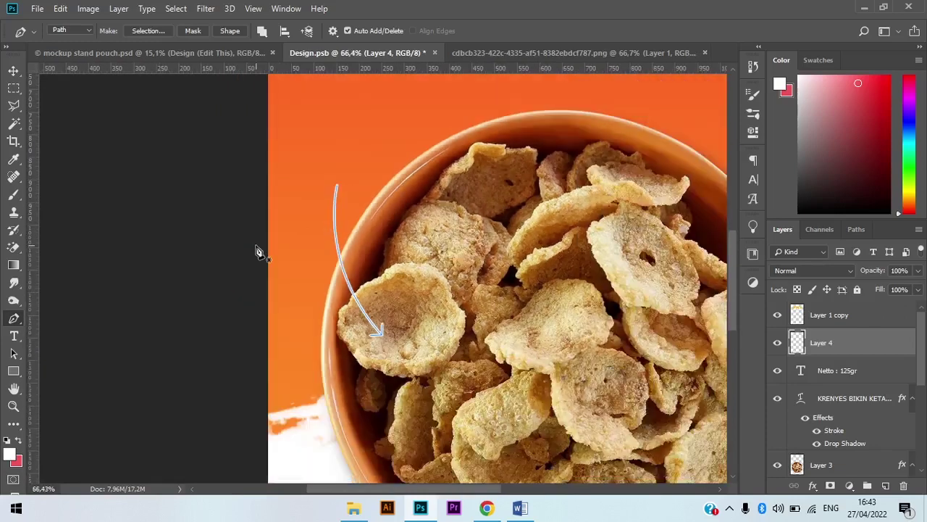
{"action": "scroll", "coordinate": [258, 250], "scroll_direction": "up", "scroll_amount": 2}
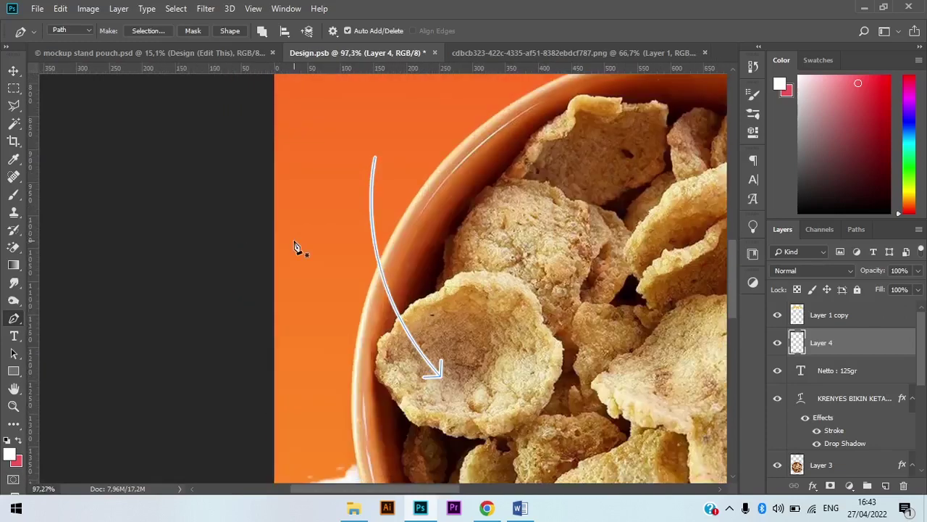
{"action": "key", "text": "Return"}
Step: Rotate the white arrow by about -11.81° and move it about 66 px right and 86 px up over the bowl's rim
{"action": "scroll", "coordinate": [297, 248], "scroll_direction": "down", "scroll_amount": 5}
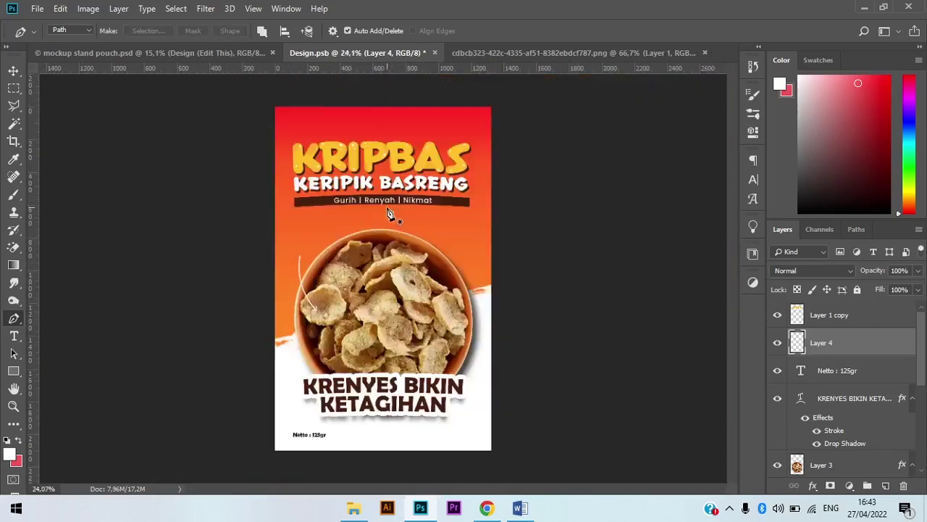
{"action": "scroll", "coordinate": [327, 239], "scroll_direction": "up", "scroll_amount": 3}
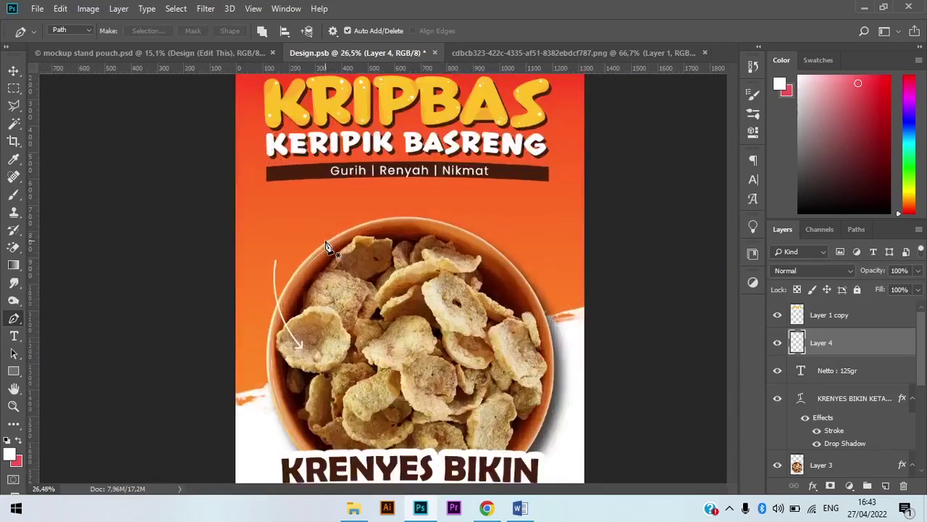
{"action": "scroll", "coordinate": [325, 247], "scroll_direction": "down", "scroll_amount": 3}
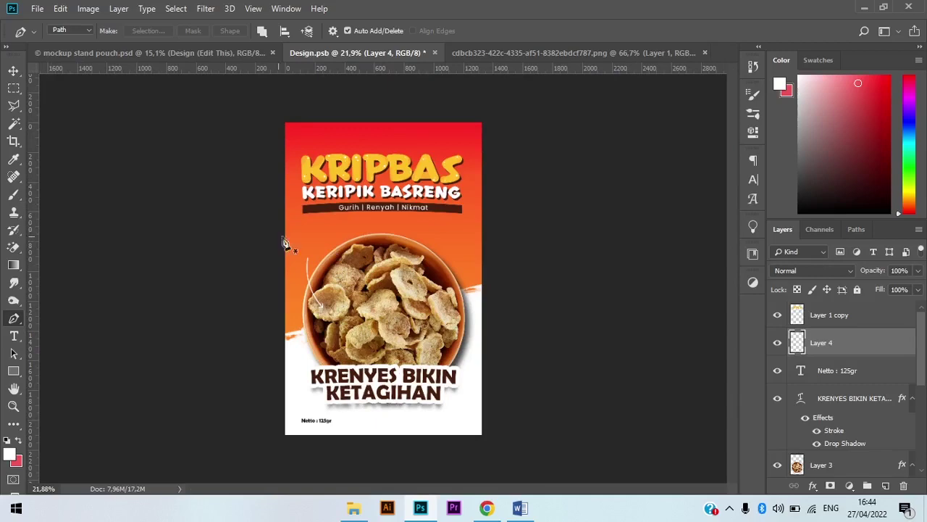
{"action": "scroll", "coordinate": [326, 244], "scroll_direction": "up", "scroll_amount": 2}
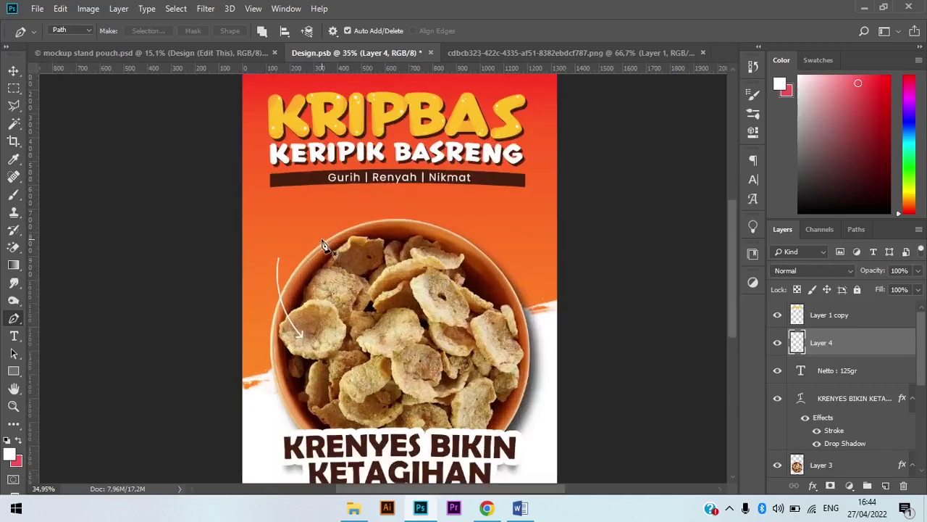
{"action": "key", "text": "v"}
{"action": "key", "text": "ctrl+t"}
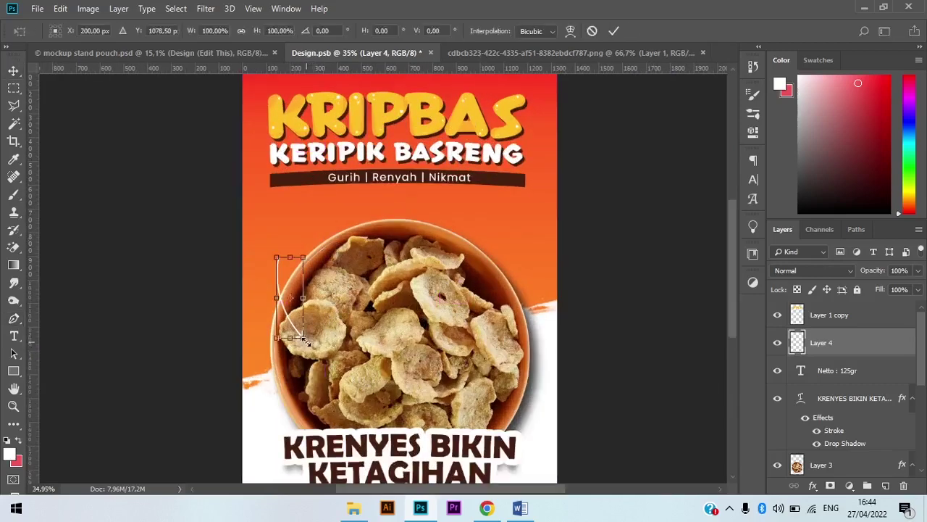
{"action": "left_click_drag", "start_coordinate": [325, 328], "coordinate": [312, 298]}
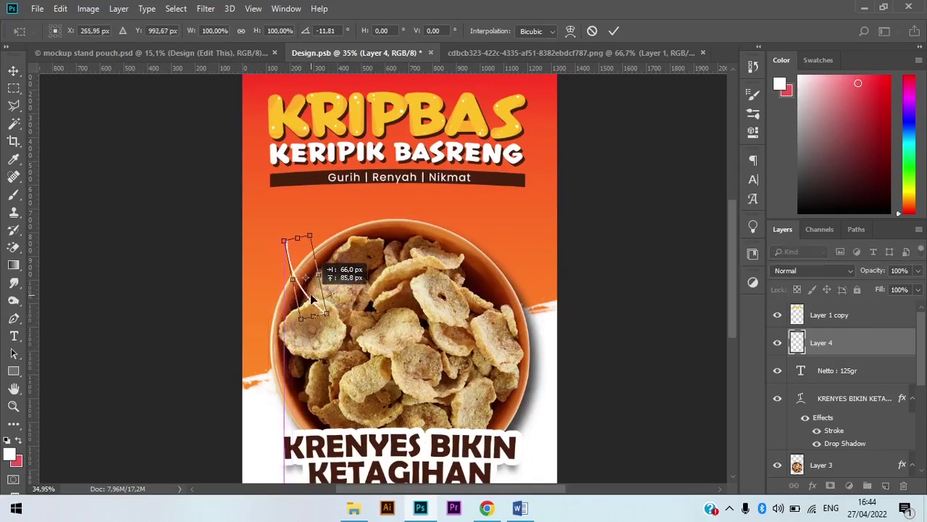
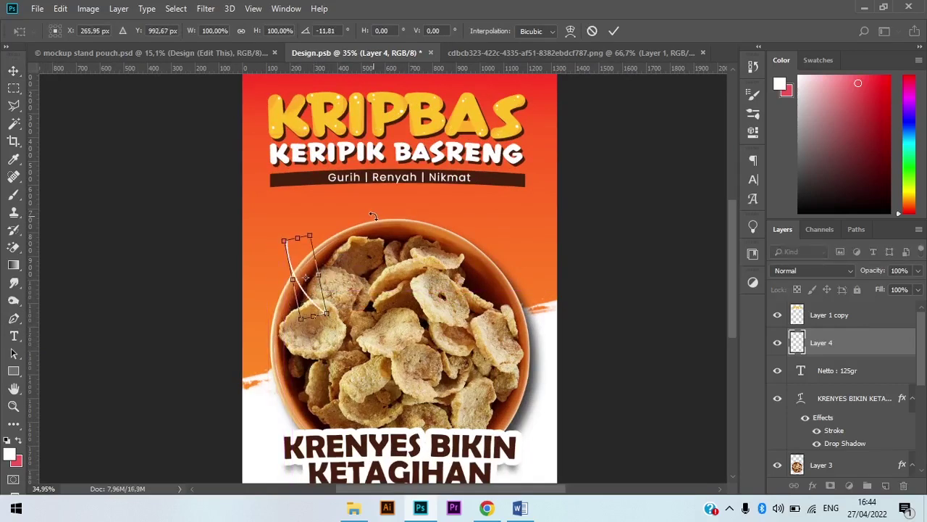
{"action": "left_click", "coordinate": [613, 32]}
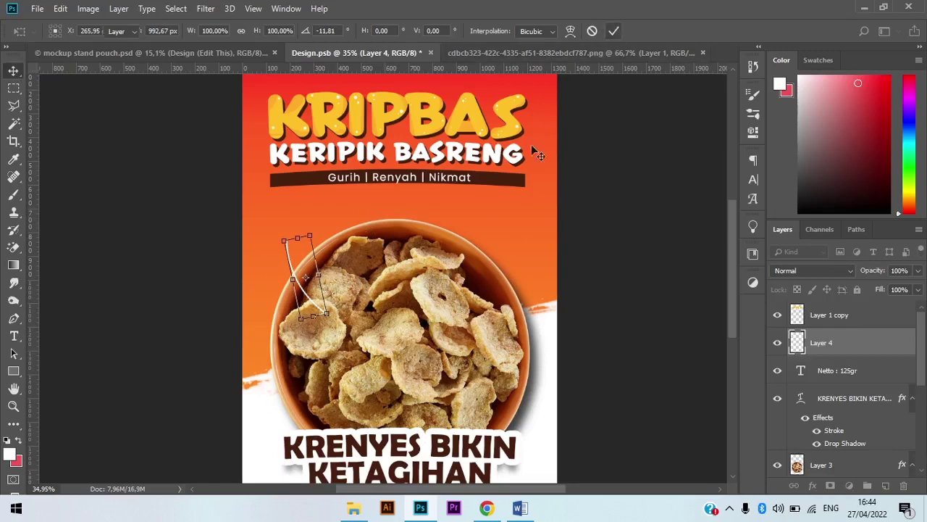
Step: Add the text ORIGINAL just above the arrow's tail at a size of 14.73 pt
{"action": "scroll", "coordinate": [246, 202], "scroll_direction": "up", "scroll_amount": 1}
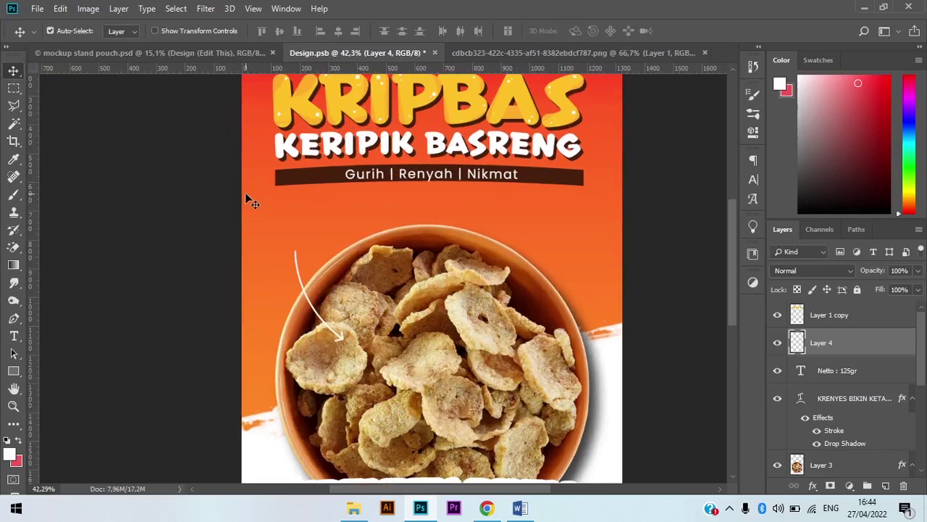
{"action": "key", "text": "t"}
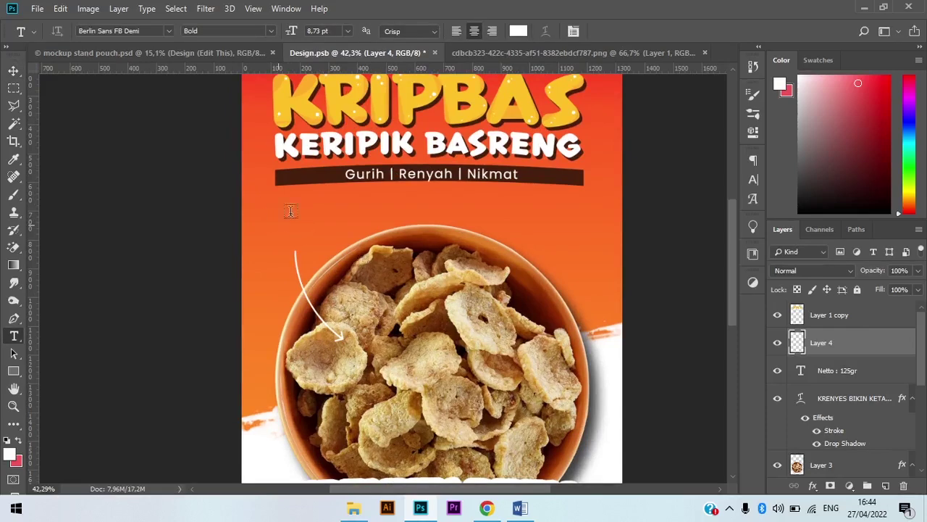
{"action": "left_click", "coordinate": [277, 223]}
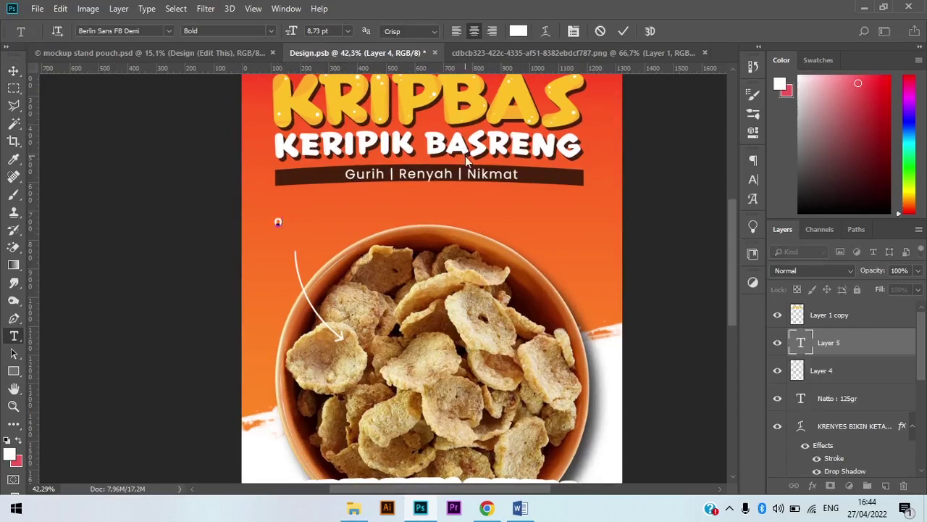
{"action": "type", "text": "ORIGINAL"}
{"action": "key", "text": "ctrl+a"}
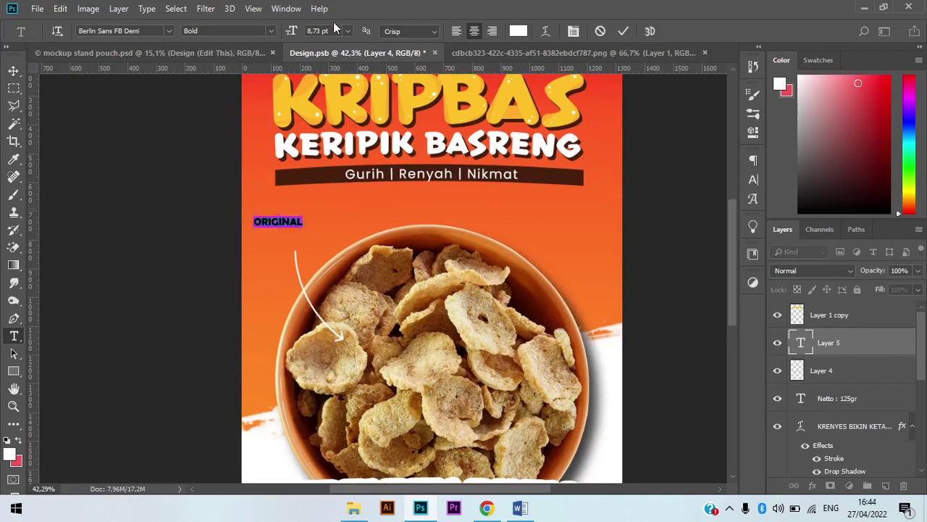
{"action": "left_click_drag", "start_coordinate": [291, 34], "coordinate": [295, 34]}
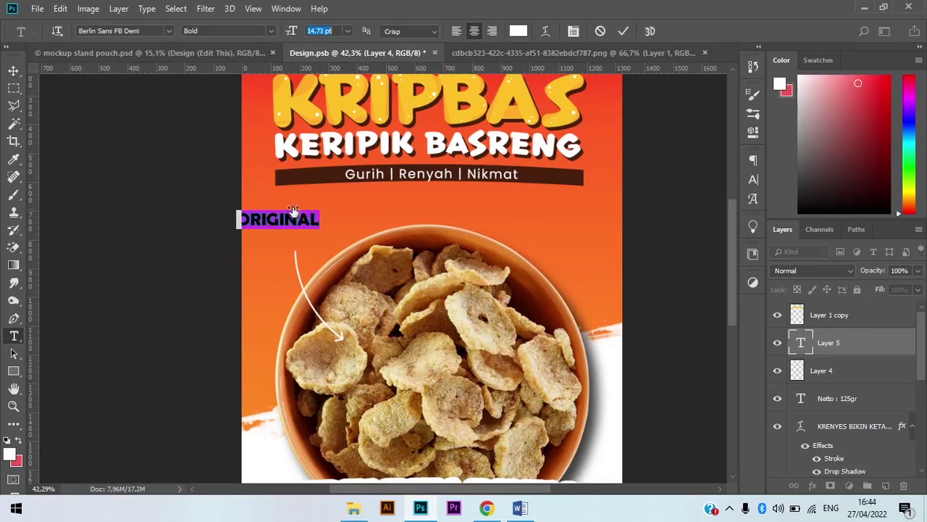
{"action": "left_click_drag", "start_coordinate": [305, 219], "coordinate": [346, 236]}
Step: Change the ORIGINAL text's font to Poppins with the Regular style
{"action": "key", "text": "ctrl+a"}
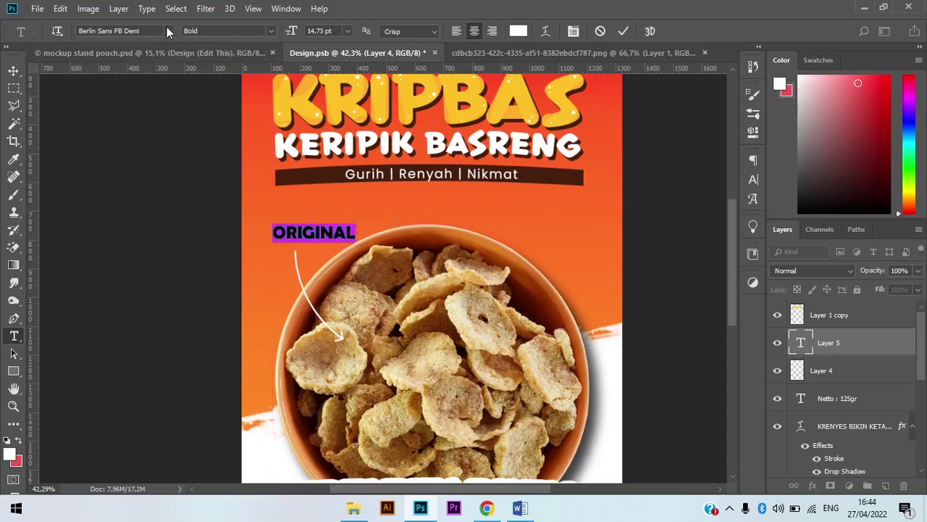
{"action": "left_click", "coordinate": [166, 29]}
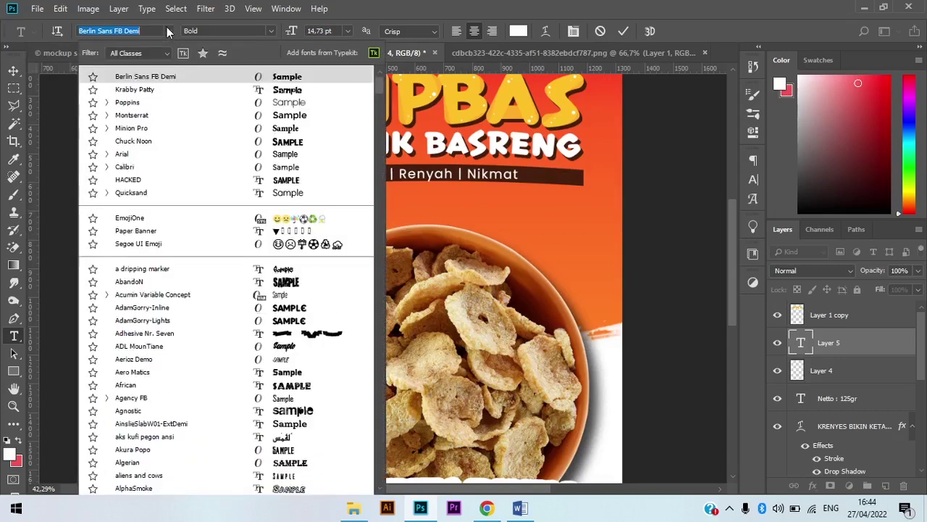
{"action": "left_click", "coordinate": [139, 102]}
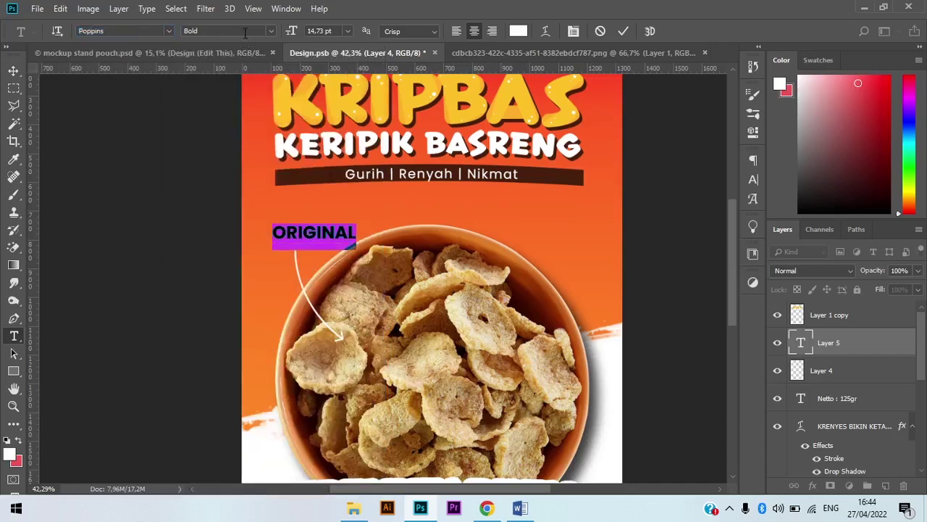
{"action": "left_click", "coordinate": [269, 35]}
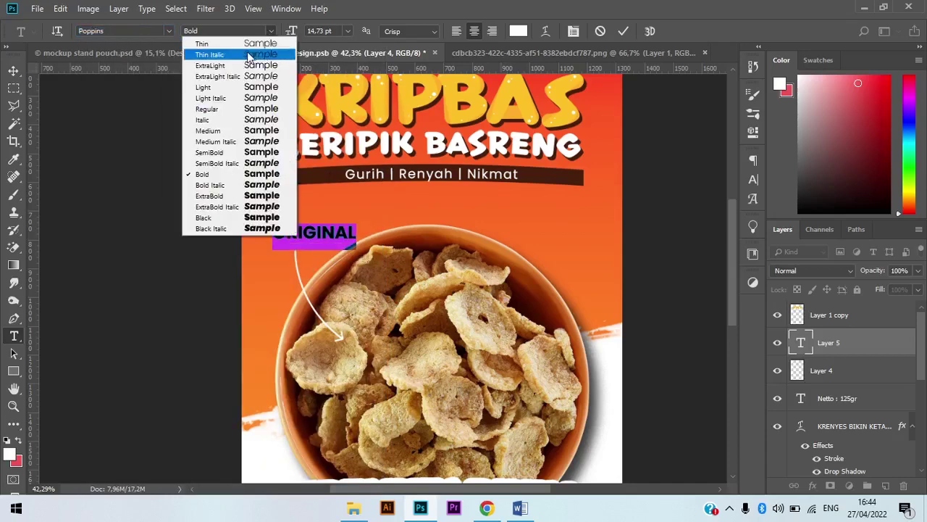
{"action": "left_click", "coordinate": [217, 109]}
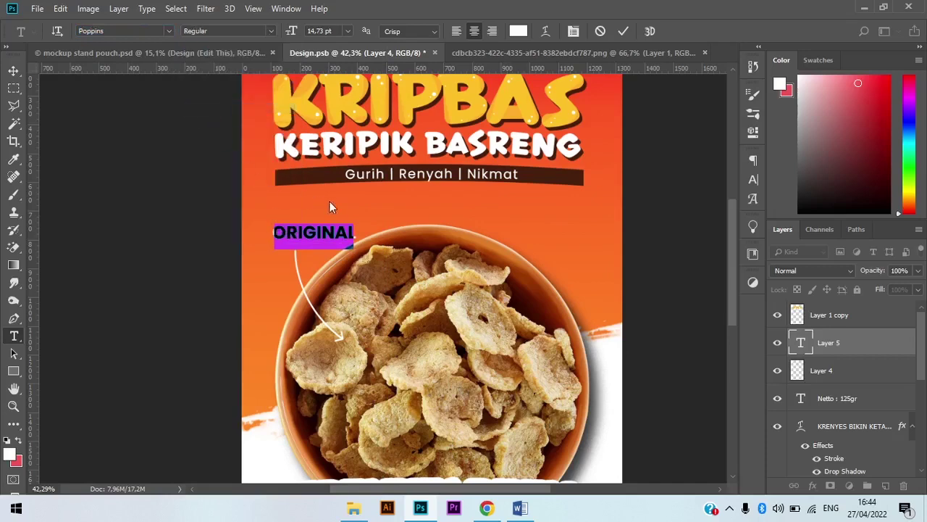
{"action": "left_click", "coordinate": [354, 244]}
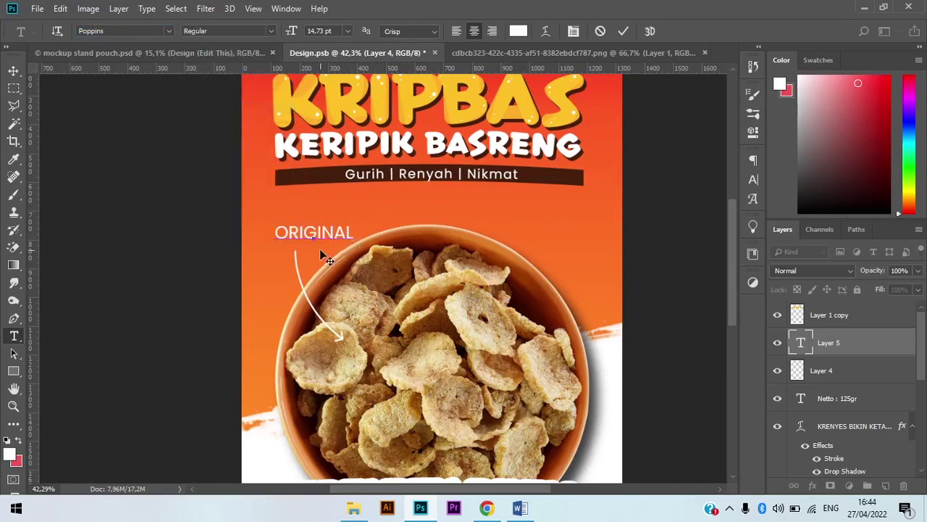
Step: Move the ORIGINAL text slightly down, closer to the arrow's tail, and commit the text
{"action": "scroll", "coordinate": [320, 255], "scroll_direction": "up", "scroll_amount": 1}
{"action": "scroll", "coordinate": [320, 255], "scroll_direction": "down", "scroll_amount": 2}
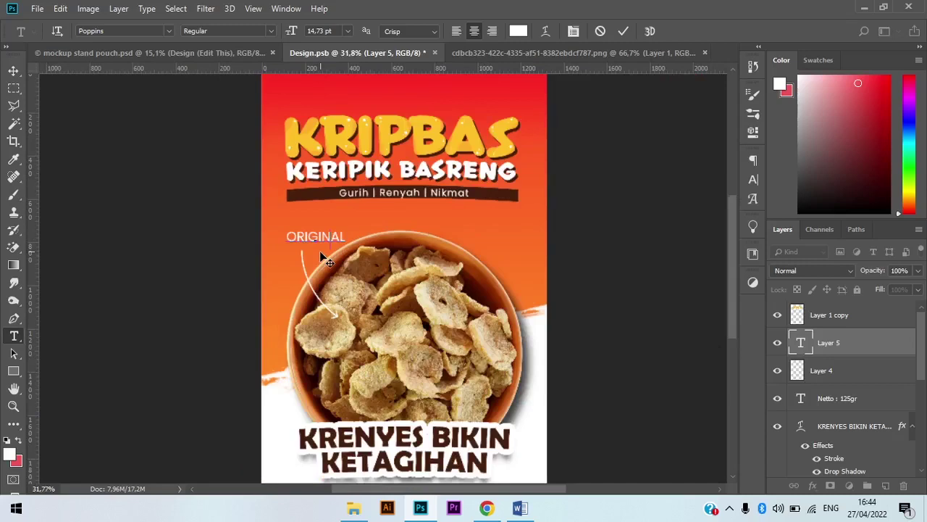
{"action": "scroll", "coordinate": [321, 242], "scroll_direction": "up", "scroll_amount": 2}
{"action": "scroll", "coordinate": [323, 232], "scroll_direction": "up", "scroll_amount": 2}
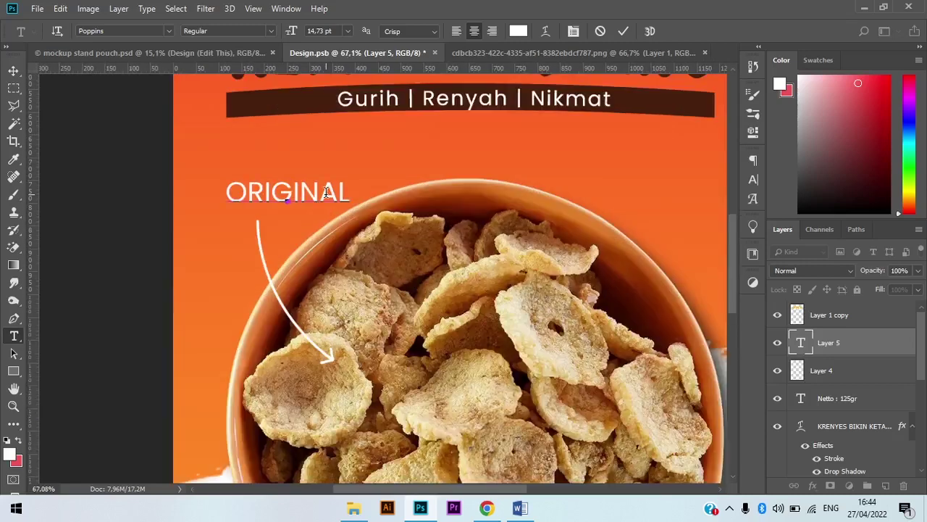
{"action": "left_click_drag", "start_coordinate": [326, 197], "coordinate": [324, 204]}
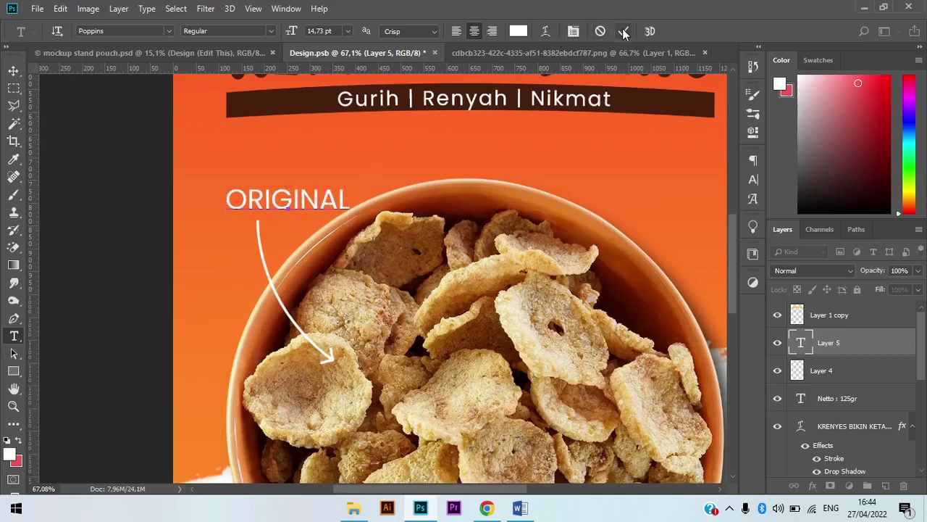
{"action": "key", "text": "ctrl+Return"}
{"action": "scroll", "coordinate": [307, 209], "scroll_direction": "down", "scroll_amount": 5}
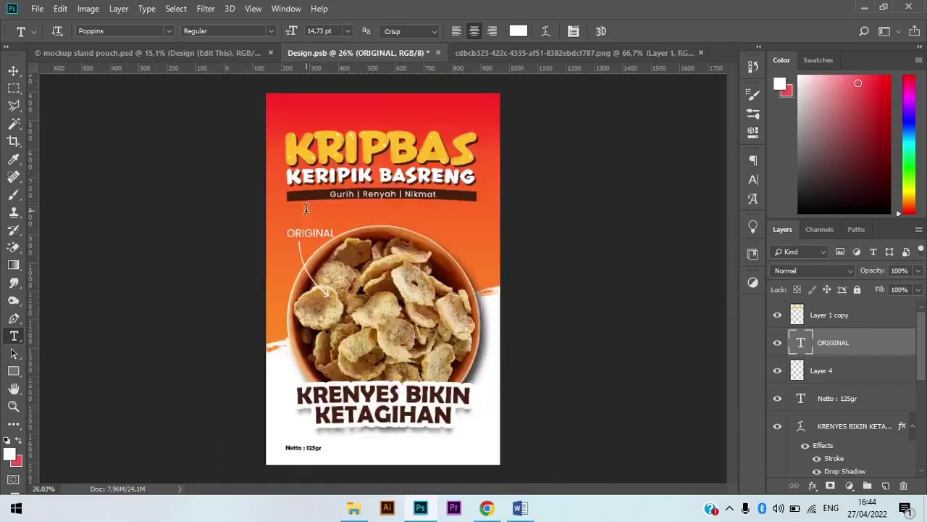
Step: Look over the whole label, switch to Word to check the flavour variants in konsep packaging.docx, and return to Photoshop
{"action": "scroll", "coordinate": [305, 211], "scroll_direction": "down", "scroll_amount": 2}
{"action": "scroll", "coordinate": [350, 286], "scroll_direction": "up", "scroll_amount": 1}
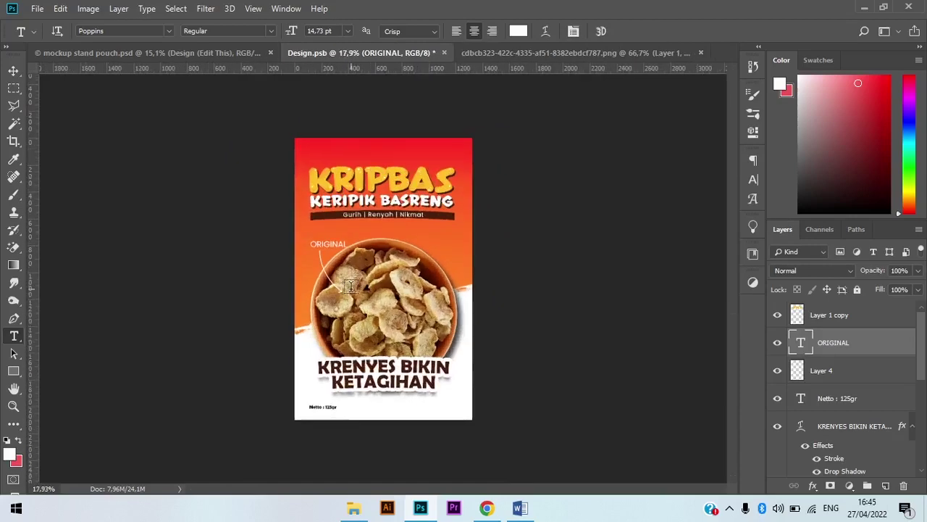
{"action": "scroll", "coordinate": [350, 286], "scroll_direction": "up", "scroll_amount": 2}
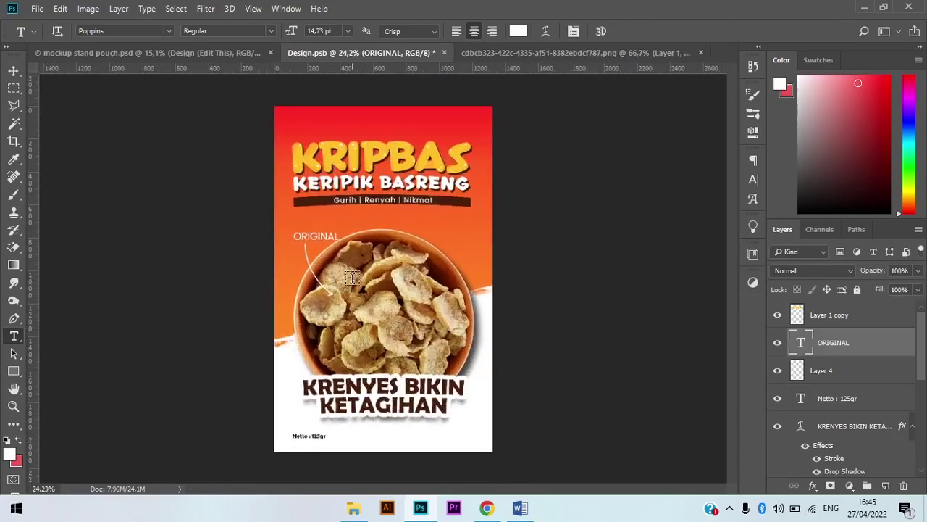
{"action": "key", "text": "alt+Tab"}
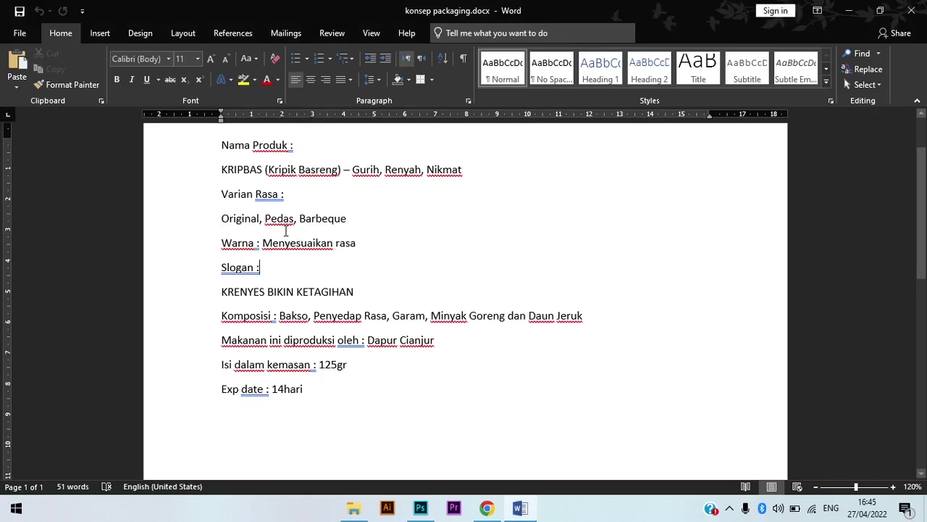
{"action": "key", "text": "alt+Tab"}
Step: Hide the ORIGINAL text layer and the arrow on Layer 4
{"action": "scroll", "coordinate": [319, 236], "scroll_direction": "up", "scroll_amount": 3}
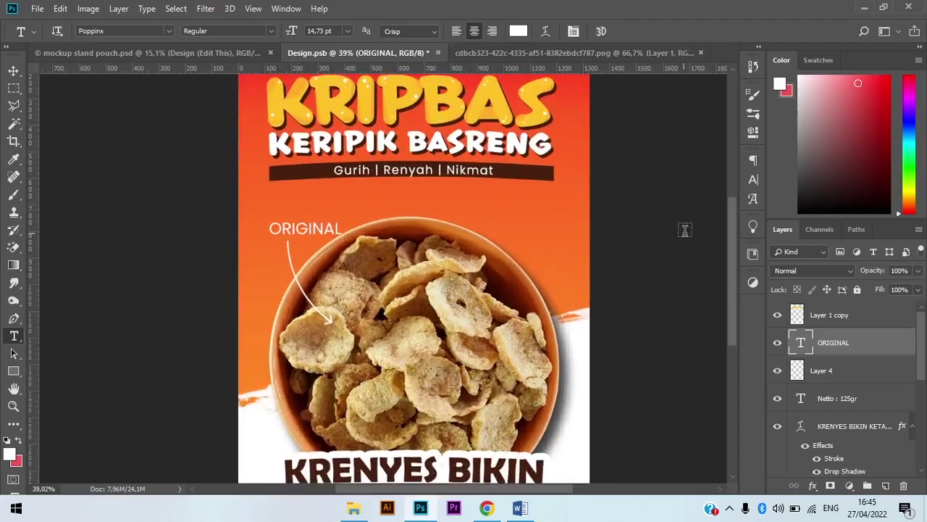
{"action": "left_click", "coordinate": [777, 343]}
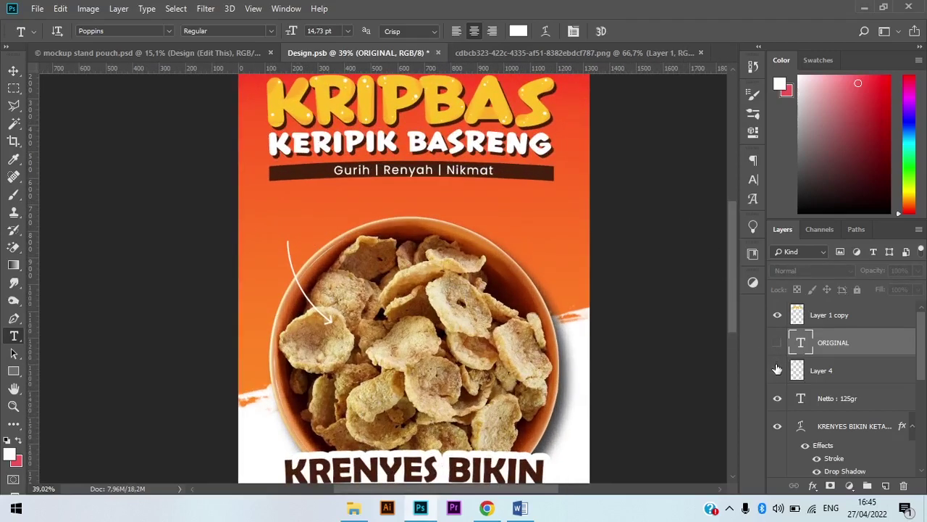
Step: Draw a white eight-pointed star about 432 px wide over the upper part of the bowl with the Custom Shape tool
{"action": "left_click", "coordinate": [14, 372]}
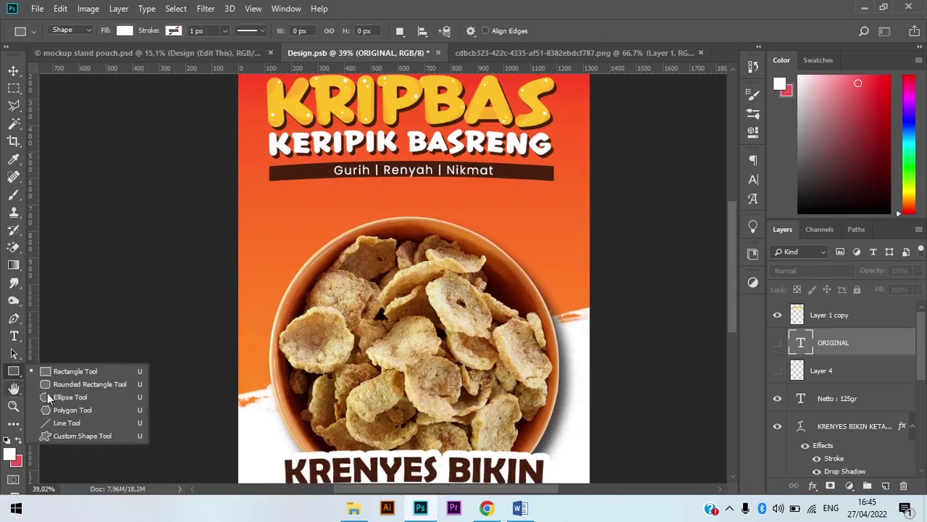
{"action": "left_click", "coordinate": [73, 432]}
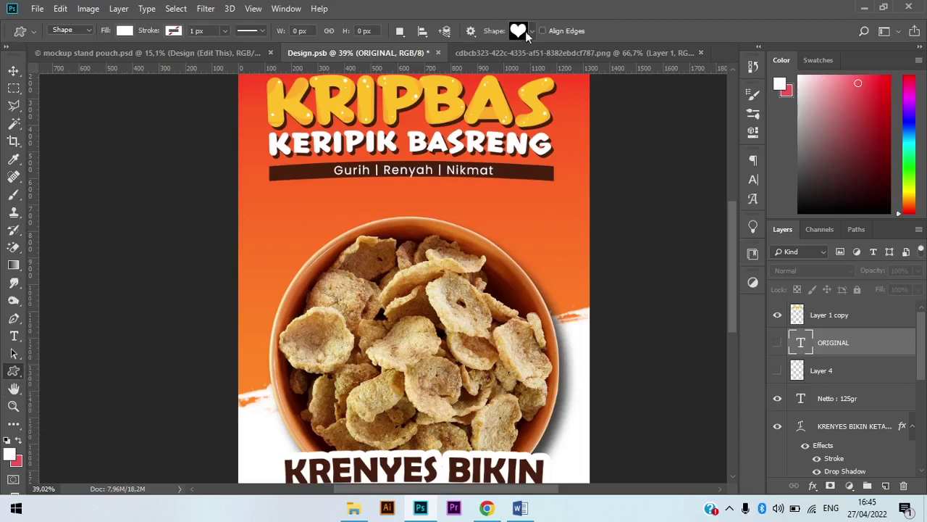
{"action": "left_click", "coordinate": [528, 32]}
{"action": "scroll", "coordinate": [523, 78], "scroll_direction": "down", "scroll_amount": 5}
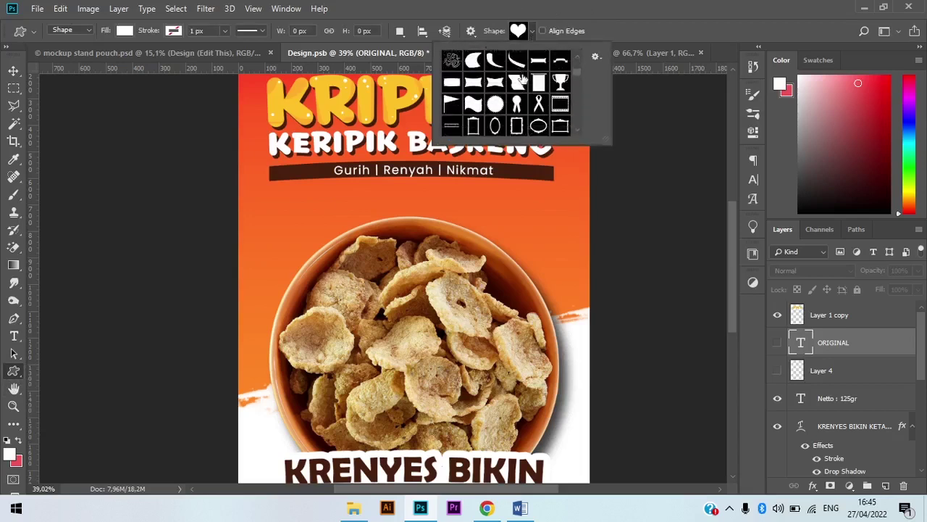
{"action": "scroll", "coordinate": [522, 78], "scroll_direction": "down", "scroll_amount": 6}
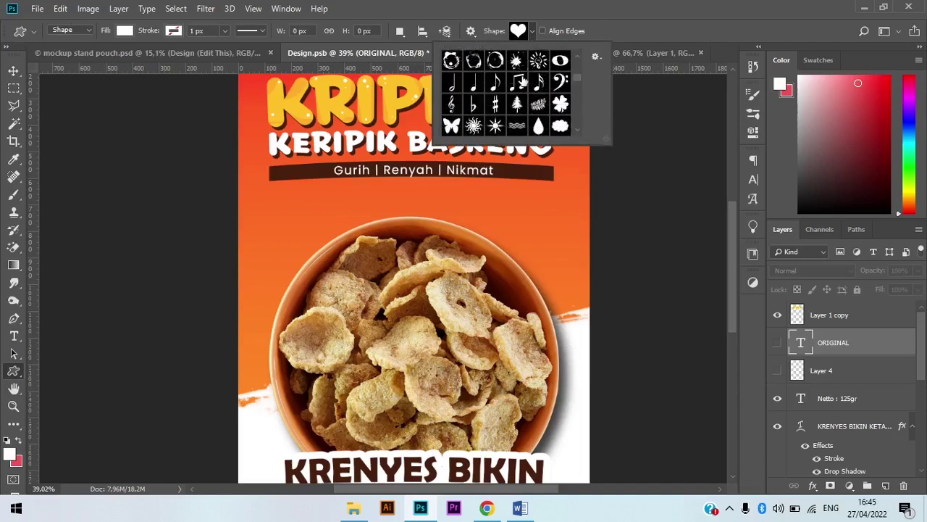
{"action": "scroll", "coordinate": [522, 82], "scroll_direction": "down", "scroll_amount": 6}
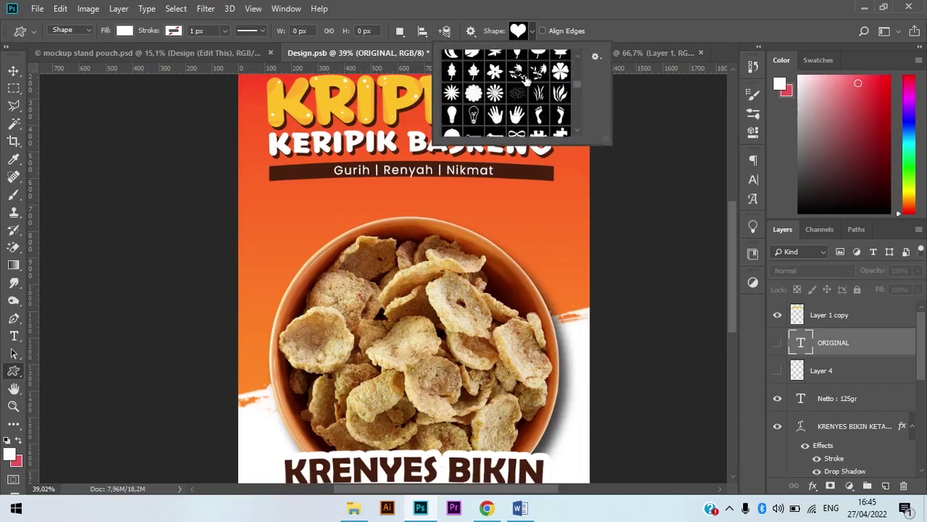
{"action": "scroll", "coordinate": [527, 81], "scroll_direction": "down", "scroll_amount": 6}
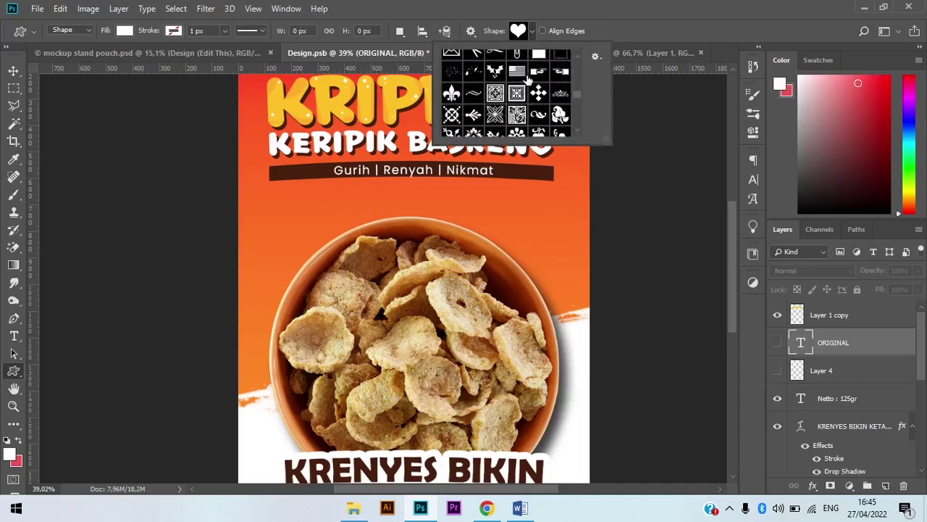
{"action": "scroll", "coordinate": [536, 79], "scroll_direction": "down", "scroll_amount": 3}
{"action": "scroll", "coordinate": [531, 92], "scroll_direction": "down", "scroll_amount": 1}
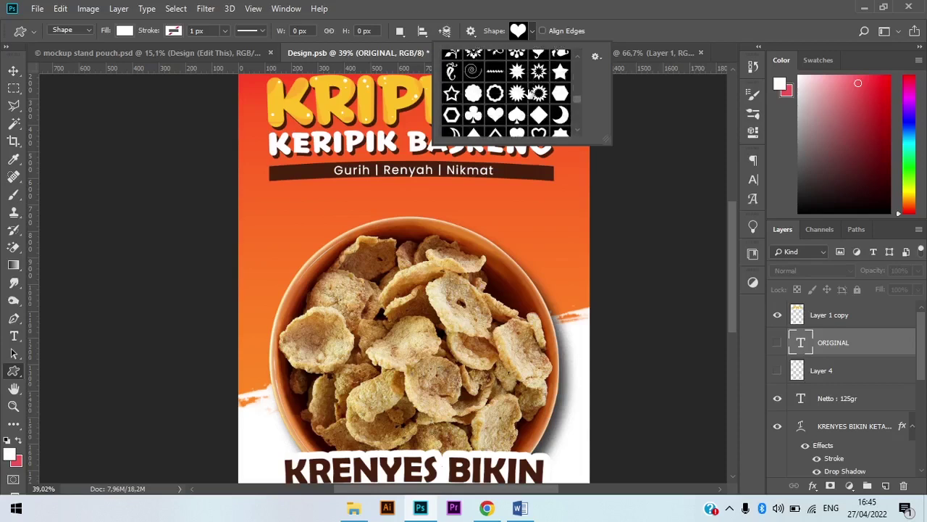
{"action": "scroll", "coordinate": [534, 107], "scroll_direction": "down", "scroll_amount": 2}
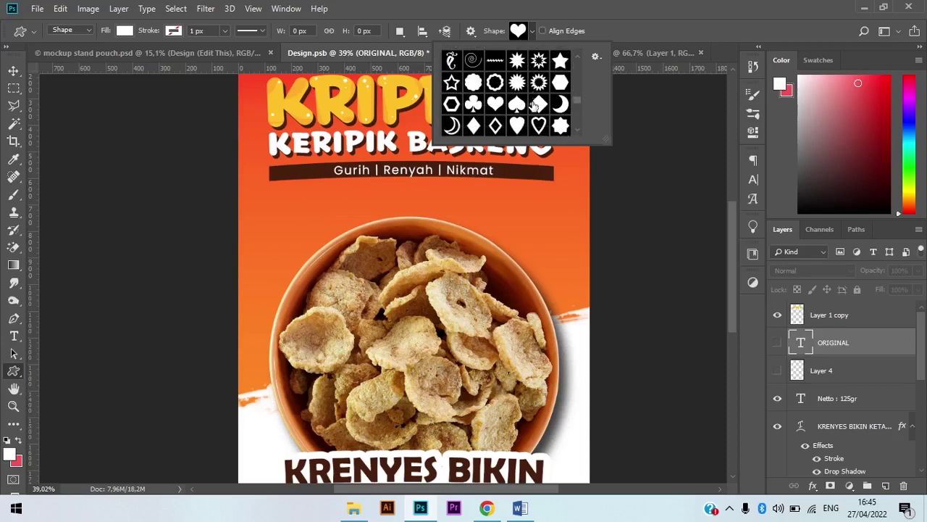
{"action": "left_click", "coordinate": [562, 94]}
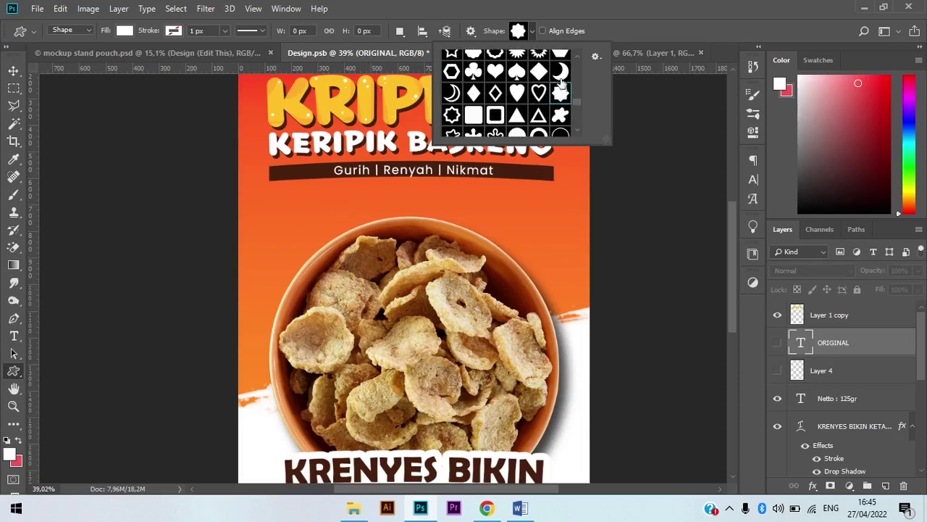
{"action": "left_click", "coordinate": [467, 52]}
{"action": "left_click_drag", "start_coordinate": [367, 195], "coordinate": [480, 313]}
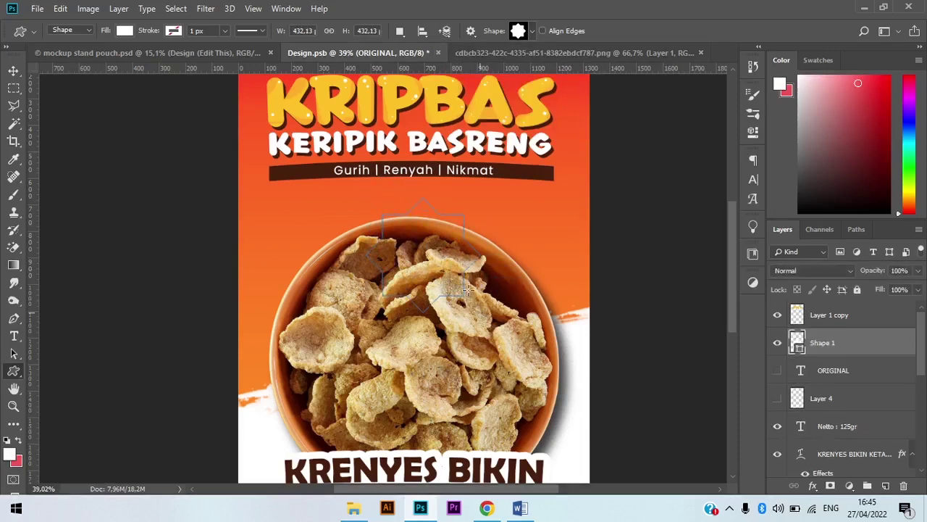
Step: Move the white star down over the slogan, centre it horizontally, and place its layer between the slogan text and Layer 3
{"action": "key", "text": "v"}
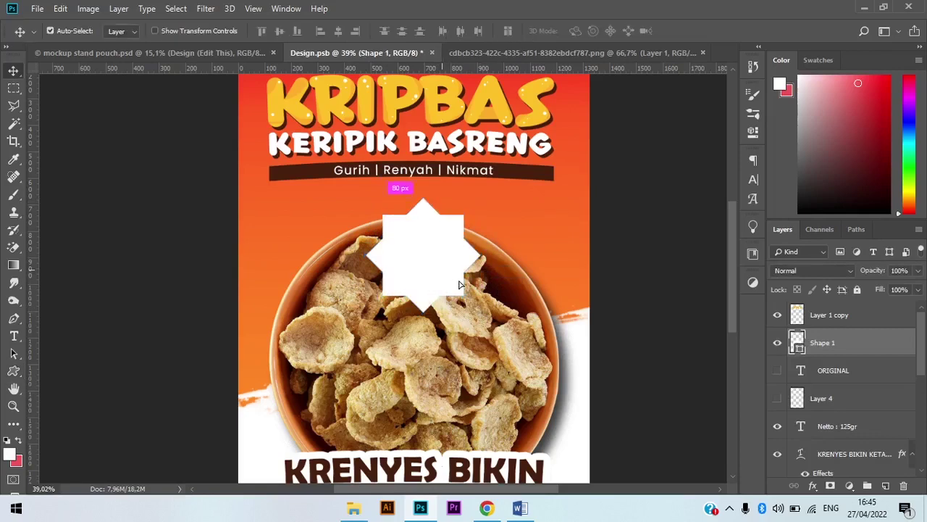
{"action": "left_click_drag", "start_coordinate": [449, 279], "coordinate": [441, 379]}
{"action": "scroll", "coordinate": [453, 395], "scroll_direction": "down", "scroll_amount": 3}
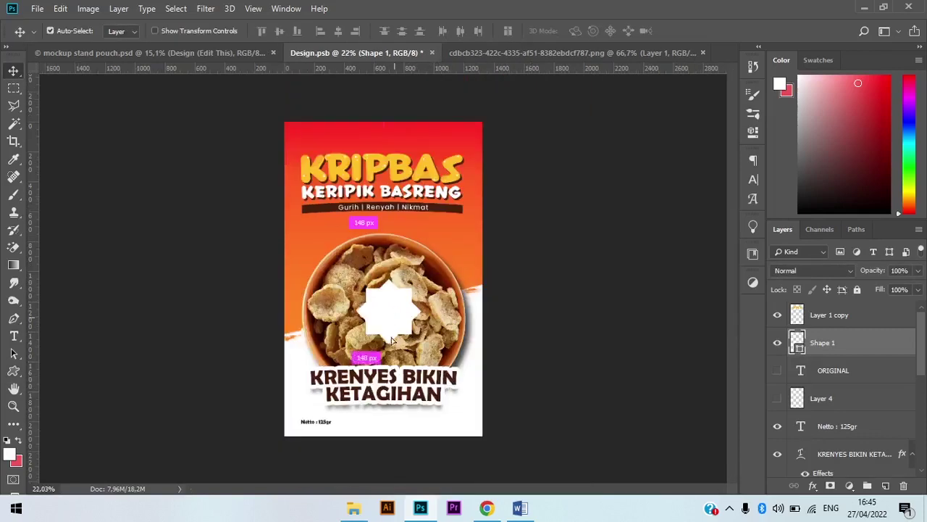
{"action": "left_click_drag", "start_coordinate": [393, 314], "coordinate": [393, 368]}
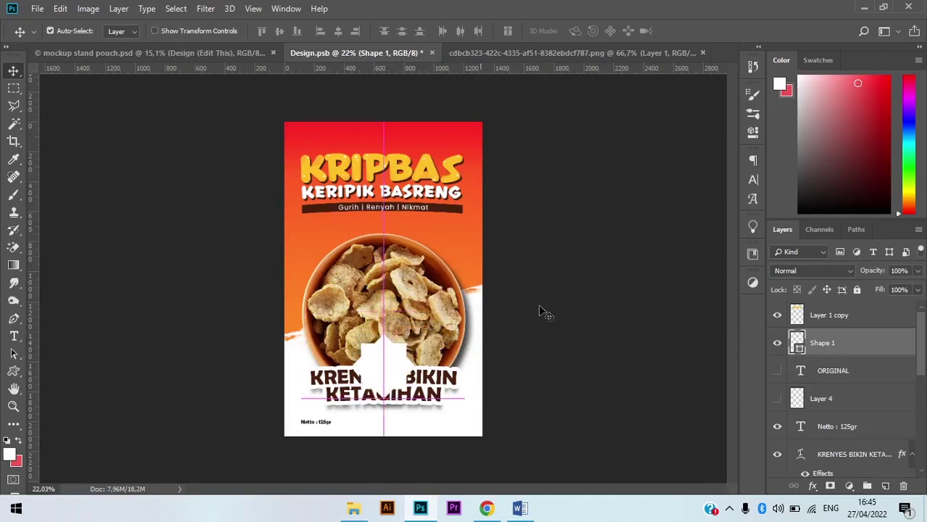
{"action": "left_click_drag", "start_coordinate": [822, 346], "coordinate": [845, 400]}
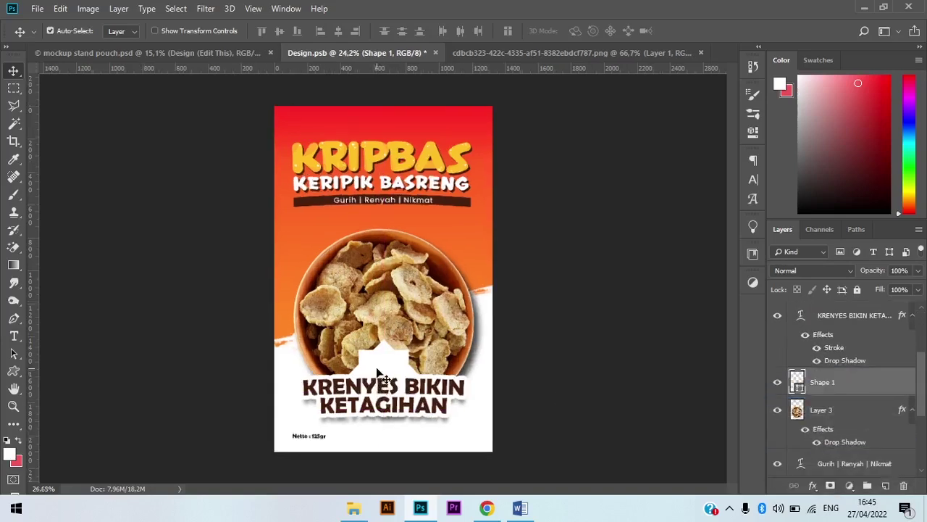
Step: Move the white star further down so it sits behind and below the slogan at the label's bottom edge
{"action": "scroll", "coordinate": [389, 370], "scroll_direction": "up", "scroll_amount": 3}
{"action": "scroll", "coordinate": [389, 370], "scroll_direction": "up", "scroll_amount": 3}
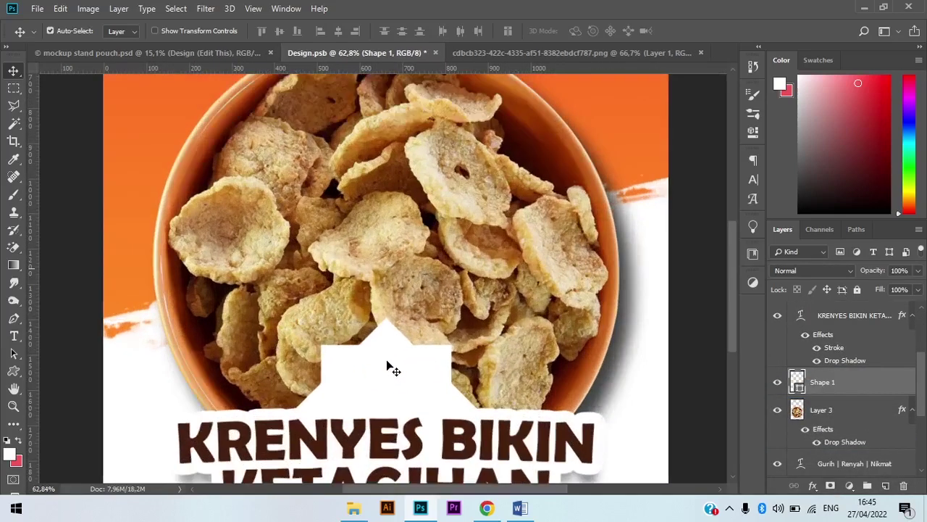
{"action": "scroll", "coordinate": [389, 369], "scroll_direction": "down", "scroll_amount": 5}
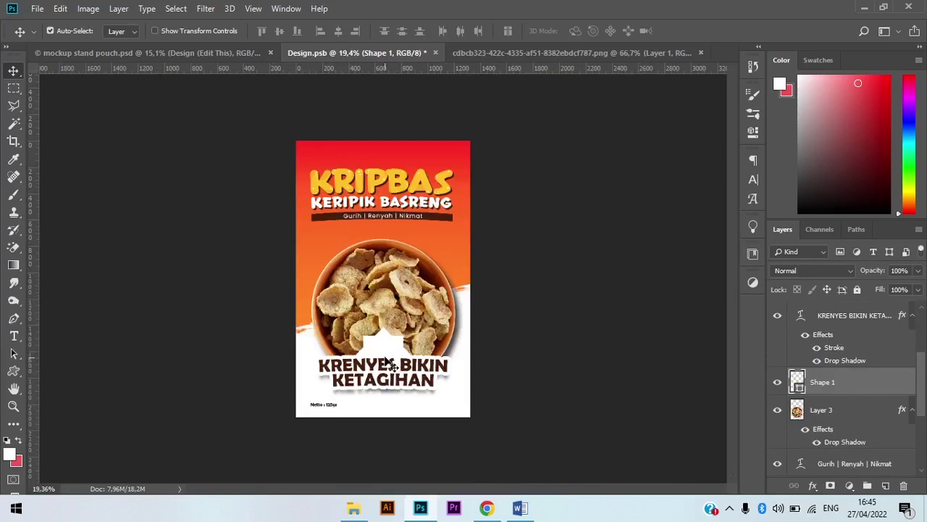
{"action": "left_click_drag", "start_coordinate": [389, 365], "coordinate": [392, 398]}
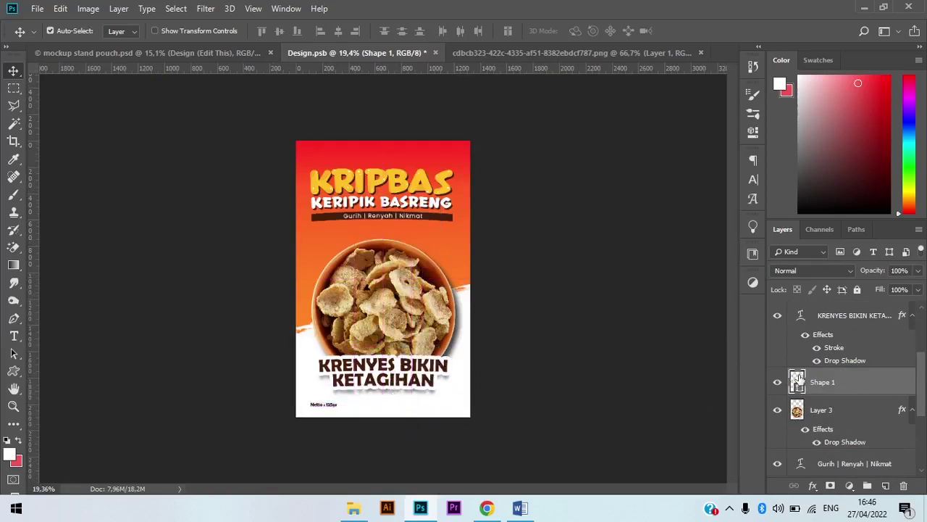
Step: Fill the star with dark brown #47200d sampled from the tagline band and shift it slightly up, centred beneath the slogan
{"action": "left_click", "coordinate": [430, 217]}
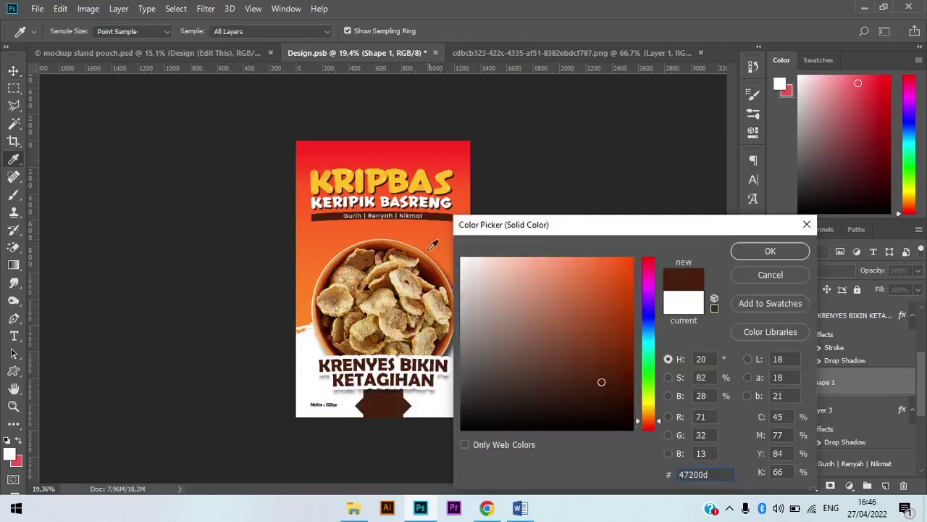
{"action": "left_click", "coordinate": [770, 250]}
{"action": "key", "text": "v"}
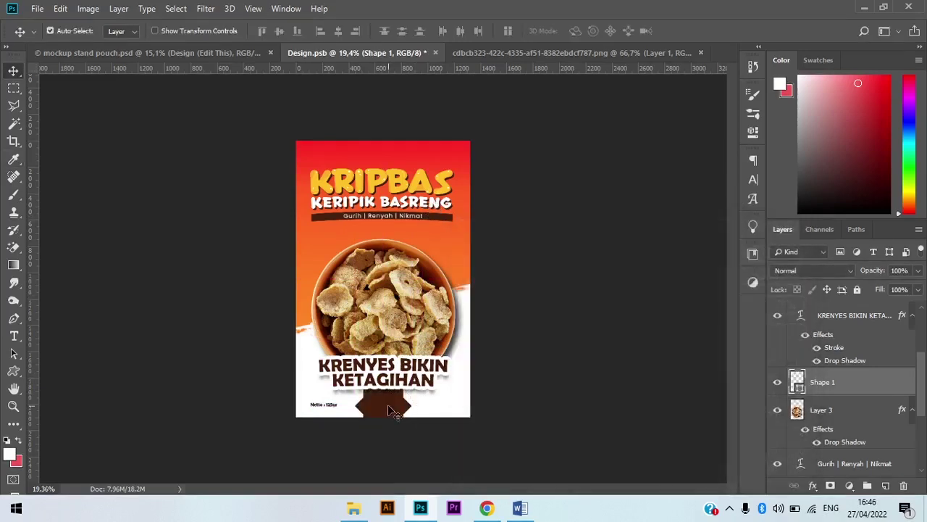
{"action": "left_click_drag", "start_coordinate": [389, 392], "coordinate": [394, 389]}
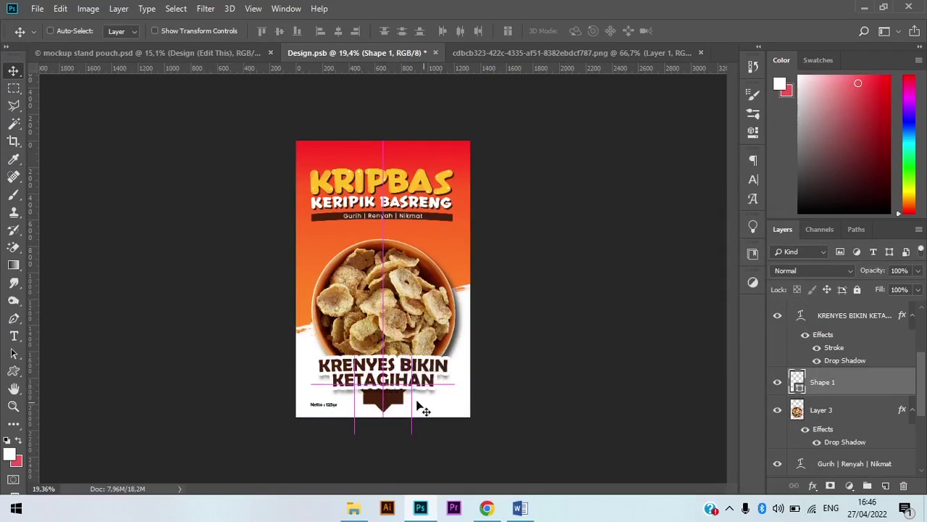
Step: Examine the brown star beneath the slogan up close and within the whole label, briefly showing the arrow layer for comparison
{"action": "scroll", "coordinate": [404, 421], "scroll_direction": "up", "scroll_amount": 4}
{"action": "scroll", "coordinate": [395, 432], "scroll_direction": "up", "scroll_amount": 4}
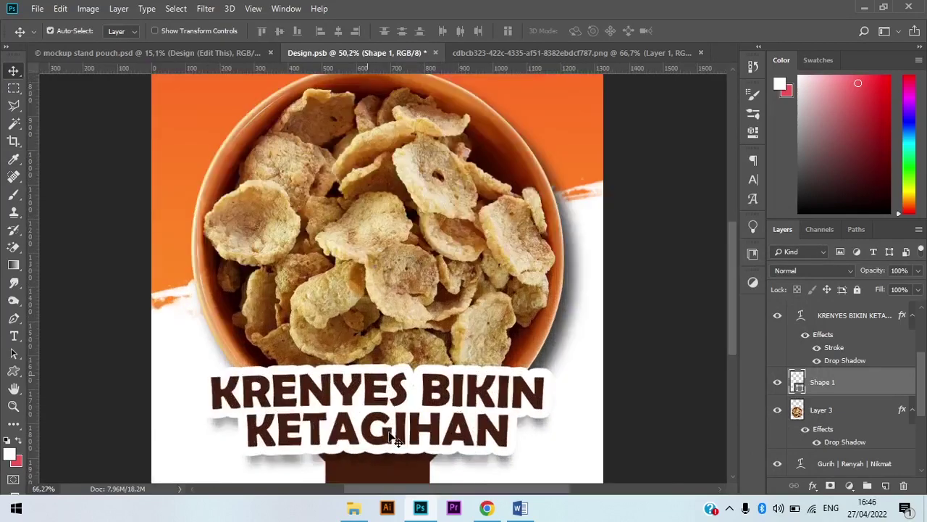
{"action": "left_click_drag", "start_coordinate": [396, 368], "coordinate": [398, 345]}
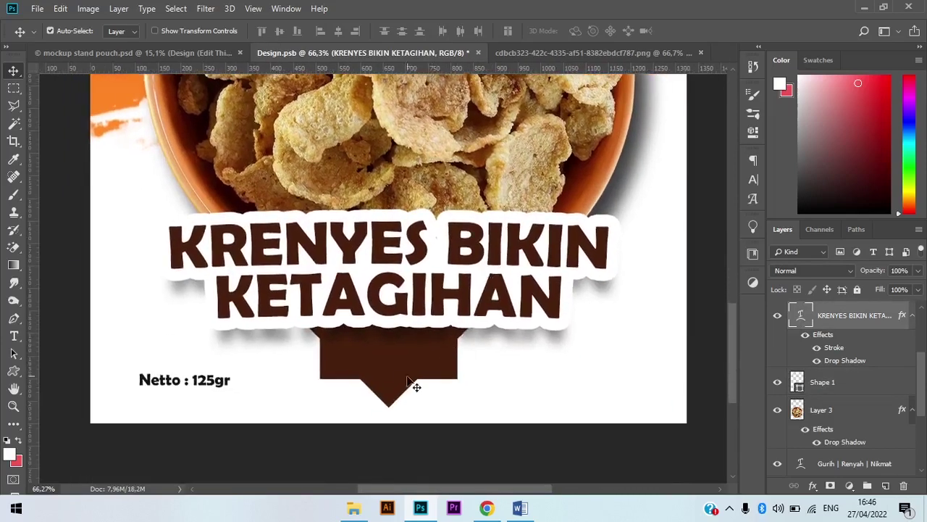
{"action": "scroll", "coordinate": [422, 385], "scroll_direction": "down", "scroll_amount": 7}
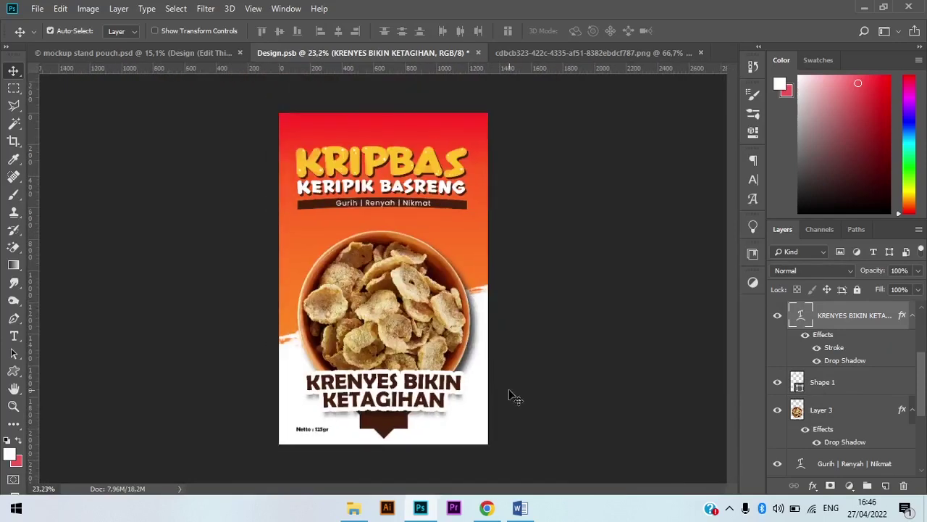
{"action": "scroll", "coordinate": [873, 371], "scroll_direction": "down", "scroll_amount": 2}
{"action": "scroll", "coordinate": [833, 384], "scroll_direction": "up", "scroll_amount": 4}
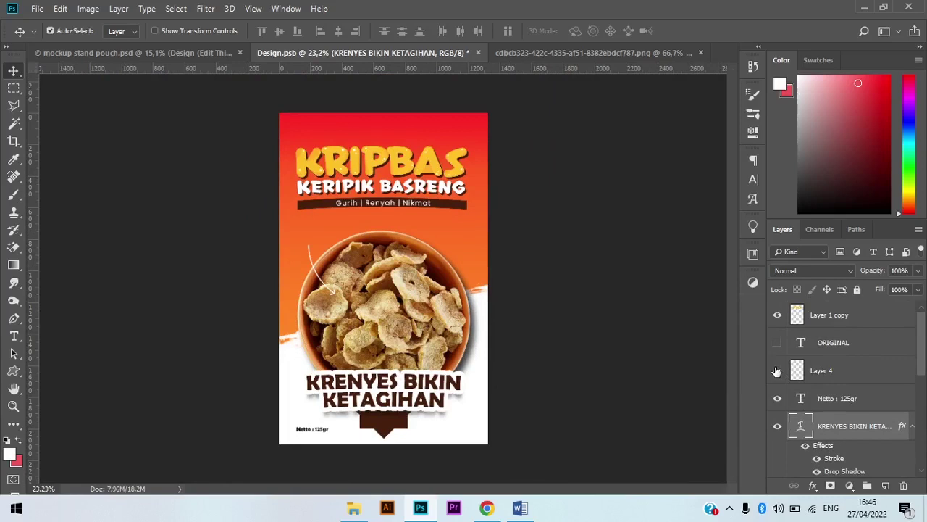
{"action": "scroll", "coordinate": [776, 370], "scroll_direction": "down", "scroll_amount": 5}
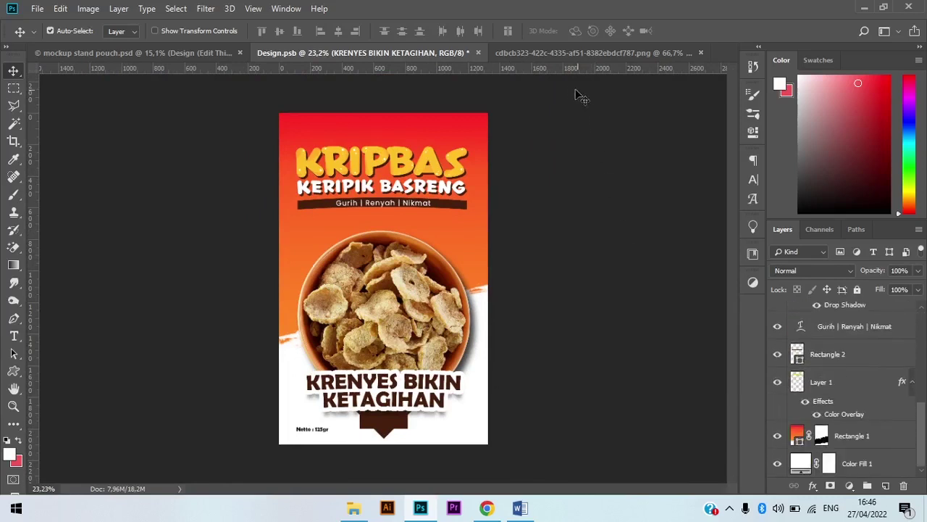
{"action": "scroll", "coordinate": [823, 370], "scroll_direction": "up", "scroll_amount": 5}
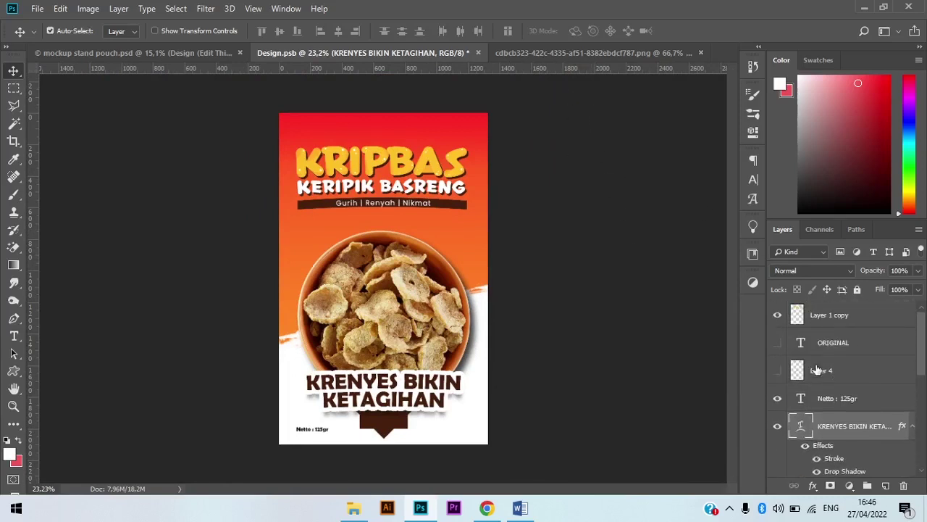
Step: Copy the halal logo from its PNG document into the Design.psb label
{"action": "left_click", "coordinate": [619, 54]}
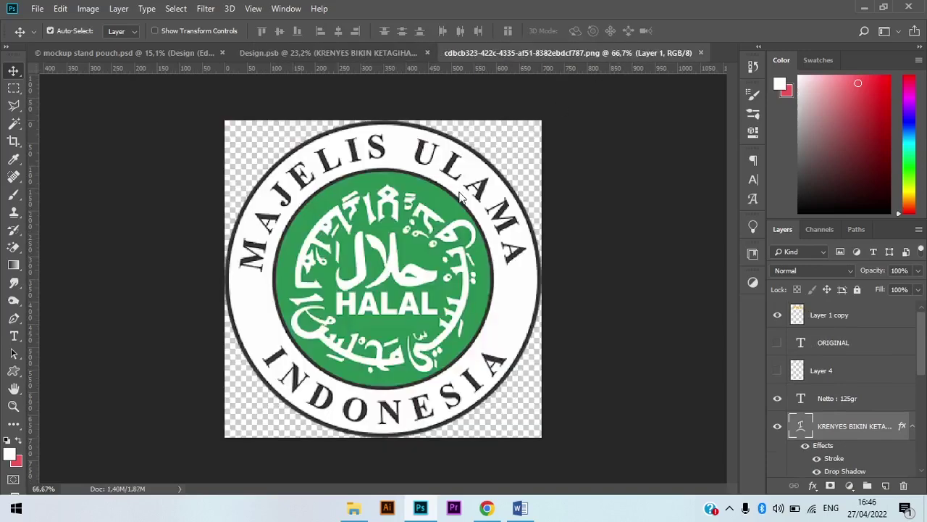
{"action": "left_click_drag", "start_coordinate": [431, 184], "coordinate": [388, 136]}
{"action": "left_click_drag", "start_coordinate": [398, 226], "coordinate": [398, 225]}
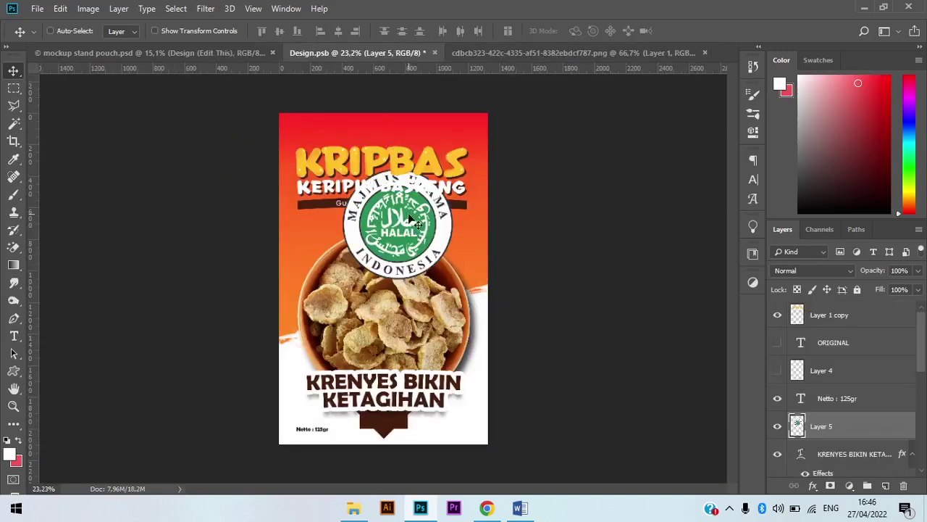
Step: Scale the halal logo to 19,71% and place it in the label's lower-right corner, in line with the net weight text
{"action": "key", "text": "ctrl+t"}
{"action": "left_click_drag", "start_coordinate": [344, 169], "coordinate": [512, 347]}
{"action": "scroll", "coordinate": [425, 262], "scroll_direction": "up", "scroll_amount": 3}
{"action": "left_click_drag", "start_coordinate": [477, 305], "coordinate": [484, 312]}
{"action": "scroll", "coordinate": [483, 339], "scroll_direction": "up", "scroll_amount": 3}
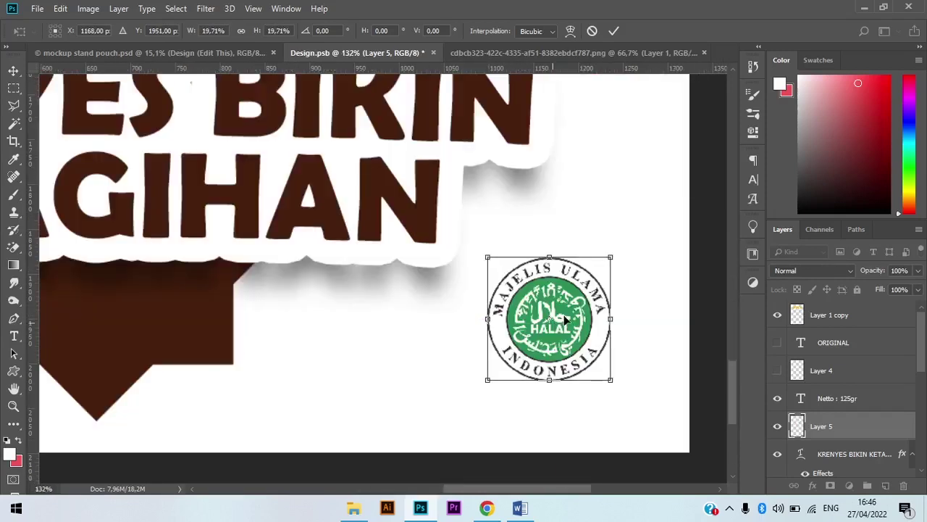
{"action": "left_click_drag", "start_coordinate": [577, 308], "coordinate": [577, 308]}
{"action": "scroll", "coordinate": [578, 308], "scroll_direction": "down", "scroll_amount": 4}
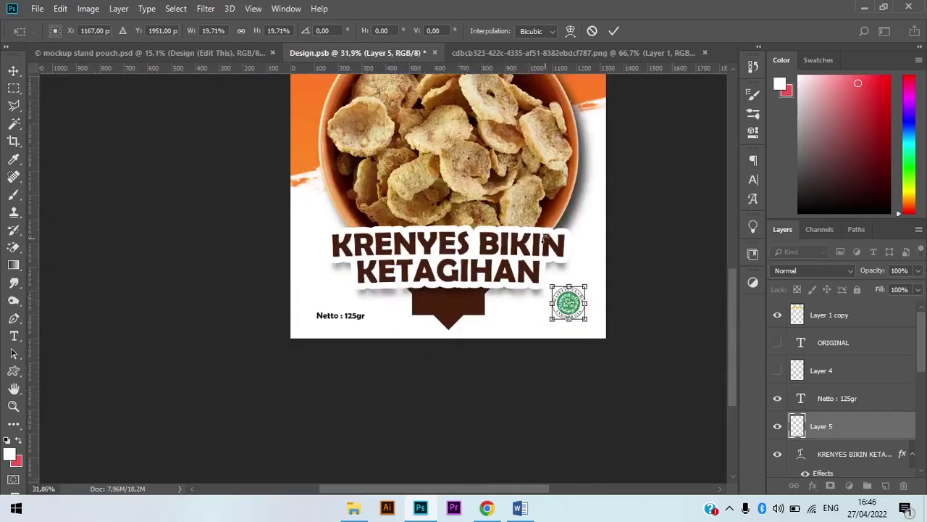
{"action": "scroll", "coordinate": [473, 278], "scroll_direction": "down", "scroll_amount": 2}
{"action": "scroll", "coordinate": [473, 278], "scroll_direction": "up", "scroll_amount": 1}
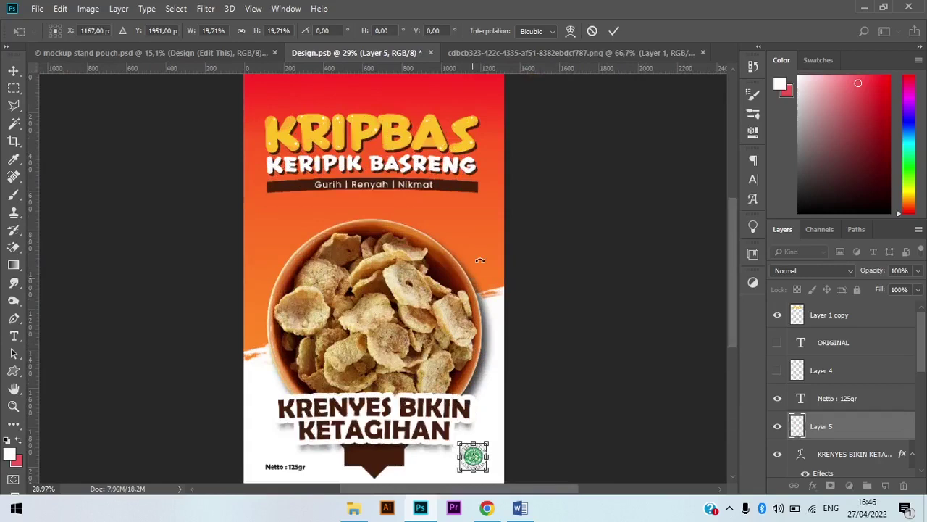
{"action": "left_click", "coordinate": [613, 32]}
Step: Move the basreng bowl, the slogan and the brown star together slightly up, keeping them centred on the label
{"action": "left_click", "coordinate": [387, 391]}
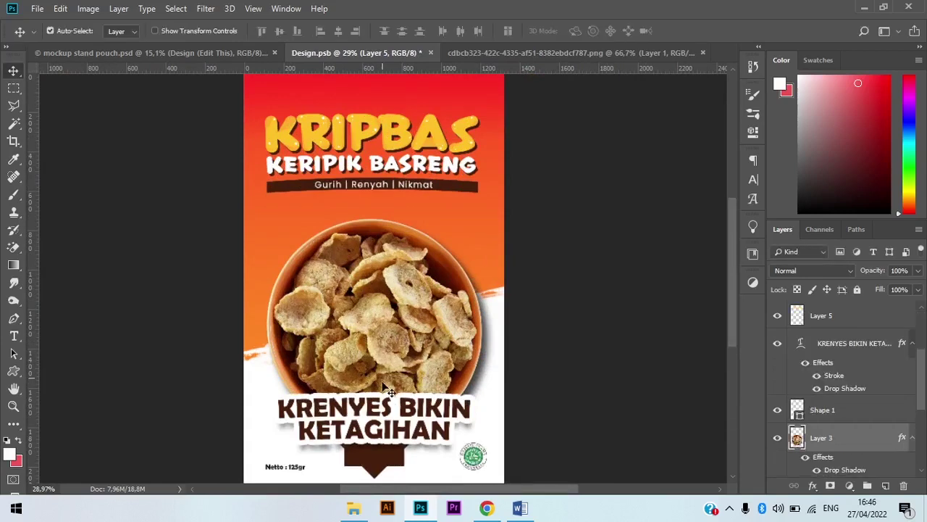
{"action": "left_click", "coordinate": [382, 420], "text": "shift"}
{"action": "left_click", "coordinate": [374, 458], "text": "shift"}
{"action": "mouse_move", "coordinate": [385, 344]}
{"action": "left_mouse_down"}
{"action": "mouse_move", "coordinate": [385, 333]}
{"action": "mouse_move", "coordinate": [386, 340]}
{"action": "left_mouse_up"}
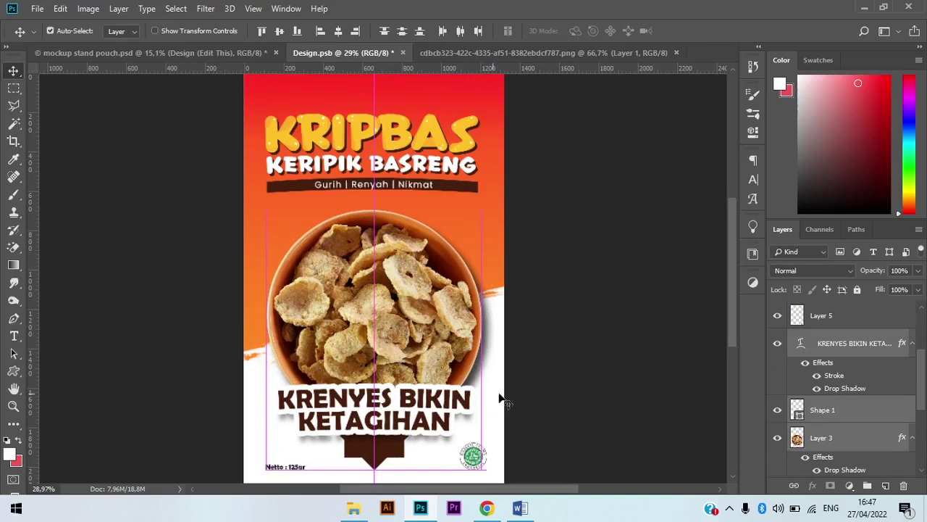
{"action": "left_click", "coordinate": [520, 397]}
{"action": "scroll", "coordinate": [386, 385], "scroll_direction": "down", "scroll_amount": 2}
{"action": "key", "text": "ctrl+minus"}
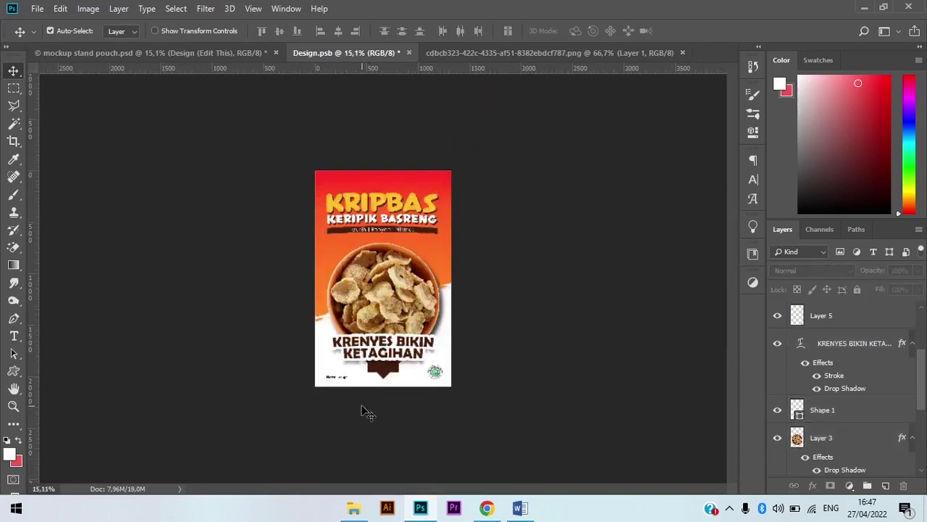
Step: Add the centred two-line text "Rasa :" and "Original" over the brown star below the slogan
{"action": "scroll", "coordinate": [368, 411], "scroll_direction": "up", "scroll_amount": 6}
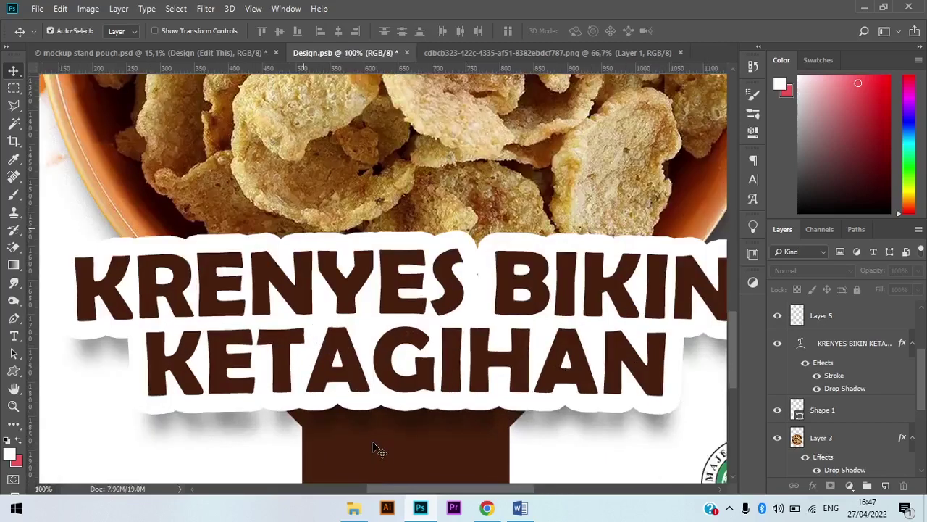
{"action": "left_click_drag", "start_coordinate": [375, 447], "coordinate": [396, 272]}
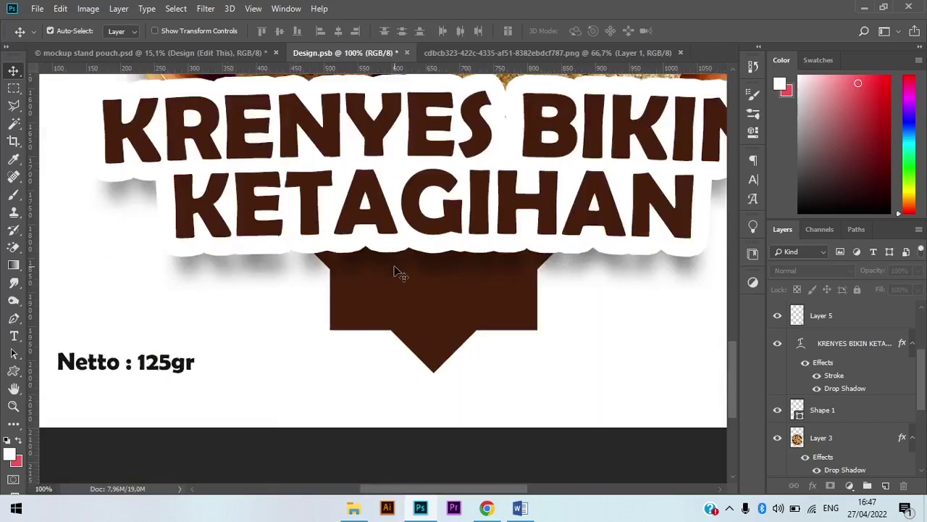
{"action": "key", "text": "t"}
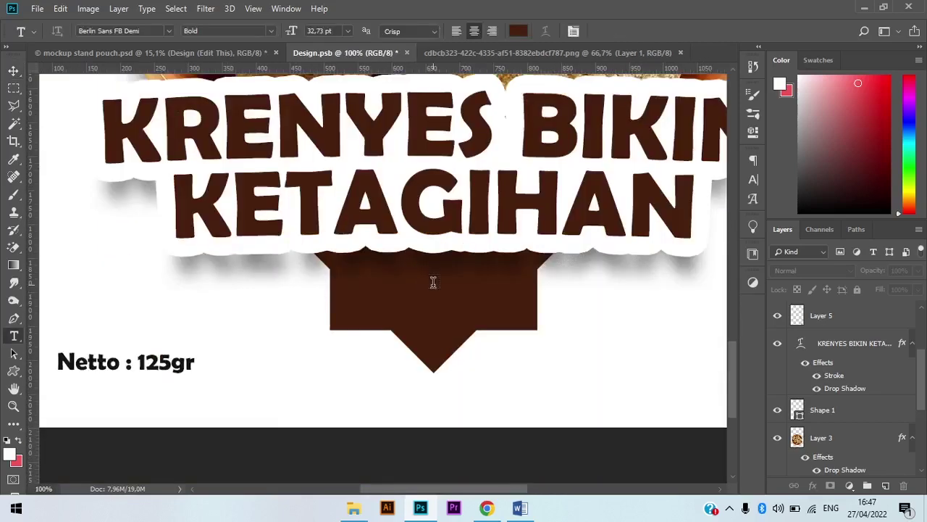
{"action": "left_click", "coordinate": [434, 282]}
{"action": "type", "text": "Ra"}
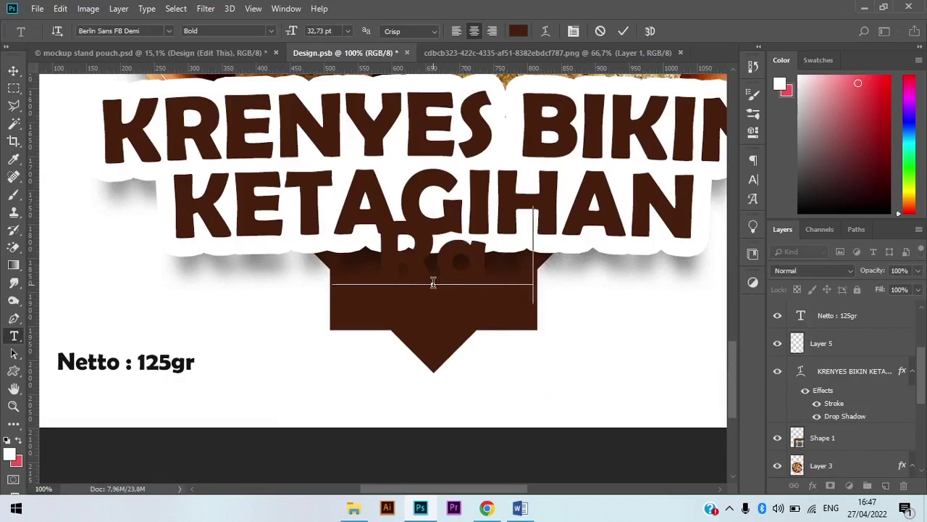
{"action": "type", "text": "sa: "}
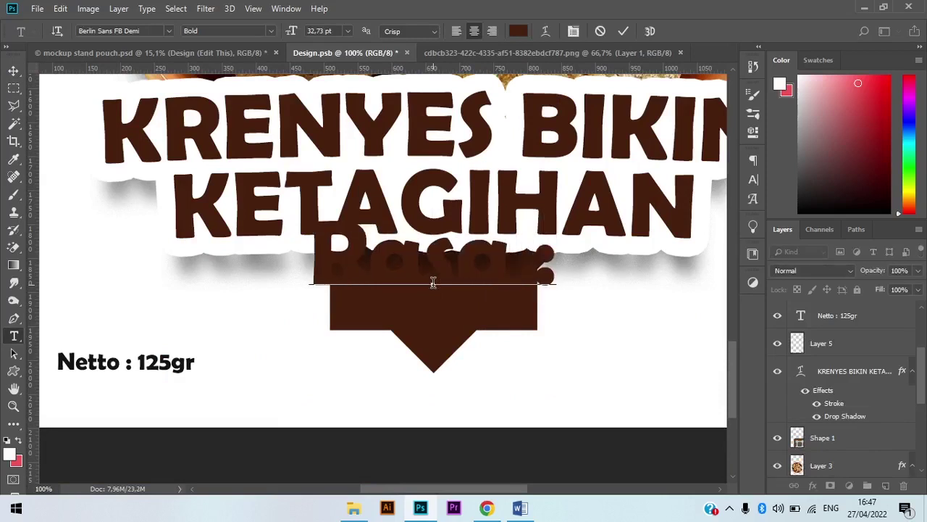
{"action": "type", "text": "Orig"}
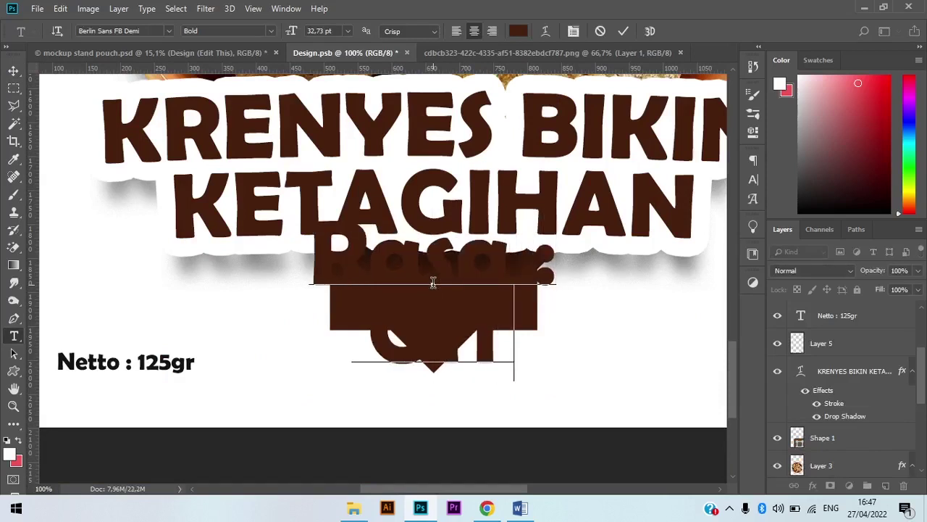
{"action": "type", "text": "ina"}
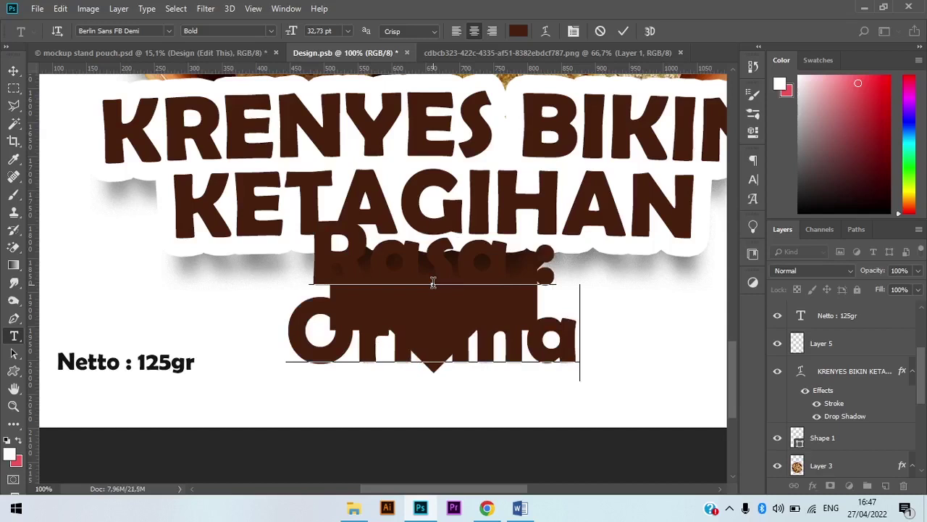
{"action": "key", "text": "BackSpace"}
{"action": "key", "text": "BackSpace"}
{"action": "key", "text": "BackSpace"}
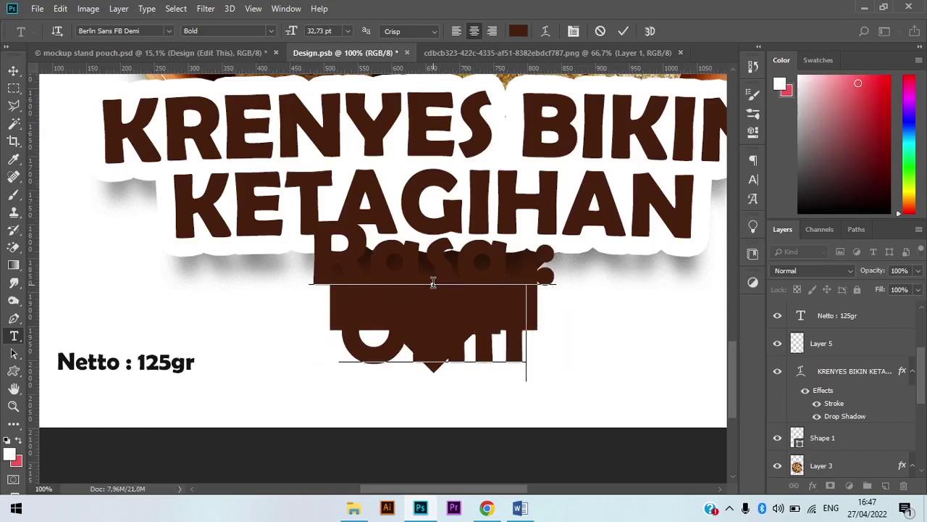
{"action": "type", "text": "ina"}
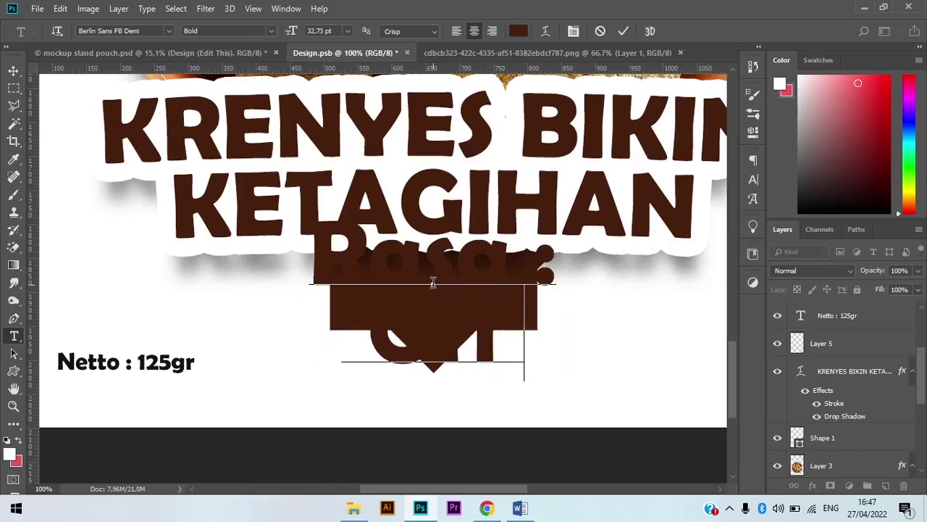
{"action": "type", "text": "l"}
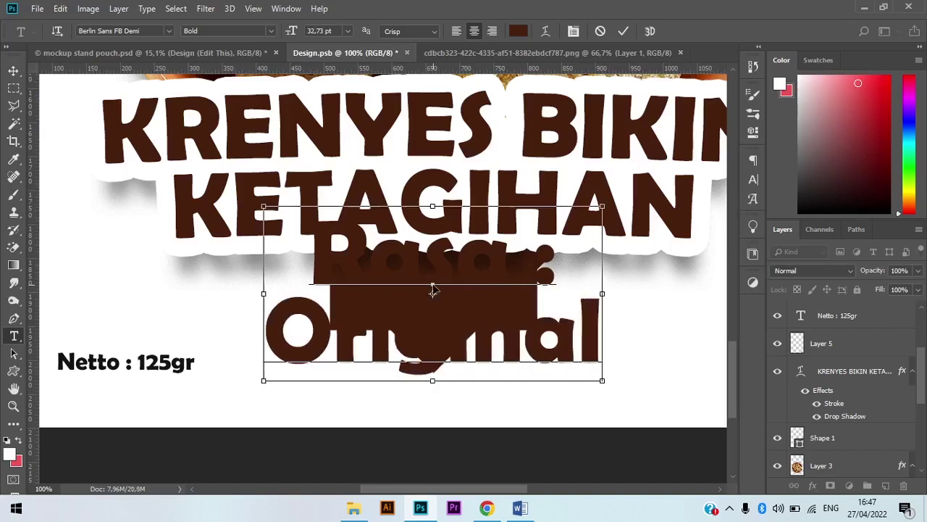
Step: Set the whole flavour text to white #ffffff, 7,73 pt, with automatic leading
{"action": "key", "text": "ctrl+a"}
{"action": "left_click", "coordinate": [523, 35]}
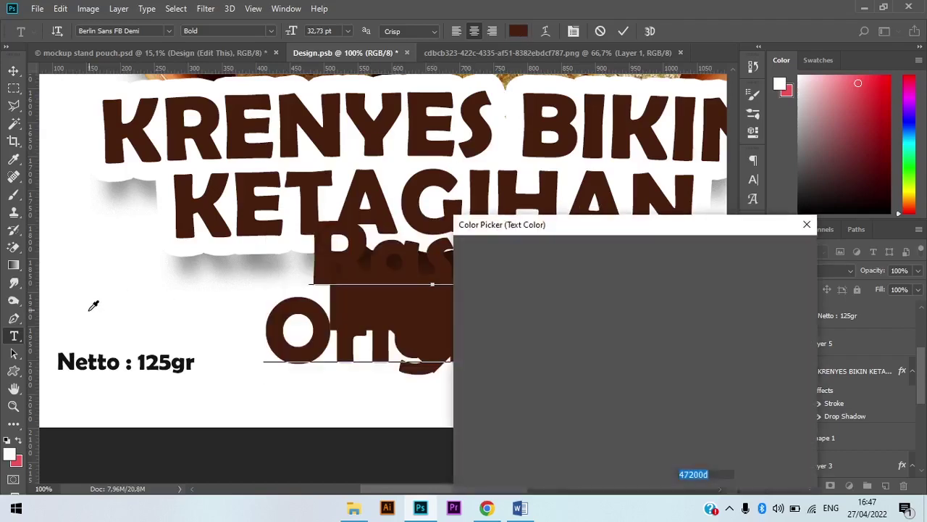
{"action": "type", "text": "ffffff"}
{"action": "left_click", "coordinate": [759, 254]}
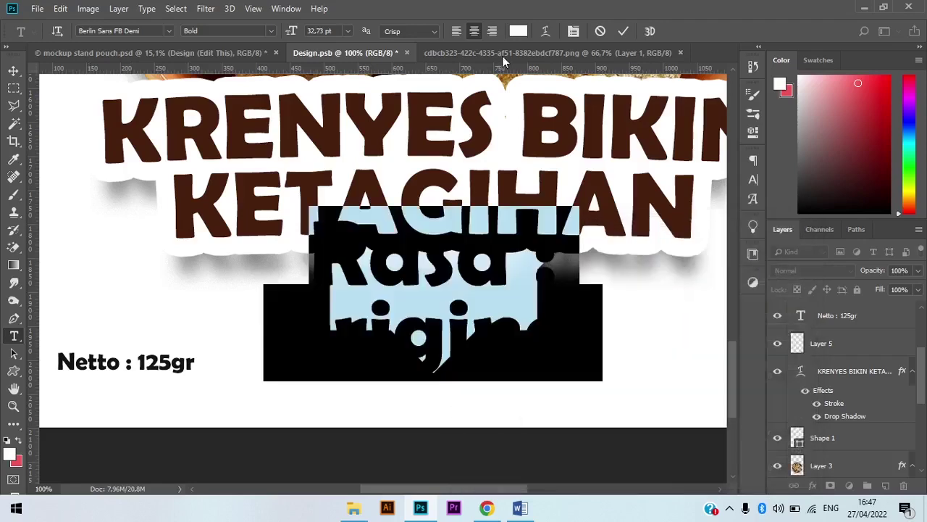
{"action": "left_click_drag", "start_coordinate": [292, 31], "coordinate": [283, 35]}
{"action": "left_click", "coordinate": [754, 178]}
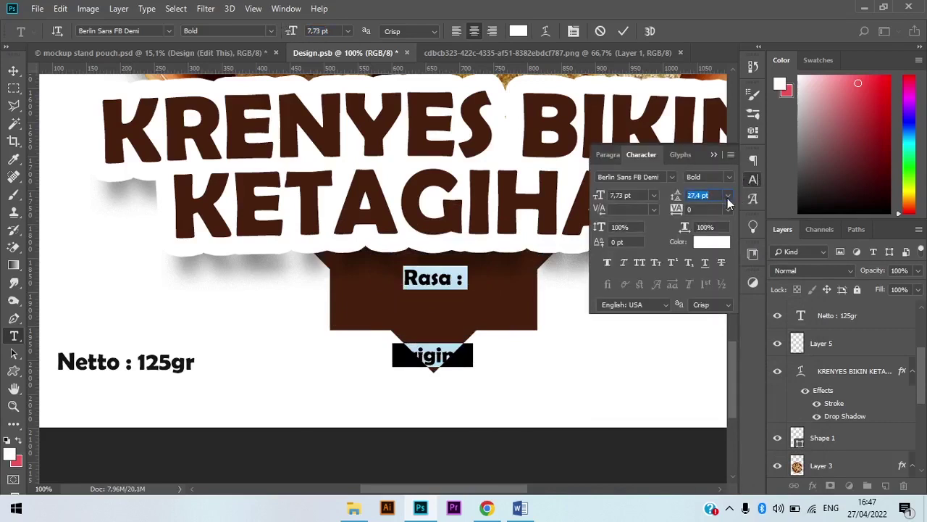
{"action": "left_click", "coordinate": [728, 196]}
{"action": "left_click", "coordinate": [709, 208]}
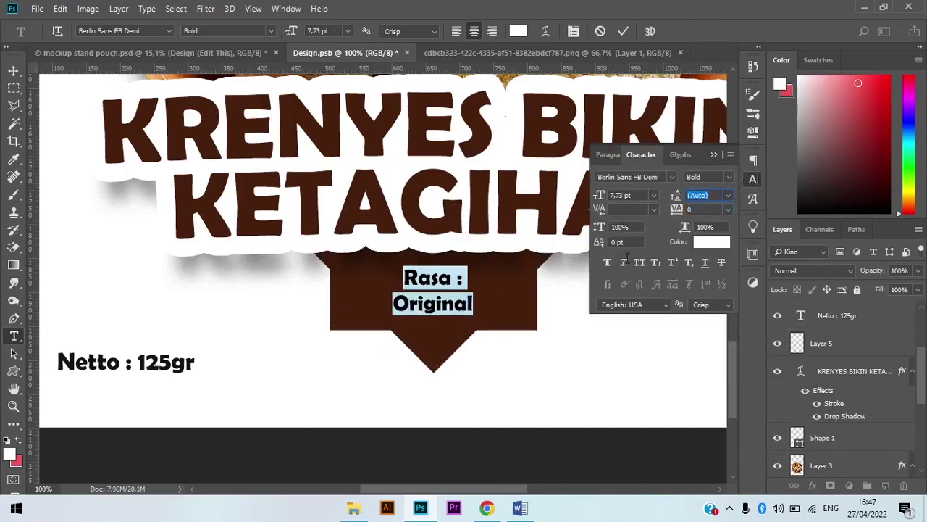
Step: Set the "Rasa :" line to Poppins Regular at 5,73 pt
{"action": "left_click", "coordinate": [474, 304]}
{"action": "left_click_drag", "start_coordinate": [464, 278], "coordinate": [403, 278]}
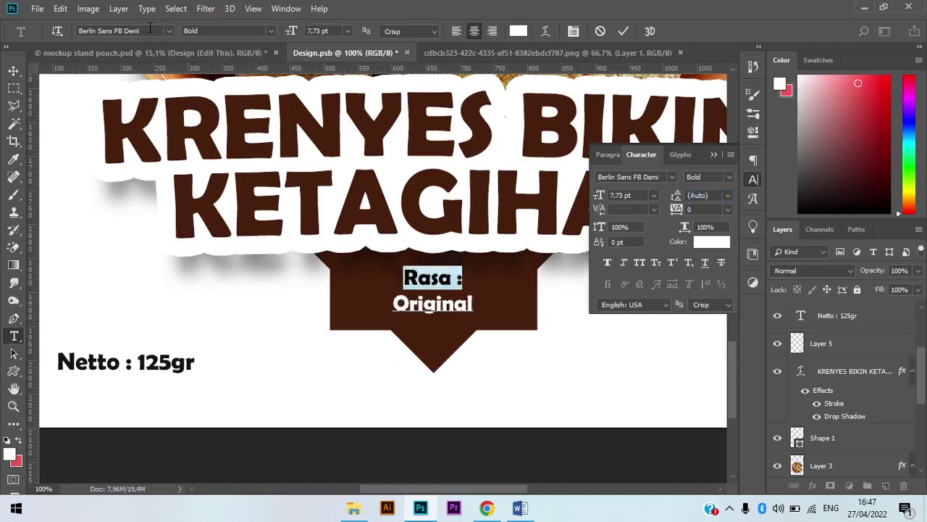
{"action": "left_click", "coordinate": [140, 31]}
{"action": "type", "text": "pop"}
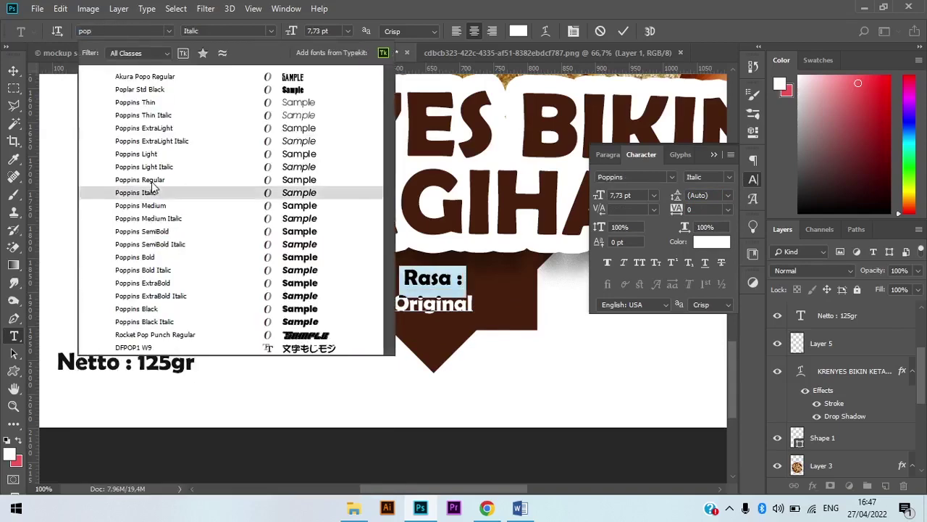
{"action": "left_click", "coordinate": [152, 182]}
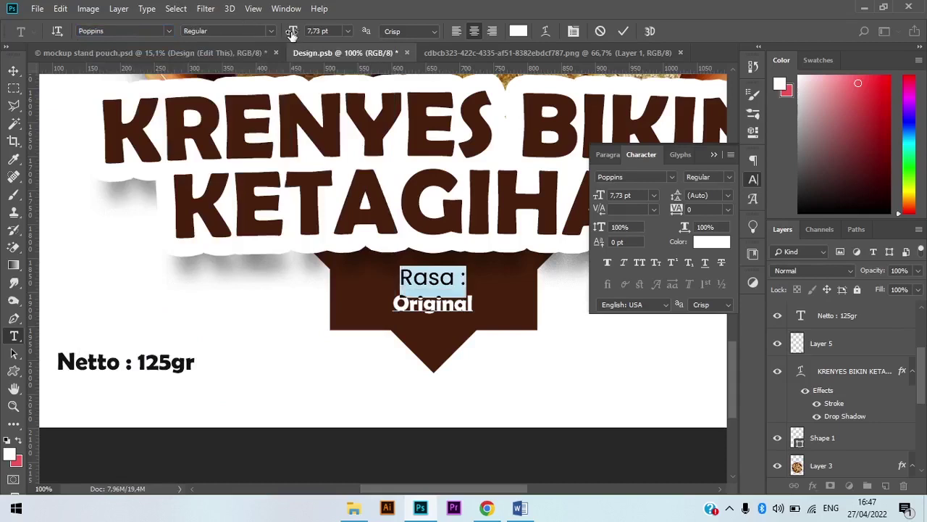
{"action": "left_click_drag", "start_coordinate": [291, 34], "coordinate": [290, 34]}
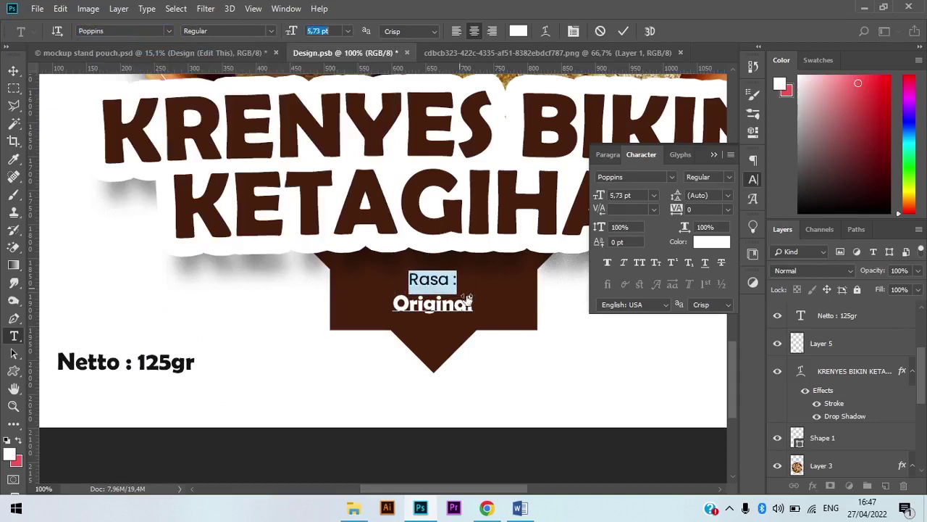
Step: Enlarge the "Original" line to 12,73 pt and tighten its leading to 10,6 pt
{"action": "left_click_drag", "start_coordinate": [473, 301], "coordinate": [362, 304]}
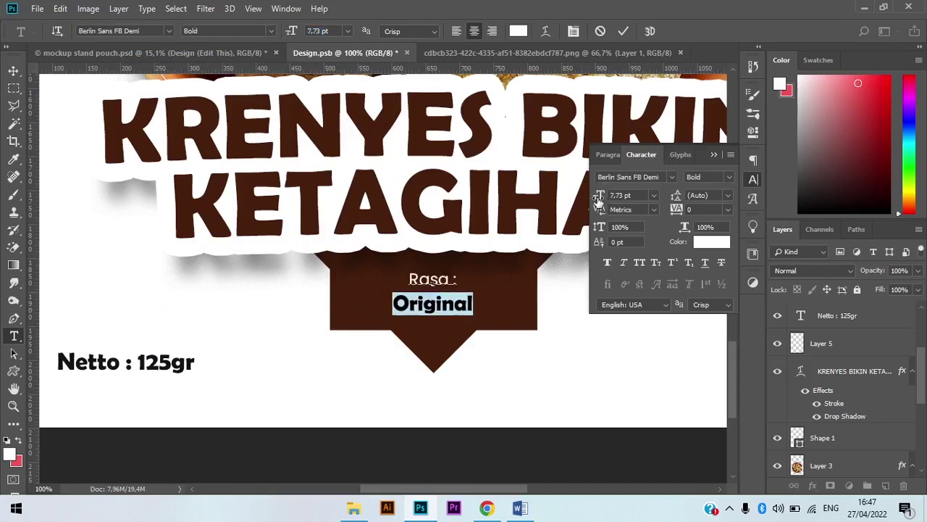
{"action": "left_click_drag", "start_coordinate": [598, 200], "coordinate": [601, 202]}
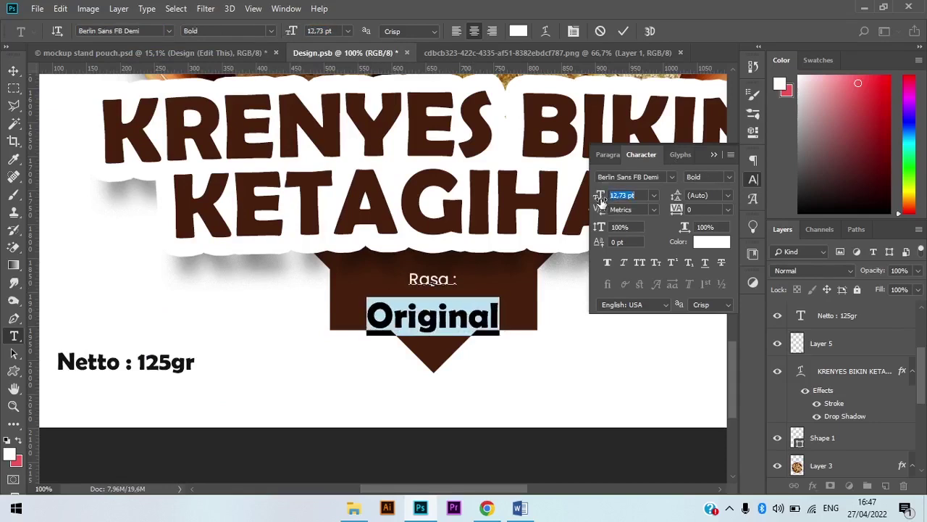
{"action": "left_click", "coordinate": [681, 197]}
{"action": "left_click_drag", "start_coordinate": [674, 195], "coordinate": [674, 195]}
{"action": "left_click", "coordinate": [621, 32]}
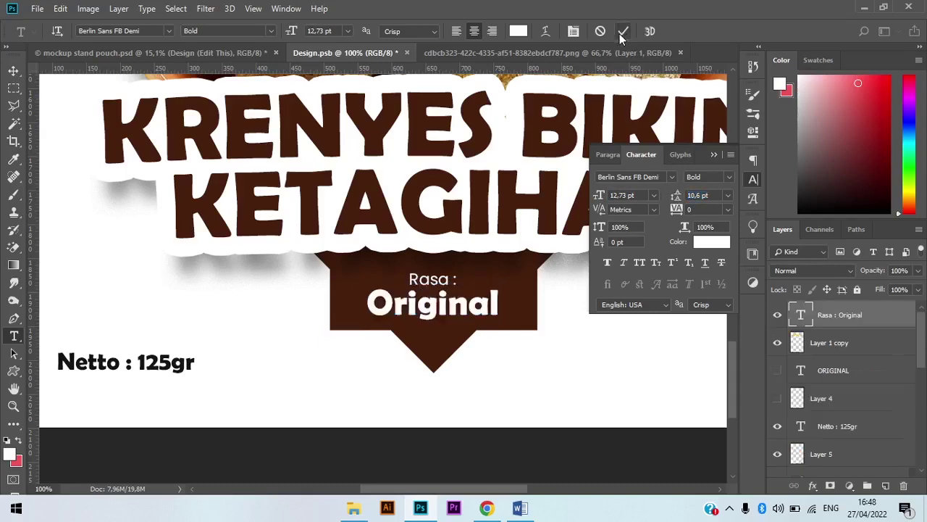
Step: Shift the flavour text slightly up, centred horizontally within the brown badge
{"action": "scroll", "coordinate": [431, 277], "scroll_direction": "down", "scroll_amount": 2}
{"action": "key", "text": "v"}
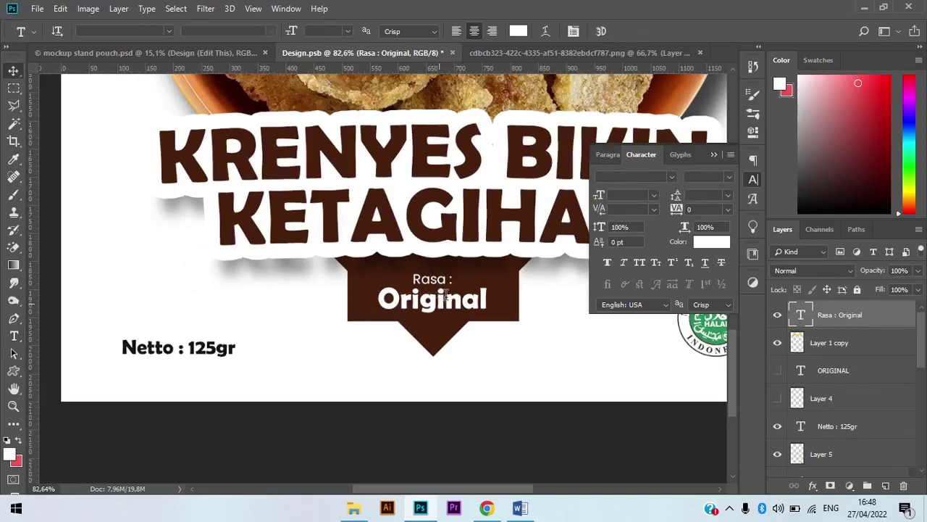
{"action": "left_click_drag", "start_coordinate": [456, 305], "coordinate": [459, 300]}
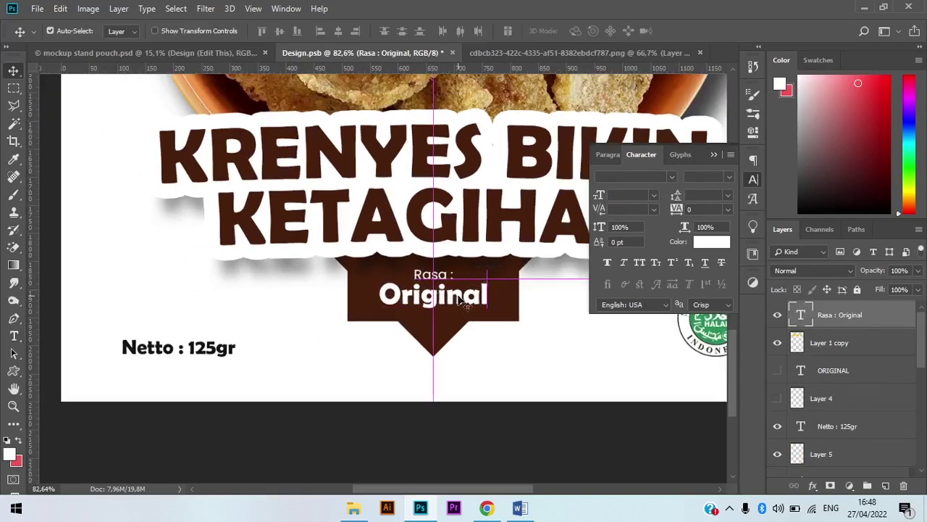
Step: Examine the whole label's layout with the slogan, flavour badge, net weight and halal logo
{"action": "scroll", "coordinate": [459, 300], "scroll_direction": "down", "scroll_amount": 5}
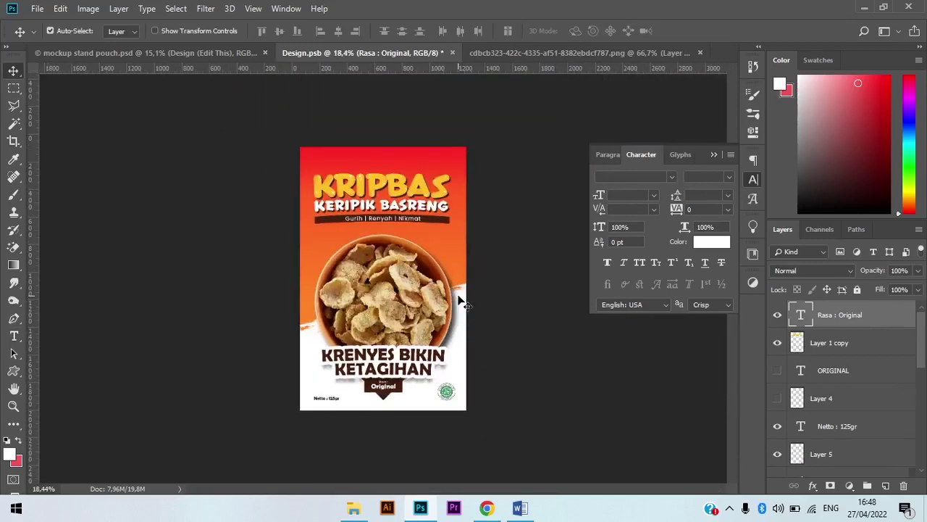
{"action": "scroll", "coordinate": [414, 389], "scroll_direction": "up", "scroll_amount": 1}
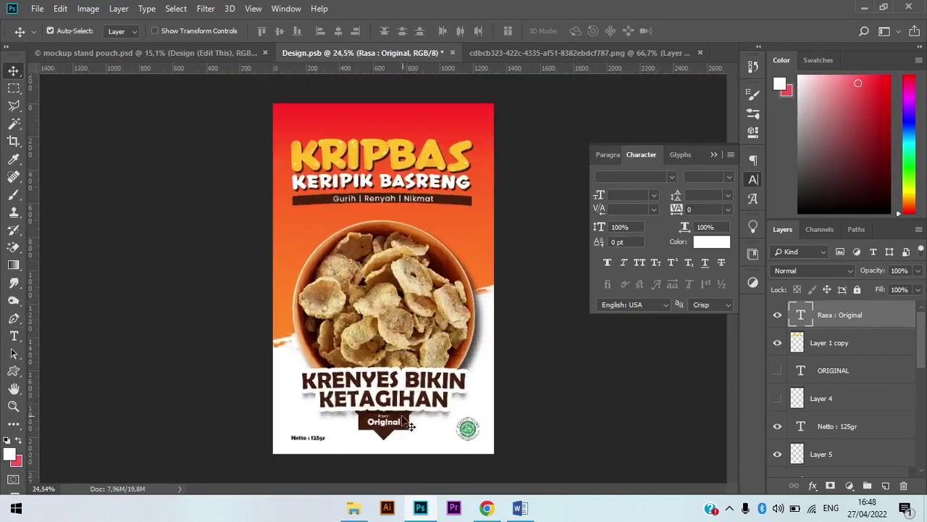
{"action": "scroll", "coordinate": [409, 425], "scroll_direction": "up", "scroll_amount": 1}
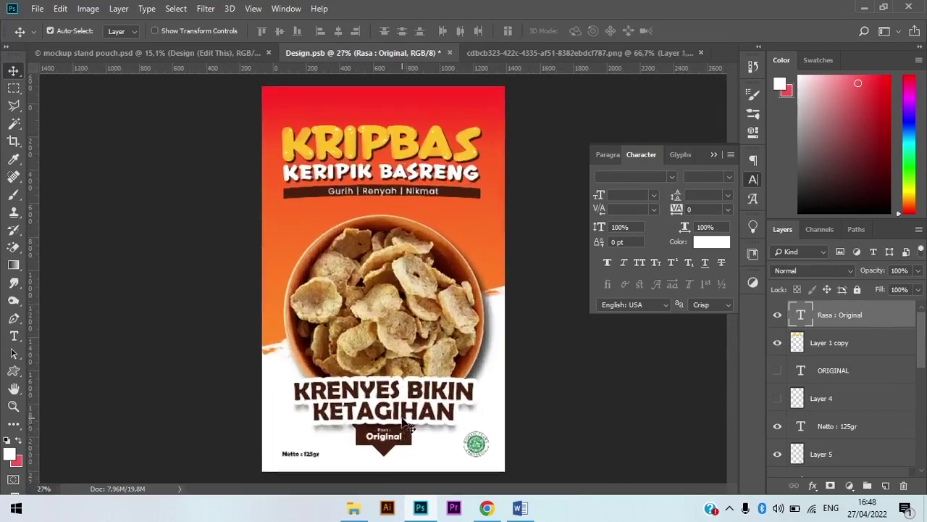
{"action": "mouse_move", "coordinate": [407, 399]}
{"action": "left_mouse_down"}
{"action": "mouse_move", "coordinate": [406, 379]}
{"action": "mouse_move", "coordinate": [408, 397]}
{"action": "left_mouse_up"}
{"action": "scroll", "coordinate": [363, 454], "scroll_direction": "down", "scroll_amount": 2}
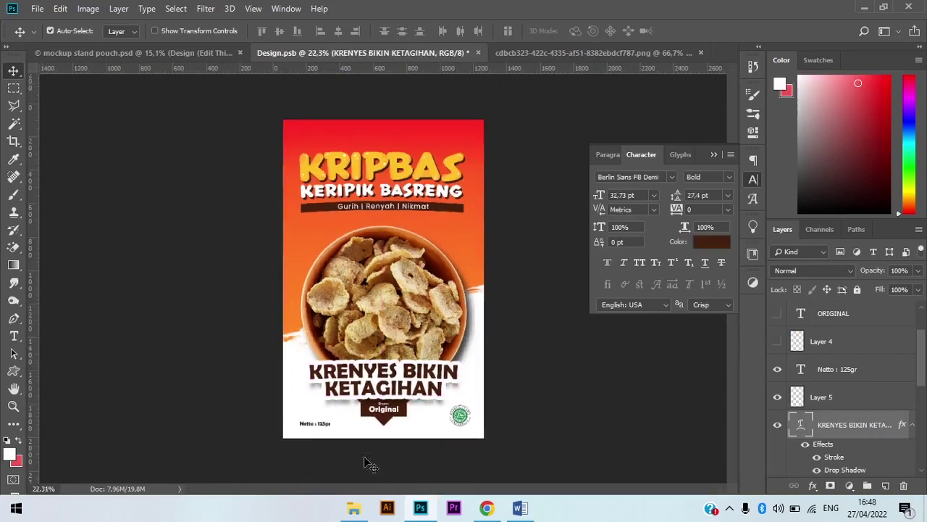
{"action": "scroll", "coordinate": [374, 435], "scroll_direction": "up", "scroll_amount": 1}
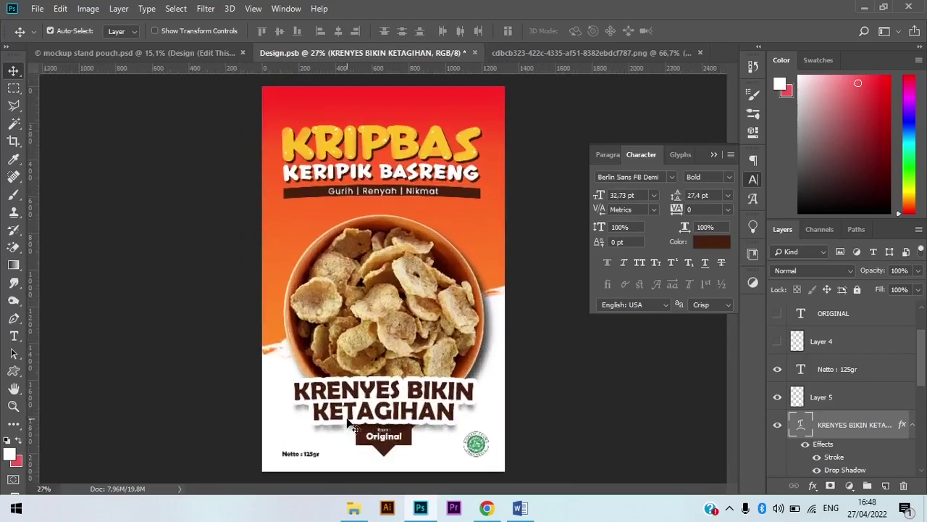
{"action": "scroll", "coordinate": [350, 424], "scroll_direction": "up", "scroll_amount": 1}
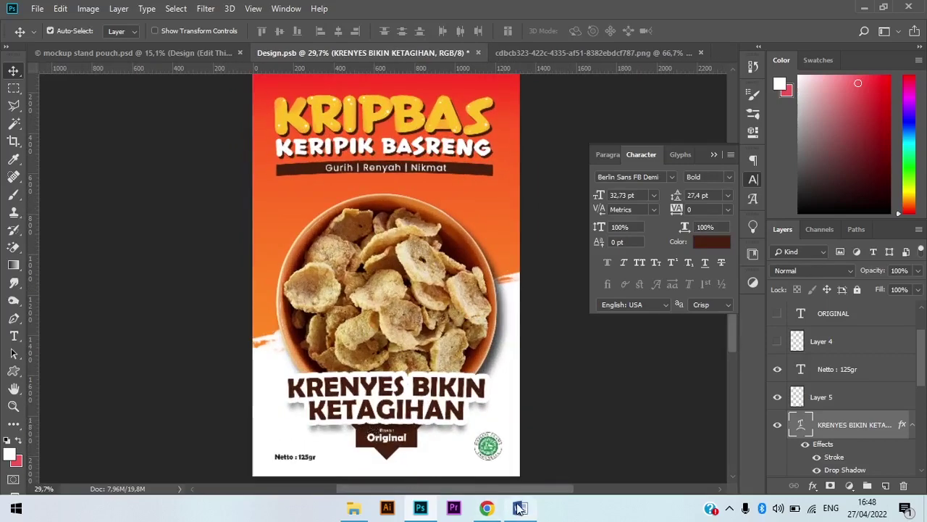
Step: Switch to Word to review the composition, producer and expiry-date lines in konsep packaging.docx, and return to the label in Photoshop
{"action": "left_click", "coordinate": [716, 154]}
{"action": "scroll", "coordinate": [323, 262], "scroll_direction": "down", "scroll_amount": 1}
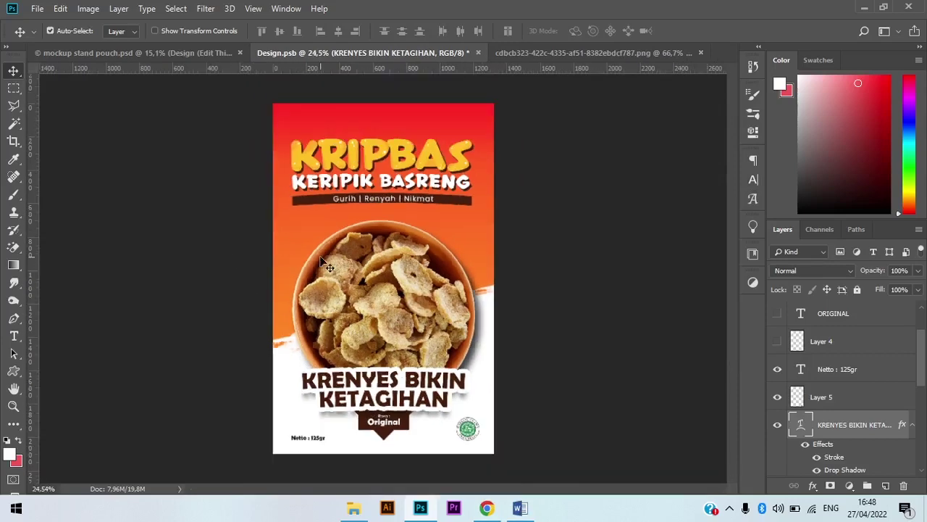
{"action": "scroll", "coordinate": [323, 262], "scroll_direction": "up", "scroll_amount": 2}
{"action": "left_click", "coordinate": [519, 507]}
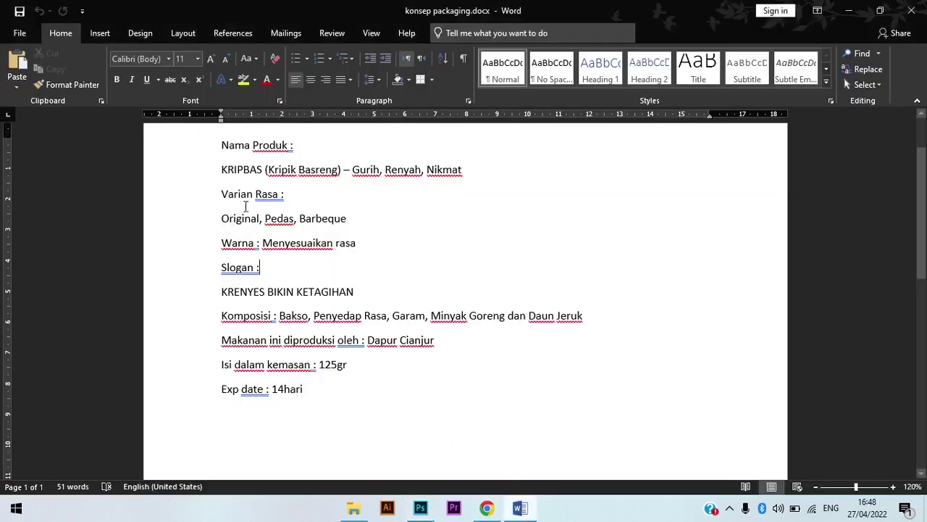
{"action": "left_click", "coordinate": [277, 203]}
{"action": "left_click_drag", "start_coordinate": [225, 315], "coordinate": [439, 345]}
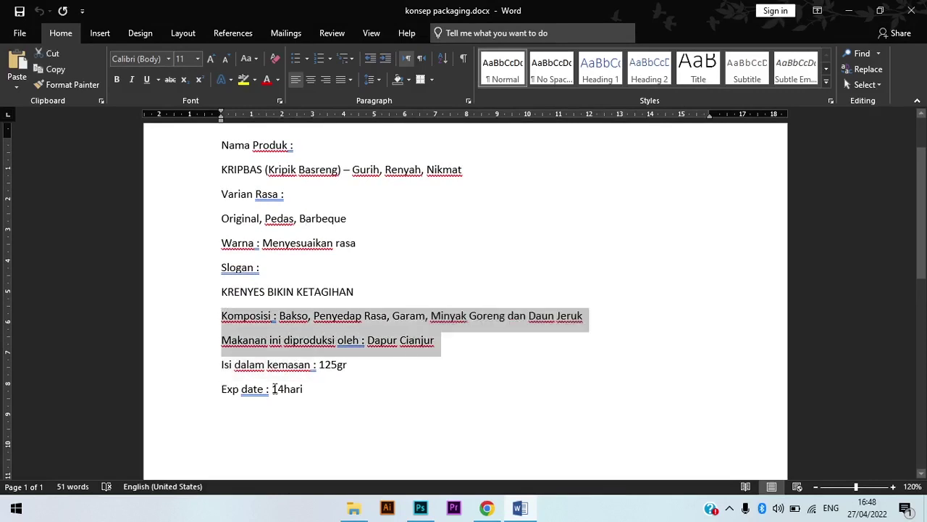
{"action": "left_click_drag", "start_coordinate": [308, 390], "coordinate": [213, 388]}
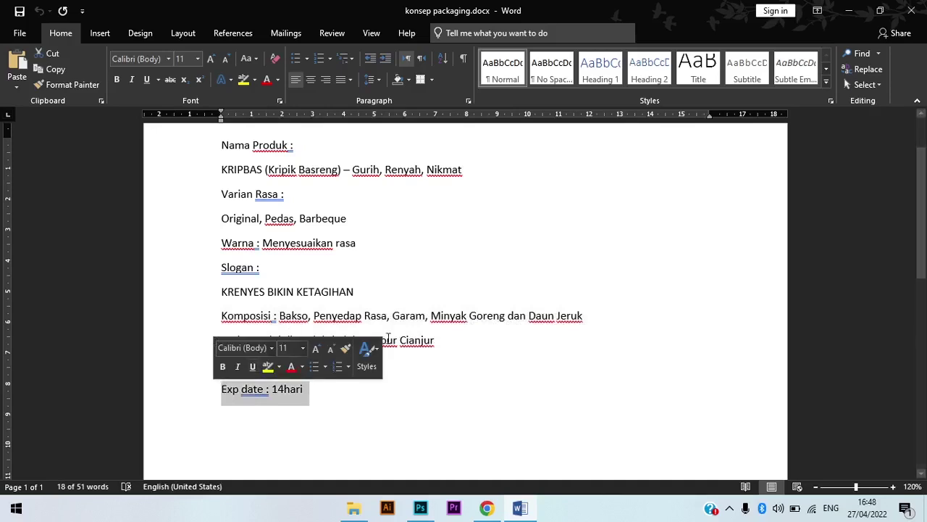
{"action": "left_click", "coordinate": [415, 315]}
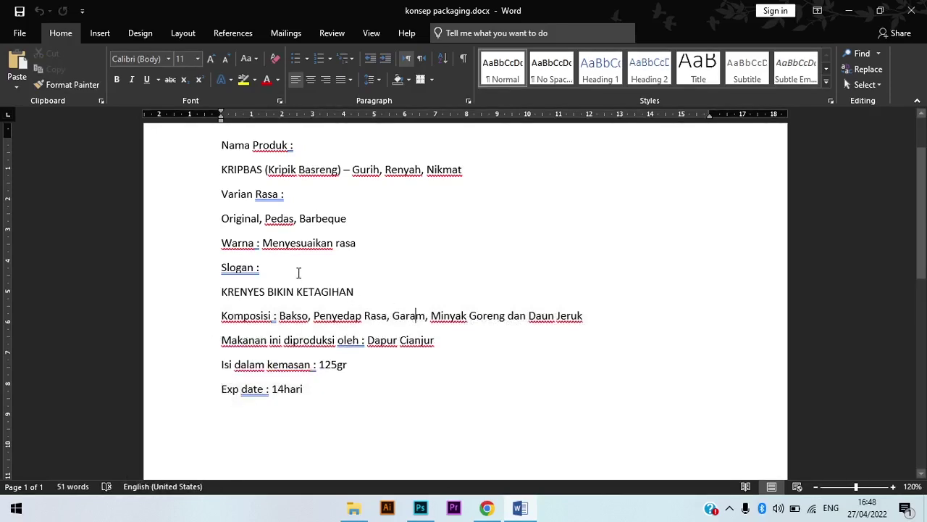
{"action": "key", "text": "alt+Tab"}
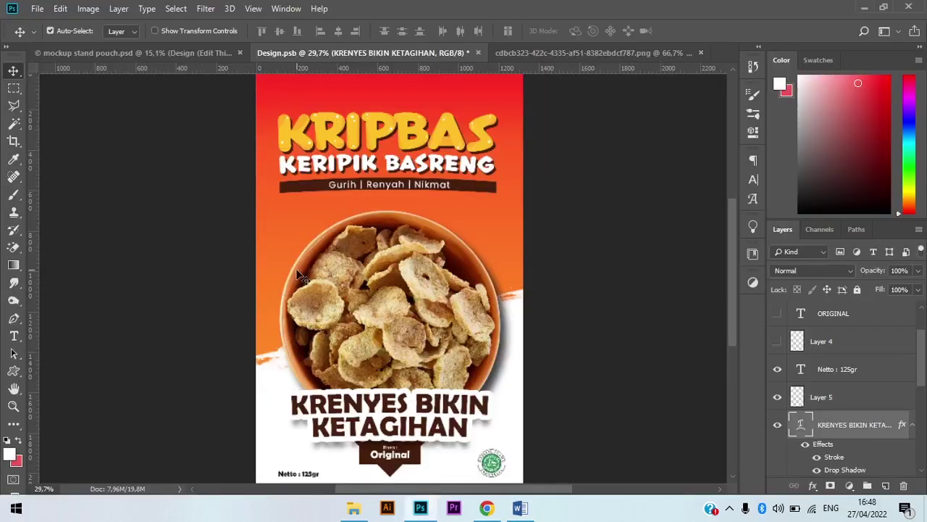
Step: Save the label design and bring up the stand-pouch mockup document to see the updated label on the pouch
{"action": "key", "text": "ctrl"}
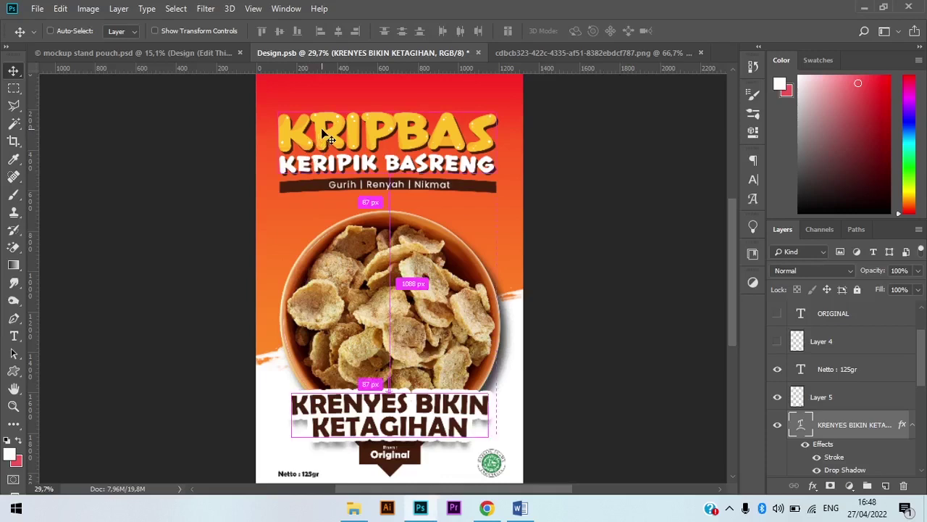
{"action": "key", "text": "ctrl+s"}
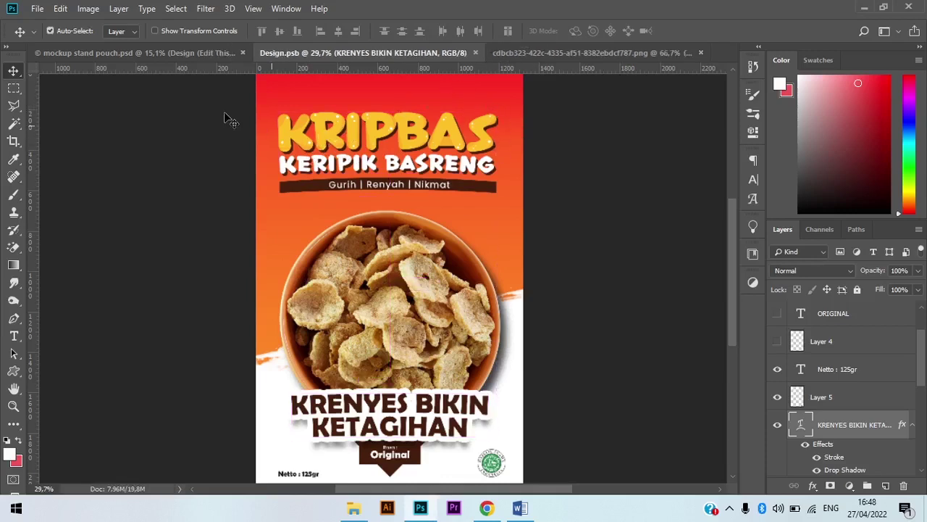
{"action": "left_click", "coordinate": [91, 51]}
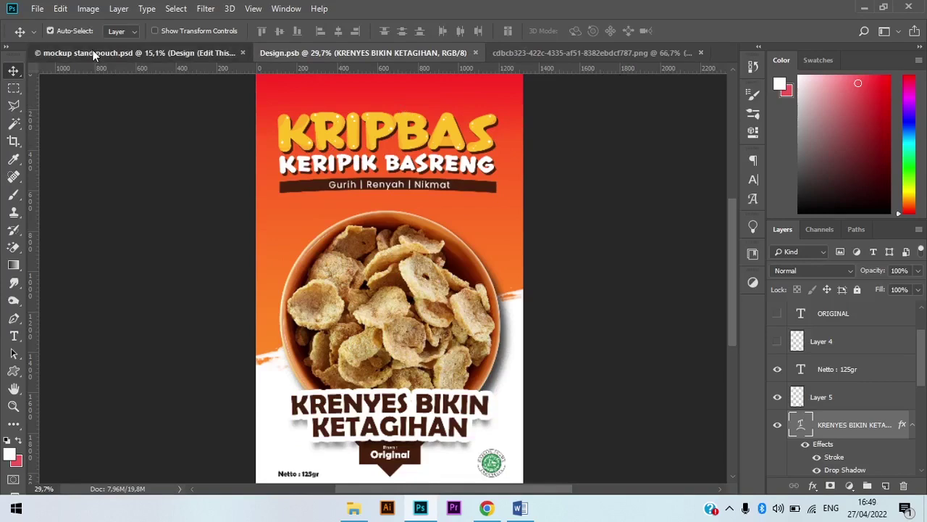
{"action": "key", "text": "0"}
{"action": "key", "text": "0"}
{"action": "scroll", "coordinate": [388, 339], "scroll_direction": "up", "scroll_amount": 5}
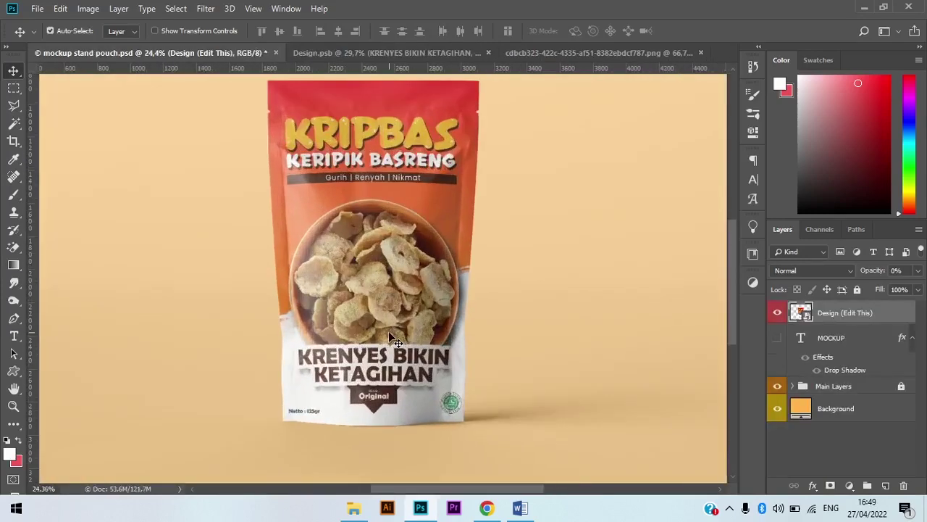
{"action": "scroll", "coordinate": [388, 340], "scroll_direction": "down", "scroll_amount": 5}
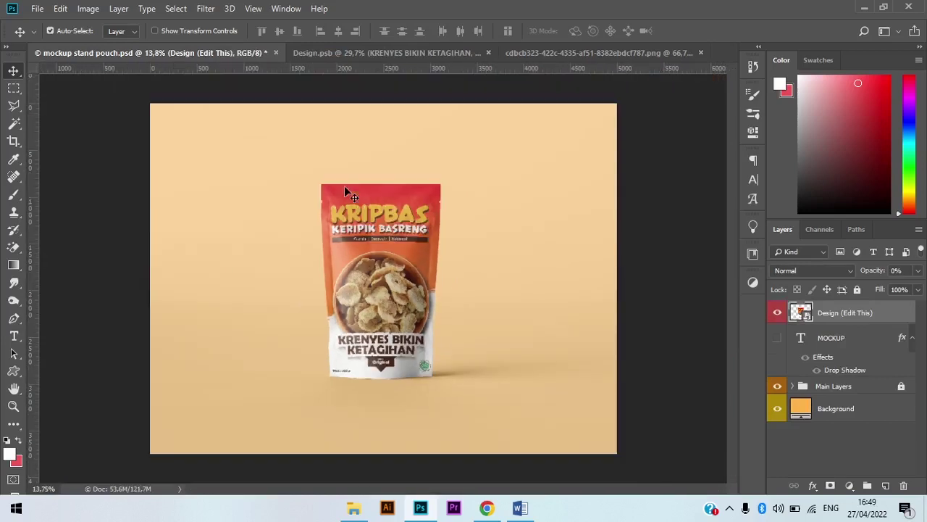
Step: Set the fill colour of the mockup's Background layer to white
{"action": "double_click", "coordinate": [800, 410]}
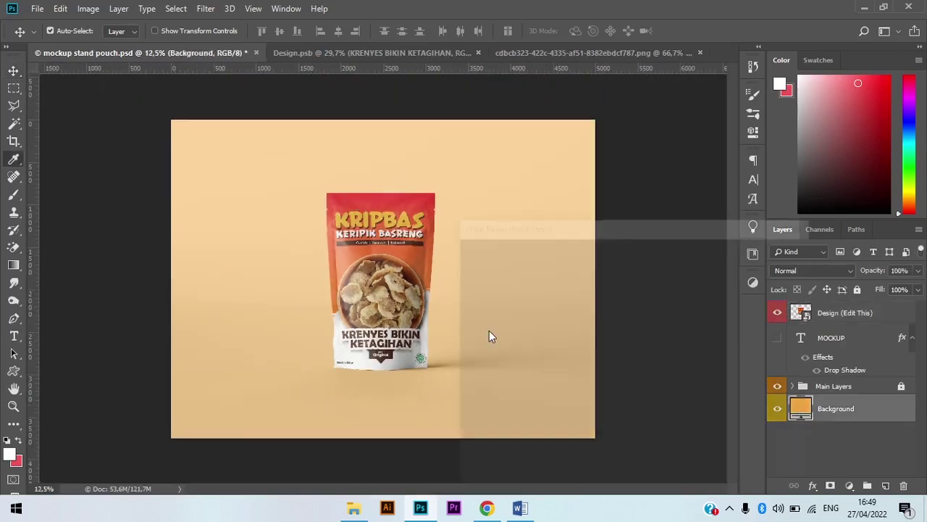
{"action": "left_click_drag", "start_coordinate": [500, 271], "coordinate": [461, 343]}
{"action": "left_click", "coordinate": [391, 205]}
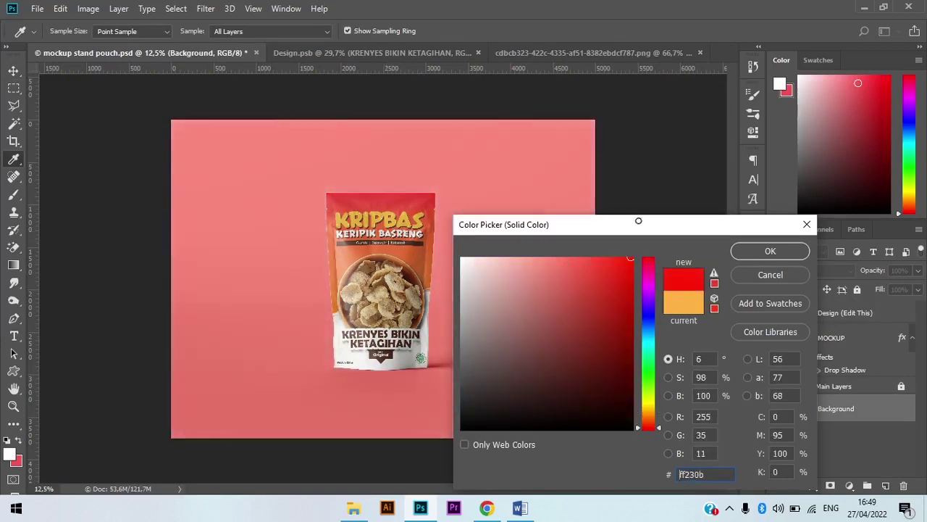
{"action": "left_click", "coordinate": [461, 258]}
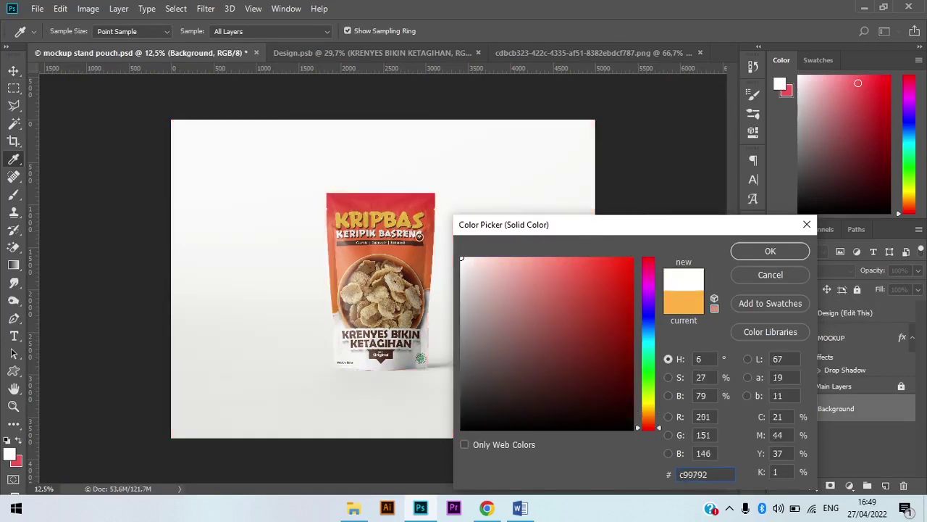
{"action": "left_click", "coordinate": [770, 251]}
Step: Examine the pouch mockup up close, from the KRIPBAS title to the slogan and flavour badge, and as a whole
{"action": "scroll", "coordinate": [385, 249], "scroll_direction": "up", "scroll_amount": 5}
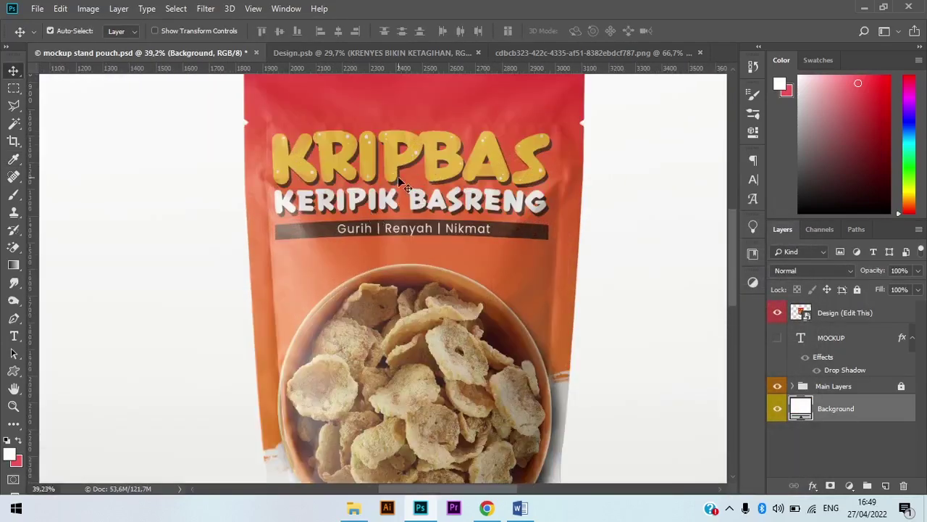
{"action": "scroll", "coordinate": [398, 176], "scroll_direction": "up", "scroll_amount": 2}
{"action": "scroll", "coordinate": [310, 139], "scroll_direction": "up", "scroll_amount": 1}
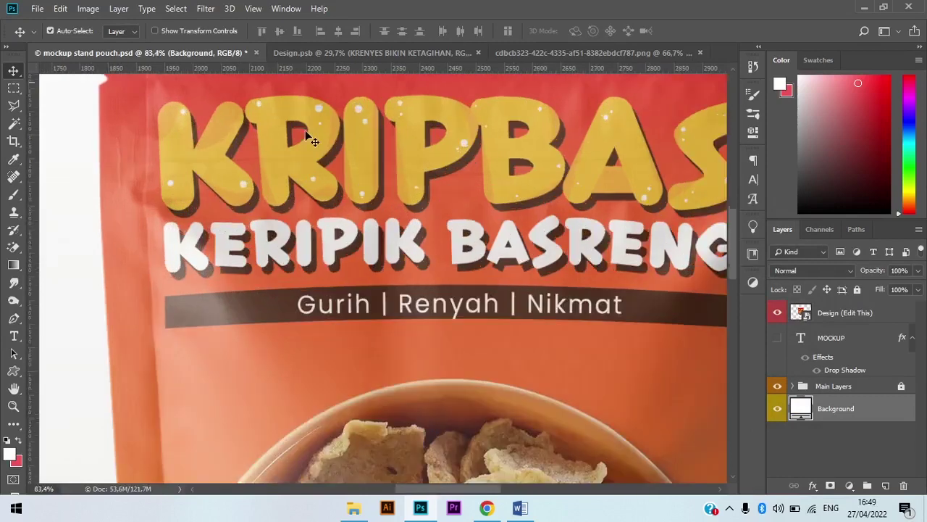
{"action": "scroll", "coordinate": [307, 133], "scroll_direction": "down", "scroll_amount": 3}
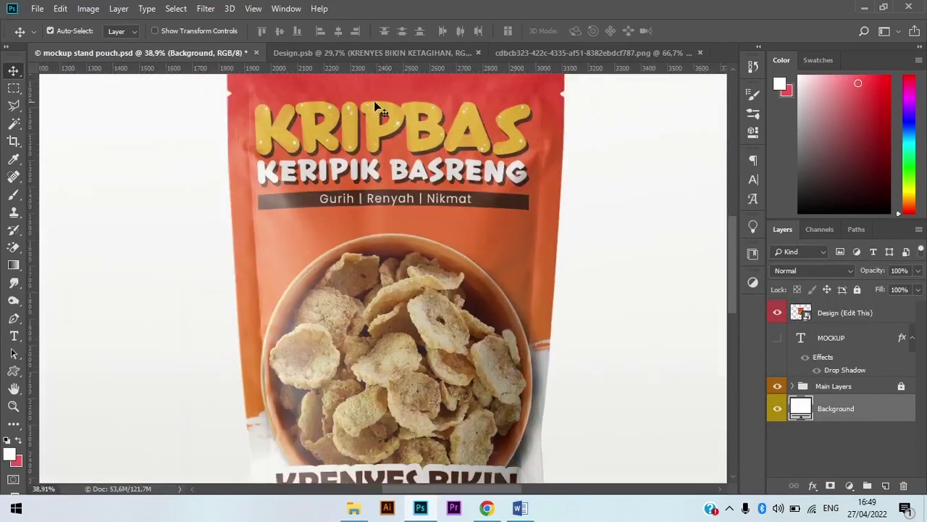
{"action": "scroll", "coordinate": [442, 98], "scroll_direction": "down", "scroll_amount": 1}
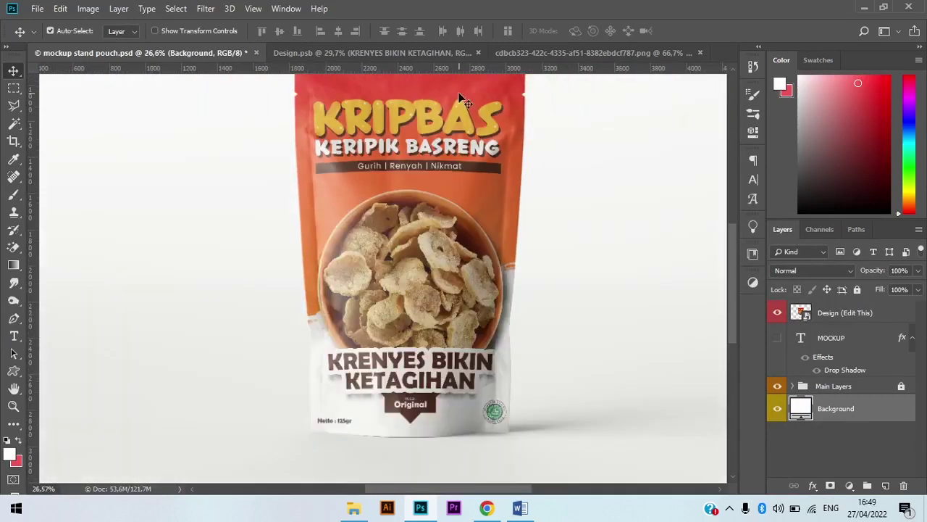
{"action": "scroll", "coordinate": [459, 97], "scroll_direction": "down", "scroll_amount": 1}
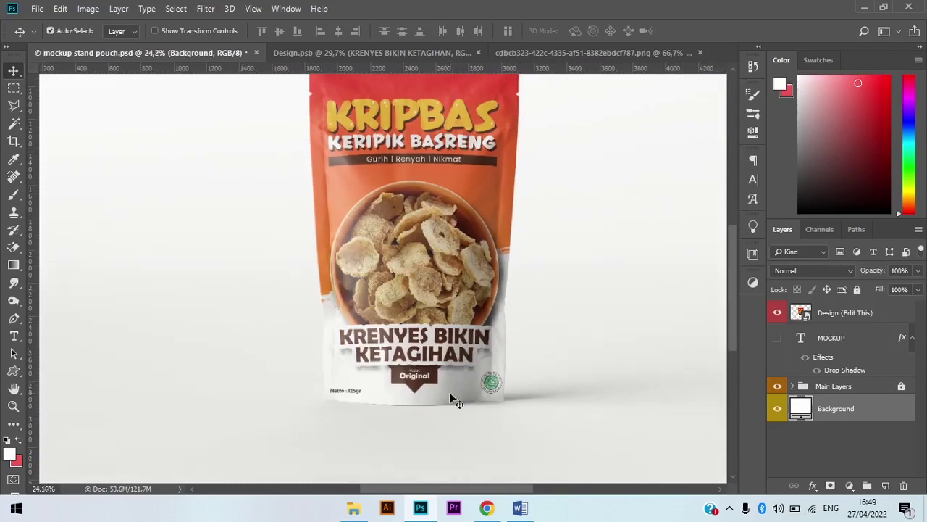
{"action": "scroll", "coordinate": [449, 397], "scroll_direction": "down", "scroll_amount": 1}
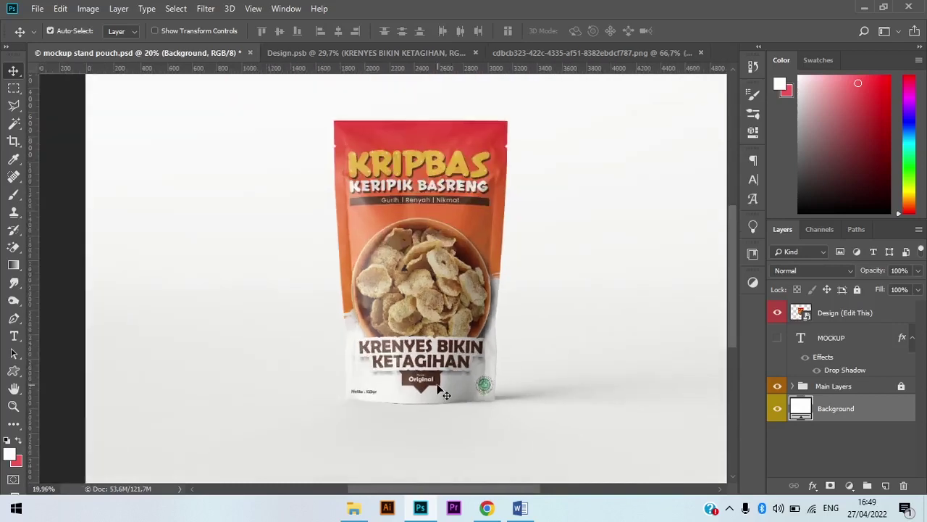
{"action": "scroll", "coordinate": [443, 395], "scroll_direction": "down", "scroll_amount": 2}
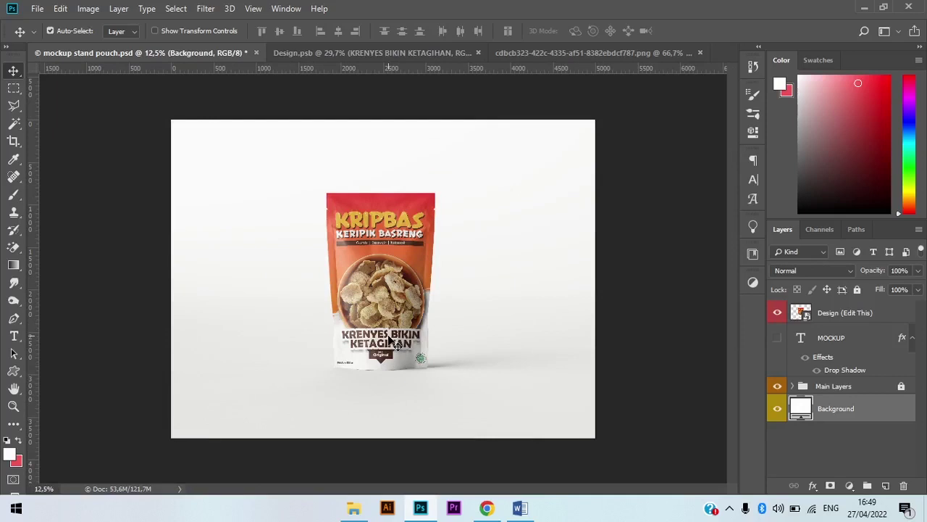
Step: Return to Design.psb and examine its layer stack between the bottom colour fill and the flavour text
{"action": "left_click", "coordinate": [314, 53]}
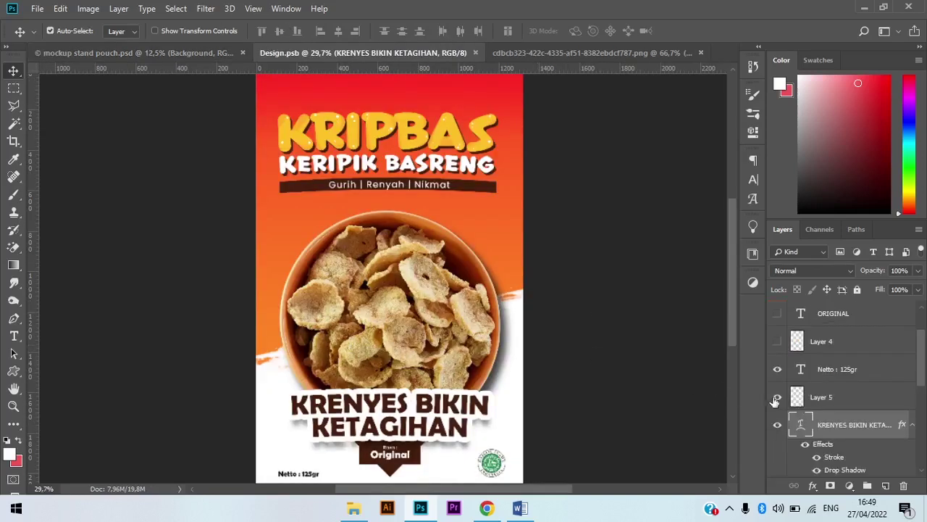
{"action": "scroll", "coordinate": [782, 423], "scroll_direction": "down", "scroll_amount": 5}
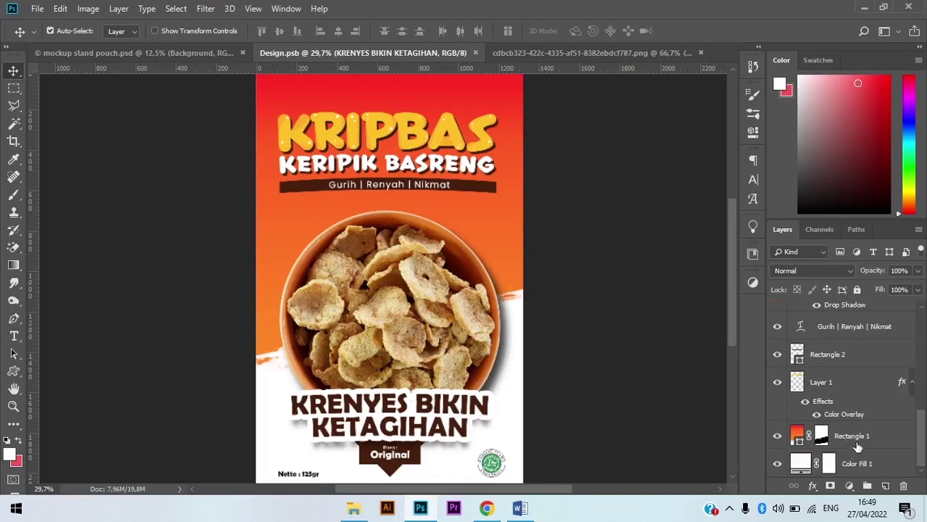
{"action": "left_click", "coordinate": [862, 462]}
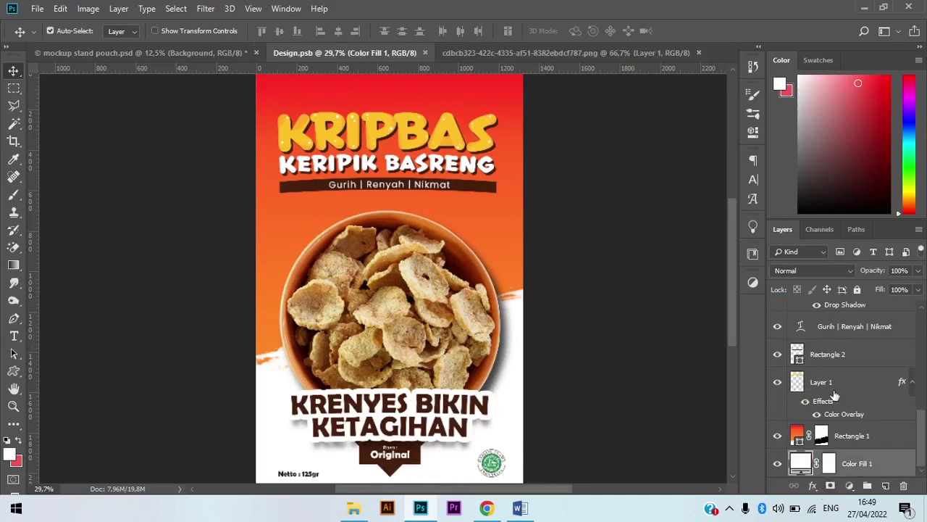
{"action": "scroll", "coordinate": [840, 362], "scroll_direction": "up", "scroll_amount": 5}
{"action": "scroll", "coordinate": [841, 362], "scroll_direction": "down", "scroll_amount": 4}
{"action": "scroll", "coordinate": [869, 406], "scroll_direction": "up", "scroll_amount": 5}
{"action": "scroll", "coordinate": [890, 354], "scroll_direction": "up", "scroll_amount": 3}
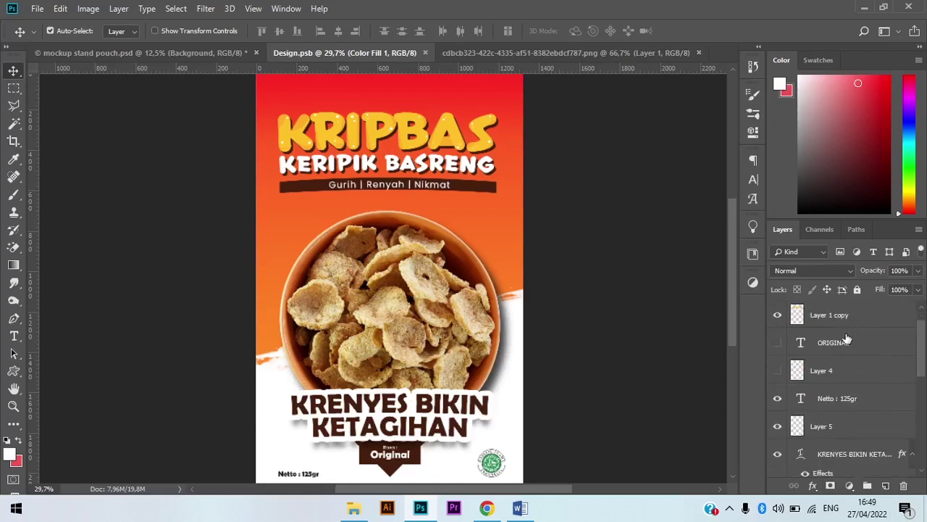
{"action": "scroll", "coordinate": [842, 342], "scroll_direction": "up", "scroll_amount": 1}
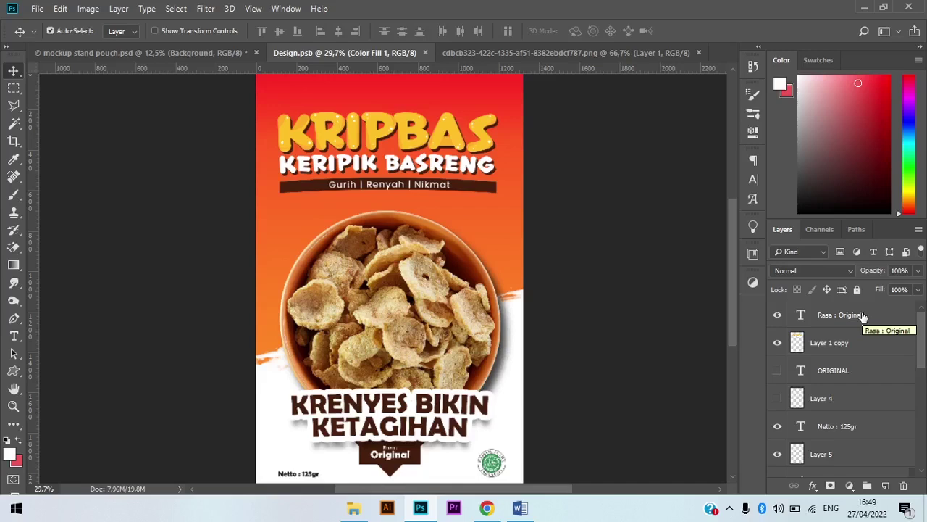
{"action": "scroll", "coordinate": [863, 315], "scroll_direction": "down", "scroll_amount": 6}
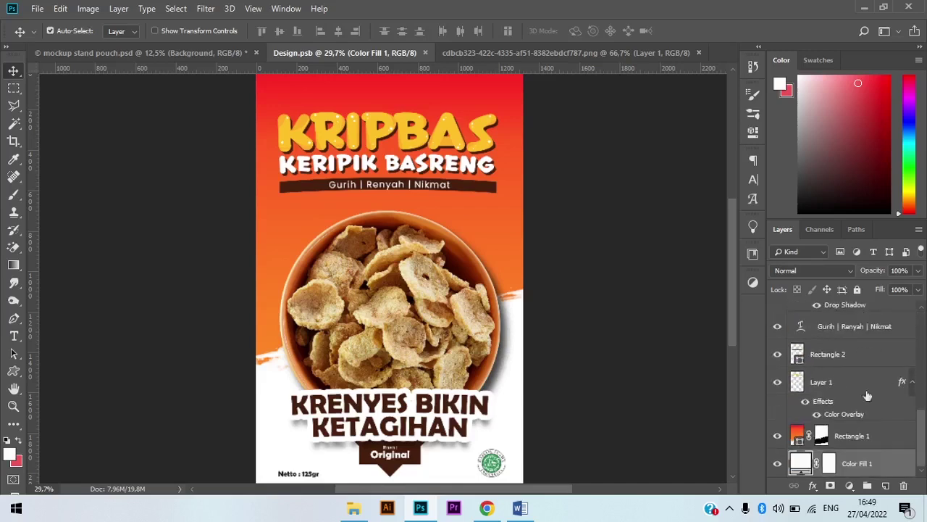
{"action": "scroll", "coordinate": [853, 437], "scroll_direction": "up", "scroll_amount": 5}
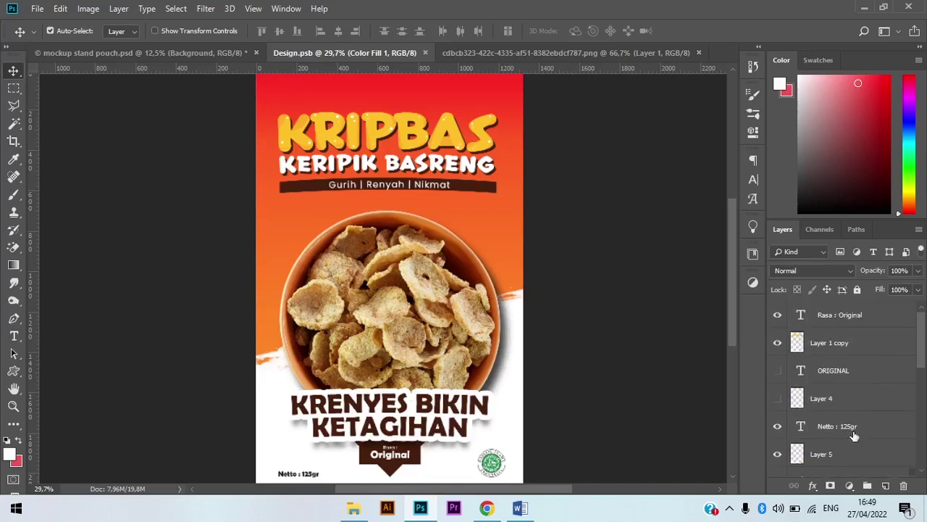
Step: Group all label layers, from the "Rasa : Original" text down to Color Fill 1, and name the group "desain depan"
{"action": "left_click", "coordinate": [836, 325]}
{"action": "scroll", "coordinate": [825, 326], "scroll_direction": "down", "scroll_amount": 5}
{"action": "scroll", "coordinate": [827, 329], "scroll_direction": "down", "scroll_amount": 4}
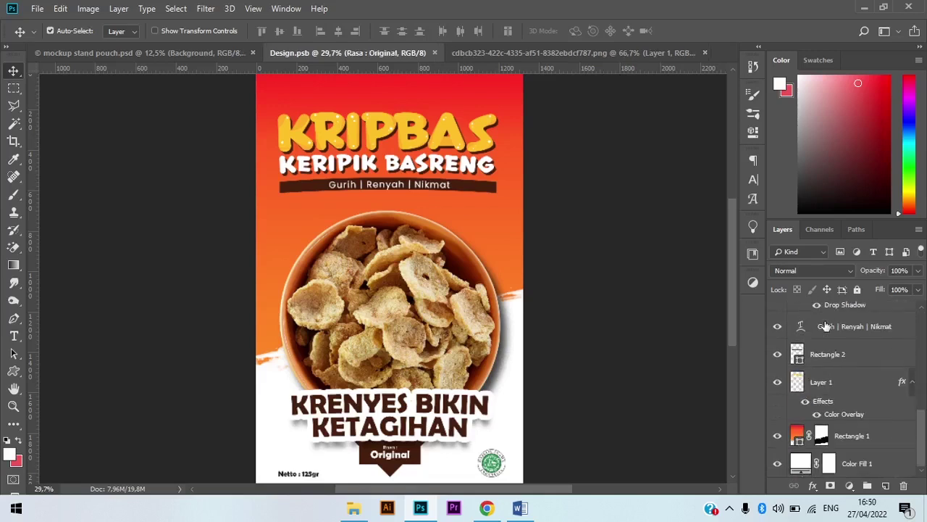
{"action": "left_click", "coordinate": [875, 465], "text": "shift"}
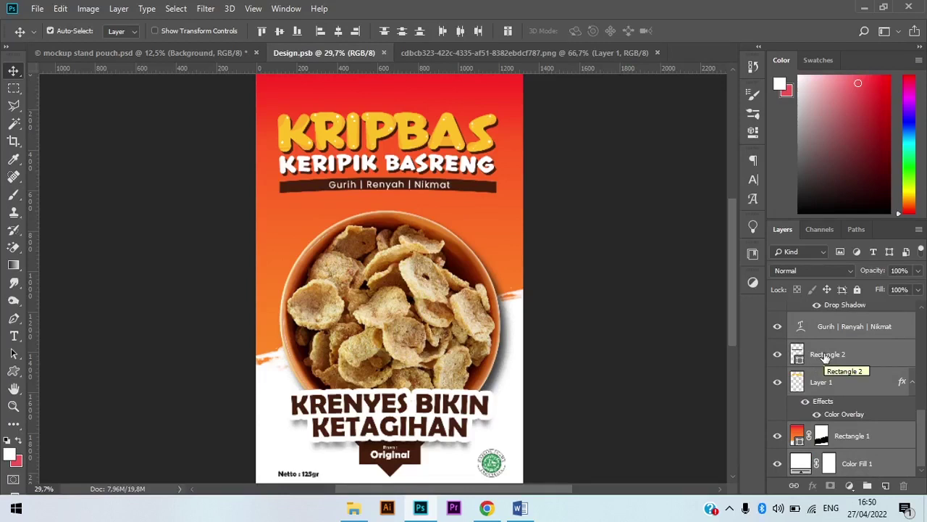
{"action": "scroll", "coordinate": [826, 358], "scroll_direction": "up", "scroll_amount": 3}
{"action": "key", "text": "ctrl+g"}
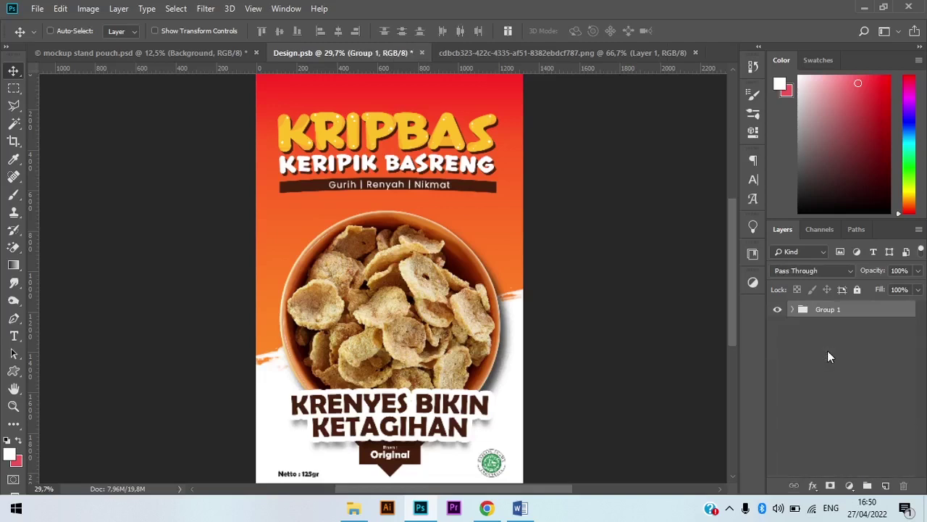
{"action": "double_click", "coordinate": [825, 312]}
{"action": "type", "text": "desain depan"}
{"action": "key", "text": "Return"}
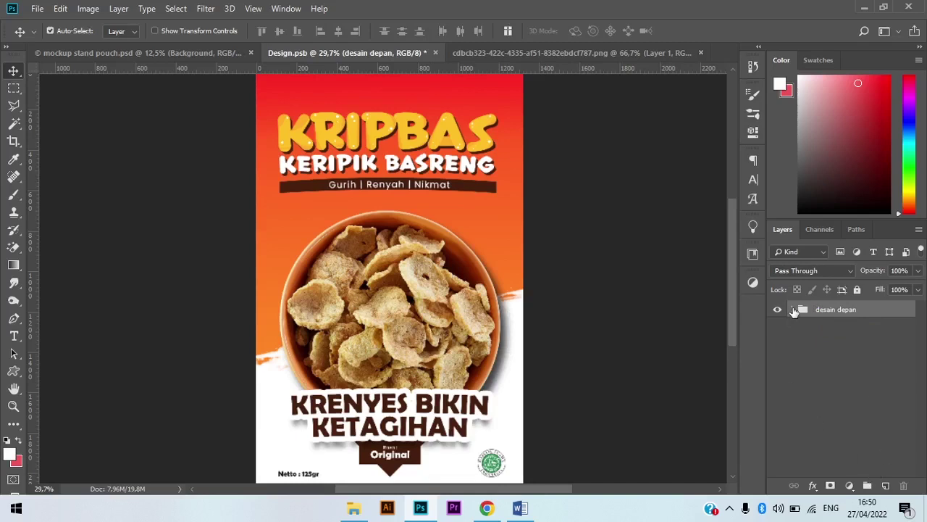
Step: Group the "KRENYES BIKIN KETAGIHAN" text with the bowl photo on Layer 3, and convert the group to a smart object
{"action": "left_click", "coordinate": [794, 310]}
{"action": "left_click", "coordinate": [375, 274]}
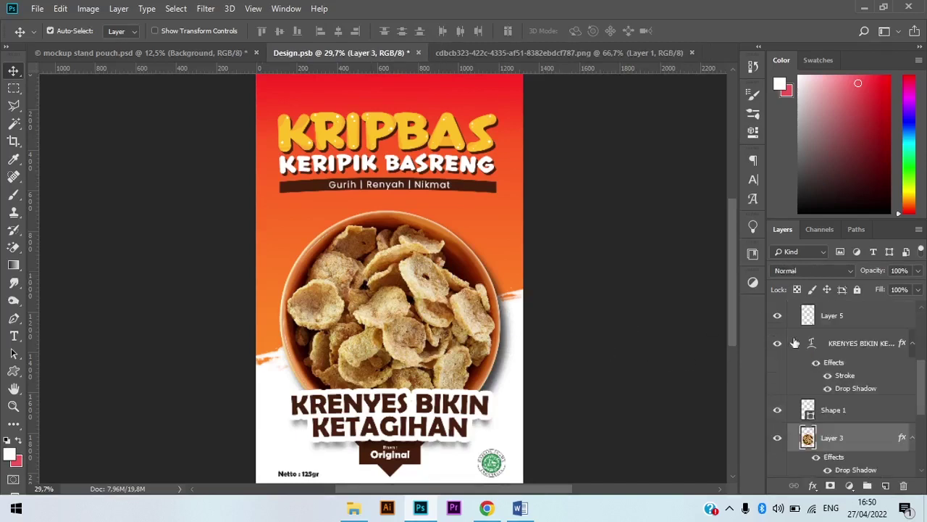
{"action": "left_click", "coordinate": [853, 371], "text": "ctrl"}
{"action": "scroll", "coordinate": [853, 369], "scroll_direction": "down", "scroll_amount": 3}
{"action": "scroll", "coordinate": [845, 369], "scroll_direction": "up", "scroll_amount": 2}
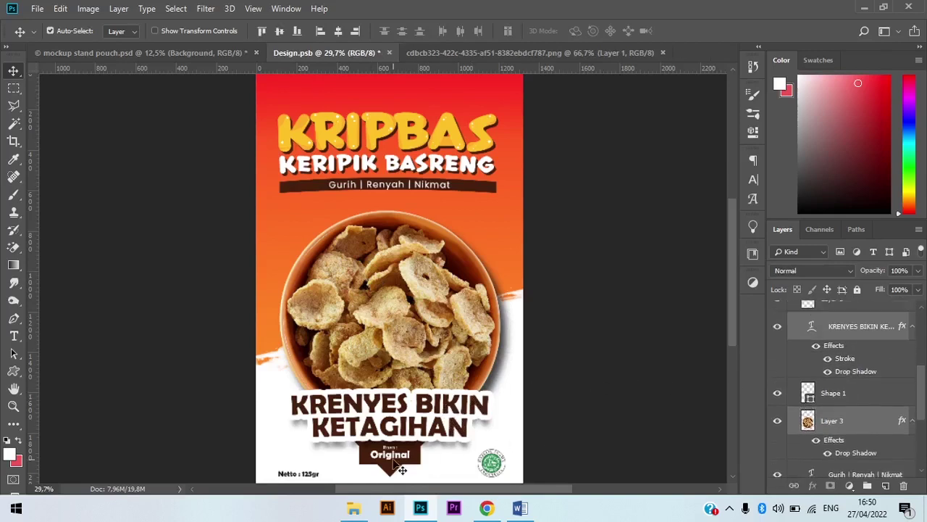
{"action": "scroll", "coordinate": [373, 423], "scroll_direction": "down", "scroll_amount": 1}
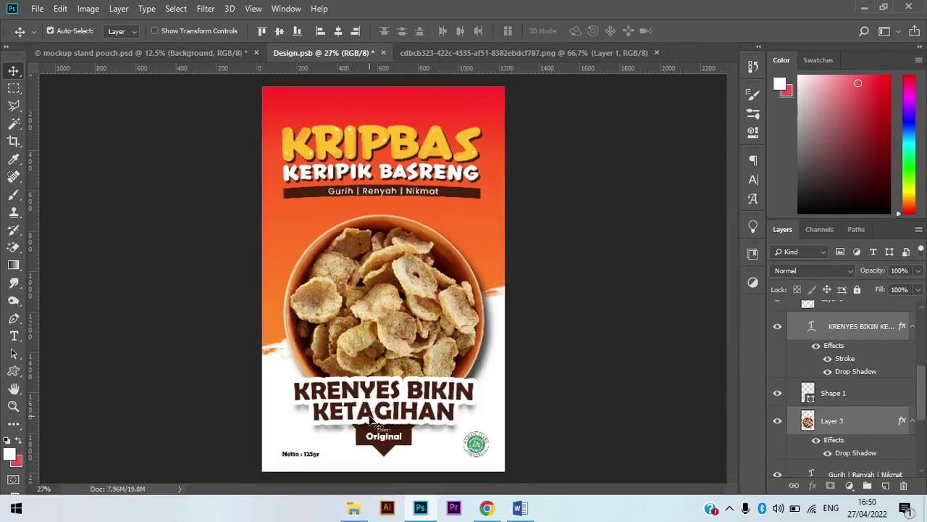
{"action": "scroll", "coordinate": [374, 423], "scroll_direction": "down", "scroll_amount": 2}
{"action": "scroll", "coordinate": [371, 423], "scroll_direction": "up", "scroll_amount": 1}
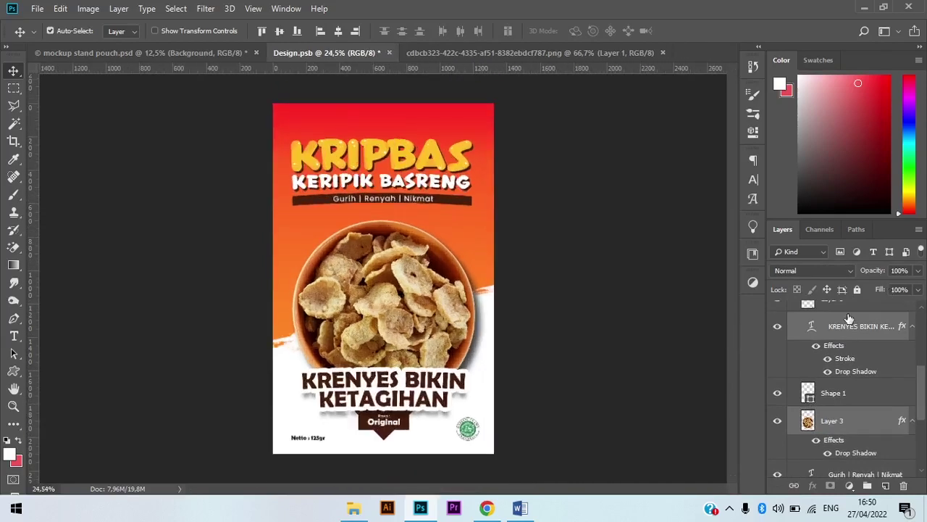
{"action": "key", "text": "ctrl+g"}
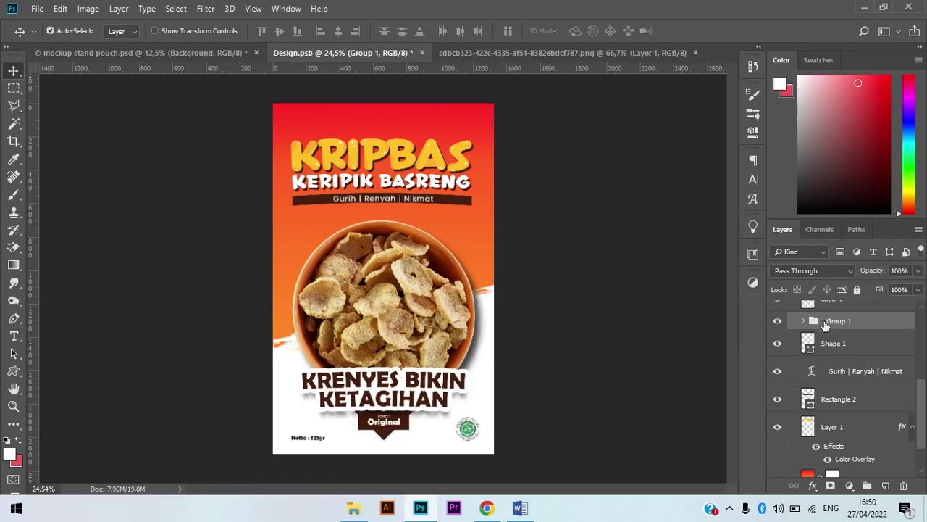
{"action": "right_click", "coordinate": [824, 325]}
{"action": "left_click", "coordinate": [761, 249]}
Step: Duplicate the bowl and slogan smart object and move the copy out of the "desain depan" group to the top of the layer stack
{"action": "scroll", "coordinate": [864, 362], "scroll_direction": "up", "scroll_amount": 5}
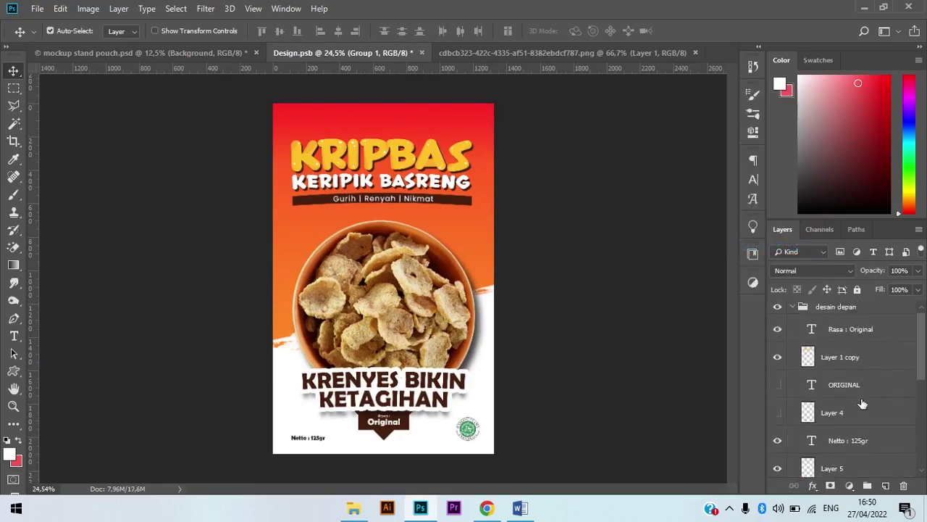
{"action": "scroll", "coordinate": [862, 403], "scroll_direction": "down", "scroll_amount": 4}
{"action": "key", "text": "ctrl+j"}
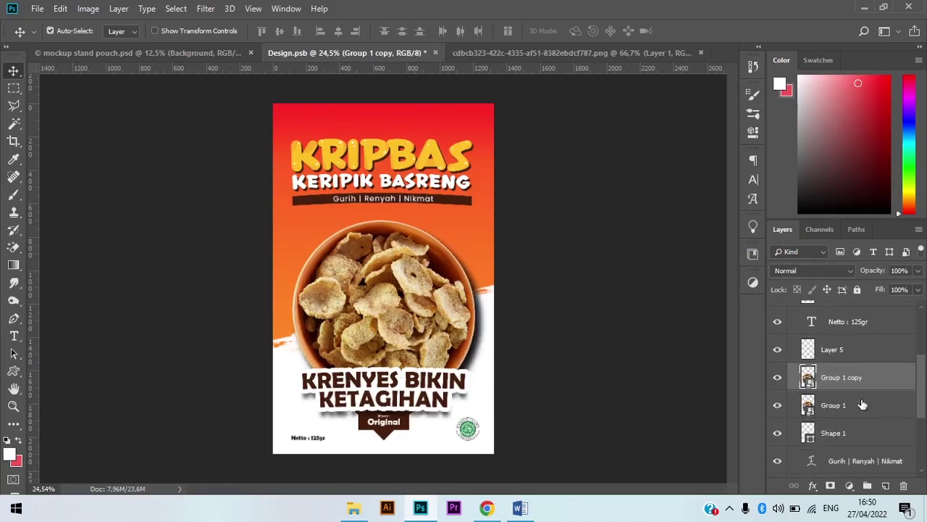
{"action": "scroll", "coordinate": [862, 406], "scroll_direction": "up", "scroll_amount": 2}
{"action": "left_click_drag", "start_coordinate": [866, 432], "coordinate": [852, 303]}
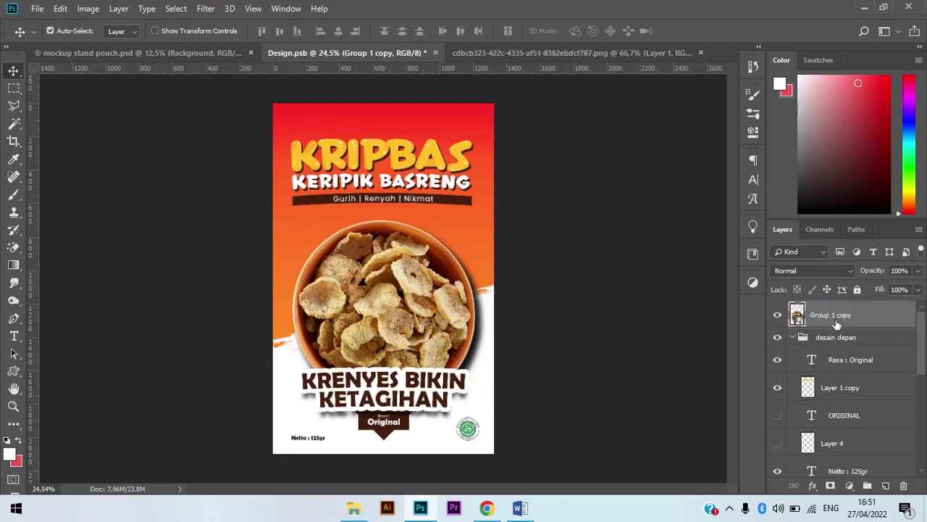
Step: Group Layer 1 copy, the "Gurih | Renyah | Nikmat" text and Rectangle 2 as "logo", and place a duplicate group at the top of the stack
{"action": "left_click", "coordinate": [403, 165]}
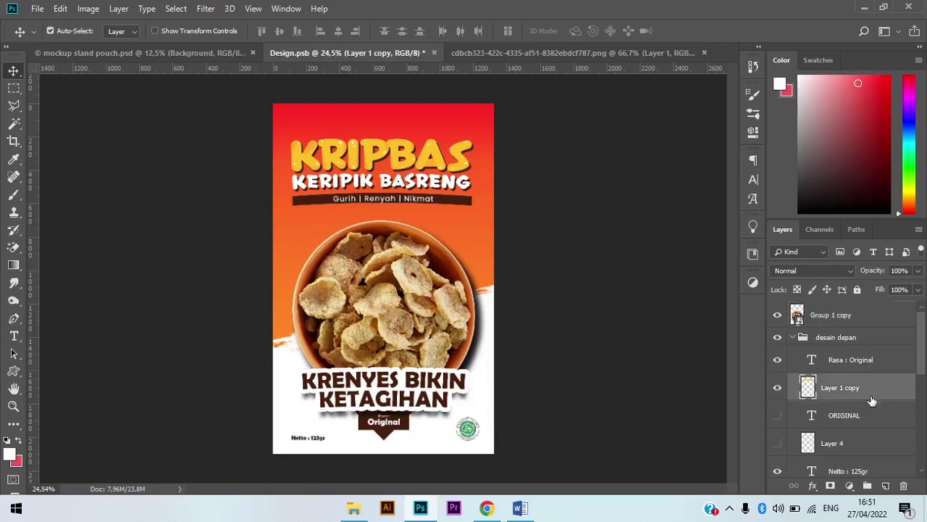
{"action": "scroll", "coordinate": [869, 399], "scroll_direction": "down", "scroll_amount": 1}
{"action": "scroll", "coordinate": [849, 358], "scroll_direction": "down", "scroll_amount": 2}
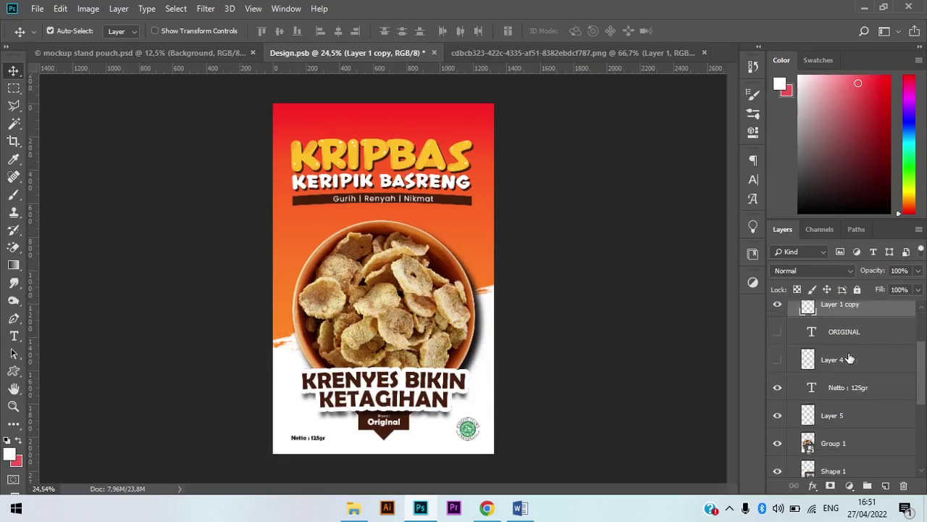
{"action": "scroll", "coordinate": [849, 359], "scroll_direction": "down", "scroll_amount": 4}
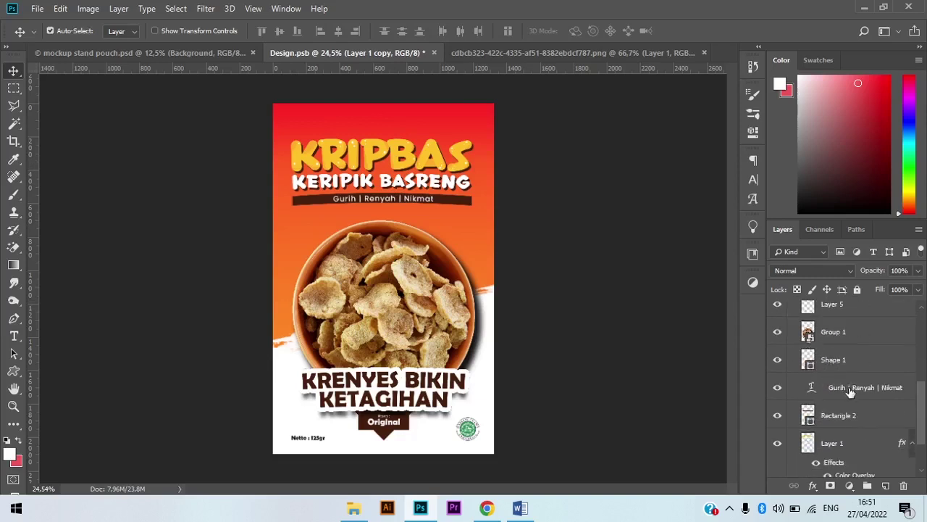
{"action": "left_click_drag", "start_coordinate": [846, 416], "coordinate": [836, 392]}
{"action": "left_click", "coordinate": [836, 387], "text": "shift"}
{"action": "scroll", "coordinate": [847, 375], "scroll_direction": "up", "scroll_amount": 6}
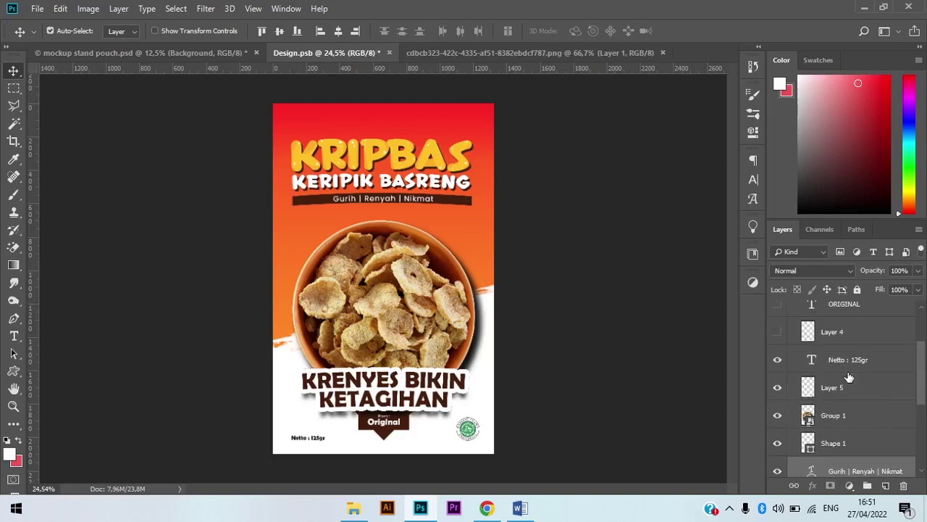
{"action": "left_click", "coordinate": [839, 388]}
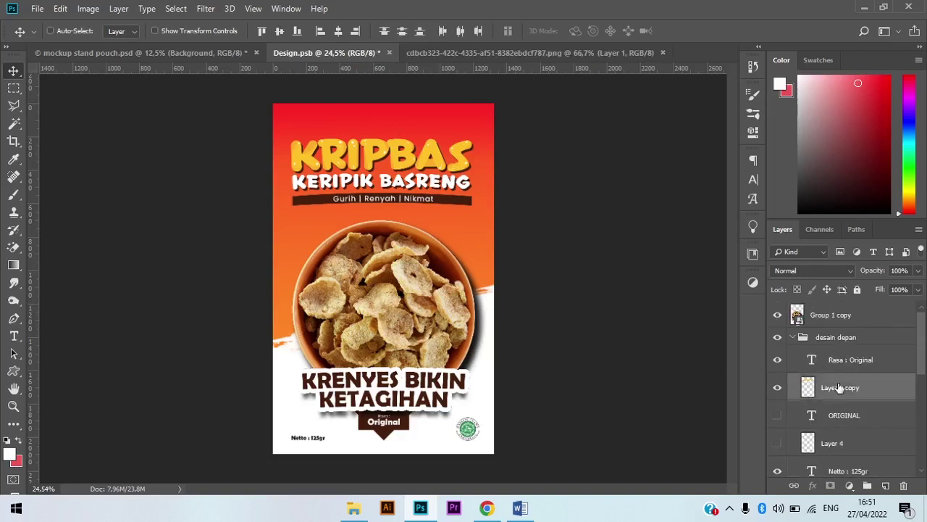
{"action": "key", "text": "ctrl+g"}
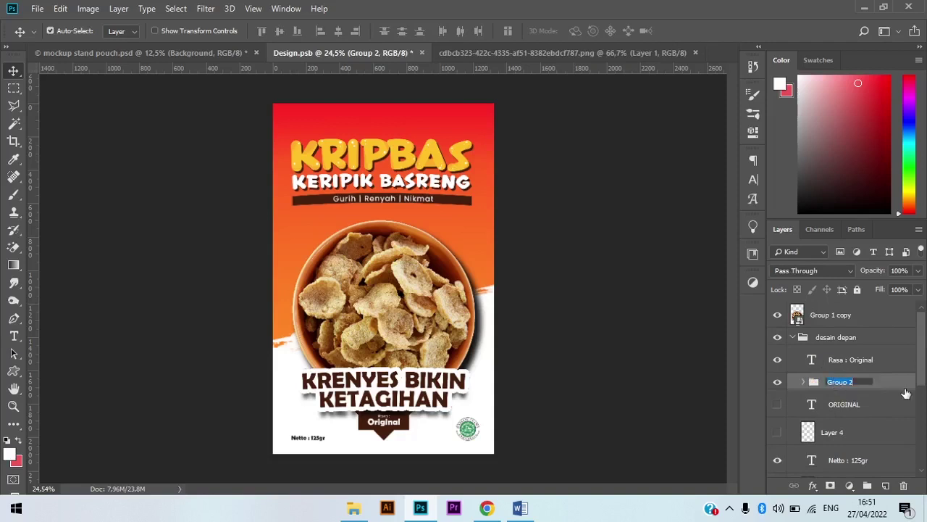
{"action": "key", "text": "Return"}
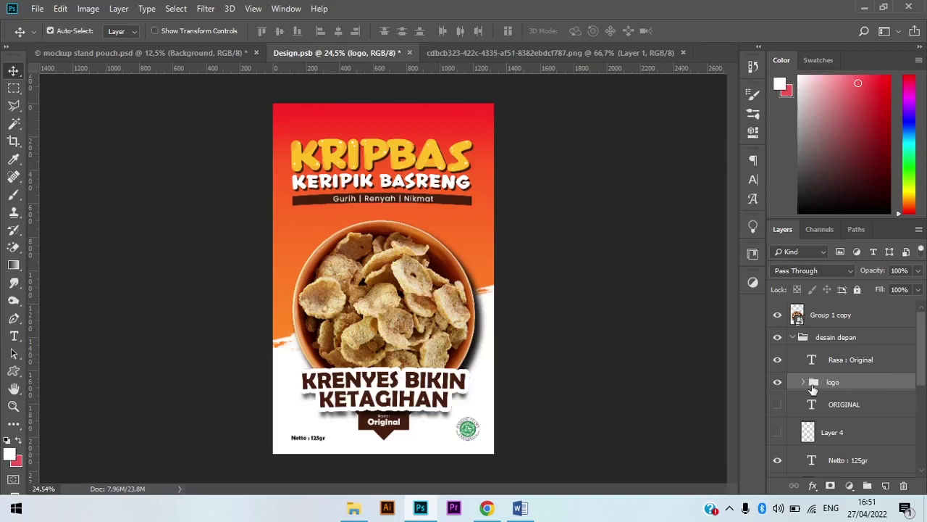
{"action": "key", "text": "ctrl+j"}
{"action": "left_click_drag", "start_coordinate": [812, 390], "coordinate": [839, 307]}
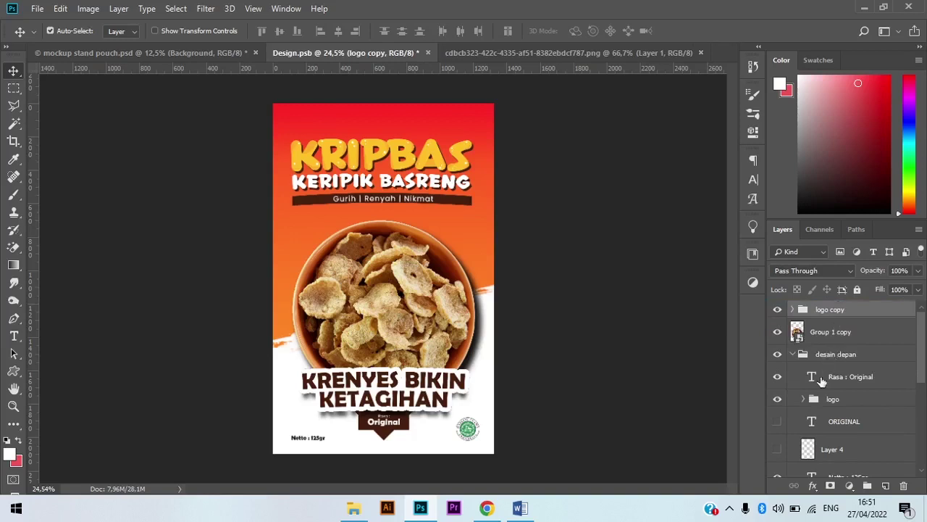
Step: Rename the halal logo layer, Layer 5, as "logonhalal"
{"action": "scroll", "coordinate": [815, 402], "scroll_direction": "down", "scroll_amount": 3}
{"action": "scroll", "coordinate": [833, 402], "scroll_direction": "down", "scroll_amount": 1}
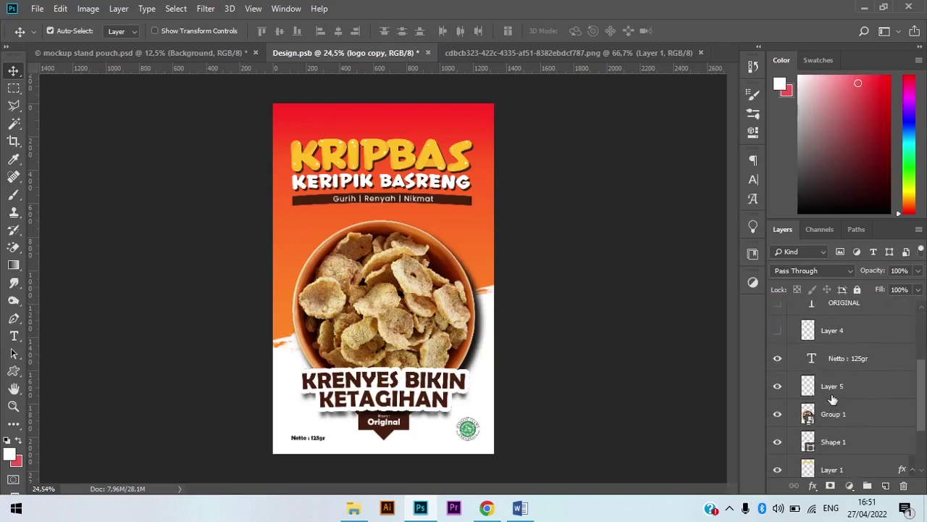
{"action": "scroll", "coordinate": [833, 399], "scroll_direction": "down", "scroll_amount": 1}
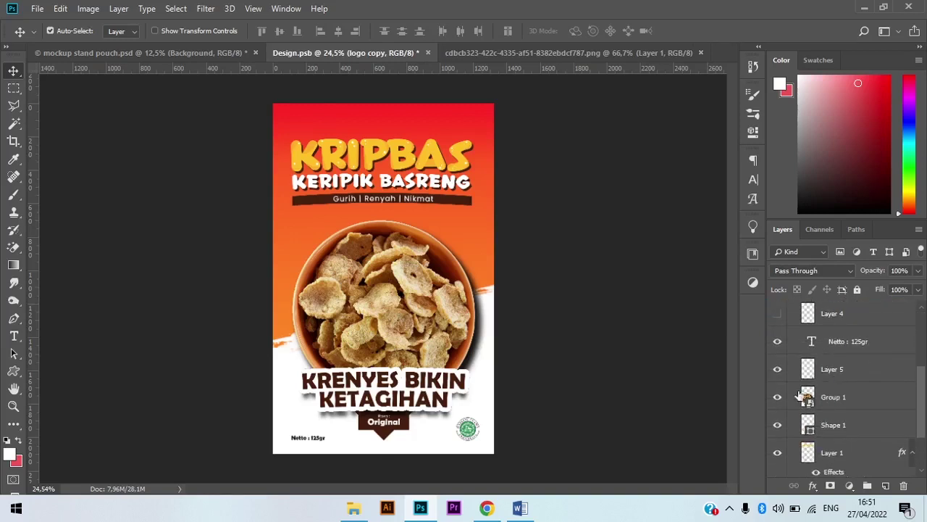
{"action": "left_click", "coordinate": [777, 368]}
{"action": "left_click", "coordinate": [777, 368]}
{"action": "left_click", "coordinate": [852, 369]}
{"action": "double_click", "coordinate": [836, 369]}
{"action": "key", "text": "BackSpace"}
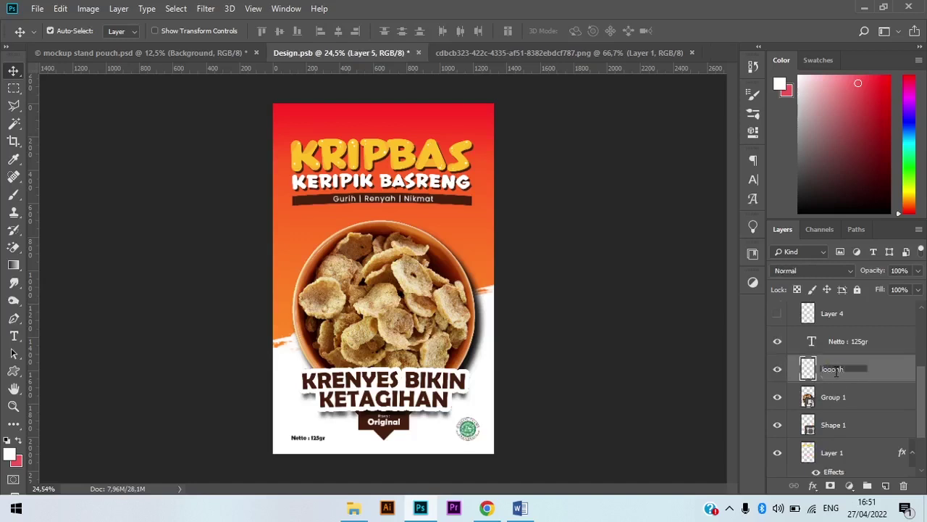
{"action": "key", "text": "Return"}
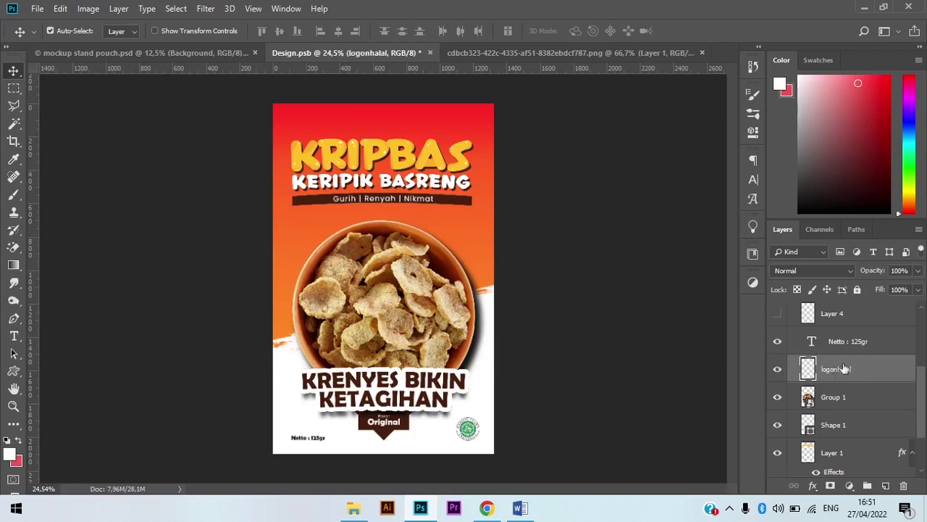
Step: Delete the hidden "ORIGINAL" text layer and the hidden Layer 4 from the "desain depan" group
{"action": "scroll", "coordinate": [840, 333], "scroll_direction": "up", "scroll_amount": 2}
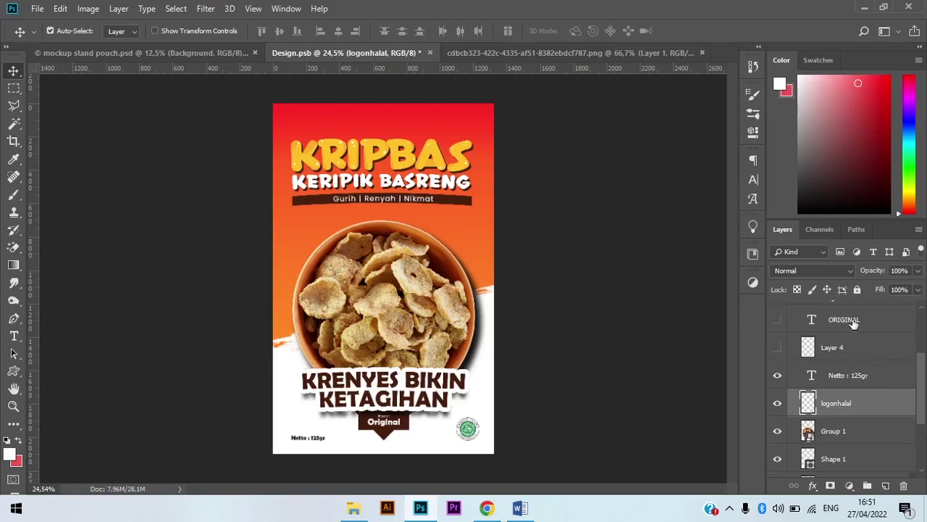
{"action": "left_click", "coordinate": [853, 323]}
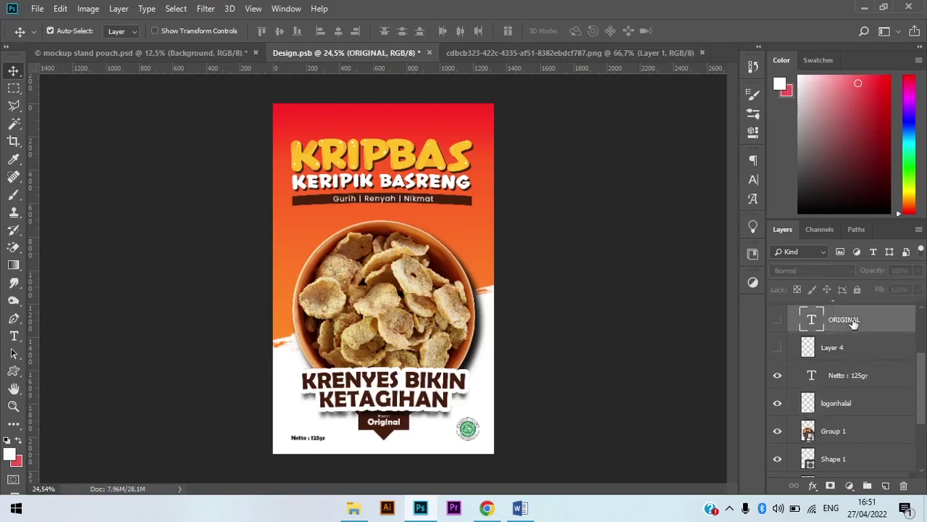
{"action": "key", "text": "Delete"}
{"action": "key", "text": "Delete"}
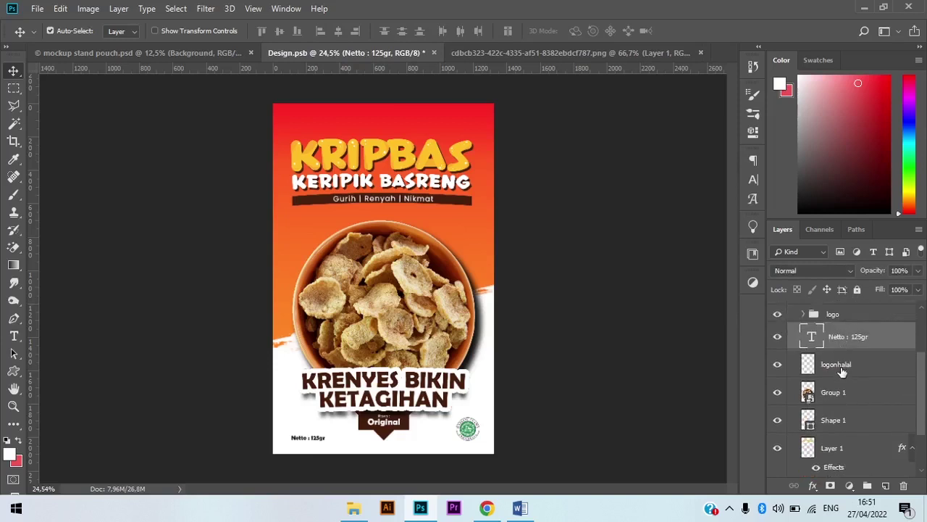
Step: Duplicate the halal logo and "Netto : 125gr" layers and move the copies out of "desain depan", directly below the logo copy group
{"action": "left_click", "coordinate": [842, 373]}
{"action": "key", "text": "ctrl+j"}
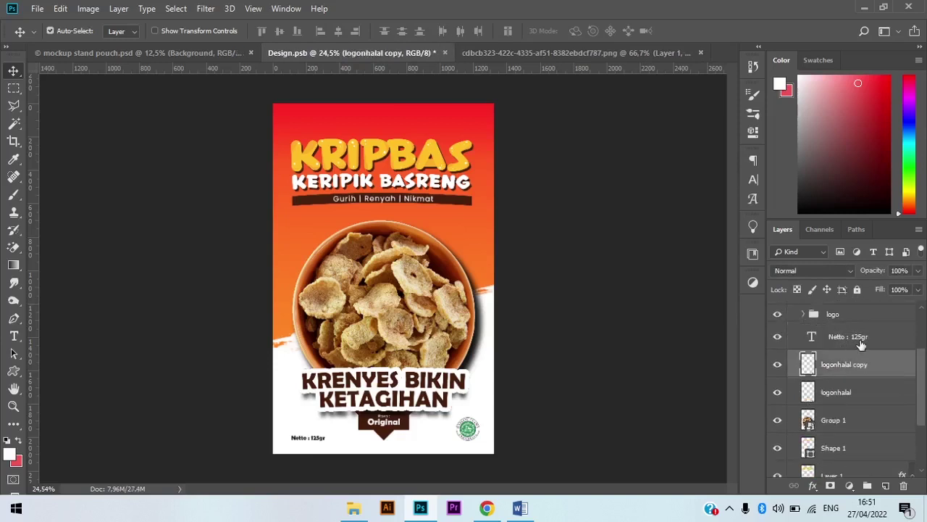
{"action": "left_click", "coordinate": [861, 345]}
{"action": "key", "text": "ctrl+j"}
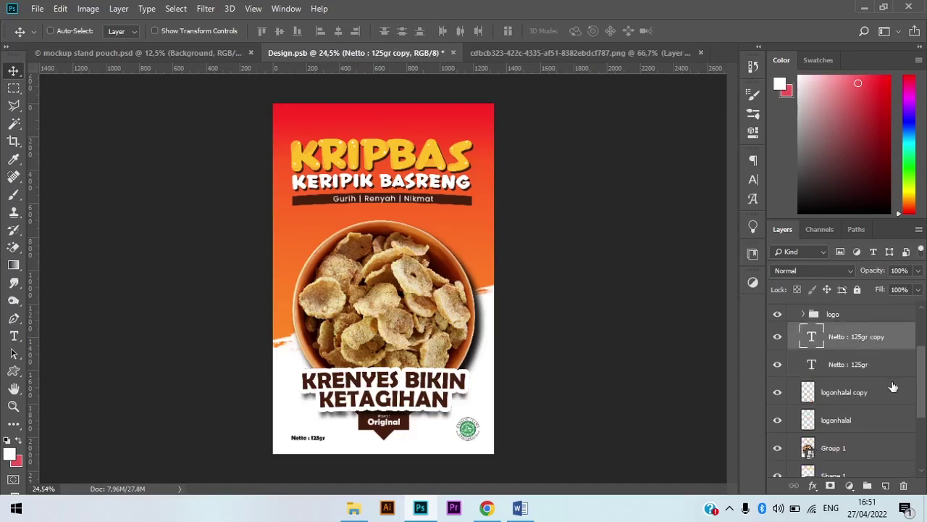
{"action": "left_click", "coordinate": [844, 392], "text": "ctrl"}
{"action": "scroll", "coordinate": [843, 391], "scroll_direction": "up", "scroll_amount": 2}
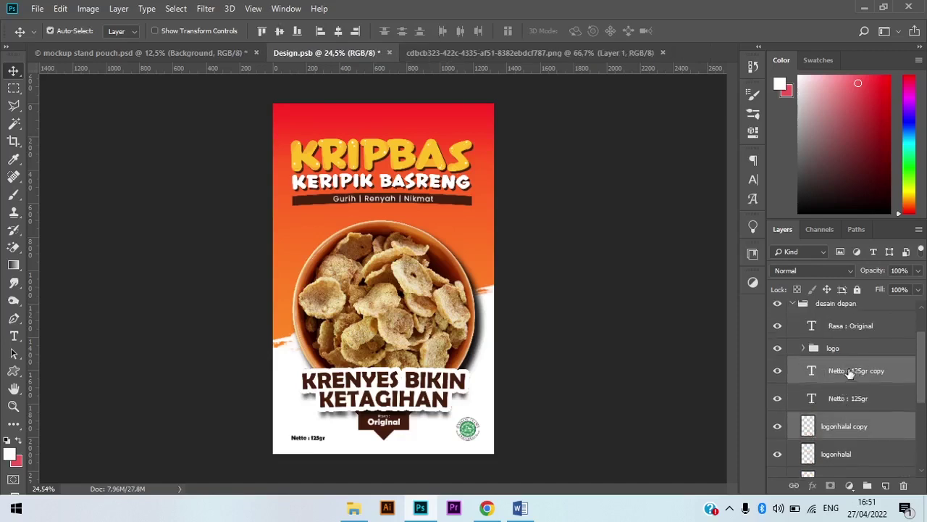
{"action": "left_click_drag", "start_coordinate": [850, 372], "coordinate": [848, 328]}
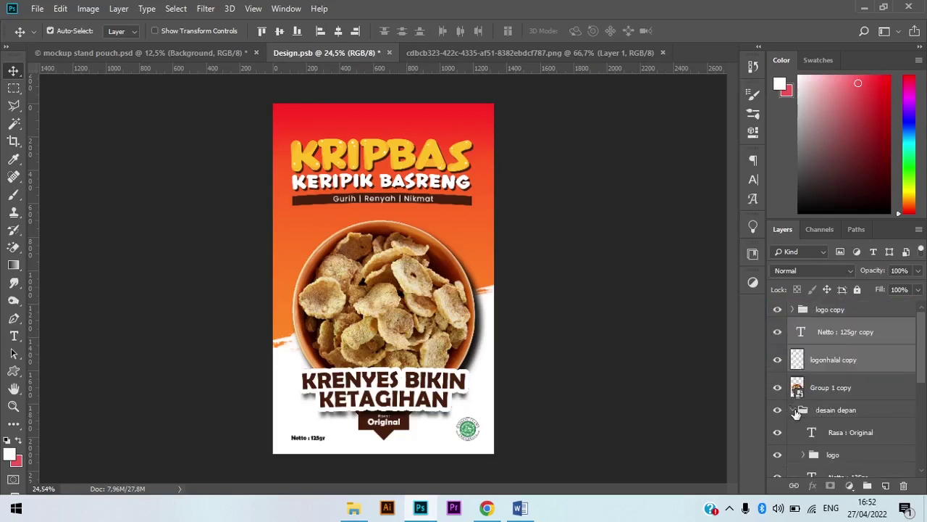
Step: Collapse the "desain depan" group and briefly hide it to check the duplicated elements on their own
{"action": "left_click", "coordinate": [792, 410]}
{"action": "scroll", "coordinate": [567, 322], "scroll_direction": "up", "scroll_amount": 2}
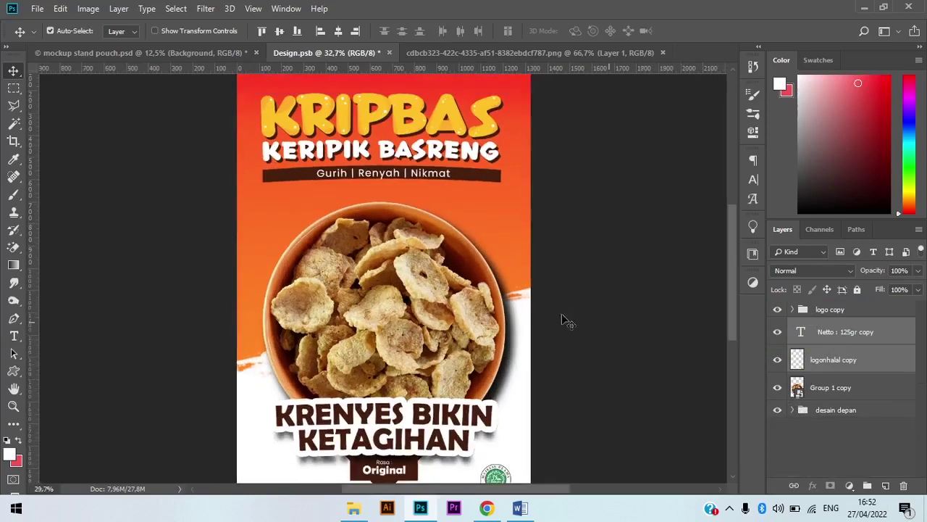
{"action": "scroll", "coordinate": [567, 321], "scroll_direction": "down", "scroll_amount": 2}
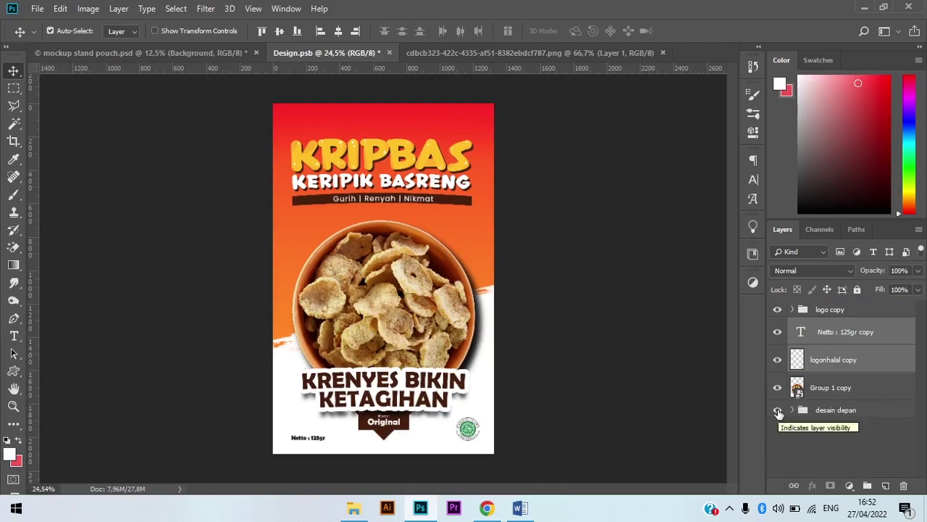
{"action": "left_click", "coordinate": [778, 411]}
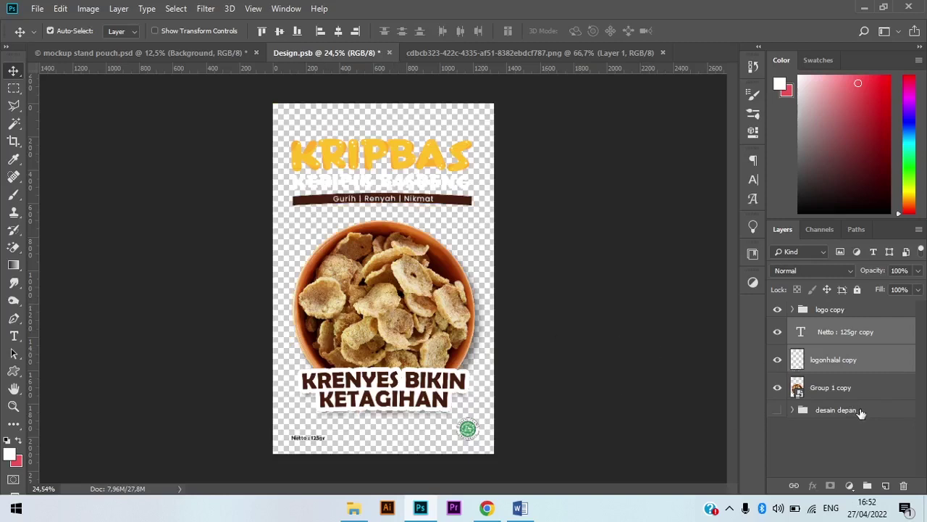
{"action": "left_click", "coordinate": [778, 410]}
Step: Duplicate Rectangle 1 and Color Fill 1 and move the copies out of "desain depan", directly below Group 1 copy
{"action": "left_click", "coordinate": [797, 411]}
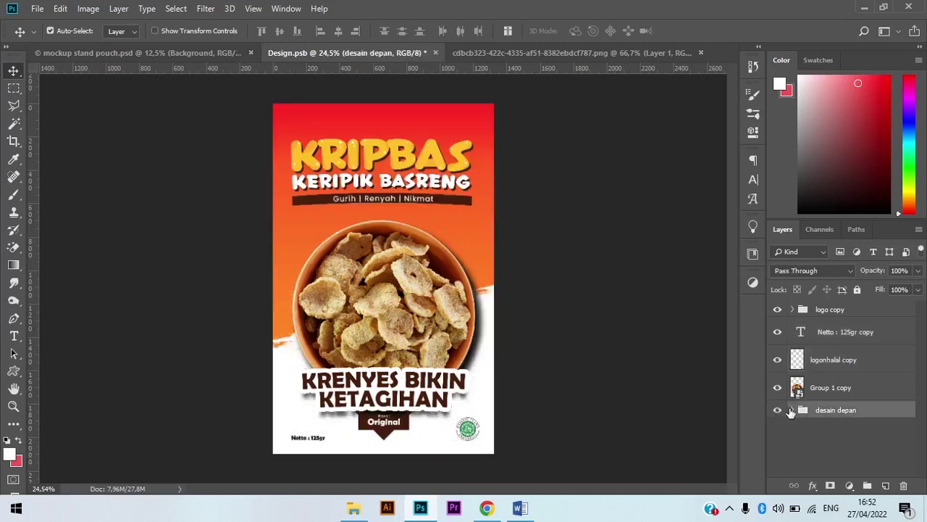
{"action": "left_click", "coordinate": [792, 411]}
{"action": "scroll", "coordinate": [854, 420], "scroll_direction": "down", "scroll_amount": 5}
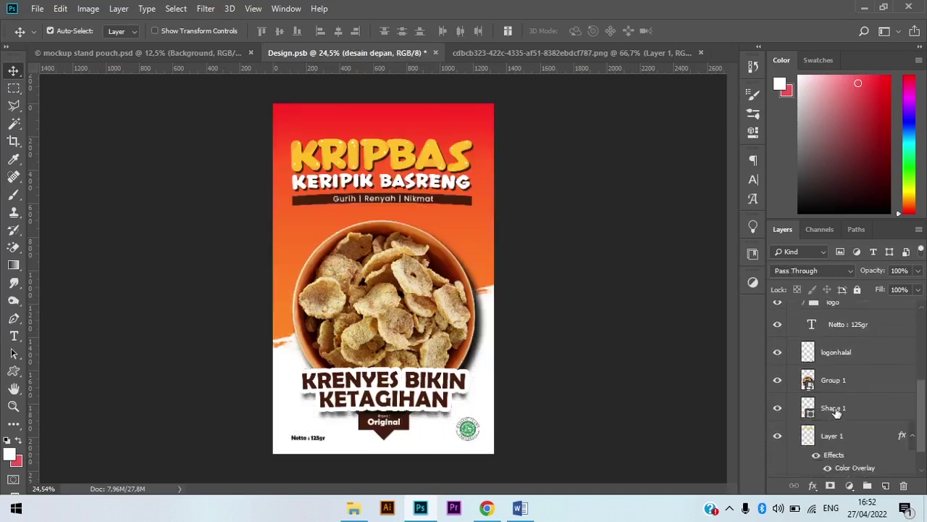
{"action": "left_click", "coordinate": [863, 440]}
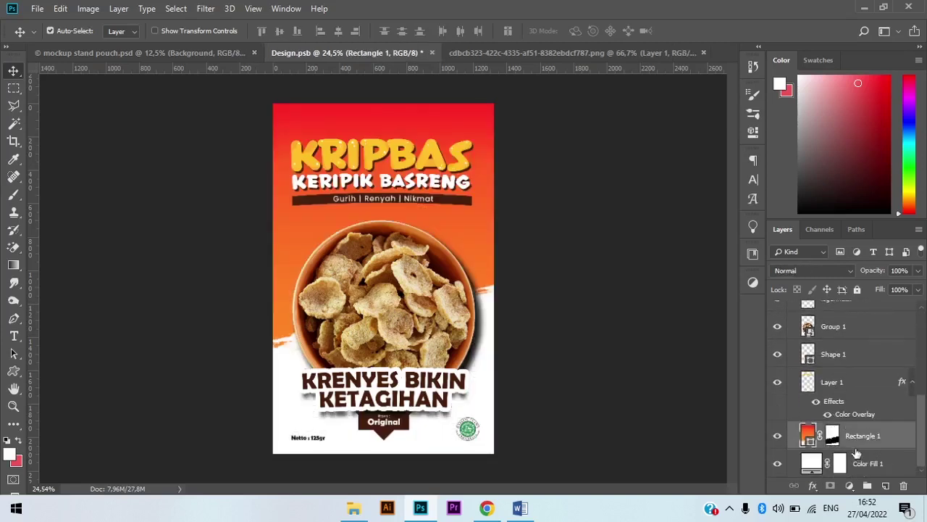
{"action": "left_click", "coordinate": [879, 464], "text": "shift"}
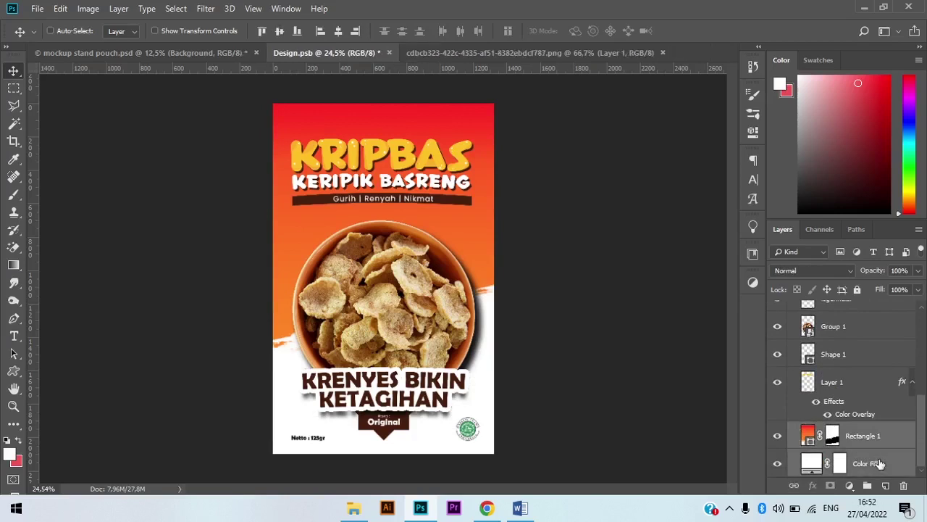
{"action": "key", "text": "ctrl+j"}
{"action": "left_click_drag", "start_coordinate": [897, 435], "coordinate": [872, 415]}
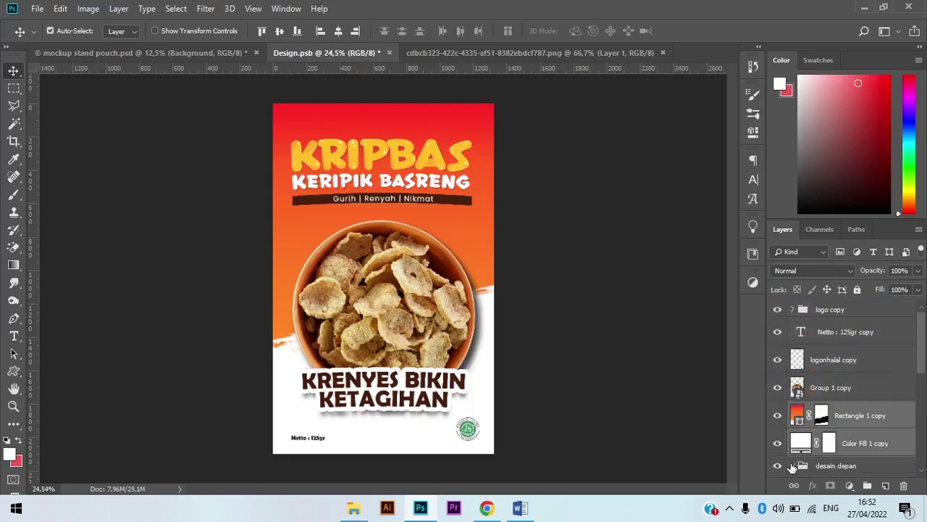
Step: Hide the "desain depan" group, scale the Group 1 copy bowl image to about 63.5%, and centre it below the logo
{"action": "scroll", "coordinate": [786, 467], "scroll_direction": "down", "scroll_amount": 1}
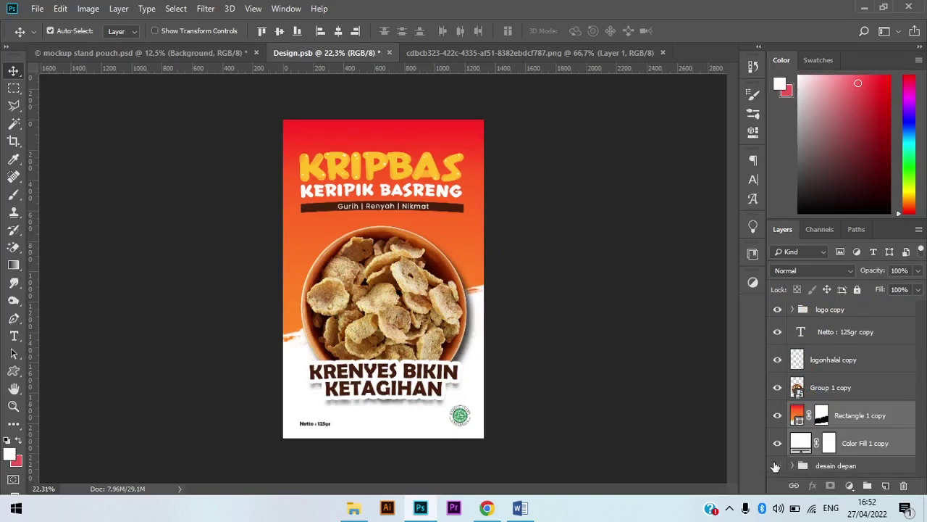
{"action": "left_click", "coordinate": [777, 465]}
{"action": "left_click", "coordinate": [409, 295]}
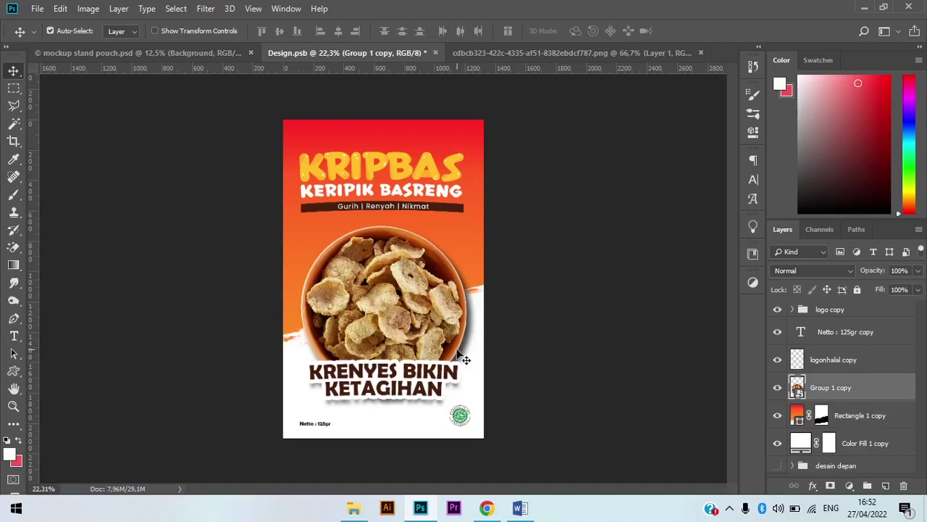
{"action": "key", "text": "ctrl+t"}
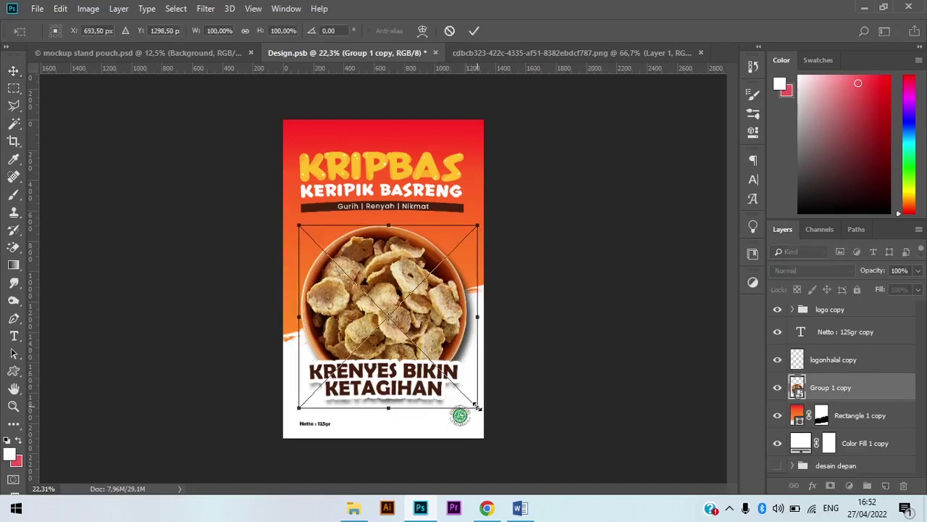
{"action": "left_click_drag", "start_coordinate": [479, 407], "coordinate": [380, 323]}
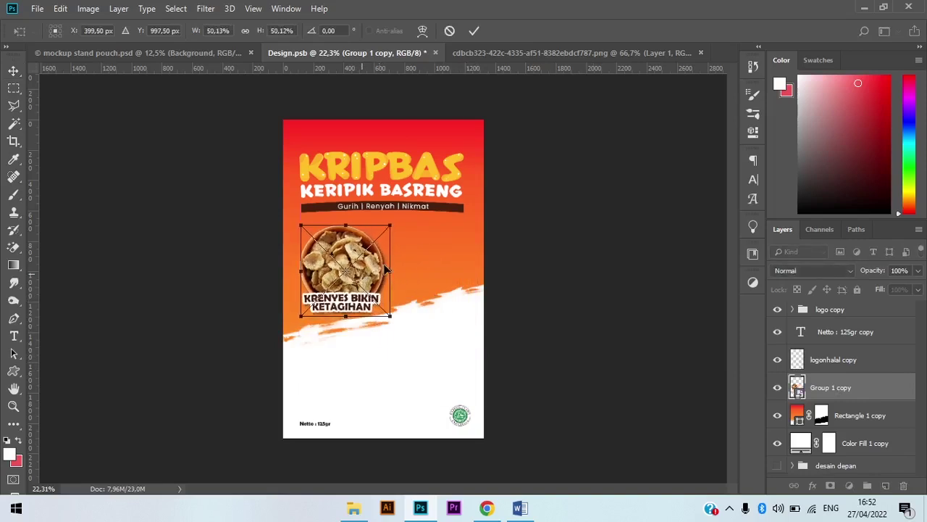
{"action": "left_click_drag", "start_coordinate": [360, 276], "coordinate": [460, 194]}
{"action": "left_click_drag", "start_coordinate": [485, 232], "coordinate": [468, 217]}
{"action": "left_click_drag", "start_coordinate": [453, 201], "coordinate": [463, 247]}
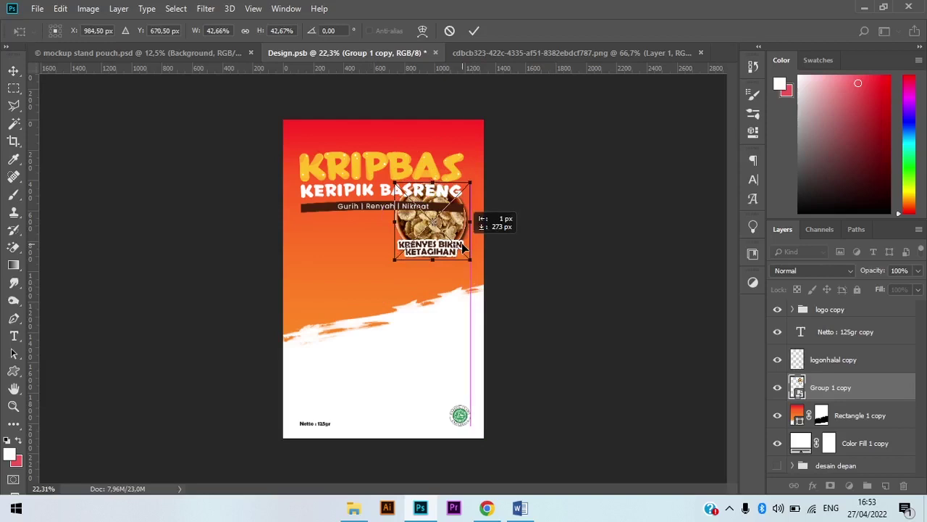
{"action": "left_click_drag", "start_coordinate": [462, 243], "coordinate": [360, 284]}
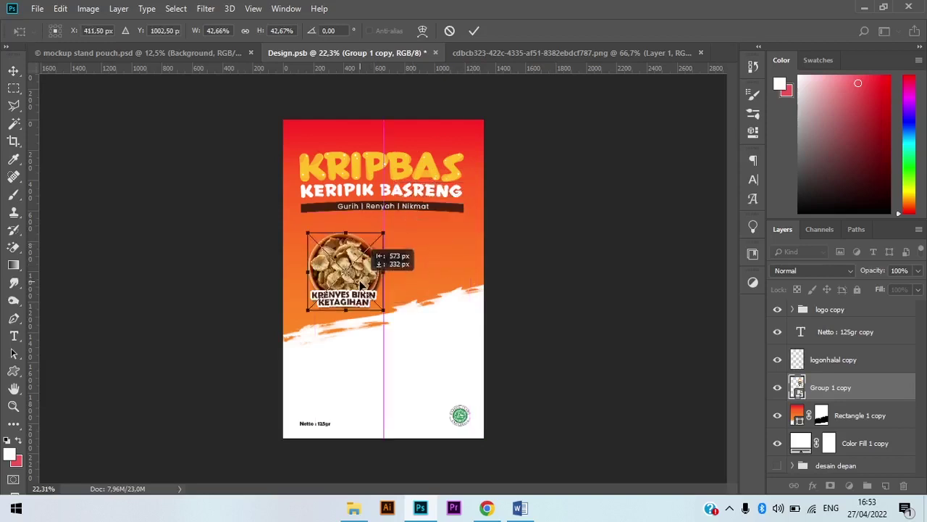
{"action": "left_click_drag", "start_coordinate": [383, 309], "coordinate": [413, 349]}
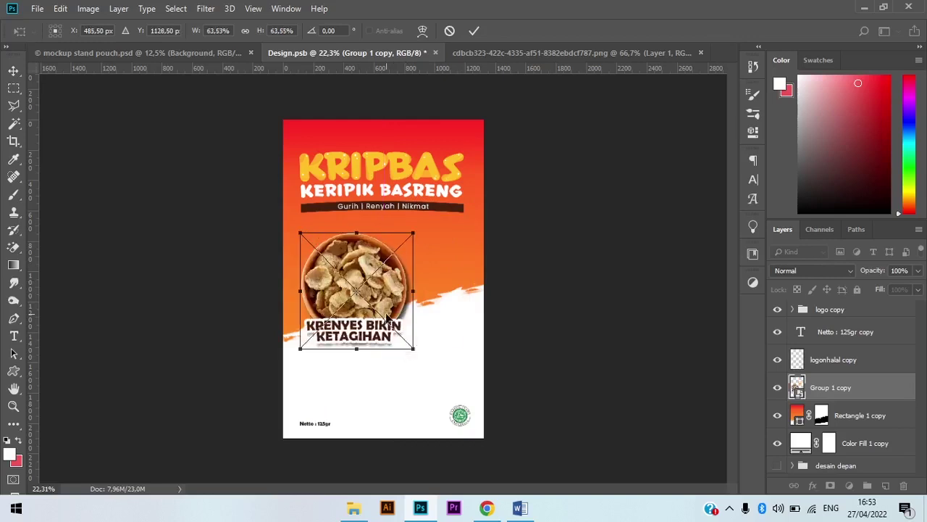
{"action": "left_click_drag", "start_coordinate": [387, 319], "coordinate": [416, 307]}
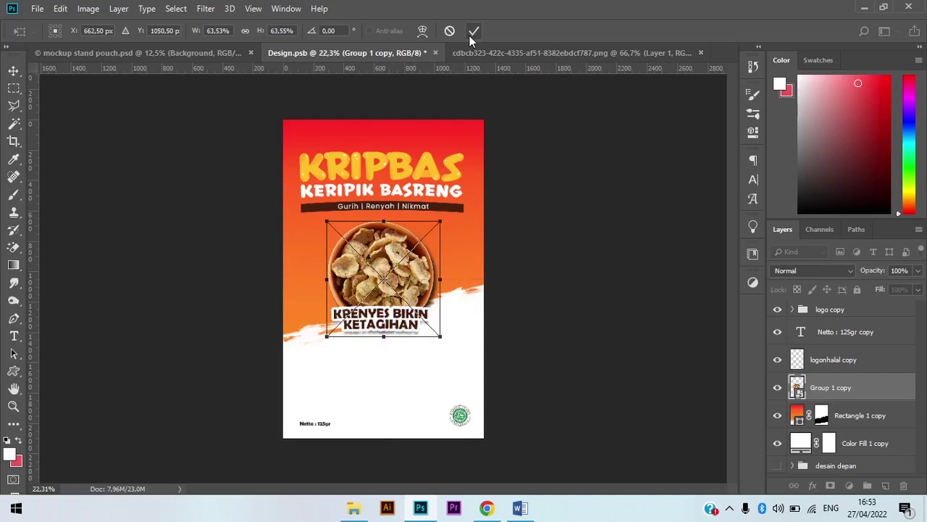
{"action": "left_click", "coordinate": [472, 31]}
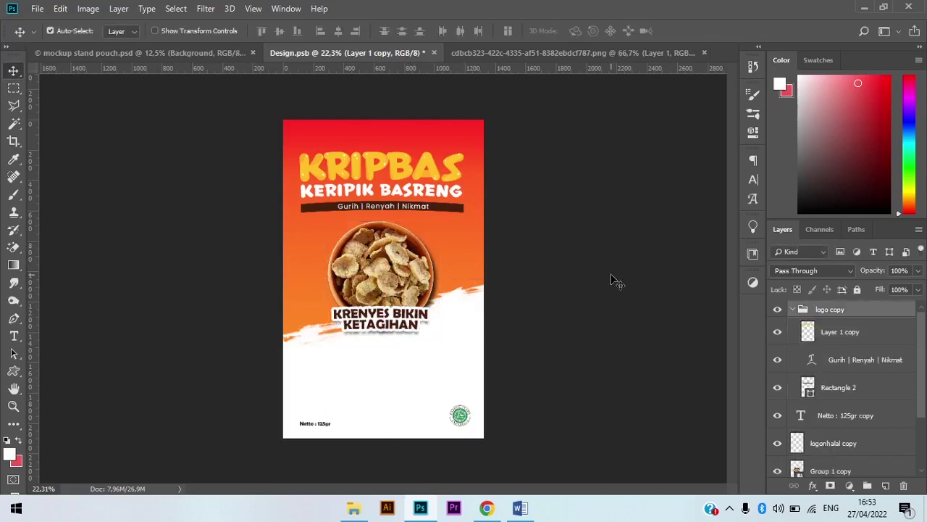
{"action": "key", "text": "ctrl+t"}
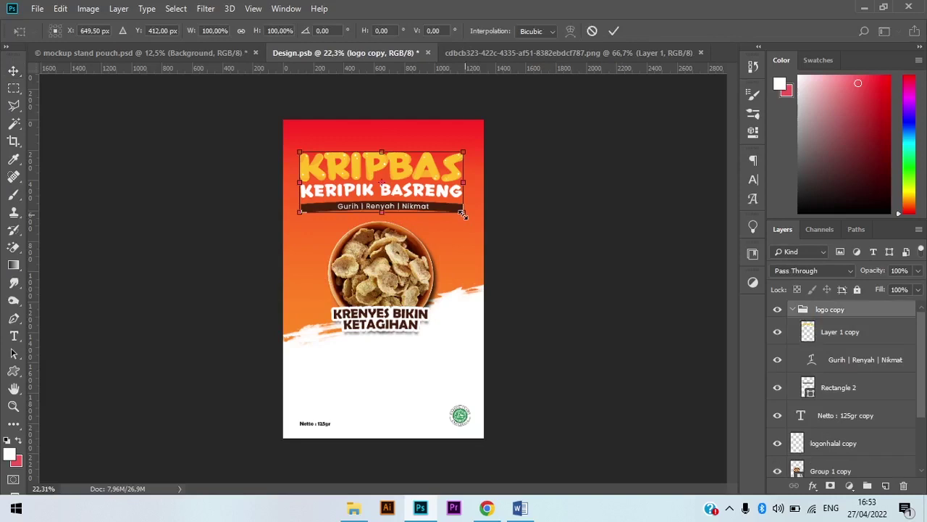
{"action": "left_click_drag", "start_coordinate": [463, 213], "coordinate": [450, 165]}
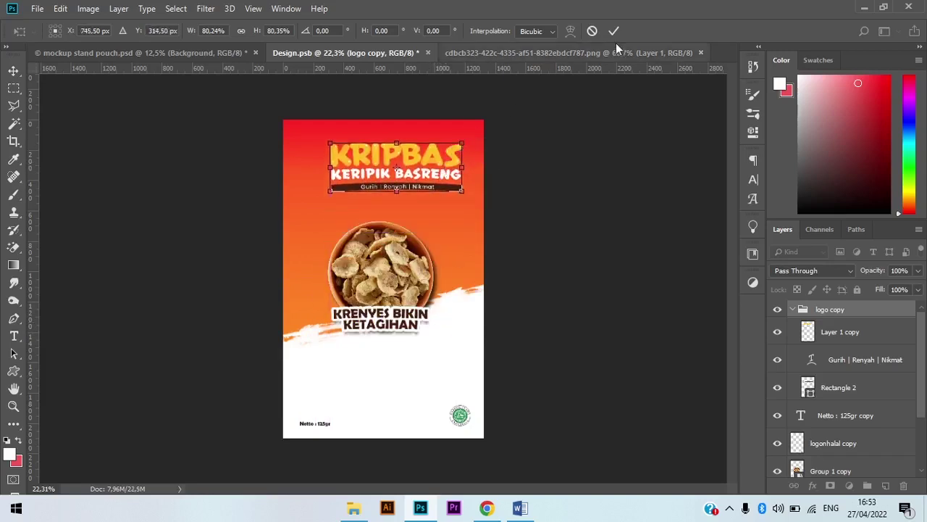
{"action": "left_click", "coordinate": [591, 31]}
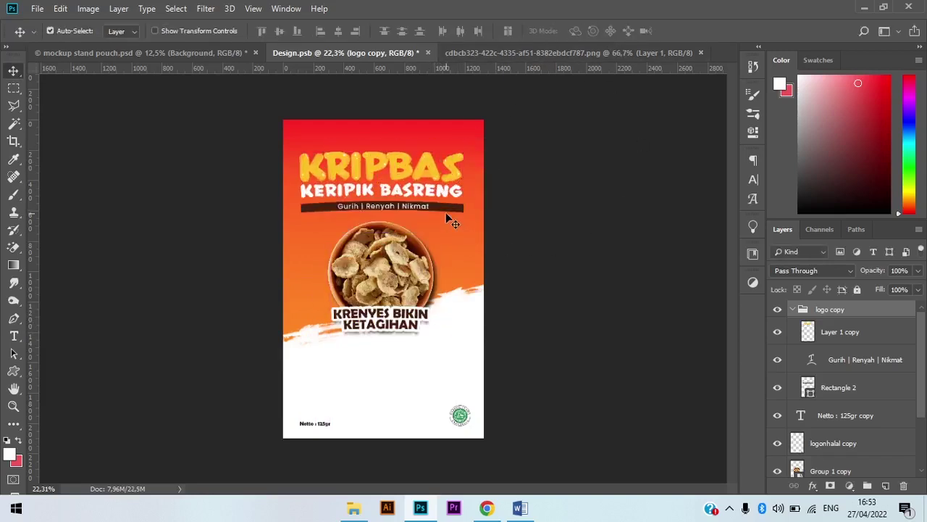
Step: Hide the logo copy group, Color Fill 1 copy and Rectangle 1 copy, and show the "desain depan" group
{"action": "left_click", "coordinate": [792, 309]}
{"action": "left_click", "coordinate": [777, 309]}
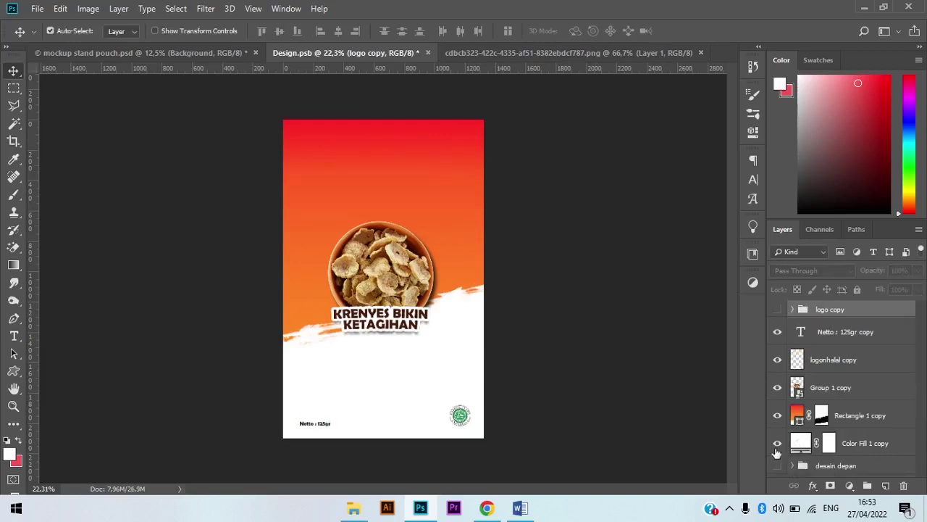
{"action": "left_click", "coordinate": [777, 443]}
{"action": "left_click", "coordinate": [777, 415]}
{"action": "left_click", "coordinate": [778, 465]}
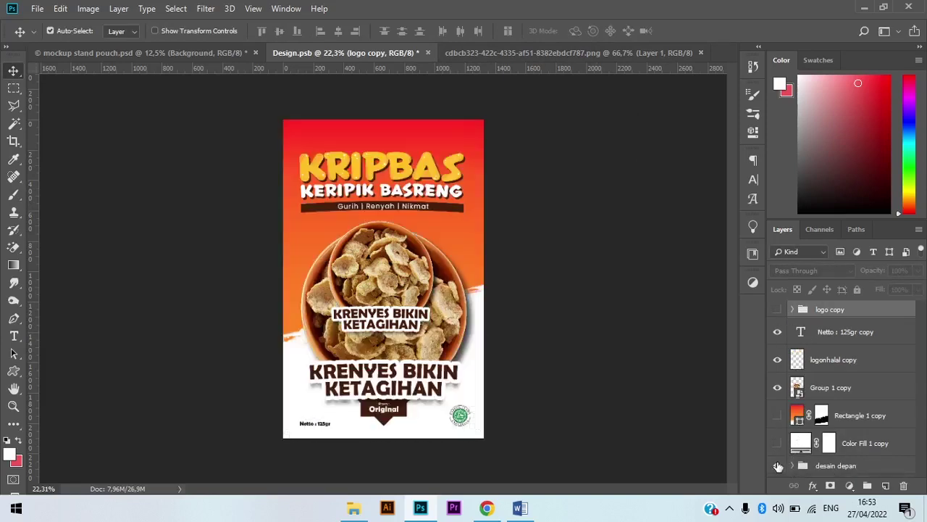
Step: Duplicate the logo's dark shadow layer, Layer 1, from "desain depan" into the logo copy group
{"action": "scroll", "coordinate": [466, 196], "scroll_direction": "up", "scroll_amount": 4}
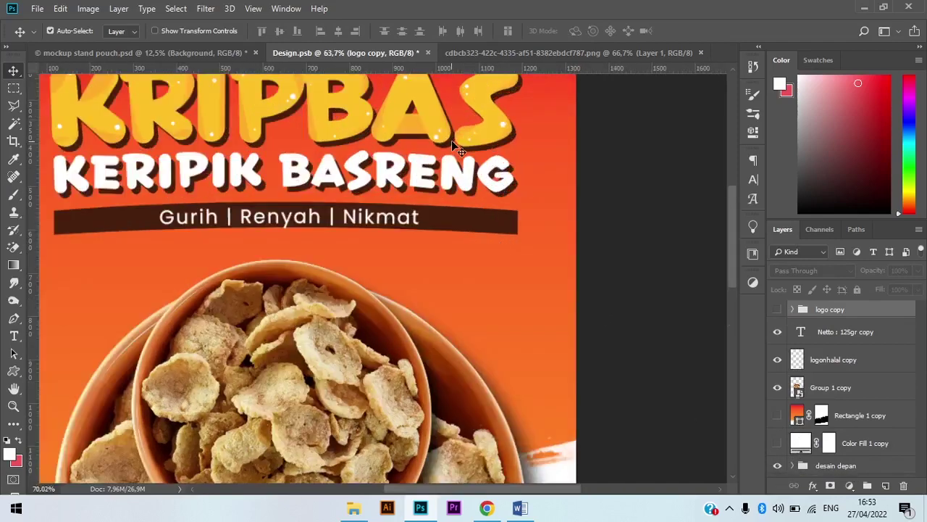
{"action": "scroll", "coordinate": [452, 142], "scroll_direction": "up", "scroll_amount": 1}
{"action": "mouse_move", "coordinate": [452, 144]}
{"action": "left_mouse_down"}
{"action": "mouse_move", "coordinate": [455, 152]}
{"action": "mouse_move", "coordinate": [455, 144]}
{"action": "left_mouse_up"}
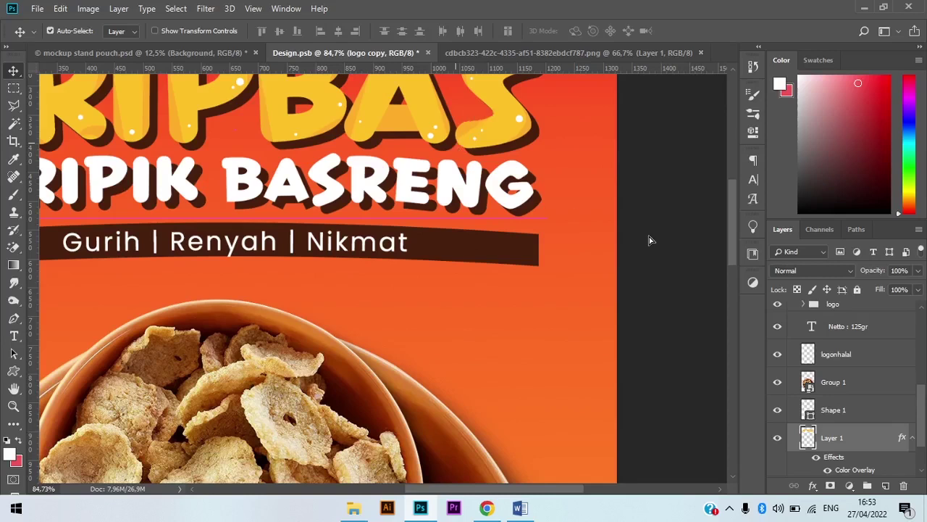
{"action": "scroll", "coordinate": [836, 381], "scroll_direction": "down", "scroll_amount": 1}
{"action": "scroll", "coordinate": [837, 380], "scroll_direction": "up", "scroll_amount": 3}
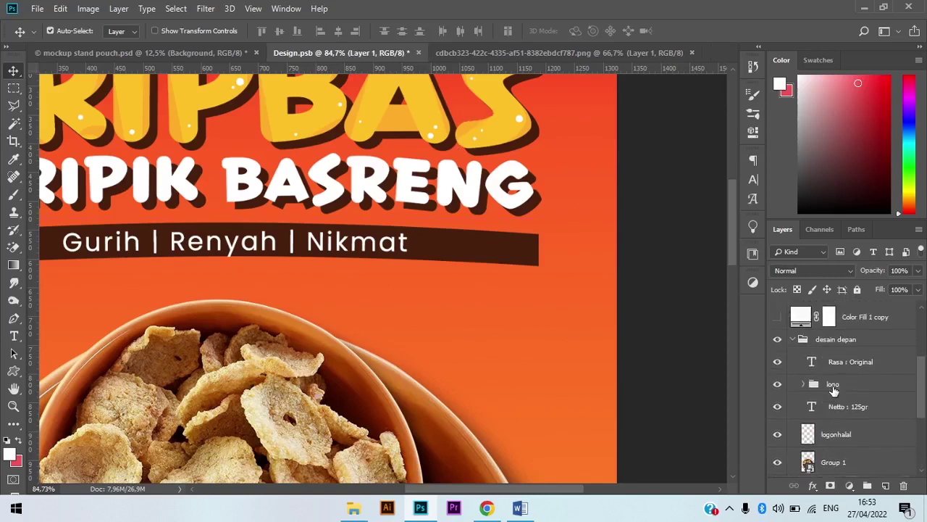
{"action": "scroll", "coordinate": [834, 390], "scroll_direction": "down", "scroll_amount": 3}
{"action": "left_click_drag", "start_coordinate": [838, 413], "coordinate": [833, 310]}
{"action": "left_click", "coordinate": [804, 320]}
{"action": "scroll", "coordinate": [797, 428], "scroll_direction": "down", "scroll_amount": 1}
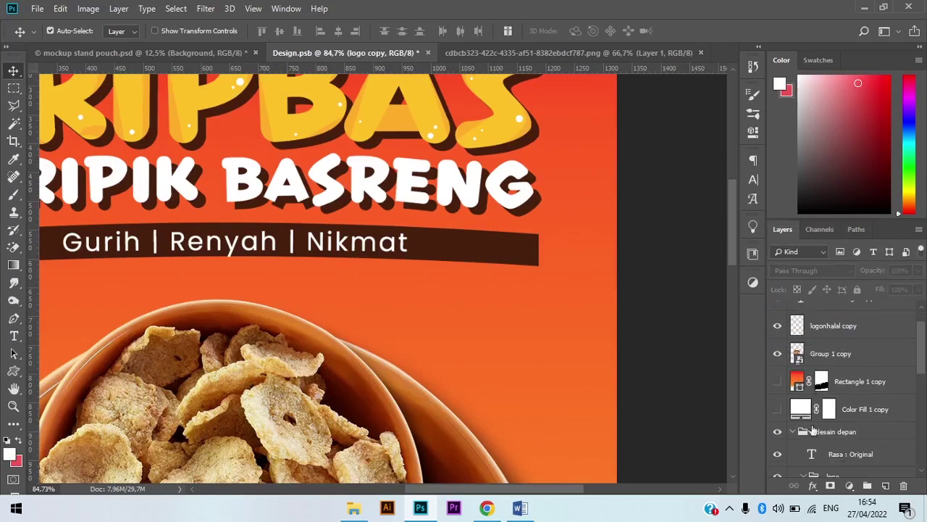
Step: Collapse and hide "desain depan", and show Color Fill 1 copy, Rectangle 1 copy and the logo copy group again
{"action": "left_click", "coordinate": [793, 431]}
{"action": "left_click", "coordinate": [777, 465]}
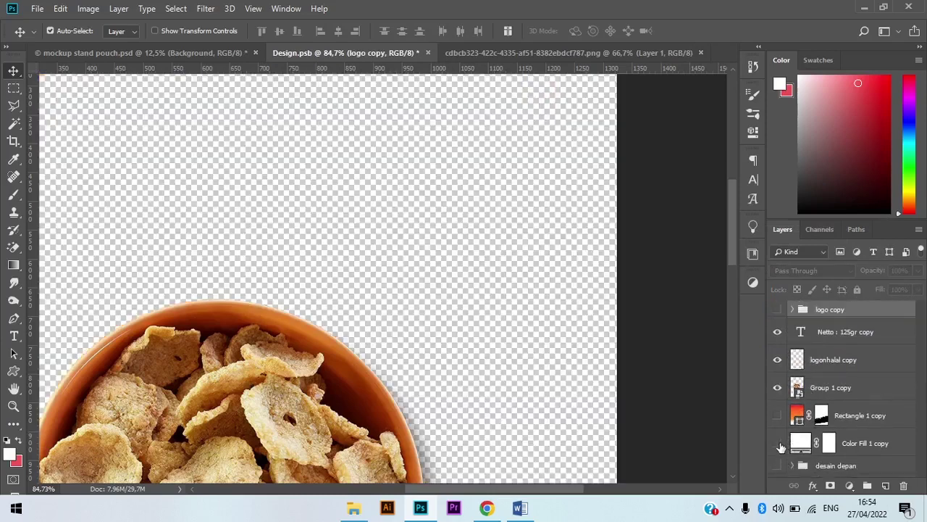
{"action": "left_click", "coordinate": [777, 443]}
{"action": "left_click", "coordinate": [778, 415]}
{"action": "left_click", "coordinate": [777, 309]}
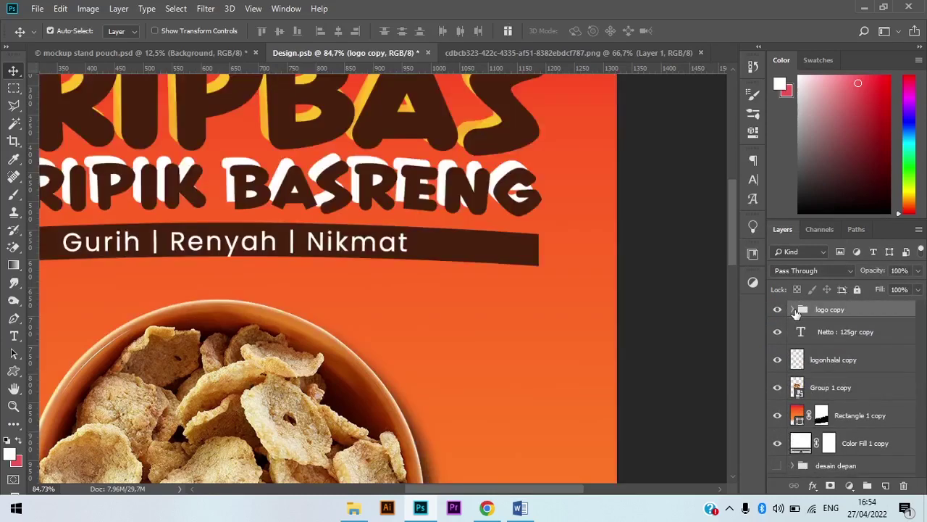
Step: Move the shadow layer Layer 1 copy 2 below Layer 1 copy inside the logo copy group, and collapse the group
{"action": "left_click", "coordinate": [793, 310]}
{"action": "scroll", "coordinate": [820, 328], "scroll_direction": "down", "scroll_amount": 2}
{"action": "scroll", "coordinate": [835, 346], "scroll_direction": "up", "scroll_amount": 2}
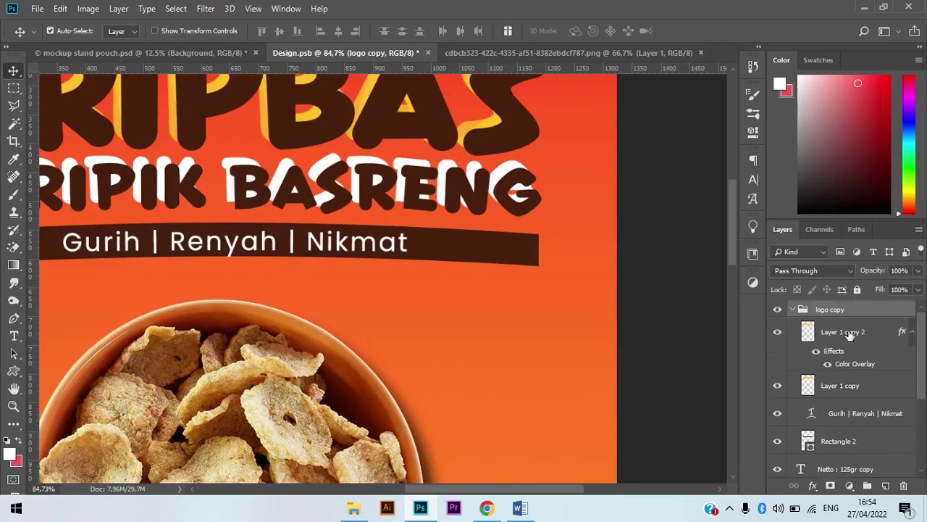
{"action": "left_click_drag", "start_coordinate": [846, 332], "coordinate": [833, 399]}
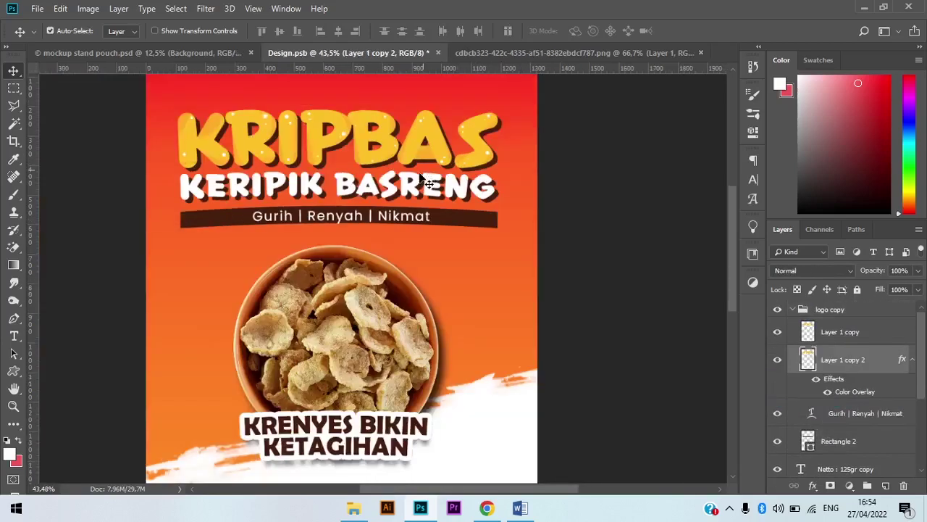
{"action": "key", "text": "ctrl+0"}
{"action": "left_click", "coordinate": [814, 315]}
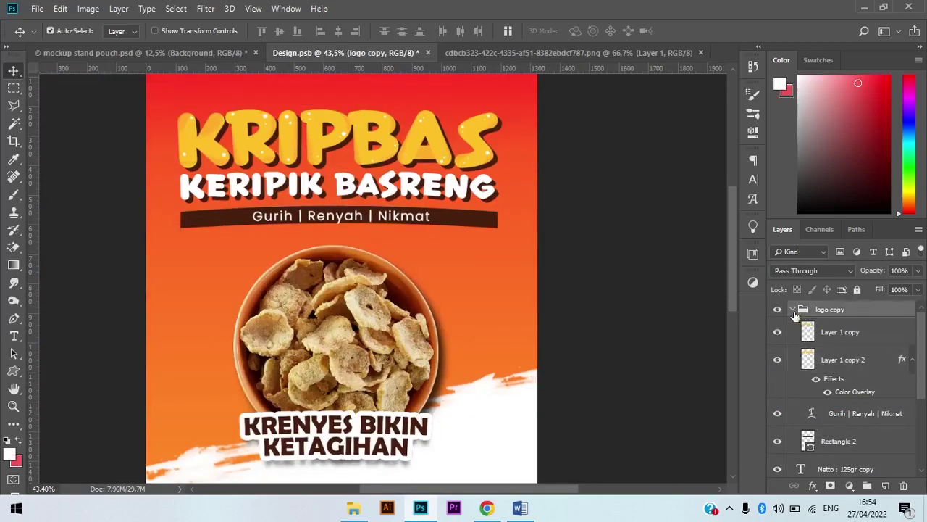
{"action": "left_click", "coordinate": [793, 309]}
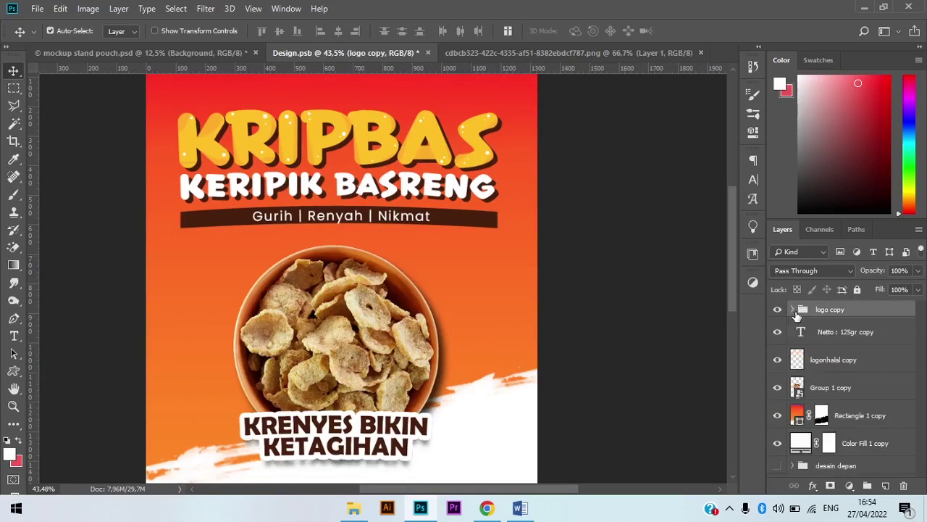
Step: Hide Rectangle 2 and the "Gurih | Renyah | Nikmat" text in the logo copy group, and collapse the group
{"action": "left_click", "coordinate": [492, 227]}
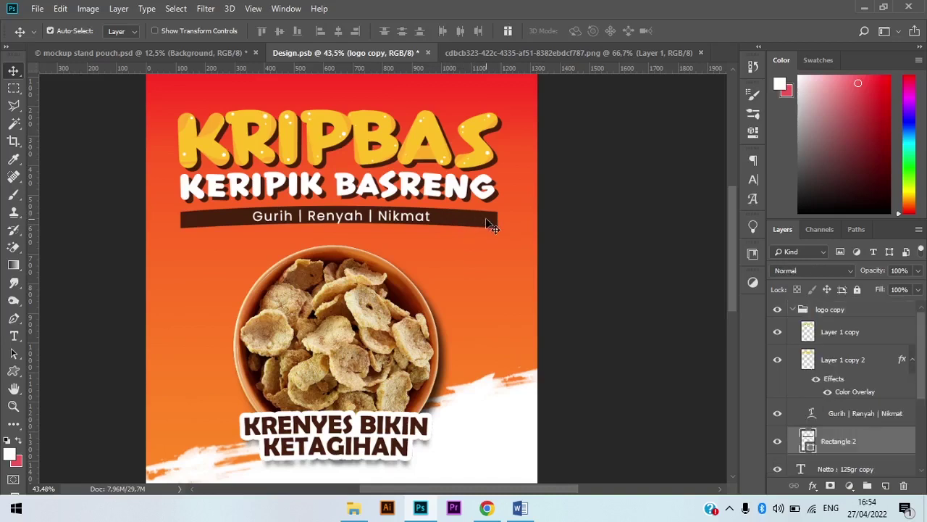
{"action": "left_click", "coordinate": [778, 441]}
{"action": "left_click", "coordinate": [790, 415]}
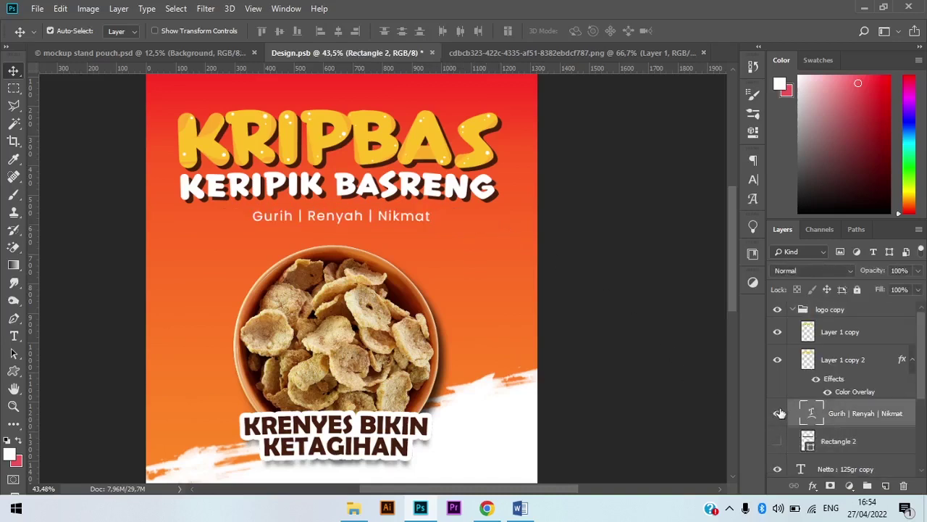
{"action": "left_click", "coordinate": [778, 413]}
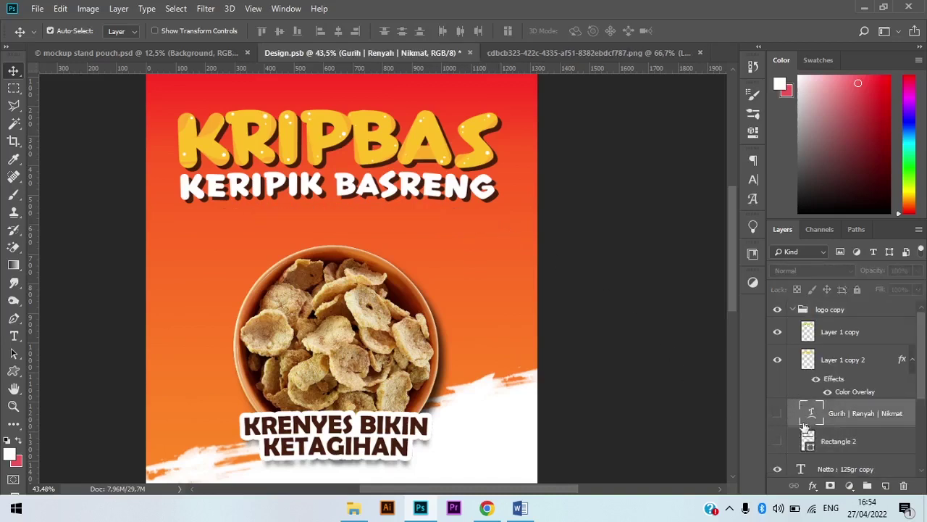
{"action": "left_click", "coordinate": [796, 310]}
{"action": "left_click", "coordinate": [793, 309]}
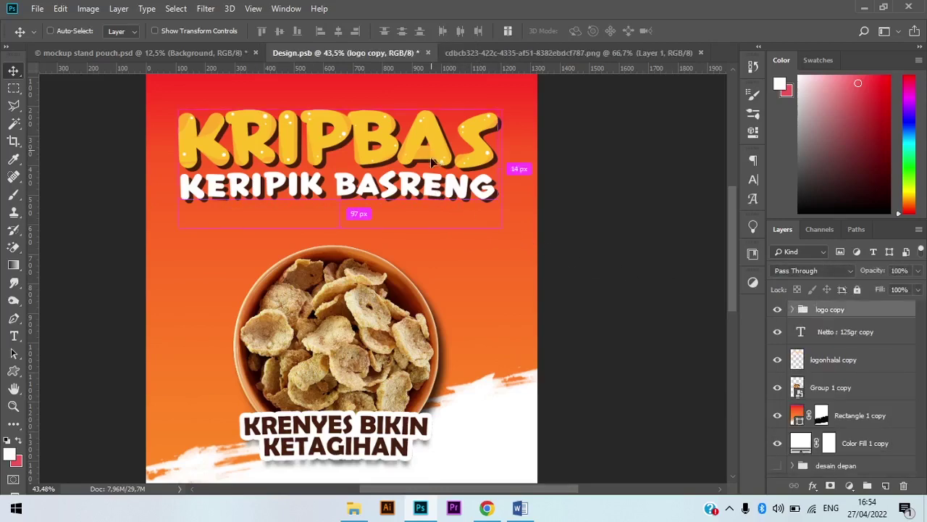
Step: Move the logo copy group straight down over the lower part of the bowl image
{"action": "left_click_drag", "start_coordinate": [430, 158], "coordinate": [426, 422]}
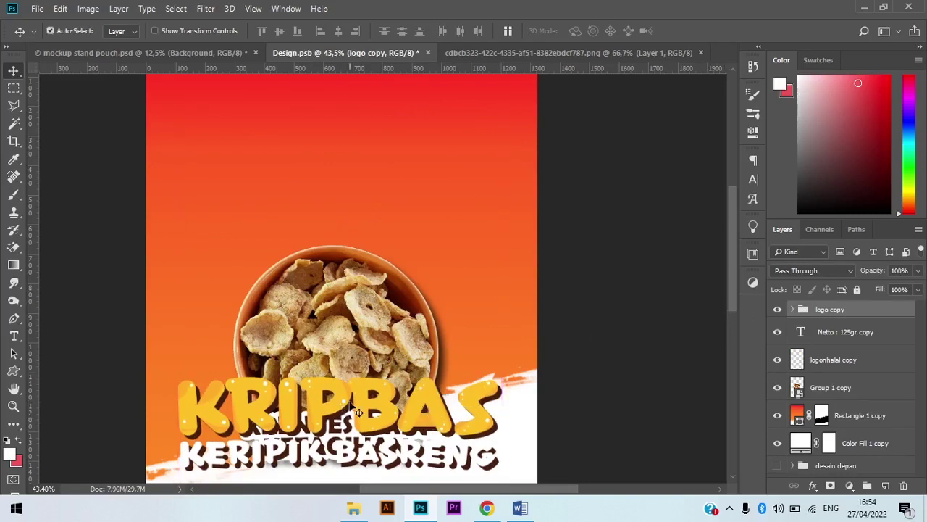
{"action": "left_click_drag", "start_coordinate": [350, 402], "coordinate": [350, 379]}
{"action": "key", "text": "ctrl+z"}
{"action": "left_click", "coordinate": [833, 314]}
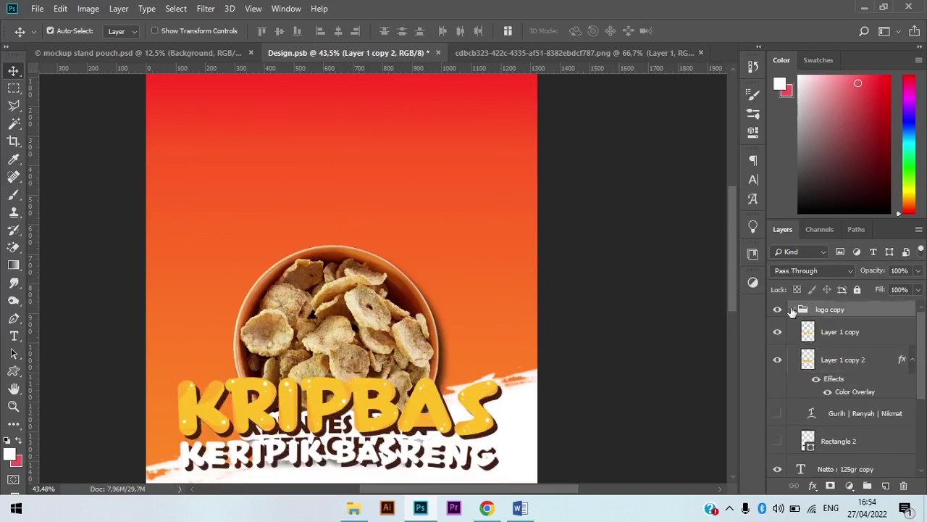
{"action": "left_click", "coordinate": [792, 310]}
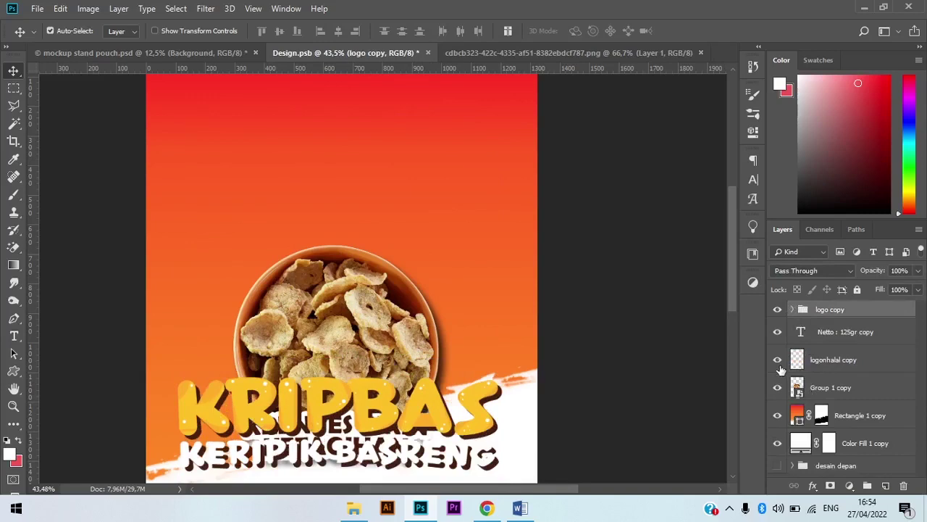
Step: Hide the "KRENYES BIKIN KETAGIHAN" text inside the Group 1 copy smart object, and save and close its contents
{"action": "double_click", "coordinate": [799, 387]}
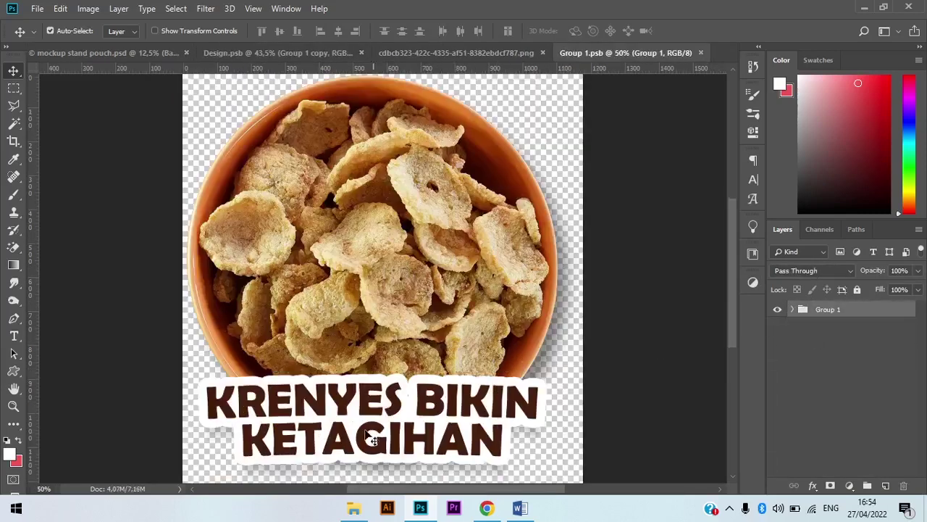
{"action": "left_click", "coordinate": [371, 440]}
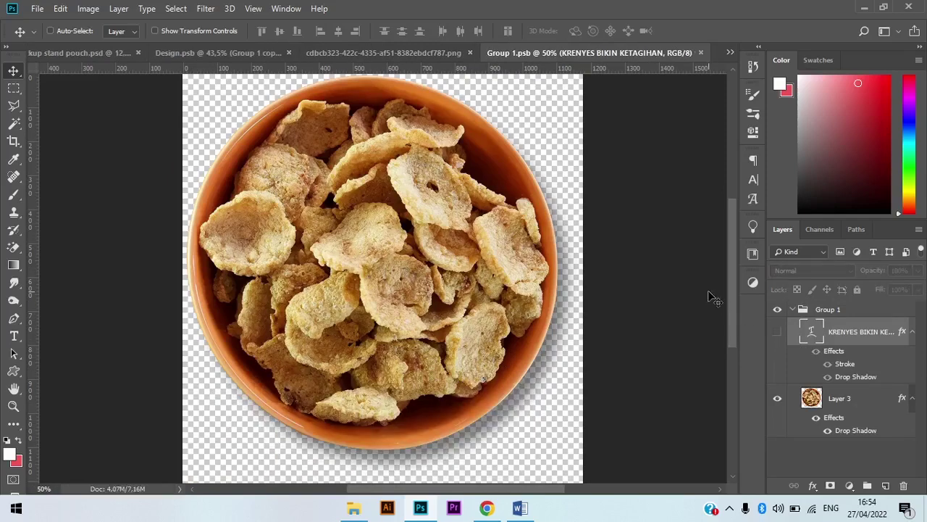
{"action": "key", "text": "ctrl+w"}
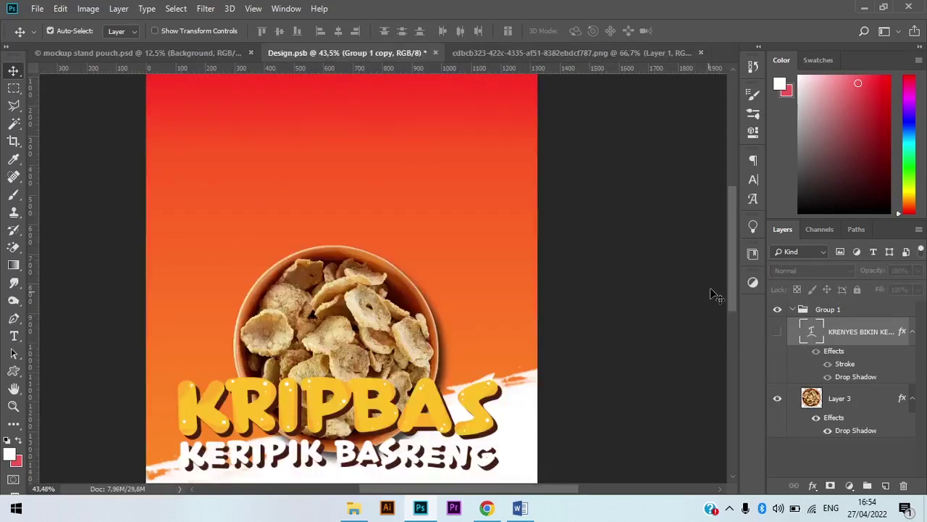
{"action": "scroll", "coordinate": [385, 326], "scroll_direction": "down", "scroll_amount": 5}
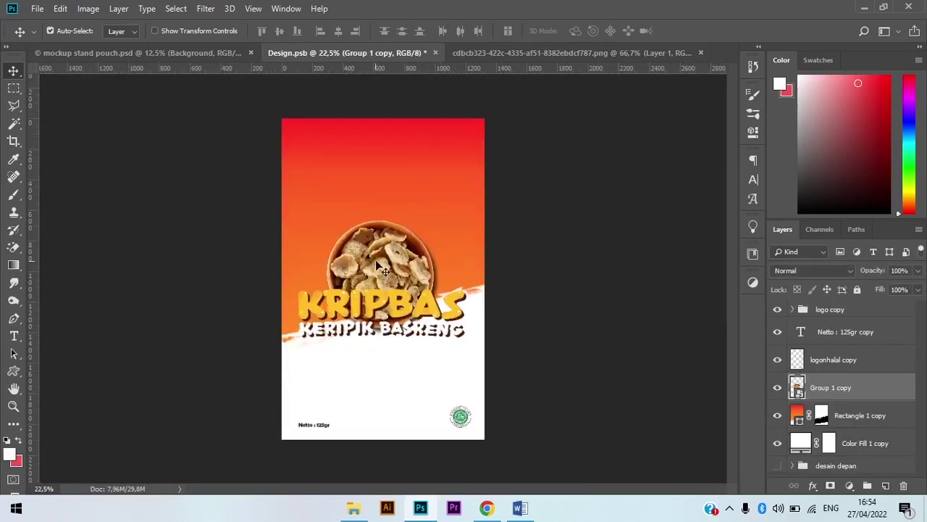
{"action": "left_click_drag", "start_coordinate": [391, 260], "coordinate": [392, 244]}
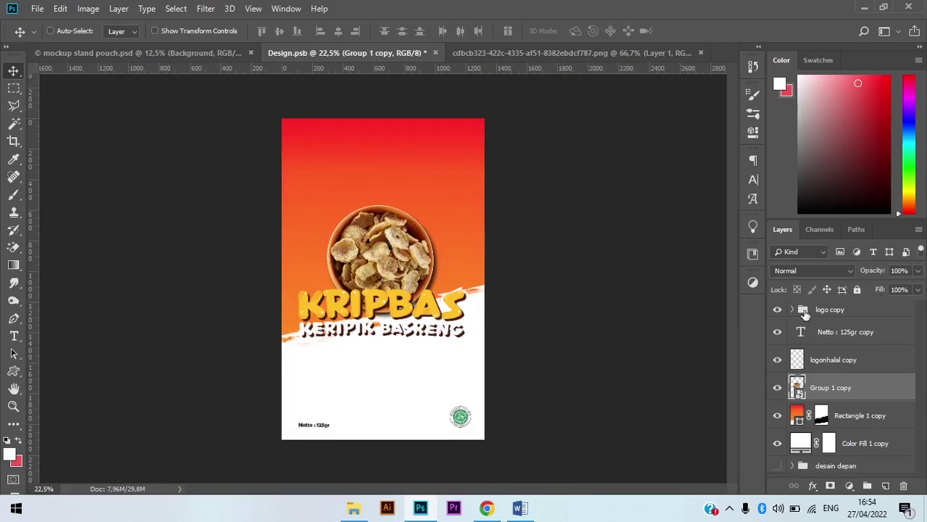
{"action": "left_click_drag", "start_coordinate": [418, 273], "coordinate": [418, 245]}
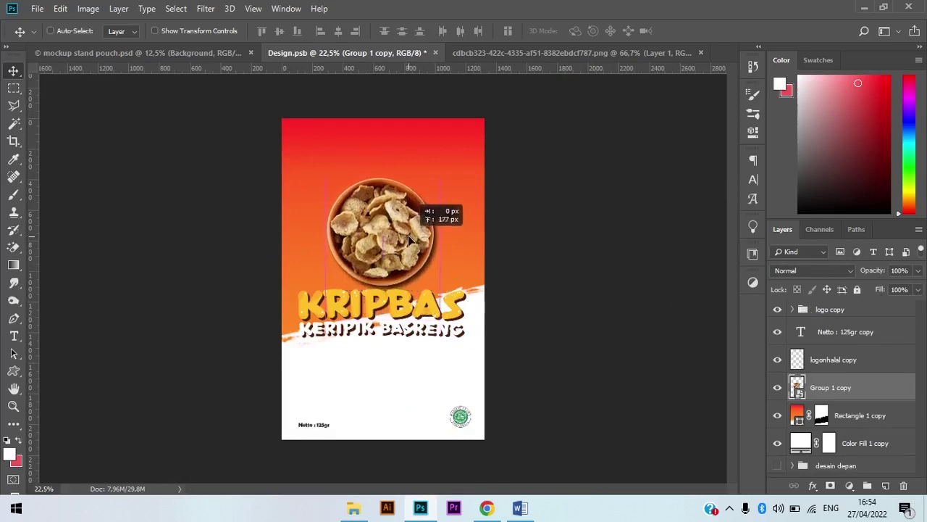
{"action": "key", "text": "ctrl+z"}
{"action": "key", "text": "ctrl+z"}
Step: Move the logo copy group and Group 1 copy together to the upper part of the label, and reselect only the logo copy
{"action": "left_click", "coordinate": [838, 310]}
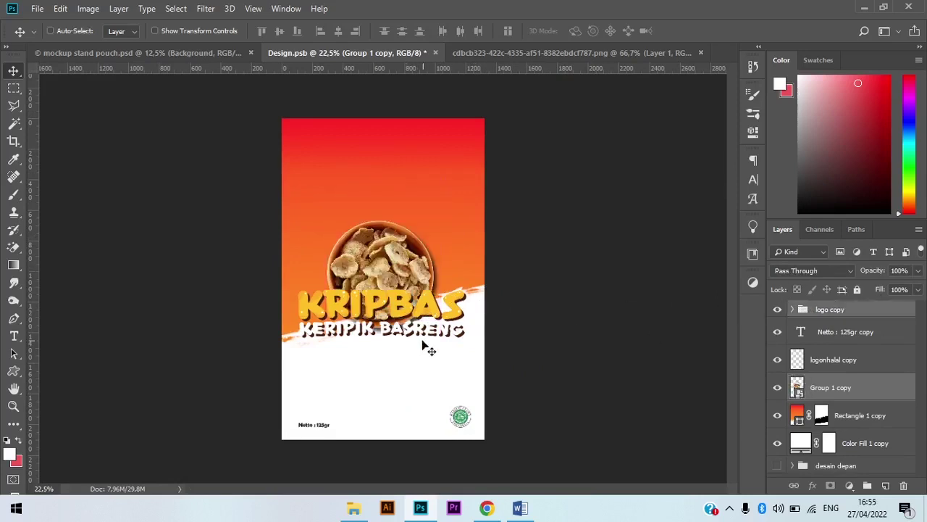
{"action": "left_click_drag", "start_coordinate": [395, 326], "coordinate": [432, 239]}
{"action": "left_click", "coordinate": [534, 234], "text": "ctrl"}
{"action": "left_click", "coordinate": [826, 309]}
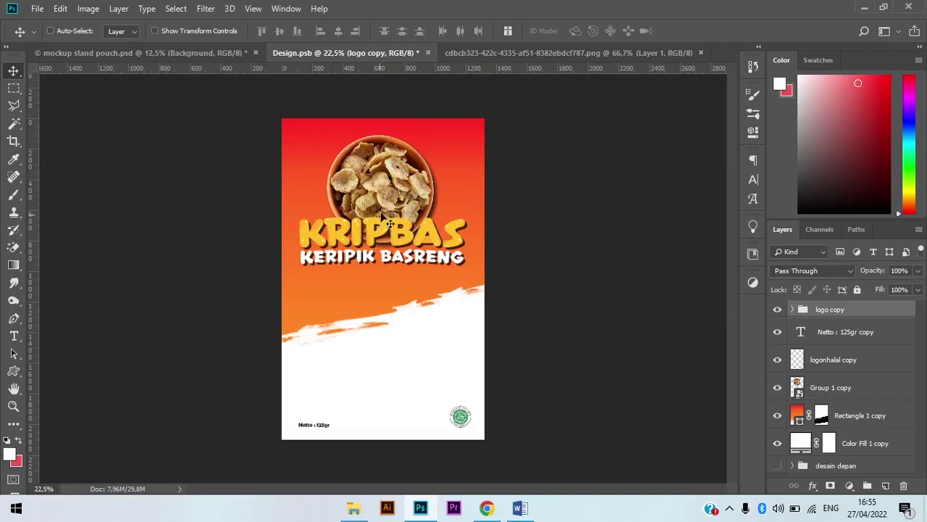
Step: Move the chip bowl together with the KRIPBAS logo group a little lower on the orange background
{"action": "left_click", "coordinate": [396, 189], "text": "ctrl+shift"}
{"action": "left_click_drag", "start_coordinate": [396, 186], "coordinate": [397, 214]}
Step: Paint black on the Rectangle 1 copy layer mask with the rough-edged 3500 px brush to hide the orange area below the product name
{"action": "left_click", "coordinate": [461, 209], "text": "ctrl"}
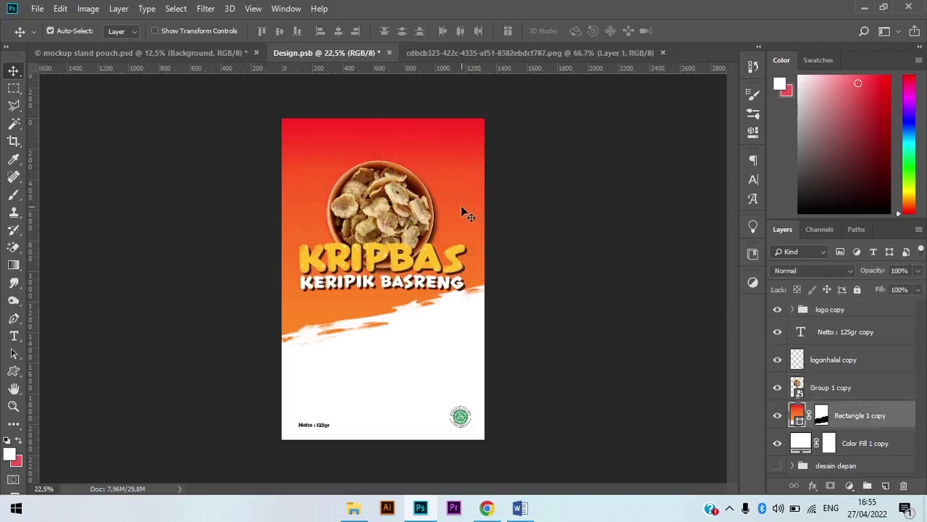
{"action": "mouse_move", "coordinate": [461, 208]}
{"action": "left_mouse_down"}
{"action": "mouse_move", "coordinate": [460, 138]}
{"action": "mouse_move", "coordinate": [455, 198]}
{"action": "mouse_move", "coordinate": [439, 162]}
{"action": "mouse_move", "coordinate": [448, 208]}
{"action": "left_mouse_up"}
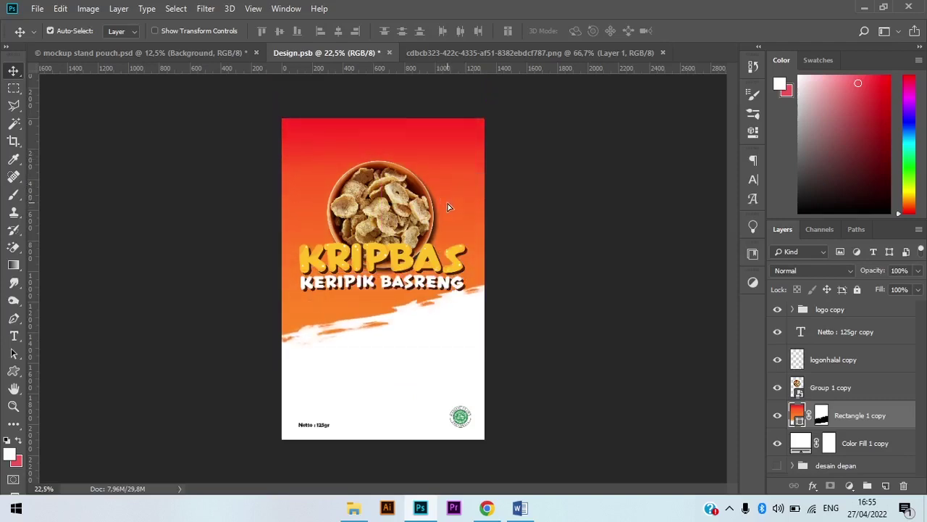
{"action": "left_click", "coordinate": [821, 416]}
{"action": "key", "text": "d"}
{"action": "key", "text": "b"}
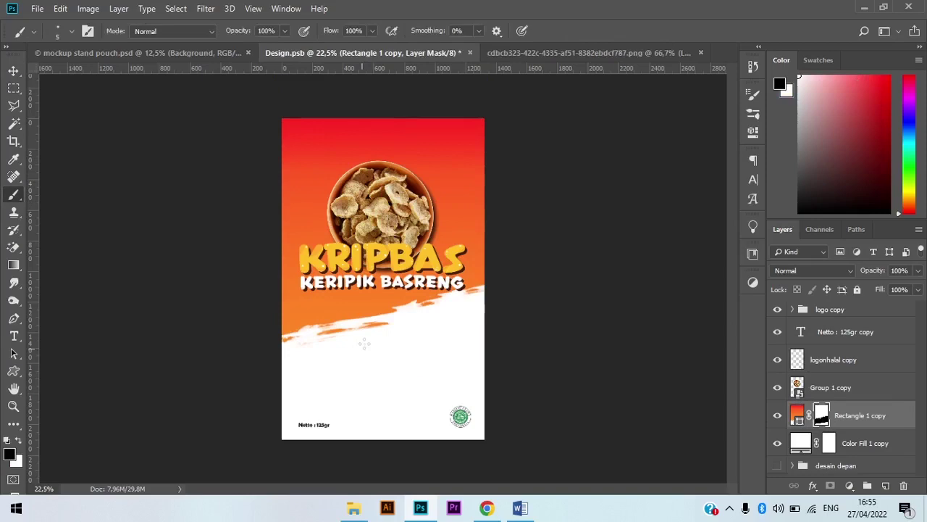
{"action": "right_click", "coordinate": [472, 289]}
{"action": "double_click", "coordinate": [496, 362]}
{"action": "right_click", "coordinate": [399, 369]}
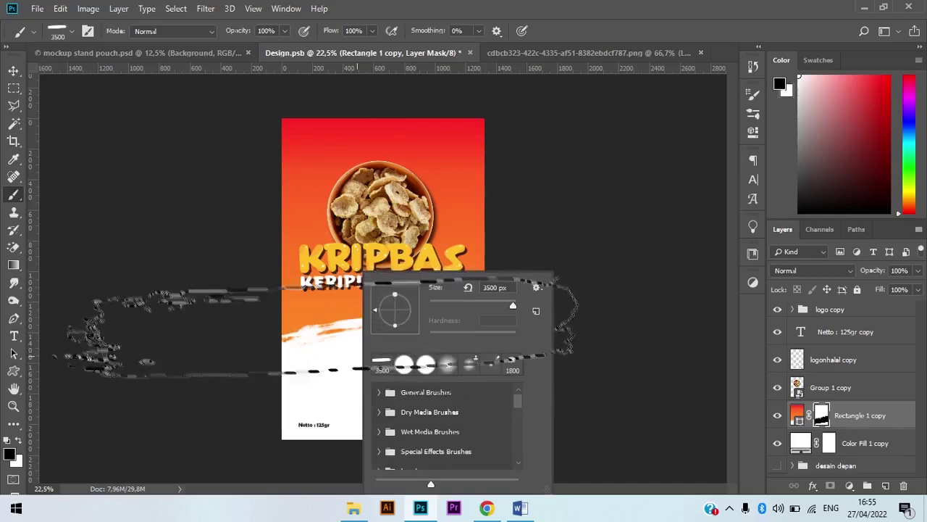
{"action": "key", "text": "Escape"}
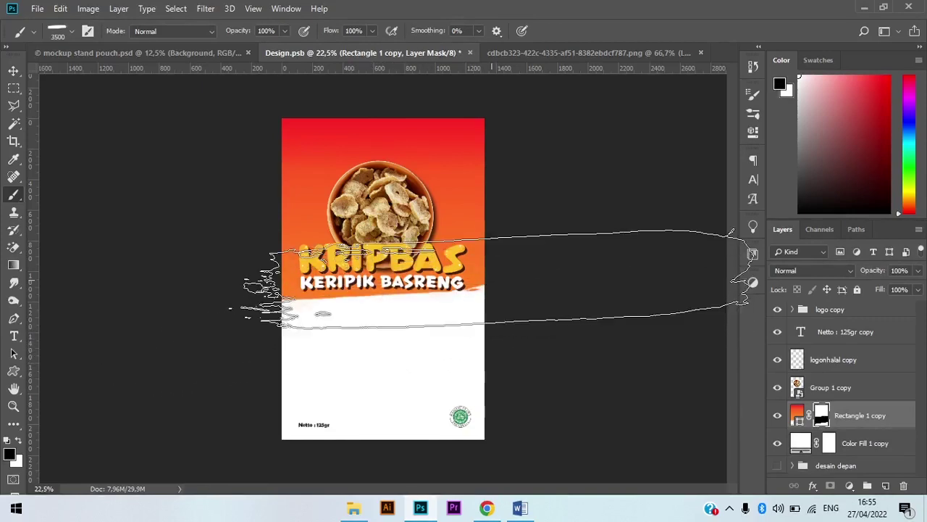
Step: Paint white on the mask to bring back orange just below the KERIPIK BASRENG text, with a nearly level rough edge
{"action": "key", "text": "x"}
{"action": "left_click", "coordinate": [499, 261]}
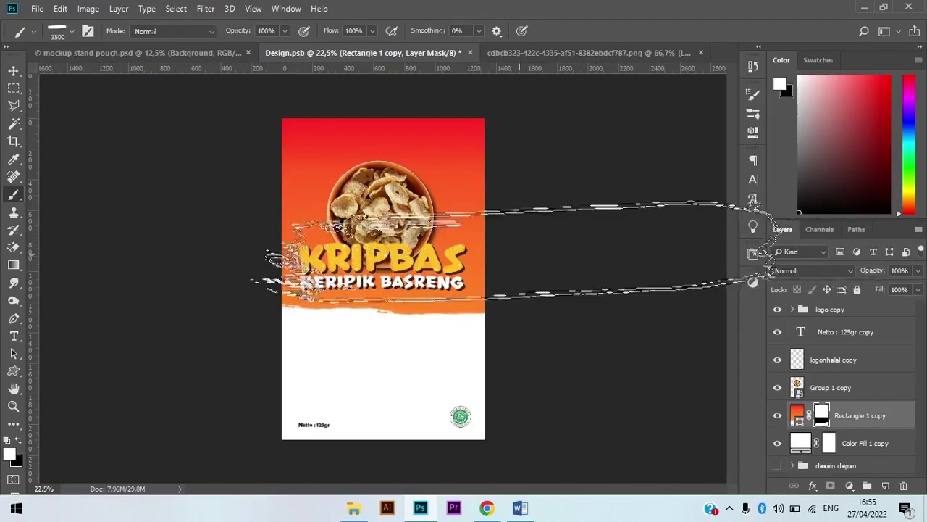
{"action": "key", "text": "v"}
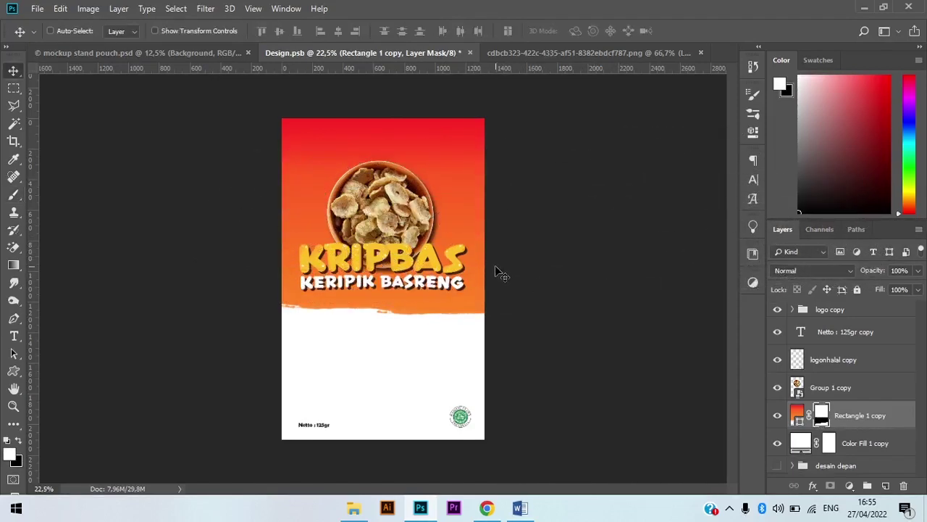
{"action": "left_click_drag", "start_coordinate": [478, 249], "coordinate": [475, 239]}
Step: Copy the Komposisi ingredients line from konsep packaging.docx in Word and paste it as new text in the white area of the Photoshop design
{"action": "key", "text": "ctrl+plus"}
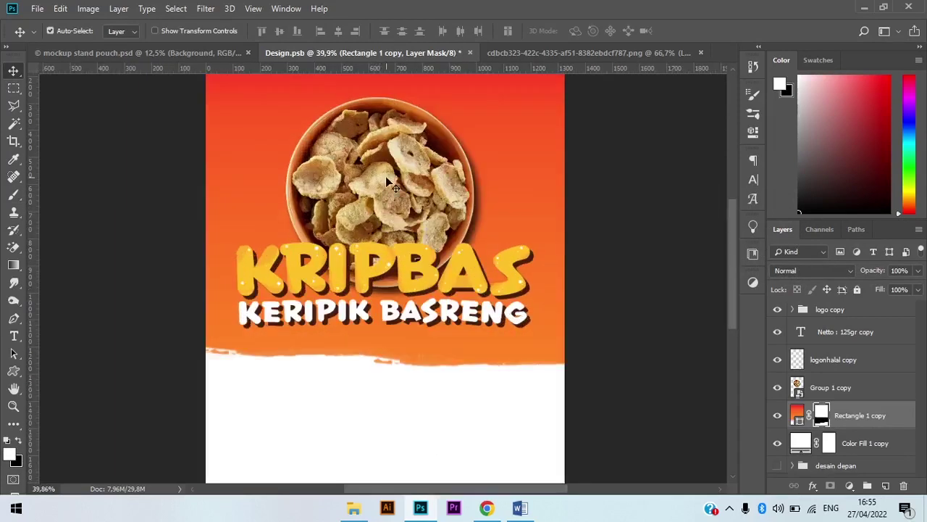
{"action": "scroll", "coordinate": [382, 360], "scroll_direction": "down", "scroll_amount": 2}
{"action": "key", "text": "ctrl+plus"}
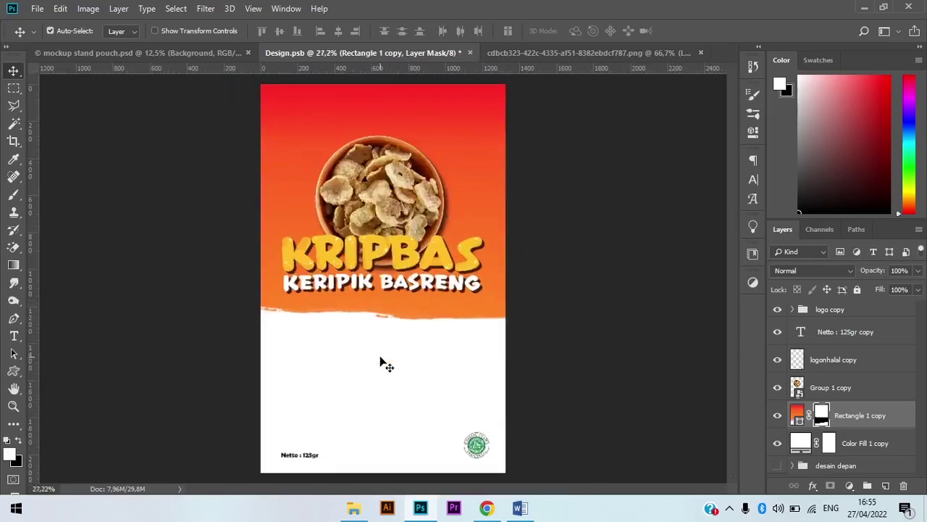
{"action": "key", "text": "alt+Tab"}
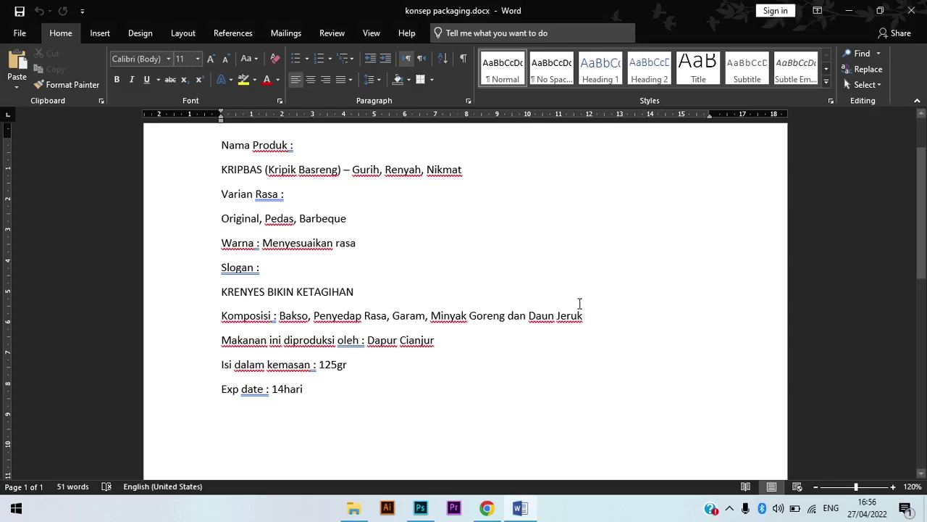
{"action": "left_click_drag", "start_coordinate": [590, 317], "coordinate": [253, 314]}
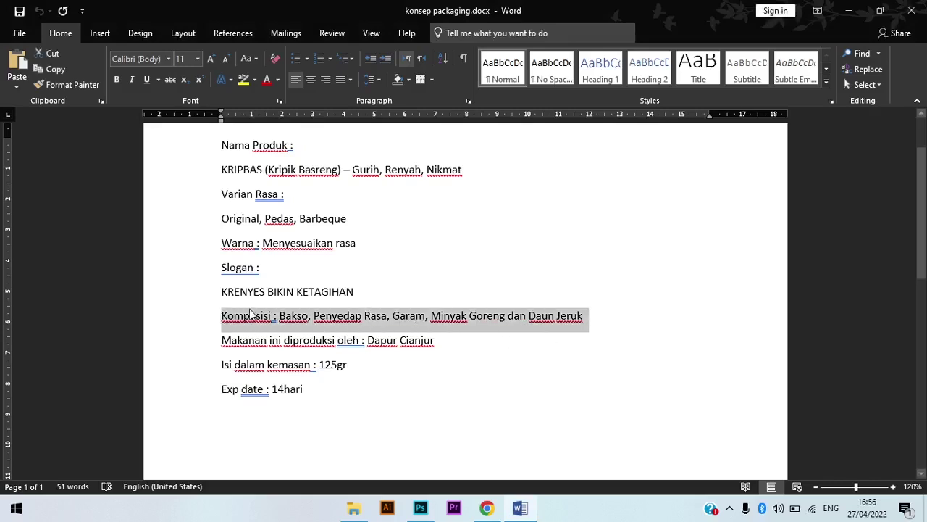
{"action": "key", "text": "alt+Tab"}
{"action": "key", "text": "t"}
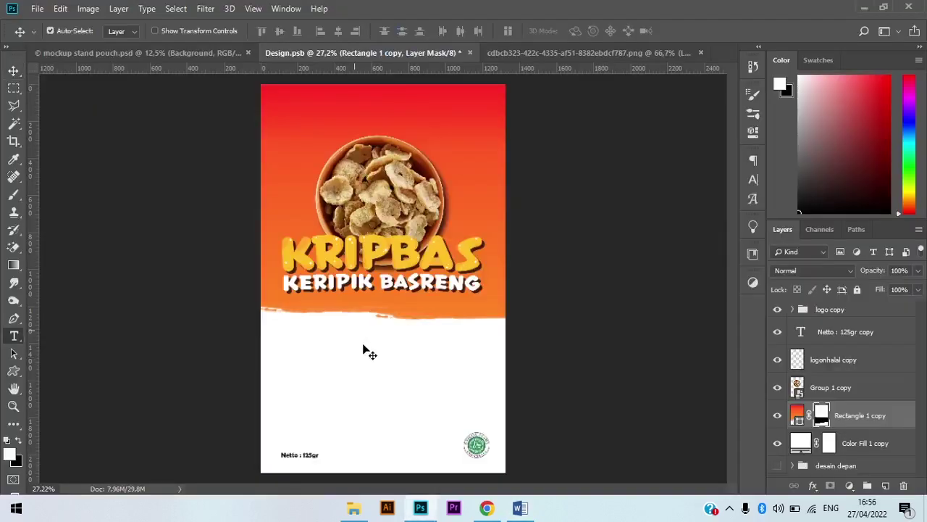
{"action": "left_click", "coordinate": [389, 378]}
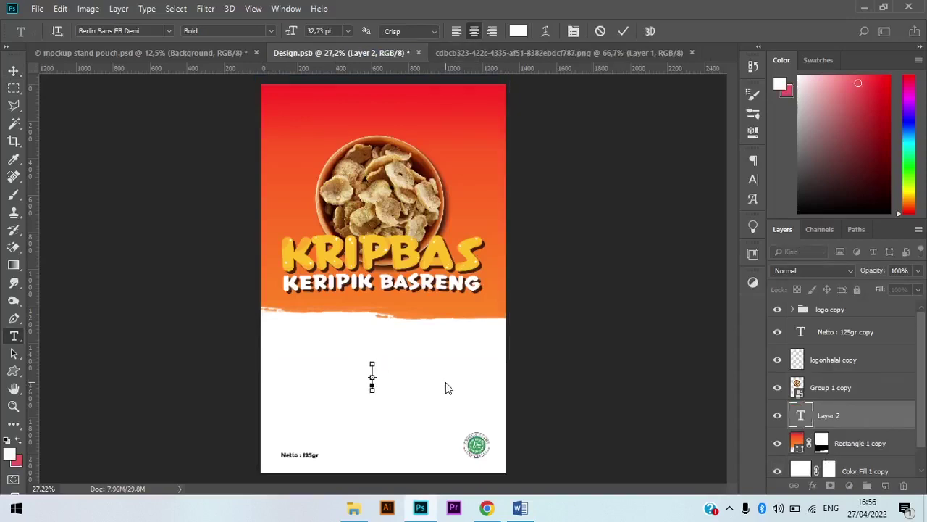
{"action": "key", "text": "ctrl+v"}
Step: Set the colour of the whole ingredients text to #141414, sampled from the Netto : 125gr label
{"action": "key", "text": "ctrl+a"}
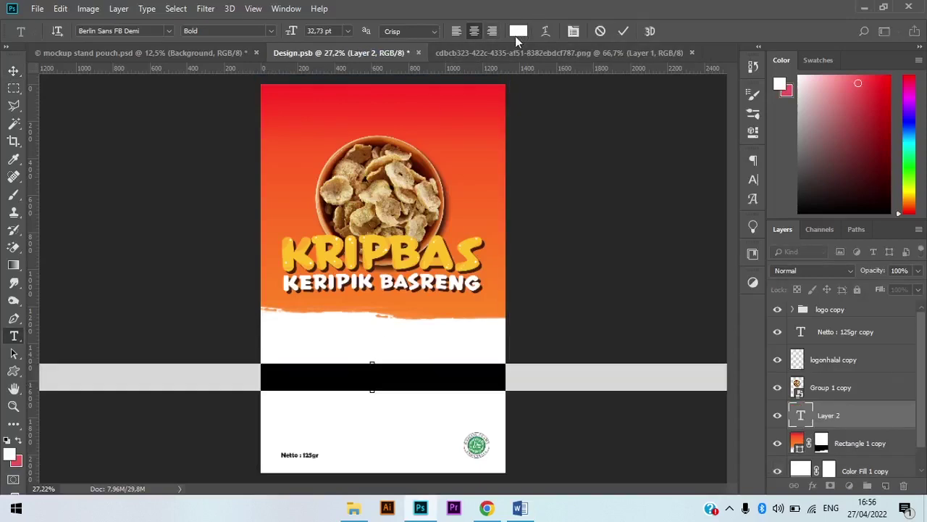
{"action": "left_click", "coordinate": [517, 31]}
{"action": "scroll", "coordinate": [312, 453], "scroll_direction": "up", "scroll_amount": 6}
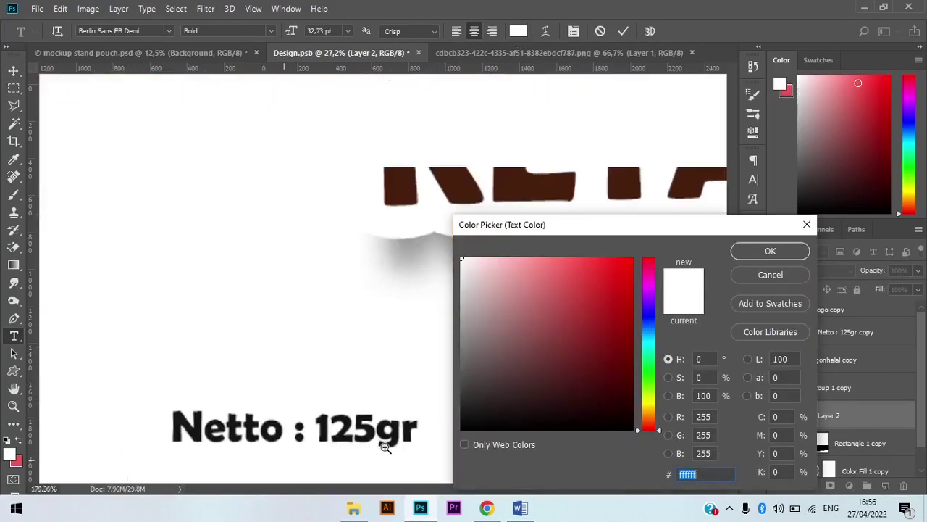
{"action": "left_click", "coordinate": [339, 427]}
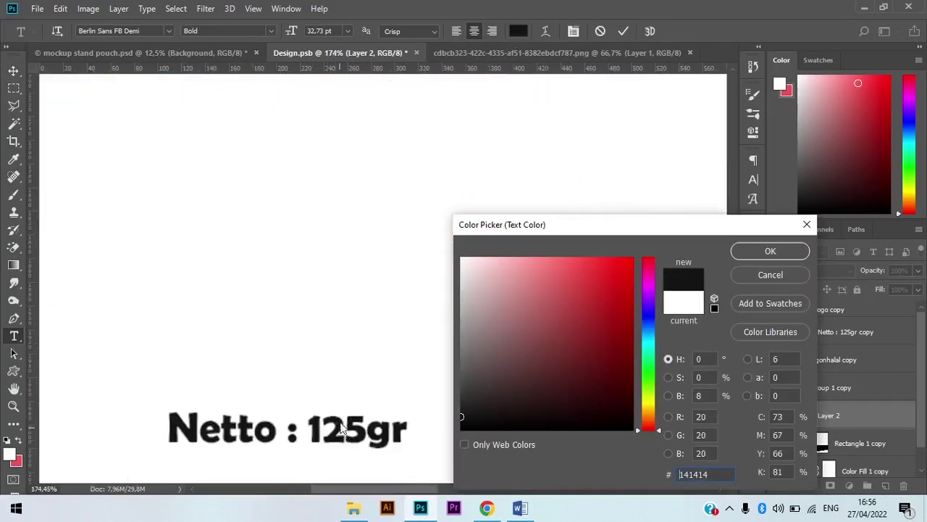
{"action": "left_click", "coordinate": [770, 251]}
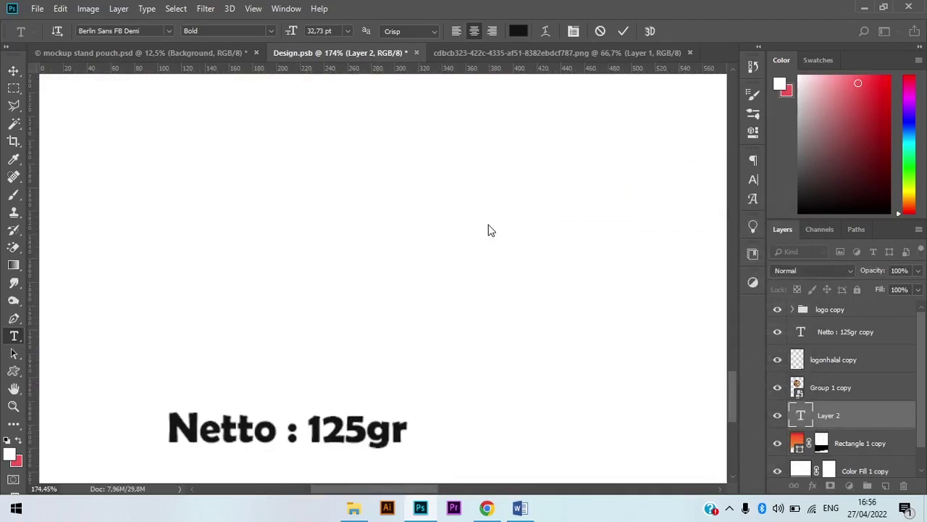
Step: Reduce the ingredients text to 24,73 pt, put a line break after "Komposisi :" and centre the block on the design
{"action": "scroll", "coordinate": [435, 149], "scroll_direction": "down", "scroll_amount": 8}
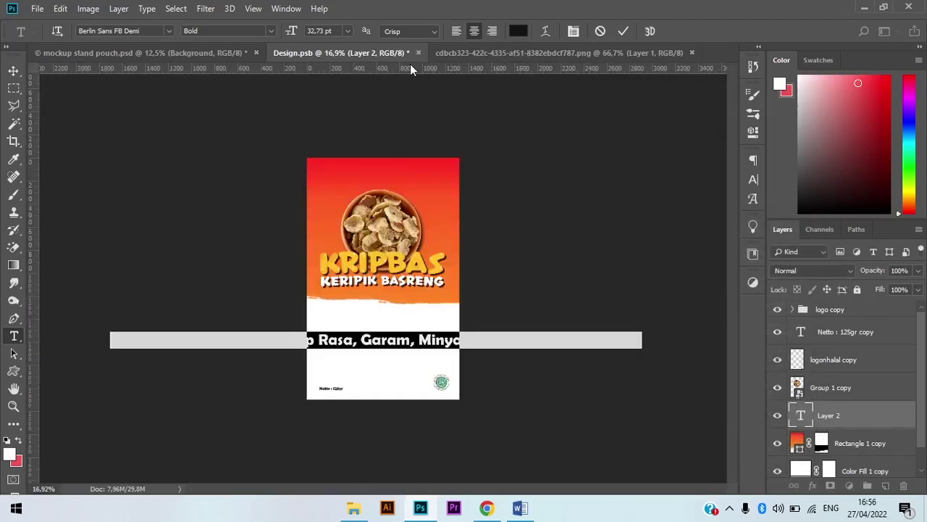
{"action": "left_click_drag", "start_coordinate": [293, 34], "coordinate": [288, 34]}
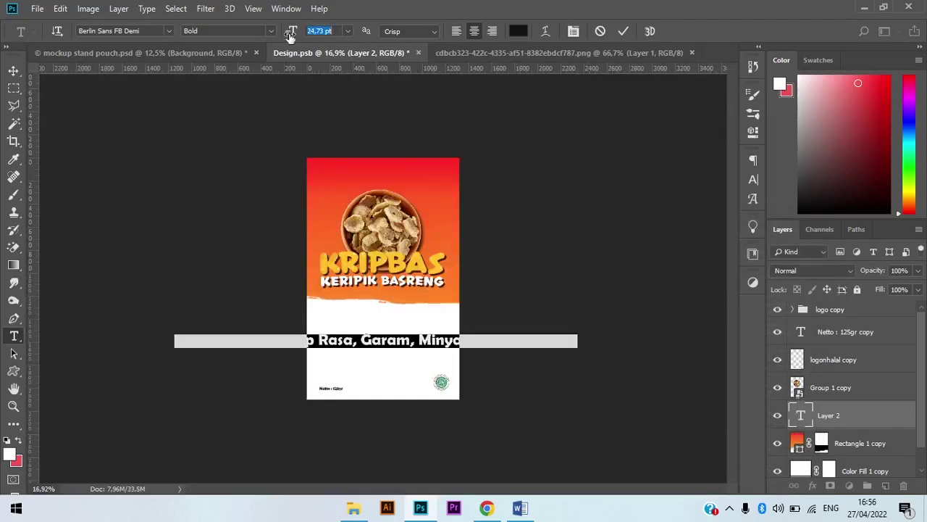
{"action": "left_click", "coordinate": [356, 340]}
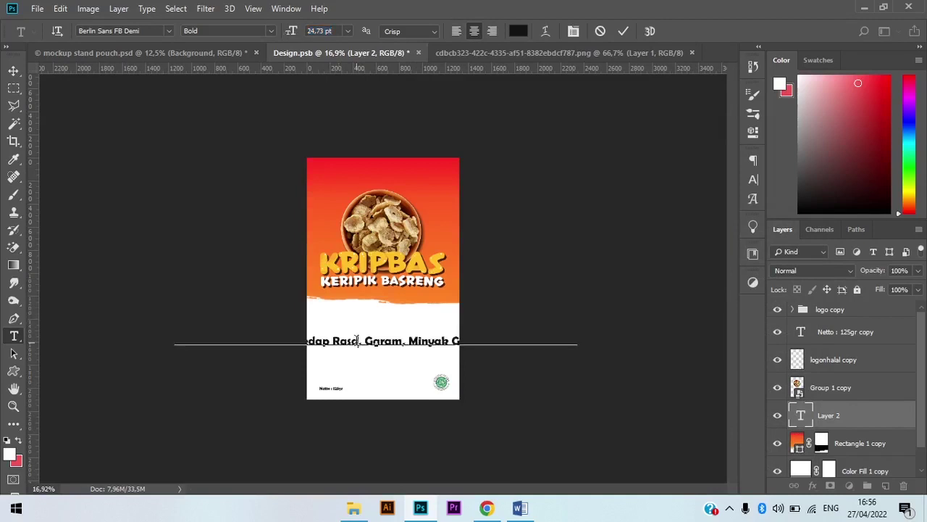
{"action": "mouse_move", "coordinate": [430, 343]}
{"action": "left_mouse_down"}
{"action": "mouse_move", "coordinate": [590, 331]}
{"action": "mouse_move", "coordinate": [439, 345]}
{"action": "left_mouse_up"}
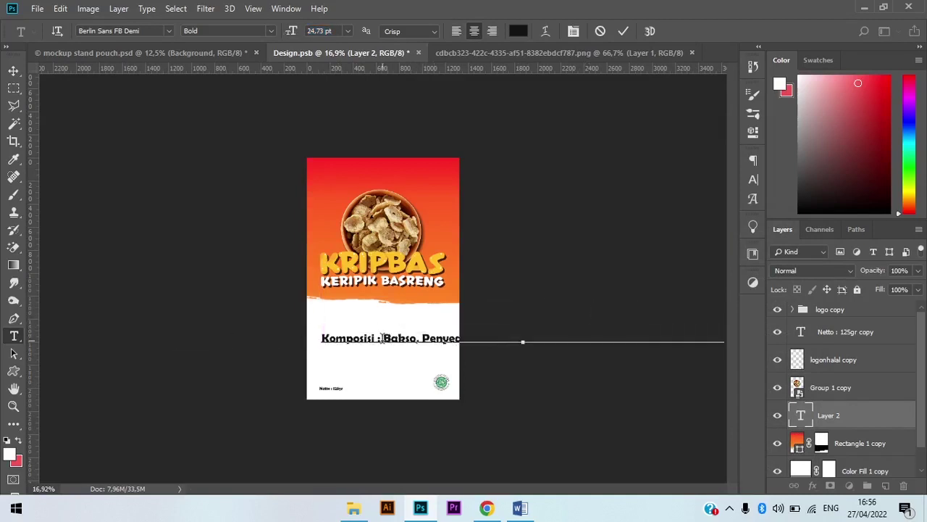
{"action": "key", "text": "Return"}
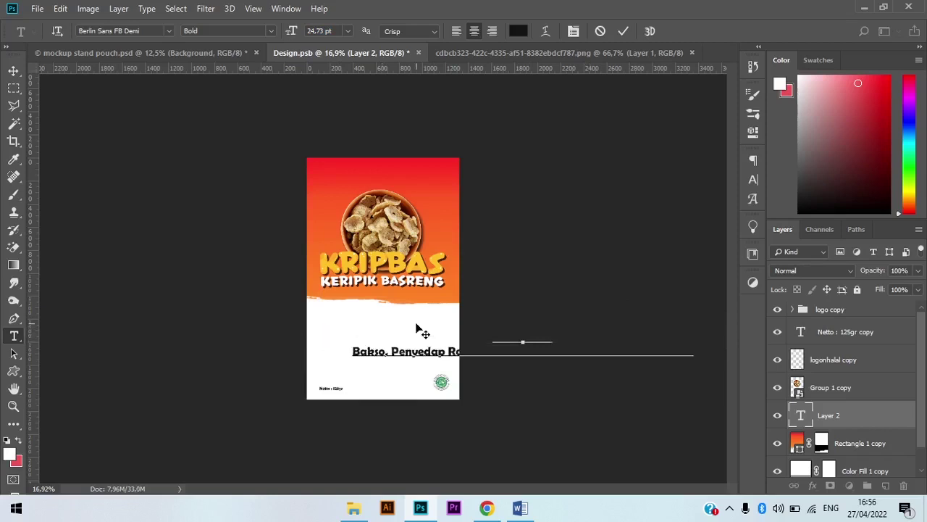
{"action": "left_click_drag", "start_coordinate": [565, 344], "coordinate": [430, 335]}
Step: Reduce the ingredients text to 17,73 pt and start a new line before "Minyak Goreng dan Daun Jeruk"
{"action": "key", "text": "ctrl+a"}
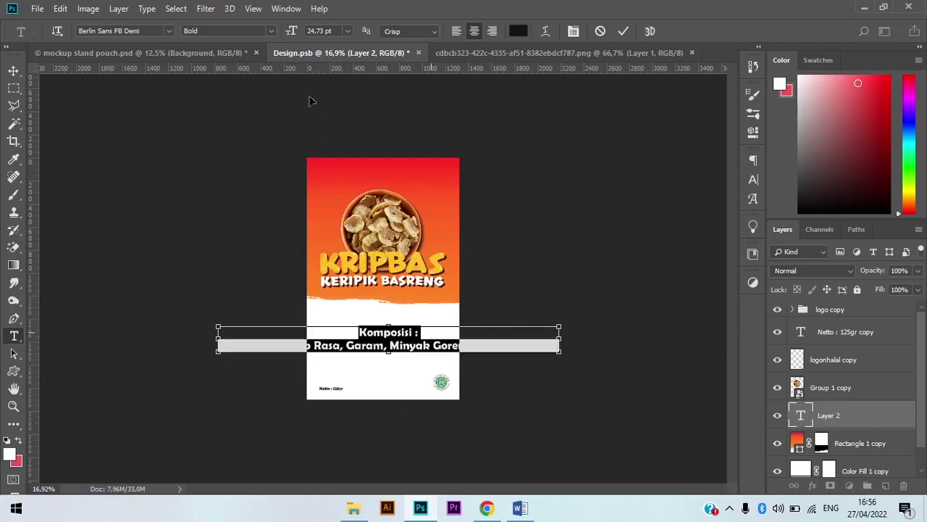
{"action": "left_click_drag", "start_coordinate": [291, 31], "coordinate": [287, 34]}
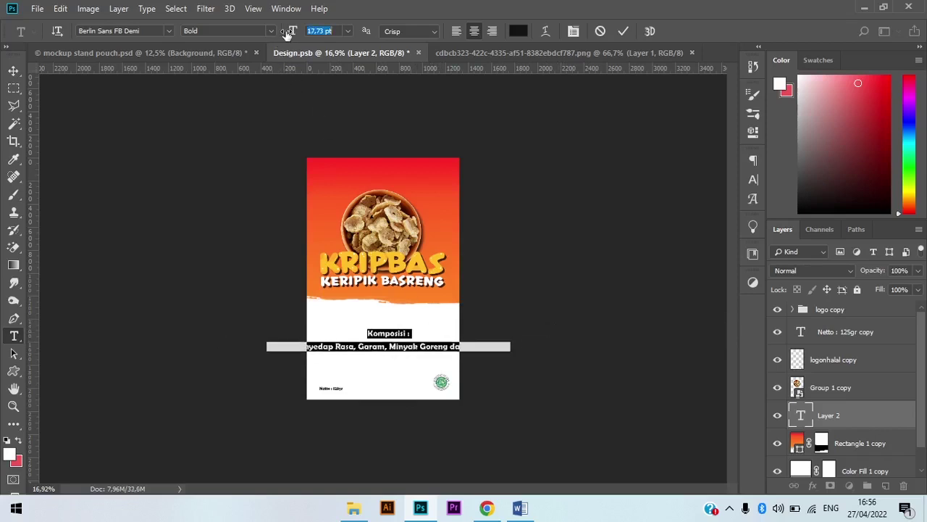
{"action": "scroll", "coordinate": [416, 348], "scroll_direction": "up", "scroll_amount": 3}
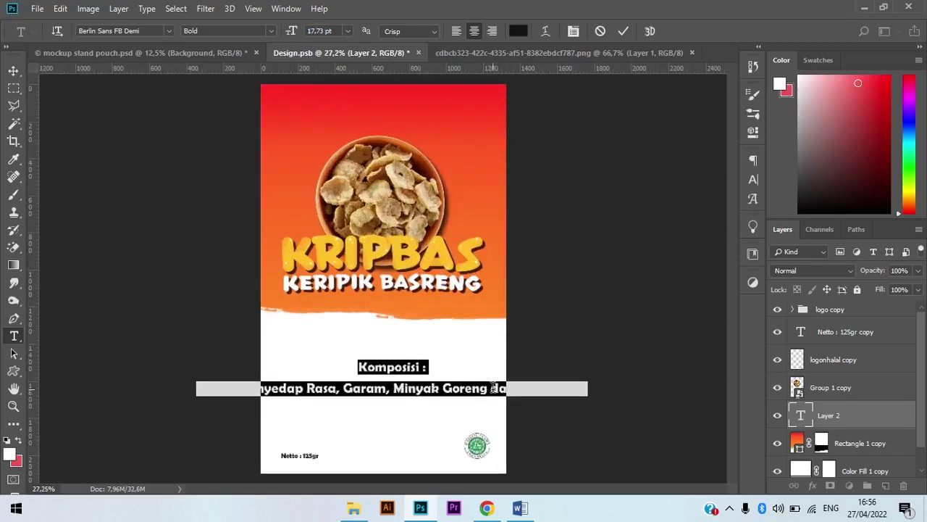
{"action": "left_click", "coordinate": [492, 388]}
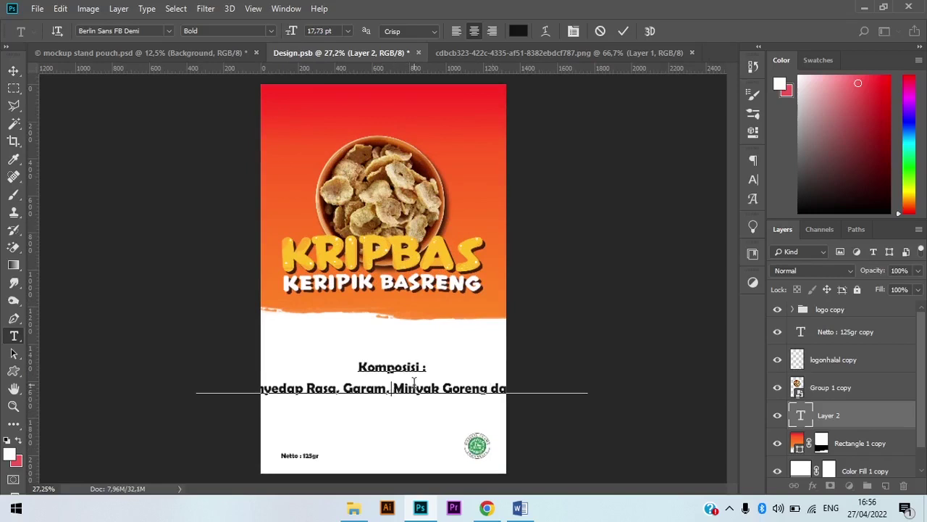
{"action": "key", "text": "Delete"}
{"action": "key", "text": "Return"}
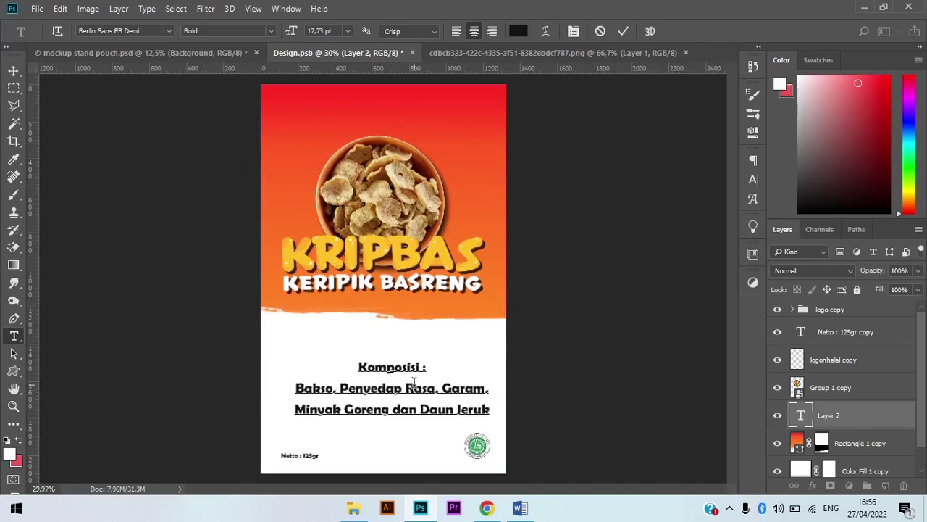
Step: Set the ingredients text to 13,73 pt with Auto leading and commit the text
{"action": "scroll", "coordinate": [414, 381], "scroll_direction": "up", "scroll_amount": 2}
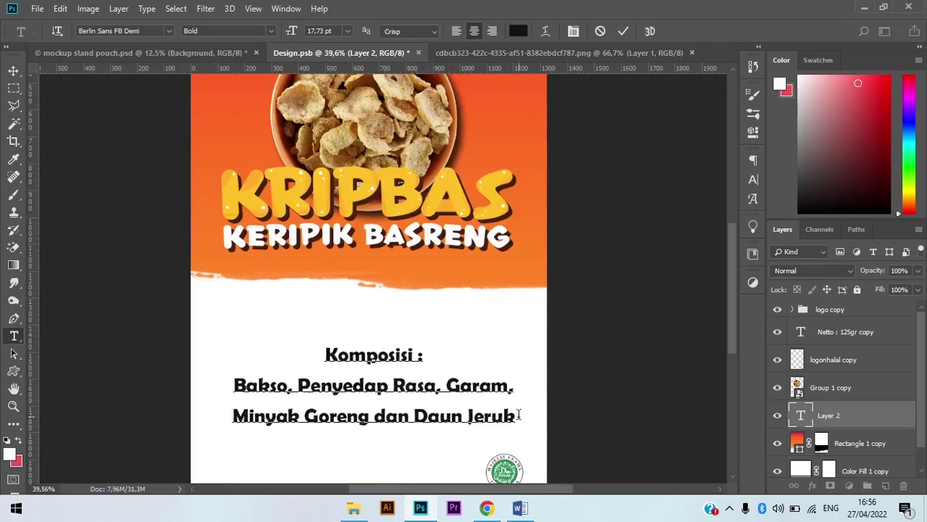
{"action": "left_click_drag", "start_coordinate": [518, 414], "coordinate": [255, 347]}
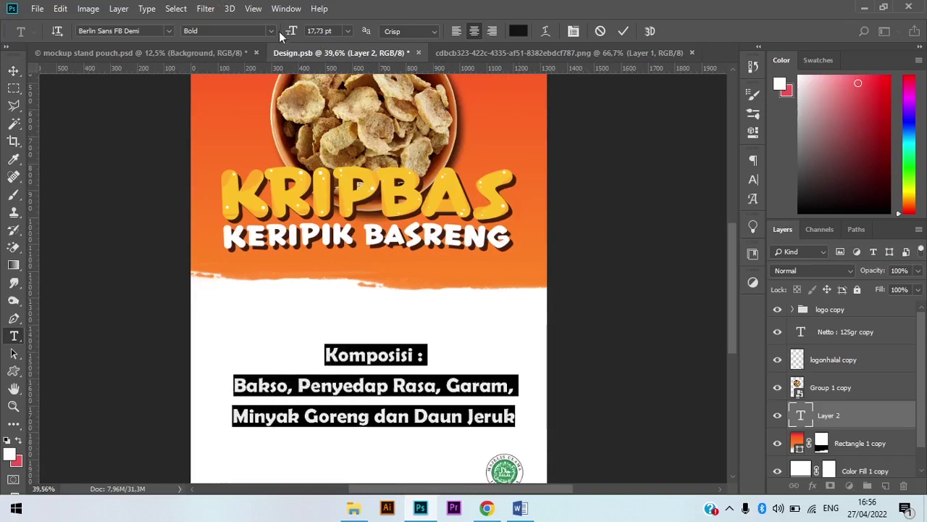
{"action": "left_click_drag", "start_coordinate": [289, 33], "coordinate": [286, 33]}
{"action": "left_click", "coordinate": [751, 179]}
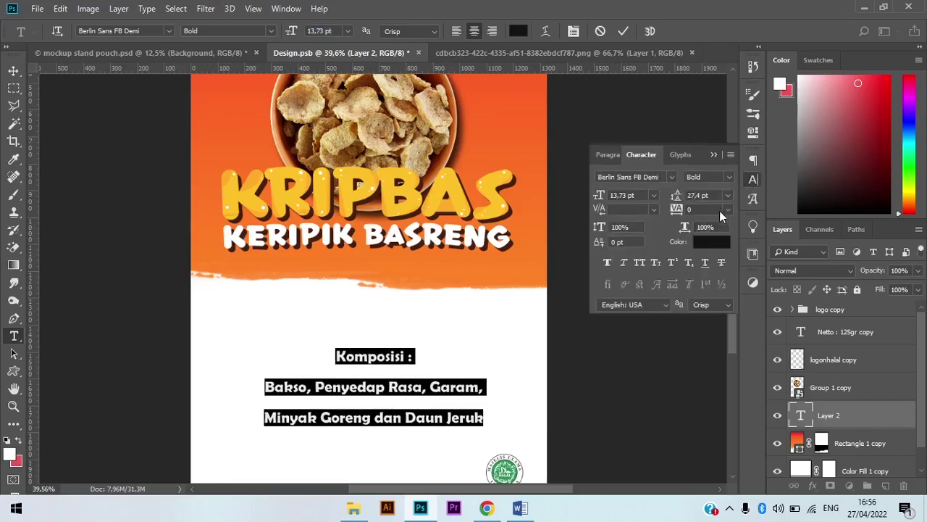
{"action": "left_click", "coordinate": [728, 195]}
{"action": "left_click", "coordinate": [710, 200]}
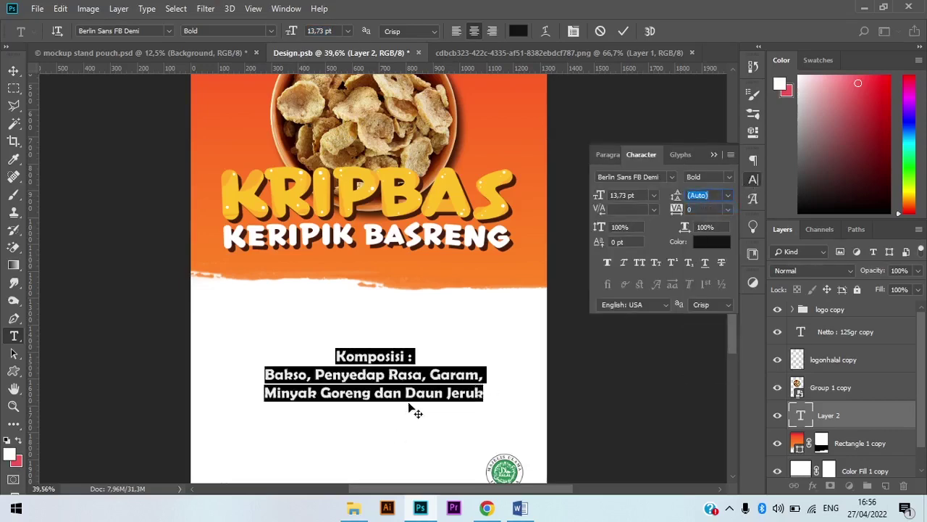
{"action": "left_click", "coordinate": [428, 391]}
{"action": "scroll", "coordinate": [432, 364], "scroll_direction": "down", "scroll_amount": 3}
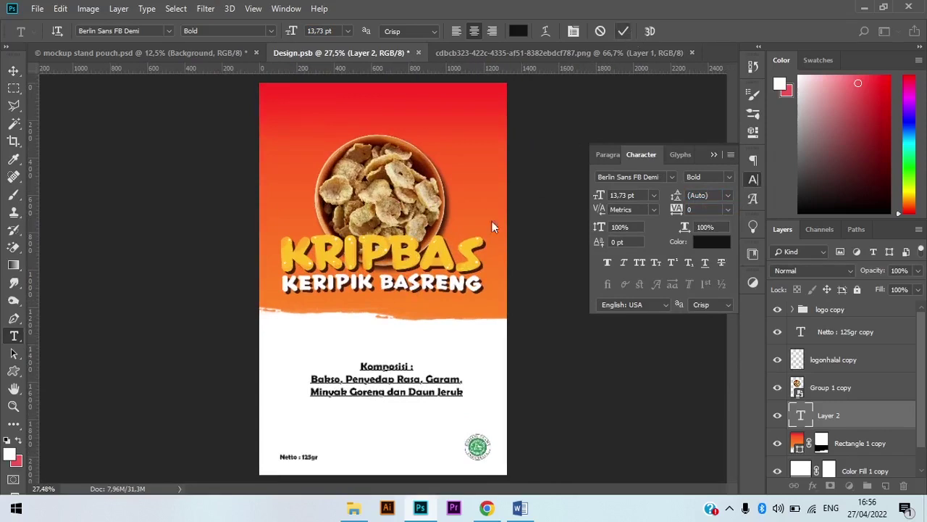
{"action": "left_click", "coordinate": [387, 337]}
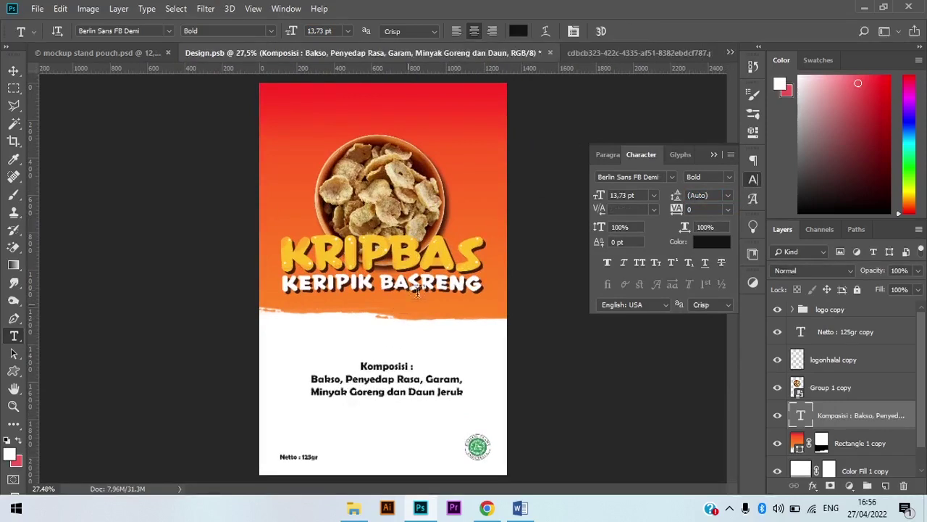
Step: Move the snack bowl image and the KRIPBAS logo down together to just above the ingredients text
{"action": "key", "text": "v"}
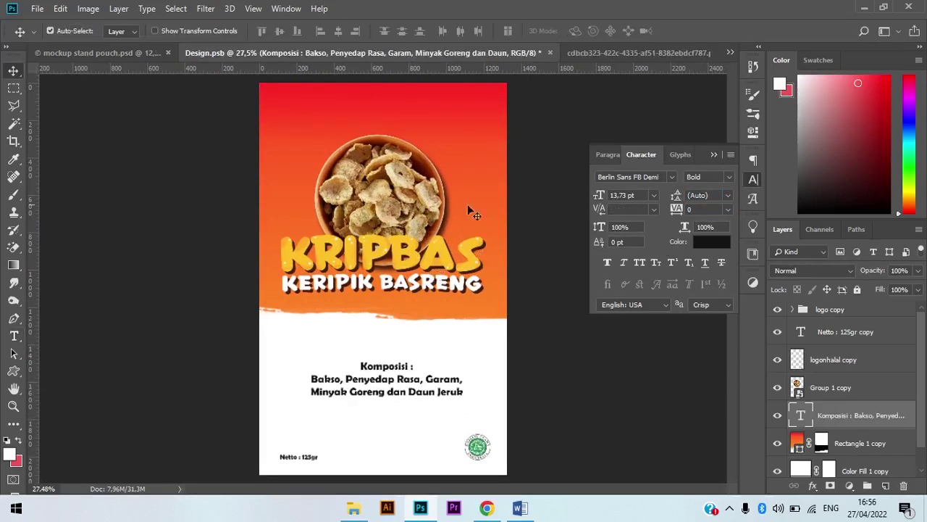
{"action": "left_click", "coordinate": [840, 387]}
{"action": "left_click", "coordinate": [714, 154]}
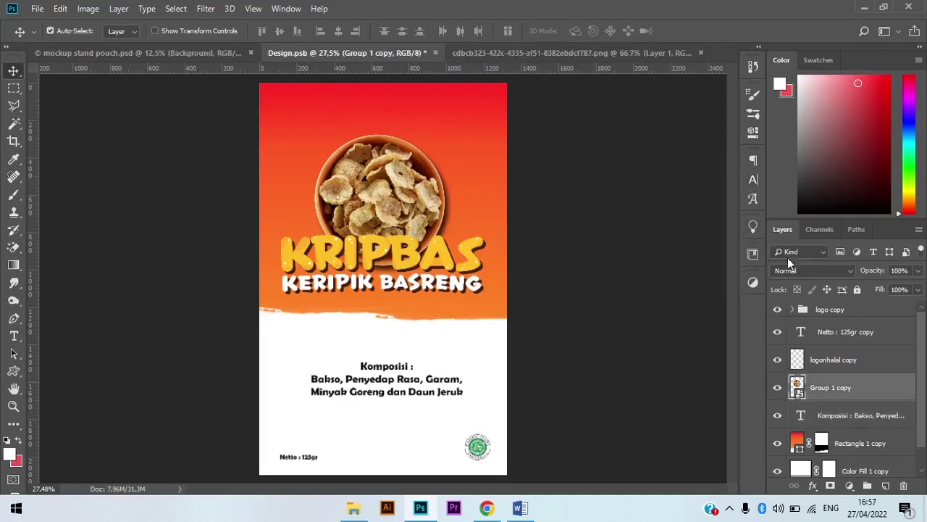
{"action": "left_click_drag", "start_coordinate": [418, 226], "coordinate": [407, 255]}
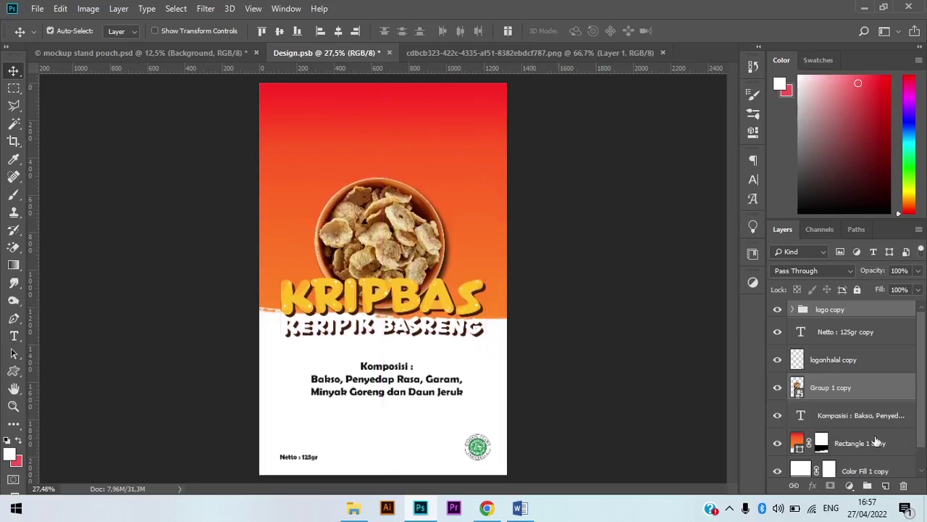
Step: Shift the orange gradient background down behind the logo and stretch its upper edge to cover the white gap at the top of the design
{"action": "mouse_move", "coordinate": [456, 199]}
{"action": "left_mouse_down"}
{"action": "mouse_move", "coordinate": [457, 229]}
{"action": "mouse_move", "coordinate": [455, 215]}
{"action": "left_mouse_up"}
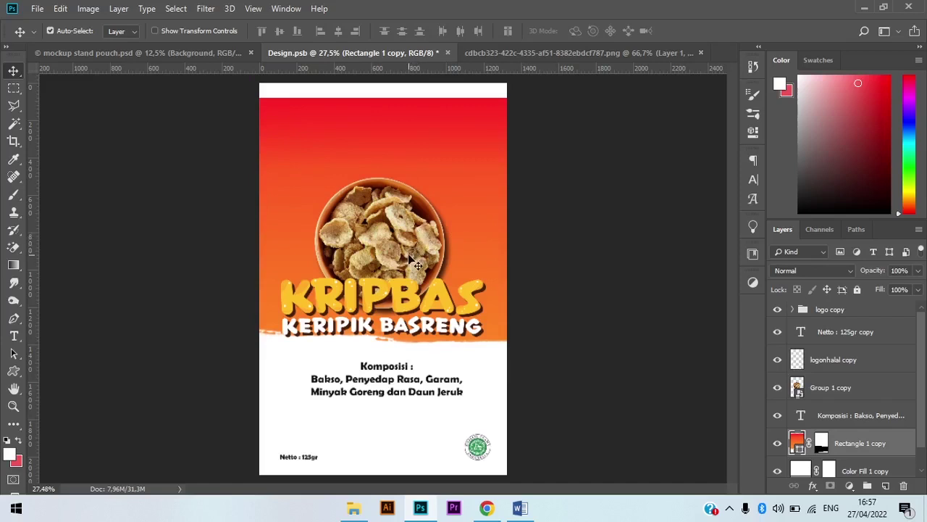
{"action": "scroll", "coordinate": [376, 167], "scroll_direction": "down", "scroll_amount": 3}
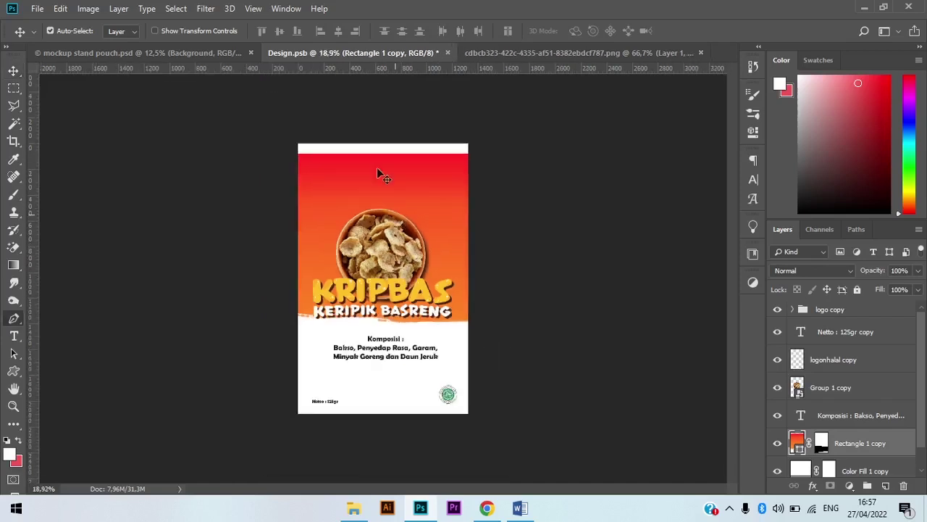
{"action": "key", "text": "p"}
{"action": "left_click_drag", "start_coordinate": [259, 127], "coordinate": [472, 144]}
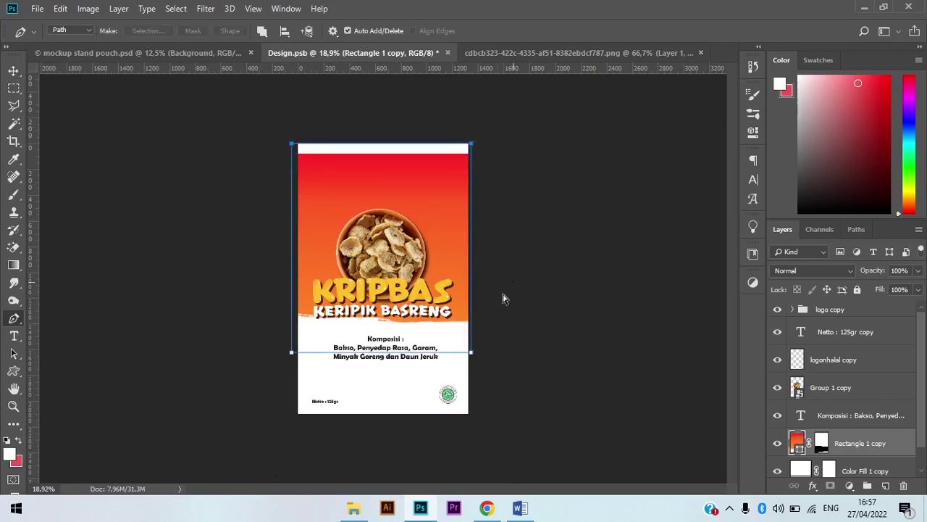
{"action": "key", "text": "Return"}
{"action": "scroll", "coordinate": [405, 339], "scroll_direction": "up", "scroll_amount": 3}
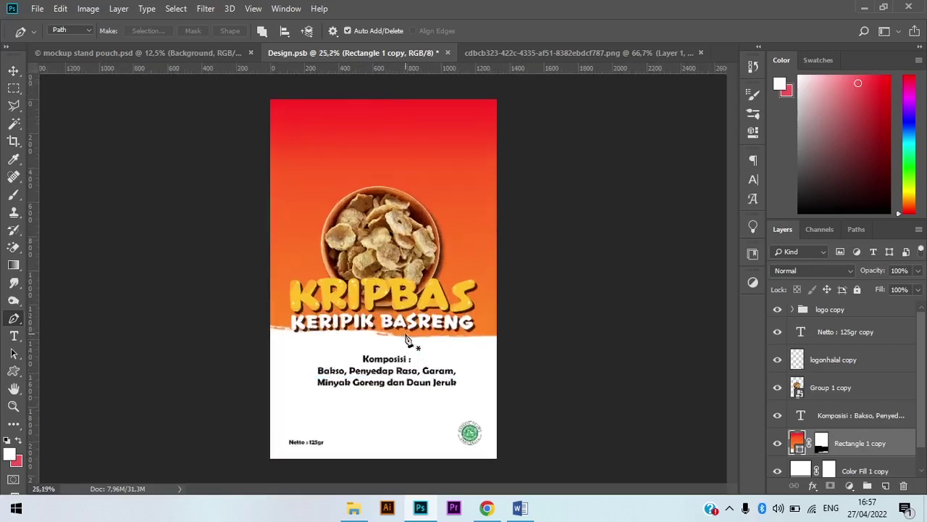
{"action": "scroll", "coordinate": [303, 226], "scroll_direction": "up", "scroll_amount": 2}
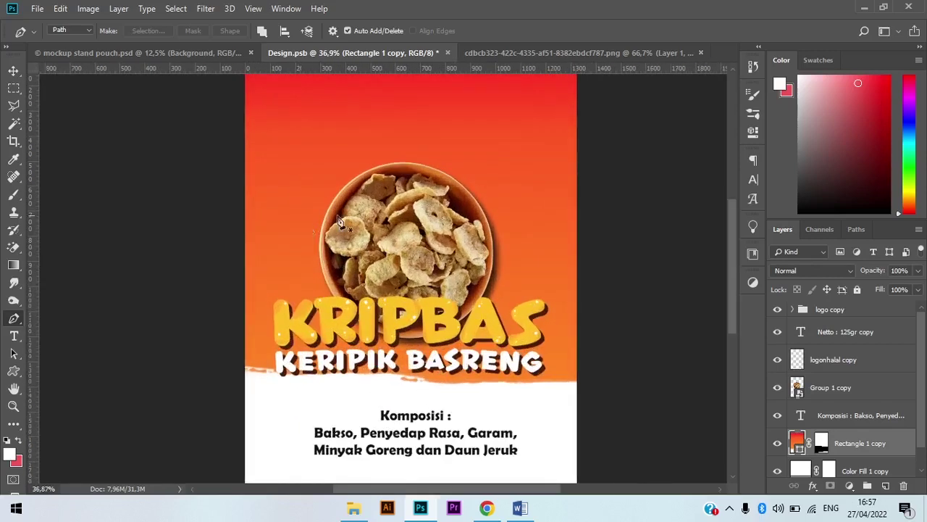
{"action": "left_click", "coordinate": [294, 209]}
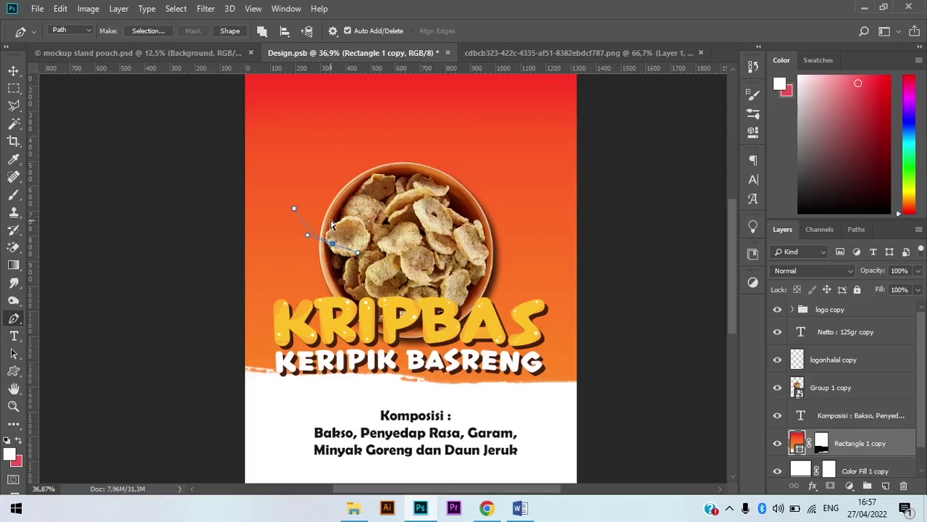
{"action": "key", "text": "ctrl+z"}
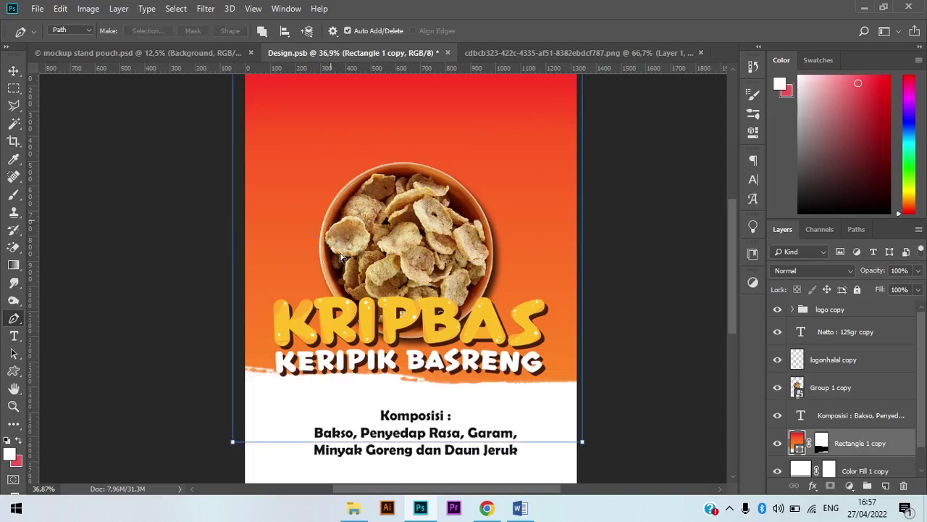
{"action": "scroll", "coordinate": [386, 382], "scroll_direction": "down", "scroll_amount": 1}
{"action": "key", "text": "v"}
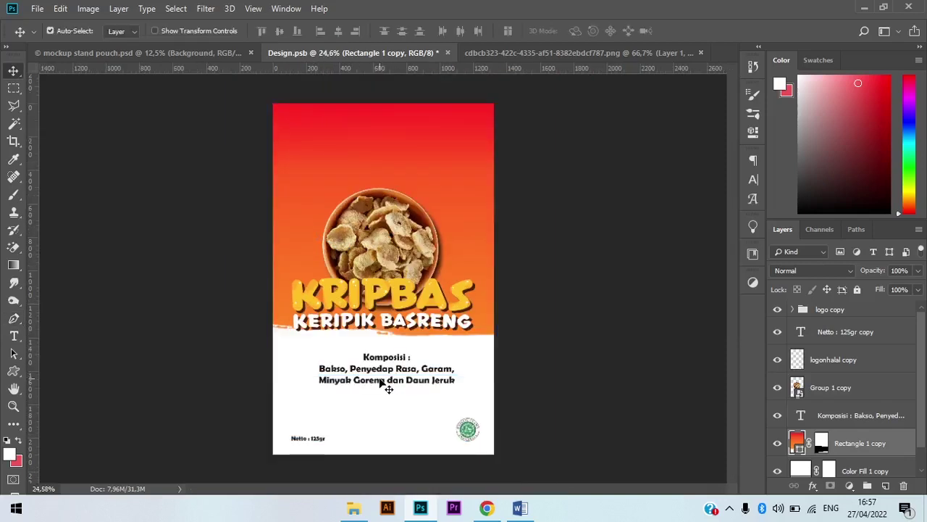
Step: Switch to konsep packaging.docx in Word to check the remaining label information, and return to the Photoshop design
{"action": "left_click", "coordinate": [381, 382]}
{"action": "scroll", "coordinate": [383, 383], "scroll_direction": "up", "scroll_amount": 1}
{"action": "scroll", "coordinate": [384, 386], "scroll_direction": "down", "scroll_amount": 2}
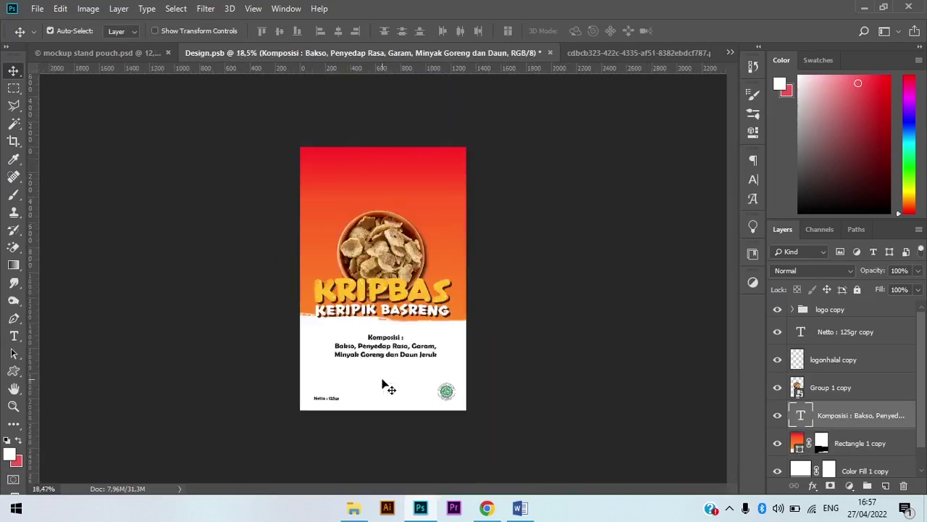
{"action": "scroll", "coordinate": [383, 384], "scroll_direction": "up", "scroll_amount": 1}
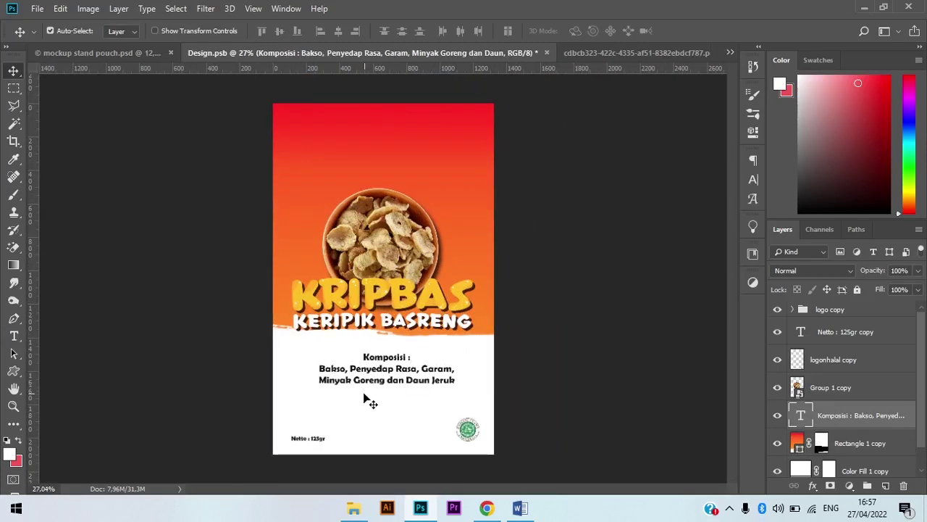
{"action": "scroll", "coordinate": [364, 404], "scroll_direction": "up", "scroll_amount": 1}
{"action": "key", "text": "alt+Tab"}
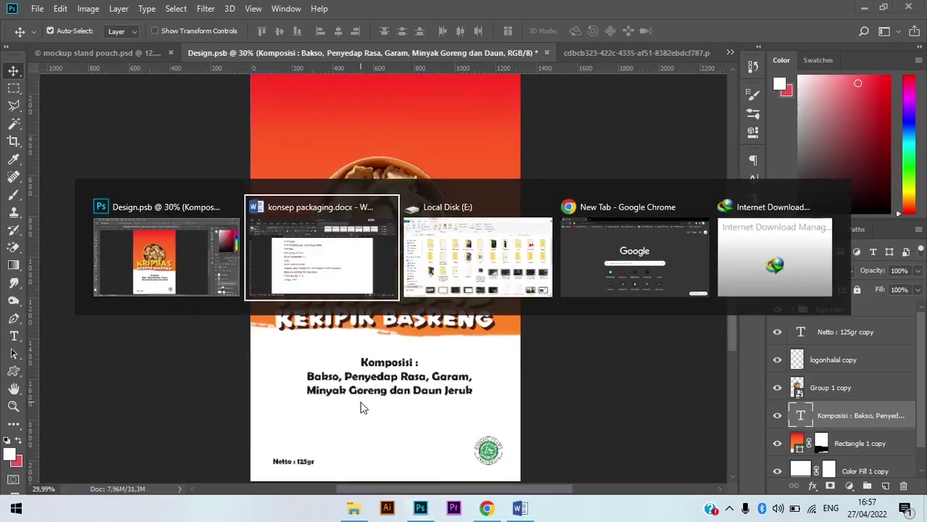
{"action": "left_click", "coordinate": [267, 344]}
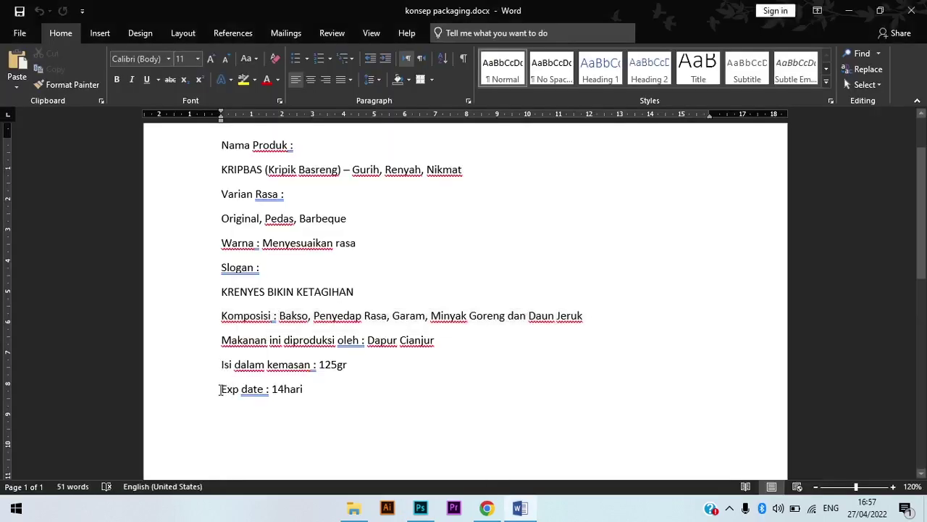
{"action": "key", "text": "alt+Tab"}
Step: Move the Netto : 125gr label near the bottom of the design, lined up with the left edge of the ingredients text
{"action": "scroll", "coordinate": [362, 461], "scroll_direction": "up", "scroll_amount": 4}
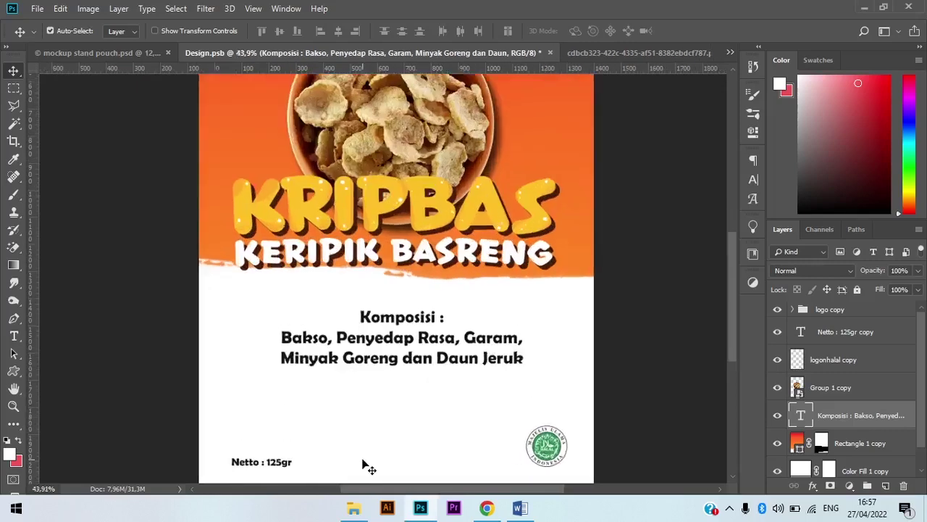
{"action": "left_click_drag", "start_coordinate": [287, 447], "coordinate": [292, 307]}
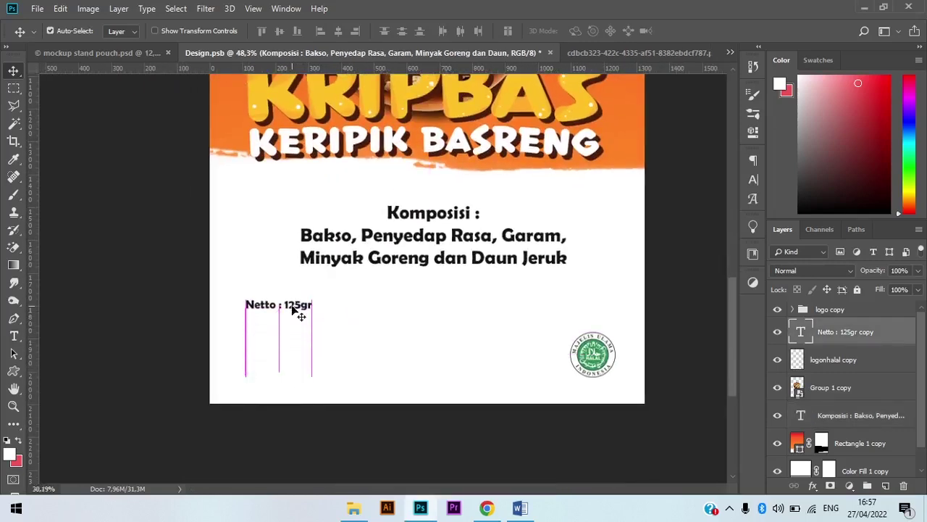
{"action": "scroll", "coordinate": [292, 307], "scroll_direction": "down", "scroll_amount": 4}
{"action": "left_click_drag", "start_coordinate": [321, 389], "coordinate": [427, 381]}
{"action": "left_click_drag", "start_coordinate": [441, 384], "coordinate": [333, 426]}
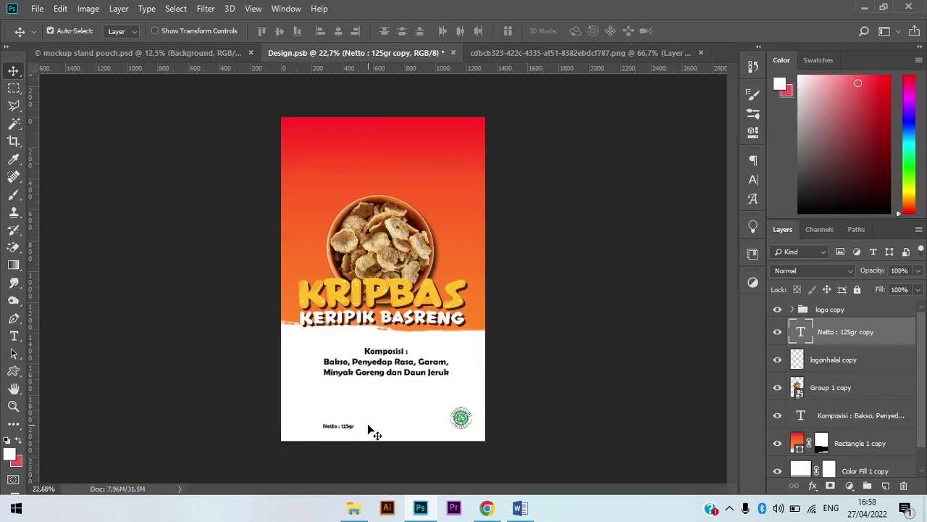
Step: Add the text "EXP DATE :" at 8,73 pt near the lower left of the design, slightly above the Netto label
{"action": "scroll", "coordinate": [319, 370], "scroll_direction": "up", "scroll_amount": 2}
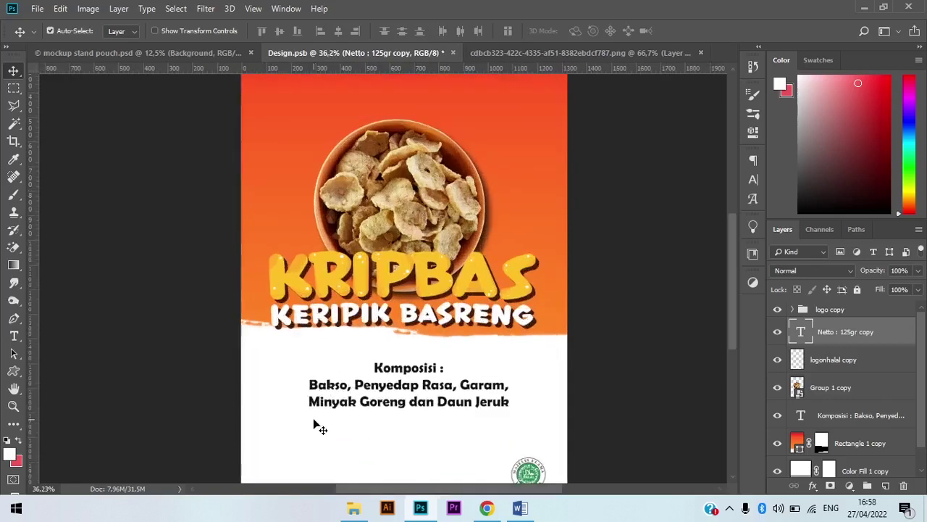
{"action": "scroll", "coordinate": [315, 425], "scroll_direction": "down", "scroll_amount": 2}
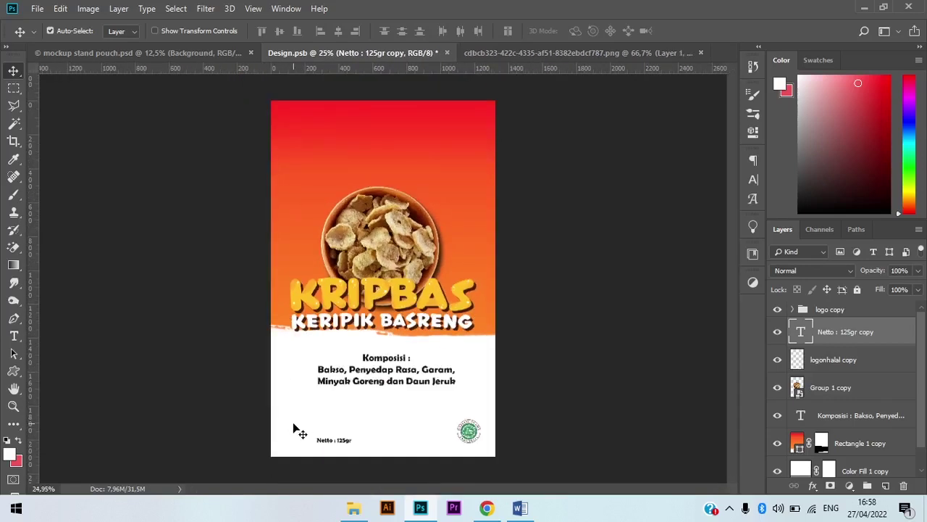
{"action": "scroll", "coordinate": [293, 426], "scroll_direction": "up", "scroll_amount": 2}
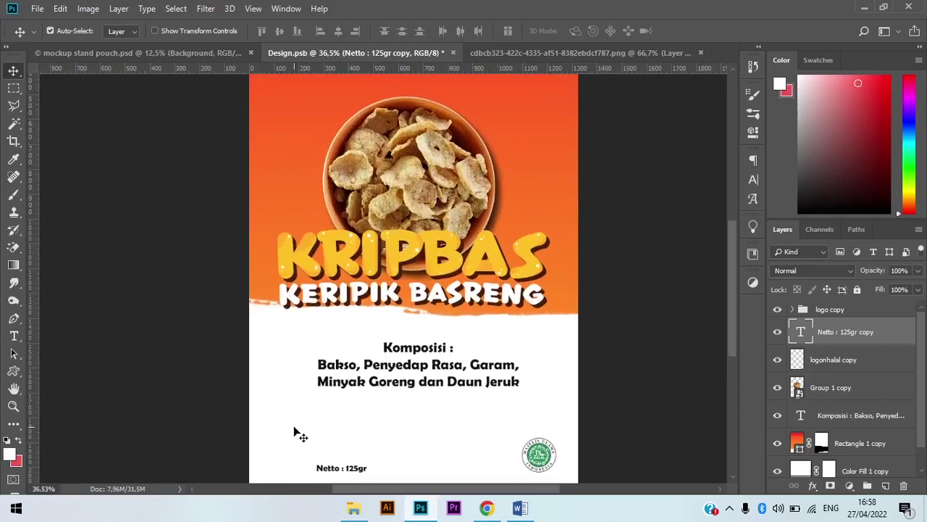
{"action": "scroll", "coordinate": [291, 459], "scroll_direction": "up", "scroll_amount": 1}
{"action": "scroll", "coordinate": [294, 460], "scroll_direction": "up", "scroll_amount": 1}
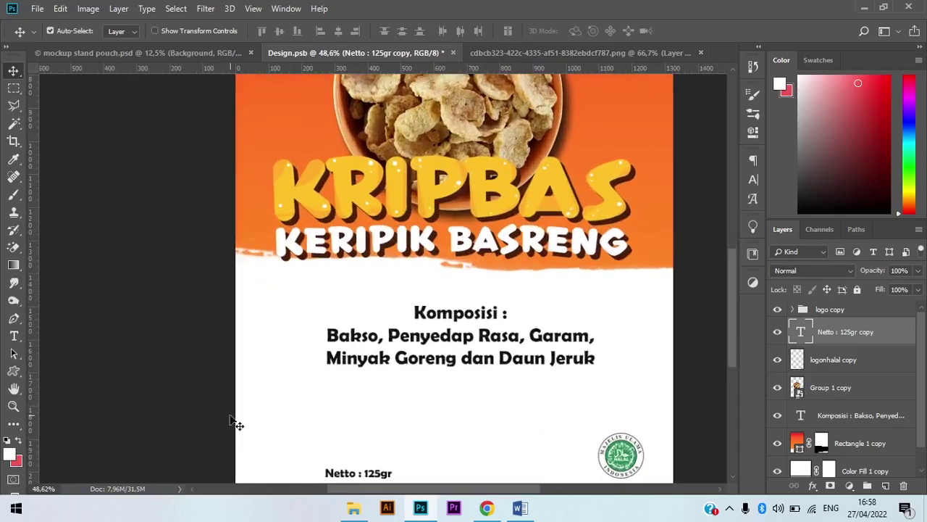
{"action": "key", "text": "t"}
{"action": "left_click", "coordinate": [276, 434]}
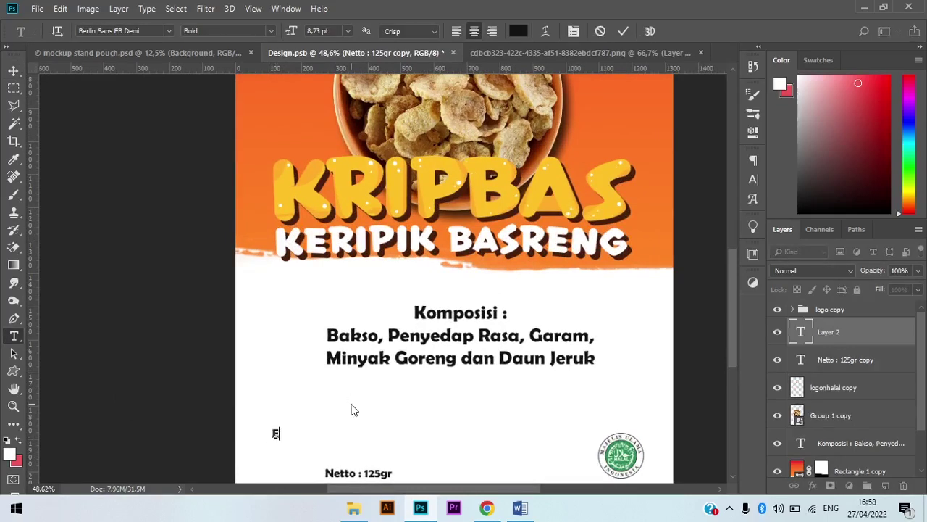
{"action": "type", "text": "EXP DATE :"}
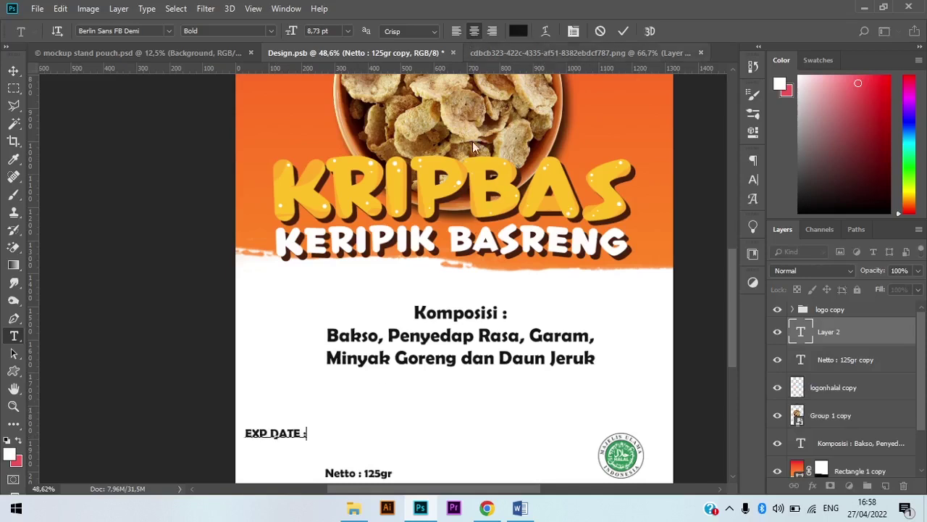
{"action": "left_click", "coordinate": [13, 70]}
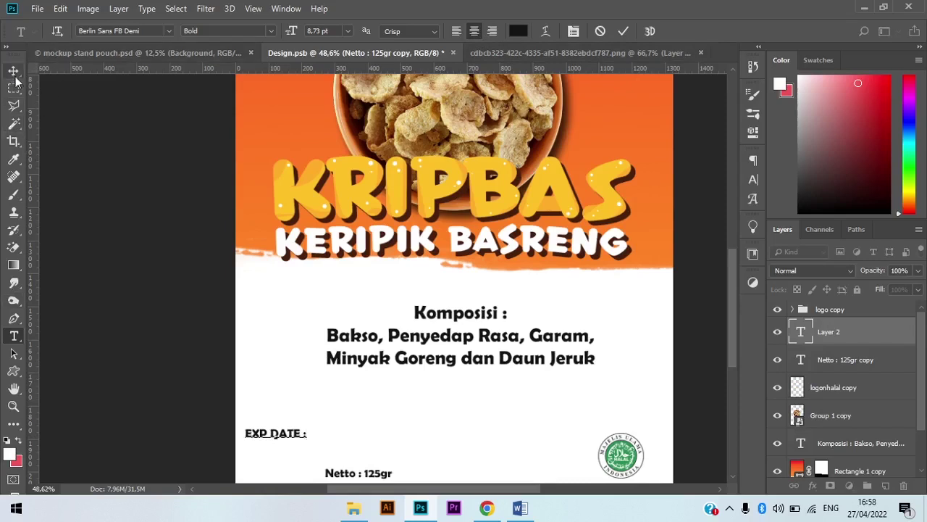
{"action": "left_click_drag", "start_coordinate": [283, 432], "coordinate": [310, 449]}
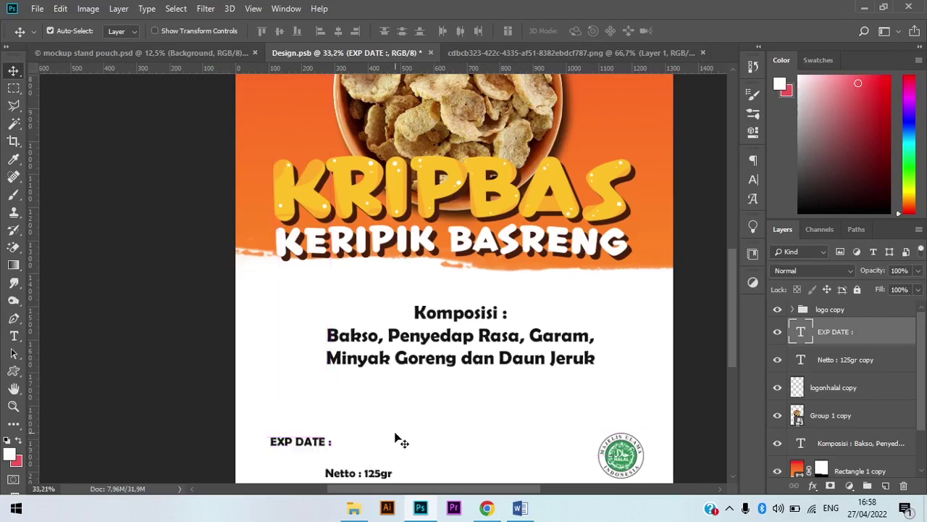
Step: Move the Netto : 125gr label up beneath the ingredients text and hide its layer
{"action": "key", "text": "ctrl+0"}
{"action": "left_click_drag", "start_coordinate": [390, 463], "coordinate": [413, 420]}
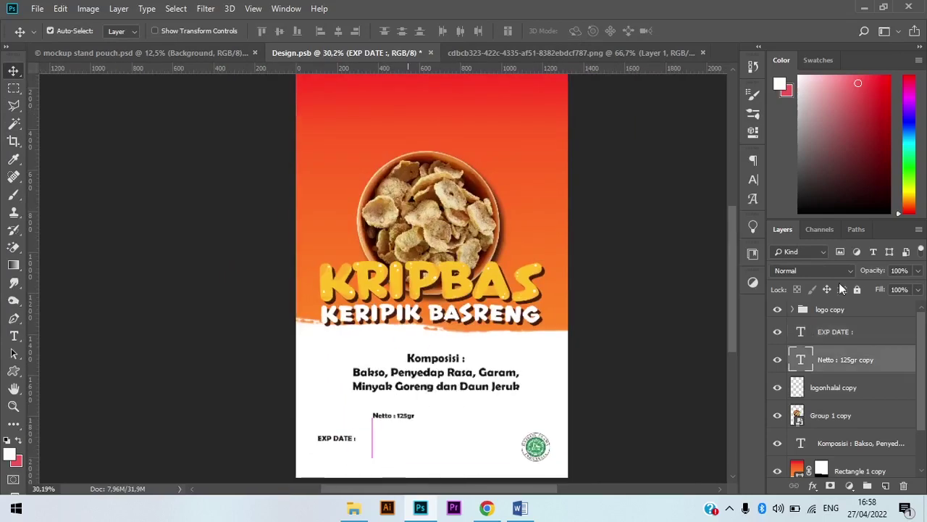
{"action": "left_click", "coordinate": [777, 360]}
Step: Draw a rectangle of about 338 × 80 px over the EXP DATE : text using the Rectangle tool
{"action": "scroll", "coordinate": [314, 454], "scroll_direction": "up", "scroll_amount": 1}
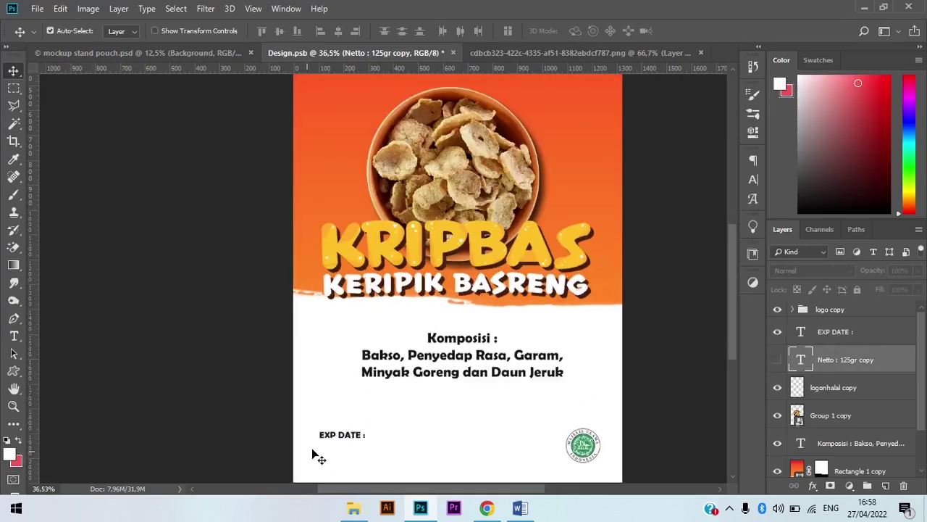
{"action": "left_click", "coordinate": [339, 439]}
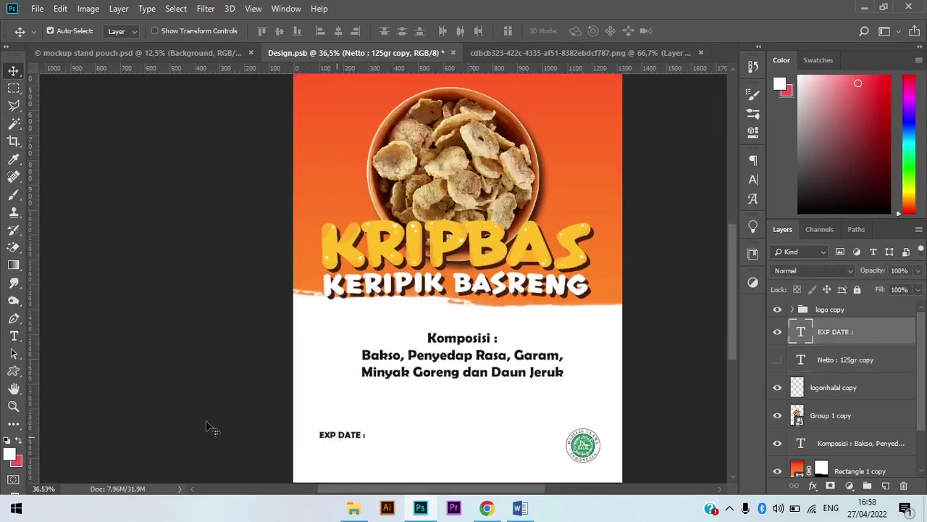
{"action": "left_click", "coordinate": [11, 372]}
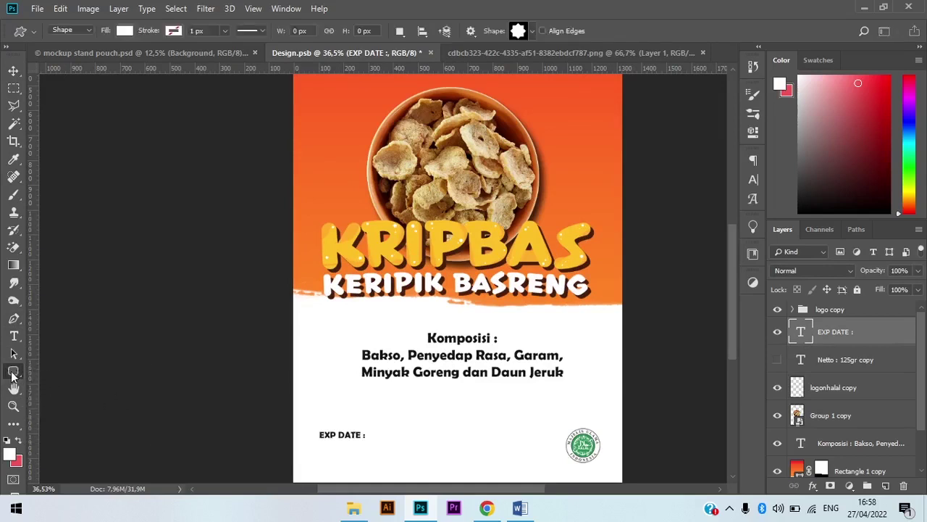
{"action": "right_click", "coordinate": [13, 373]}
{"action": "left_click", "coordinate": [48, 378]}
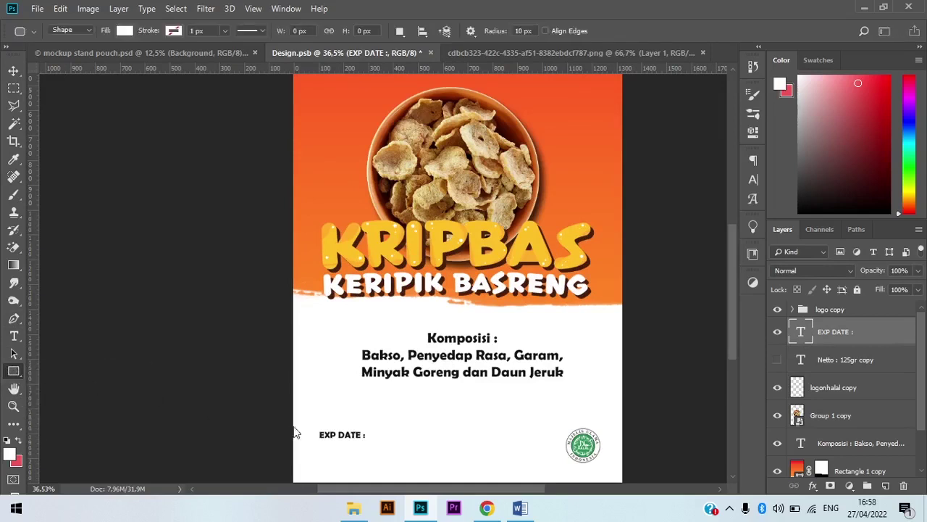
{"action": "left_click_drag", "start_coordinate": [316, 435], "coordinate": [401, 455]}
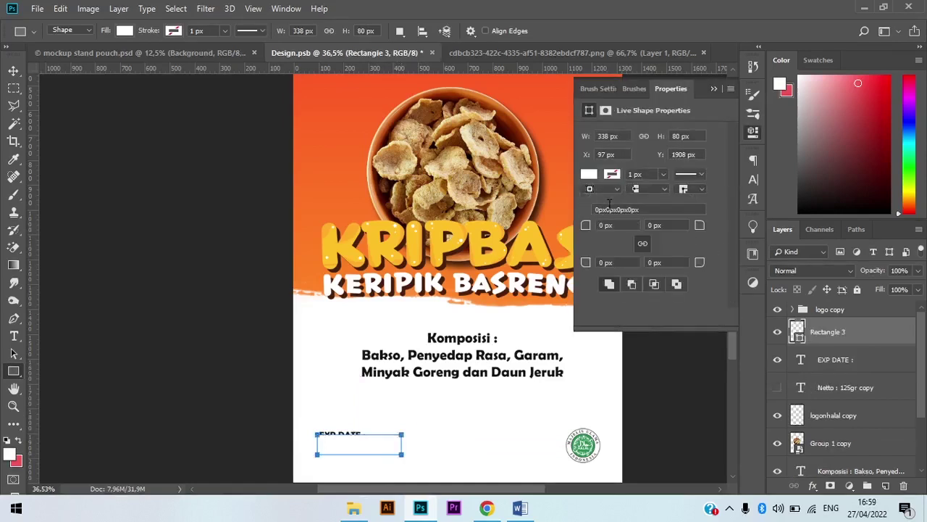
Step: Remove the rectangle's fill and give it a black stroke
{"action": "left_click", "coordinate": [588, 174]}
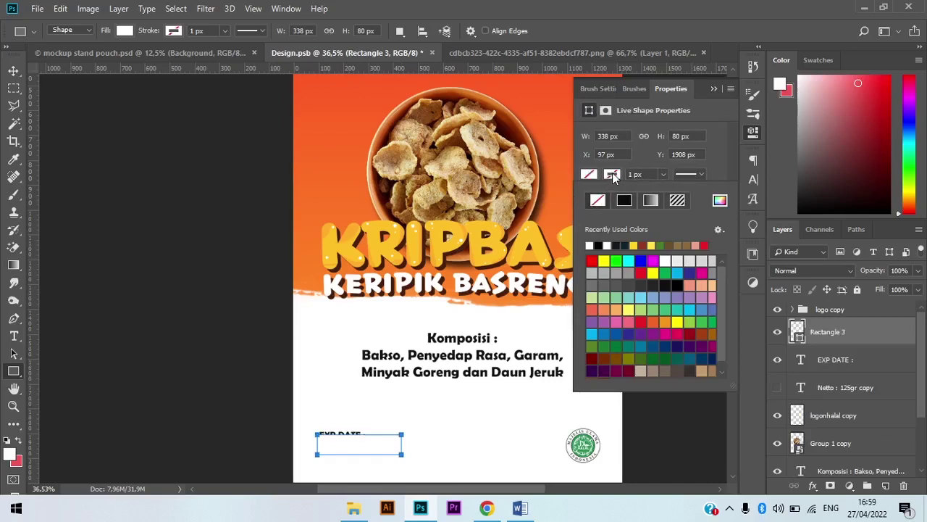
{"action": "left_click", "coordinate": [612, 174]}
{"action": "left_click", "coordinate": [599, 245]}
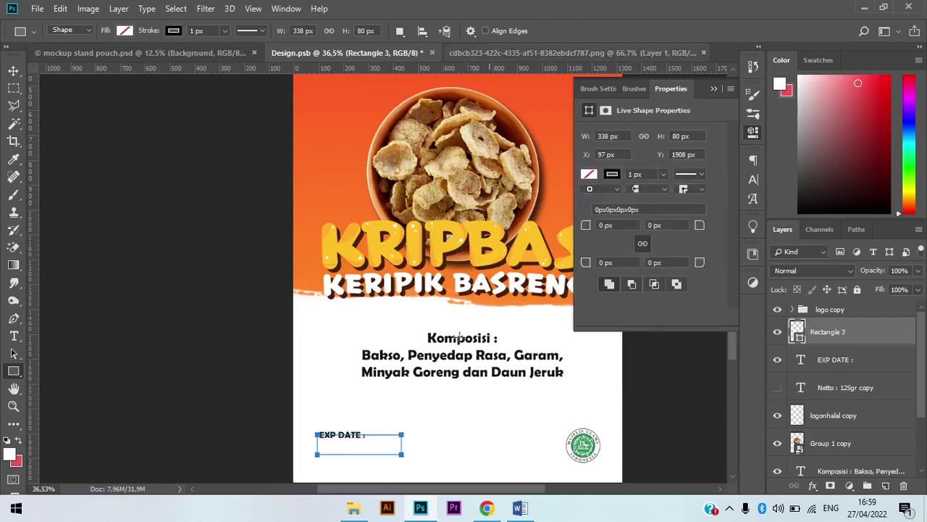
{"action": "scroll", "coordinate": [363, 470], "scroll_direction": "up", "scroll_amount": 3}
{"action": "scroll", "coordinate": [331, 440], "scroll_direction": "up", "scroll_amount": 4}
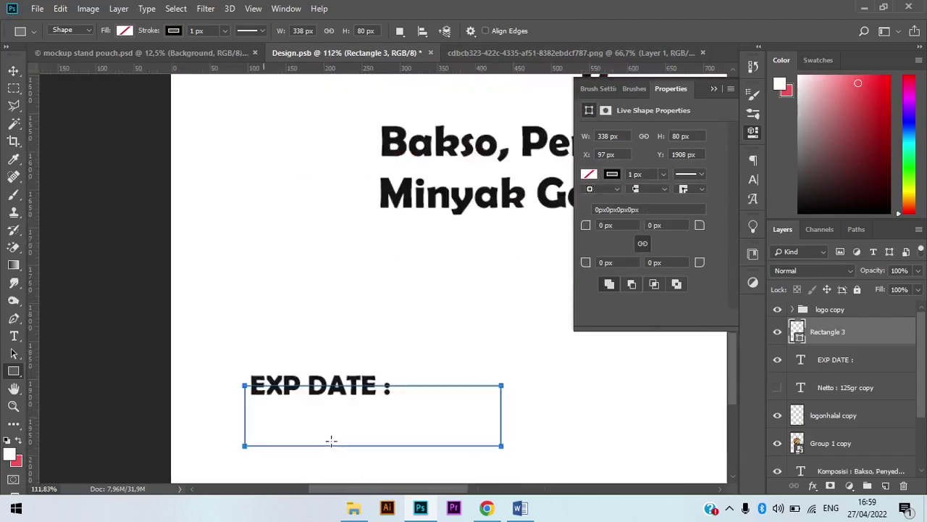
Step: Shift the EXP DATE : text slightly right along the rectangle's upper edge and set the rectangle's stroke width to 4 px
{"action": "key", "text": "v"}
{"action": "left_click_drag", "start_coordinate": [335, 387], "coordinate": [337, 387]}
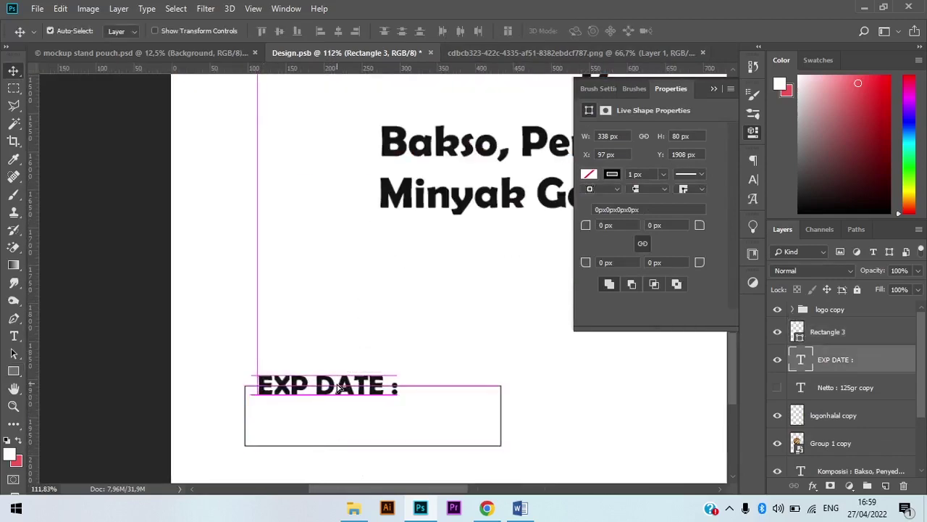
{"action": "left_click", "coordinate": [843, 332]}
{"action": "key", "text": "u"}
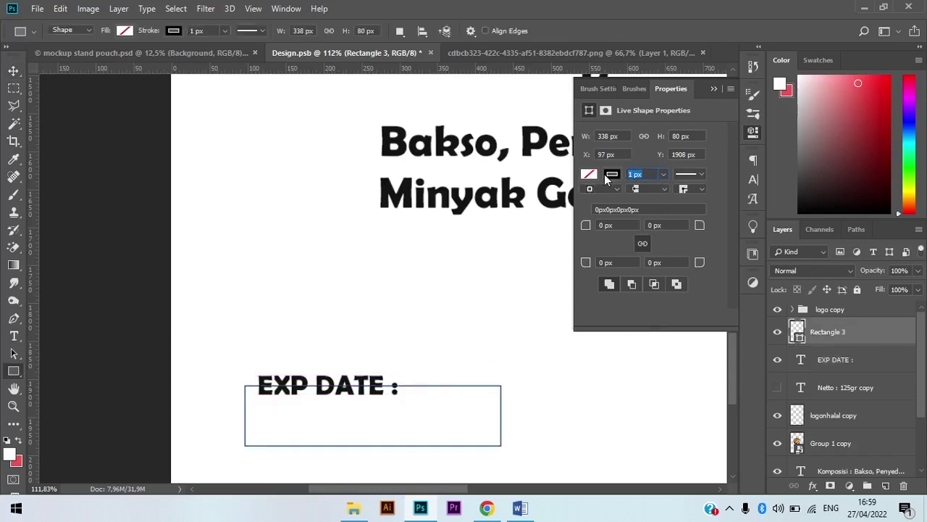
{"action": "type", "text": "4"}
{"action": "key", "text": "Return"}
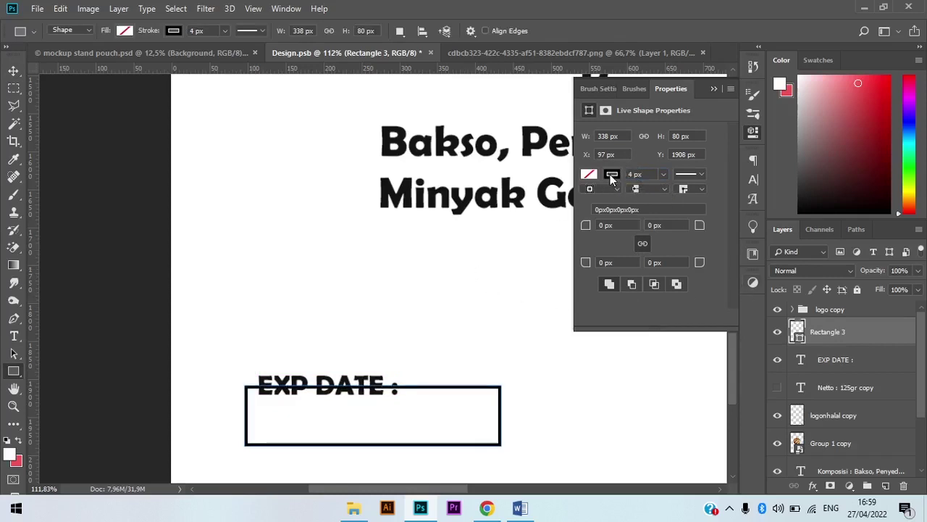
Step: Recolour the rectangle's stroke to #141414 by sampling the EXP DATE : text colour
{"action": "left_click", "coordinate": [612, 176]}
{"action": "left_click", "coordinate": [719, 200]}
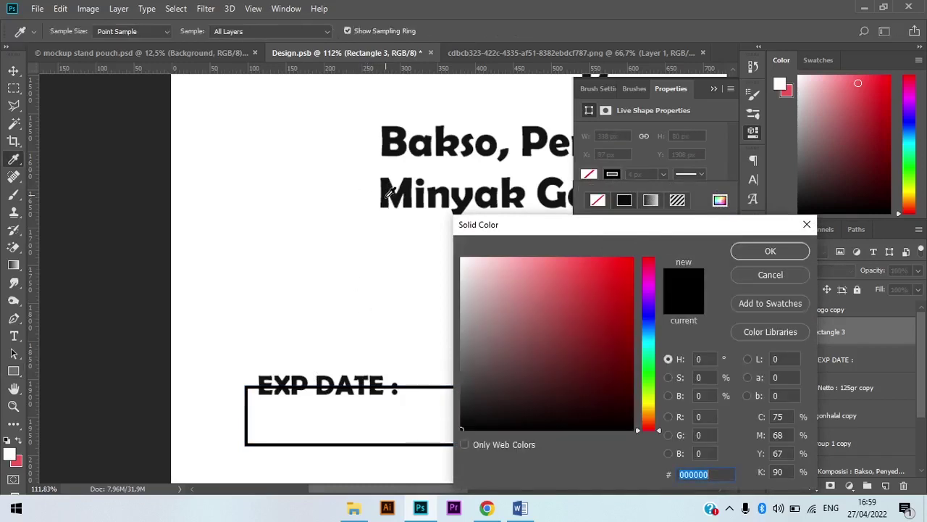
{"action": "left_click", "coordinate": [364, 380]}
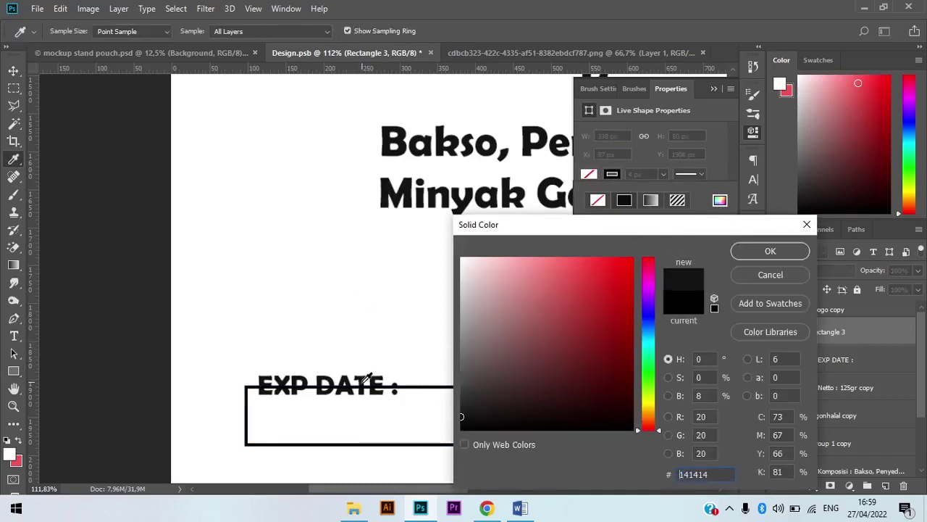
{"action": "left_click", "coordinate": [751, 252]}
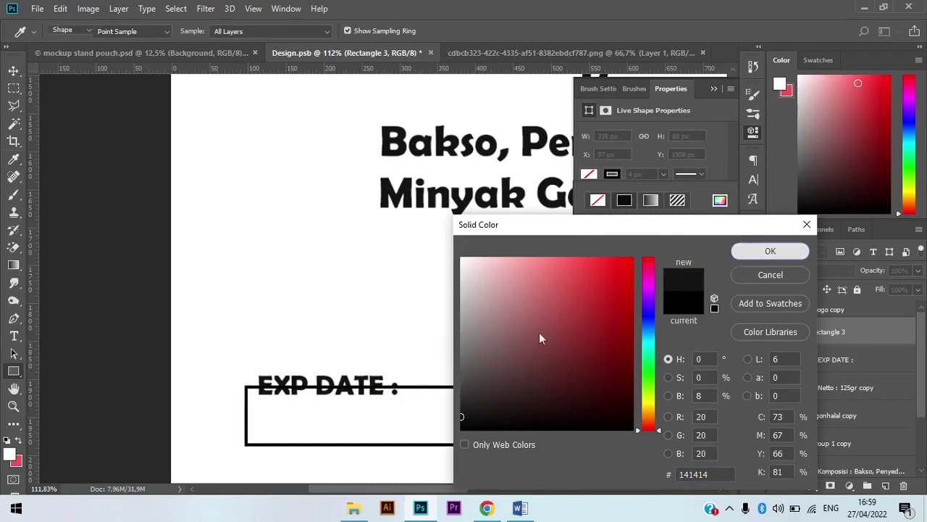
{"action": "key", "text": "Escape"}
{"action": "key", "text": "v"}
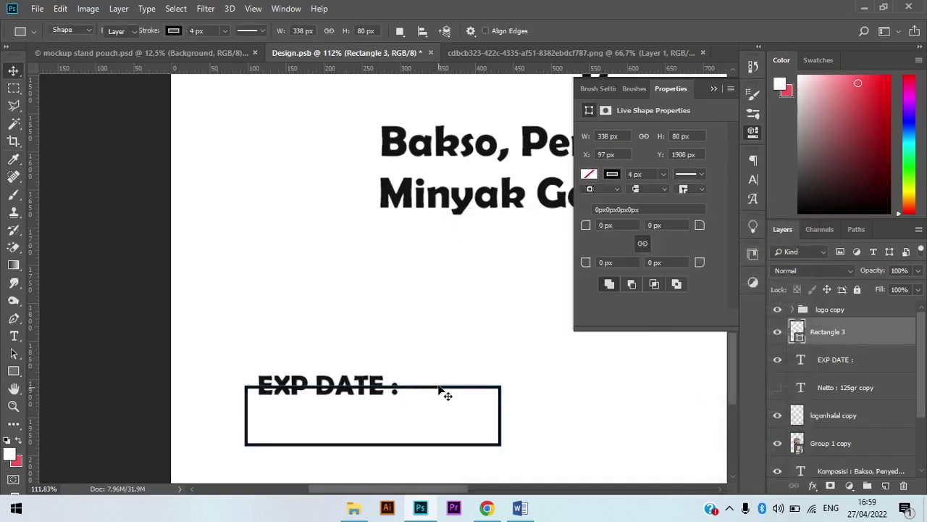
Step: Add a layer mask to the rectangle and mask out the part of its border running behind the EXP DATE : text
{"action": "left_click", "coordinate": [830, 485]}
{"action": "left_click", "coordinate": [13, 88]}
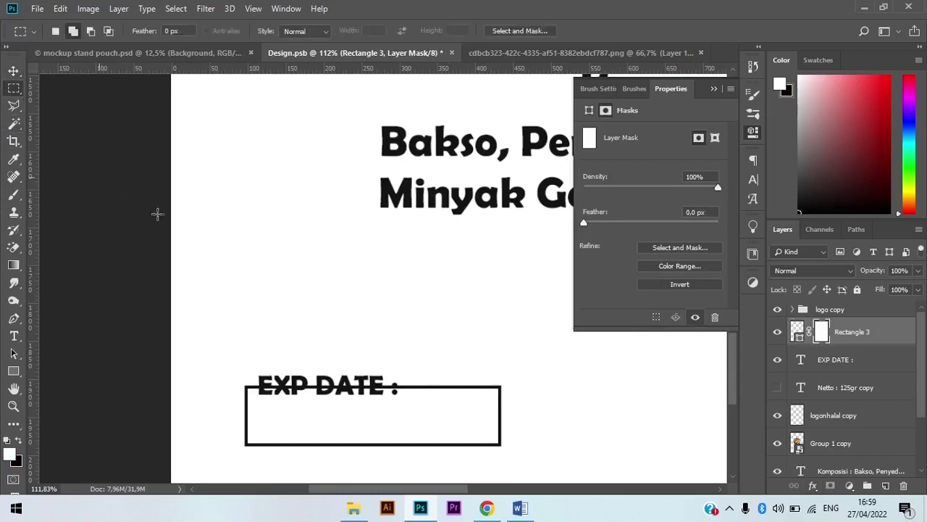
{"action": "left_click_drag", "start_coordinate": [253, 370], "coordinate": [406, 397]}
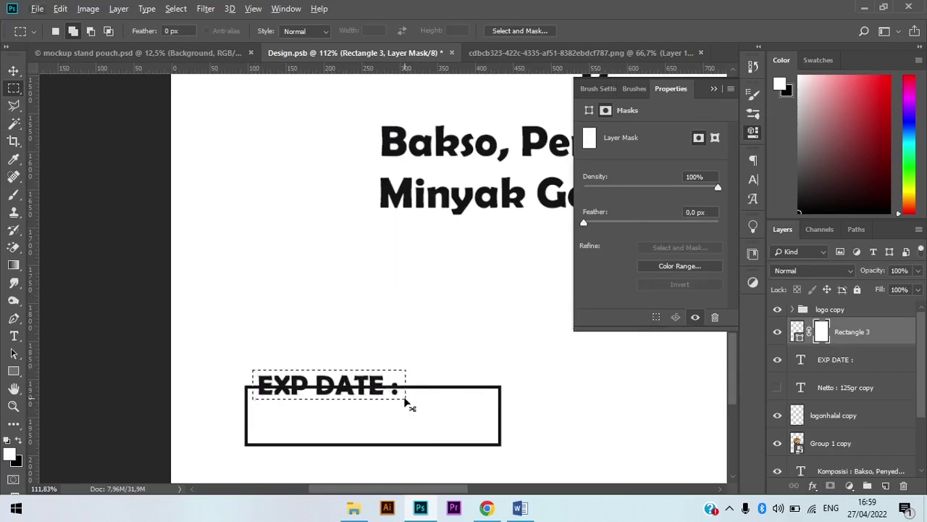
{"action": "key", "text": "ctrl+BackSpace"}
{"action": "key", "text": "ctrl+d"}
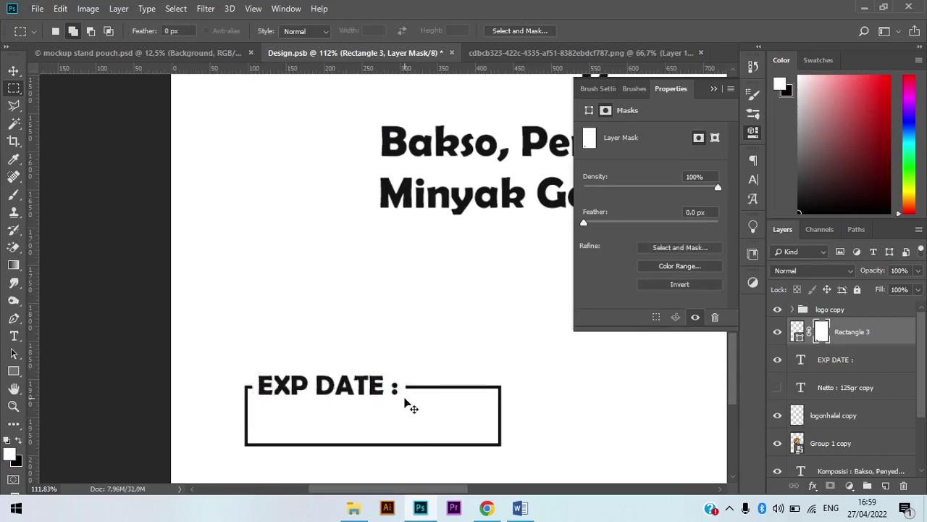
Step: Group the masked rectangle with the EXP DATE : text and name the group exp
{"action": "scroll", "coordinate": [405, 397], "scroll_direction": "down", "scroll_amount": 3}
{"action": "scroll", "coordinate": [405, 397], "scroll_direction": "down", "scroll_amount": 3}
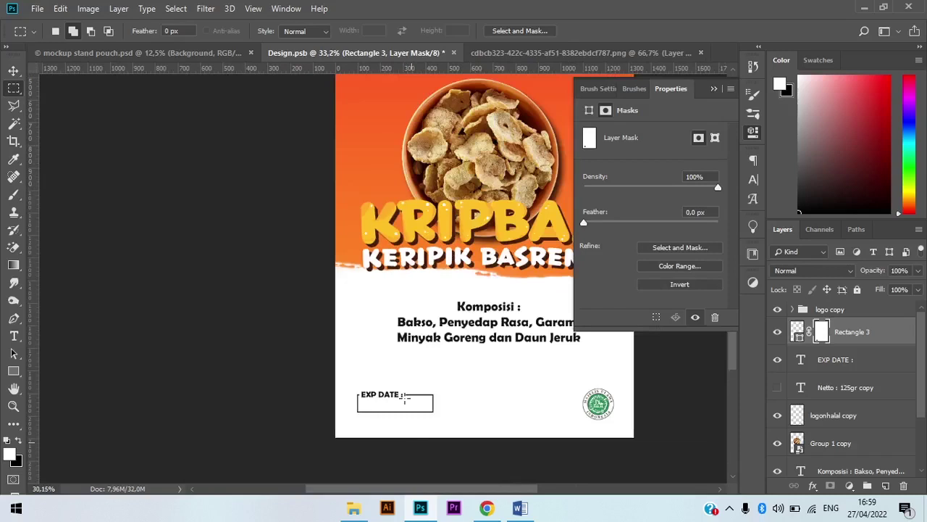
{"action": "scroll", "coordinate": [405, 398], "scroll_direction": "up", "scroll_amount": 1}
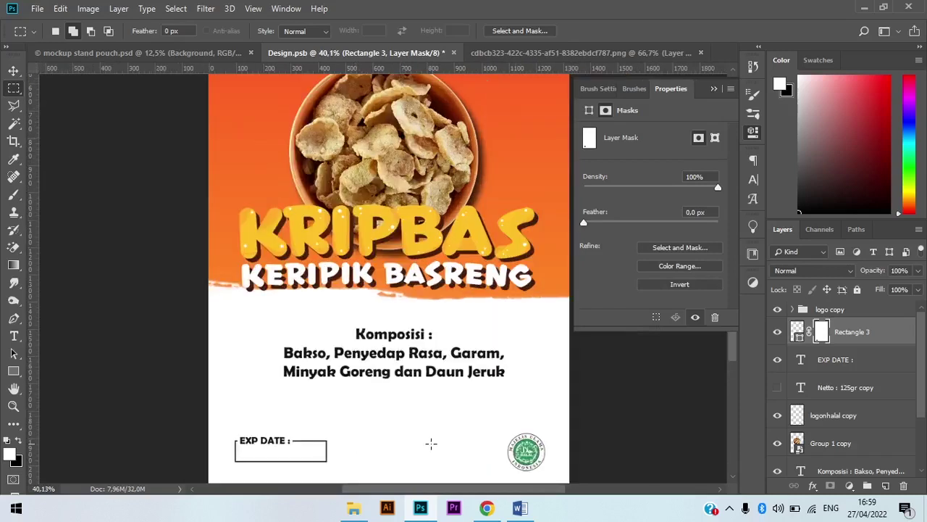
{"action": "key", "text": "v"}
{"action": "left_click", "coordinate": [713, 88]}
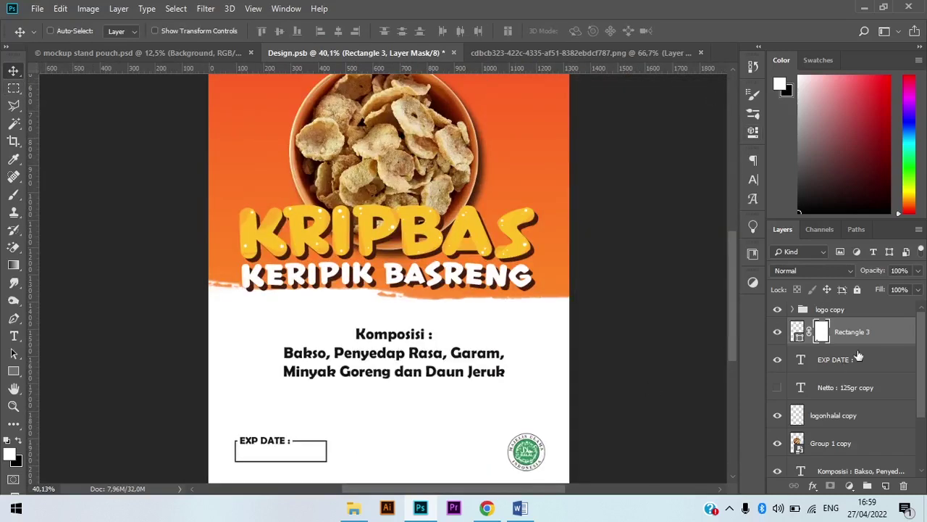
{"action": "scroll", "coordinate": [311, 434], "scroll_direction": "up", "scroll_amount": 1}
{"action": "left_click_drag", "start_coordinate": [314, 435], "coordinate": [316, 376]}
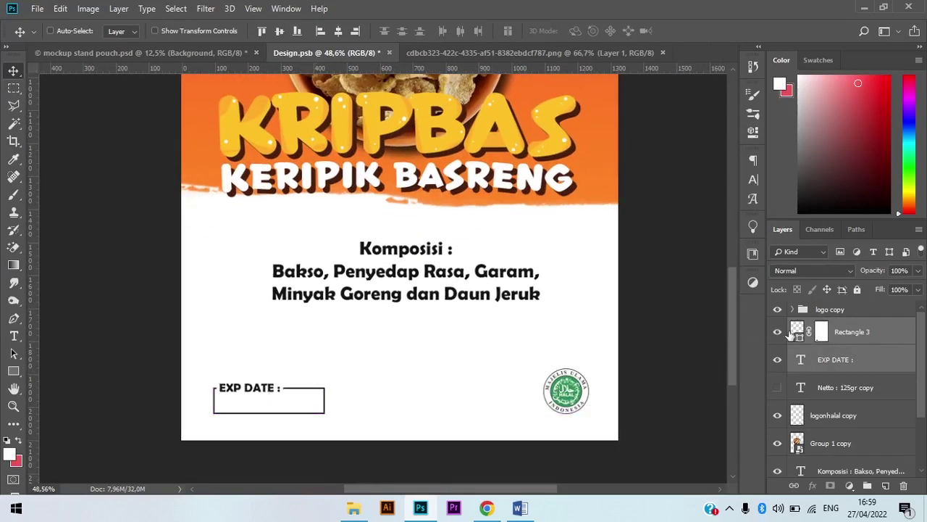
{"action": "key", "text": "ctrl+g"}
{"action": "double_click", "coordinate": [824, 327]}
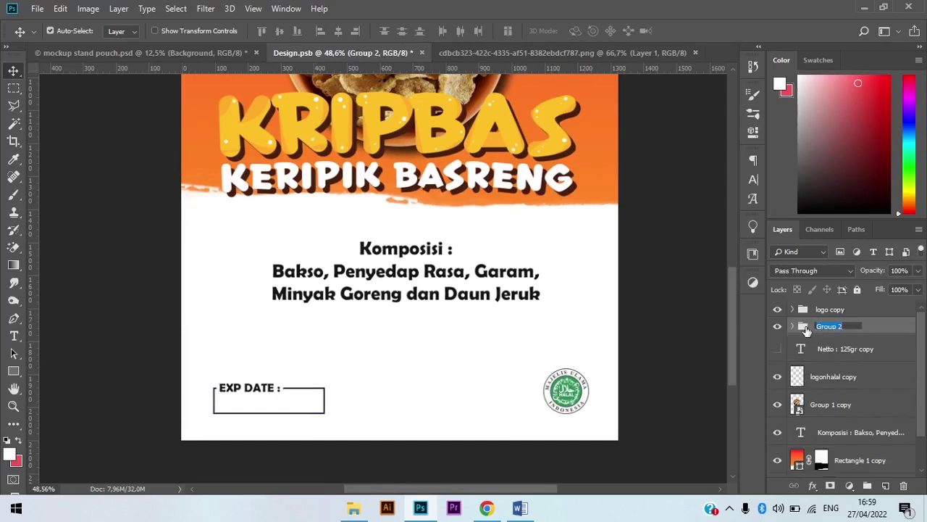
{"action": "type", "text": "exp"}
{"action": "key", "text": "Return"}
Step: Show the hidden Netto : 125gr label and try it below the halal logo and near the design's upper-right corner
{"action": "left_click", "coordinate": [778, 352]}
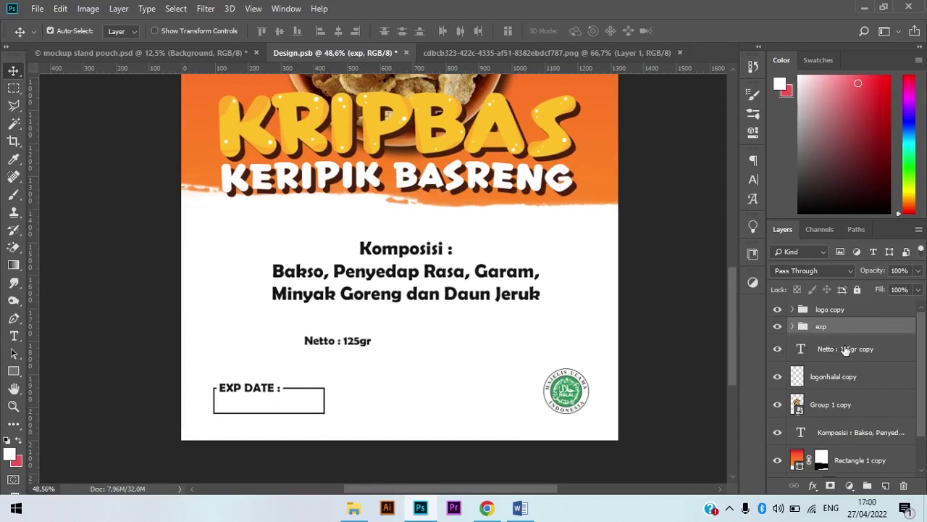
{"action": "left_click", "coordinate": [362, 373]}
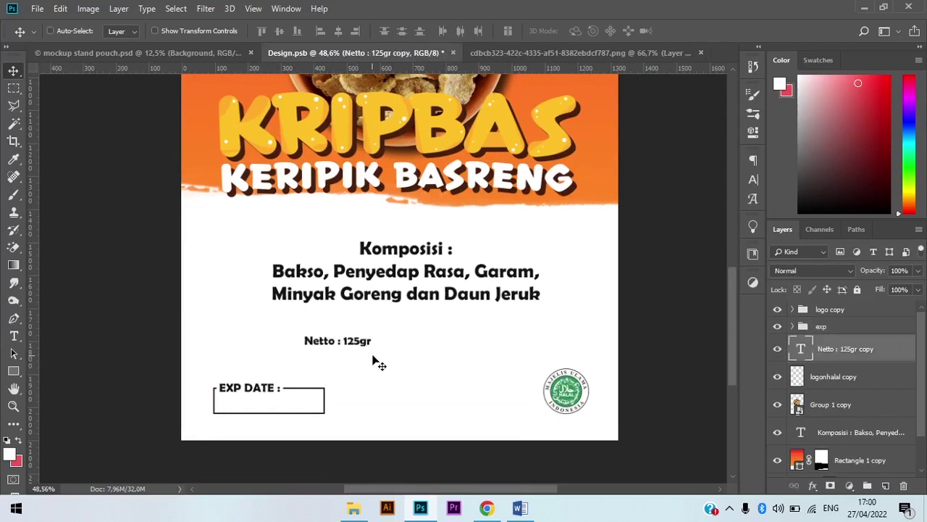
{"action": "left_click_drag", "start_coordinate": [375, 360], "coordinate": [580, 431]}
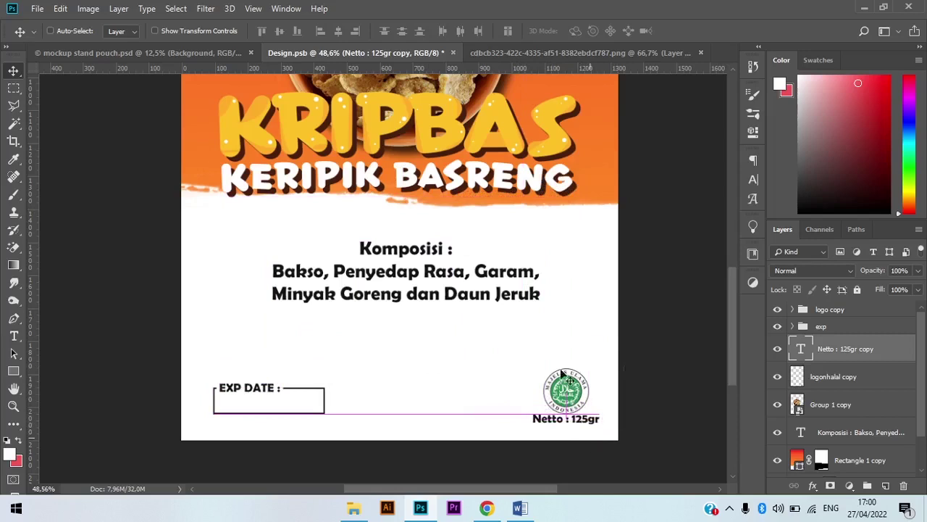
{"action": "key", "text": "ctrl+0"}
{"action": "left_click_drag", "start_coordinate": [513, 433], "coordinate": [500, 87]}
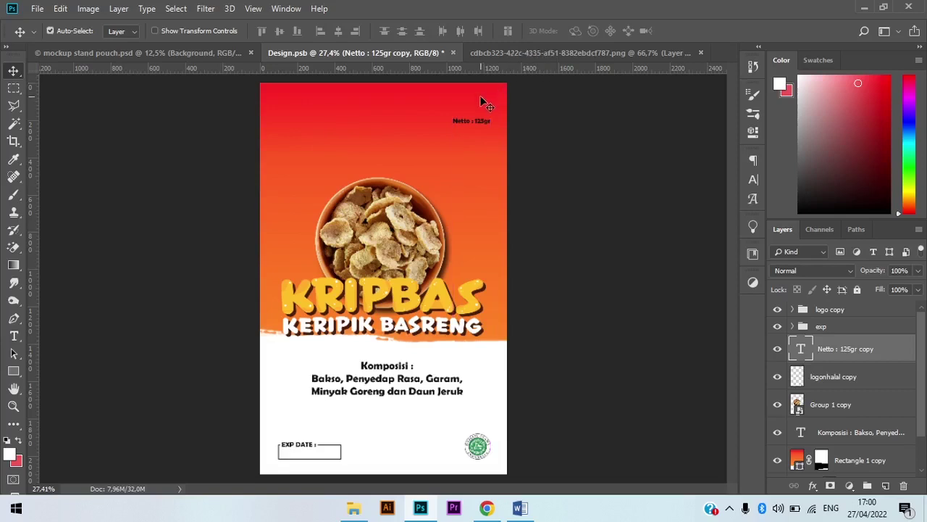
Step: Move the Netto : 125gr label down beside the right edge of the EXP DATE box
{"action": "scroll", "coordinate": [462, 235], "scroll_direction": "up", "scroll_amount": 1}
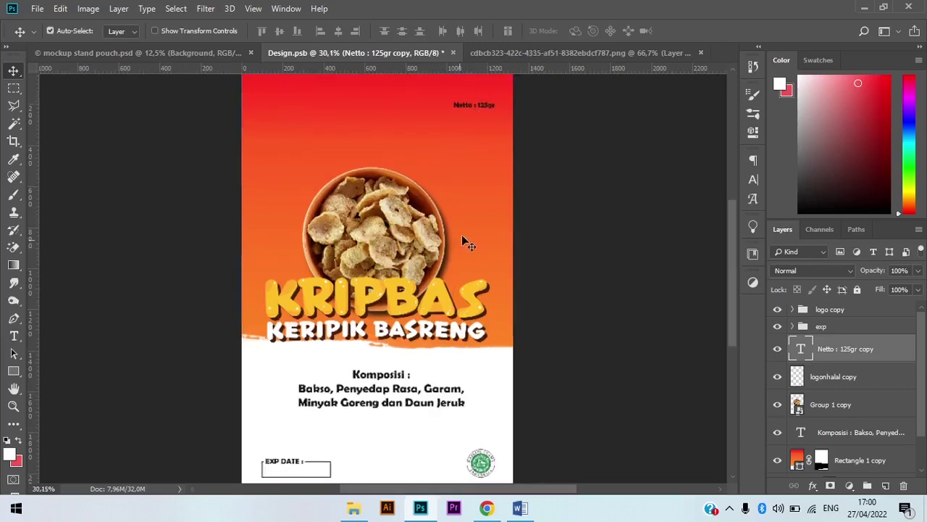
{"action": "left_click_drag", "start_coordinate": [461, 235], "coordinate": [379, 500]}
{"action": "key", "text": "ctrl+z"}
{"action": "left_click_drag", "start_coordinate": [397, 389], "coordinate": [355, 476]}
{"action": "key", "text": "ctrl+z"}
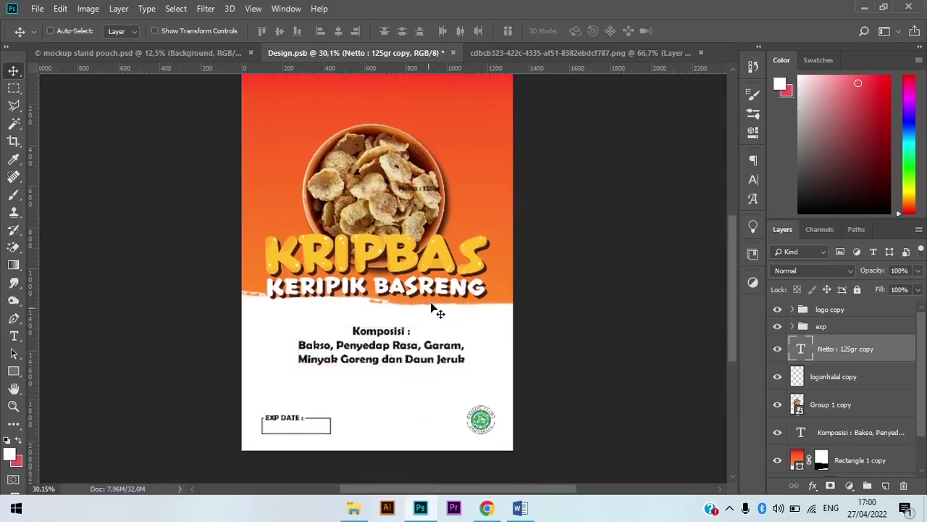
{"action": "left_click_drag", "start_coordinate": [452, 201], "coordinate": [431, 431]}
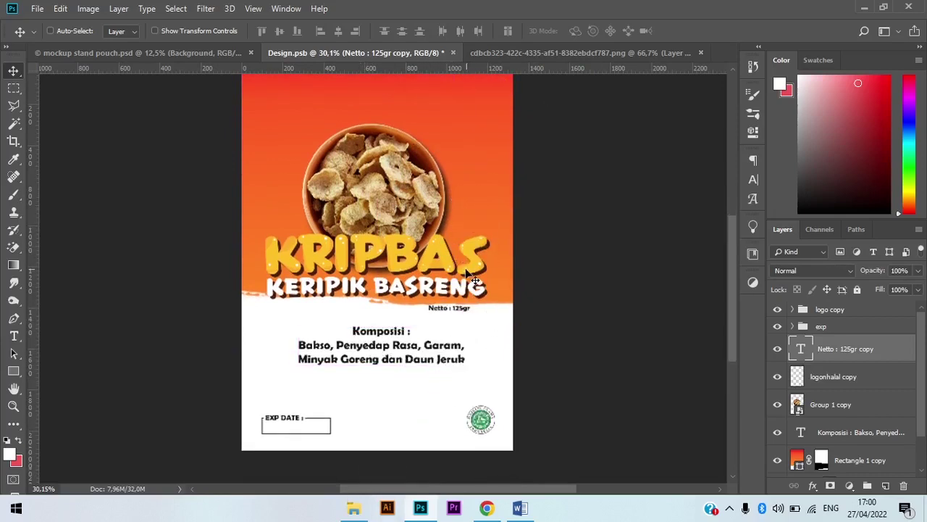
{"action": "left_click_drag", "start_coordinate": [475, 279], "coordinate": [376, 391]}
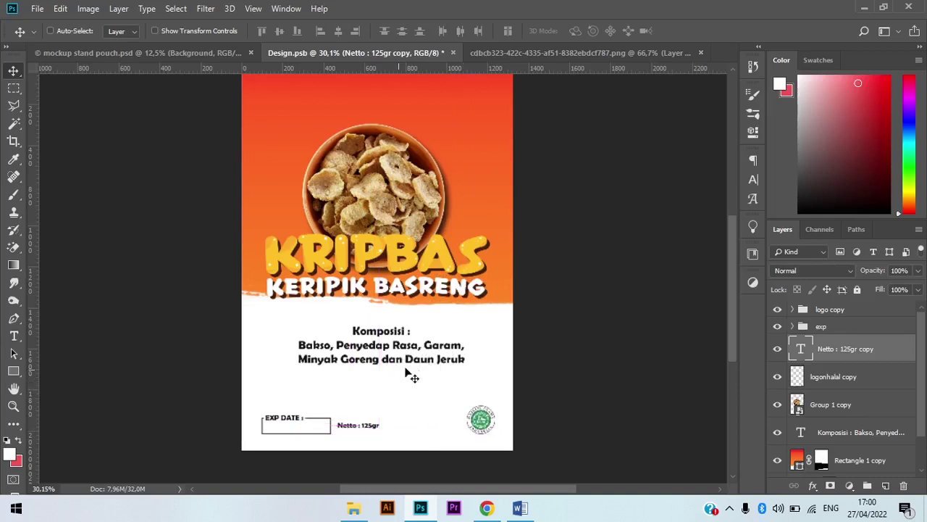
{"action": "key", "text": "ctrl"}
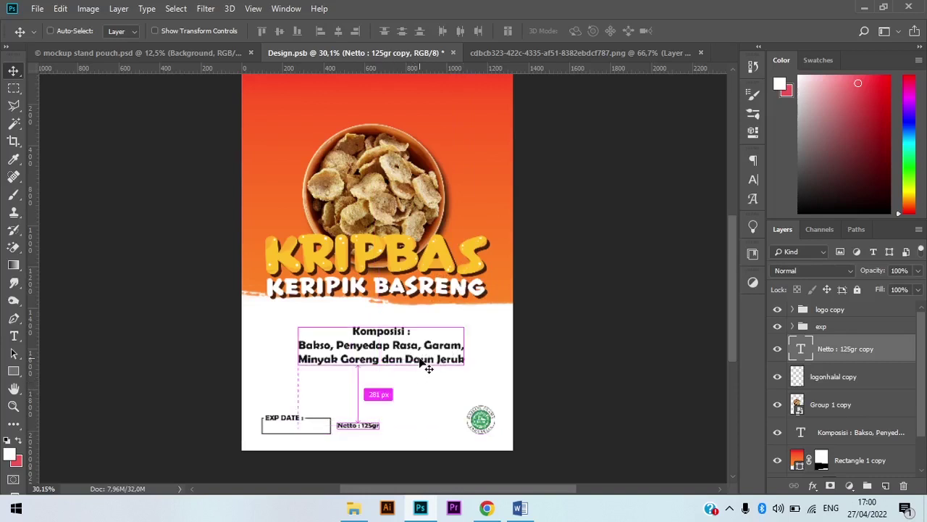
Step: Open 1200px-100%_Cinta_Indonesia_Logo.svg.png and pngwing.com (2).png from the bahan folder, and close the halal logo image
{"action": "key", "text": "ctrl+o"}
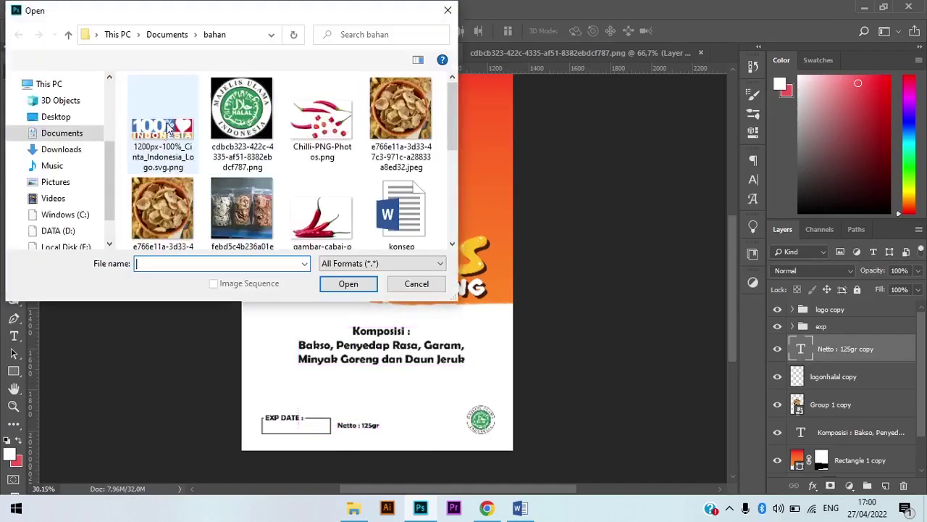
{"action": "left_click", "coordinate": [202, 135]}
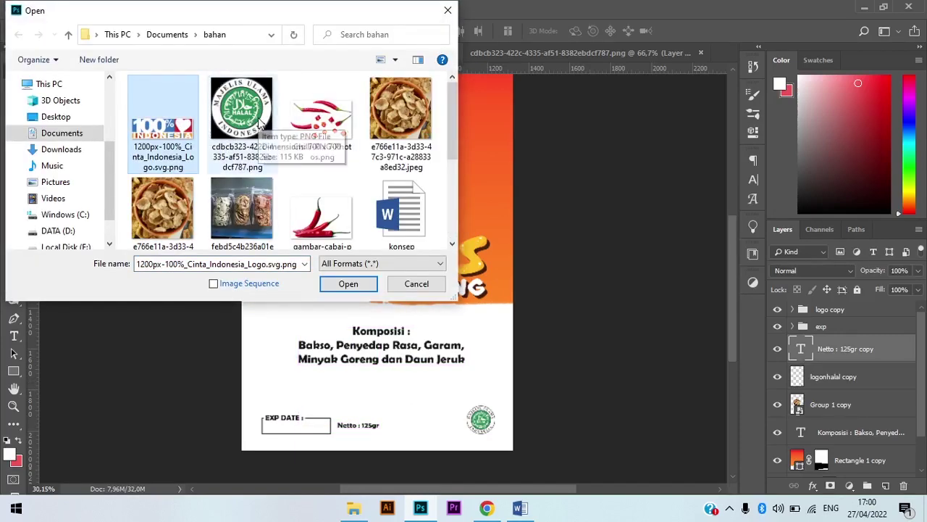
{"action": "scroll", "coordinate": [250, 134], "scroll_direction": "down", "scroll_amount": 4}
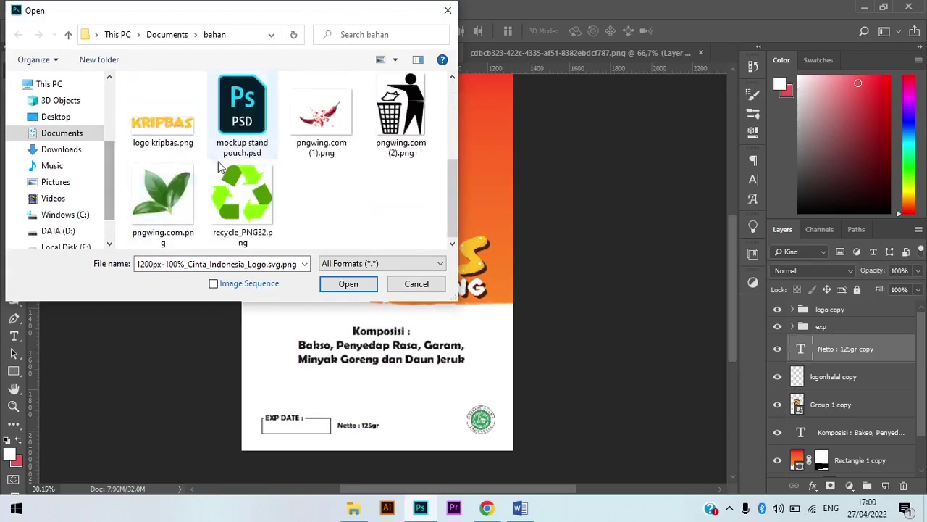
{"action": "left_click", "coordinate": [412, 128], "text": "ctrl"}
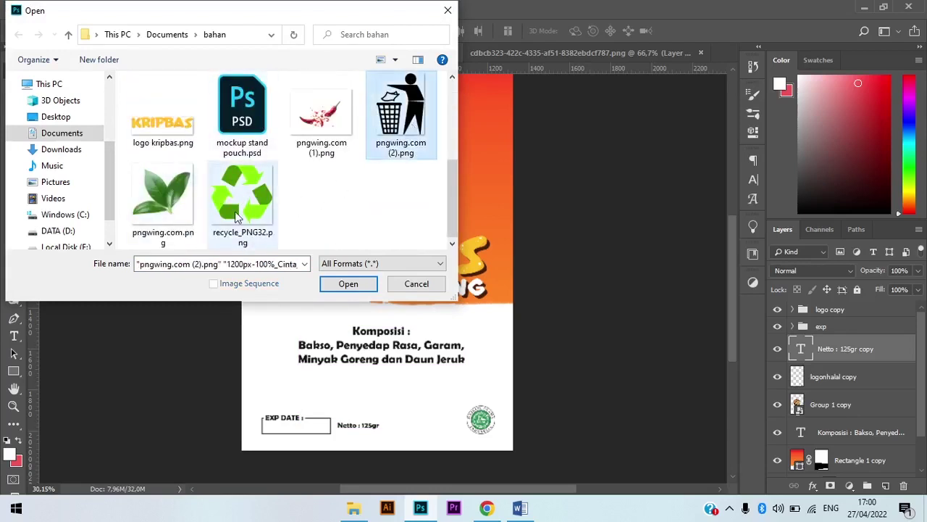
{"action": "left_click", "coordinate": [356, 286]}
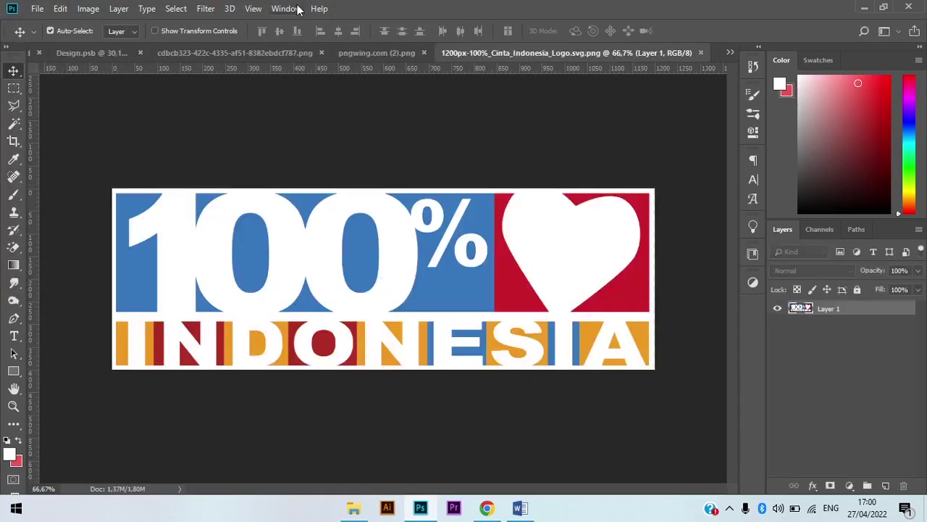
{"action": "left_click", "coordinate": [321, 53]}
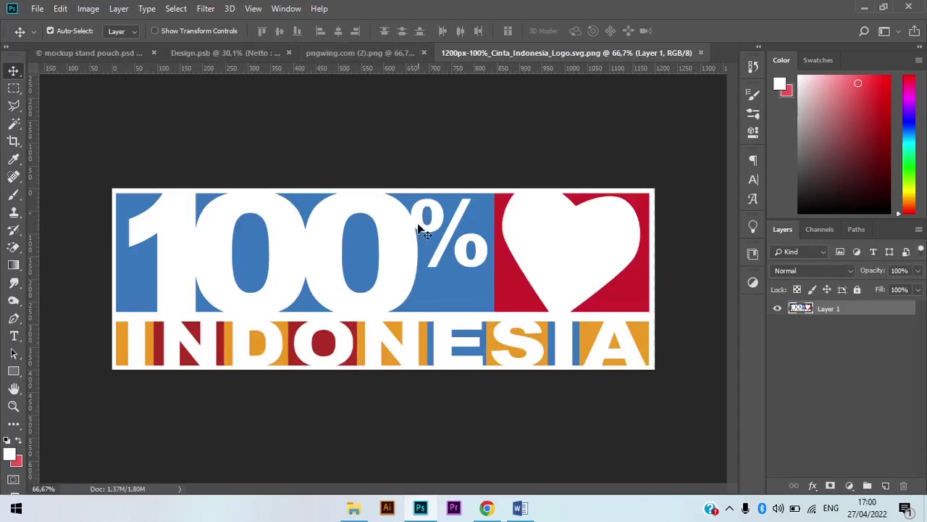
Step: Copy the 100% Indonesia logo into the pouch design, scale it to about 24%, and place it just right of the EXP DATE box
{"action": "left_click_drag", "start_coordinate": [423, 230], "coordinate": [373, 367]}
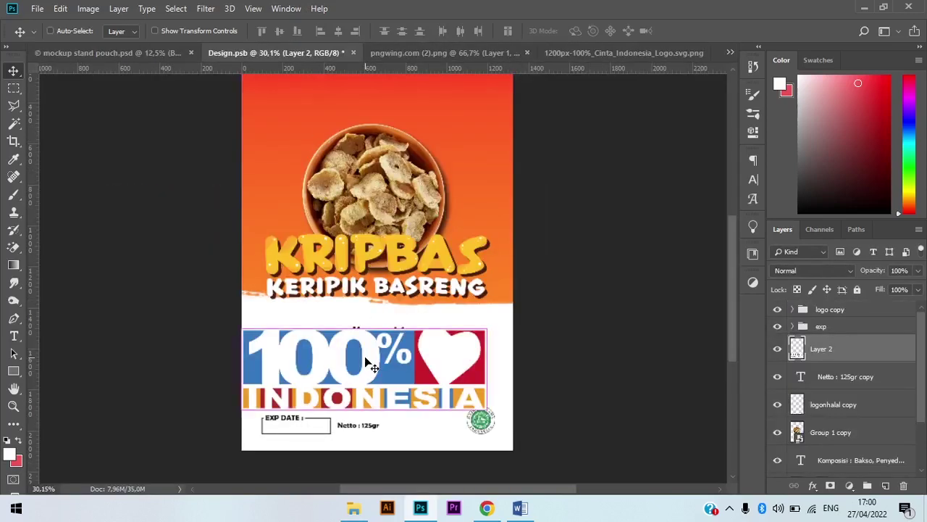
{"action": "key", "text": "ctrl+t"}
{"action": "left_click_drag", "start_coordinate": [490, 326], "coordinate": [319, 392]}
{"action": "scroll", "coordinate": [304, 418], "scroll_direction": "up", "scroll_amount": 6}
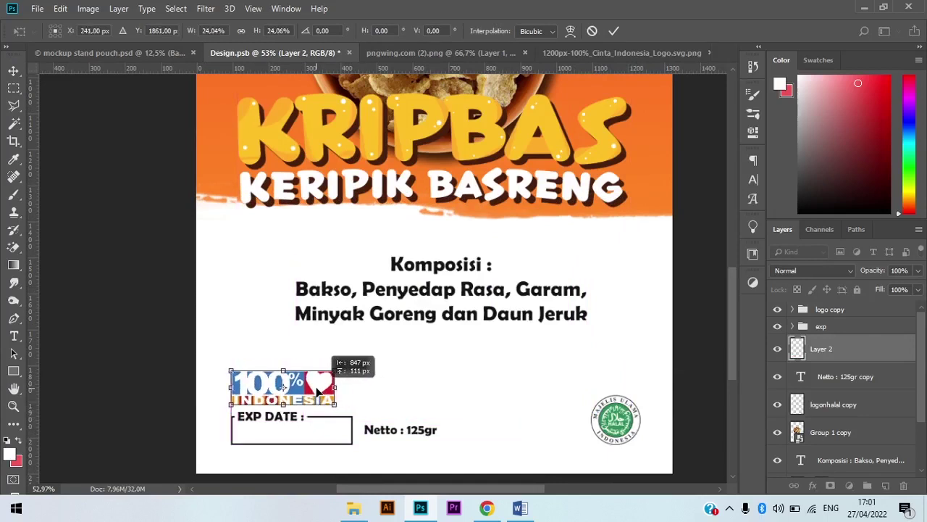
{"action": "left_click_drag", "start_coordinate": [317, 391], "coordinate": [448, 438]}
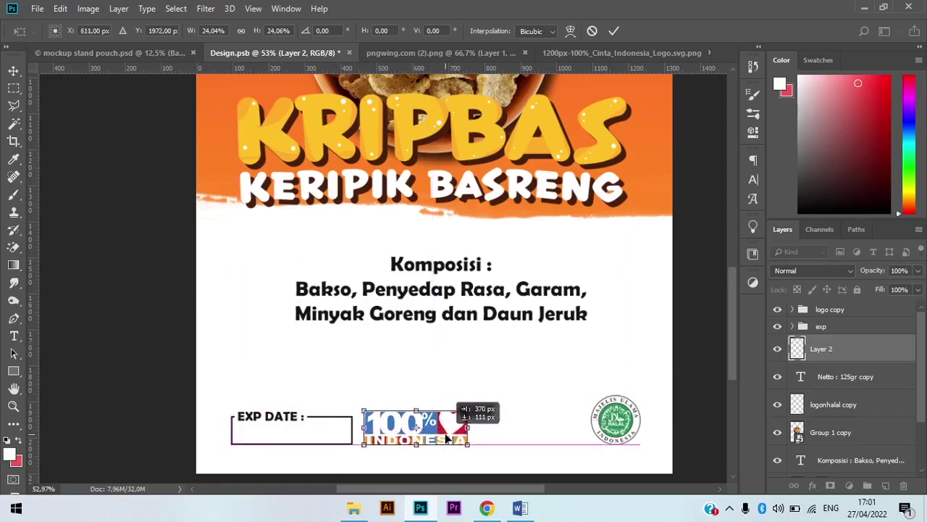
{"action": "left_click_drag", "start_coordinate": [441, 439], "coordinate": [444, 440]}
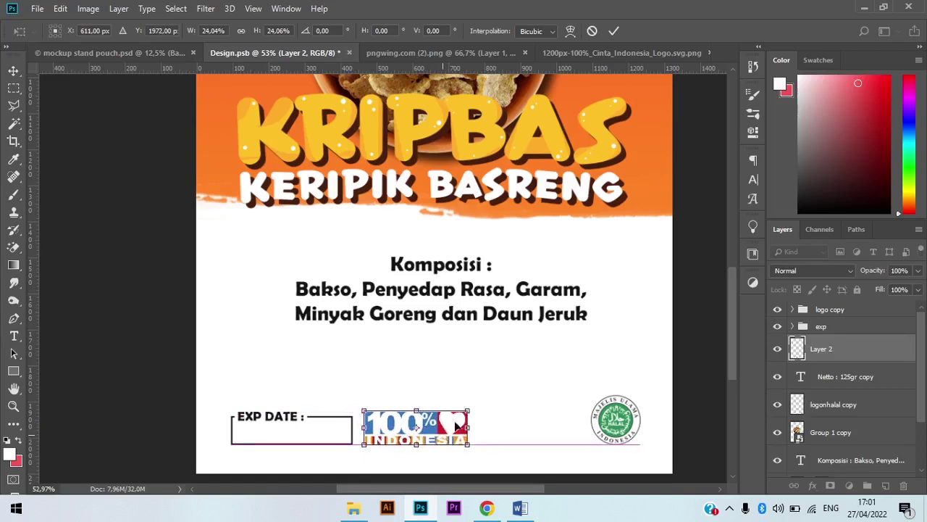
{"action": "left_click", "coordinate": [614, 30]}
Step: Align the EXP DATE : text with the box's left edge and mask out the border corner behind it
{"action": "left_click_drag", "start_coordinate": [297, 422], "coordinate": [288, 418]}
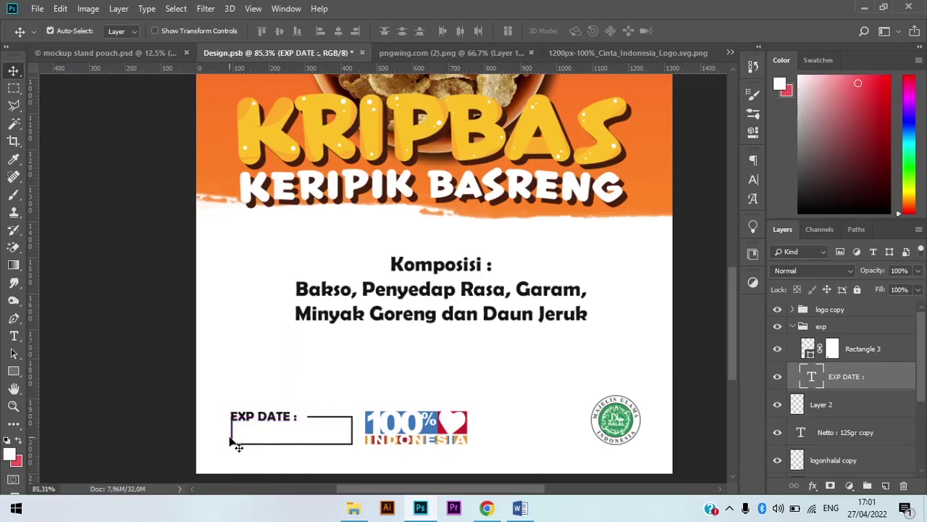
{"action": "scroll", "coordinate": [236, 438], "scroll_direction": "up", "scroll_amount": 3}
{"action": "scroll", "coordinate": [237, 432], "scroll_direction": "up", "scroll_amount": 4}
{"action": "left_click", "coordinate": [244, 416]}
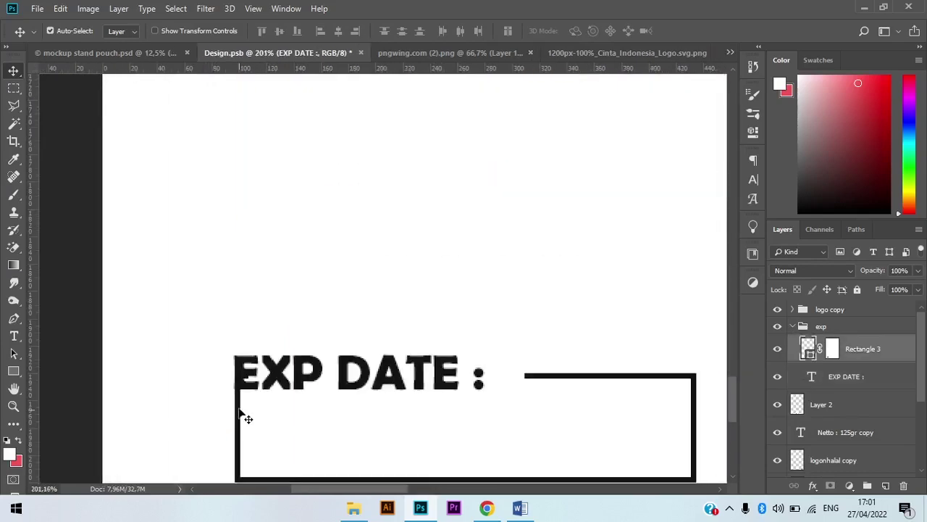
{"action": "left_click", "coordinate": [831, 348]}
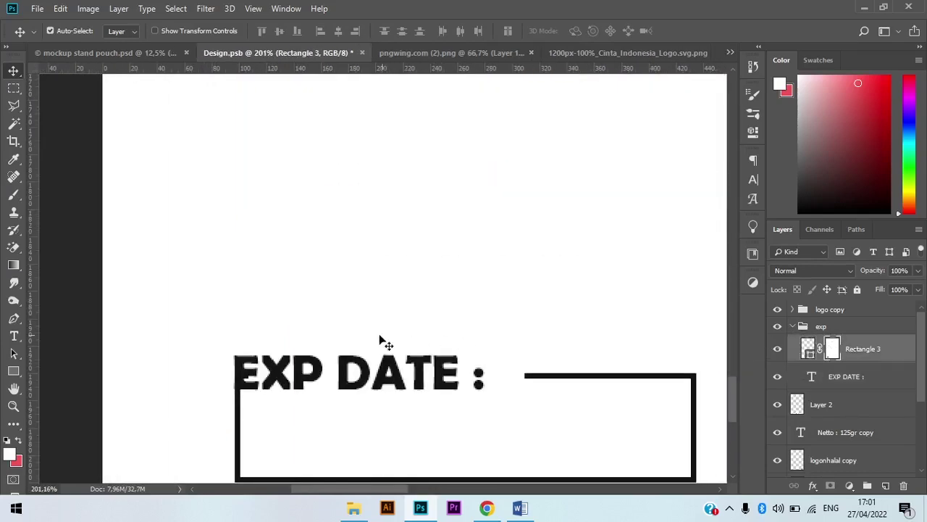
{"action": "key", "text": "b"}
{"action": "key", "text": "m"}
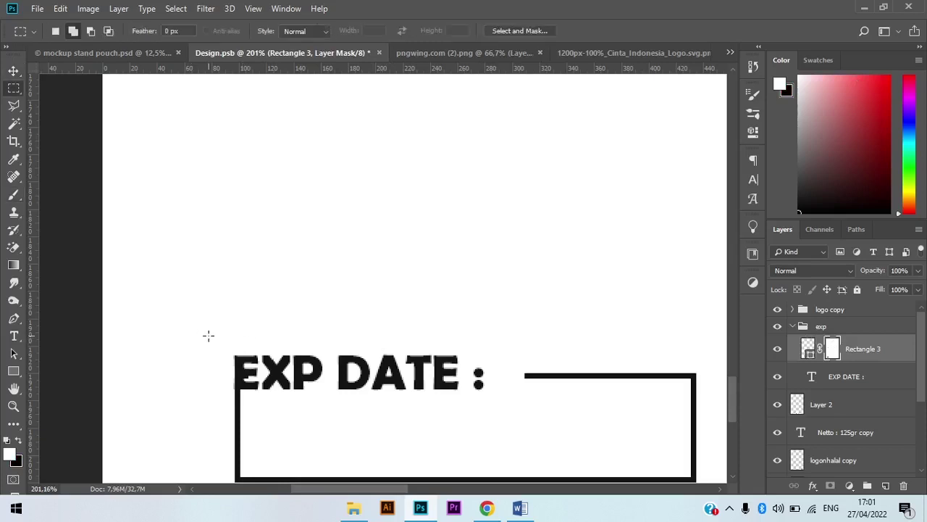
{"action": "left_click_drag", "start_coordinate": [208, 334], "coordinate": [297, 386]}
{"action": "scroll", "coordinate": [331, 347], "scroll_direction": "down", "scroll_amount": 5}
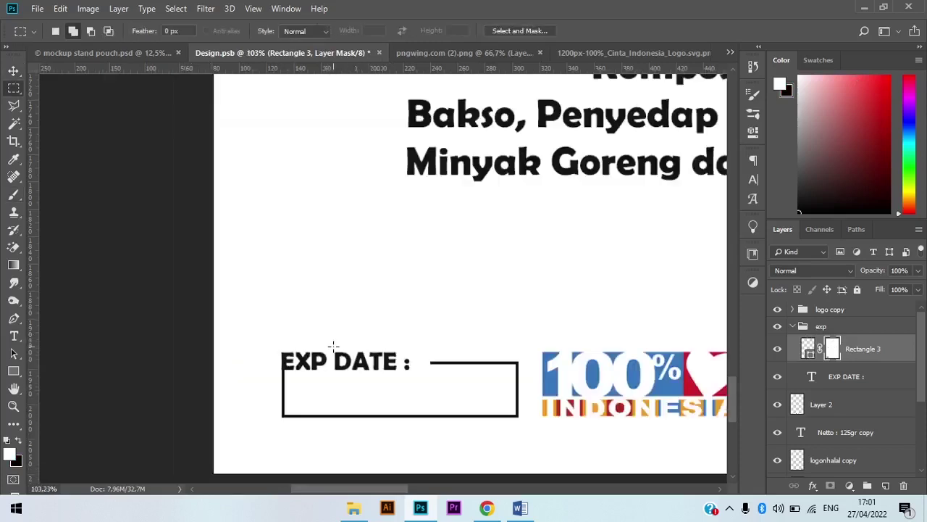
{"action": "scroll", "coordinate": [854, 401], "scroll_direction": "down", "scroll_amount": 1}
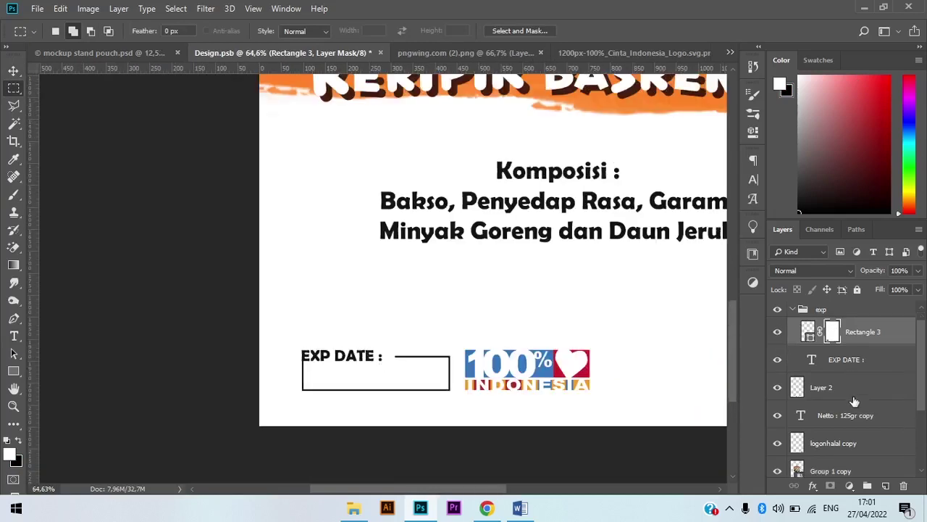
Step: Move the Netto : 125gr label directly above the EXP DATE : text, aligned with its left edge
{"action": "left_click", "coordinate": [586, 405], "text": "ctrl"}
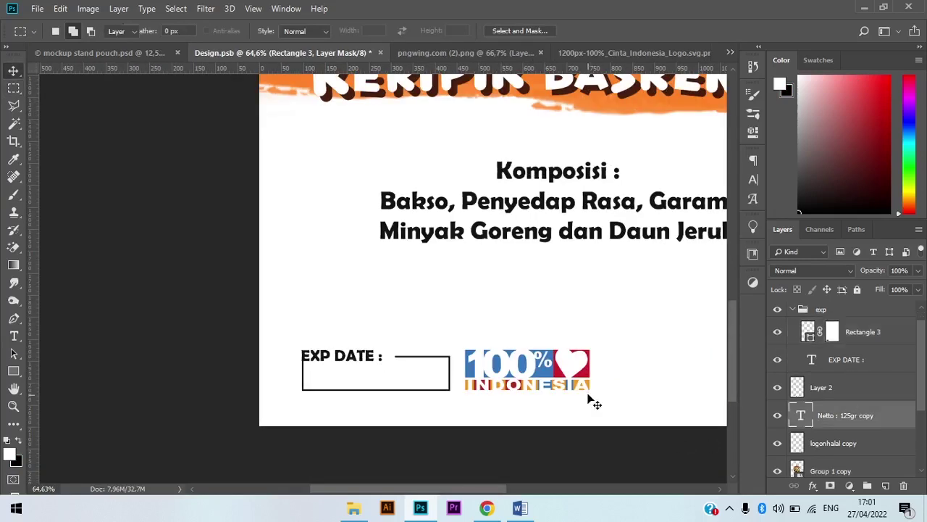
{"action": "key", "text": "v"}
{"action": "left_click_drag", "start_coordinate": [563, 394], "coordinate": [402, 362]}
{"action": "scroll", "coordinate": [523, 361], "scroll_direction": "down", "scroll_amount": 4}
{"action": "left_click_drag", "start_coordinate": [556, 361], "coordinate": [414, 363]}
{"action": "left_click", "coordinate": [599, 429]}
{"action": "scroll", "coordinate": [606, 358], "scroll_direction": "down", "scroll_amount": 1}
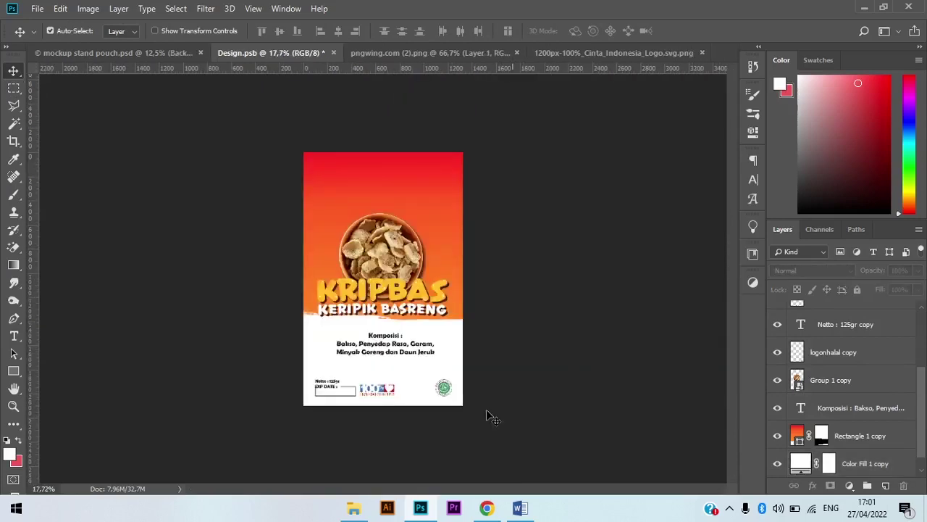
Step: Close the 100% Indonesia logo image and copy the litter-bin symbol from pngwing.com (2).png into the pouch design
{"action": "left_click", "coordinate": [579, 50]}
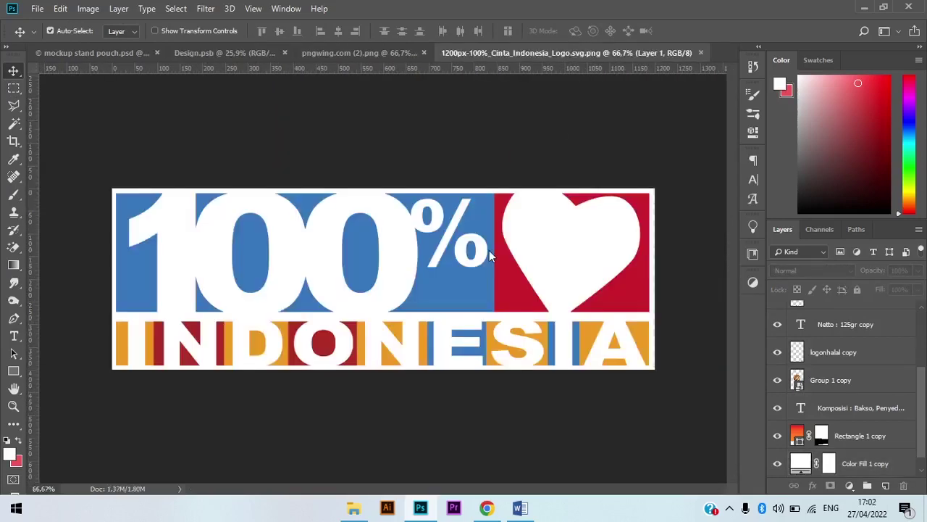
{"action": "key", "text": "ctrl+w"}
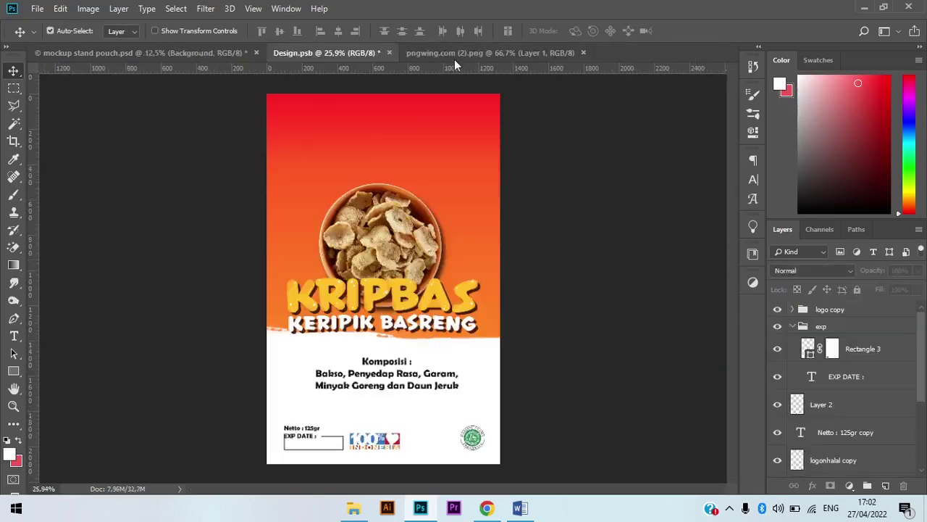
{"action": "left_click", "coordinate": [454, 54]}
{"action": "left_click_drag", "start_coordinate": [458, 258], "coordinate": [433, 414]}
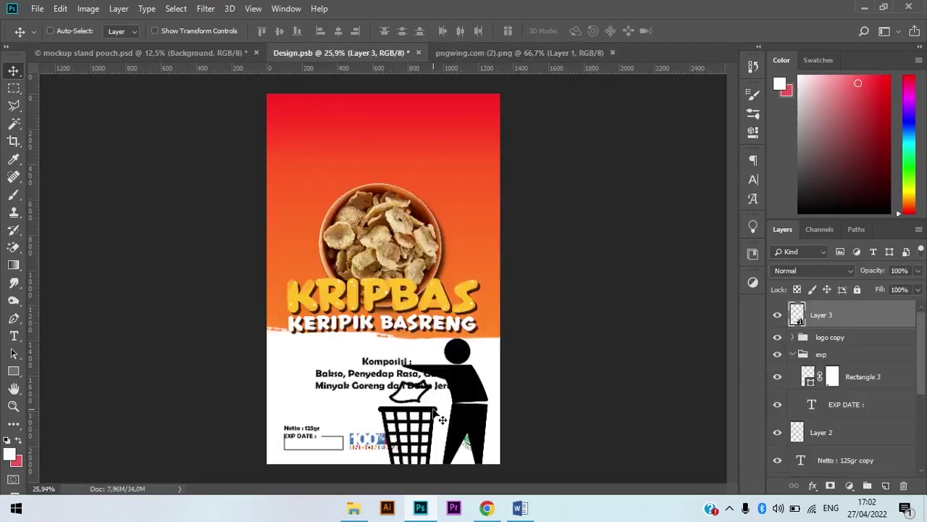
Step: Scale the litter-bin symbol to about 17% and place it just left of the halal logo
{"action": "key", "text": "ctrl+t"}
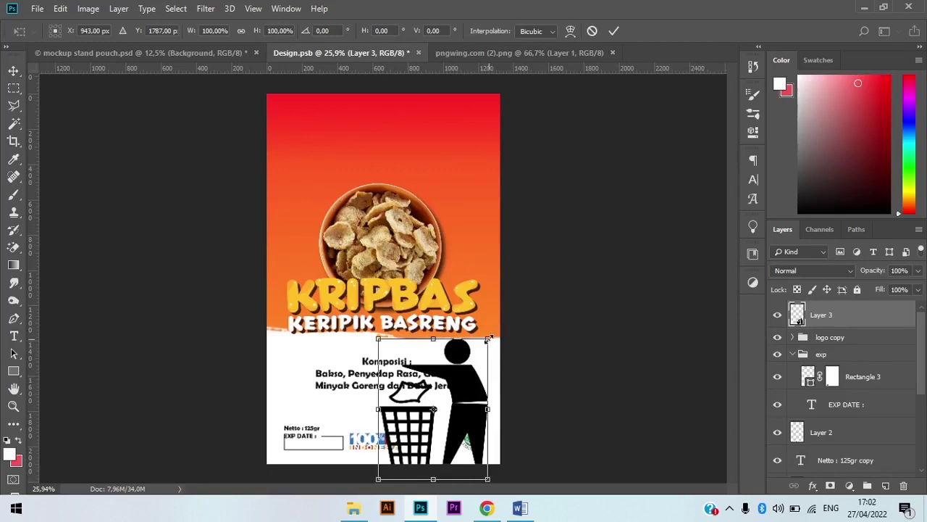
{"action": "left_click_drag", "start_coordinate": [489, 338], "coordinate": [404, 447]}
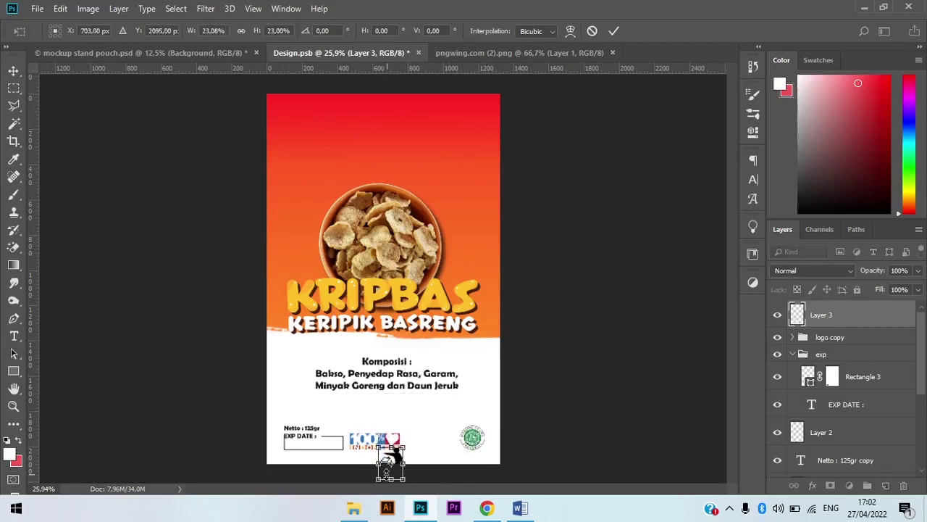
{"action": "scroll", "coordinate": [393, 455], "scroll_direction": "up", "scroll_amount": 5}
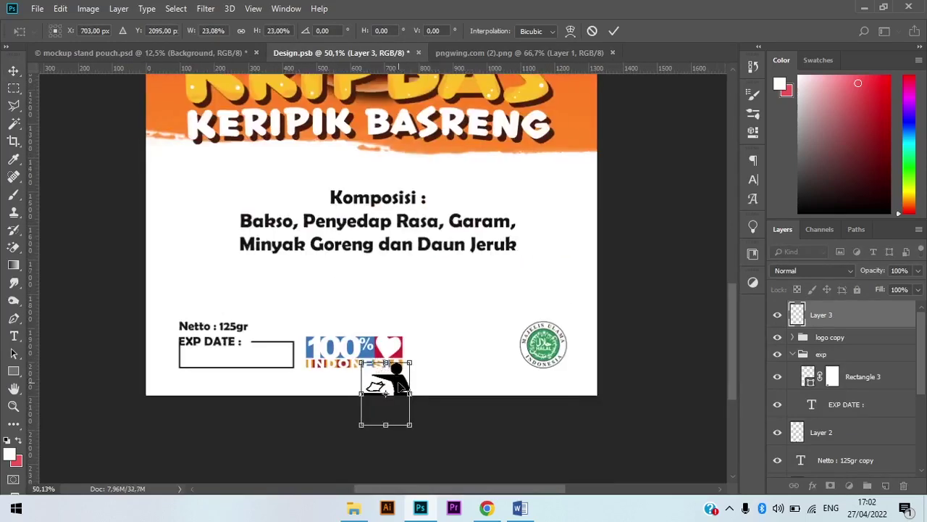
{"action": "left_click_drag", "start_coordinate": [400, 385], "coordinate": [501, 339]}
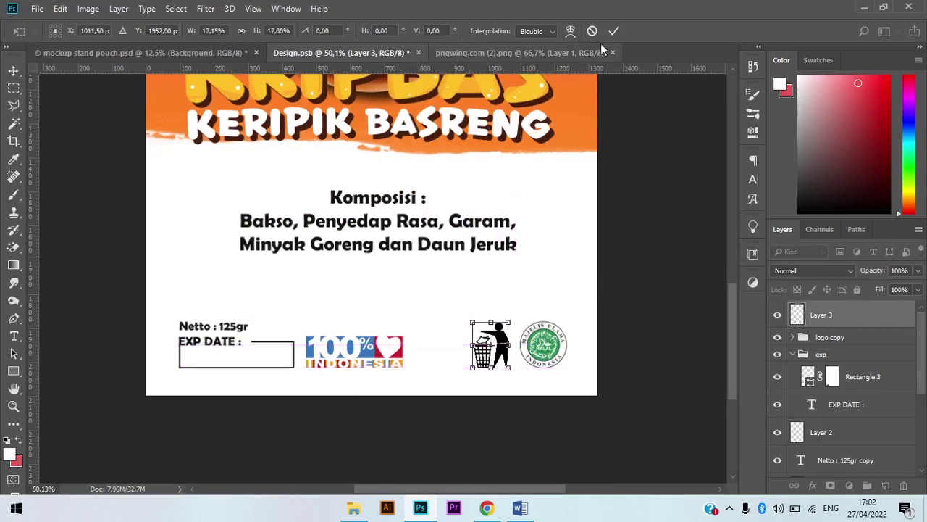
{"action": "left_click", "coordinate": [613, 30]}
{"action": "scroll", "coordinate": [430, 348], "scroll_direction": "down", "scroll_amount": 2}
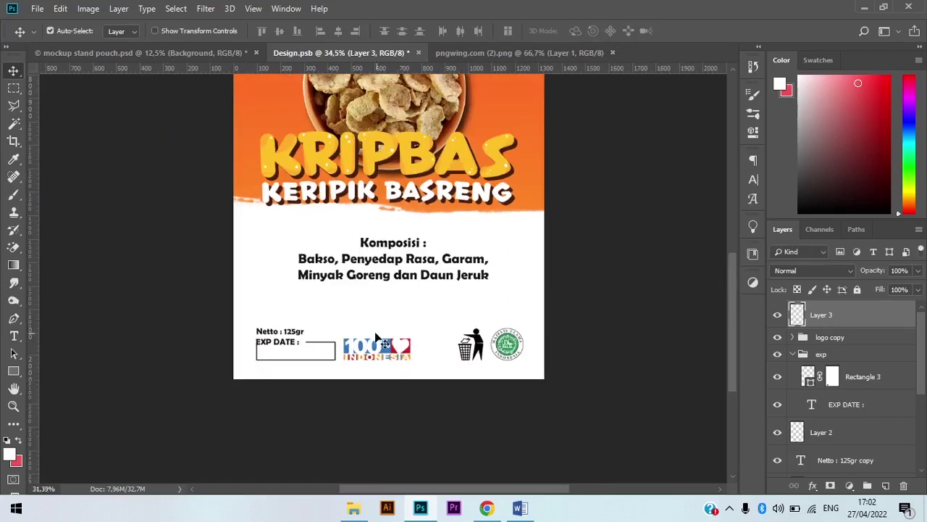
{"action": "scroll", "coordinate": [256, 337], "scroll_direction": "down", "scroll_amount": 3}
{"action": "scroll", "coordinate": [288, 336], "scroll_direction": "up", "scroll_amount": 3}
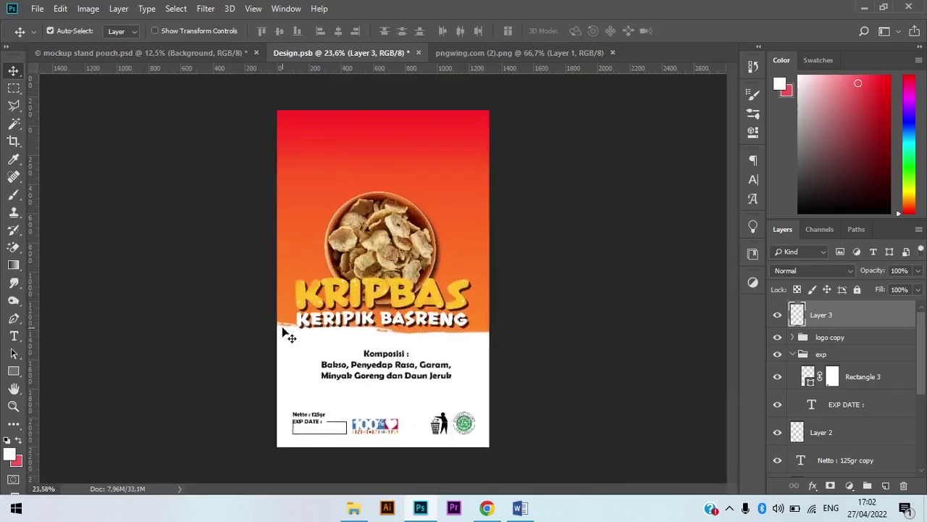
{"action": "scroll", "coordinate": [283, 340], "scroll_direction": "down", "scroll_amount": 2}
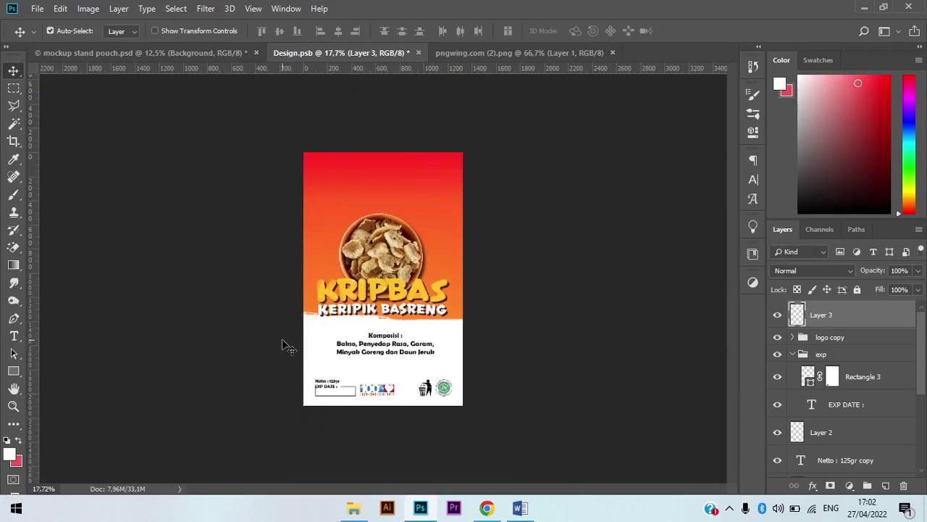
{"action": "scroll", "coordinate": [284, 346], "scroll_direction": "up", "scroll_amount": 2}
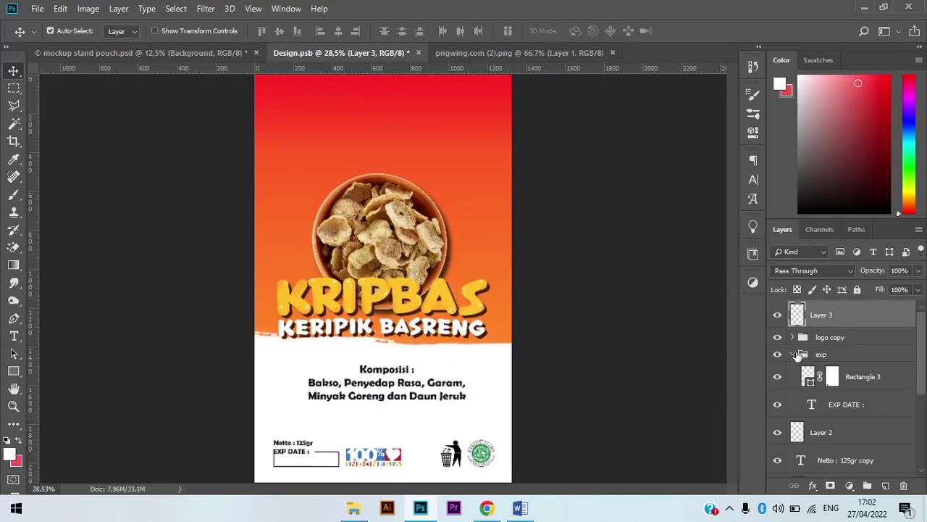
Step: Group all layers from Layer 3 down to Color Fill 1 copy and name the group desain belakang
{"action": "left_click", "coordinate": [789, 359]}
{"action": "left_click", "coordinate": [793, 354]}
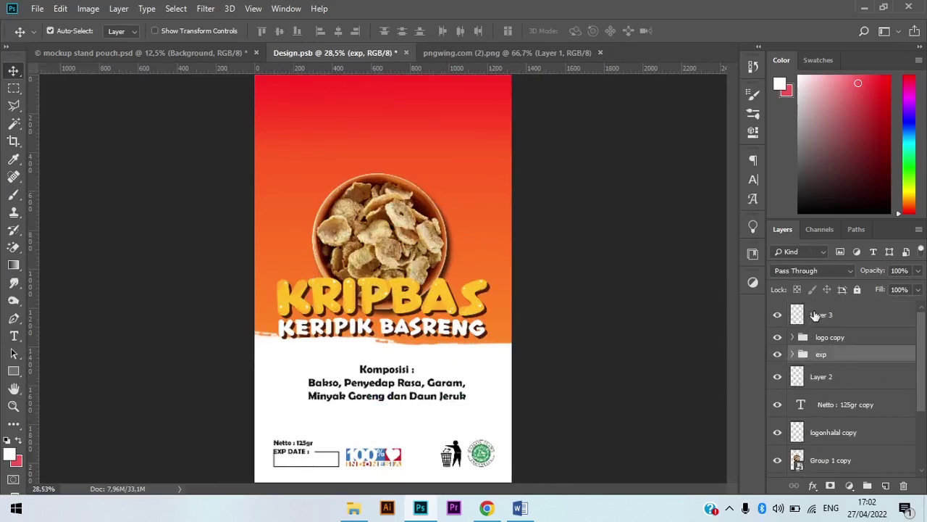
{"action": "left_click", "coordinate": [815, 316]}
{"action": "scroll", "coordinate": [833, 327], "scroll_direction": "down", "scroll_amount": 3}
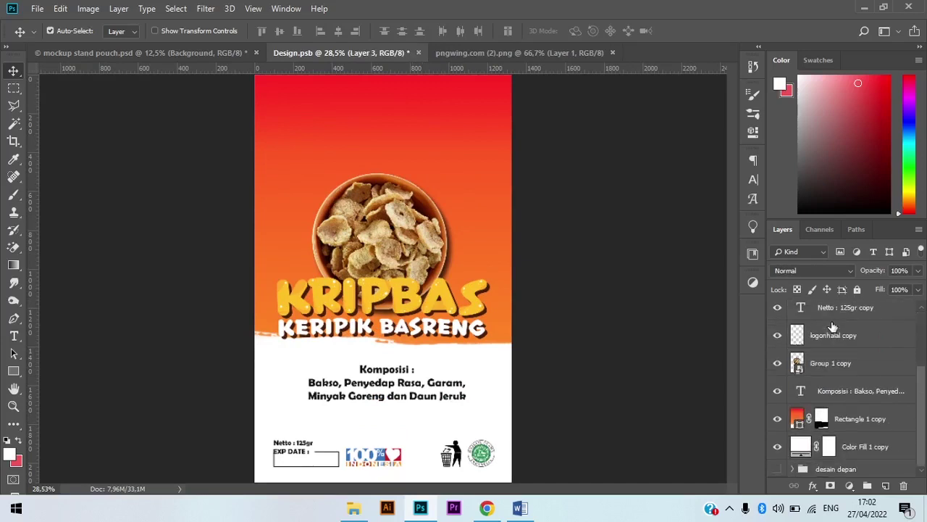
{"action": "left_click", "coordinate": [864, 453], "text": "shift"}
{"action": "key", "text": "ctrl+g"}
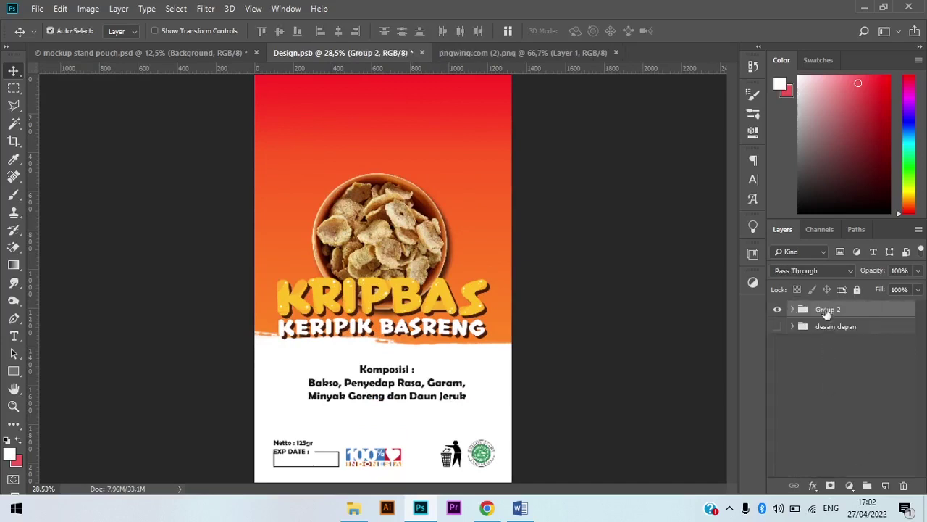
{"action": "double_click", "coordinate": [827, 309]}
{"action": "key", "text": "Return"}
{"action": "left_click", "coordinate": [460, 206]}
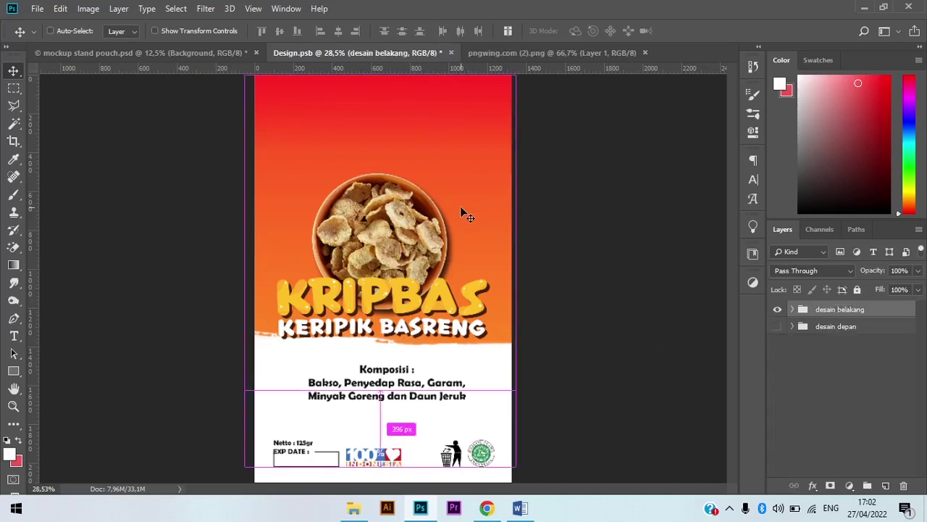
Step: Save the pouch design to update the mockup, then close the design and the litter-bin image
{"action": "key", "text": "ctrl+s"}
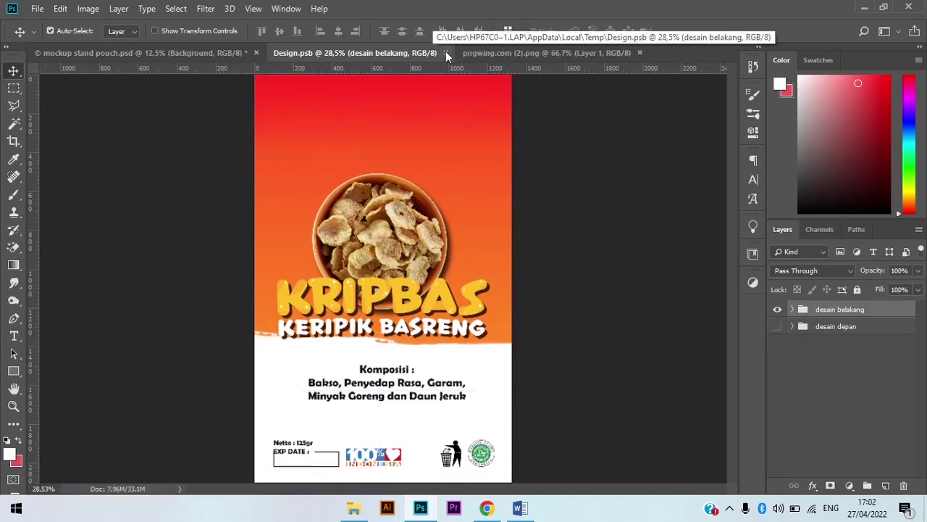
{"action": "left_click", "coordinate": [447, 53]}
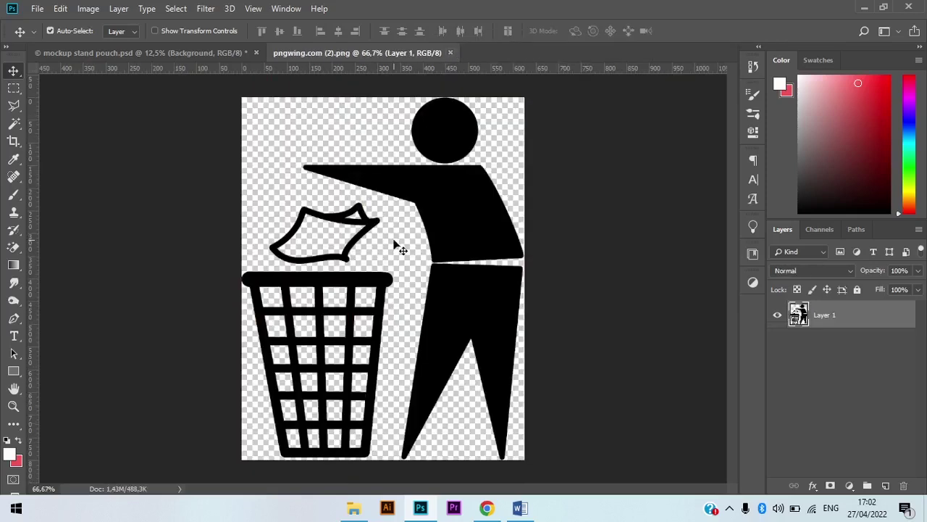
{"action": "left_click", "coordinate": [450, 53]}
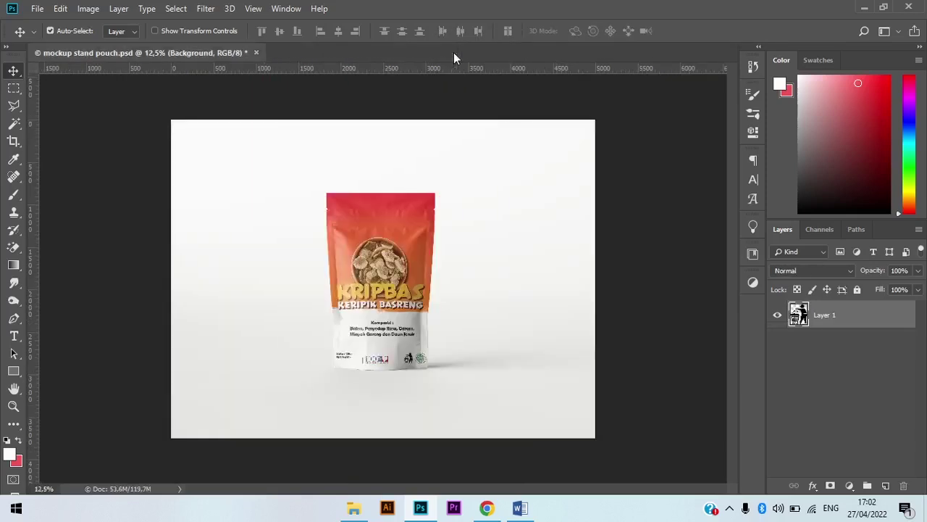
Step: Examine the back design on the stand pouch mockup, especially the product name and the row of labels and logos along its lower edge
{"action": "scroll", "coordinate": [410, 338], "scroll_direction": "up", "scroll_amount": 4}
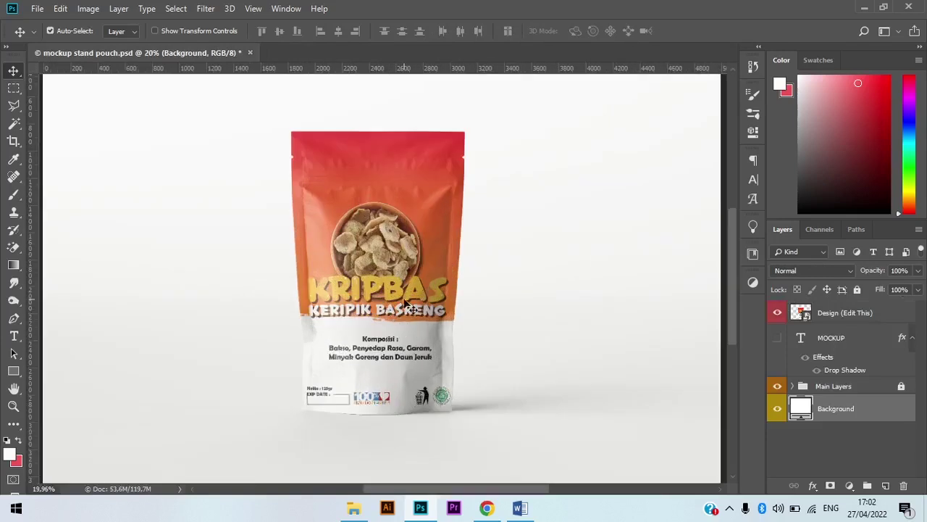
{"action": "scroll", "coordinate": [404, 304], "scroll_direction": "up", "scroll_amount": 3}
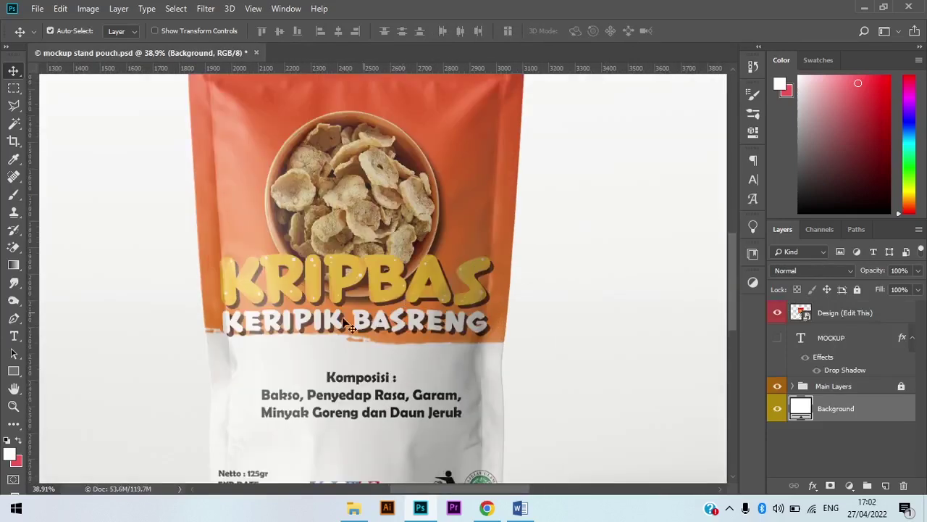
{"action": "scroll", "coordinate": [210, 308], "scroll_direction": "up", "scroll_amount": 3}
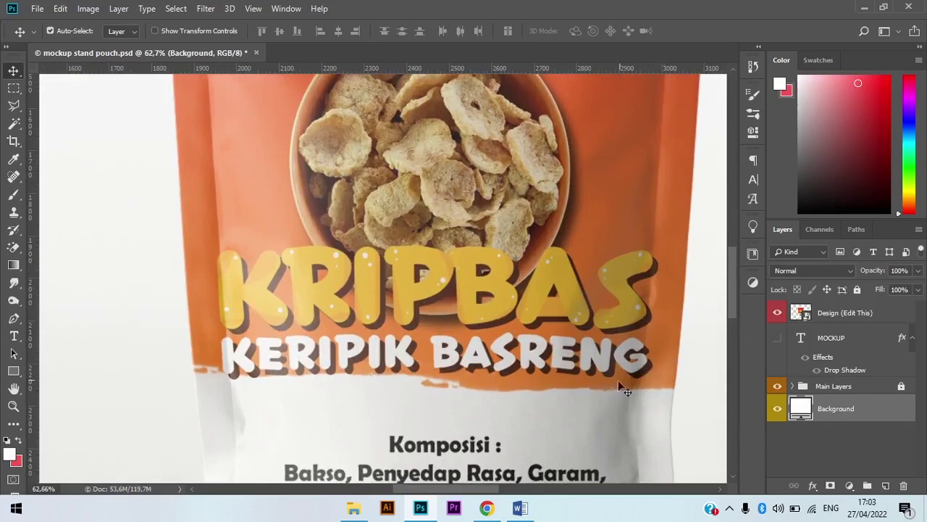
{"action": "scroll", "coordinate": [600, 371], "scroll_direction": "down", "scroll_amount": 8}
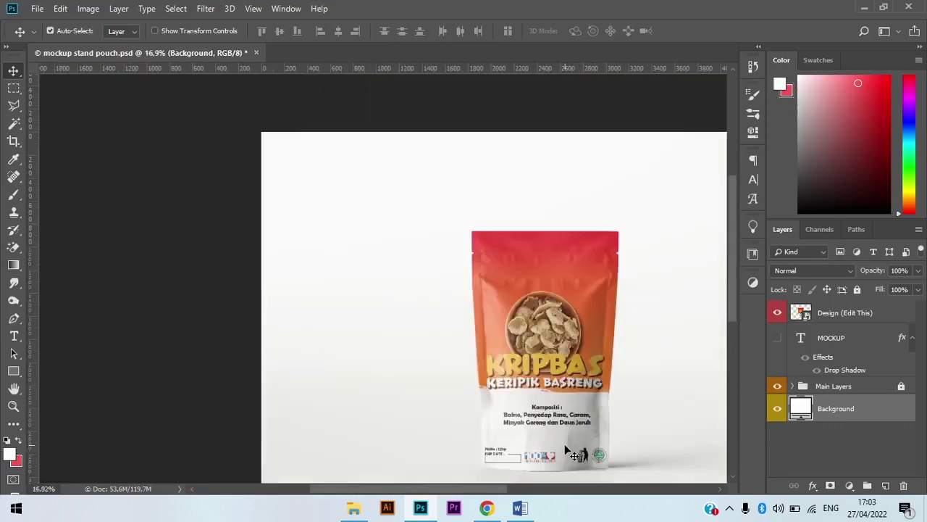
{"action": "scroll", "coordinate": [596, 474], "scroll_direction": "up", "scroll_amount": 2}
{"action": "scroll", "coordinate": [380, 361], "scroll_direction": "up", "scroll_amount": 1}
{"action": "scroll", "coordinate": [96, 305], "scroll_direction": "up", "scroll_amount": 4}
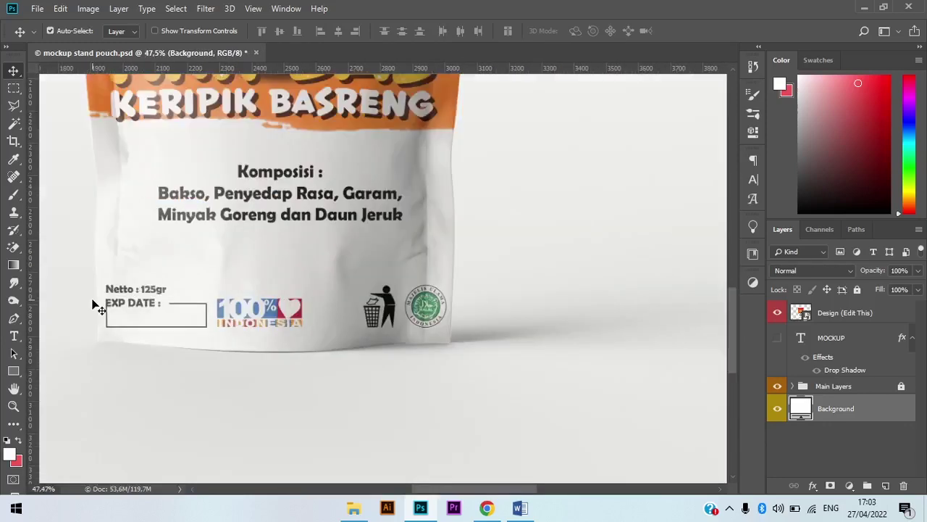
{"action": "scroll", "coordinate": [97, 306], "scroll_direction": "up", "scroll_amount": 1}
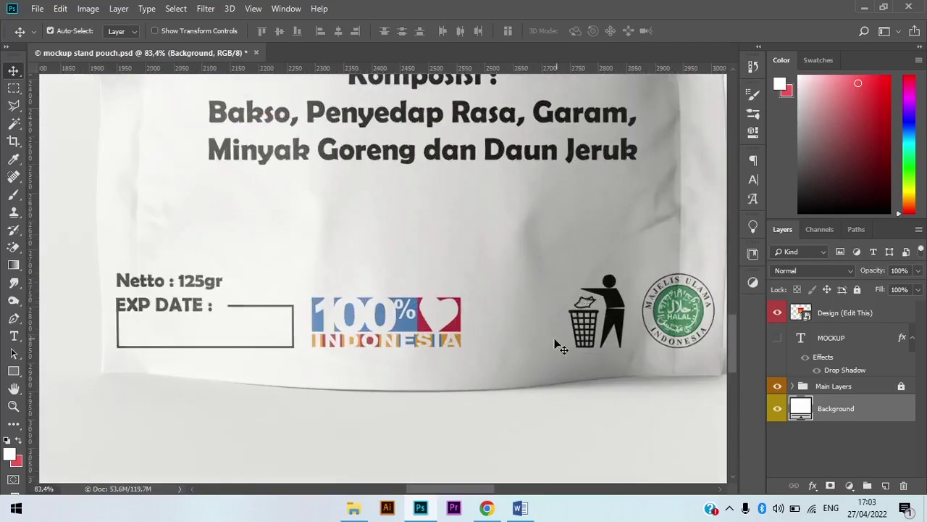
{"action": "scroll", "coordinate": [623, 341], "scroll_direction": "up", "scroll_amount": 1}
{"action": "scroll", "coordinate": [563, 281], "scroll_direction": "down", "scroll_amount": 2}
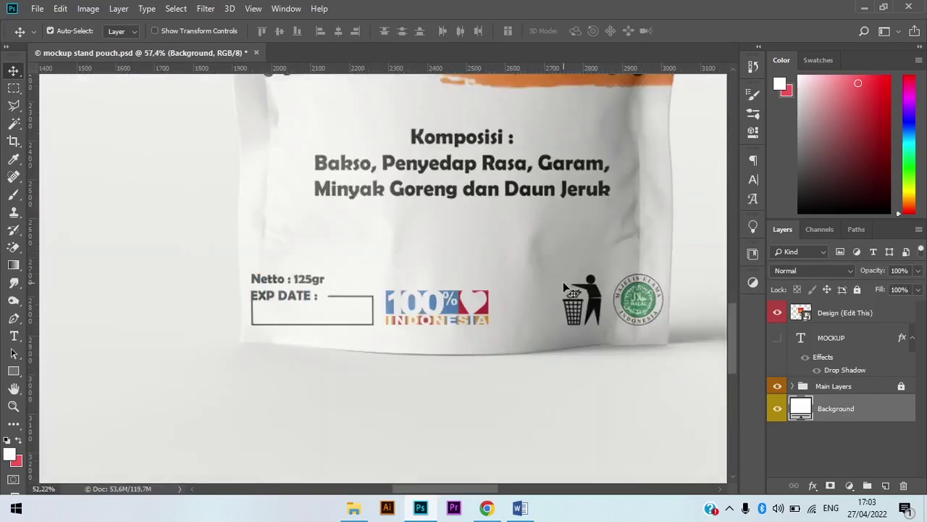
{"action": "scroll", "coordinate": [570, 283], "scroll_direction": "down", "scroll_amount": 3}
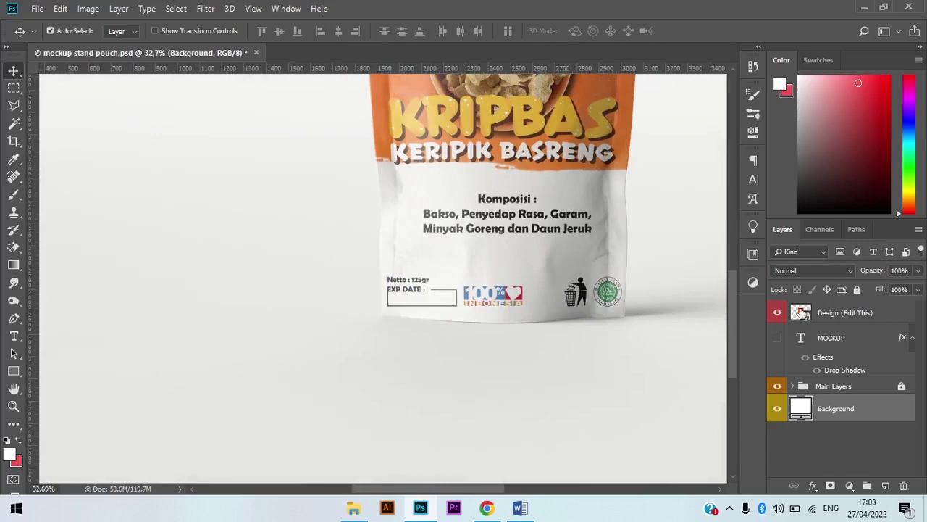
Step: Open the pouch design and move the lower-edge row of labels and logos slightly up and inward from the edges
{"action": "double_click", "coordinate": [799, 312]}
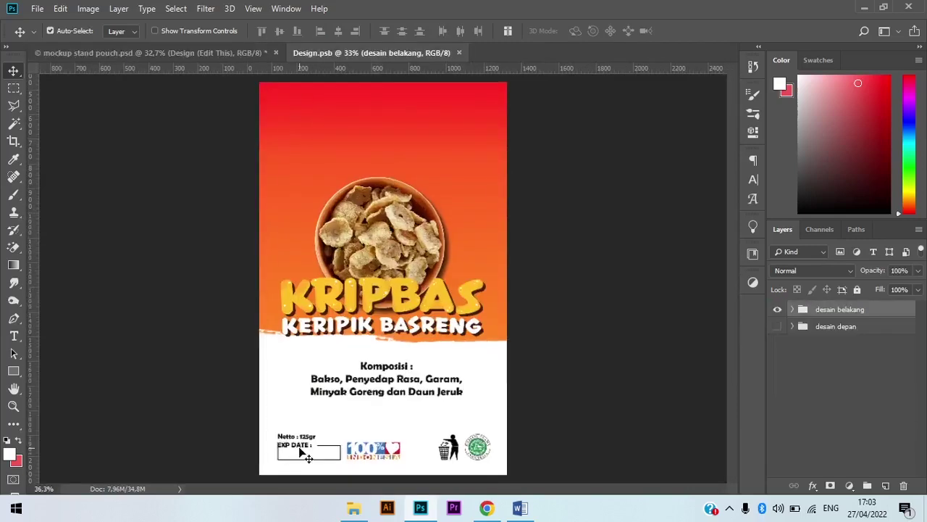
{"action": "scroll", "coordinate": [308, 458], "scroll_direction": "up", "scroll_amount": 3}
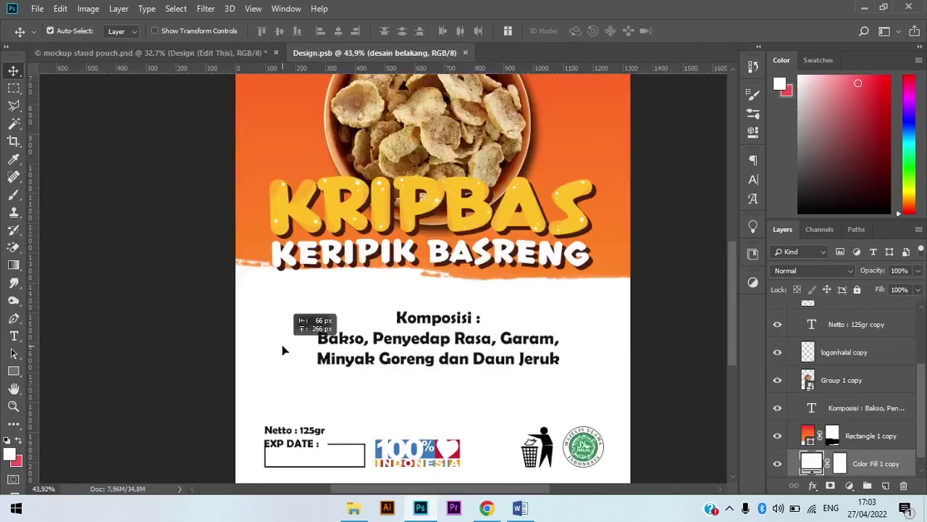
{"action": "scroll", "coordinate": [282, 348], "scroll_direction": "down", "scroll_amount": 3}
{"action": "left_click_drag", "start_coordinate": [224, 340], "coordinate": [415, 357]}
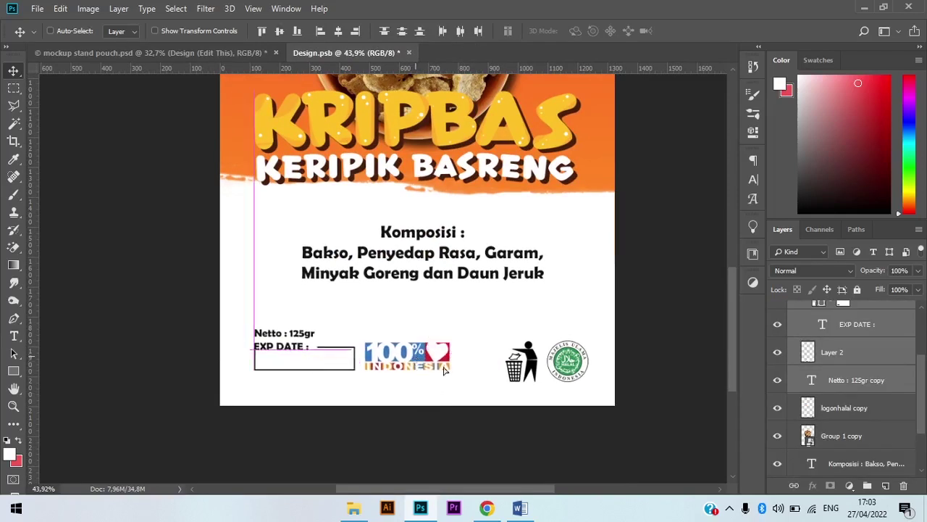
{"action": "left_click", "coordinate": [531, 357], "text": "ctrl"}
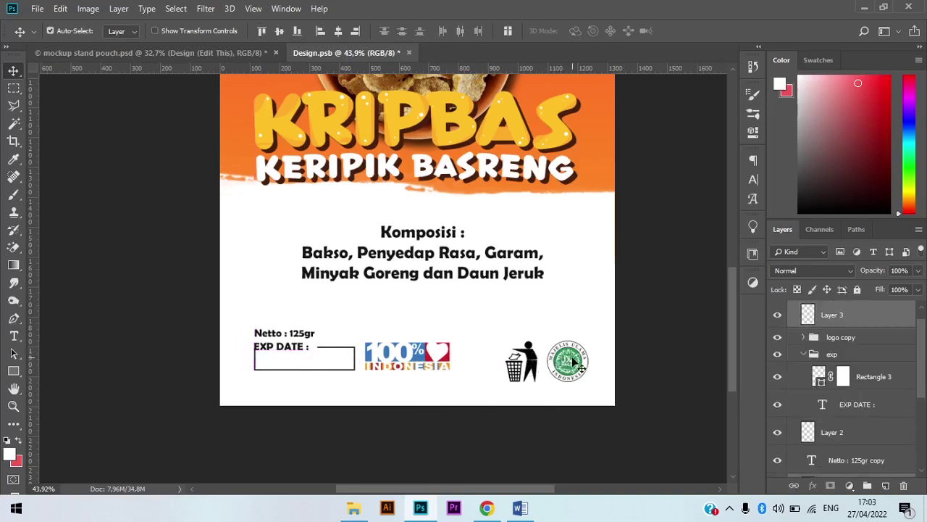
{"action": "left_click_drag", "start_coordinate": [561, 358], "coordinate": [563, 348]}
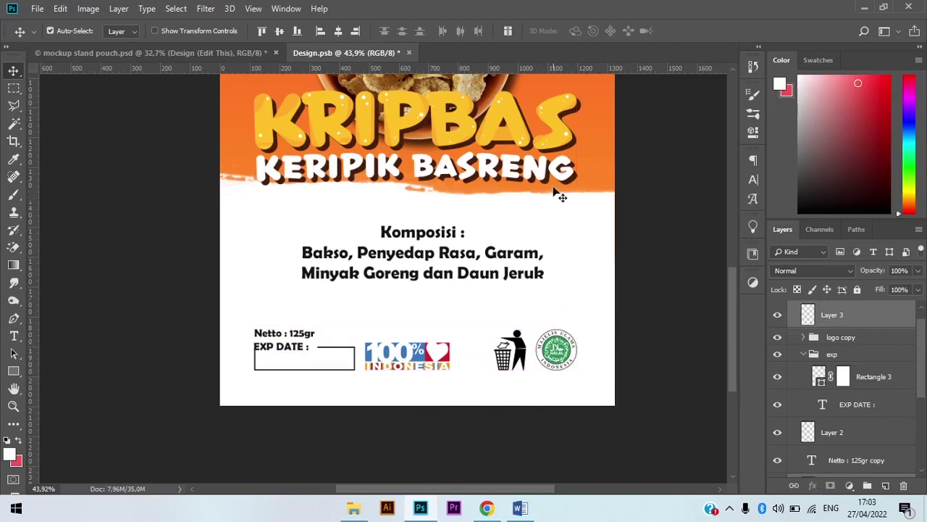
Step: Scale the logo copy group with the product name to about 96% and place it slightly lower above the ingredients text
{"action": "left_click", "coordinate": [565, 145]}
{"action": "left_click", "coordinate": [869, 342]}
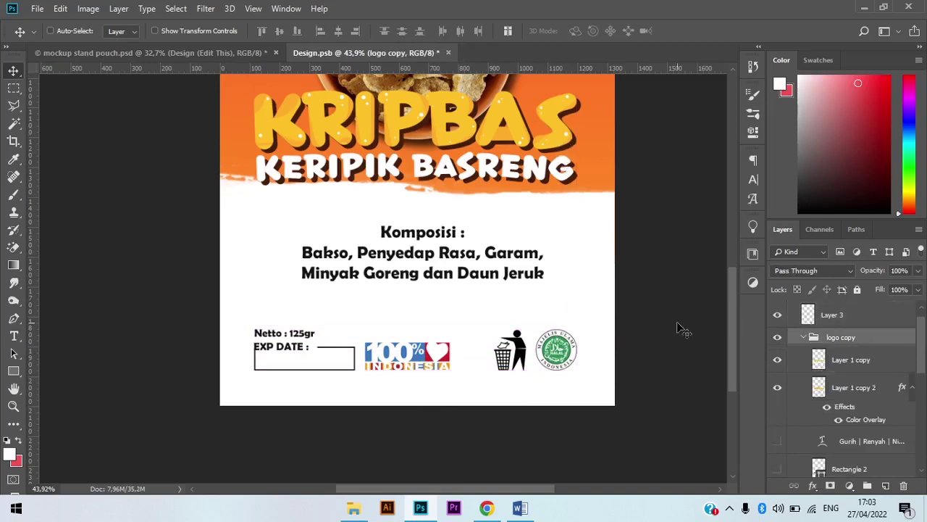
{"action": "key", "text": "ctrl+t"}
{"action": "left_click_drag", "start_coordinate": [254, 92], "coordinate": [261, 94]}
{"action": "left_click_drag", "start_coordinate": [528, 161], "coordinate": [523, 165]}
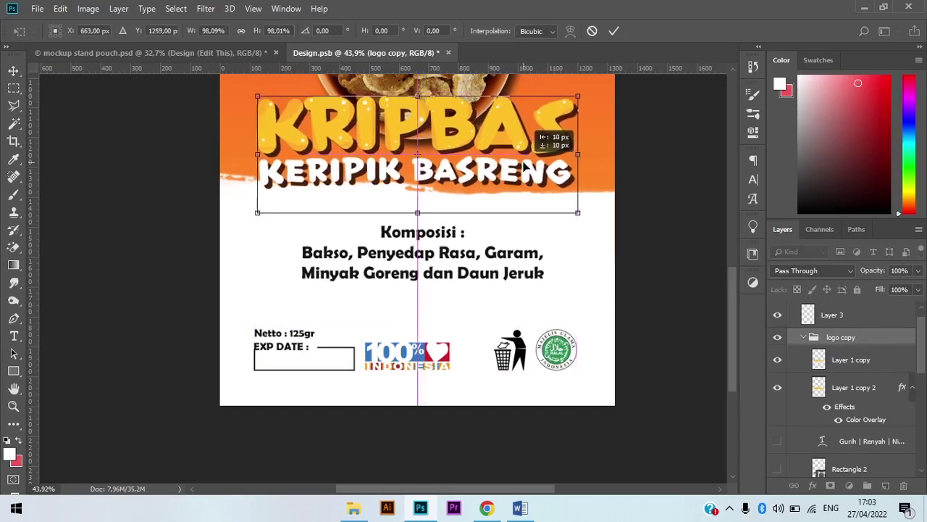
{"action": "left_click_drag", "start_coordinate": [579, 212], "coordinate": [572, 211]}
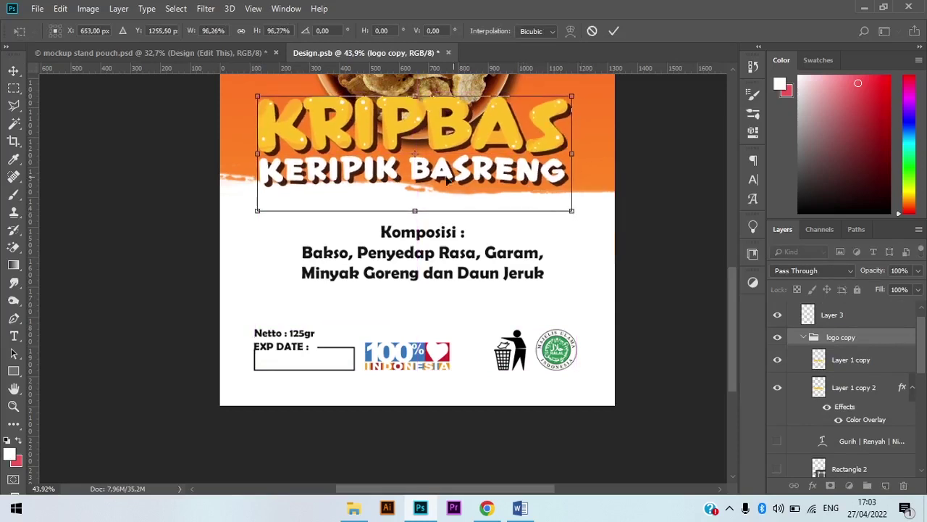
{"action": "left_click_drag", "start_coordinate": [444, 175], "coordinate": [452, 182]}
{"action": "left_click", "coordinate": [613, 31]}
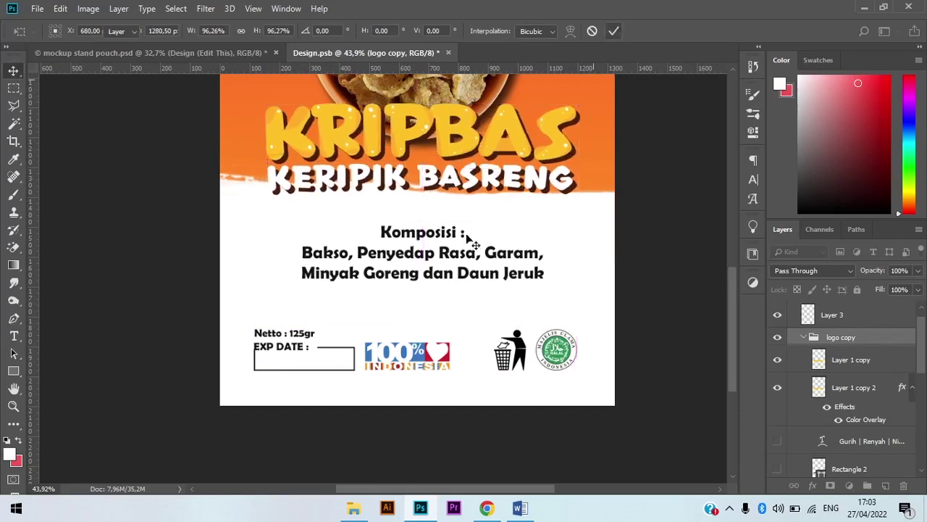
Step: Shift the net weight, expiry-date box and 100% Indonesia logo right to line up with the left edge of the product name
{"action": "mouse_move", "coordinate": [407, 353]}
{"action": "left_mouse_down"}
{"action": "mouse_move", "coordinate": [372, 368]}
{"action": "mouse_move", "coordinate": [414, 366]}
{"action": "mouse_move", "coordinate": [407, 359]}
{"action": "mouse_move", "coordinate": [418, 353]}
{"action": "left_mouse_up"}
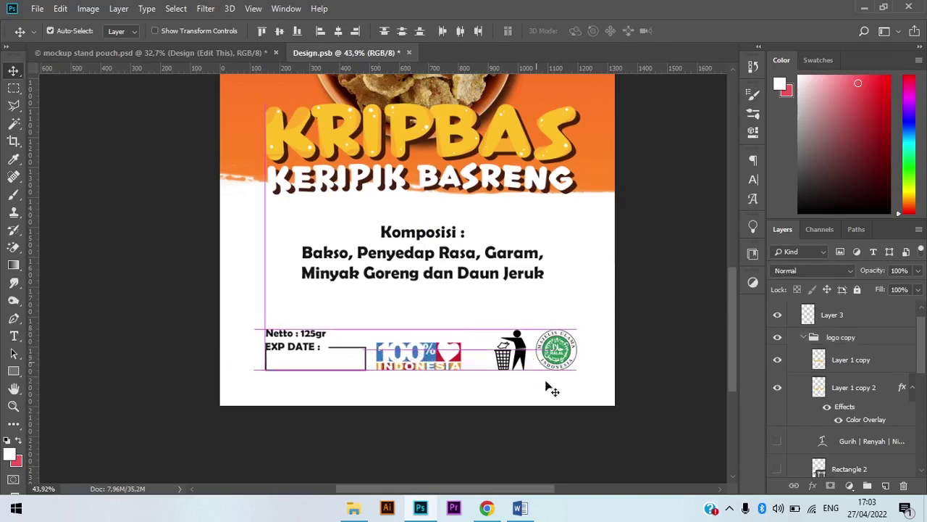
{"action": "left_click", "coordinate": [540, 360]}
{"action": "left_click", "coordinate": [519, 347], "text": "shift"}
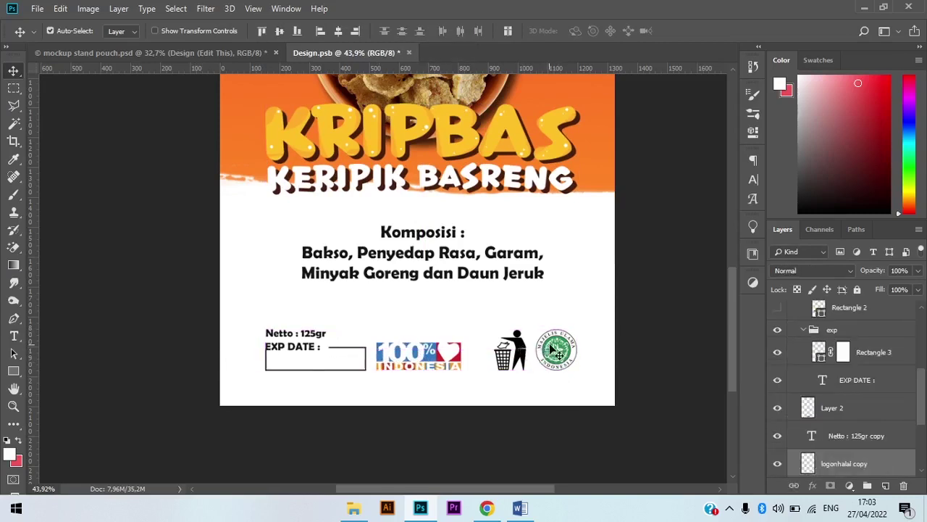
{"action": "left_click_drag", "start_coordinate": [549, 347], "coordinate": [558, 349]}
{"action": "left_click", "coordinate": [572, 358], "text": "ctrl"}
{"action": "left_click", "coordinate": [656, 281], "text": "ctrl"}
{"action": "scroll", "coordinate": [520, 347], "scroll_direction": "down", "scroll_amount": 1}
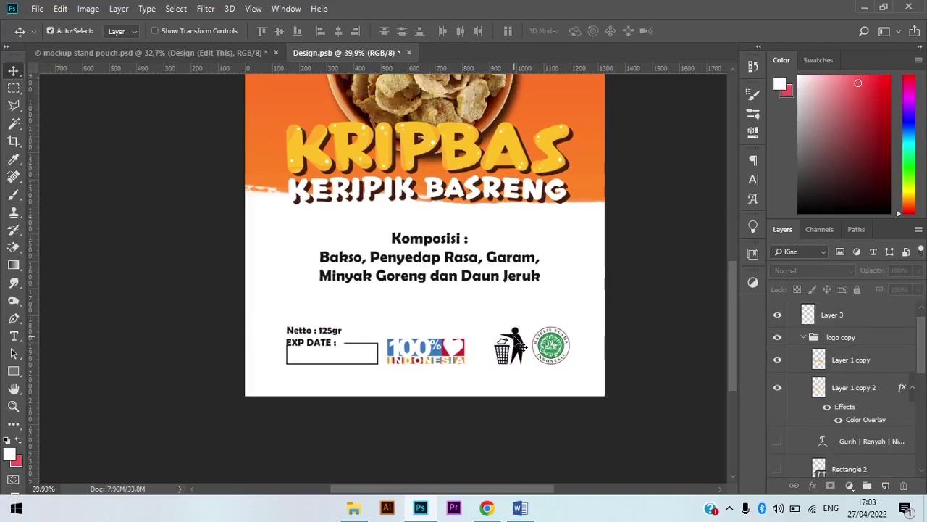
{"action": "left_click", "coordinate": [520, 348], "text": "ctrl"}
{"action": "scroll", "coordinate": [504, 335], "scroll_direction": "down", "scroll_amount": 3}
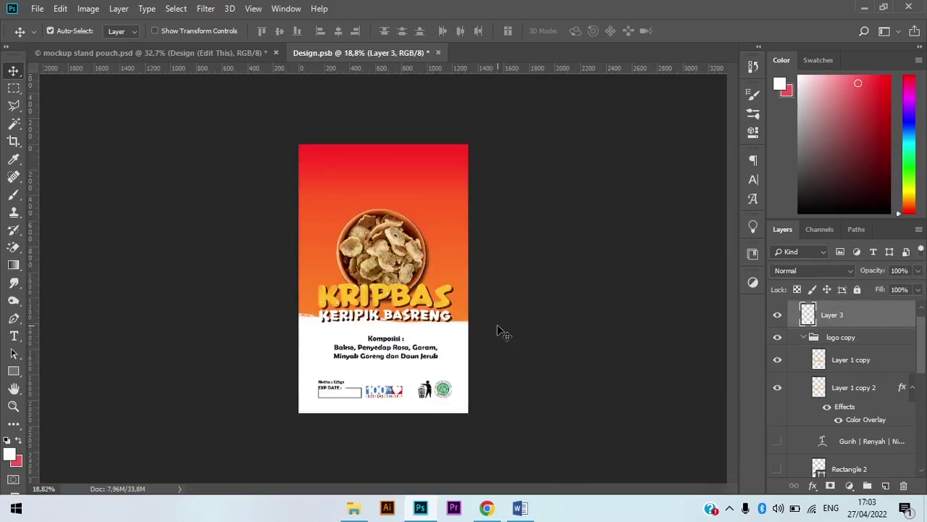
Step: Save the pouch design to update the mockup and show the whole mockup
{"action": "key", "text": "ctrl+s"}
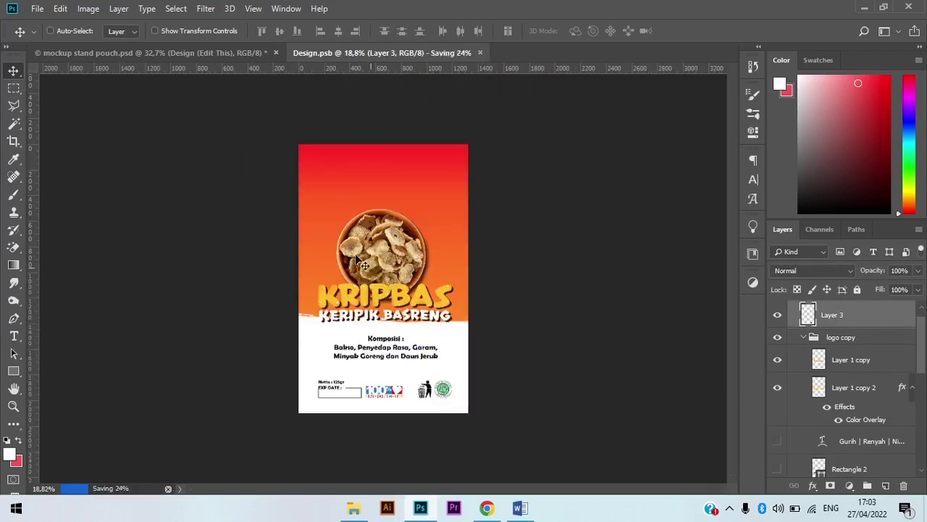
{"action": "left_click", "coordinate": [243, 52]}
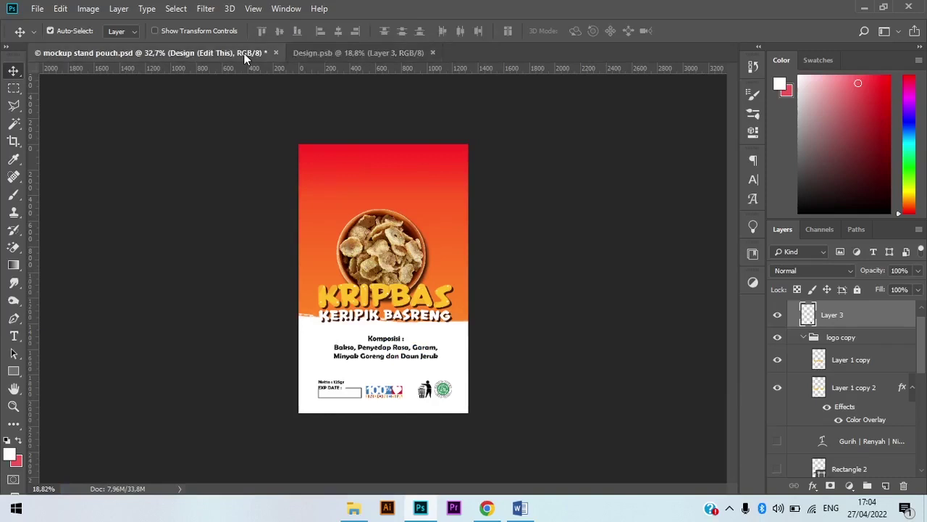
{"action": "key", "text": "ctrl+0"}
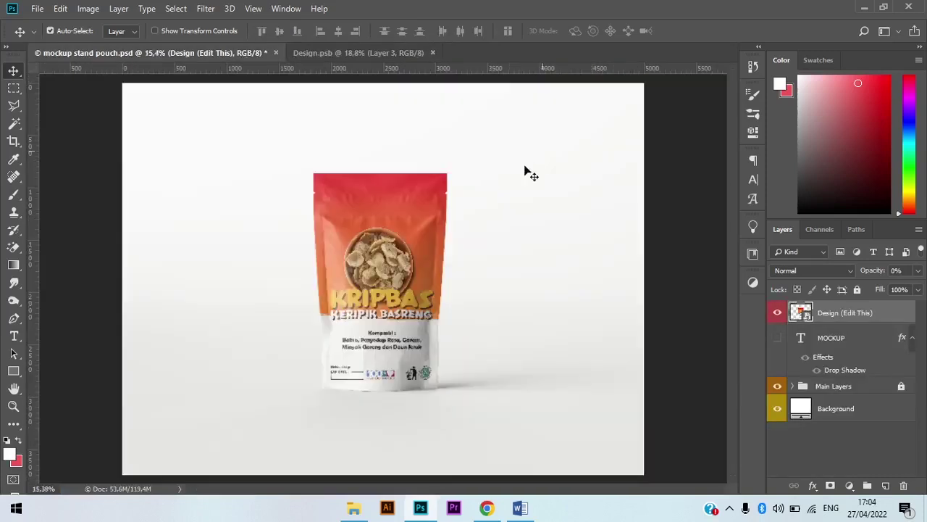
Step: Examine the product name, ingredients text and lower row of labels and logos on the pouch mockup
{"action": "scroll", "coordinate": [433, 221], "scroll_direction": "up", "scroll_amount": 5}
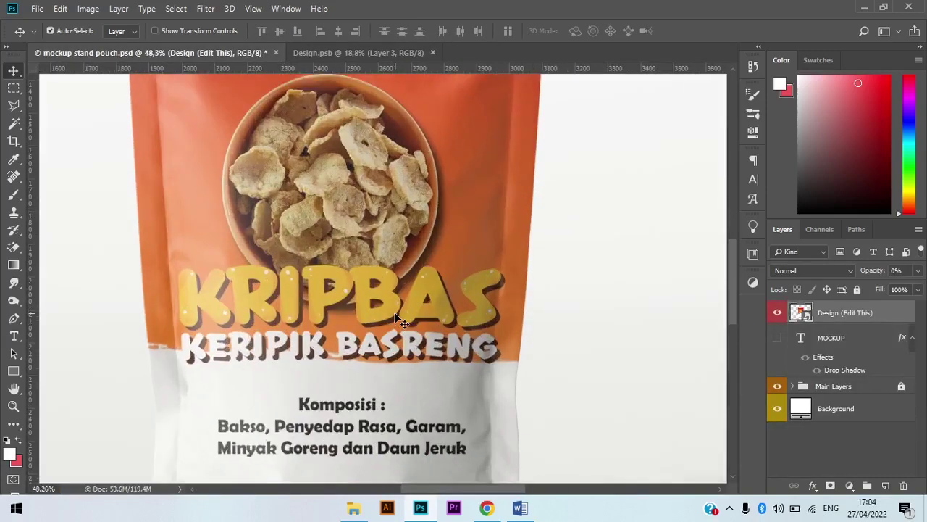
{"action": "scroll", "coordinate": [395, 315], "scroll_direction": "down", "scroll_amount": 3}
{"action": "scroll", "coordinate": [446, 460], "scroll_direction": "up", "scroll_amount": 4}
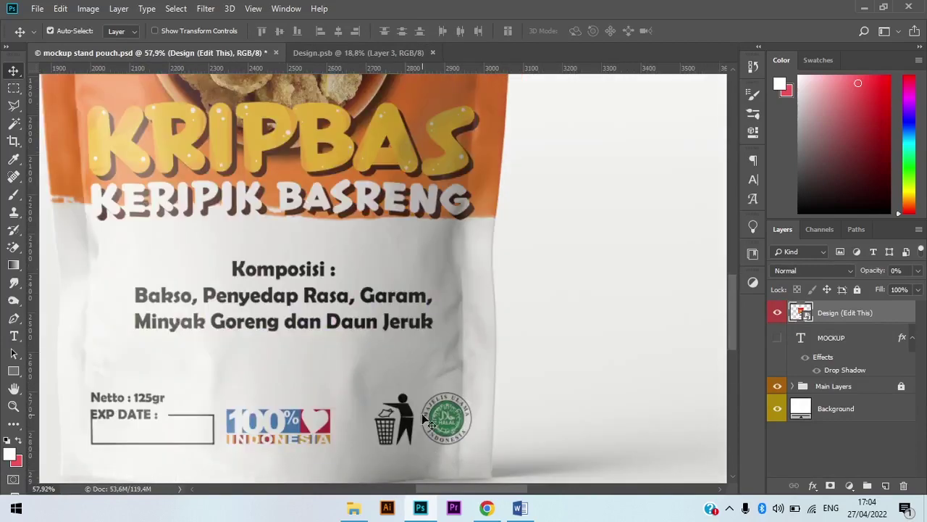
{"action": "scroll", "coordinate": [423, 402], "scroll_direction": "down", "scroll_amount": 2}
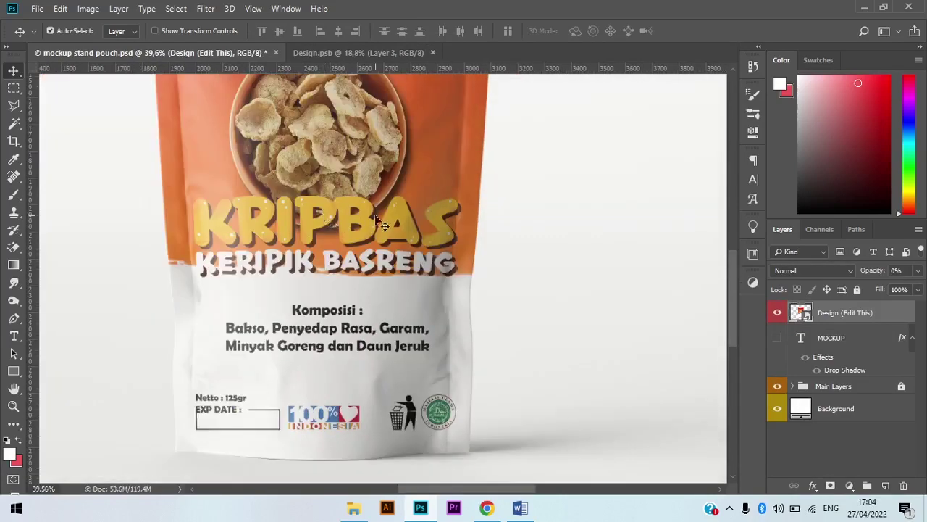
{"action": "scroll", "coordinate": [369, 247], "scroll_direction": "down", "scroll_amount": 4}
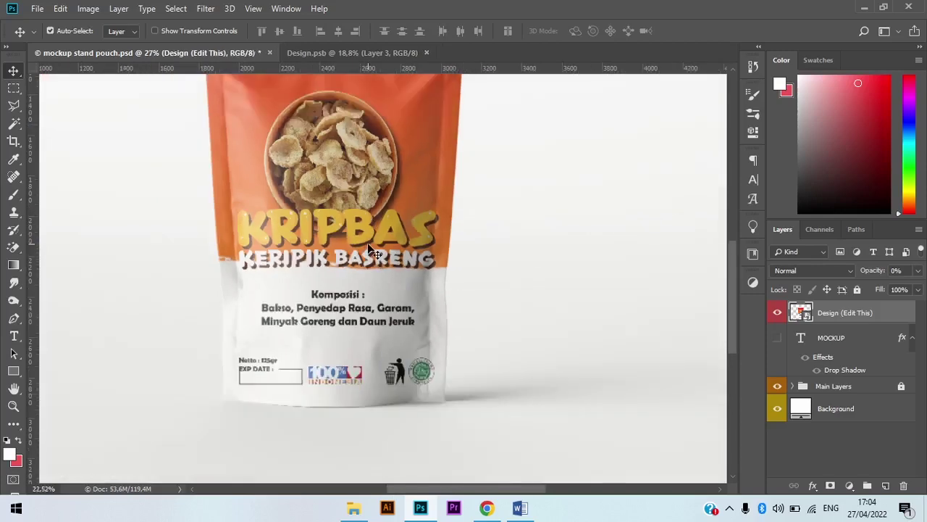
{"action": "scroll", "coordinate": [366, 239], "scroll_direction": "down", "scroll_amount": 1}
{"action": "scroll", "coordinate": [455, 440], "scroll_direction": "up", "scroll_amount": 1}
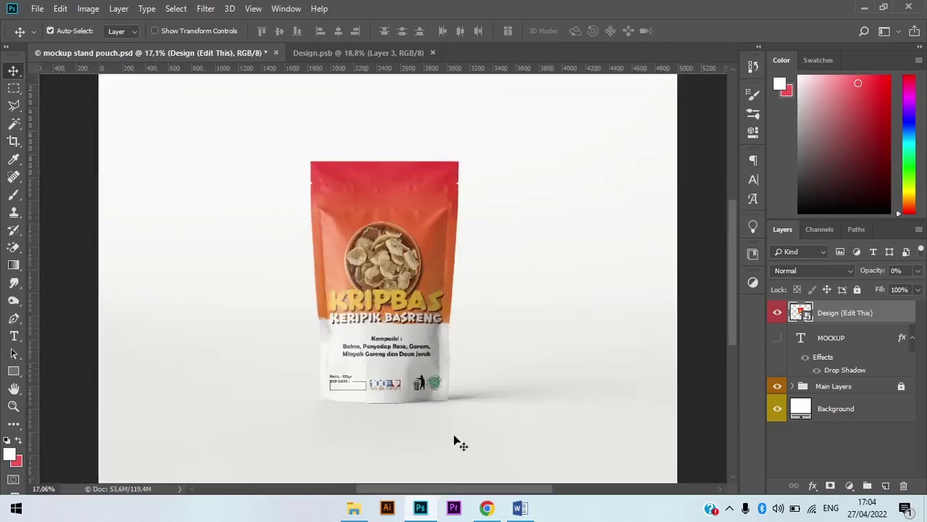
{"action": "scroll", "coordinate": [414, 395], "scroll_direction": "up", "scroll_amount": 2}
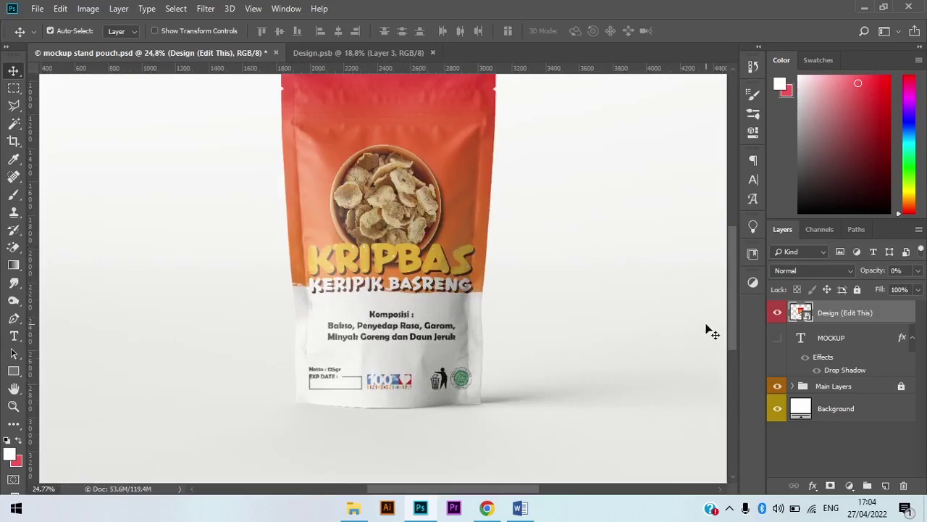
Step: Reopen the pouch design and nudge the litter-bin symbol and halal logo slightly left
{"action": "double_click", "coordinate": [801, 312]}
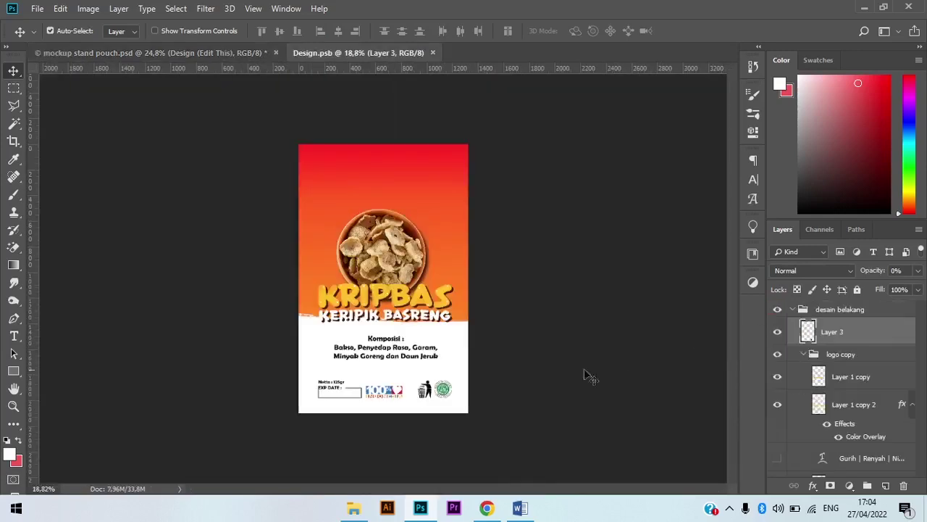
{"action": "scroll", "coordinate": [492, 433], "scroll_direction": "up", "scroll_amount": 3}
{"action": "left_click_drag", "start_coordinate": [487, 432], "coordinate": [486, 433]}
Step: Center the logo copy group with the product name horizontally on the design, and save it to update the mockup
{"action": "left_click", "coordinate": [493, 274]}
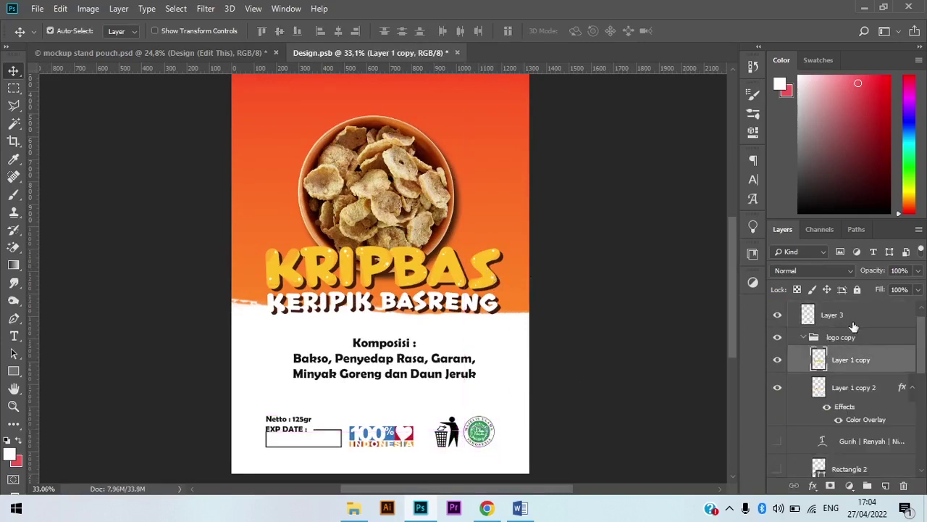
{"action": "left_click", "coordinate": [844, 338]}
{"action": "left_click_drag", "start_coordinate": [520, 288], "coordinate": [491, 295]}
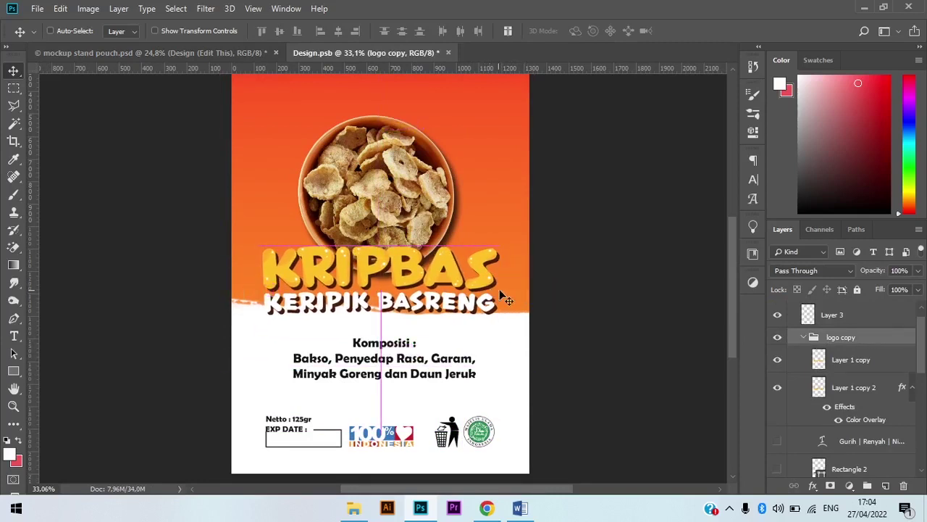
{"action": "key", "text": "ctrl+s"}
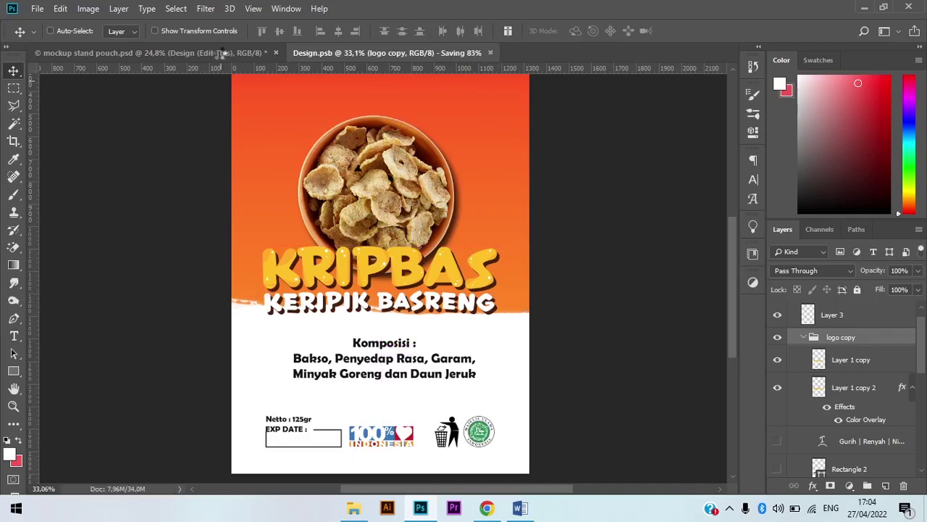
{"action": "left_click", "coordinate": [221, 53]}
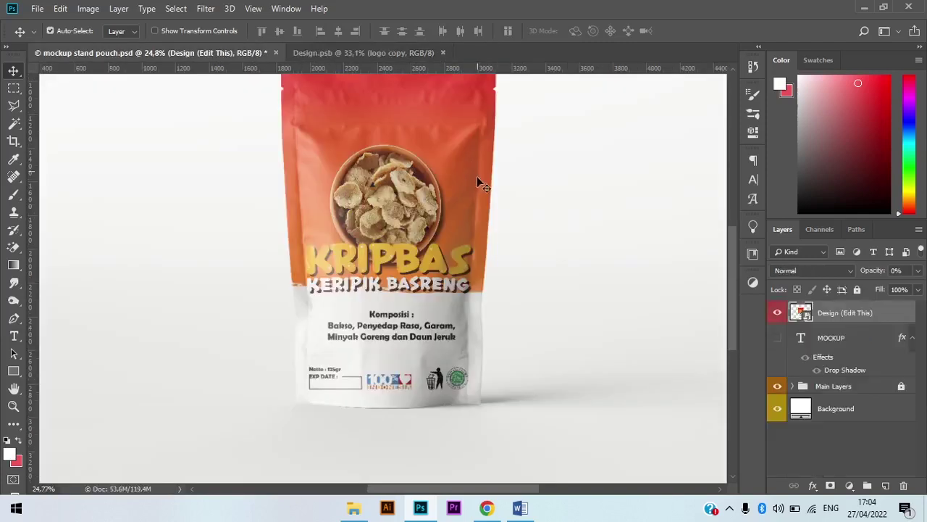
Step: Examine the updated back design on the stand pouch, both close up and as a whole
{"action": "scroll", "coordinate": [457, 262], "scroll_direction": "down", "scroll_amount": 2}
{"action": "scroll", "coordinate": [345, 327], "scroll_direction": "up", "scroll_amount": 5}
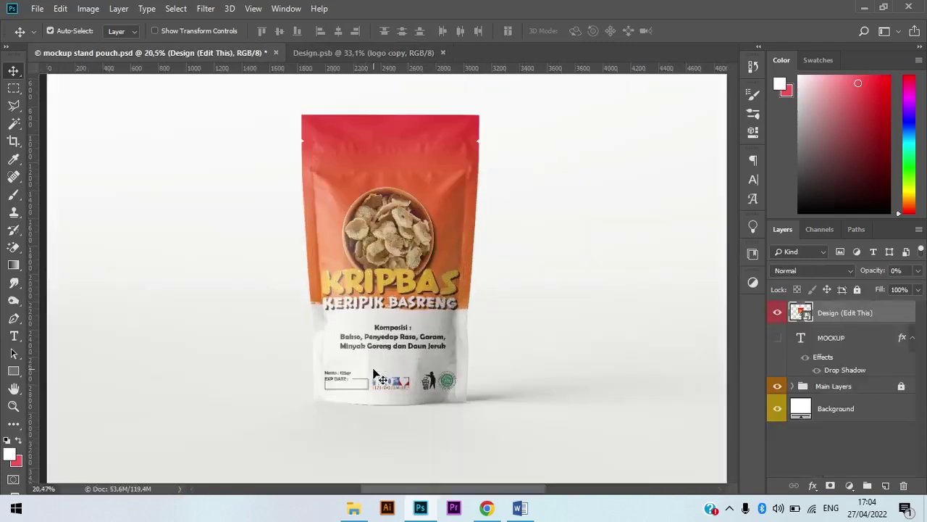
{"action": "scroll", "coordinate": [435, 404], "scroll_direction": "up", "scroll_amount": 2}
{"action": "scroll", "coordinate": [427, 334], "scroll_direction": "down", "scroll_amount": 6}
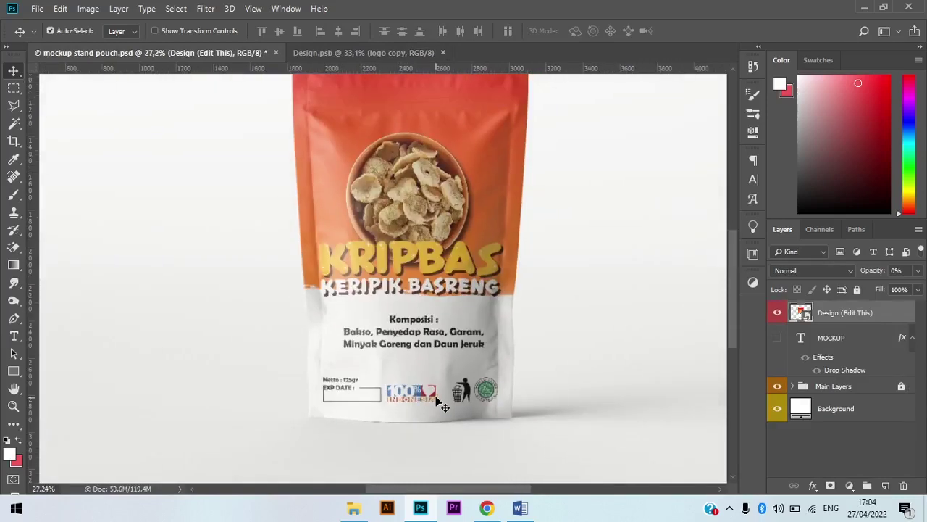
{"action": "scroll", "coordinate": [383, 339], "scroll_direction": "up", "scroll_amount": 1}
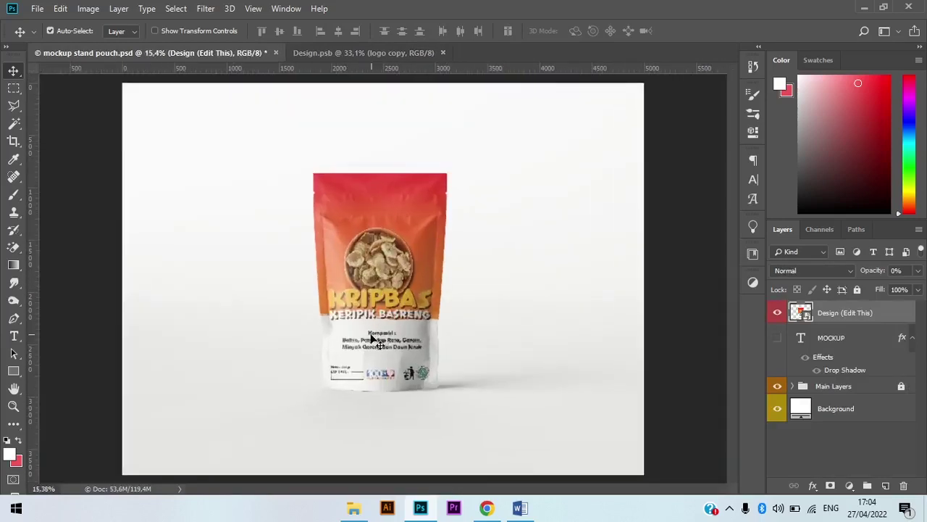
{"action": "scroll", "coordinate": [348, 352], "scroll_direction": "down", "scroll_amount": 2}
{"action": "scroll", "coordinate": [304, 299], "scroll_direction": "up", "scroll_amount": 3}
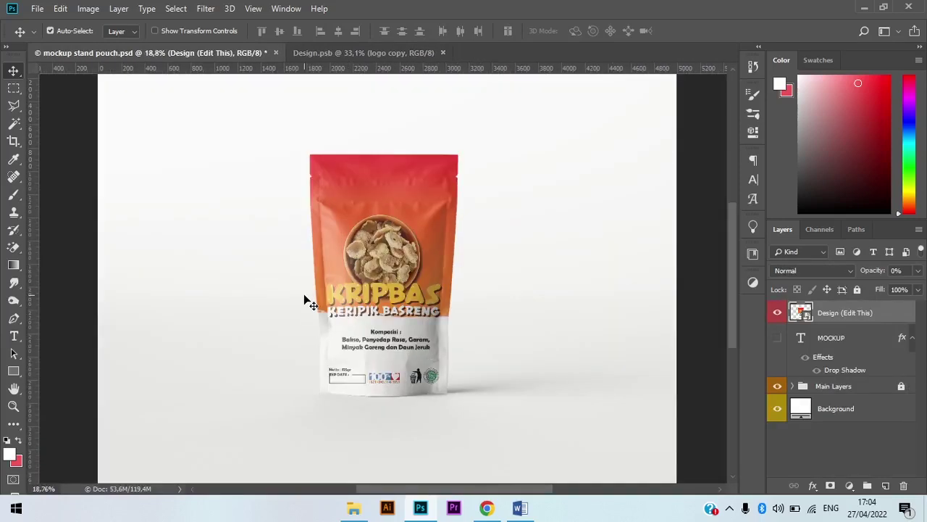
{"action": "scroll", "coordinate": [308, 303], "scroll_direction": "down", "scroll_amount": 2}
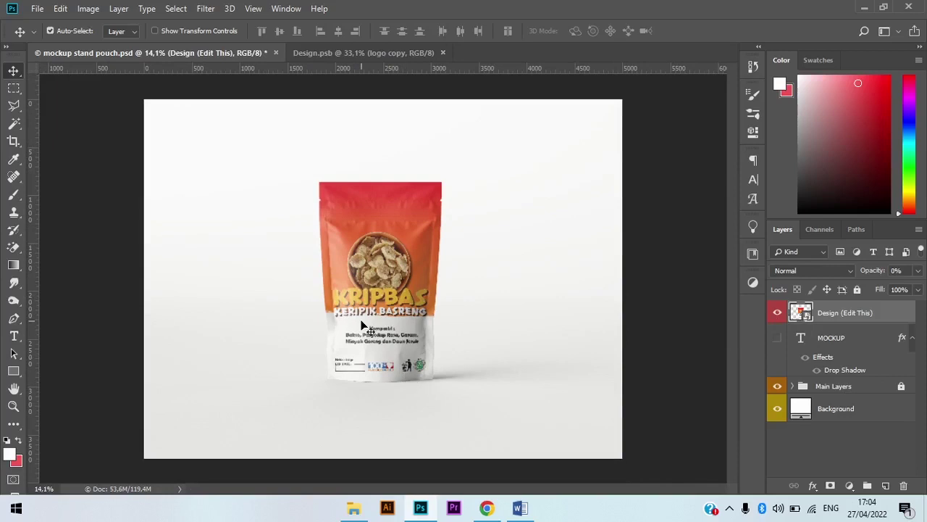
Step: Save the mockup as a JPEG named desain kemasan kripbas (belakang) in the bahan folder, at maximum quality 12
{"action": "key", "text": "ctrl+shift+s"}
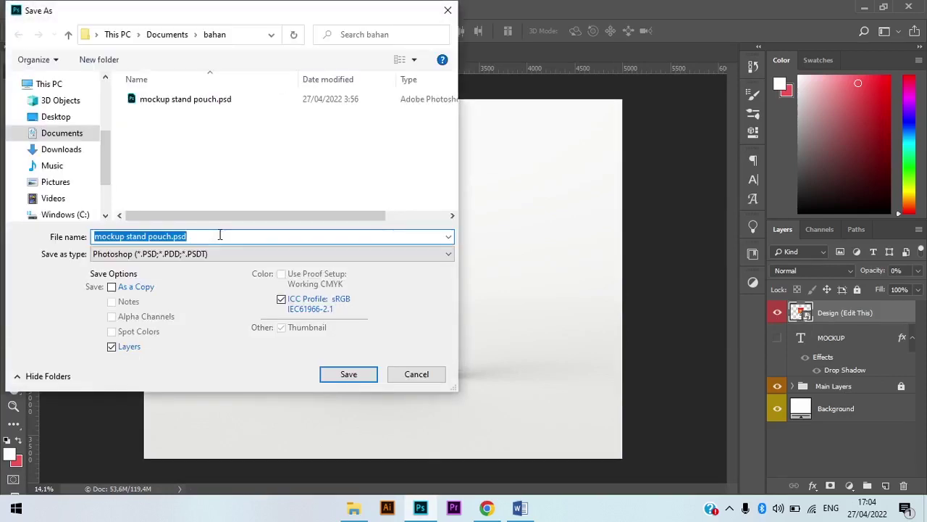
{"action": "type", "text": "desain kemasan kripbas (belakang"}
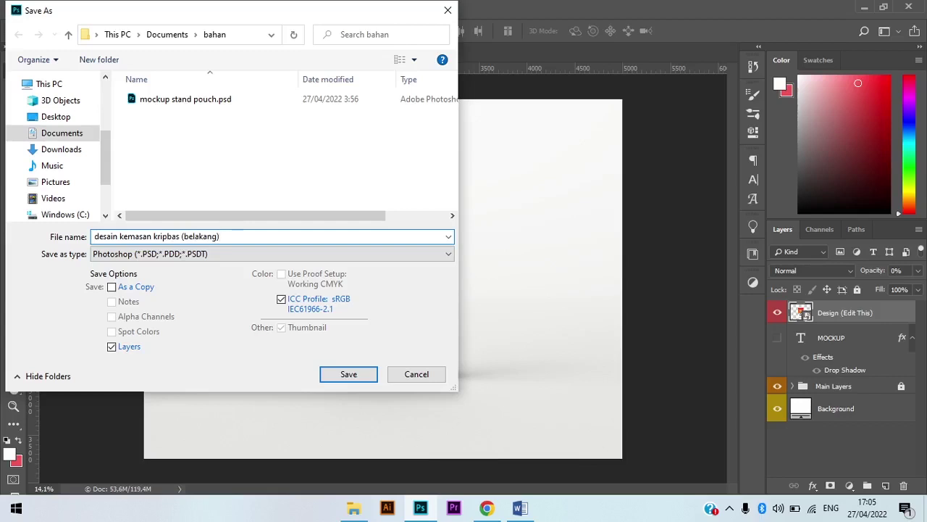
{"action": "left_click", "coordinate": [189, 252]}
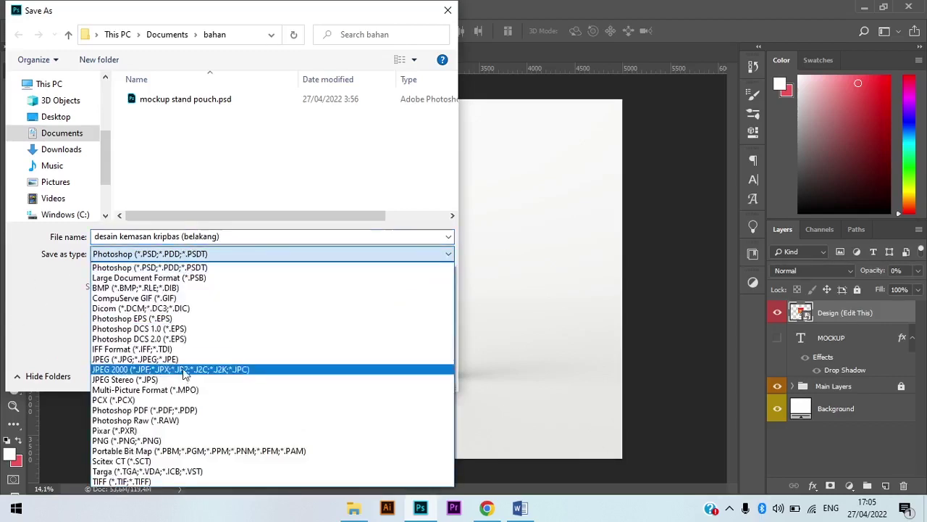
{"action": "left_click", "coordinate": [154, 358]}
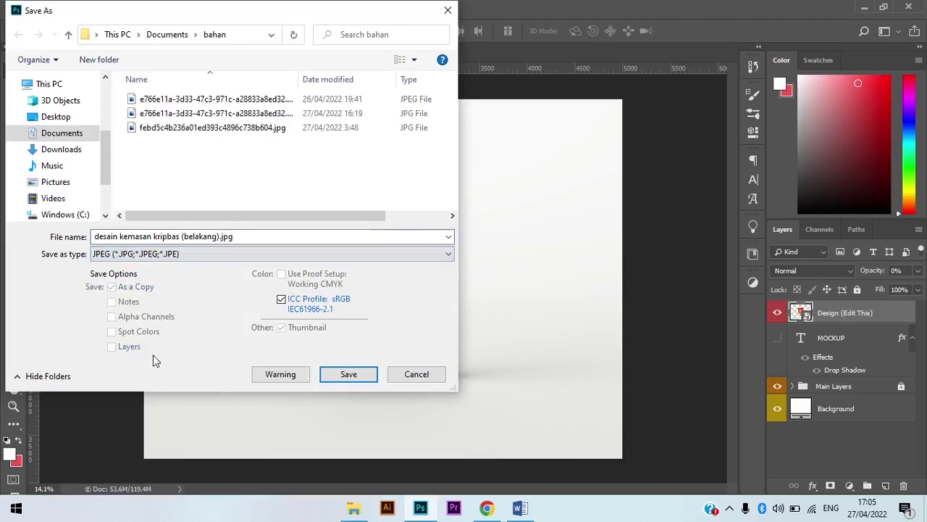
{"action": "left_click", "coordinate": [354, 377]}
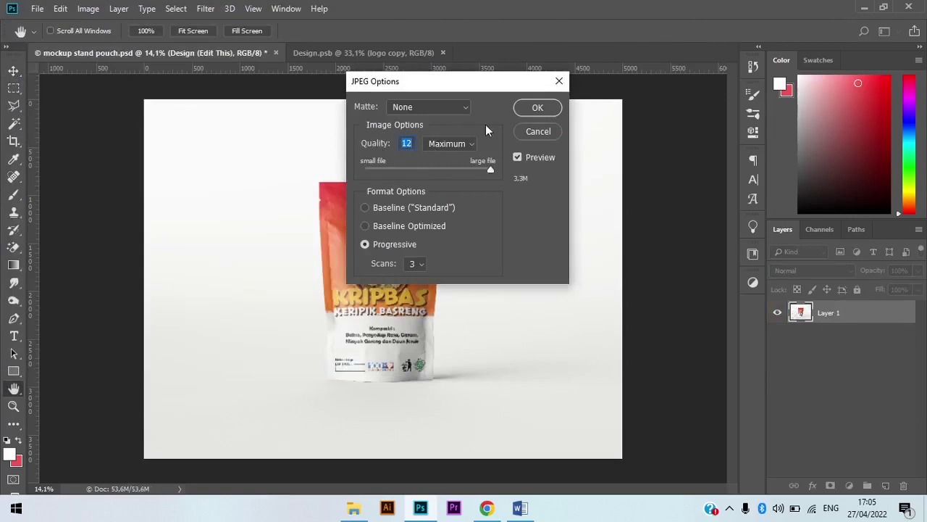
{"action": "left_click", "coordinate": [538, 108]}
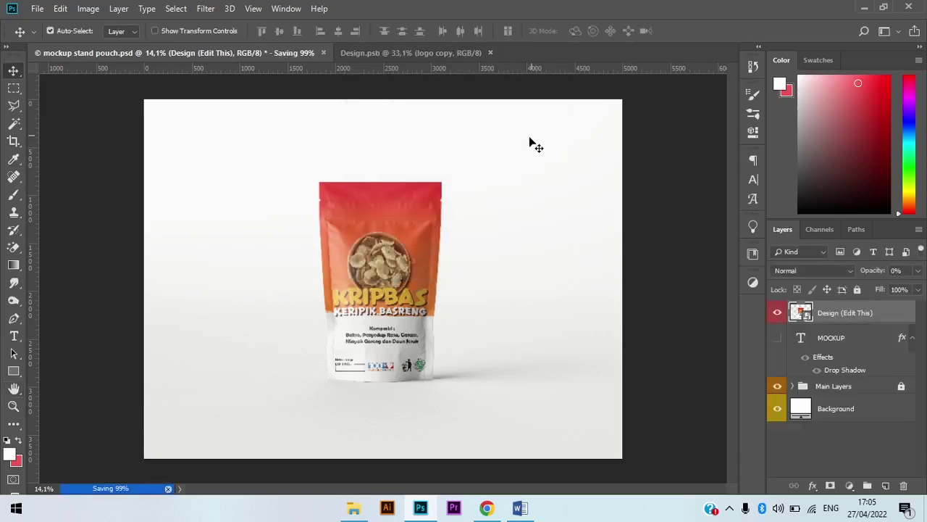
Step: Reopen the pouch design, hide the desain belakang group, show the desain depan group, and save the design
{"action": "double_click", "coordinate": [800, 310]}
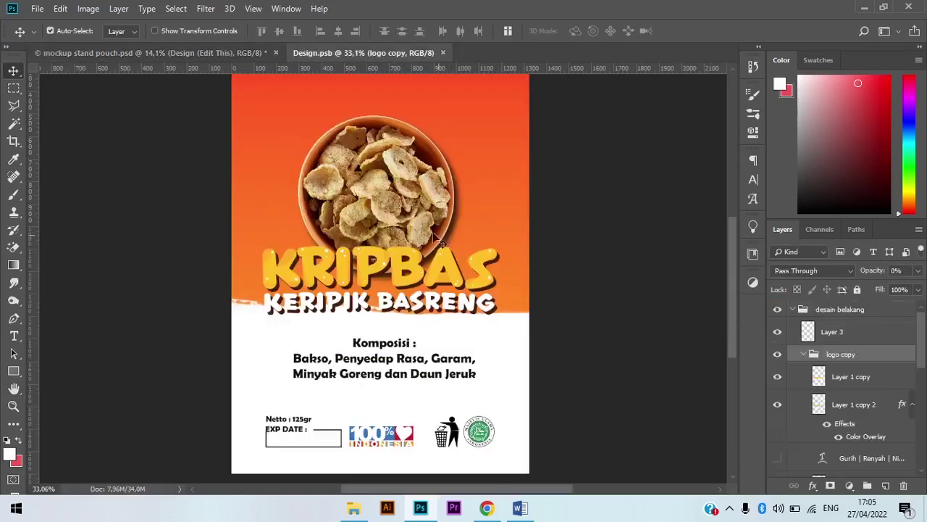
{"action": "left_click", "coordinate": [792, 310]}
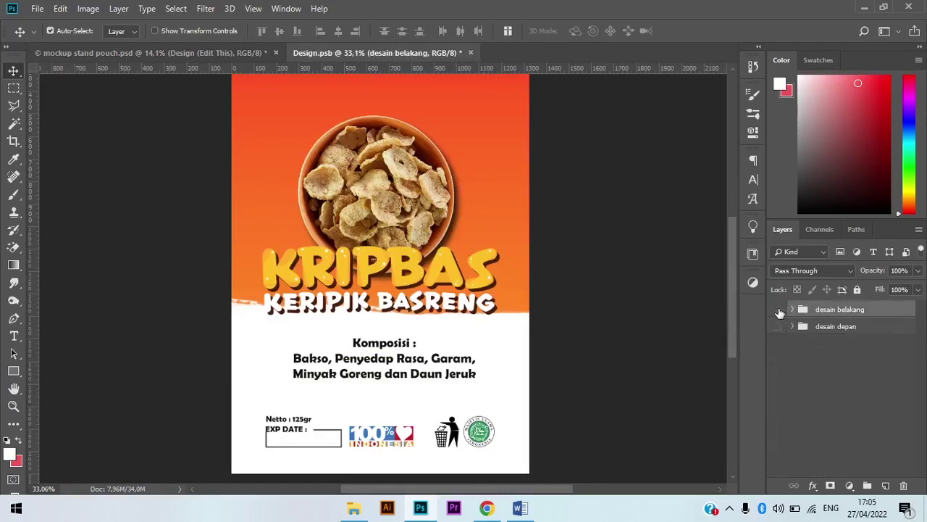
{"action": "left_click", "coordinate": [777, 310]}
{"action": "left_click", "coordinate": [777, 326]}
{"action": "scroll", "coordinate": [376, 268], "scroll_direction": "down", "scroll_amount": 1}
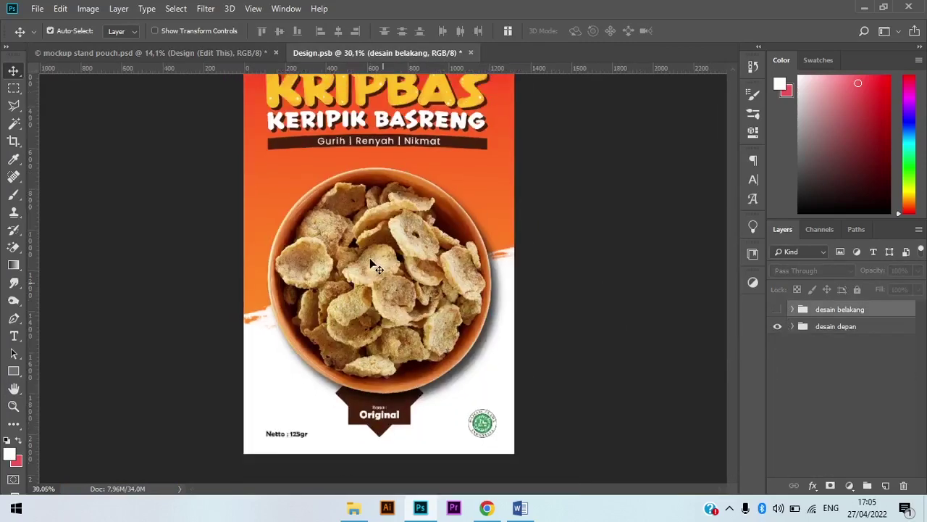
{"action": "scroll", "coordinate": [373, 268], "scroll_direction": "down", "scroll_amount": 2}
{"action": "scroll", "coordinate": [373, 311], "scroll_direction": "up", "scroll_amount": 2}
{"action": "scroll", "coordinate": [391, 413], "scroll_direction": "down", "scroll_amount": 1}
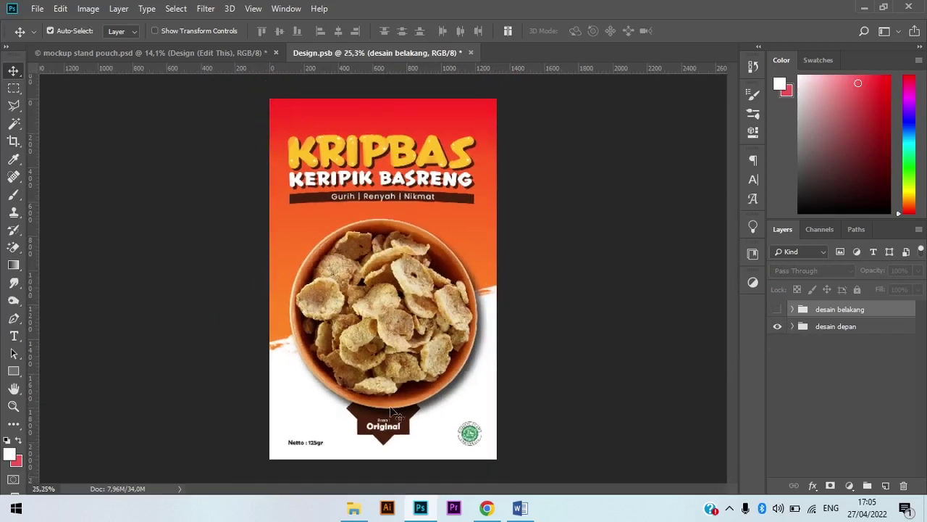
{"action": "scroll", "coordinate": [394, 415], "scroll_direction": "down", "scroll_amount": 1}
{"action": "key", "text": "ctrl"}
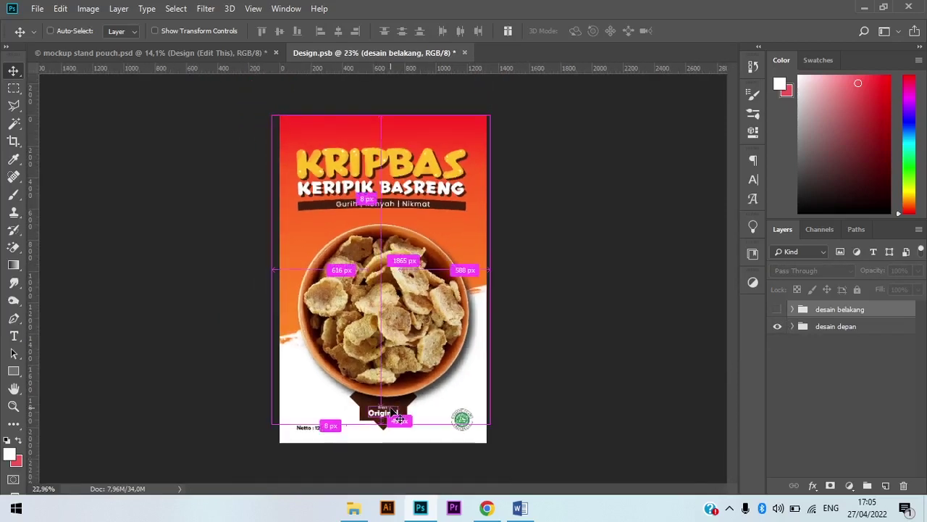
{"action": "key", "text": "ctrl+s"}
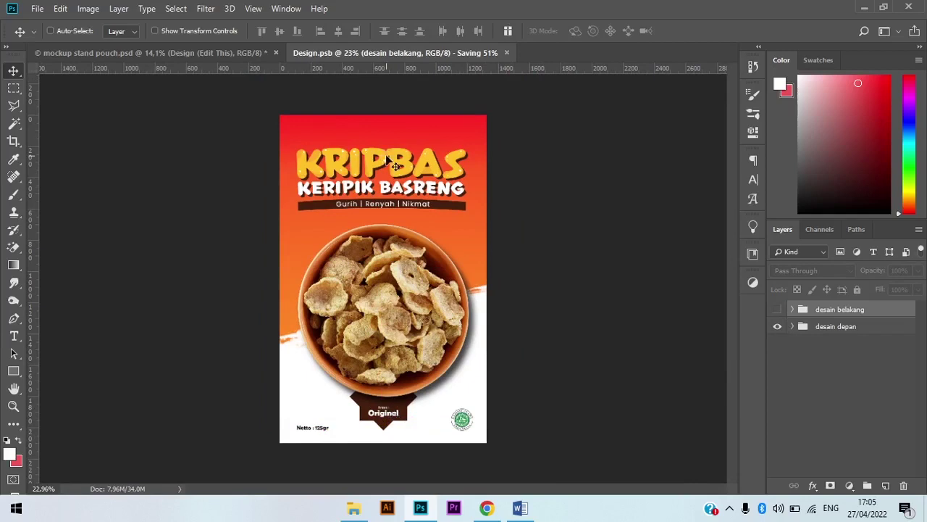
Step: Show the KRENYES BIKIN KETAGIHAN text inside the bowl's Group 1 smart object, close it with its changes, and save the front design
{"action": "left_click", "coordinate": [427, 317], "text": "ctrl"}
{"action": "scroll", "coordinate": [784, 417], "scroll_direction": "down", "scroll_amount": 3}
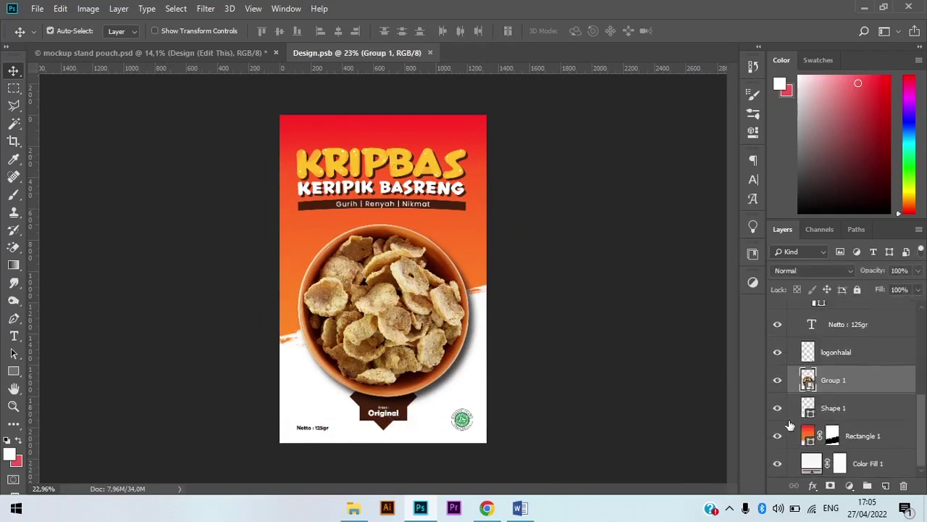
{"action": "scroll", "coordinate": [781, 418], "scroll_direction": "up", "scroll_amount": 1}
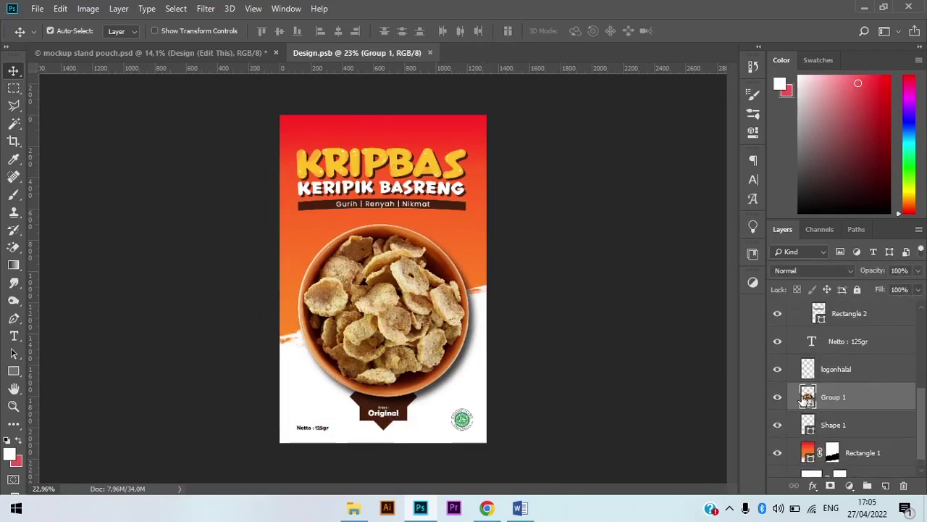
{"action": "double_click", "coordinate": [807, 397]}
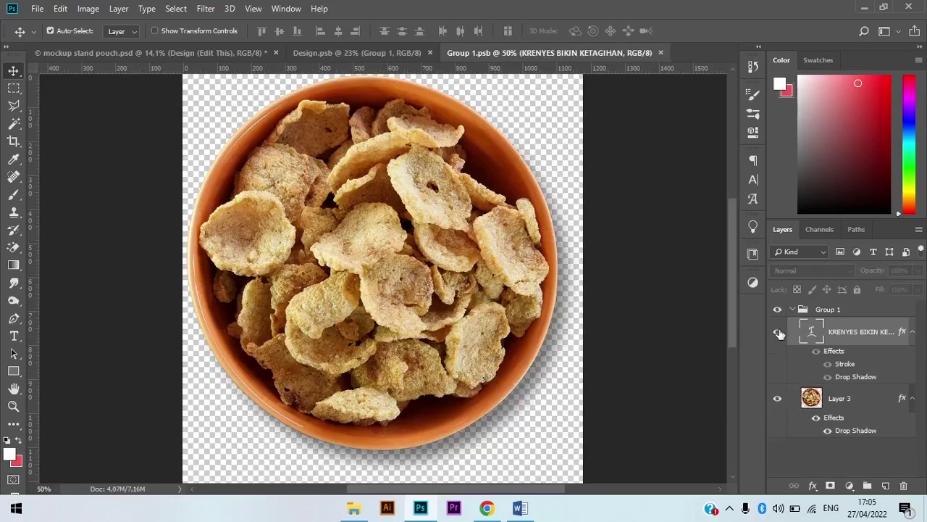
{"action": "left_click", "coordinate": [778, 331]}
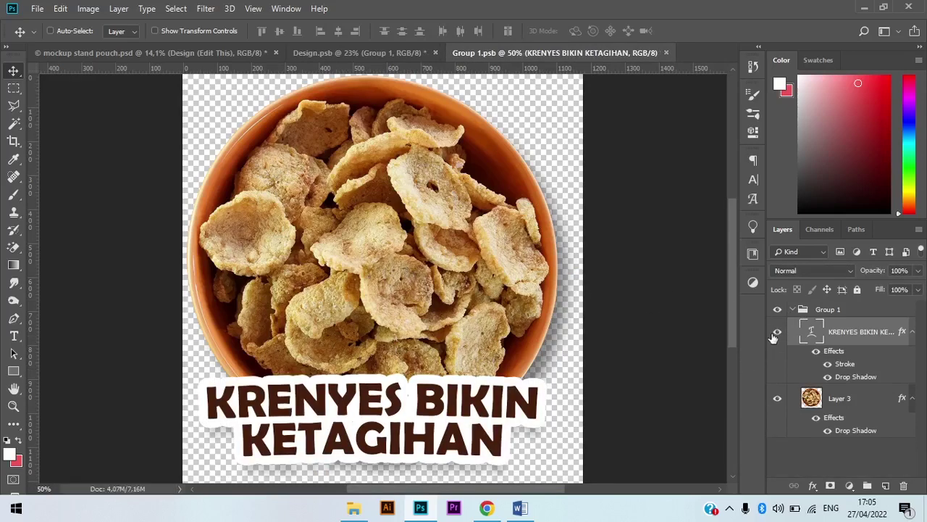
{"action": "key", "text": "ctrl+w"}
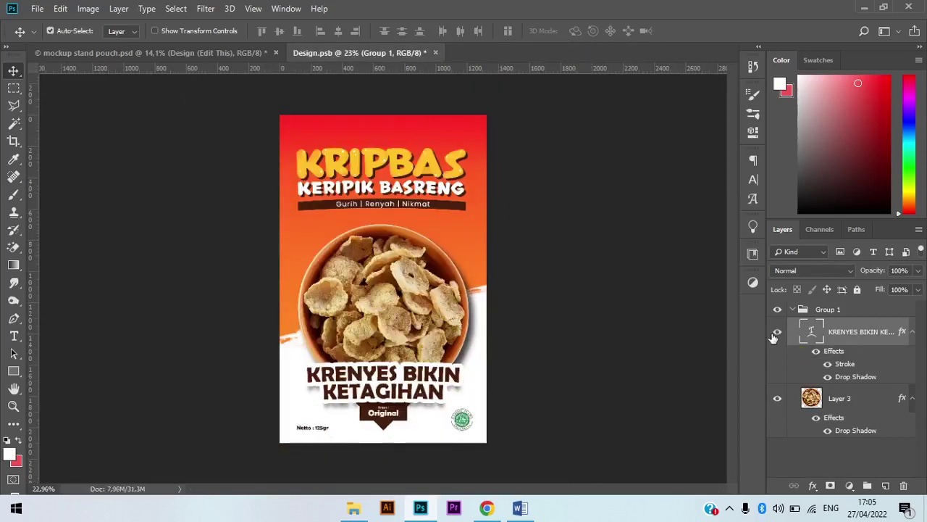
{"action": "key", "text": "ctrl+s"}
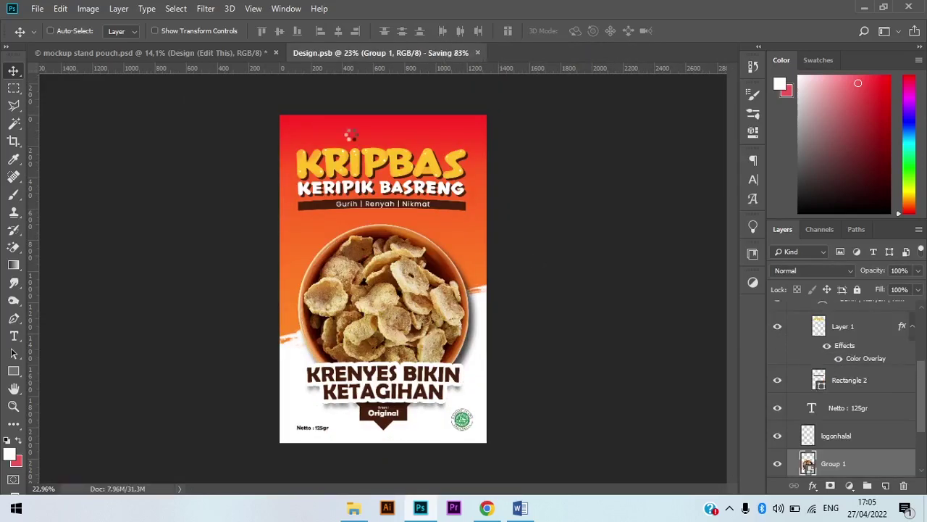
Step: Examine the front design on the pouch mockup, especially the slogan, net weight and halal logo near the base
{"action": "left_click", "coordinate": [220, 55]}
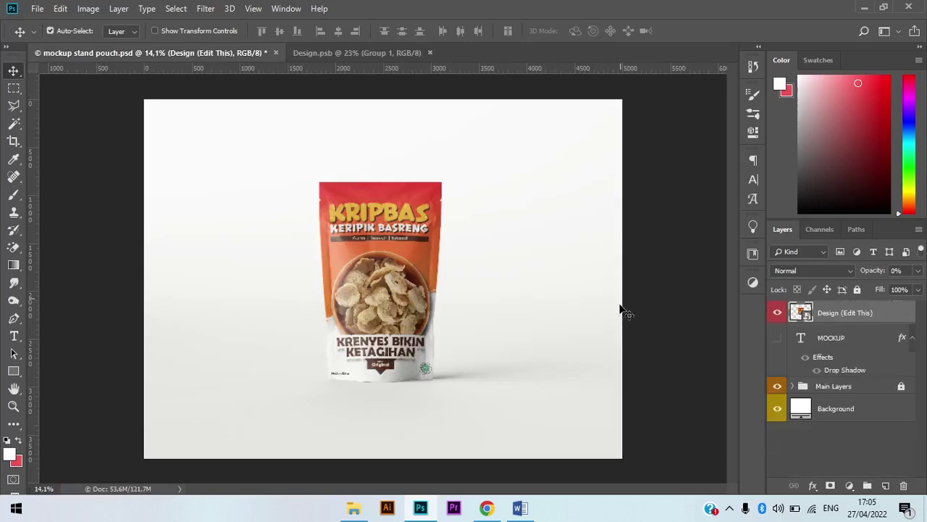
{"action": "scroll", "coordinate": [410, 367], "scroll_direction": "up", "scroll_amount": 3}
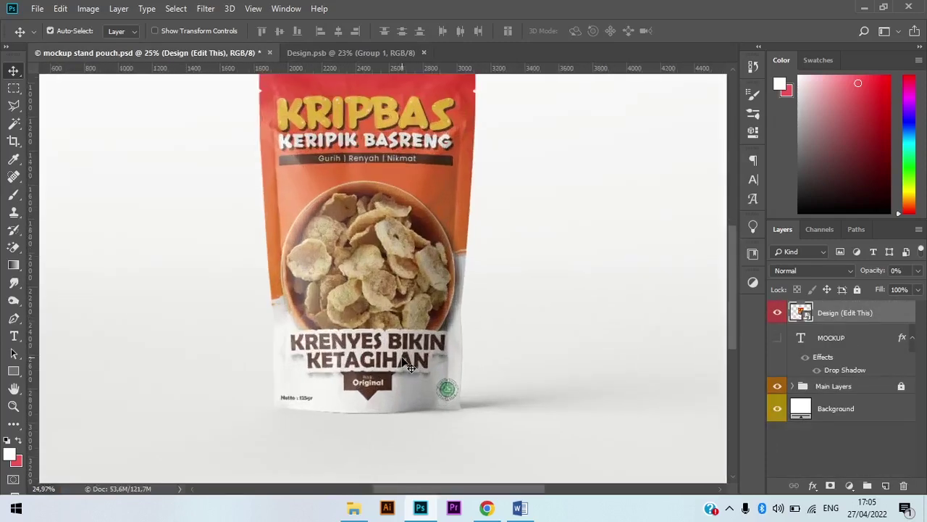
{"action": "scroll", "coordinate": [410, 367], "scroll_direction": "down", "scroll_amount": 1}
{"action": "scroll", "coordinate": [409, 367], "scroll_direction": "down", "scroll_amount": 3}
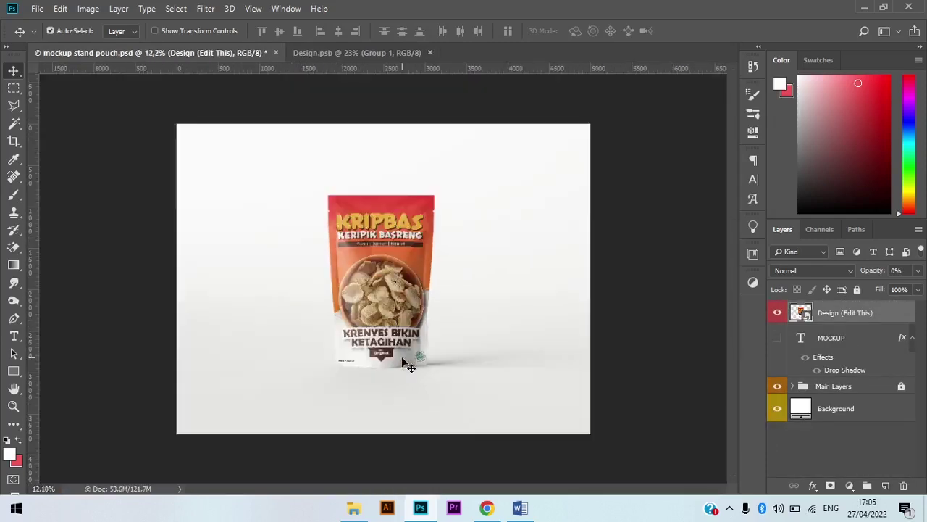
{"action": "scroll", "coordinate": [403, 359], "scroll_direction": "up", "scroll_amount": 6}
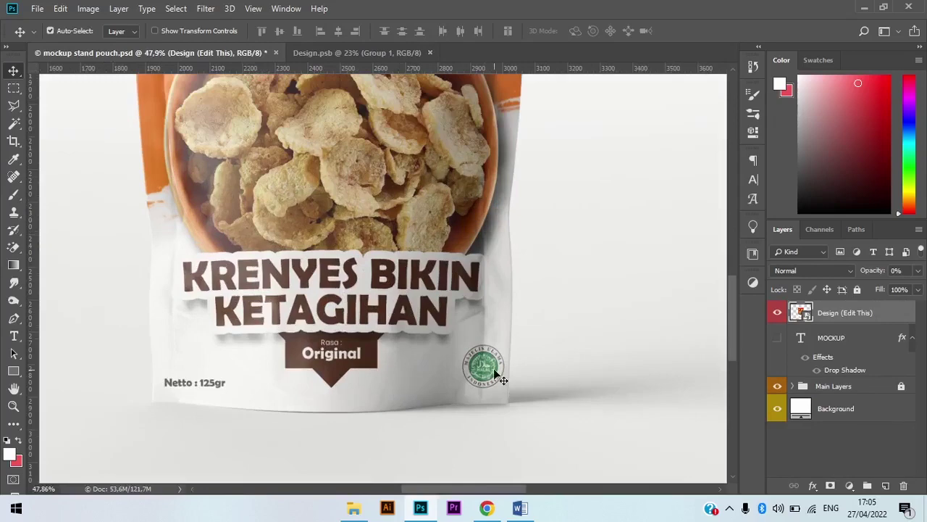
{"action": "scroll", "coordinate": [495, 374], "scroll_direction": "up", "scroll_amount": 1}
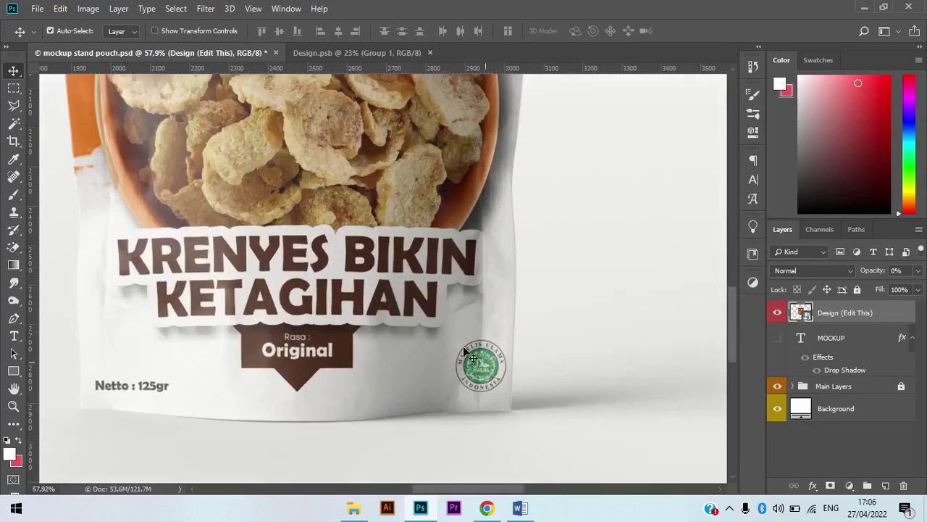
{"action": "scroll", "coordinate": [370, 308], "scroll_direction": "down", "scroll_amount": 2}
{"action": "scroll", "coordinate": [372, 308], "scroll_direction": "down", "scroll_amount": 2}
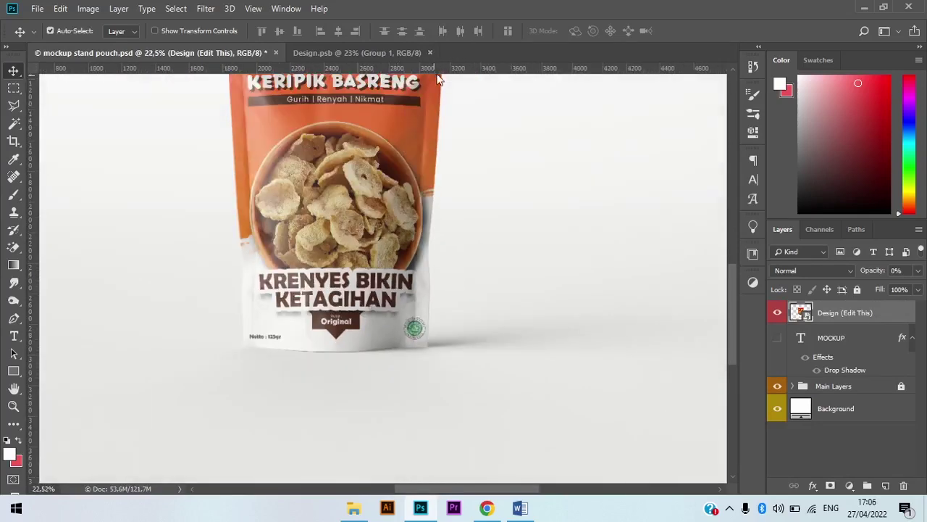
Step: Move the front design's halal logo and Netto : 125gr label slightly inward and up, and save it to update the mockup
{"action": "left_click", "coordinate": [349, 53]}
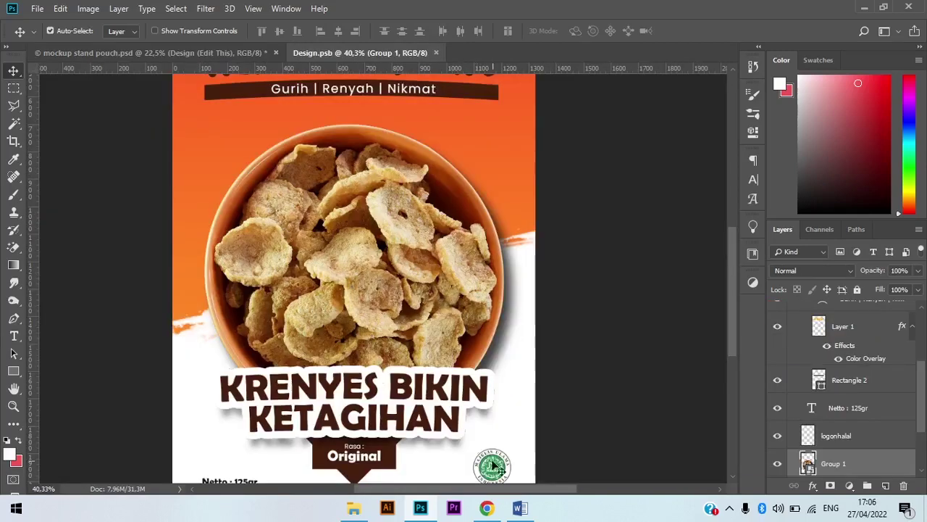
{"action": "left_click_drag", "start_coordinate": [492, 464], "coordinate": [479, 465]}
{"action": "scroll", "coordinate": [275, 387], "scroll_direction": "down", "scroll_amount": 3}
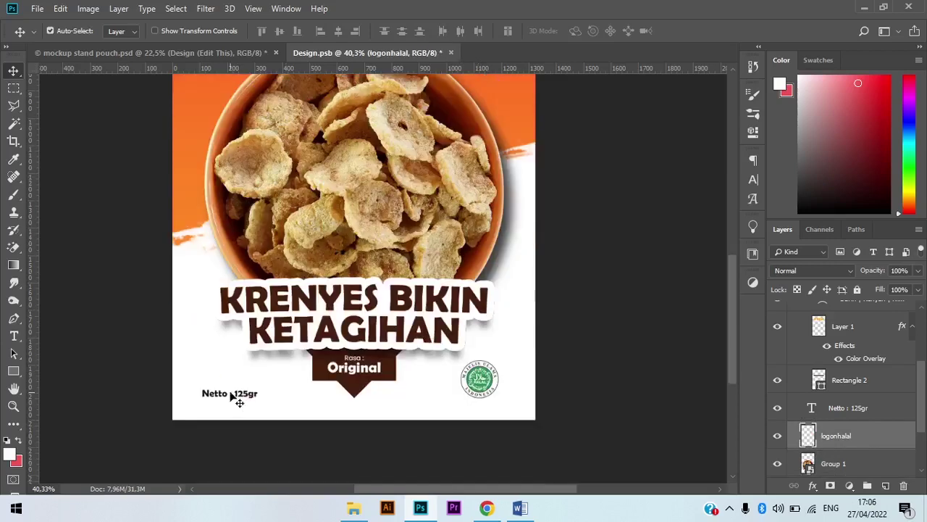
{"action": "left_click_drag", "start_coordinate": [238, 397], "coordinate": [282, 402]}
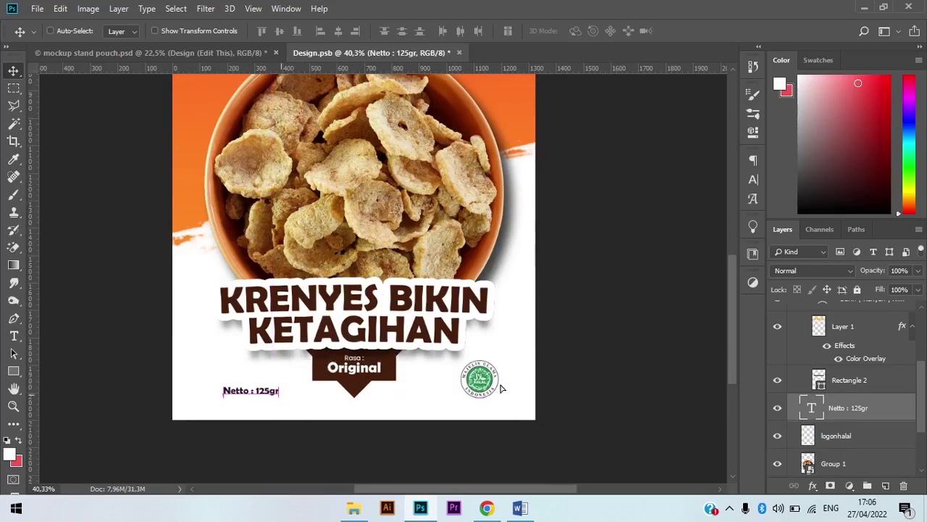
{"action": "left_click_drag", "start_coordinate": [482, 382], "coordinate": [482, 377]}
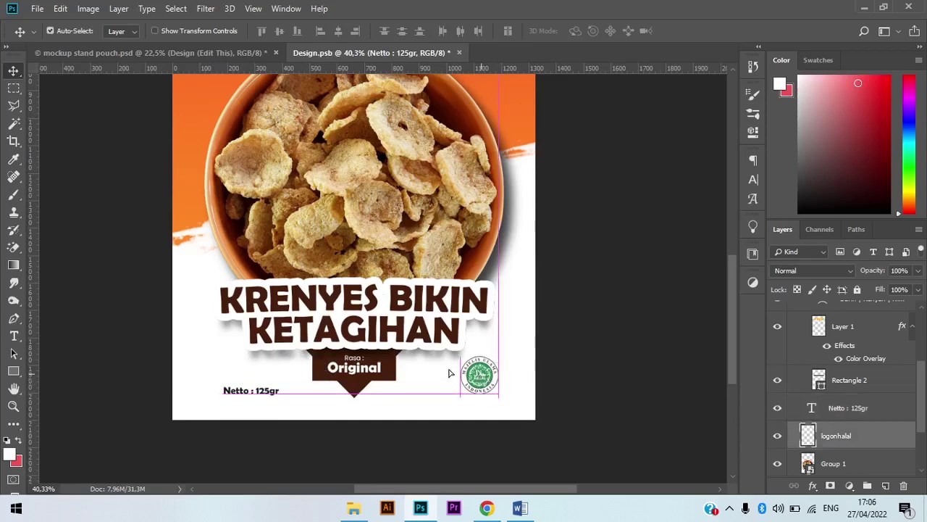
{"action": "scroll", "coordinate": [442, 358], "scroll_direction": "down", "scroll_amount": 3}
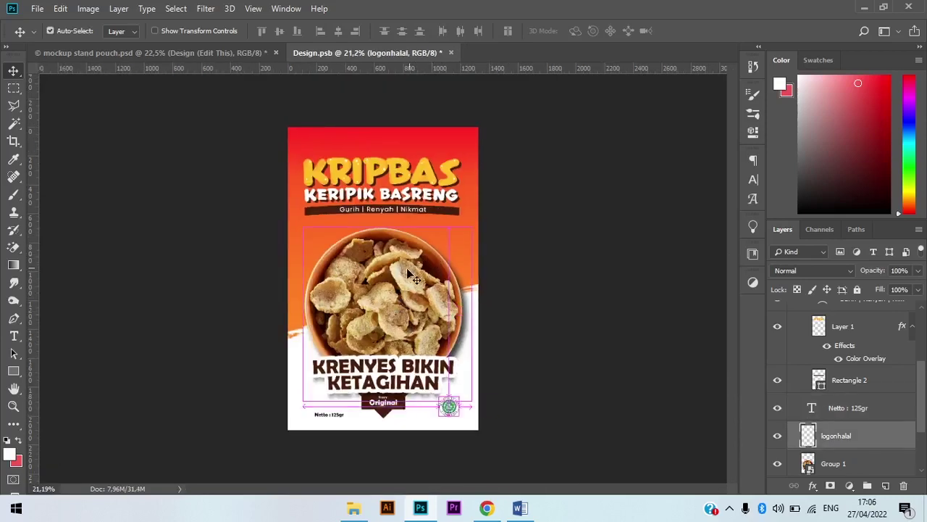
{"action": "key", "text": "ctrl+s"}
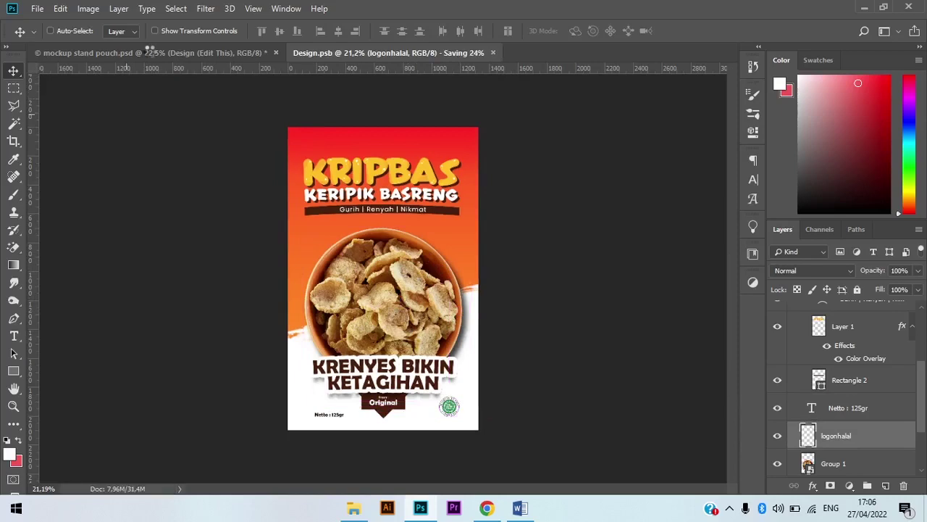
{"action": "left_click", "coordinate": [149, 52]}
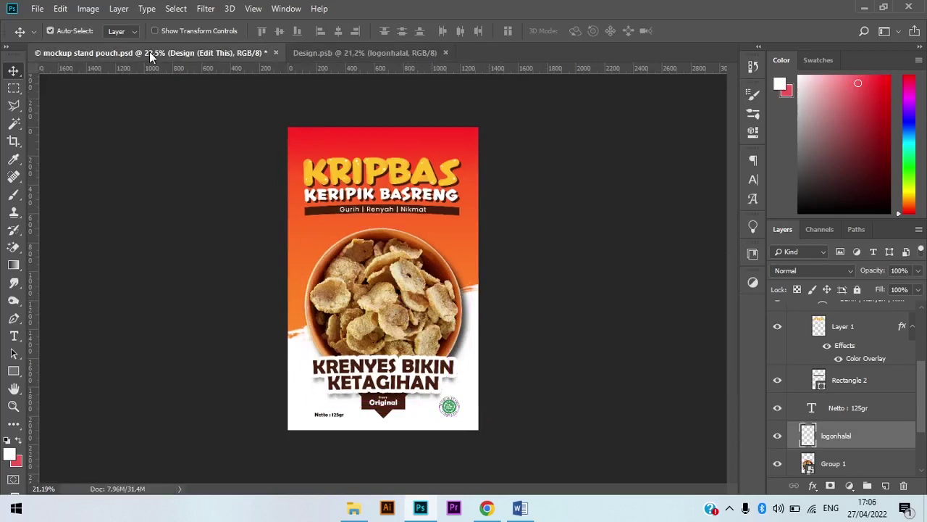
{"action": "scroll", "coordinate": [297, 220], "scroll_direction": "down", "scroll_amount": 2}
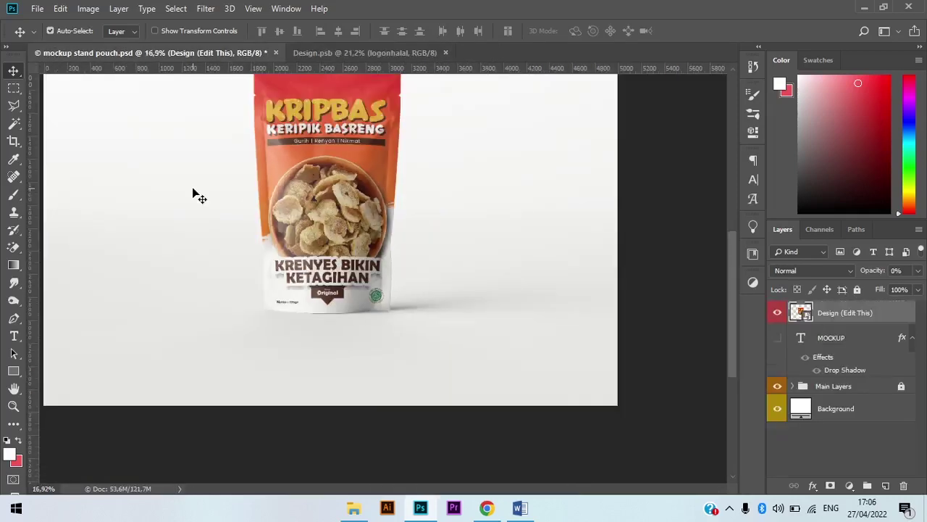
{"action": "scroll", "coordinate": [193, 194], "scroll_direction": "up", "scroll_amount": 1}
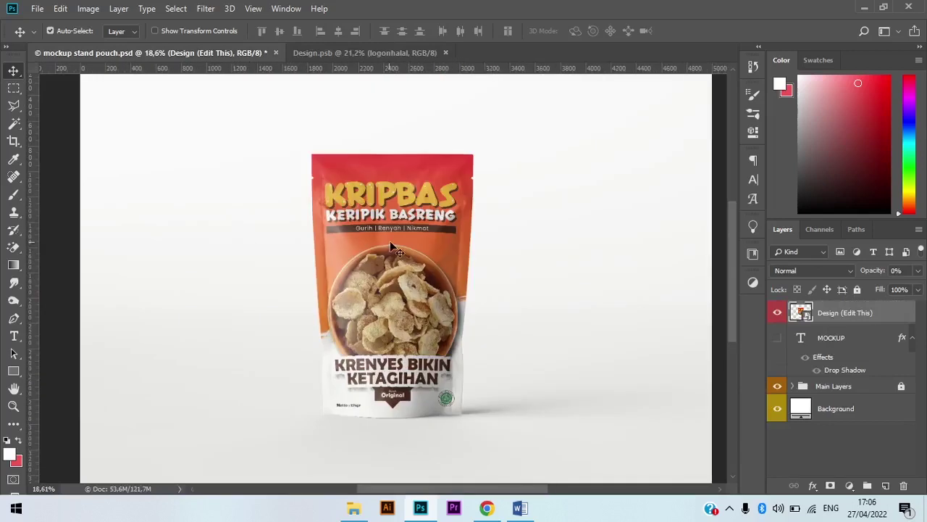
Step: Move the bowl and slogan smart object slightly up in the front design, exposing more of the Original flavour badge
{"action": "left_click", "coordinate": [322, 52]}
{"action": "scroll", "coordinate": [795, 417], "scroll_direction": "down", "scroll_amount": 4}
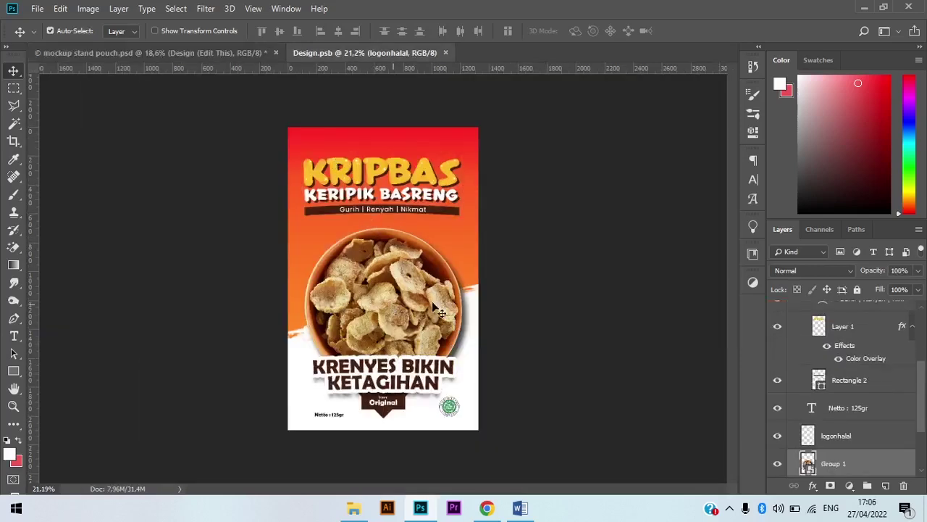
{"action": "left_click_drag", "start_coordinate": [380, 301], "coordinate": [380, 291]}
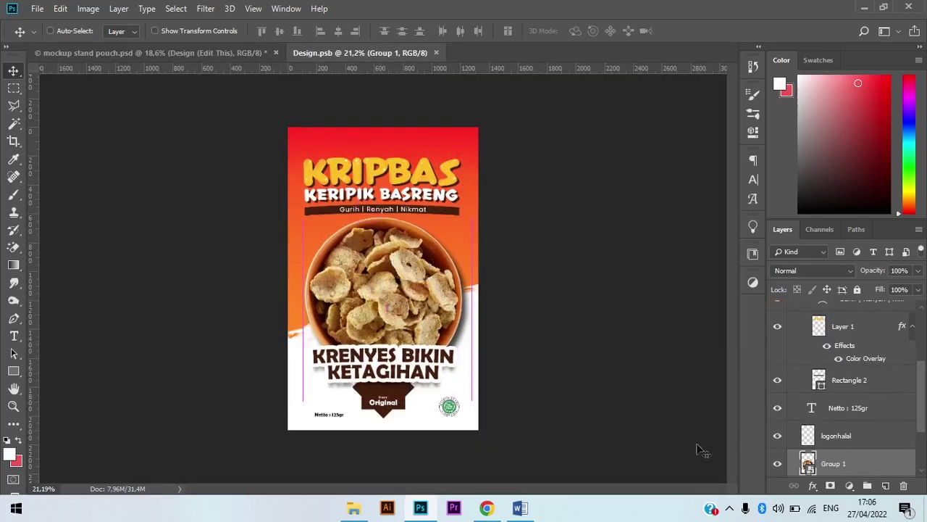
Step: Undo the last bowl move, and move the bowl and slogan slightly up together with the flavour badge and Rasa : Original text
{"action": "key", "text": "ctrl+z"}
{"action": "scroll", "coordinate": [829, 427], "scroll_direction": "down", "scroll_amount": 2}
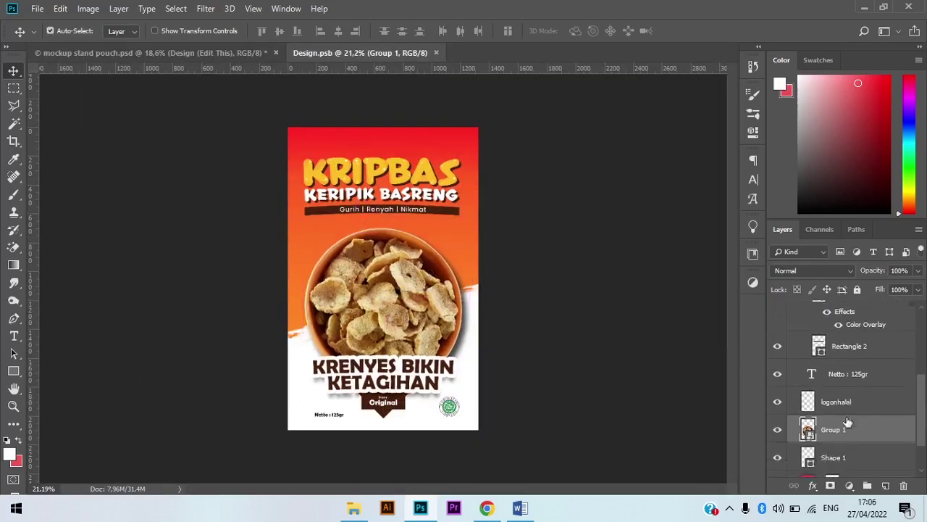
{"action": "left_click", "coordinate": [395, 413]}
{"action": "scroll", "coordinate": [859, 431], "scroll_direction": "up", "scroll_amount": 4}
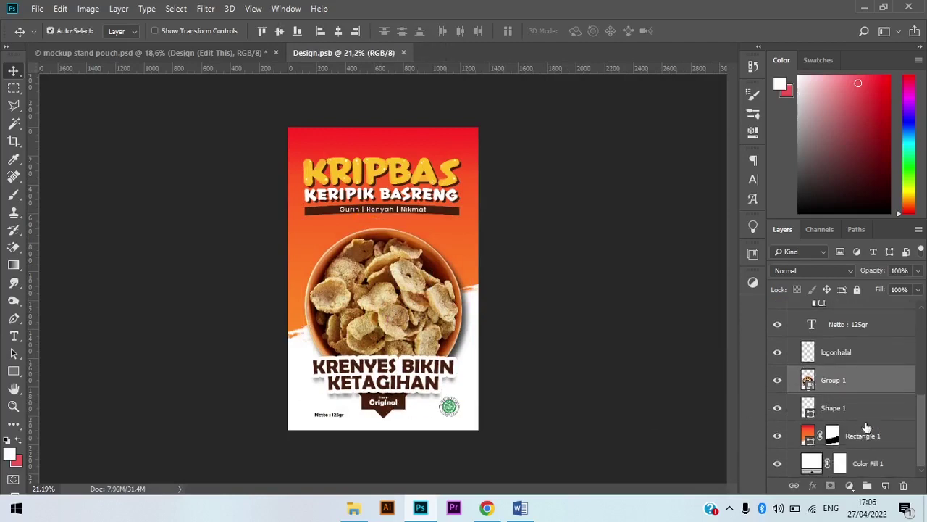
{"action": "scroll", "coordinate": [865, 425], "scroll_direction": "up", "scroll_amount": 3}
{"action": "scroll", "coordinate": [865, 419], "scroll_direction": "down", "scroll_amount": 4}
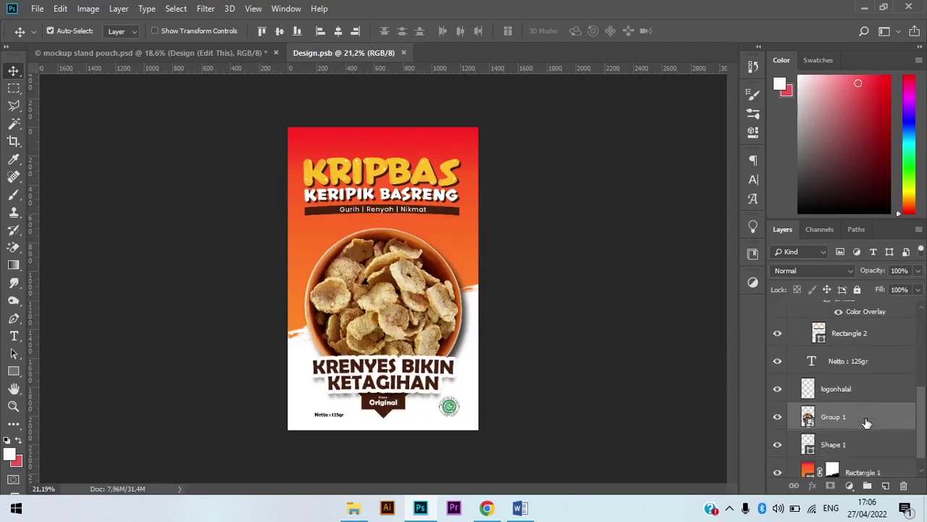
{"action": "left_click", "coordinate": [858, 384]}
{"action": "left_click", "coordinate": [844, 410], "text": "shift"}
{"action": "left_click_drag", "start_coordinate": [385, 348], "coordinate": [395, 336]}
{"action": "key", "text": "ctrl+z"}
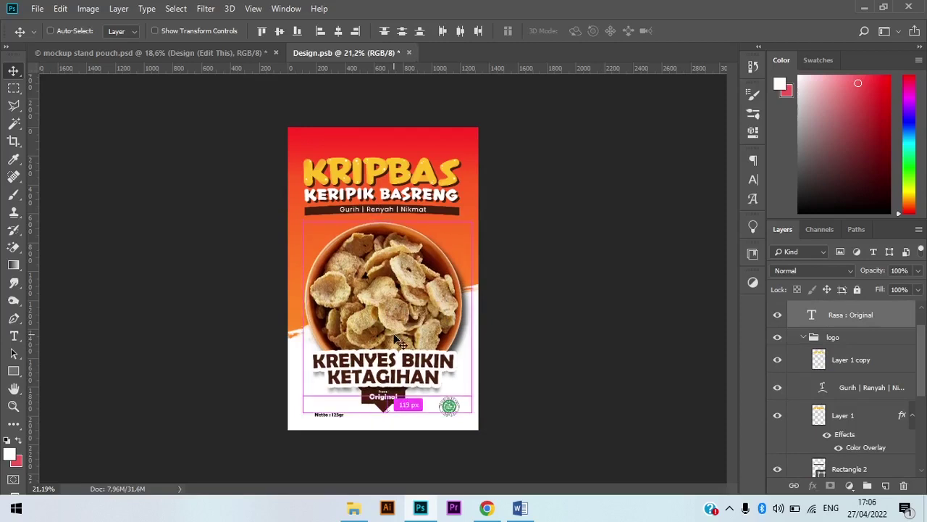
Step: Save the front design and examine the updated front on the pouch mockup
{"action": "key", "text": "ctrl+s"}
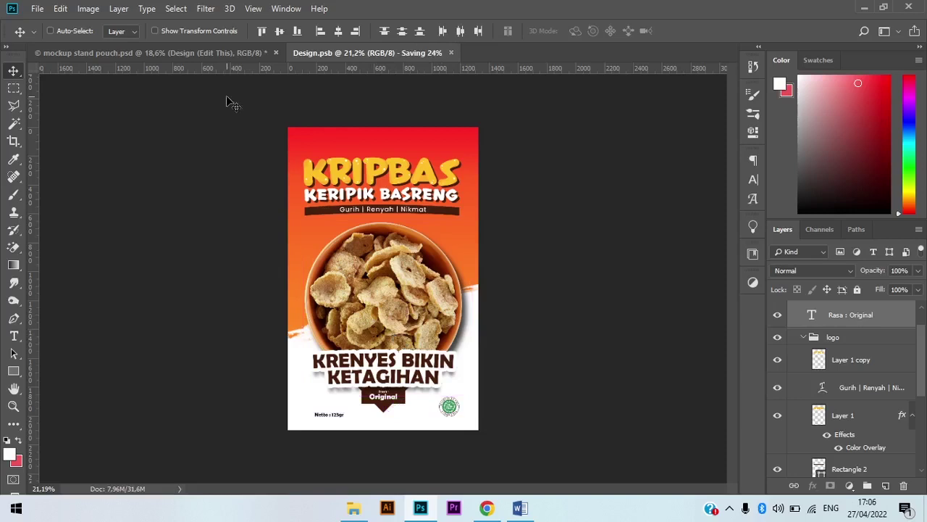
{"action": "left_click", "coordinate": [187, 49]}
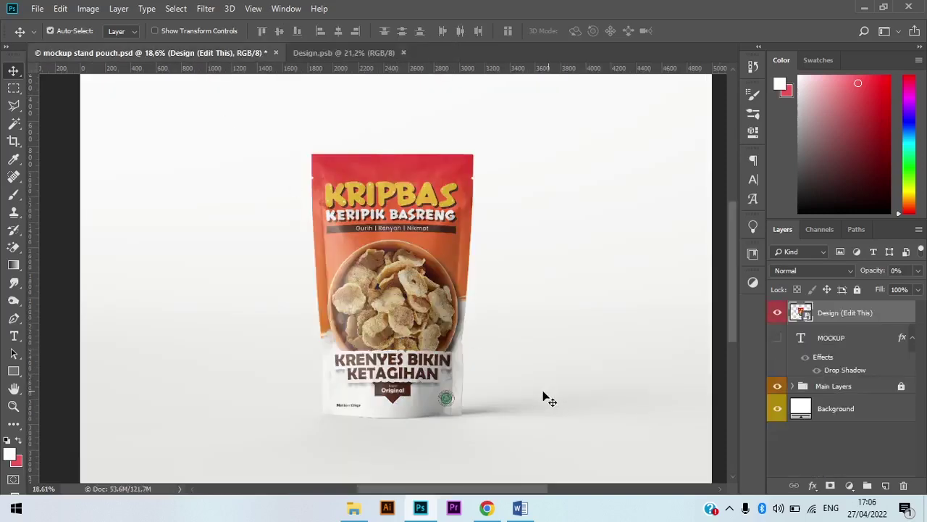
{"action": "scroll", "coordinate": [355, 373], "scroll_direction": "down", "scroll_amount": 2}
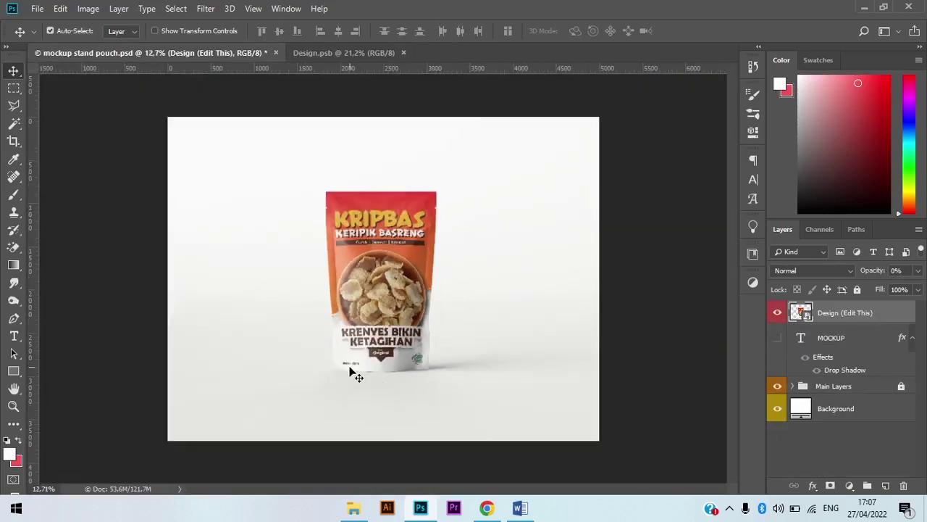
{"action": "scroll", "coordinate": [355, 373], "scroll_direction": "up", "scroll_amount": 2}
{"action": "scroll", "coordinate": [353, 373], "scroll_direction": "down", "scroll_amount": 1}
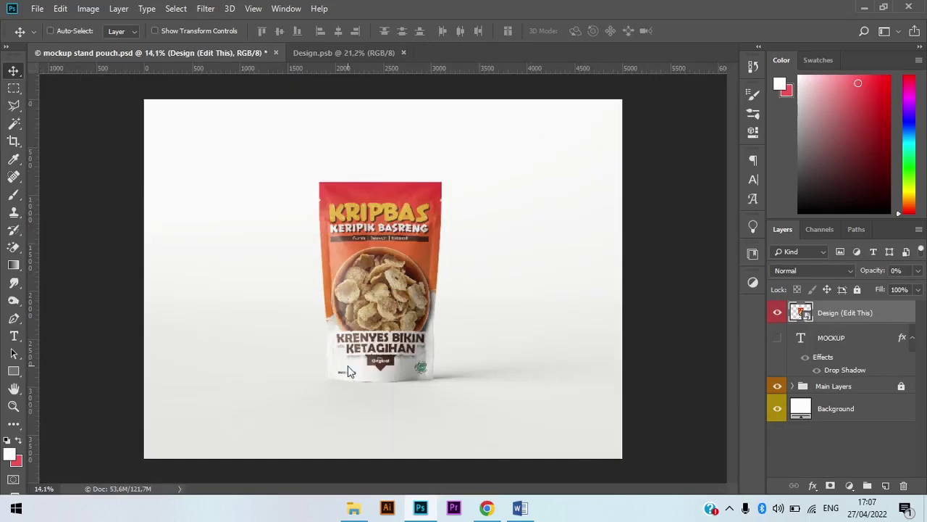
Step: Start saving the pouch mockup under a new name, desain kemasan kripbas (depan).jpg, in the bahan folder
{"action": "key", "text": "ctrl+shift+s"}
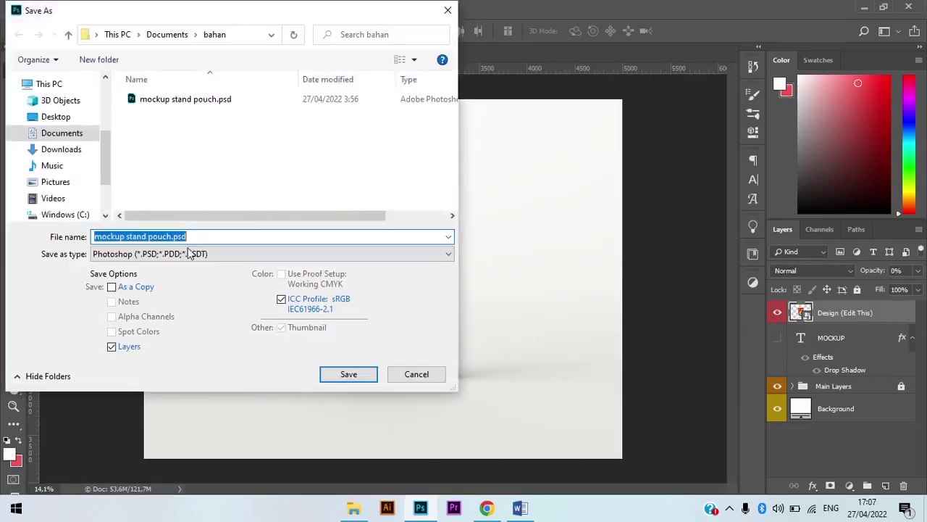
{"action": "type", "text": "des"}
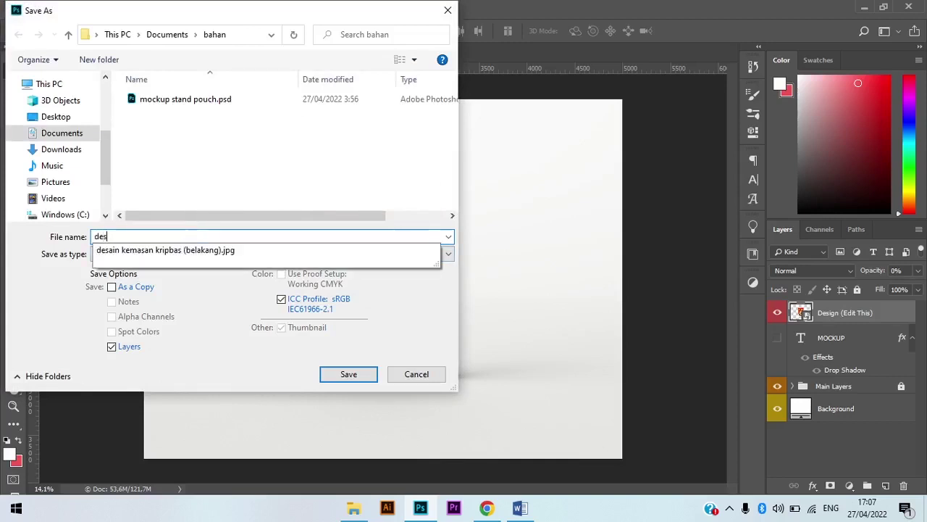
{"action": "key", "text": "Down"}
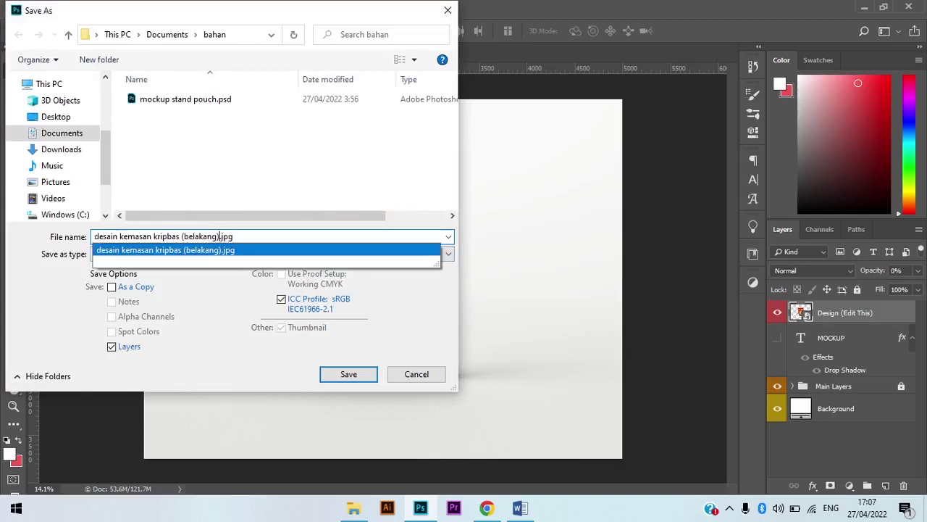
{"action": "key", "text": "BackSpace"}
{"action": "key", "text": "BackSpace"}
{"action": "key", "text": "BackSpace"}
{"action": "key", "text": "BackSpace"}
{"action": "key", "text": "BackSpace"}
{"action": "key", "text": "BackSpace"}
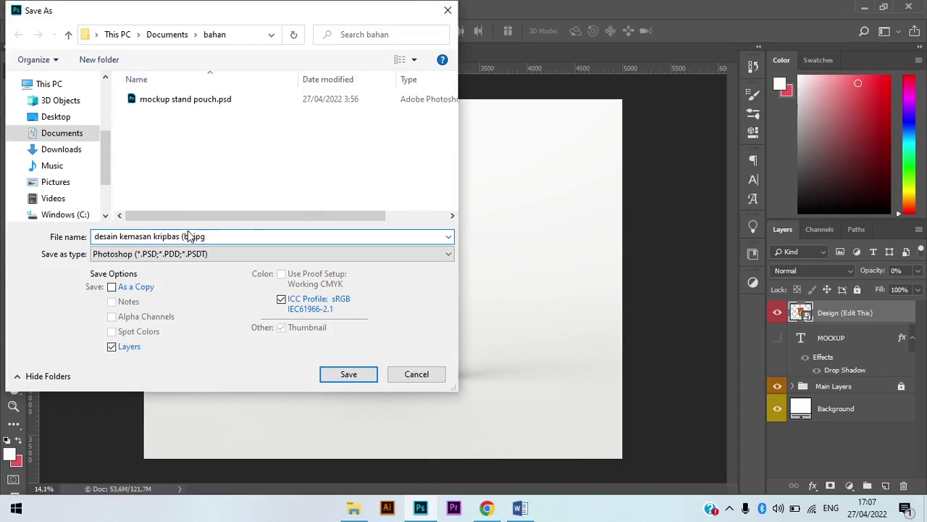
{"action": "key", "text": "BackSpace"}
{"action": "key", "text": "BackSpace"}
{"action": "type", "text": "depan"}
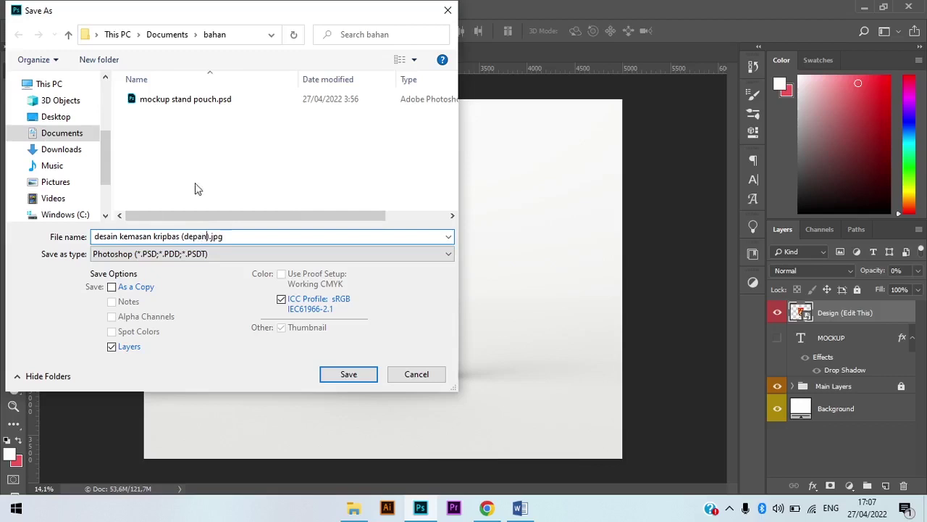
Step: Set the save format to JPEG and export the mockup's front image with the offered JPEG options
{"action": "left_click", "coordinate": [148, 255]}
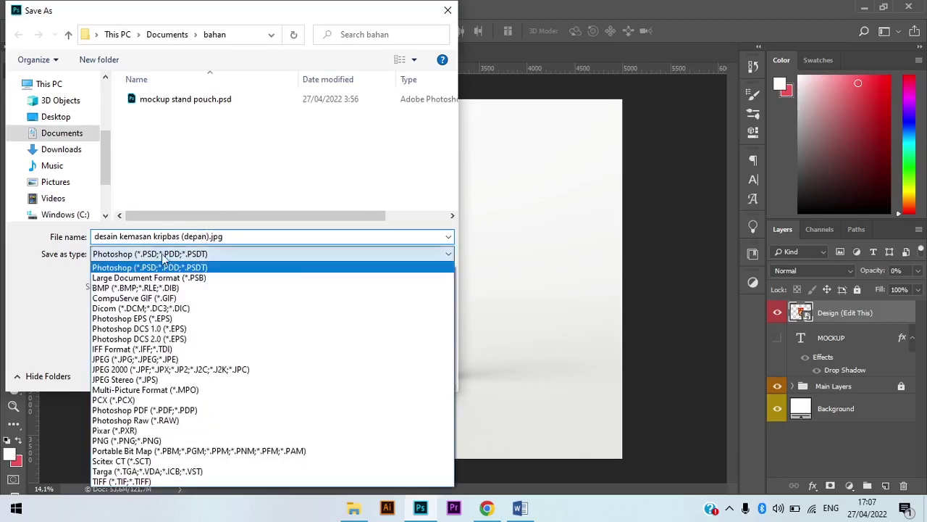
{"action": "left_click", "coordinate": [150, 360]}
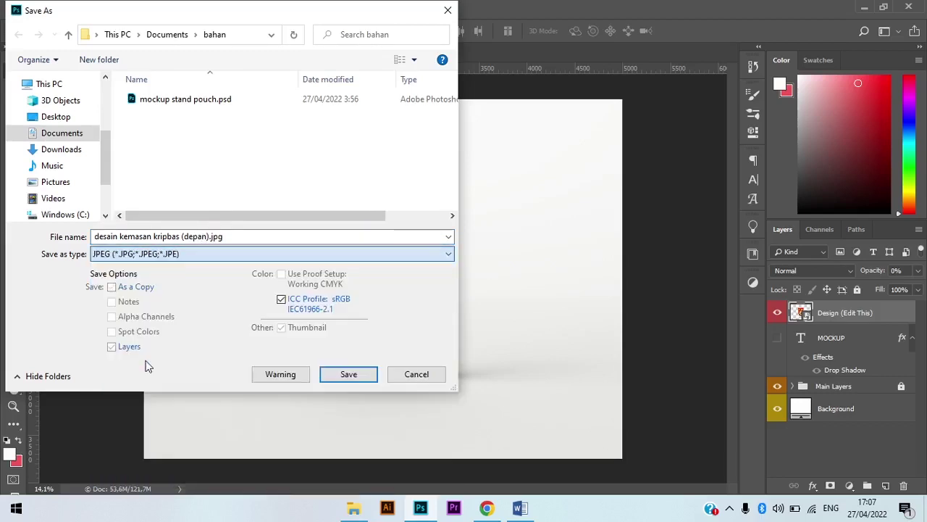
{"action": "left_click", "coordinate": [348, 375]}
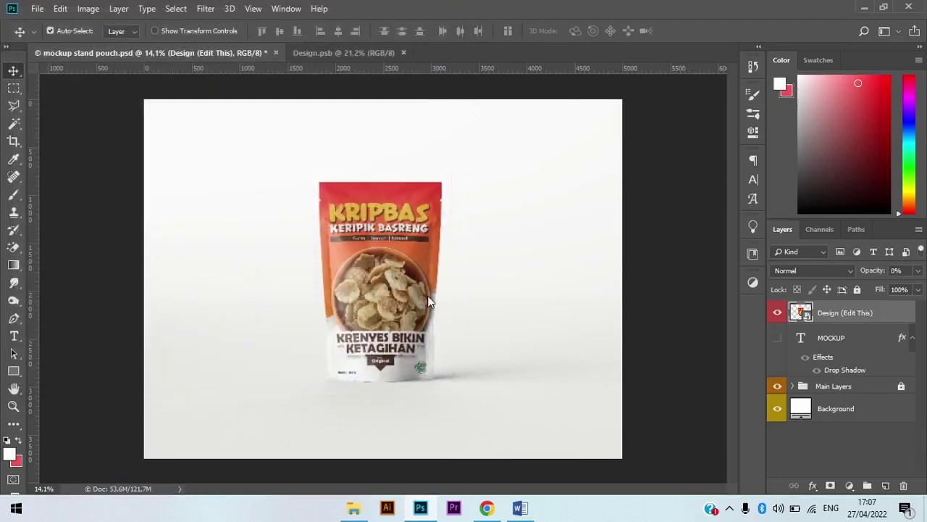
{"action": "left_click", "coordinate": [552, 110]}
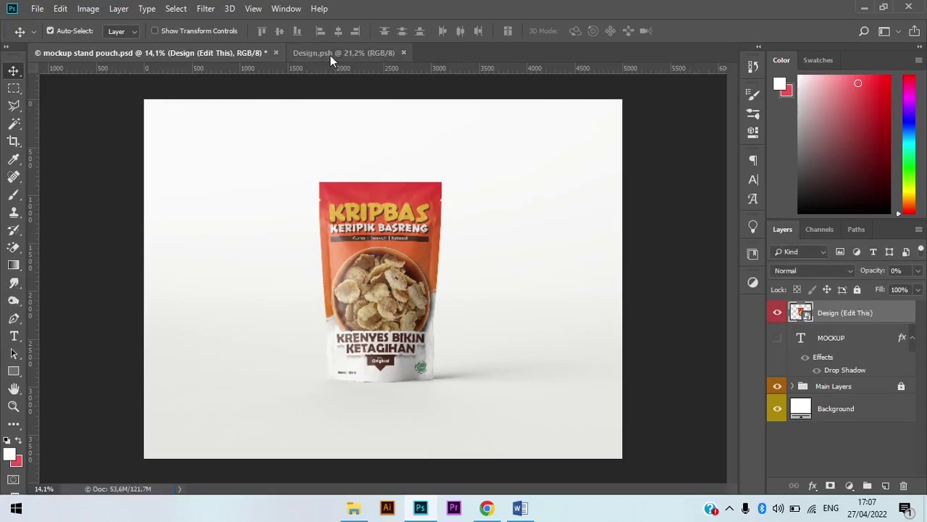
Step: In the front design, change the orange stop of the Rectangle 1 background's gradient fill to bright red ff0e0e
{"action": "left_click", "coordinate": [355, 54]}
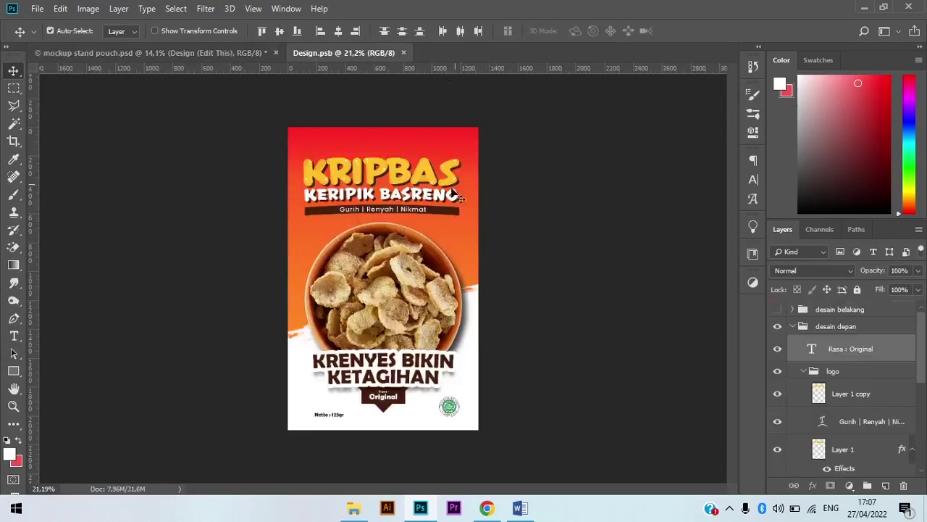
{"action": "scroll", "coordinate": [303, 282], "scroll_direction": "up", "scroll_amount": 2}
{"action": "scroll", "coordinate": [280, 263], "scroll_direction": "down", "scroll_amount": 4}
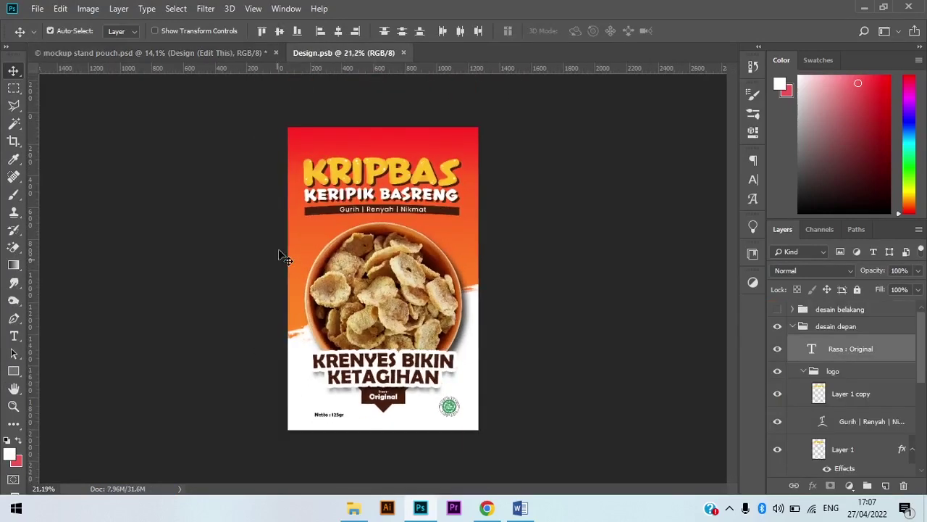
{"action": "scroll", "coordinate": [281, 250], "scroll_direction": "up", "scroll_amount": 4}
{"action": "left_click", "coordinate": [274, 216]}
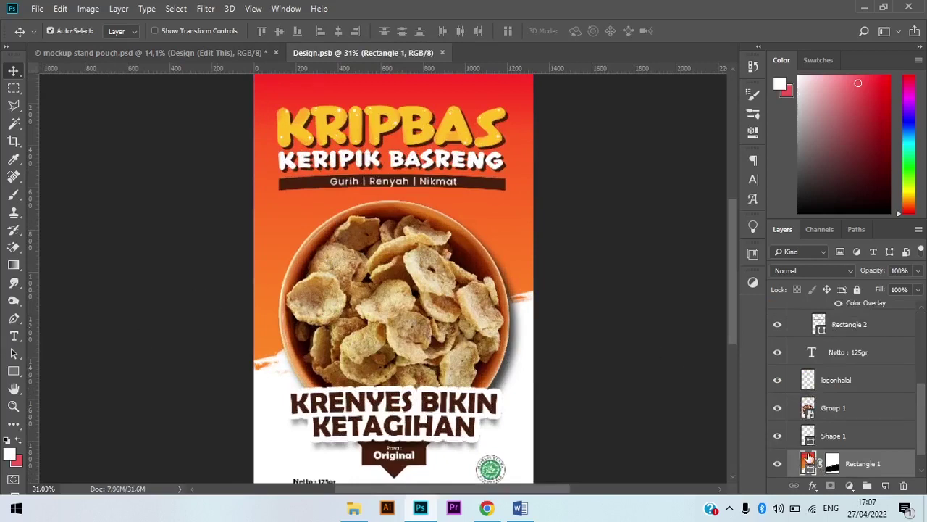
{"action": "left_click", "coordinate": [14, 370]}
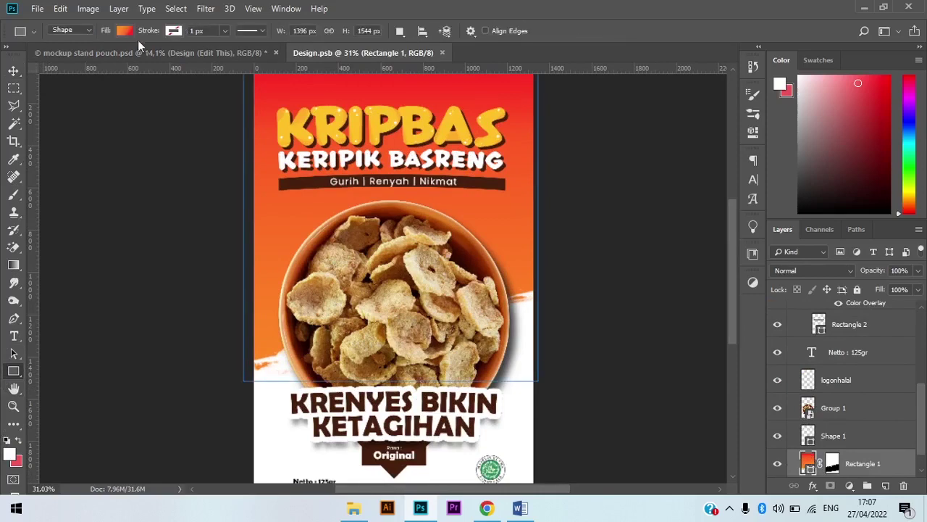
{"action": "left_click", "coordinate": [129, 32]}
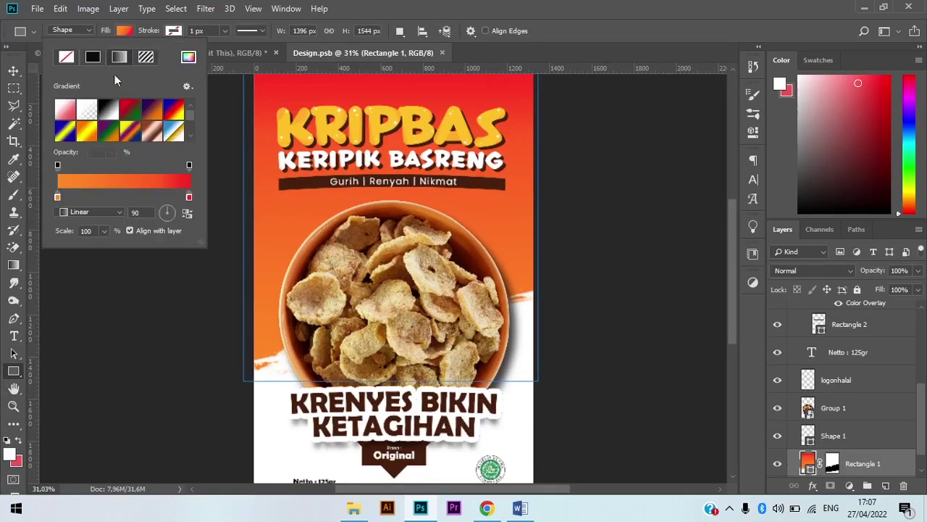
{"action": "double_click", "coordinate": [58, 197]}
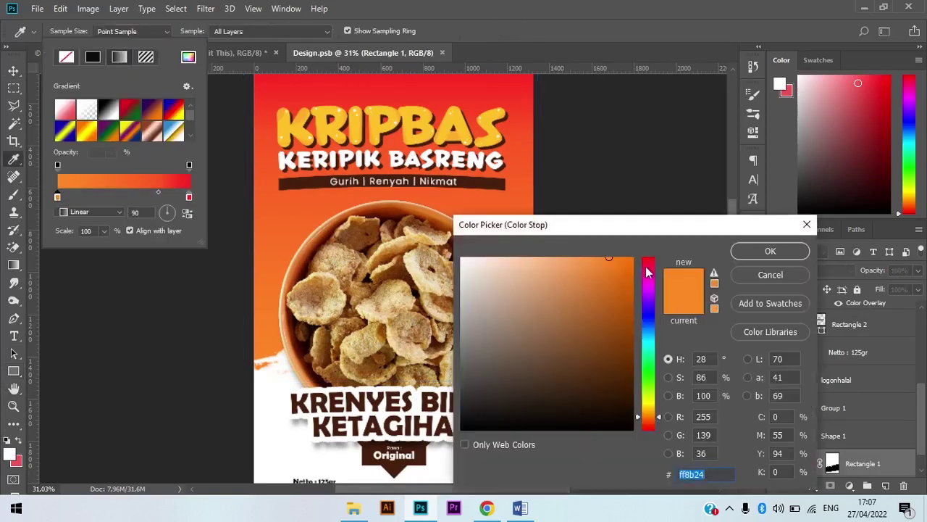
{"action": "left_click", "coordinate": [650, 258]}
{"action": "left_click_drag", "start_coordinate": [610, 262], "coordinate": [624, 252]}
{"action": "left_click", "coordinate": [744, 252]}
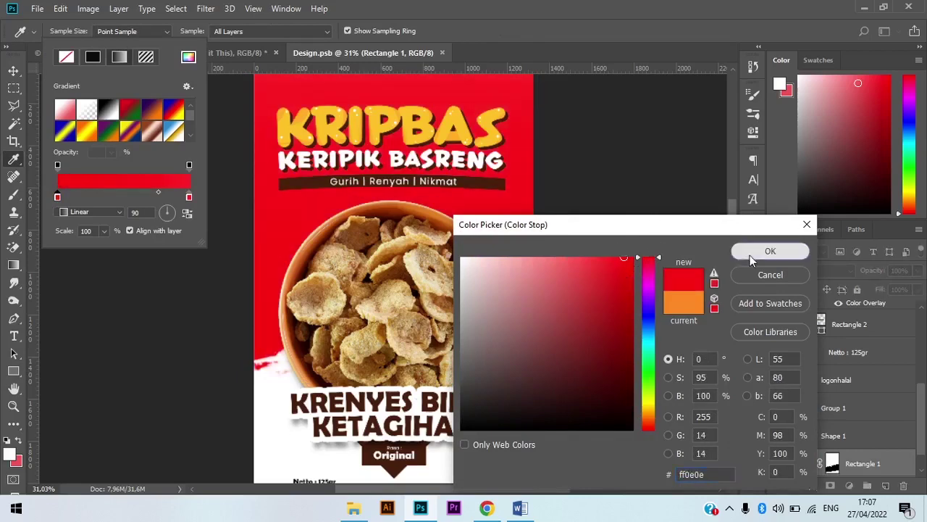
Step: Change the upper colour stop of the Rectangle 1 background gradient to pink ff277d
{"action": "double_click", "coordinate": [189, 197]}
{"action": "left_click", "coordinate": [376, 136]}
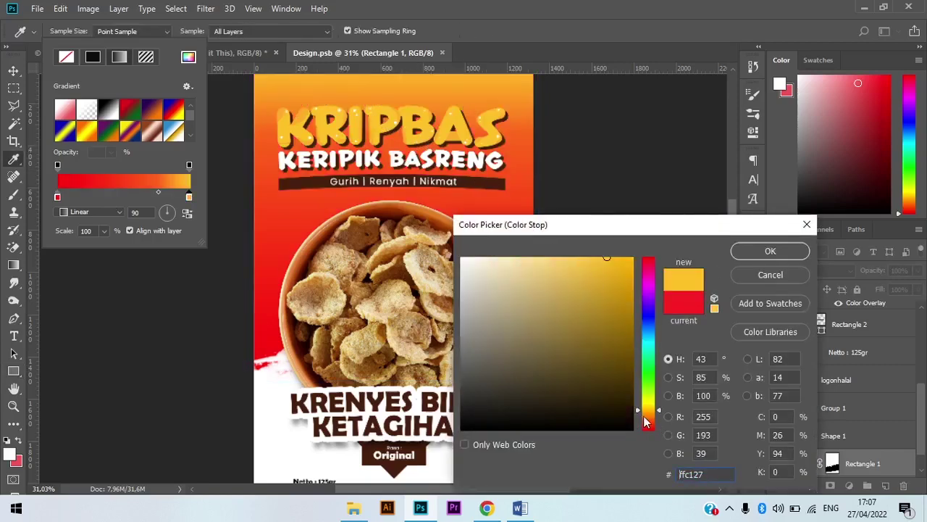
{"action": "left_click_drag", "start_coordinate": [647, 420], "coordinate": [637, 310]}
{"action": "mouse_move", "coordinate": [638, 284]}
{"action": "left_mouse_down"}
{"action": "mouse_move", "coordinate": [641, 295]}
{"action": "mouse_move", "coordinate": [650, 274]}
{"action": "left_mouse_up"}
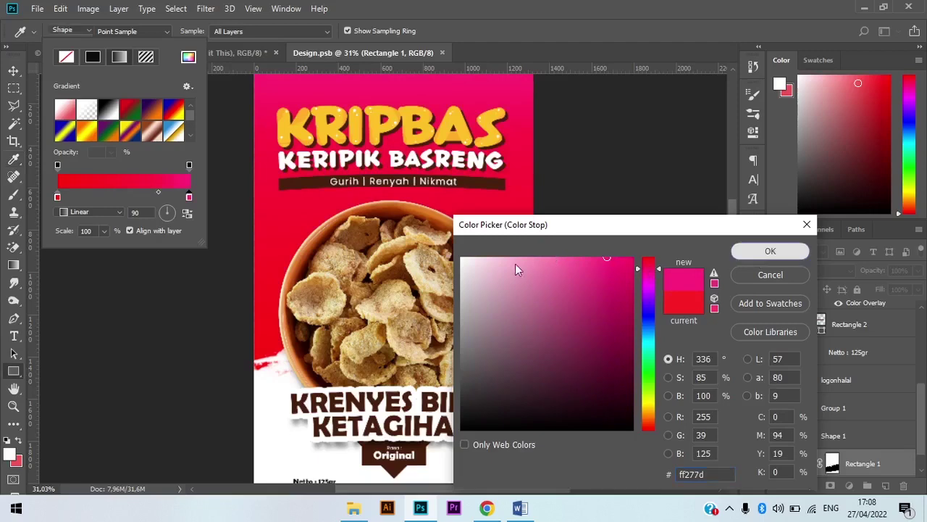
{"action": "key", "text": "Return"}
Step: Examine the whole front design against its red-to-pink background, and close the gradient settings
{"action": "scroll", "coordinate": [282, 363], "scroll_direction": "down", "scroll_amount": 3}
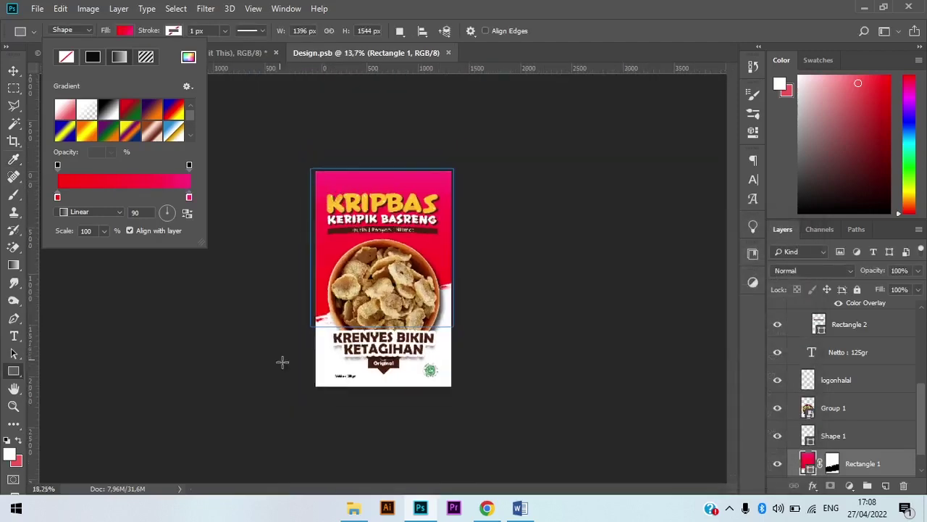
{"action": "scroll", "coordinate": [291, 362], "scroll_direction": "up", "scroll_amount": 8}
{"action": "scroll", "coordinate": [353, 360], "scroll_direction": "down", "scroll_amount": 6}
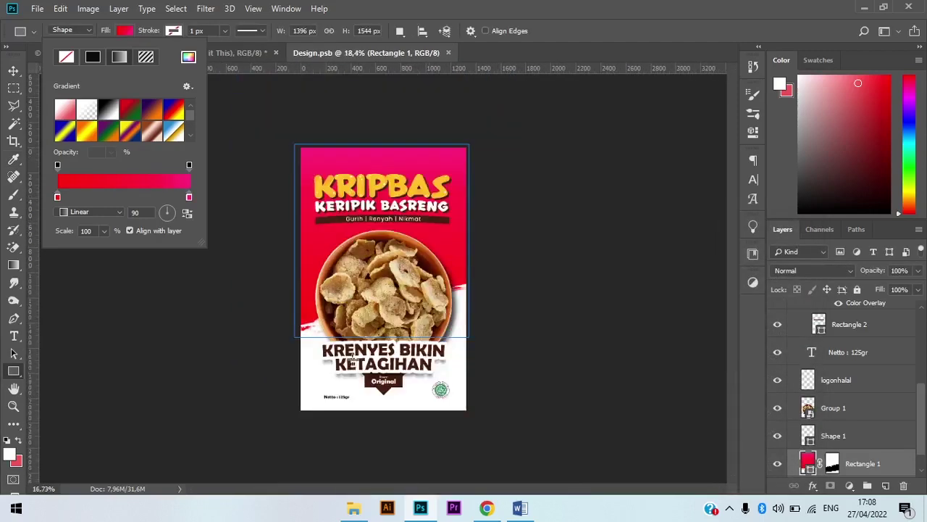
{"action": "scroll", "coordinate": [353, 360], "scroll_direction": "down", "scroll_amount": 1}
{"action": "scroll", "coordinate": [383, 362], "scroll_direction": "up", "scroll_amount": 3}
{"action": "scroll", "coordinate": [411, 365], "scroll_direction": "up", "scroll_amount": 1}
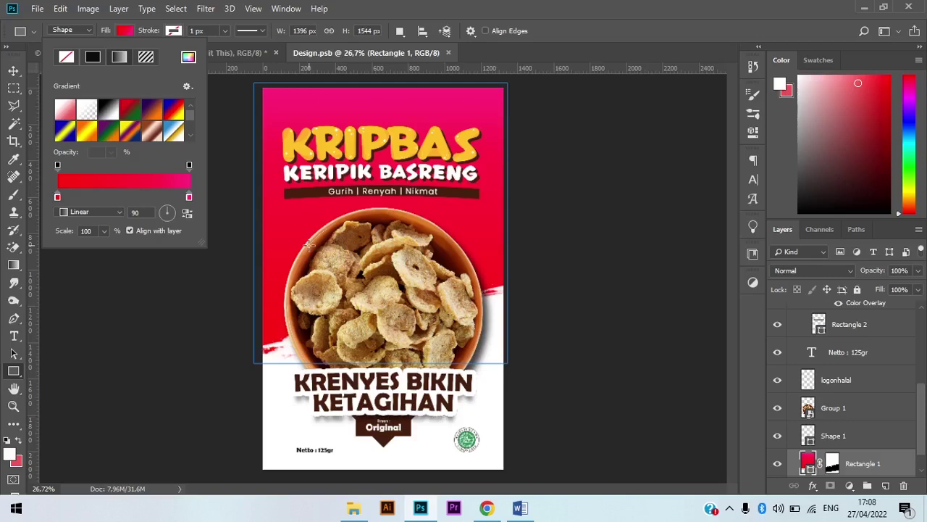
{"action": "key", "text": "Escape"}
{"action": "key", "text": "v"}
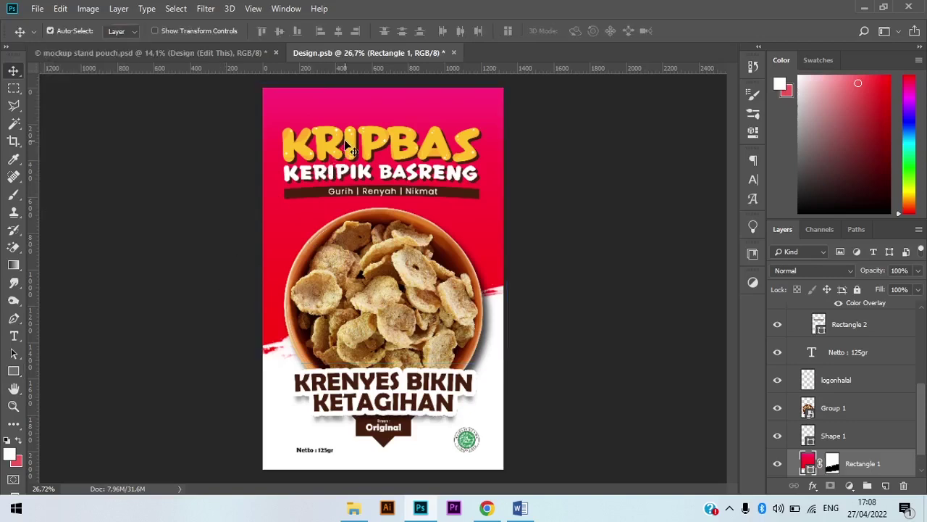
Step: Open the chilli image Chilli-PNG-Photos.png from the bahan folder
{"action": "key", "text": "ctrl"}
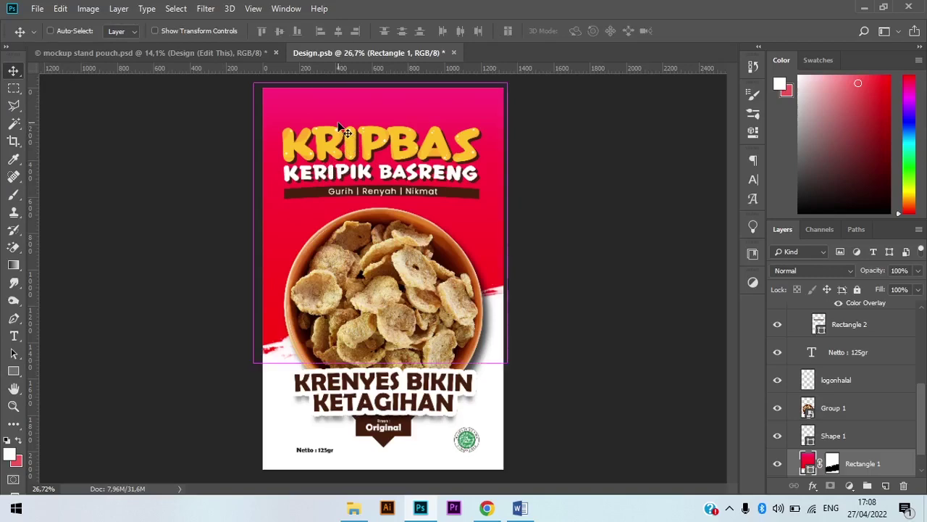
{"action": "key", "text": "ctrl+o"}
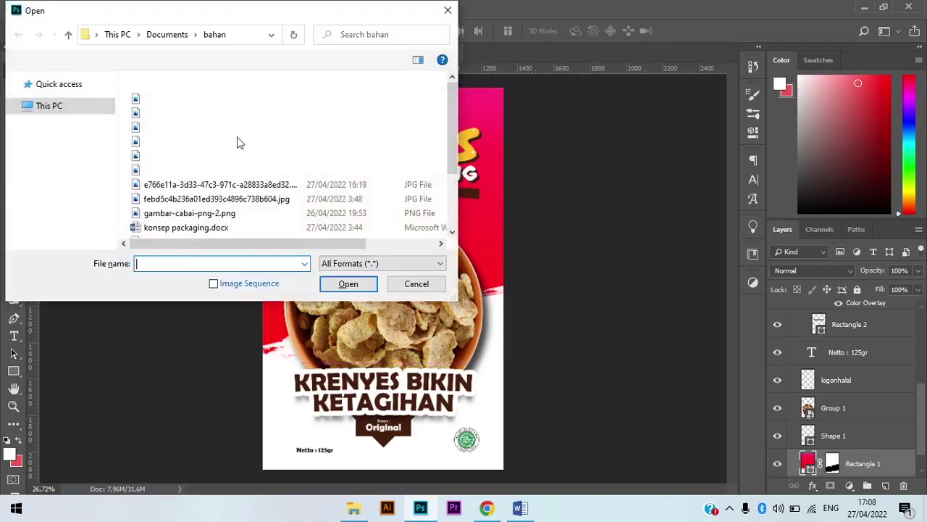
{"action": "scroll", "coordinate": [322, 130], "scroll_direction": "down", "scroll_amount": 3}
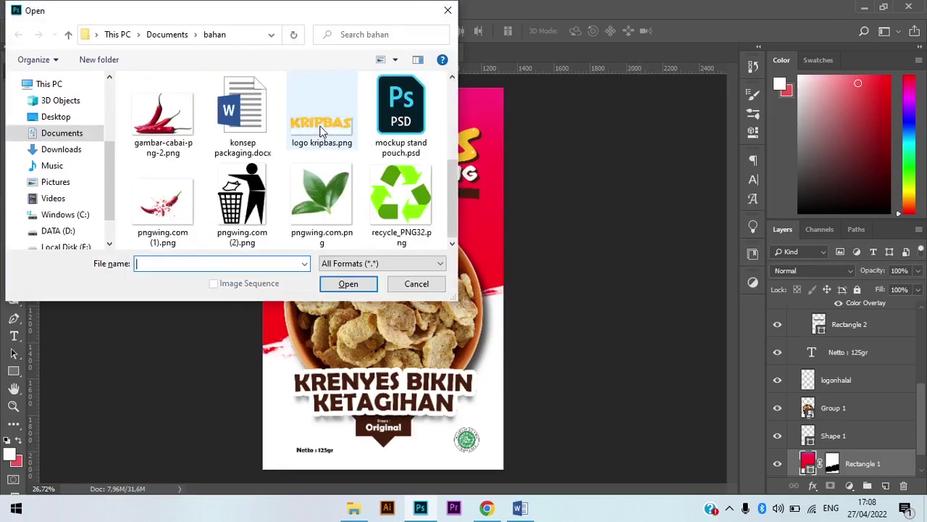
{"action": "scroll", "coordinate": [322, 131], "scroll_direction": "up", "scroll_amount": 3}
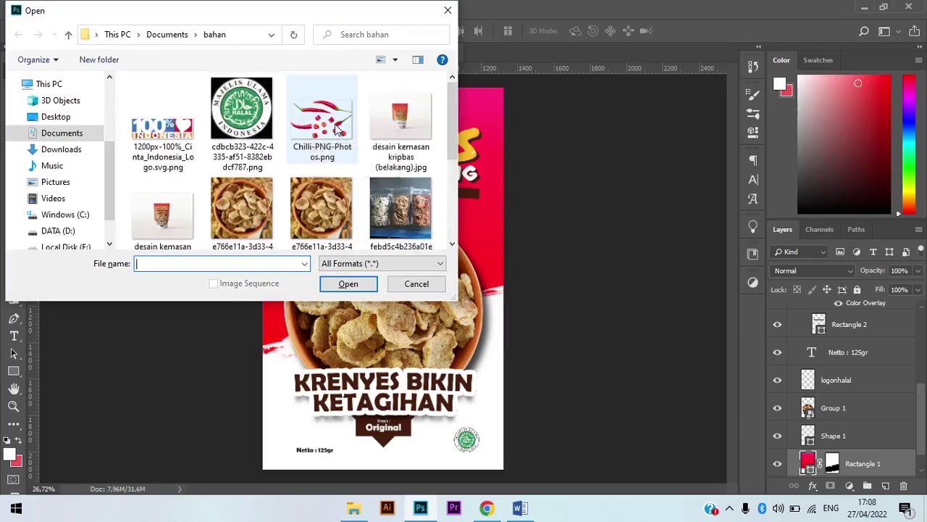
{"action": "left_click", "coordinate": [336, 127]}
{"action": "double_click", "coordinate": [336, 126]}
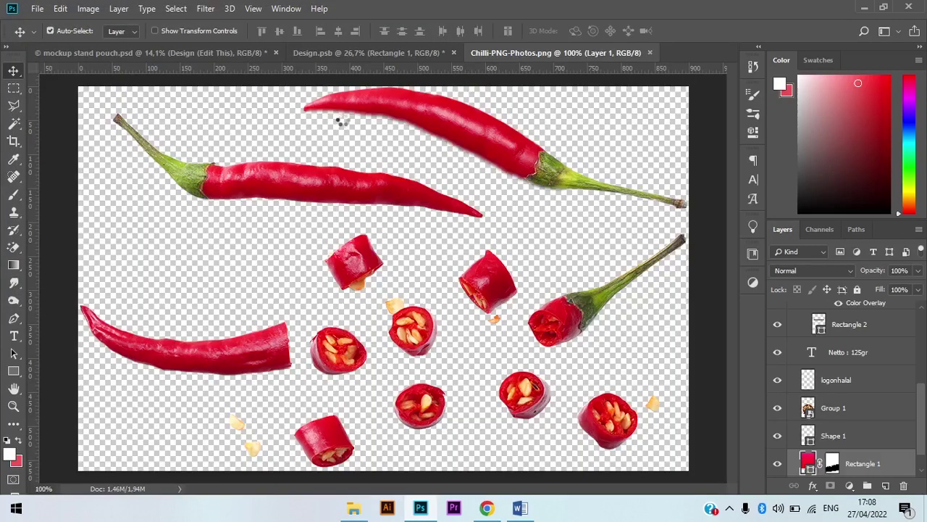
Step: Select the whole chilli along the upper edge of the chilli image with a polygonal outline
{"action": "scroll", "coordinate": [469, 142], "scroll_direction": "down", "scroll_amount": 2}
{"action": "key", "text": "shift+l"}
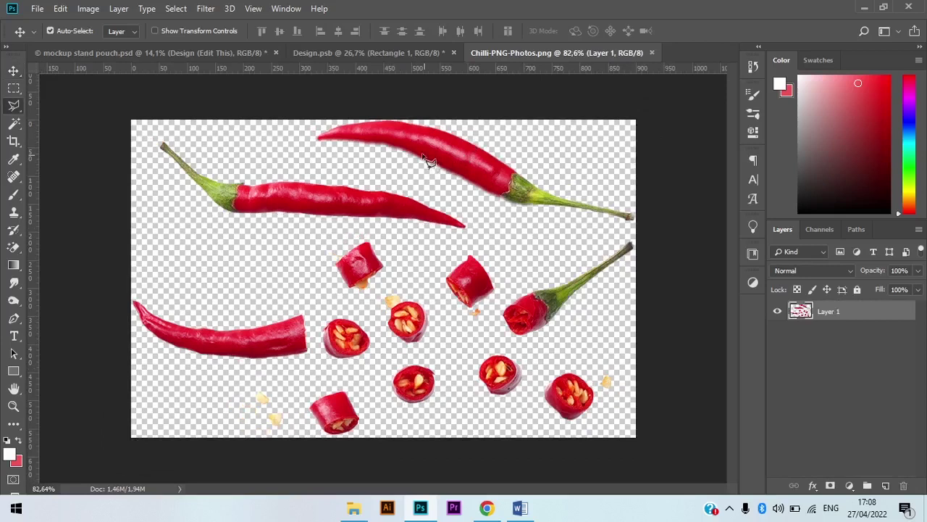
{"action": "left_click", "coordinate": [307, 156]}
{"action": "left_click", "coordinate": [467, 206]}
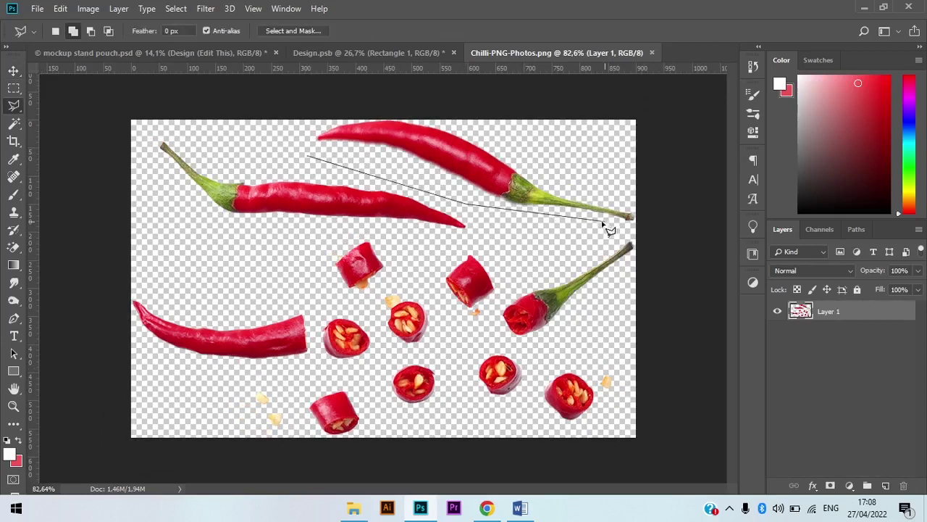
{"action": "left_click", "coordinate": [646, 158]}
{"action": "left_click", "coordinate": [455, 119]}
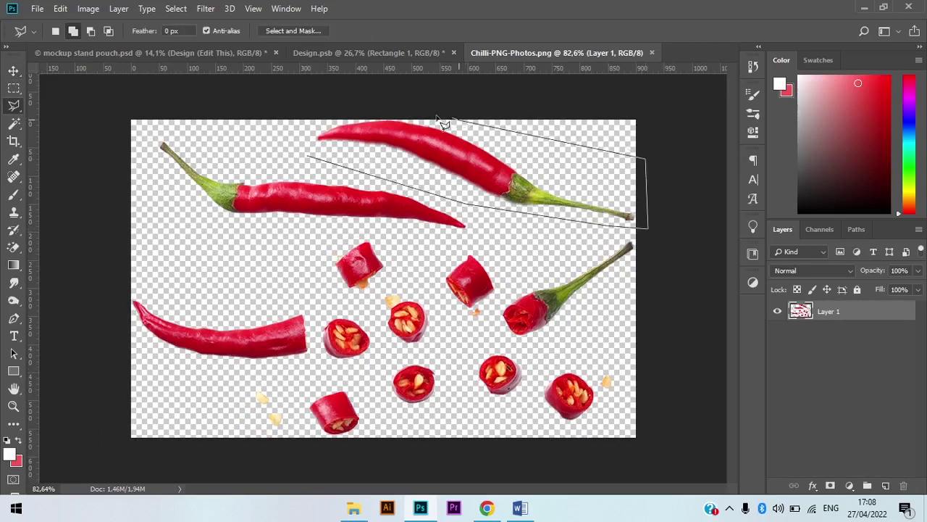
{"action": "left_click", "coordinate": [366, 114]}
{"action": "left_click", "coordinate": [268, 132]}
{"action": "left_click", "coordinate": [328, 158]}
Step: Bring the selected chilli into the front design and place it at the right edge, just below the tagline strip beside the bowl
{"action": "mouse_move", "coordinate": [445, 147]}
{"action": "left_mouse_down"}
{"action": "mouse_move", "coordinate": [367, 54]}
{"action": "mouse_move", "coordinate": [489, 131]}
{"action": "left_mouse_up"}
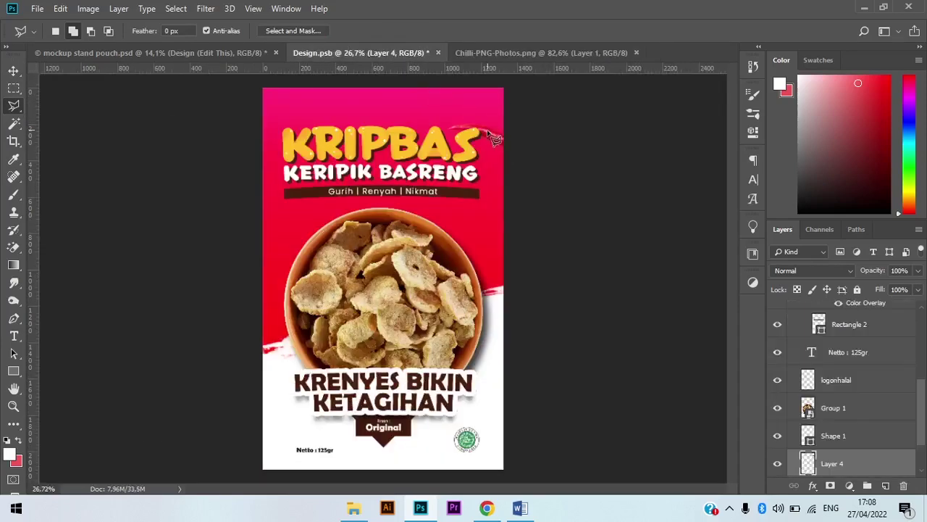
{"action": "key", "text": "v"}
{"action": "mouse_move", "coordinate": [531, 161]}
{"action": "left_mouse_down"}
{"action": "mouse_move", "coordinate": [509, 245]}
{"action": "mouse_move", "coordinate": [520, 232]}
{"action": "mouse_move", "coordinate": [548, 404]}
{"action": "mouse_move", "coordinate": [521, 345]}
{"action": "mouse_move", "coordinate": [507, 232]}
{"action": "mouse_move", "coordinate": [525, 240]}
{"action": "mouse_move", "coordinate": [517, 229]}
{"action": "left_mouse_up"}
Step: In the chilli image, outline the second whole chilli, the one with its stem at the upper left, with the Polygonal Lasso
{"action": "left_click", "coordinate": [505, 52]}
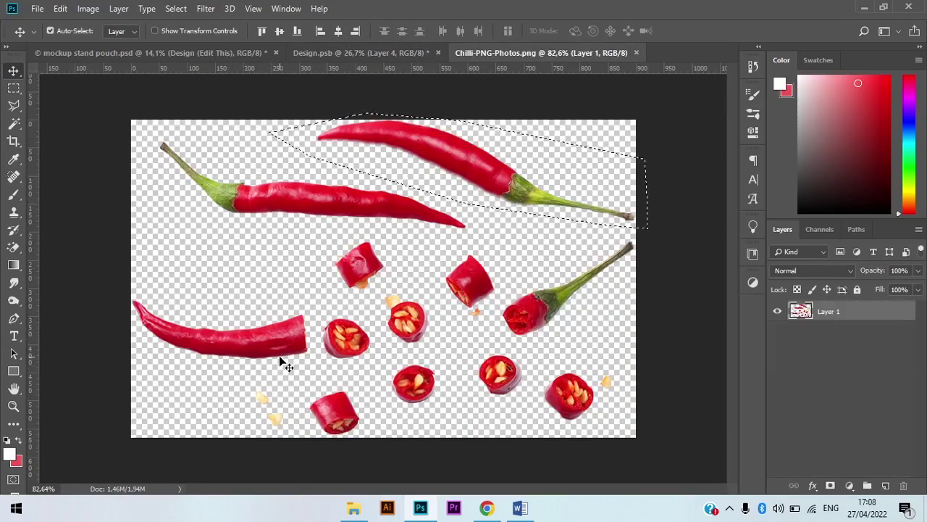
{"action": "key", "text": "l"}
{"action": "left_click", "coordinate": [149, 125]}
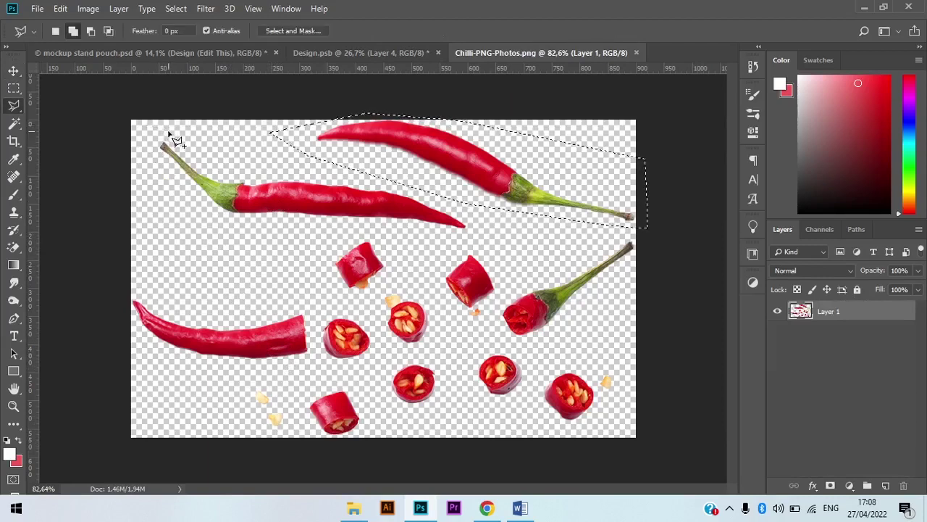
{"action": "left_click", "coordinate": [148, 135]}
{"action": "left_click", "coordinate": [195, 133]}
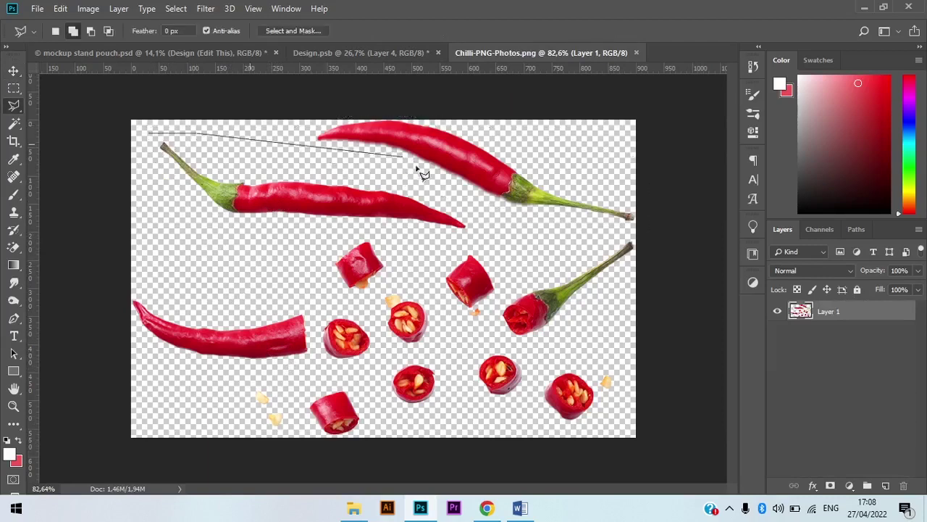
{"action": "left_click", "coordinate": [499, 231]}
{"action": "left_click", "coordinate": [413, 245]}
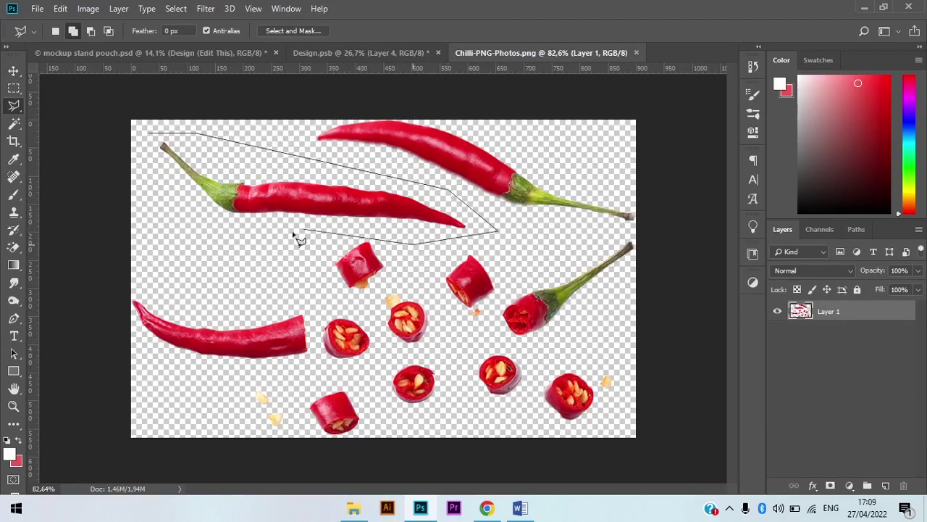
{"action": "left_click", "coordinate": [151, 219]}
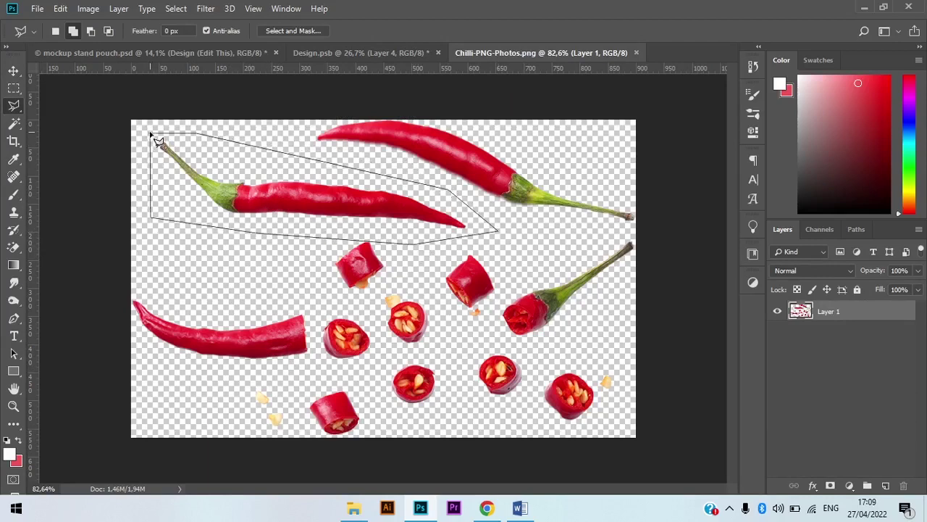
{"action": "left_click", "coordinate": [150, 134]}
Step: Add the selected chilli to the front design's left edge above the bowl, rotated about -30 degrees so its tip points up
{"action": "left_click_drag", "start_coordinate": [317, 207], "coordinate": [341, 95]}
{"action": "left_click_drag", "start_coordinate": [292, 208], "coordinate": [291, 212]}
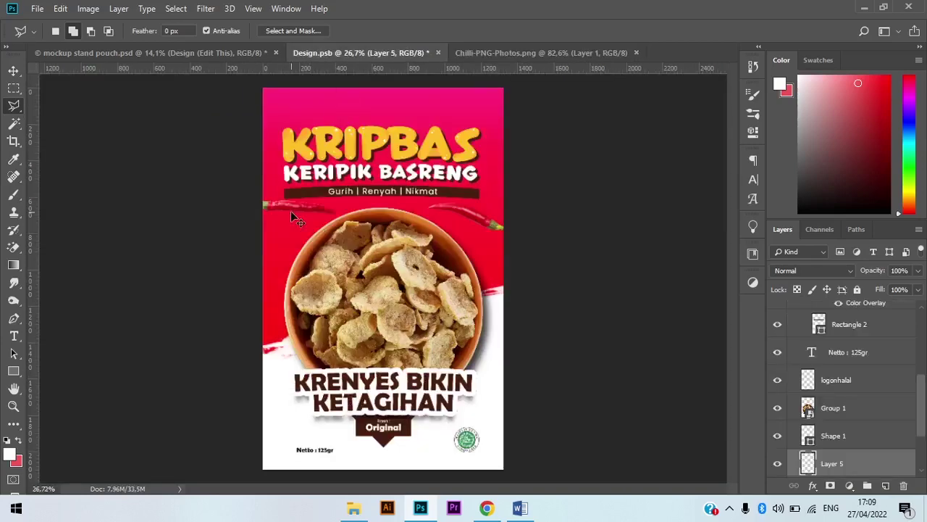
{"action": "key", "text": "ctrl+t"}
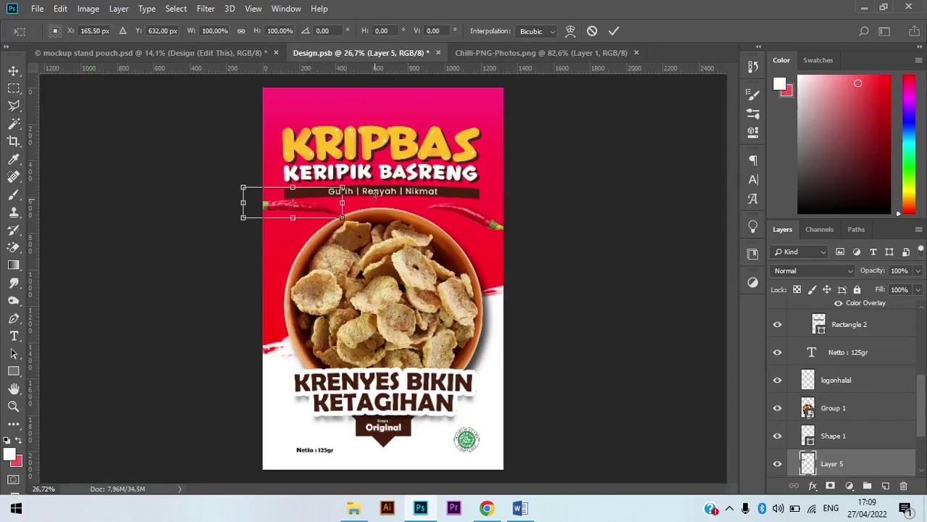
{"action": "left_click_drag", "start_coordinate": [346, 190], "coordinate": [301, 212]}
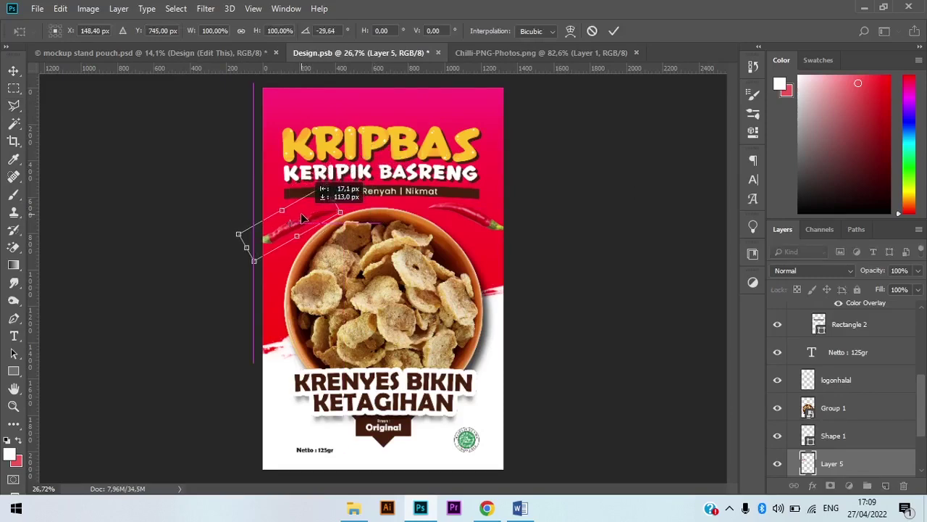
{"action": "left_click", "coordinate": [614, 30]}
Step: Copy the lower middle round slice from the chilli image into the front design, placing it above the halal logo beside the KETAGIHAN text
{"action": "key", "text": "l"}
{"action": "left_click", "coordinate": [526, 52]}
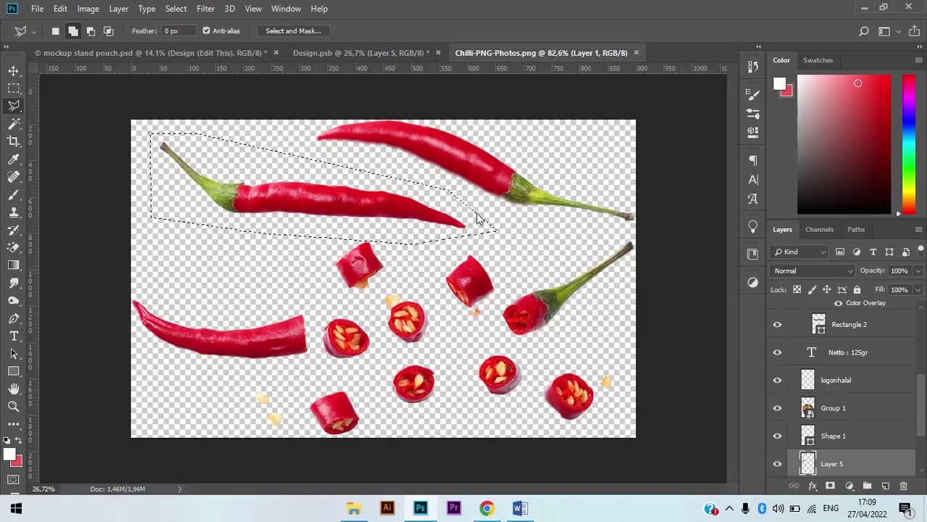
{"action": "left_click", "coordinate": [457, 324]}
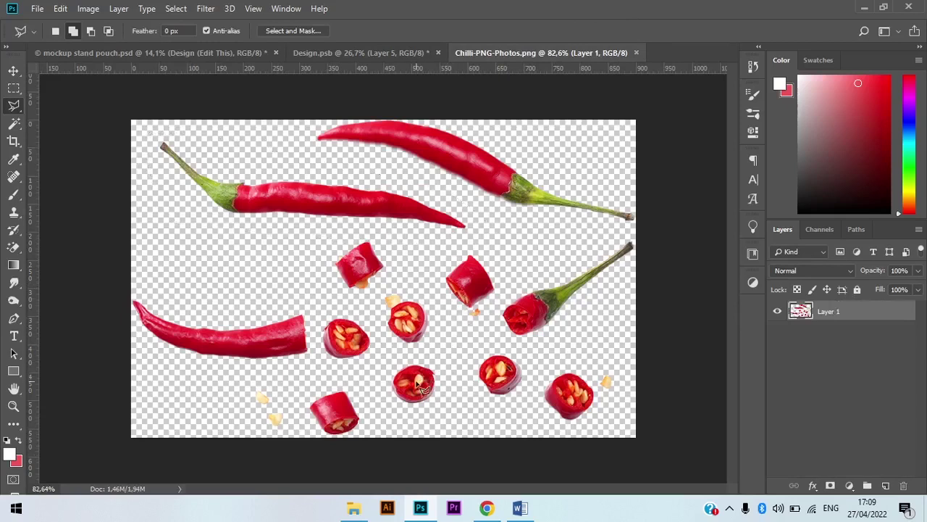
{"action": "key", "text": "m"}
{"action": "mouse_move", "coordinate": [387, 355]}
{"action": "left_mouse_down"}
{"action": "mouse_move", "coordinate": [432, 380]}
{"action": "mouse_move", "coordinate": [441, 411]}
{"action": "mouse_move", "coordinate": [301, 261]}
{"action": "mouse_move", "coordinate": [275, 33]}
{"action": "mouse_move", "coordinate": [363, 54]}
{"action": "mouse_move", "coordinate": [475, 413]}
{"action": "left_mouse_up"}
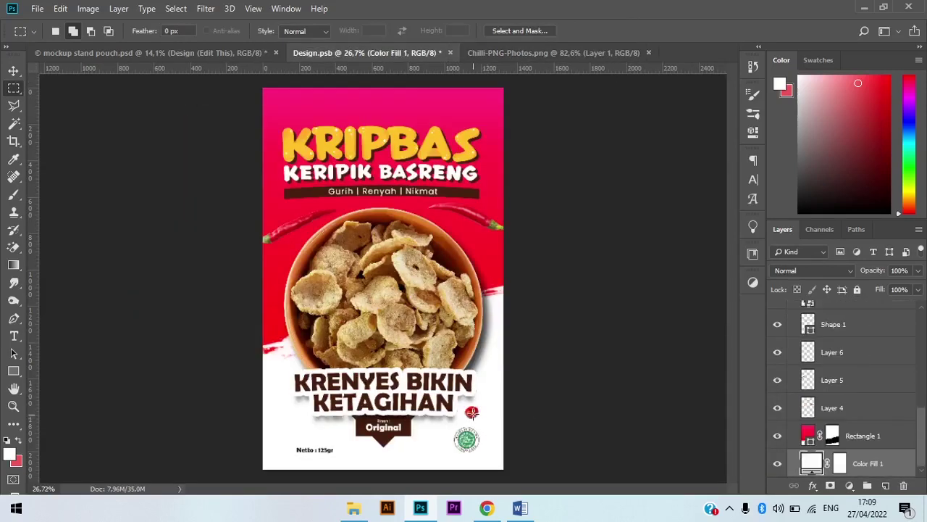
{"action": "key", "text": "v"}
{"action": "left_click_drag", "start_coordinate": [475, 379], "coordinate": [482, 379]}
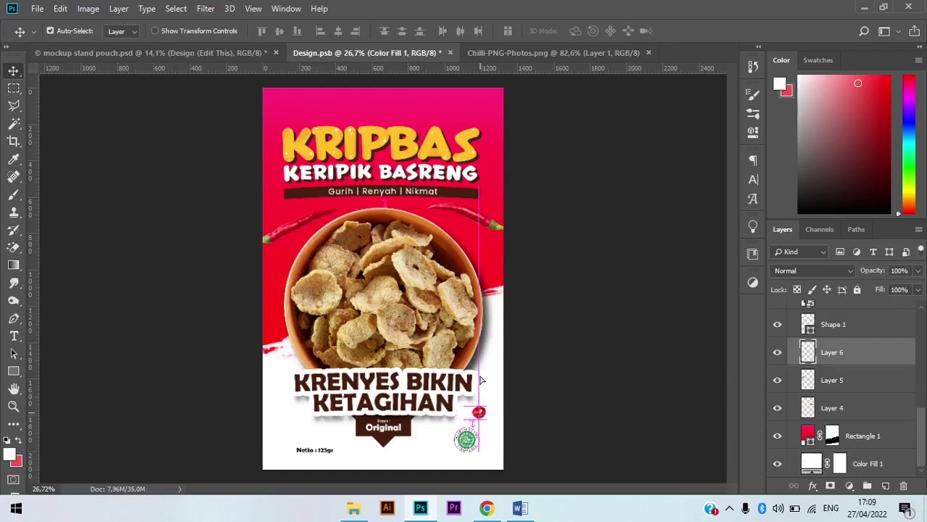
Step: Copy the round slice below the stemmed chilli piece into the front design, placing it at the left edge beside the bowl's lower rim
{"action": "left_click", "coordinate": [525, 52]}
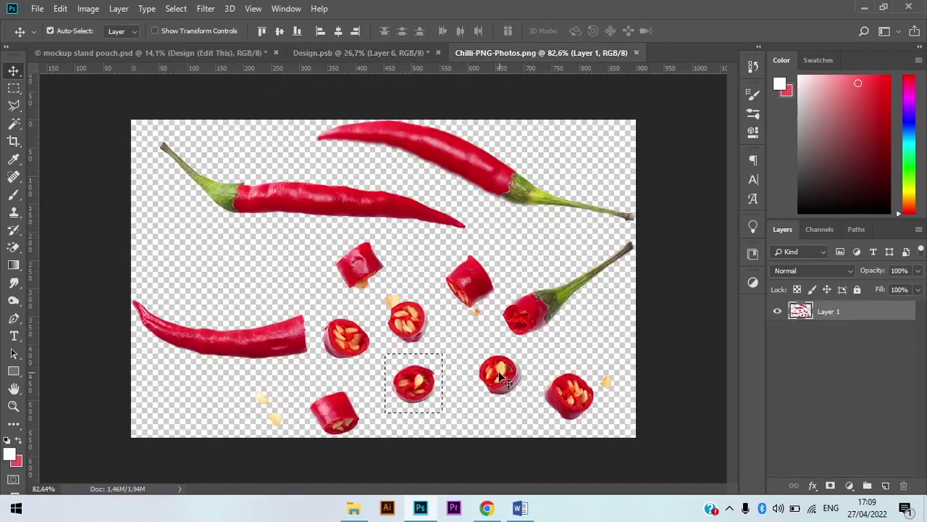
{"action": "key", "text": "ctrl+d"}
{"action": "key", "text": "m"}
{"action": "left_click_drag", "start_coordinate": [469, 348], "coordinate": [328, 254]}
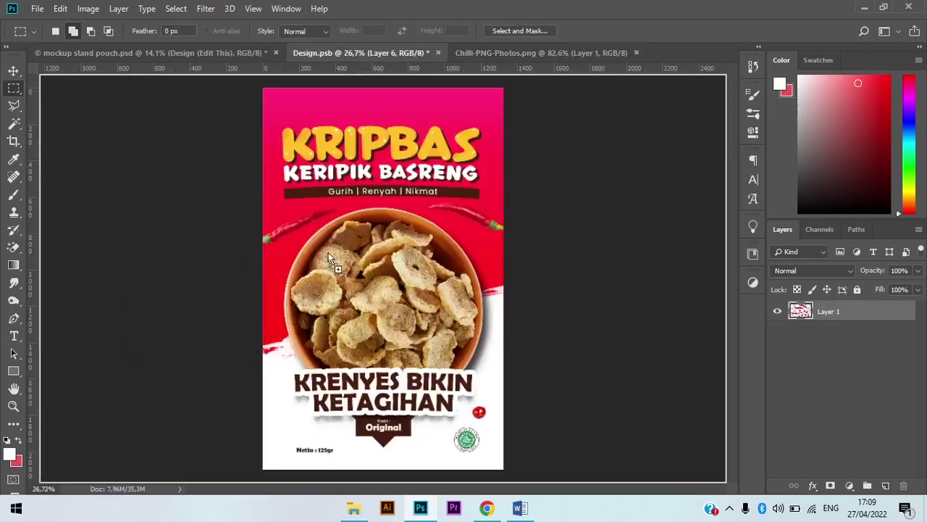
{"action": "left_click_drag", "start_coordinate": [278, 362], "coordinate": [280, 364]}
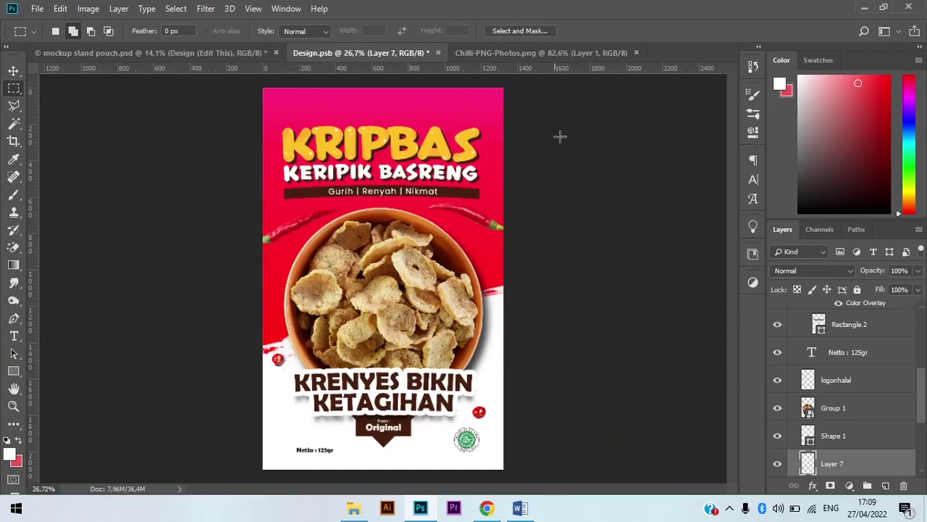
Step: Copy the lowest cut chilli chunk from the chilli image into the front design, placing it just above the Netto : 125gr text
{"action": "left_click", "coordinate": [583, 57]}
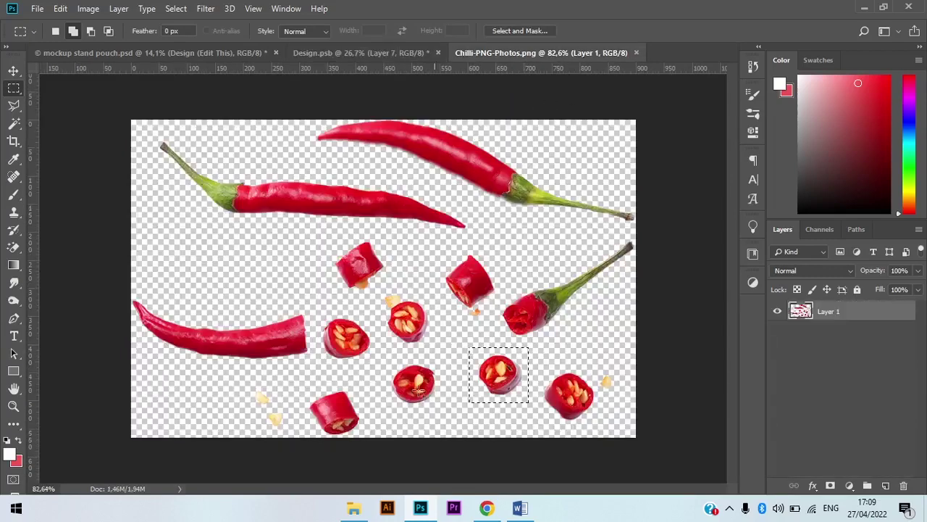
{"action": "key", "text": "ctrl+d"}
{"action": "left_click_drag", "start_coordinate": [301, 383], "coordinate": [367, 443]}
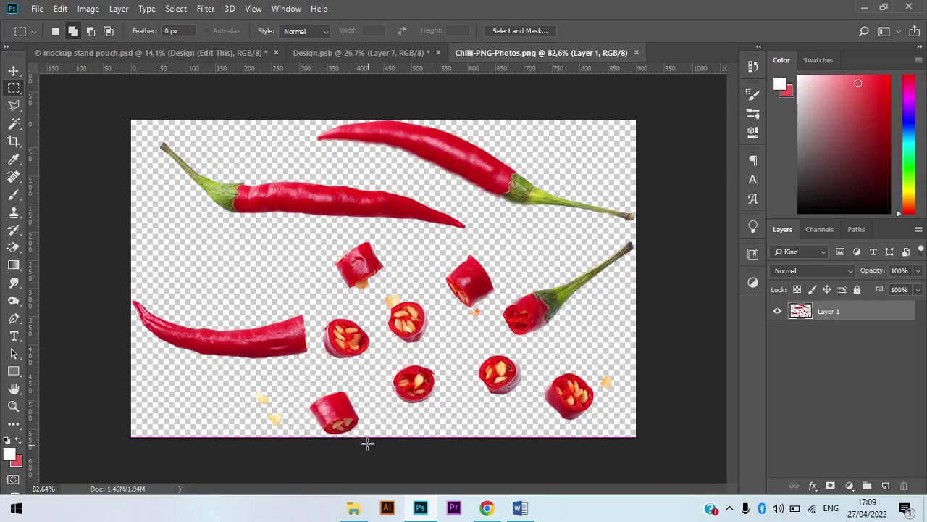
{"action": "left_click_drag", "start_coordinate": [341, 406], "coordinate": [343, 448]}
{"action": "key", "text": "v"}
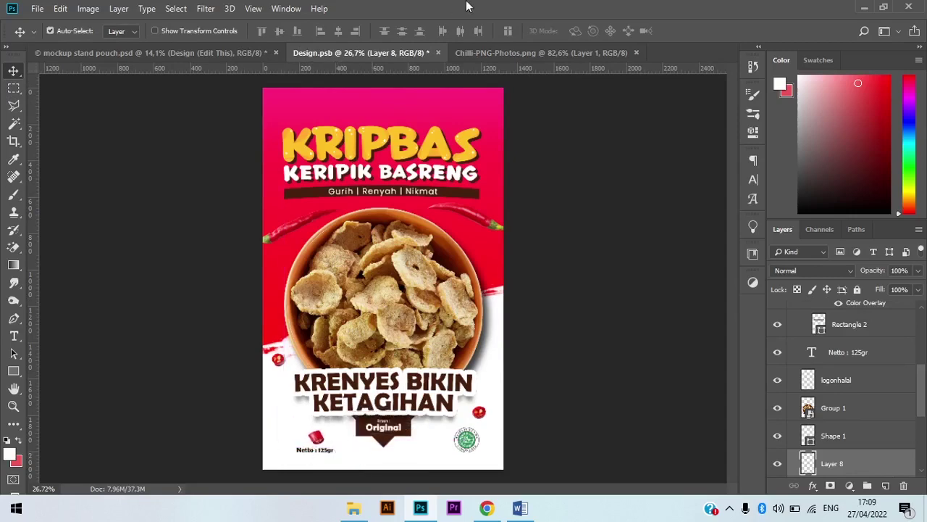
{"action": "left_click", "coordinate": [541, 50]}
{"action": "key", "text": "m"}
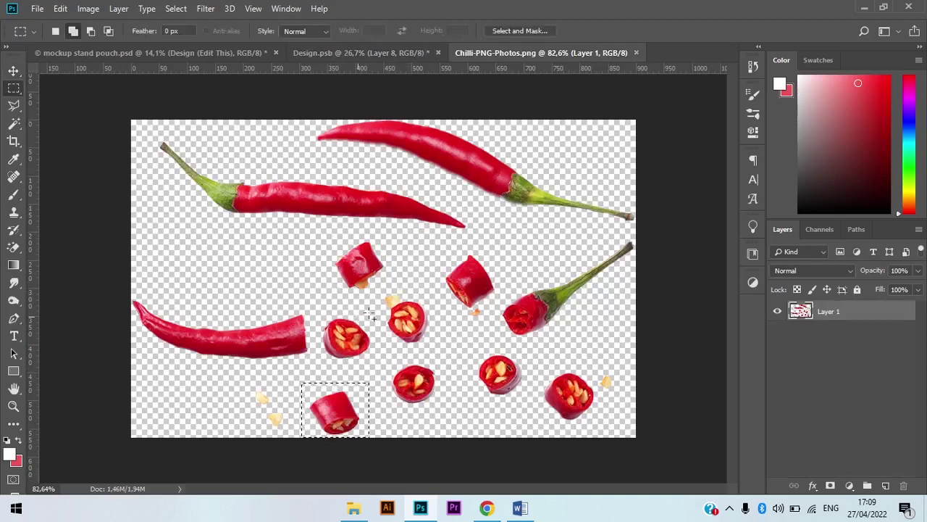
{"action": "left_click_drag", "start_coordinate": [322, 309], "coordinate": [327, 272]}
{"action": "key", "text": "ctrl+d"}
{"action": "key", "text": "ctrl+alt+z"}
{"action": "key", "text": "ctrl+alt+z"}
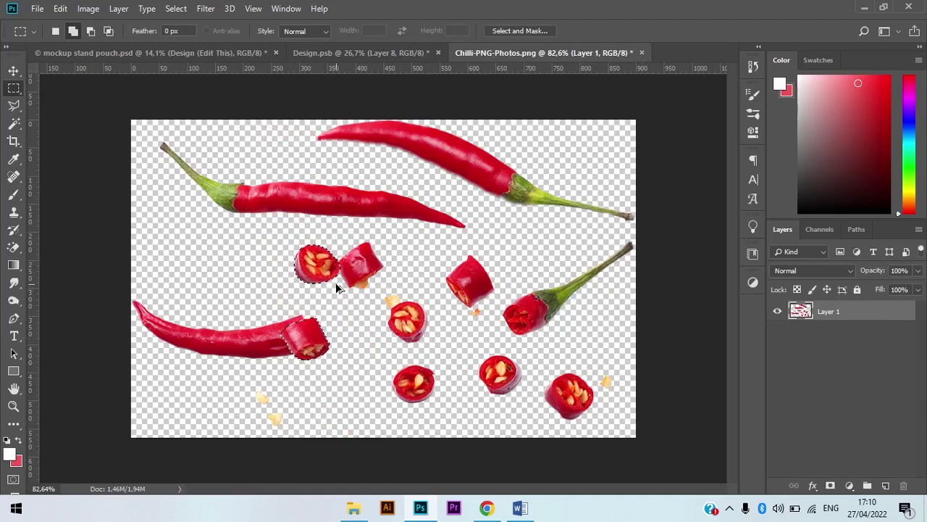
Step: In the chilli image, select the round slice next to the blunt end of the long cut chilli with a rectangular selection
{"action": "left_click_drag", "start_coordinate": [317, 311], "coordinate": [369, 362]}
{"action": "left_click_drag", "start_coordinate": [319, 282], "coordinate": [276, 174]}
{"action": "key", "text": "ctrl+x"}
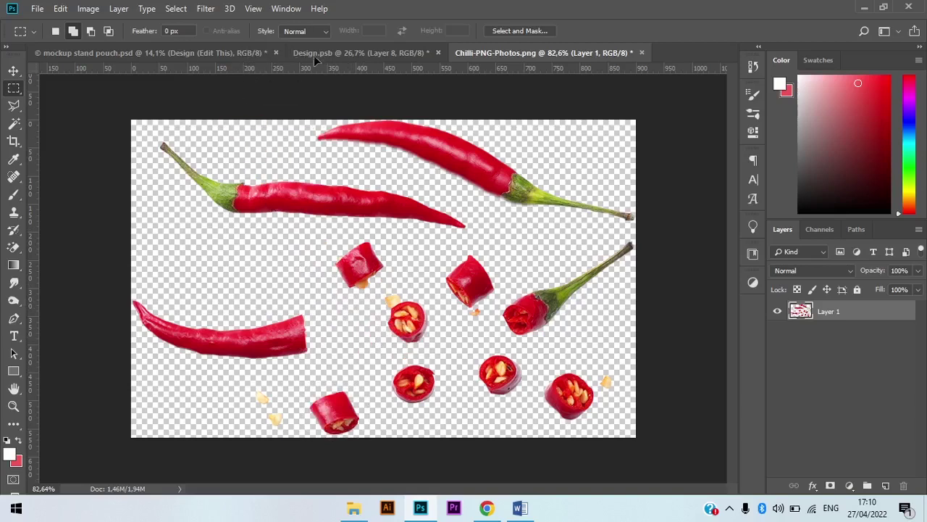
{"action": "left_click", "coordinate": [323, 54]}
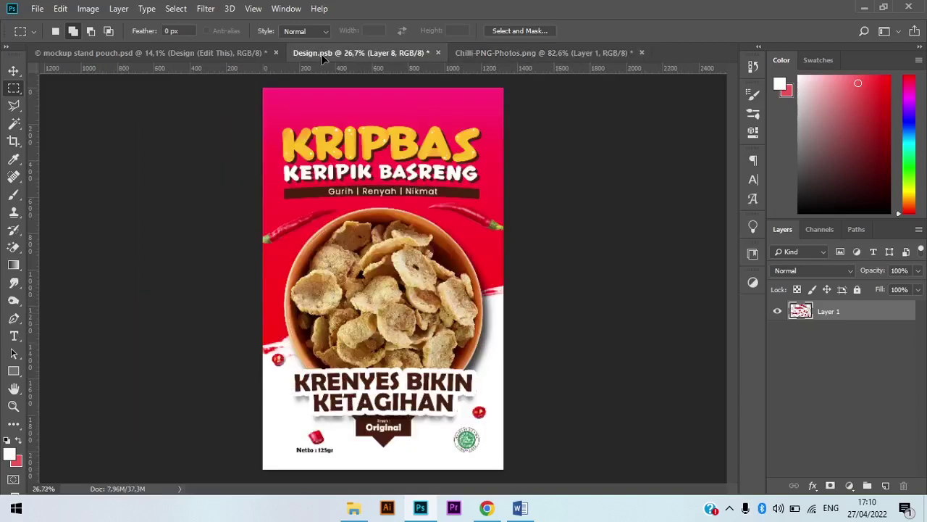
{"action": "left_click", "coordinate": [492, 333], "text": "ctrl"}
{"action": "key", "text": "v"}
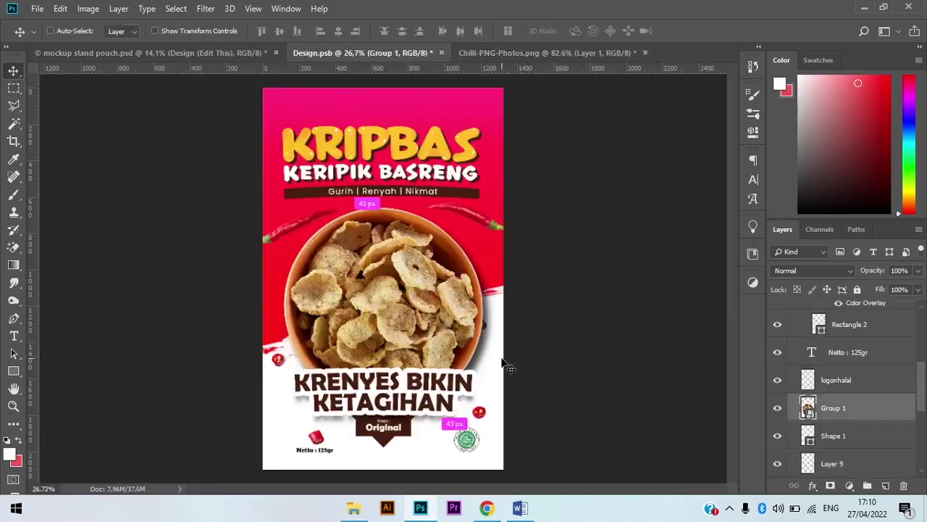
{"action": "left_click", "coordinate": [507, 367], "text": "ctrl"}
{"action": "left_click_drag", "start_coordinate": [510, 350], "coordinate": [565, 366]}
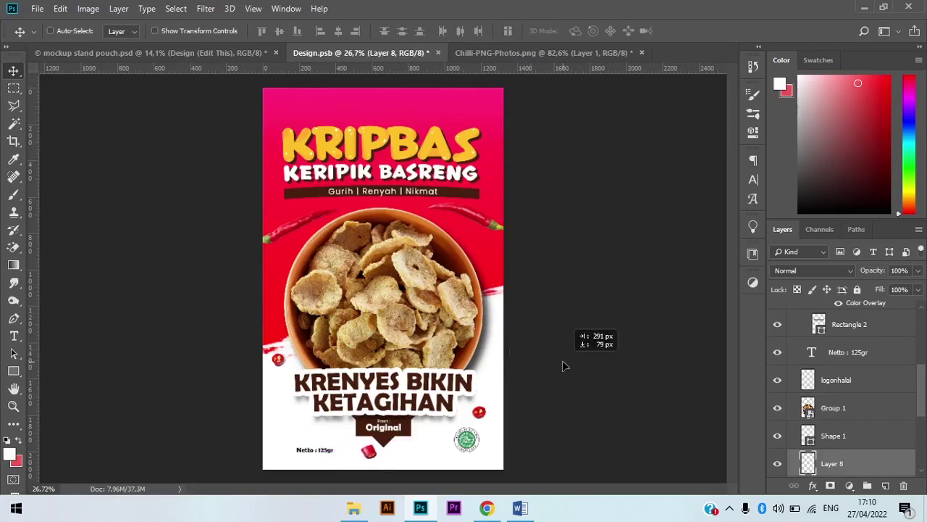
Step: Bring the selected round chilli slice into the front design and try it at the lower edge beneath the Original badge
{"action": "left_click", "coordinate": [482, 48]}
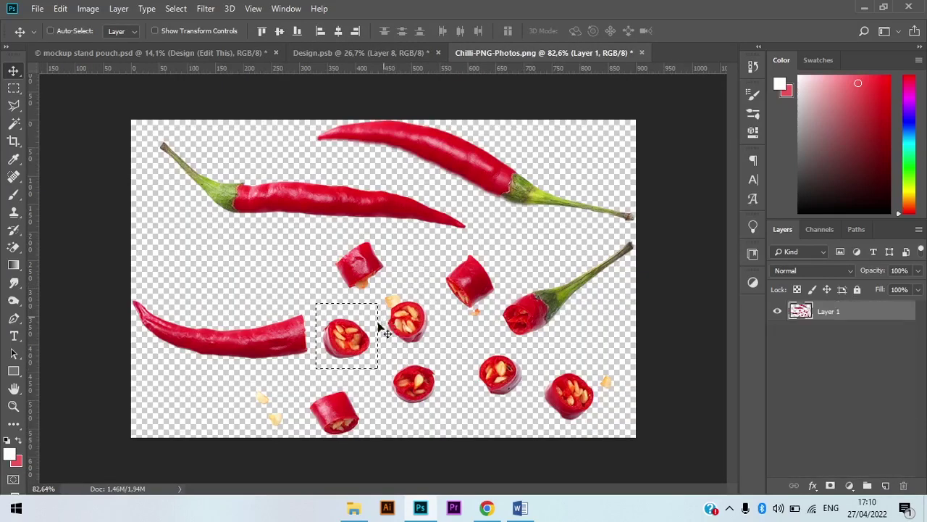
{"action": "left_click_drag", "start_coordinate": [378, 328], "coordinate": [499, 344]}
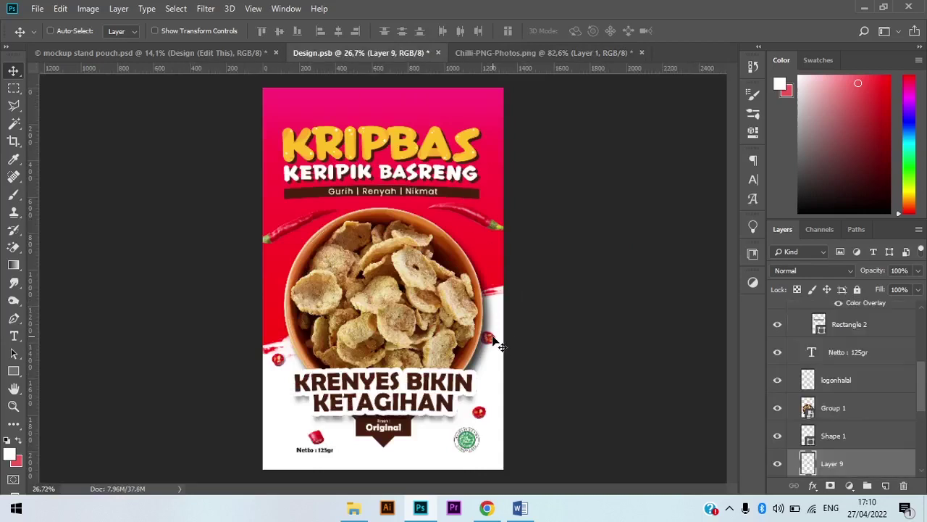
{"action": "left_click_drag", "start_coordinate": [499, 375], "coordinate": [411, 497]}
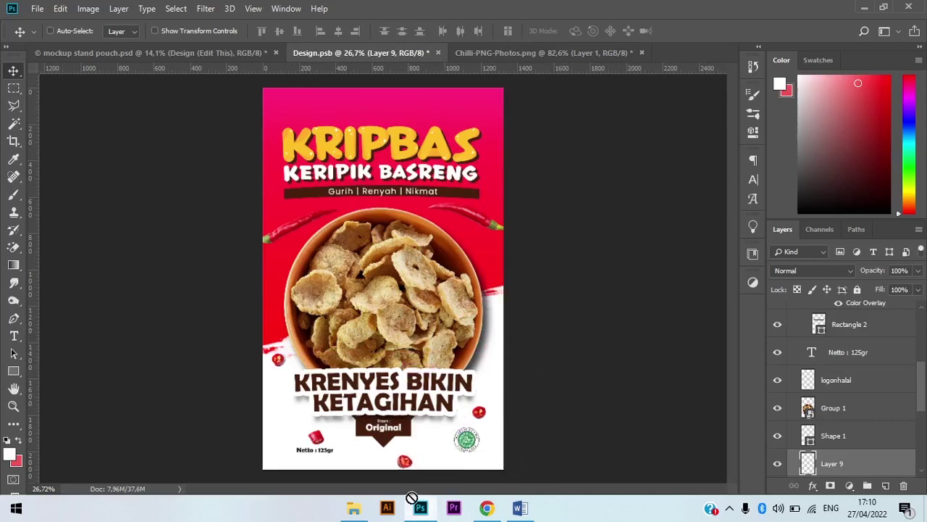
{"action": "key", "text": "ctrl+z"}
Step: Rearrange the chilli pieces: the chunk at the right edge beside the bowl, one slice beside the halal logo, the newest beneath the Original badge
{"action": "left_click_drag", "start_coordinate": [316, 447], "coordinate": [284, 455]}
{"action": "left_click_drag", "start_coordinate": [498, 362], "coordinate": [499, 297]}
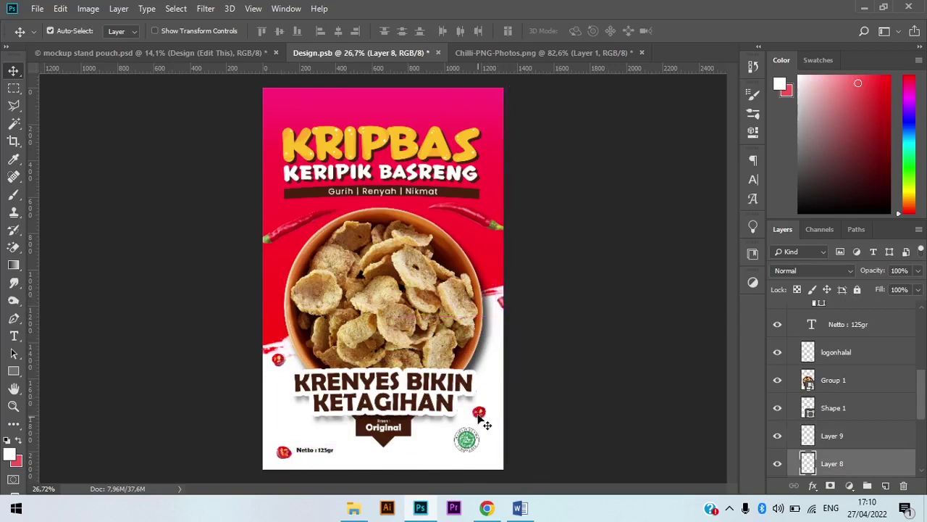
{"action": "left_click_drag", "start_coordinate": [478, 411], "coordinate": [489, 426]}
{"action": "left_click", "coordinate": [465, 443]}
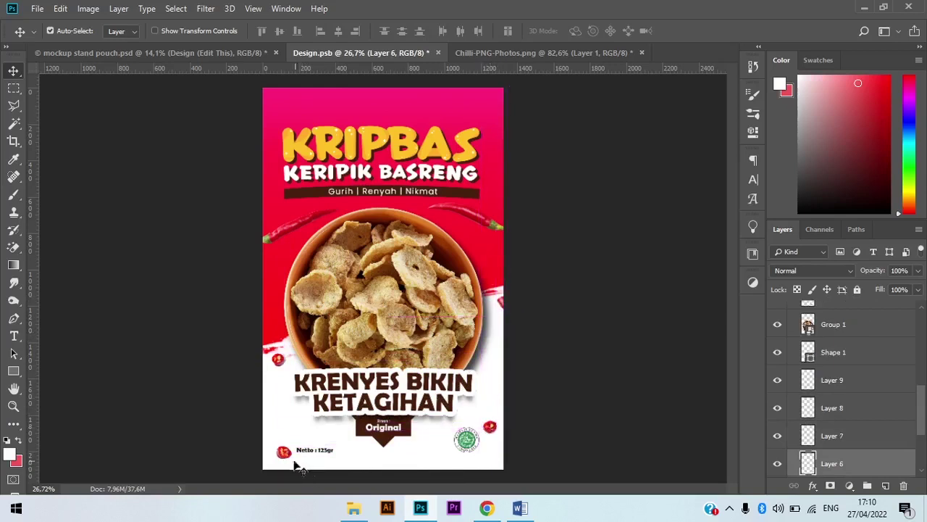
{"action": "left_click_drag", "start_coordinate": [291, 465], "coordinate": [360, 465]}
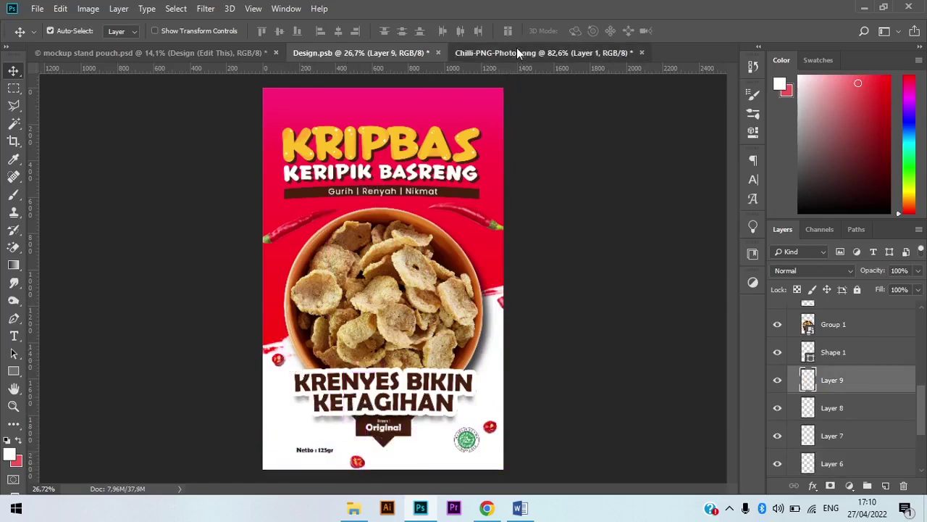
Step: In the chilli image, outline the short cut chilli piece with the green stem using the Polygonal Lasso
{"action": "left_click", "coordinate": [518, 53]}
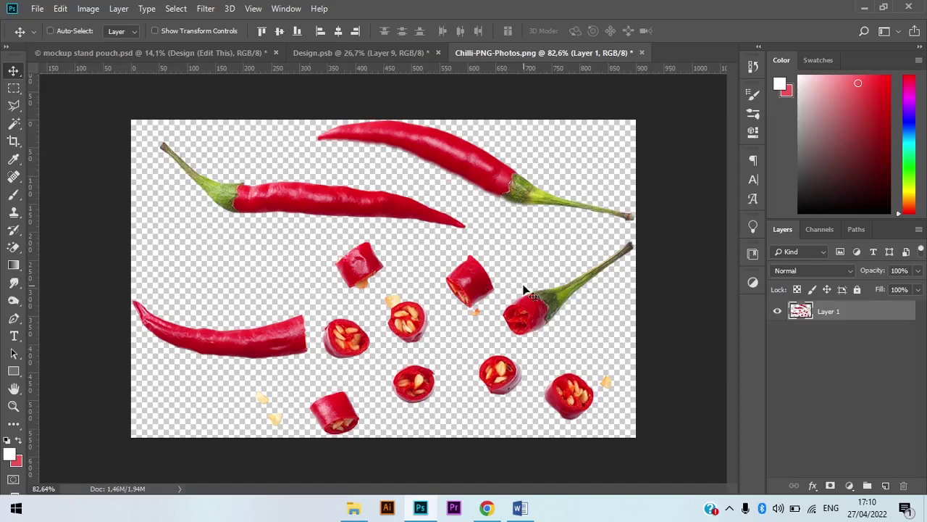
{"action": "key", "text": "l"}
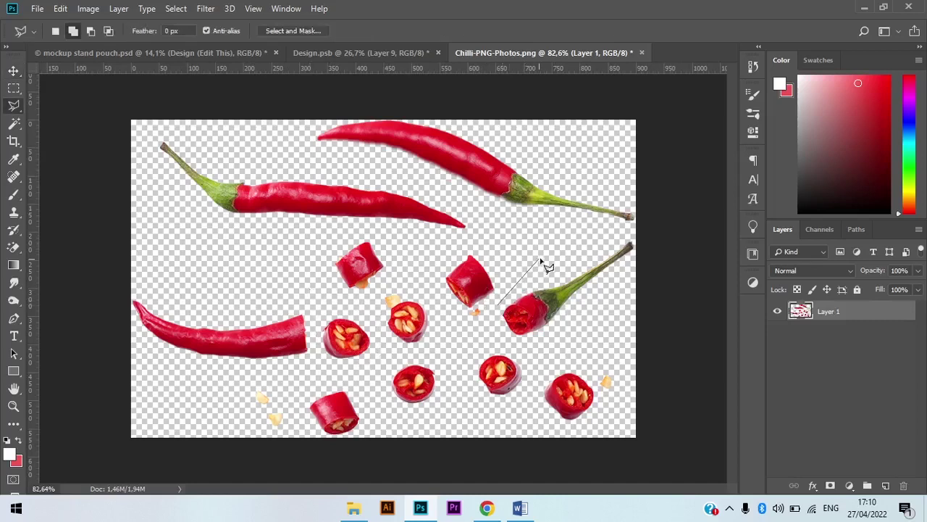
{"action": "left_click", "coordinate": [541, 258]}
{"action": "left_click", "coordinate": [636, 229]}
{"action": "left_click", "coordinate": [650, 258]}
{"action": "left_click", "coordinate": [499, 310]}
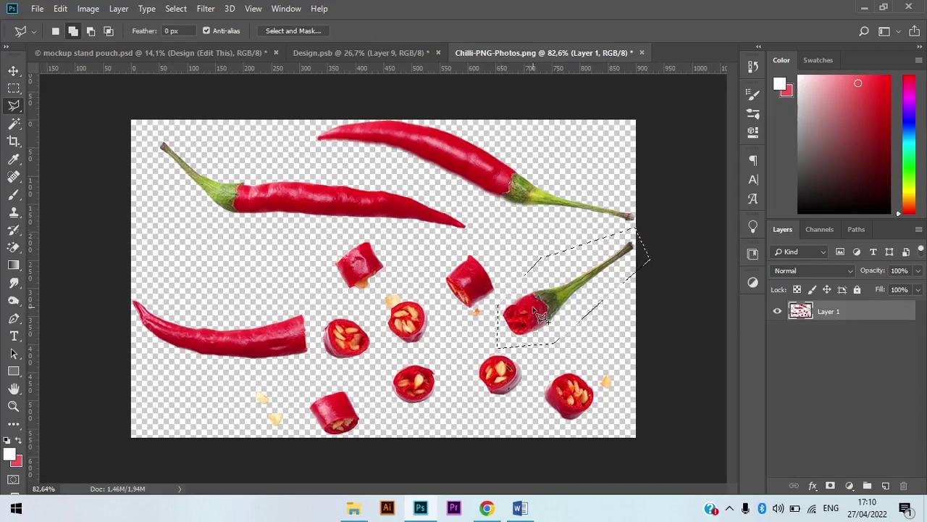
Step: Bring the selected stemmed chilli piece into the front design and place it at the left edge, just above the Netto : 125gr text
{"action": "key", "text": "v"}
{"action": "mouse_move", "coordinate": [494, 270]}
{"action": "left_mouse_down"}
{"action": "mouse_move", "coordinate": [317, 189]}
{"action": "mouse_move", "coordinate": [307, 56]}
{"action": "mouse_move", "coordinate": [268, 236]}
{"action": "left_mouse_up"}
{"action": "left_click_drag", "start_coordinate": [272, 434], "coordinate": [289, 436]}
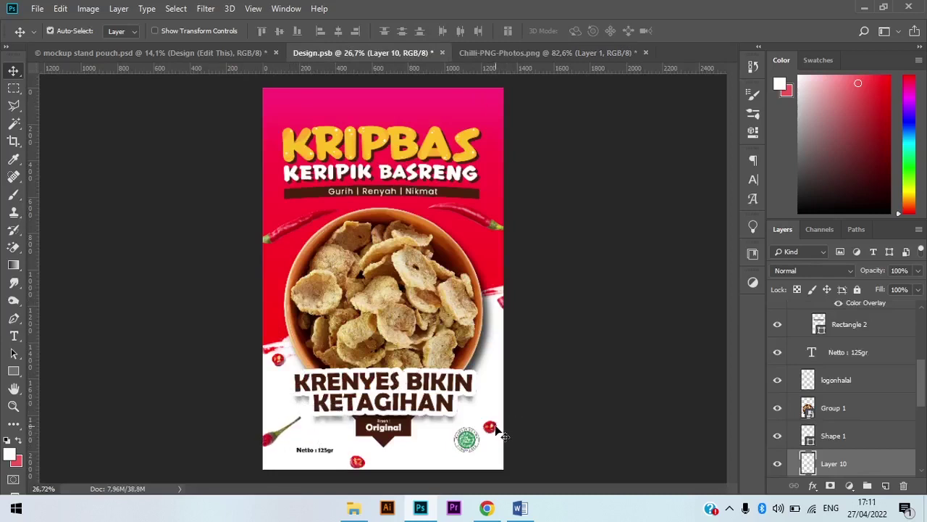
Step: Shift the chilli chunk at the design's right edge slightly inward beside the bowl and save the design
{"action": "left_click_drag", "start_coordinate": [505, 308], "coordinate": [498, 307]}
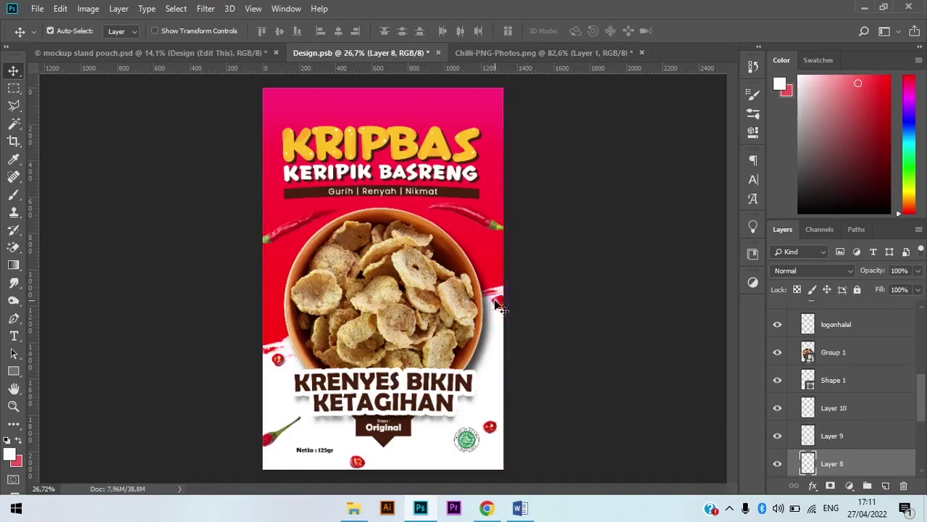
{"action": "left_click_drag", "start_coordinate": [498, 300], "coordinate": [497, 297]}
{"action": "key", "text": "ctrl+s"}
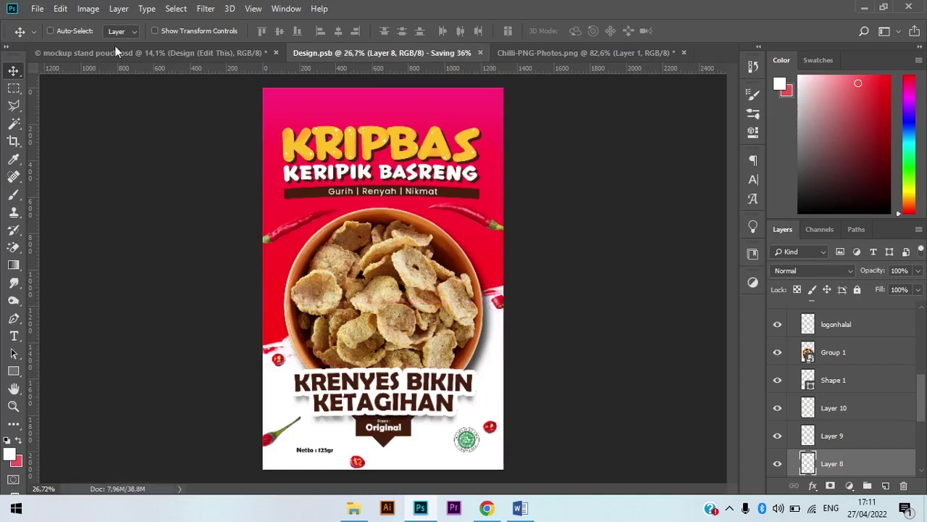
Step: Inspect the updated chilli decorations on the pouch in the mockup document
{"action": "left_click", "coordinate": [197, 53]}
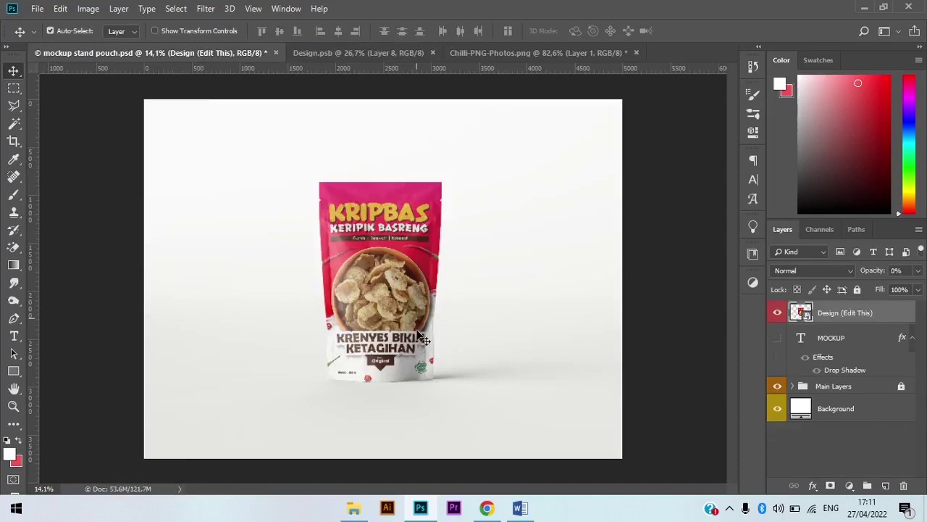
{"action": "scroll", "coordinate": [424, 340], "scroll_direction": "up", "scroll_amount": 3}
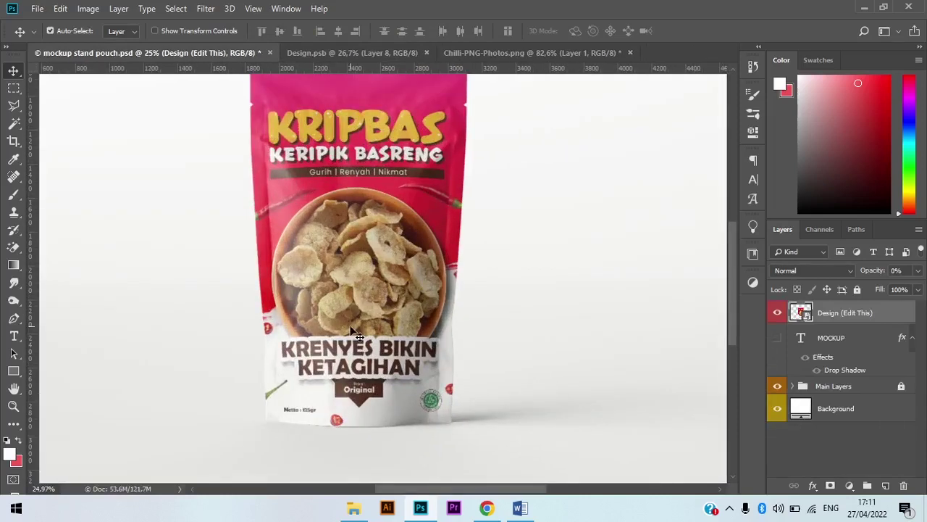
{"action": "scroll", "coordinate": [355, 334], "scroll_direction": "up", "scroll_amount": 2}
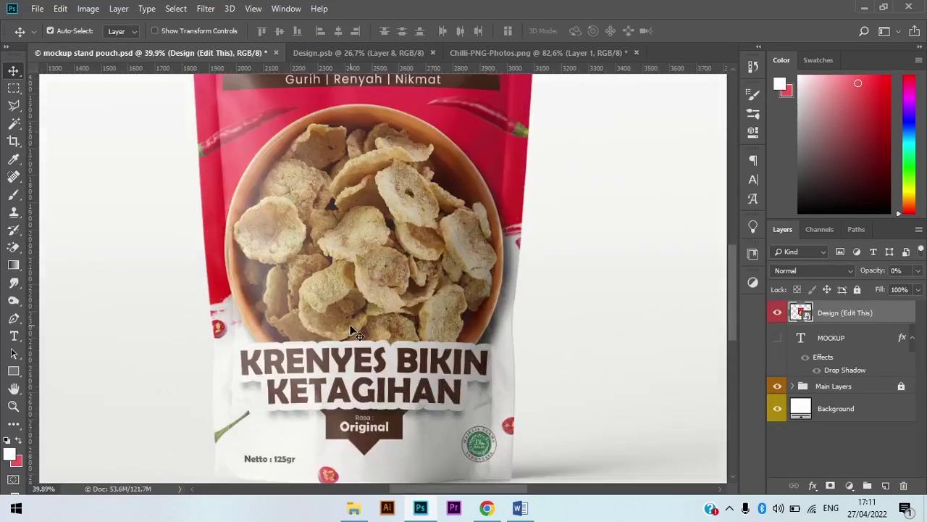
{"action": "scroll", "coordinate": [355, 333], "scroll_direction": "down", "scroll_amount": 2}
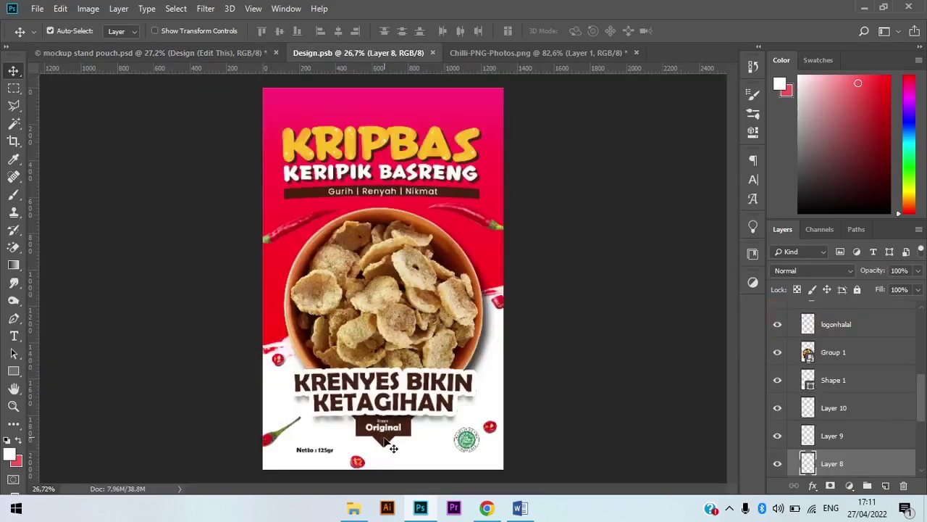
Step: Recolour the badge shape behind the Original text in the front design to dark red 8b0000
{"action": "left_click", "coordinate": [385, 439]}
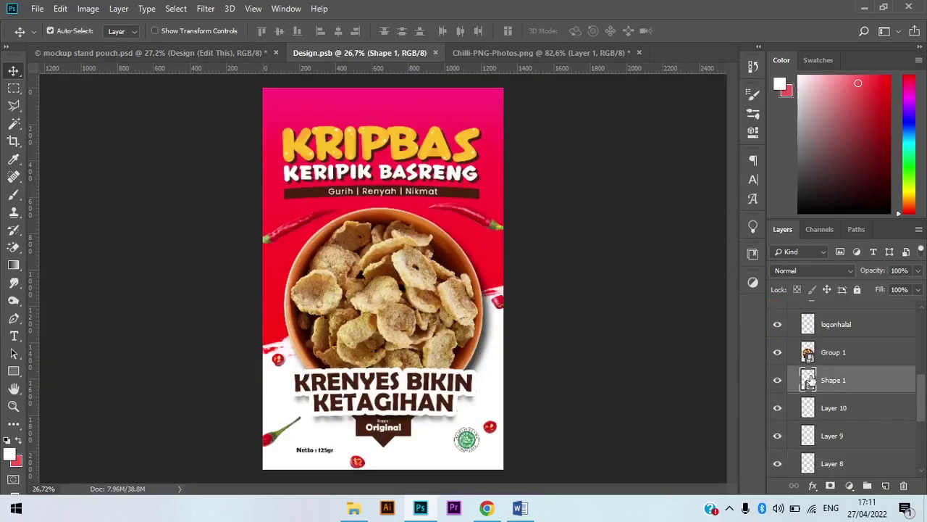
{"action": "double_click", "coordinate": [809, 379]}
{"action": "left_click_drag", "start_coordinate": [654, 270], "coordinate": [654, 257]}
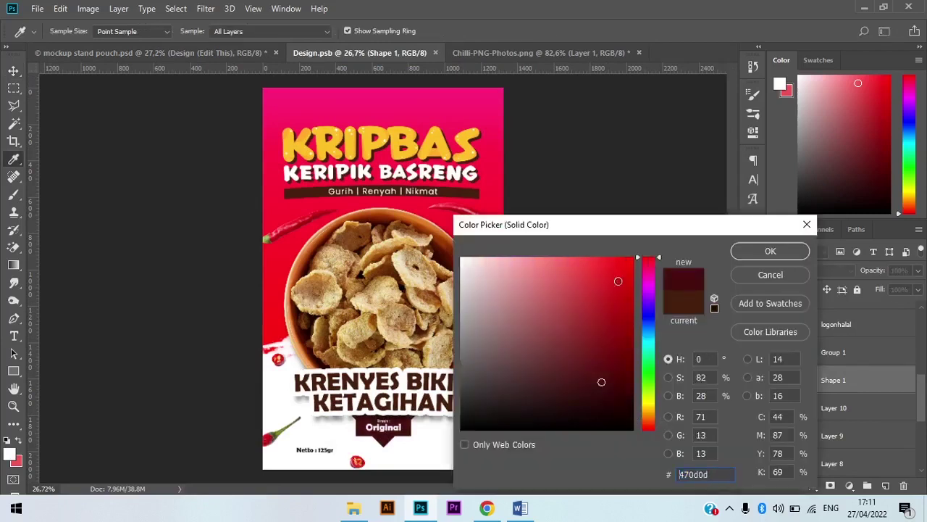
{"action": "left_click_drag", "start_coordinate": [617, 281], "coordinate": [631, 336]}
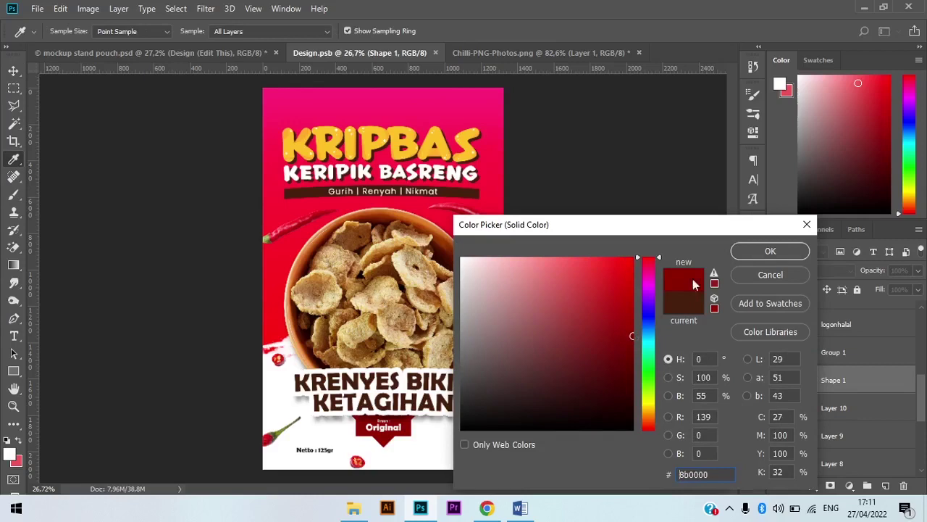
{"action": "left_click", "coordinate": [762, 252]}
{"action": "left_click", "coordinate": [381, 392]}
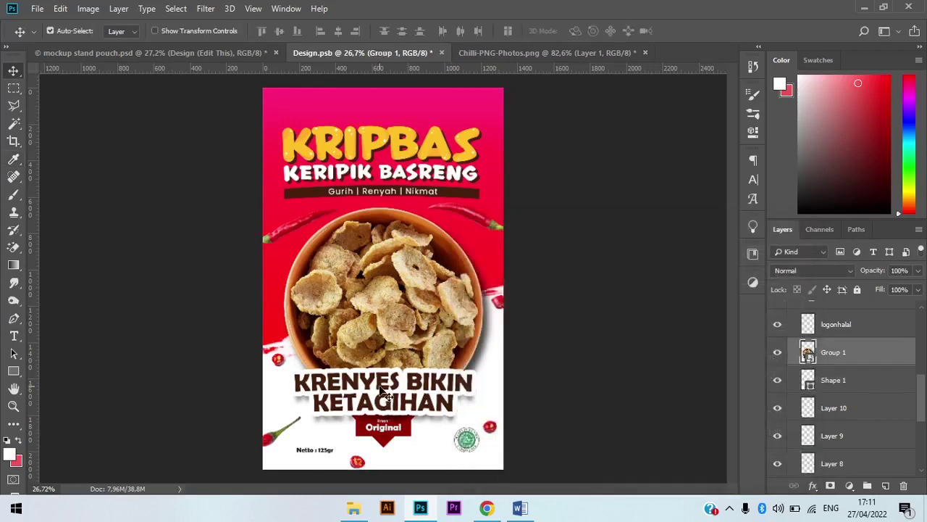
{"action": "key", "text": "t"}
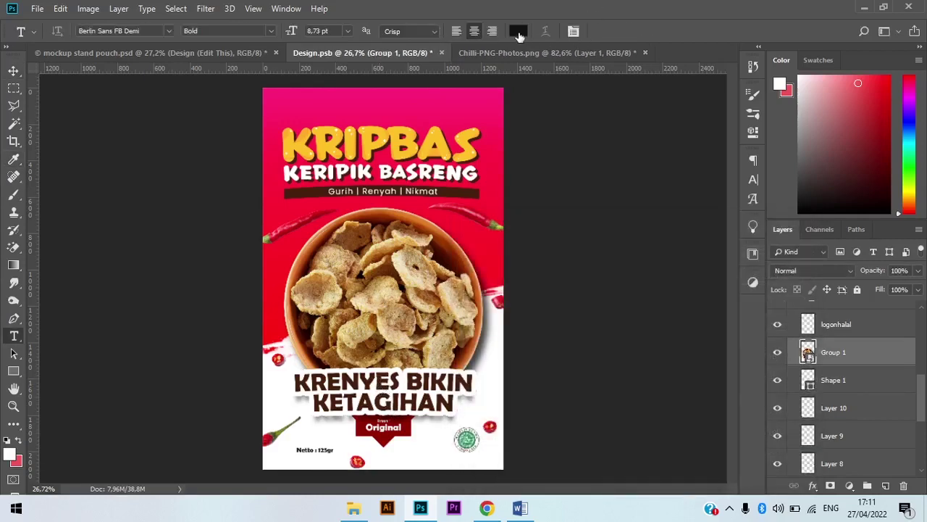
{"action": "left_click", "coordinate": [517, 32]}
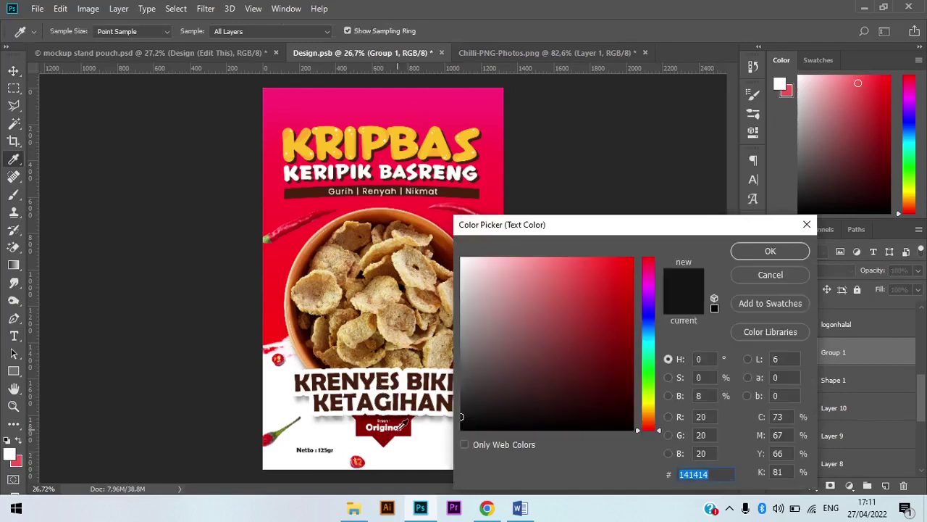
{"action": "left_click", "coordinate": [751, 273]}
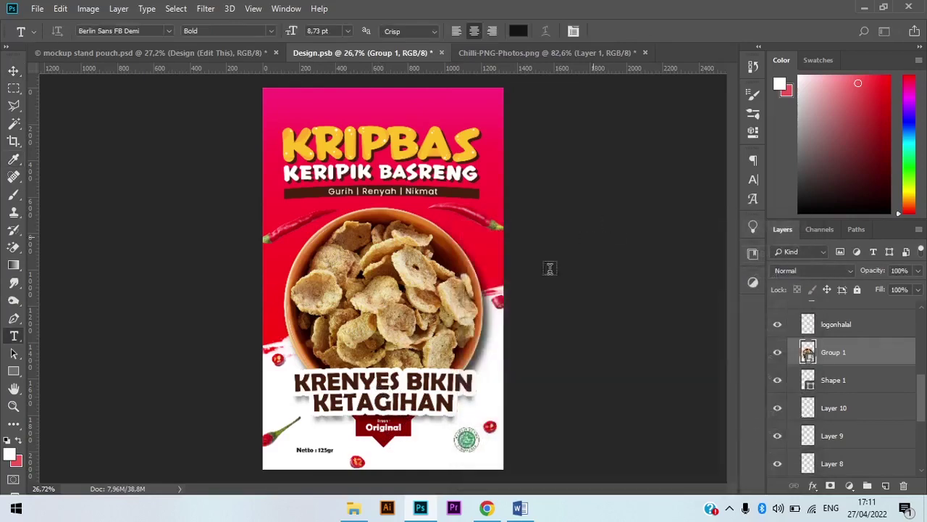
Step: Replace the word Original in the flavour badge with Pedas
{"action": "scroll", "coordinate": [423, 406], "scroll_direction": "up", "scroll_amount": 3}
{"action": "left_click", "coordinate": [389, 428]}
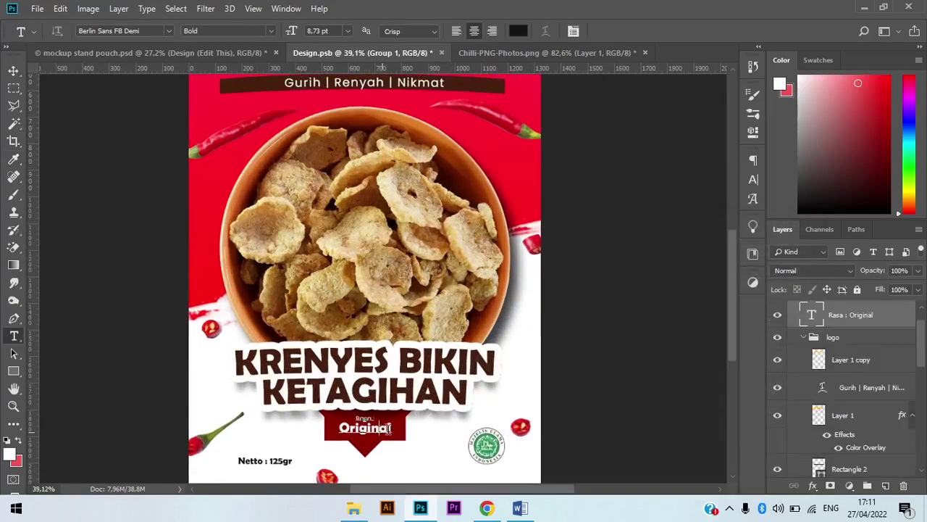
{"action": "left_click_drag", "start_coordinate": [392, 428], "coordinate": [331, 423]}
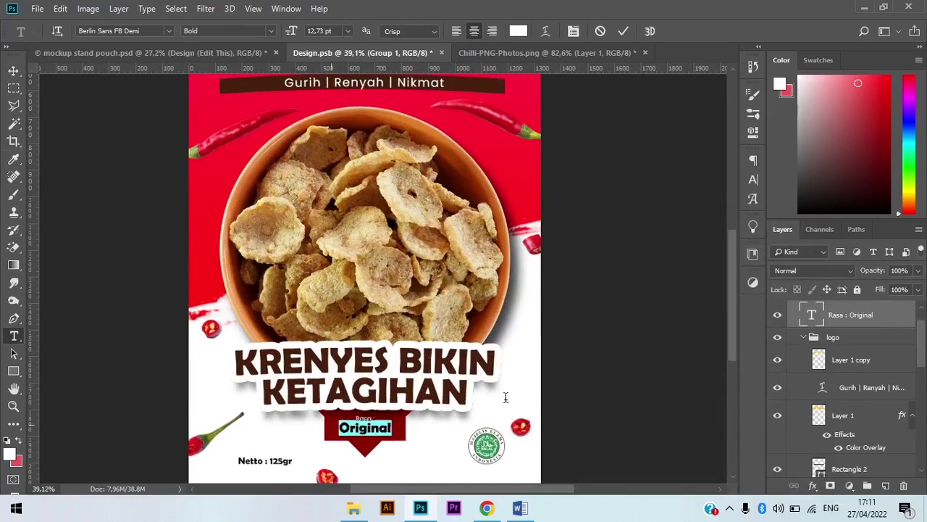
{"action": "type", "text": "P"}
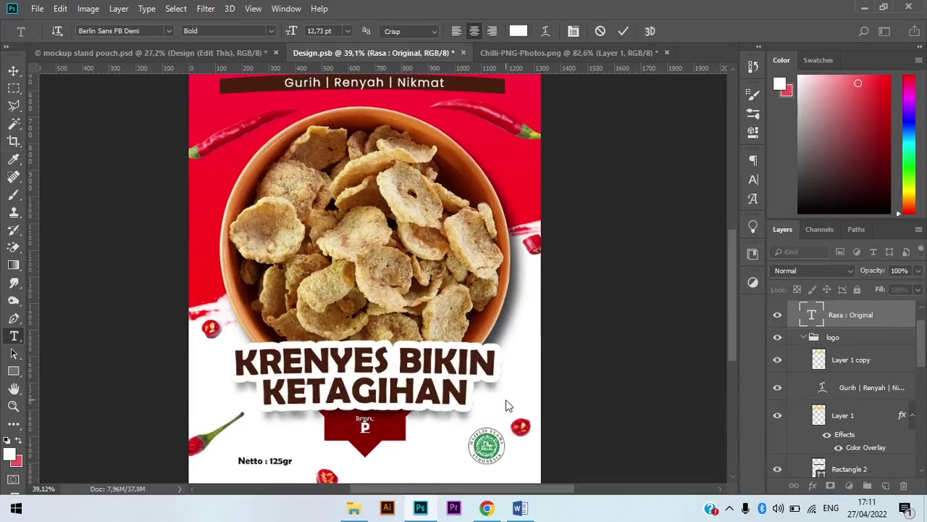
{"action": "type", "text": "edas"}
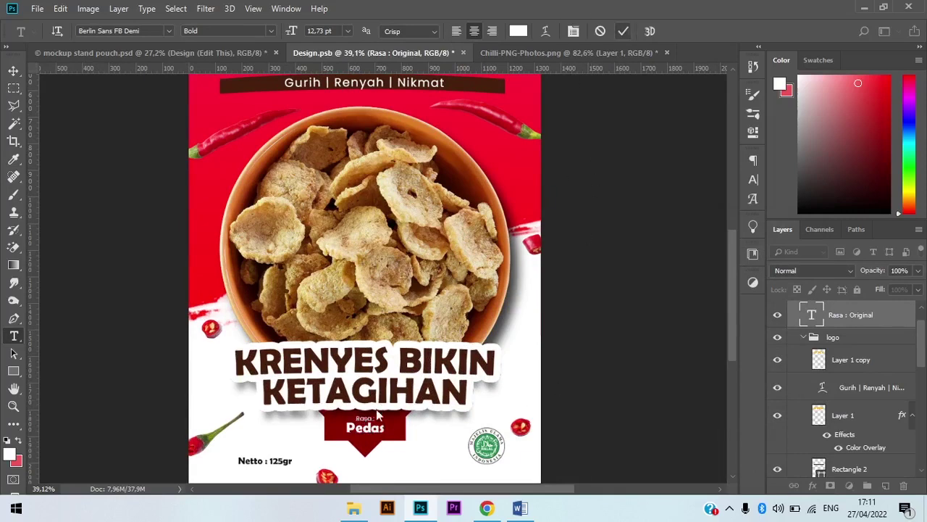
{"action": "scroll", "coordinate": [374, 402], "scroll_direction": "down", "scroll_amount": 9}
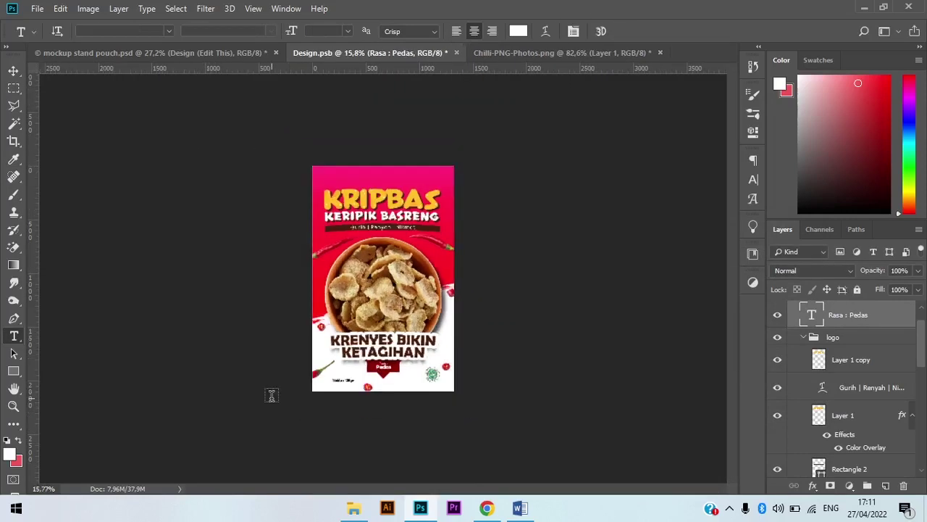
{"action": "scroll", "coordinate": [375, 305], "scroll_direction": "up", "scroll_amount": 9}
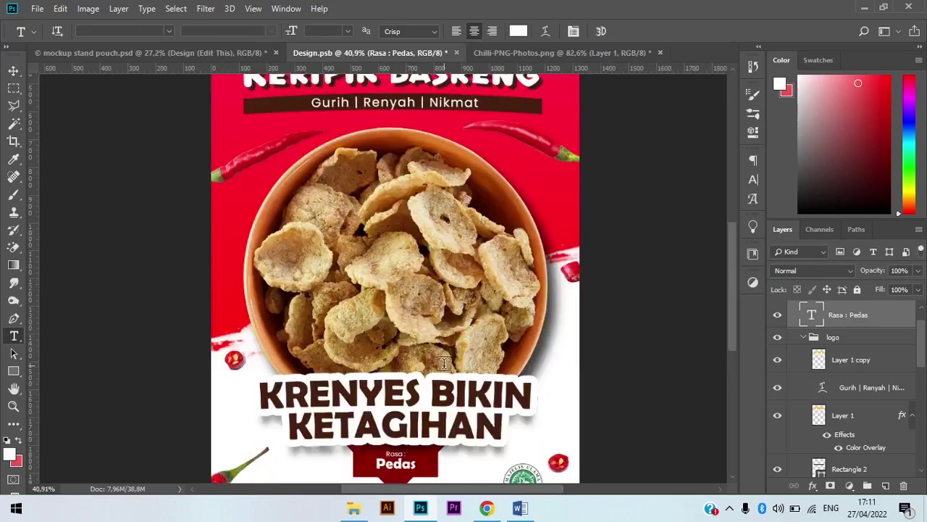
Step: Recolour the badge shape behind the Pedas text to bright red ff0f13 and save the design
{"action": "key", "text": "v"}
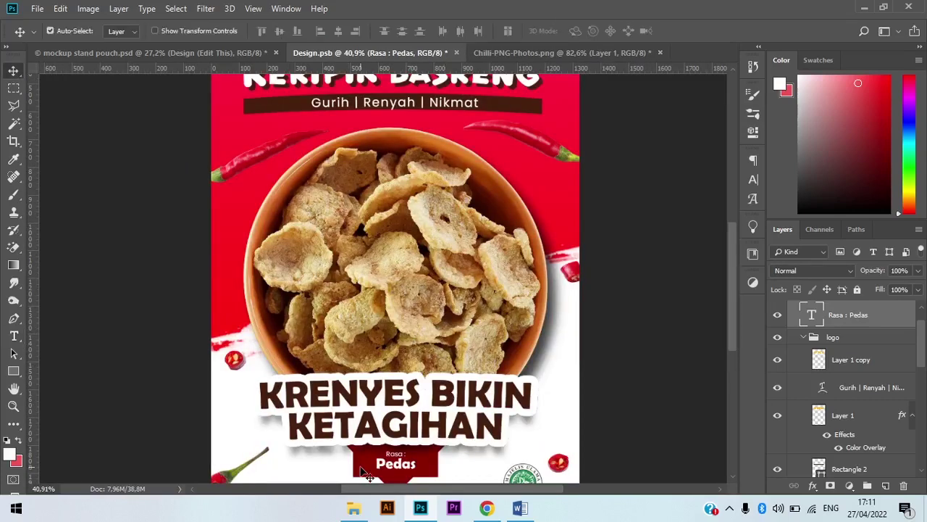
{"action": "left_click", "coordinate": [367, 475]}
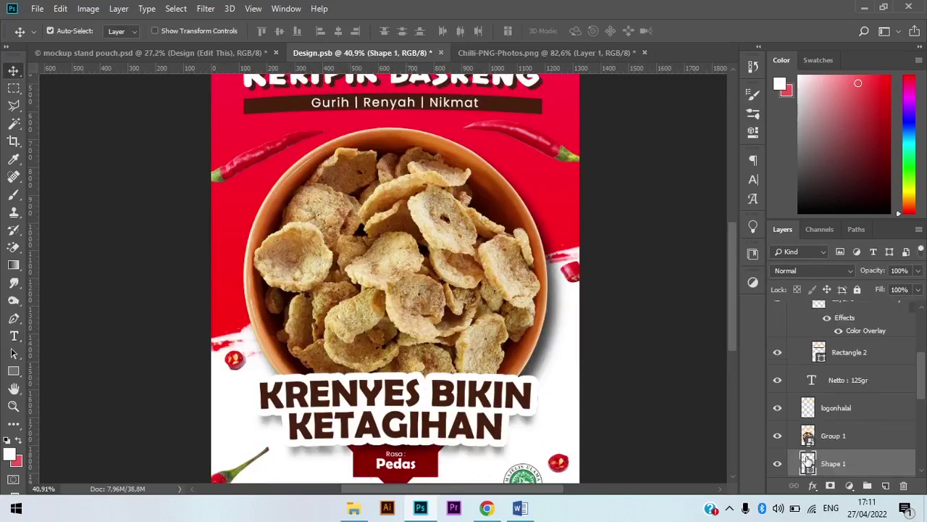
{"action": "double_click", "coordinate": [808, 461]}
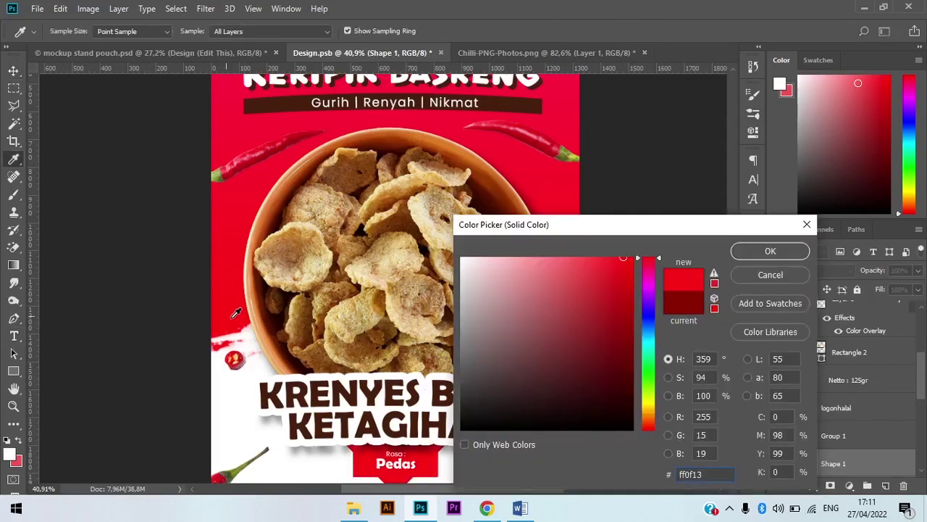
{"action": "left_click", "coordinate": [770, 251]}
{"action": "scroll", "coordinate": [498, 306], "scroll_direction": "down", "scroll_amount": 3}
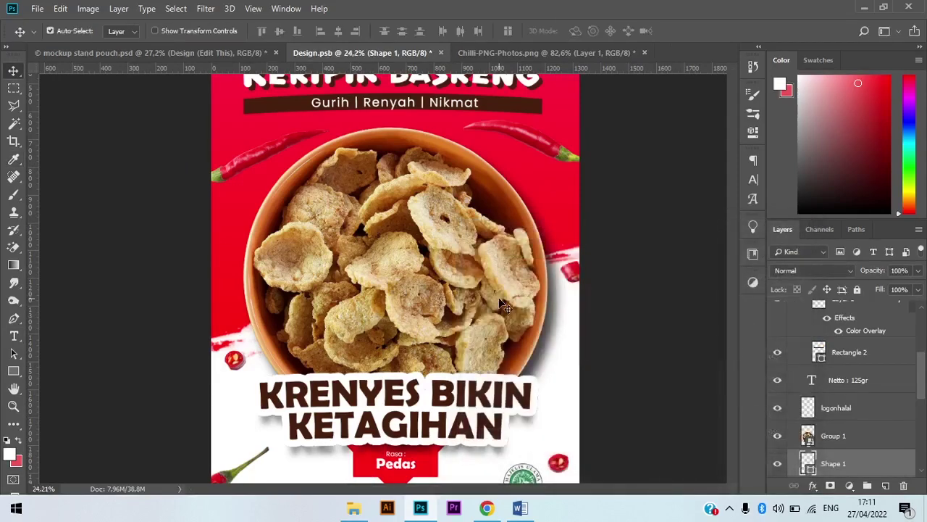
{"action": "key", "text": "ctrl"}
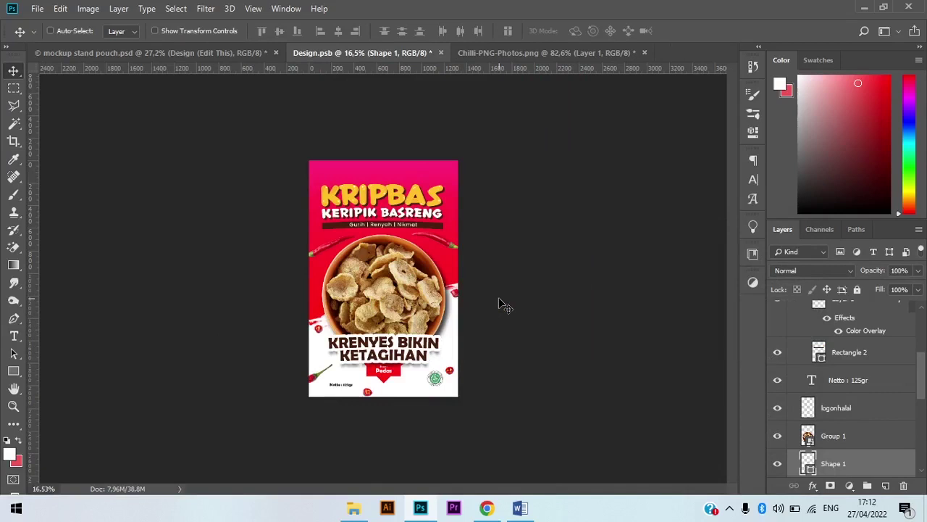
{"action": "key", "text": "ctrl+s"}
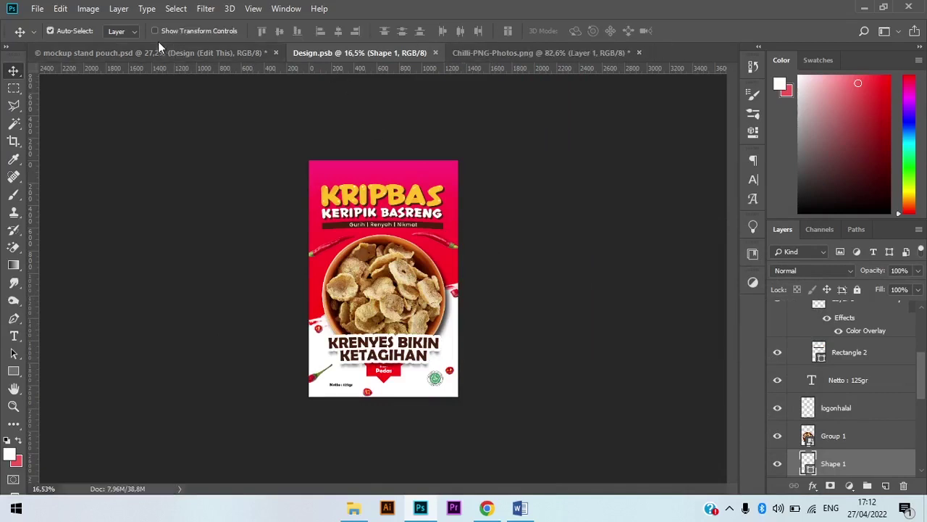
Step: Inspect the whole pouch with the Pedas badge in the mockup document
{"action": "left_click", "coordinate": [164, 52]}
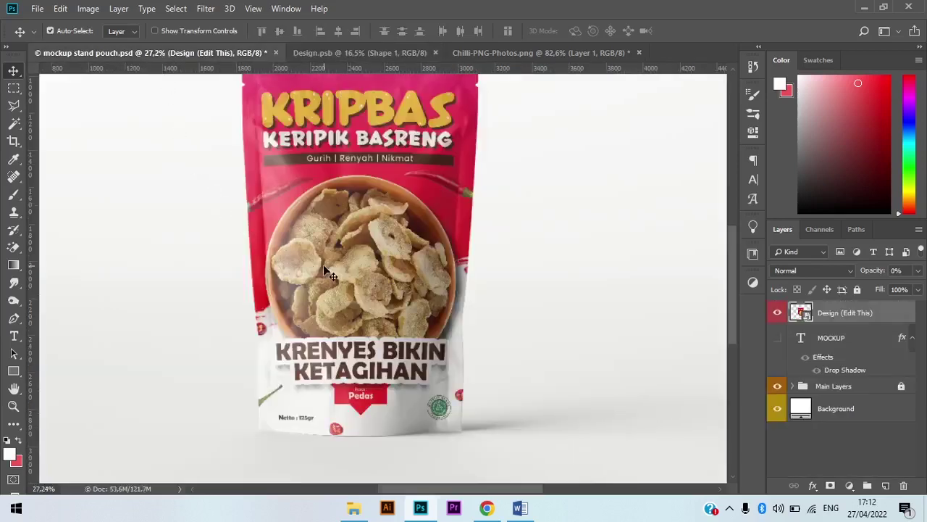
{"action": "scroll", "coordinate": [323, 265], "scroll_direction": "down", "scroll_amount": 3}
{"action": "scroll", "coordinate": [325, 270], "scroll_direction": "up", "scroll_amount": 1}
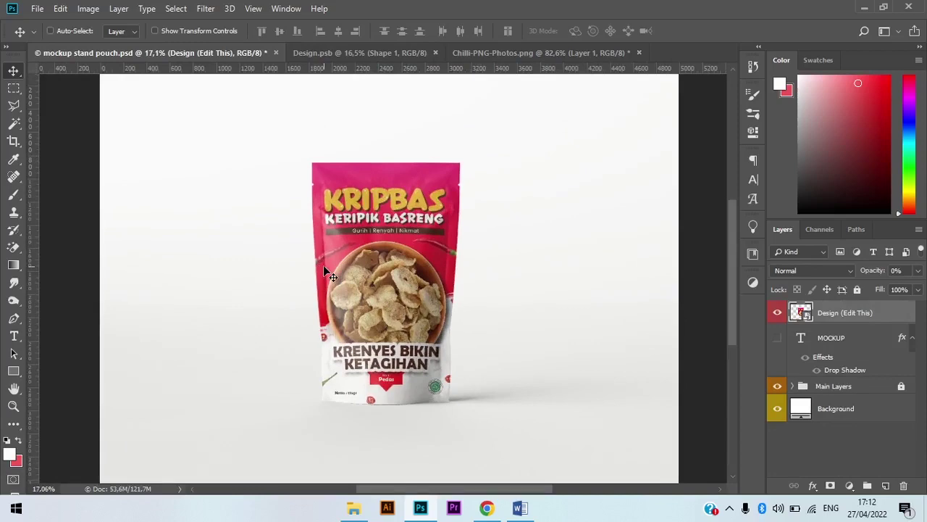
{"action": "double_click", "coordinate": [323, 265], "text": "ctrl"}
Step: Save the mockup as a JPEG named desain kemasan kripbas (depan-pedas).jpg in the bahan folder at maximum quality 12
{"action": "key", "text": "ctrl+shift+s"}
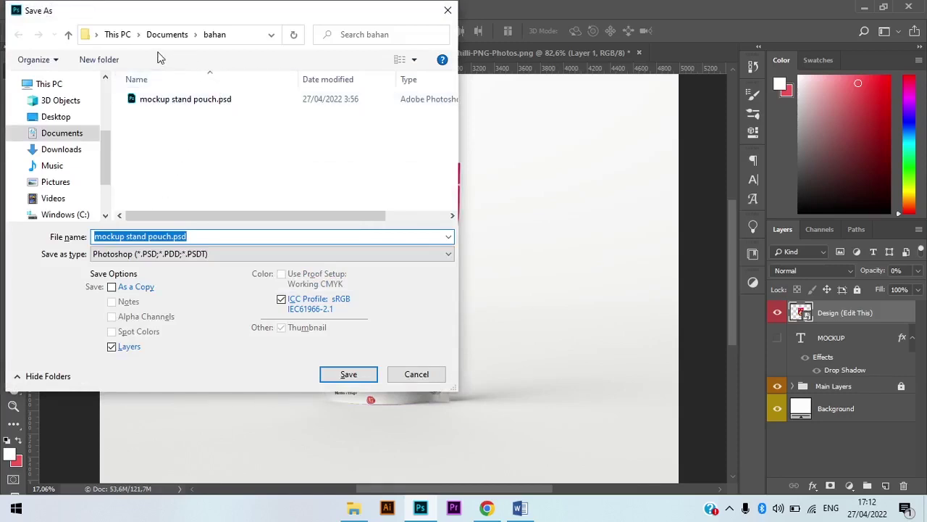
{"action": "type", "text": "des"}
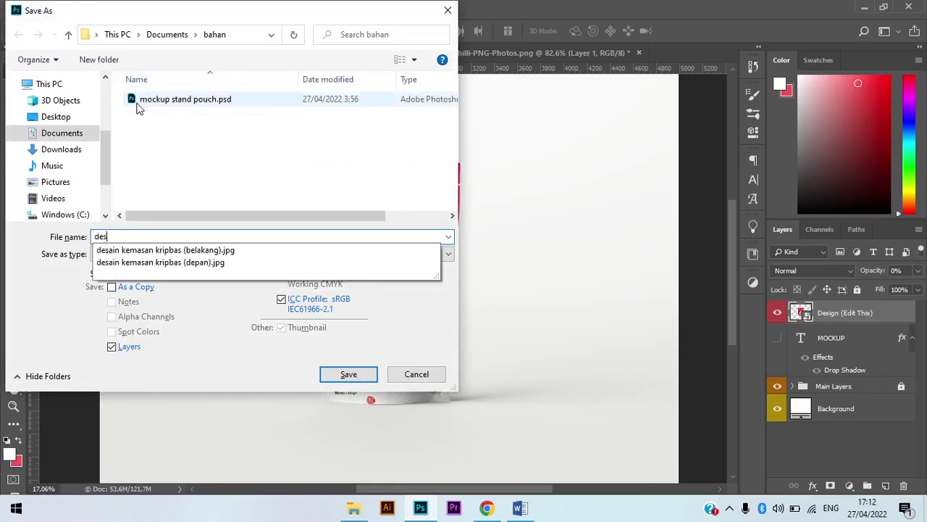
{"action": "key", "text": "Down"}
{"action": "key", "text": "Down"}
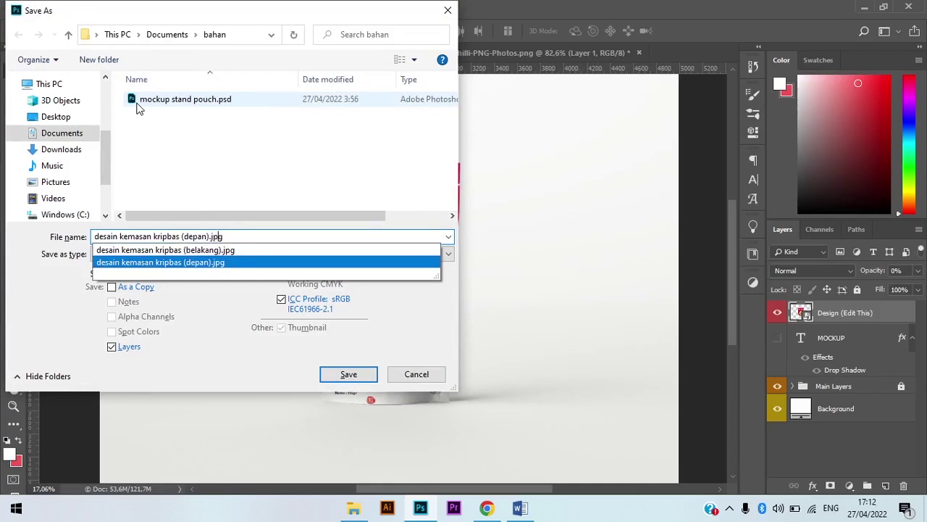
{"action": "key", "text": "Left"}
{"action": "key", "text": "Left"}
{"action": "key", "text": "Left"}
{"action": "key", "text": "Left"}
{"action": "type", "text": "-"}
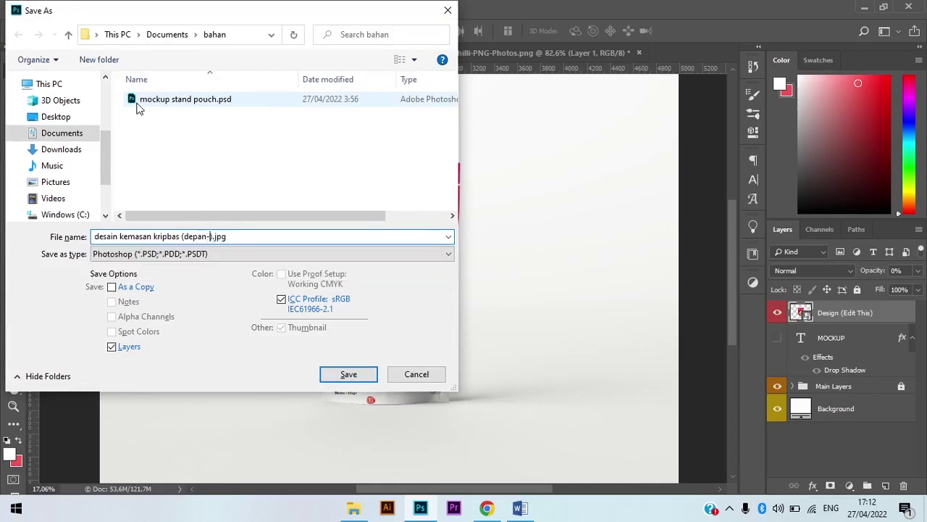
{"action": "type", "text": "pedas"}
{"action": "key", "text": "Return"}
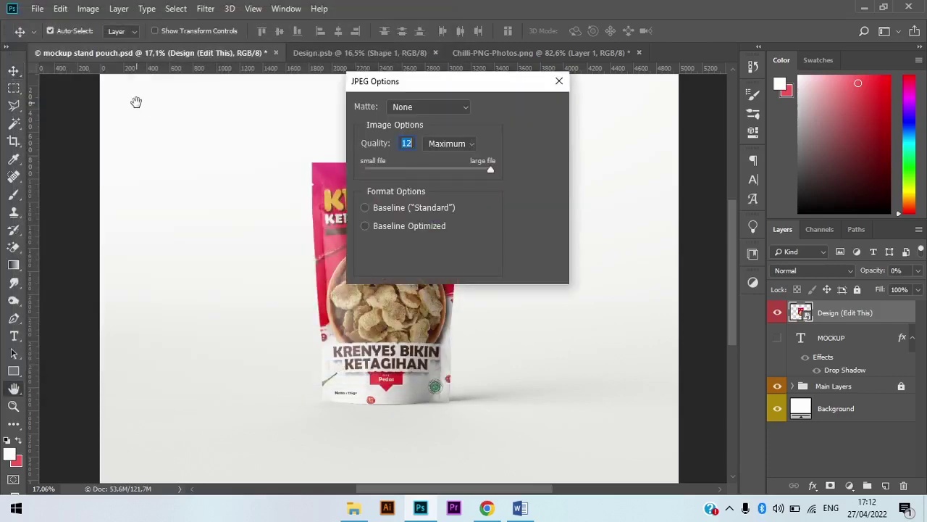
{"action": "key", "text": "Return"}
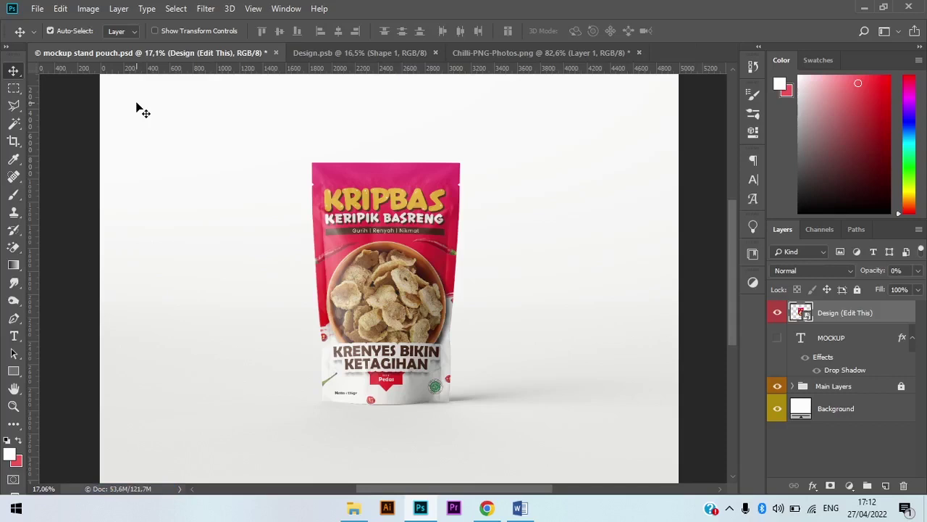
Step: Return to the pouch's front design document, Design.psb
{"action": "left_click", "coordinate": [370, 52]}
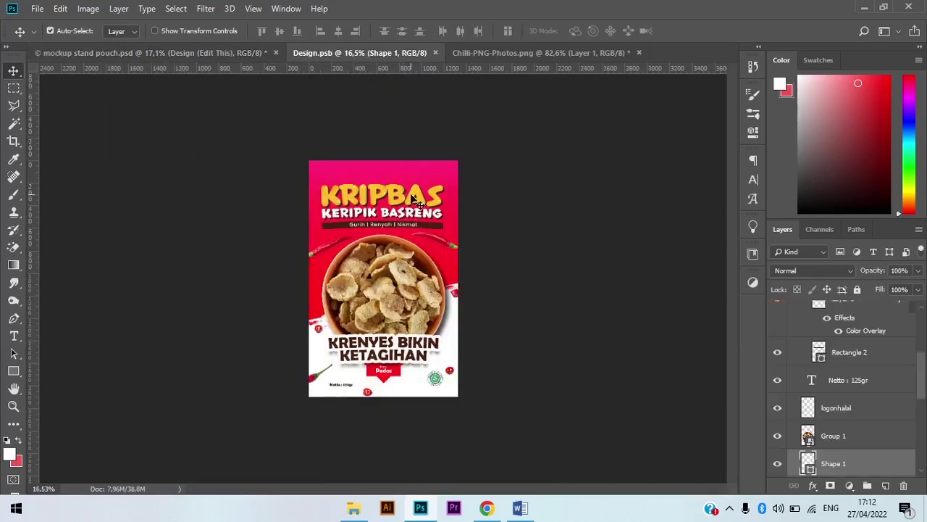
{"action": "scroll", "coordinate": [432, 275], "scroll_direction": "up", "scroll_amount": 3}
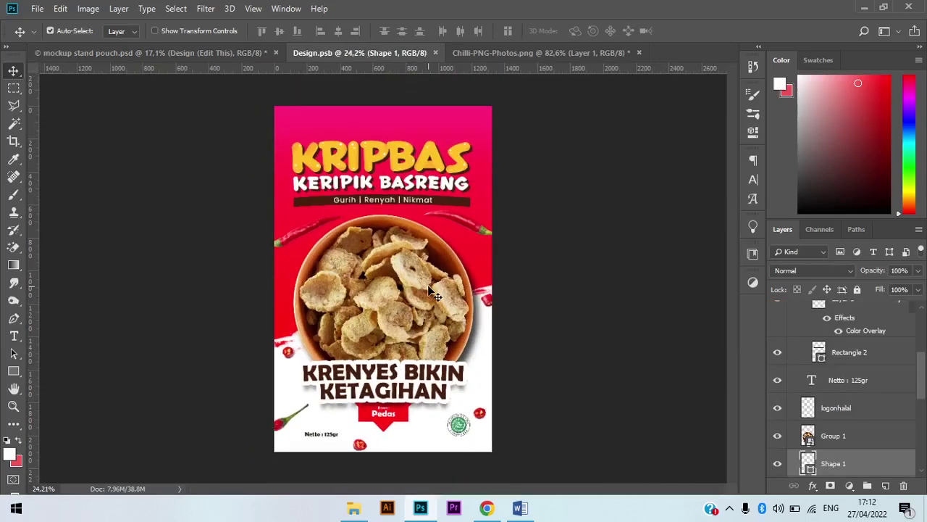